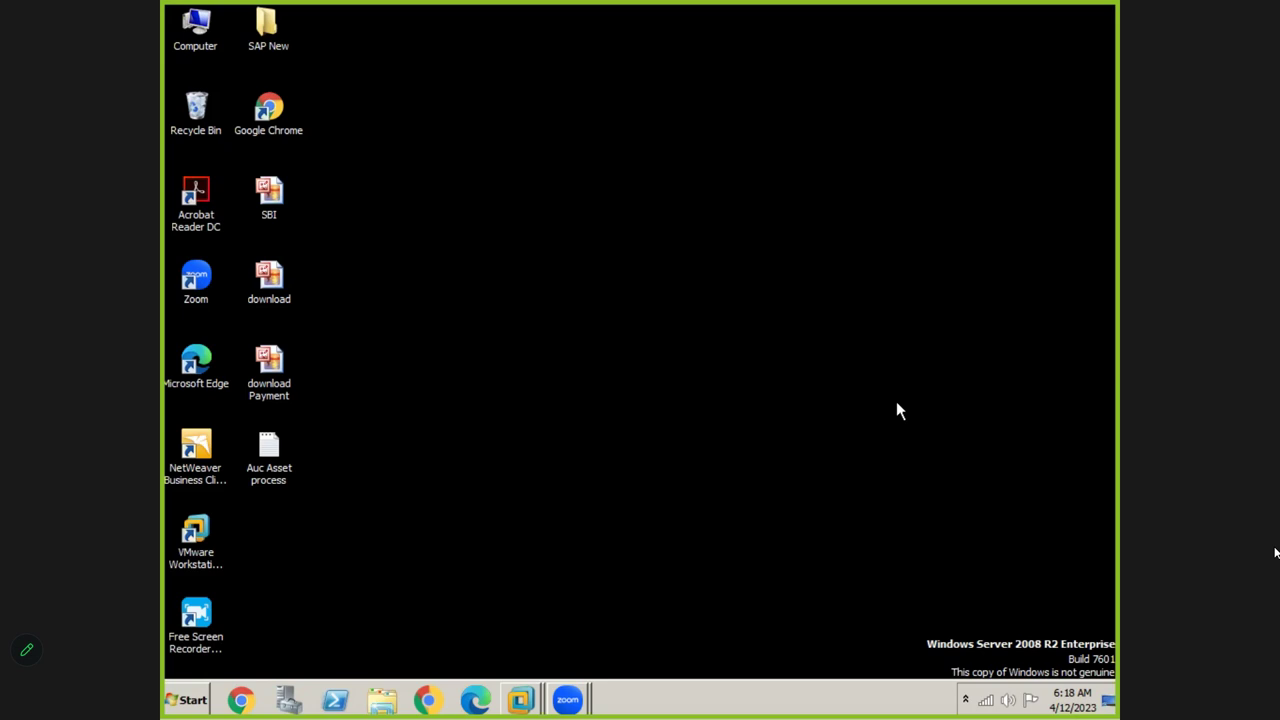
Launch Excel from the Run prompt and maximize the blank Book1 window
key(super+r)
key(Return)
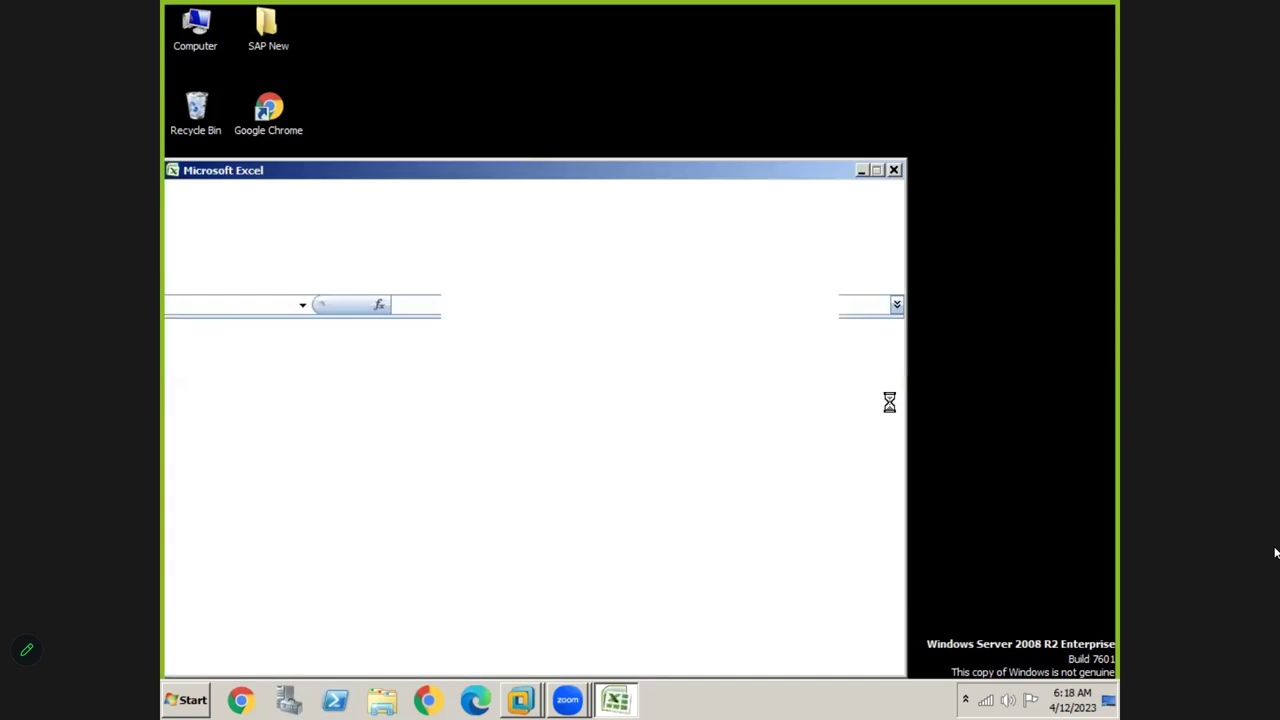
click(879, 173)
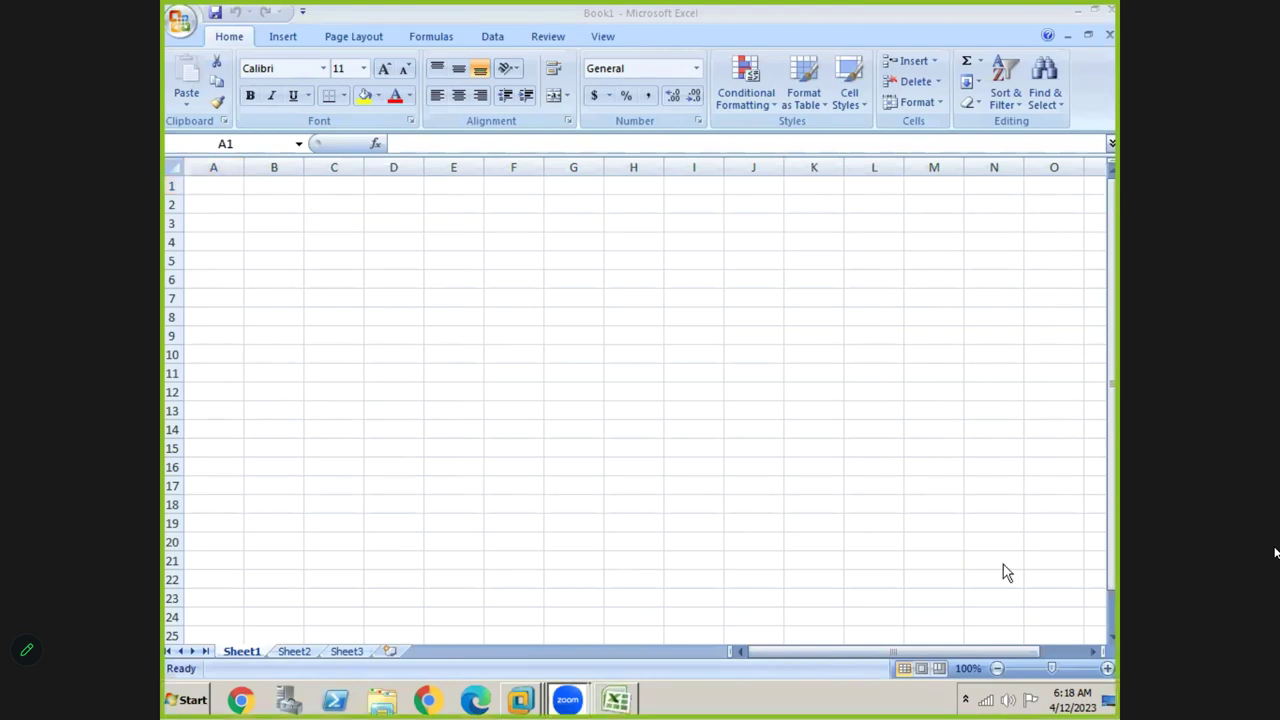
Zoom the empty Sheet1 in to 150%
click(1107, 668)
click(1107, 668)
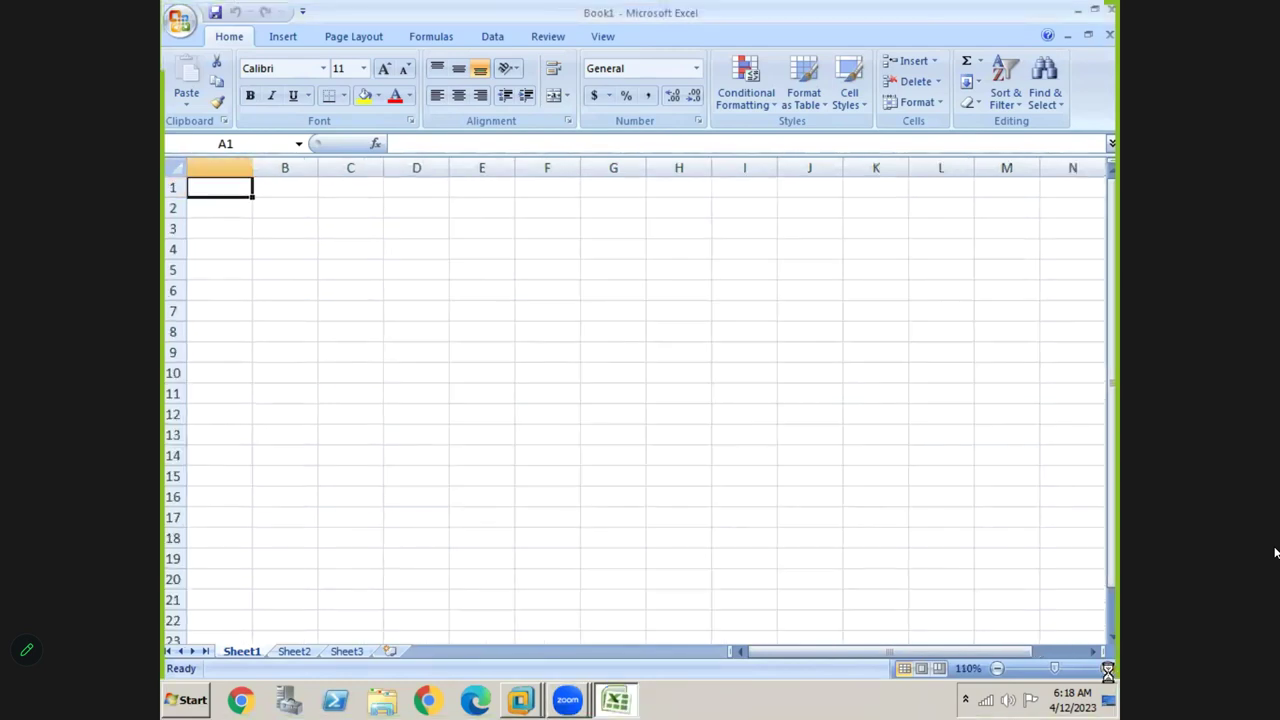
click(1107, 668)
click(1107, 668)
click(1107, 668)
click(1107, 668)
click(748, 506)
click(486, 347)
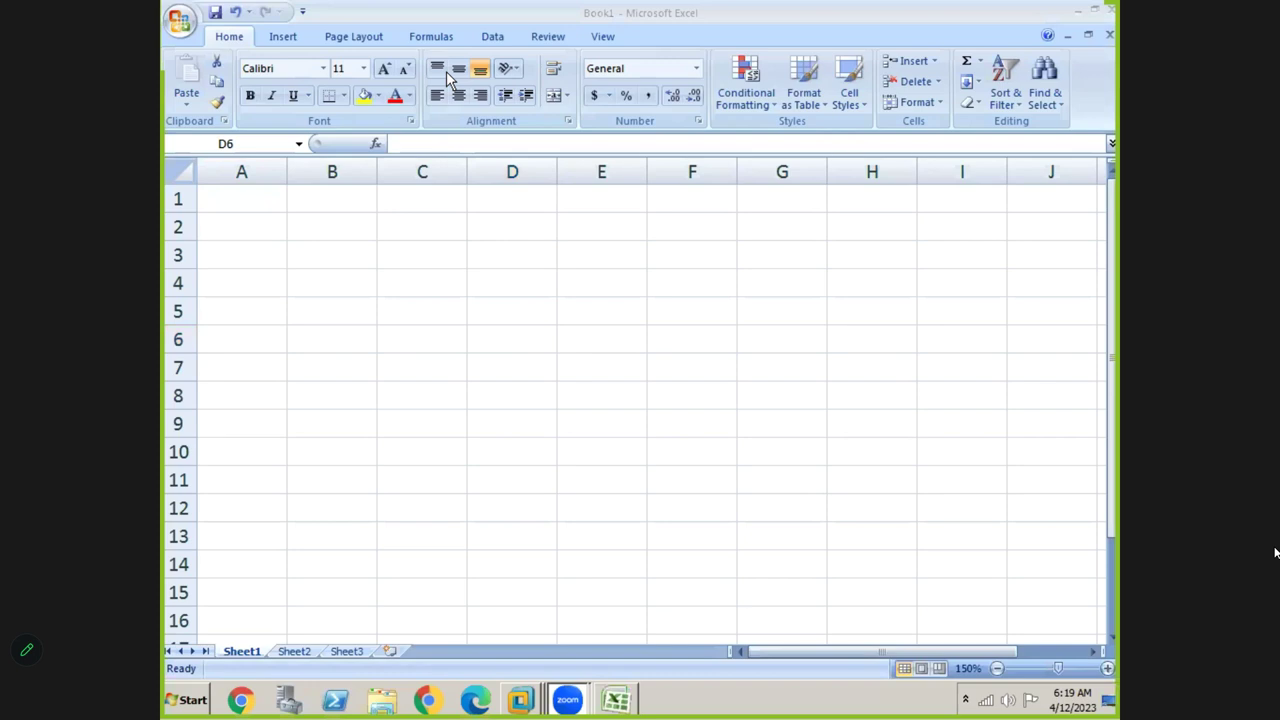
Enter APP, FBZP and FBMP across cells B3:D3
click(310, 252)
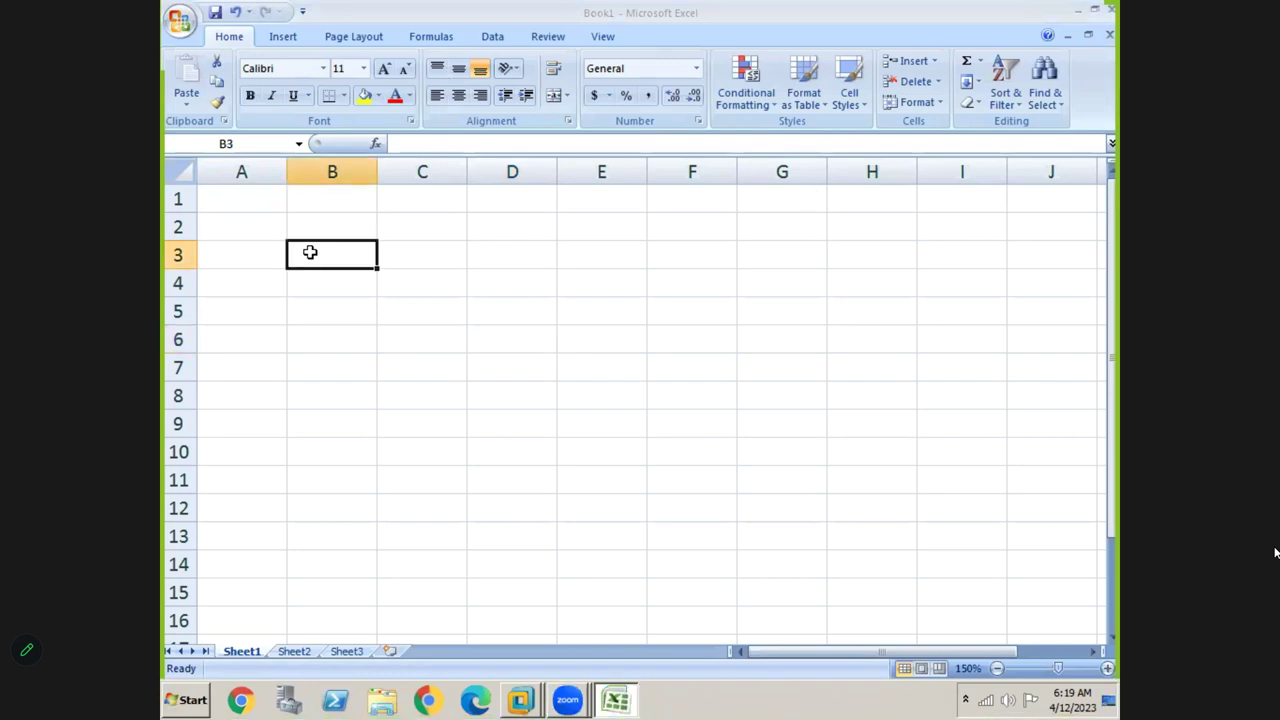
text(AA)
text(PP)
key(Tab)
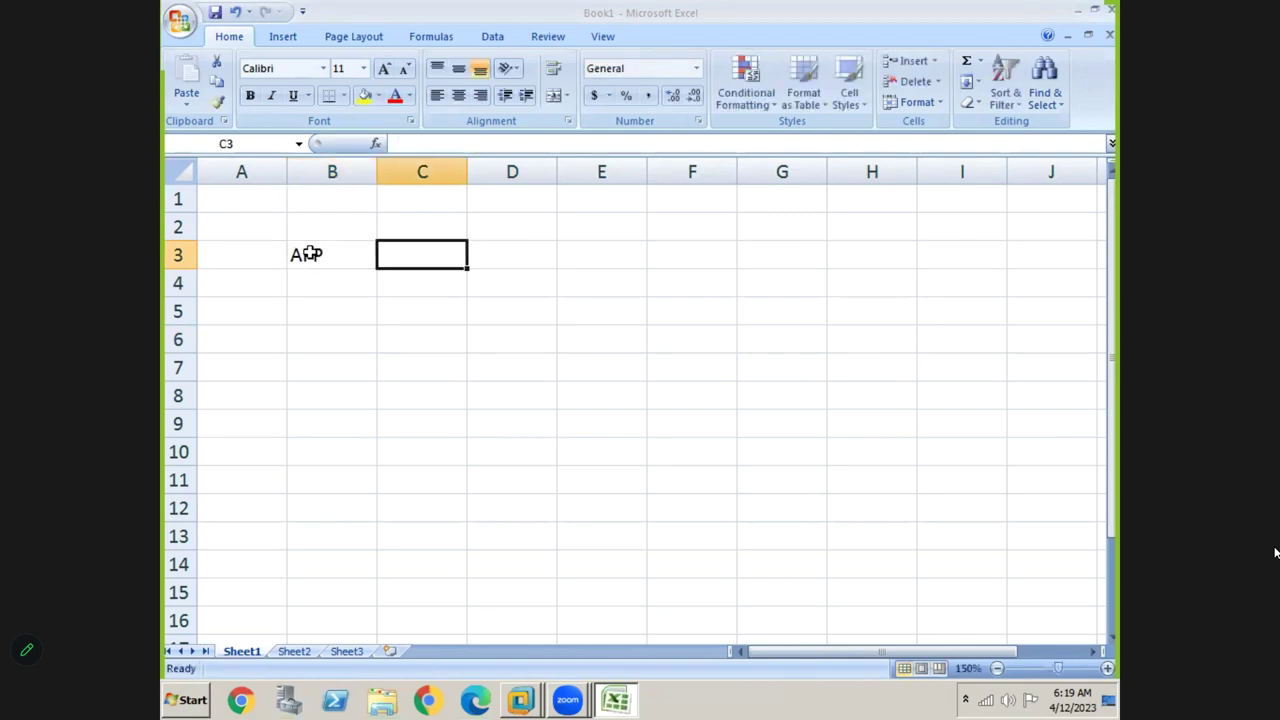
text(FBZP)
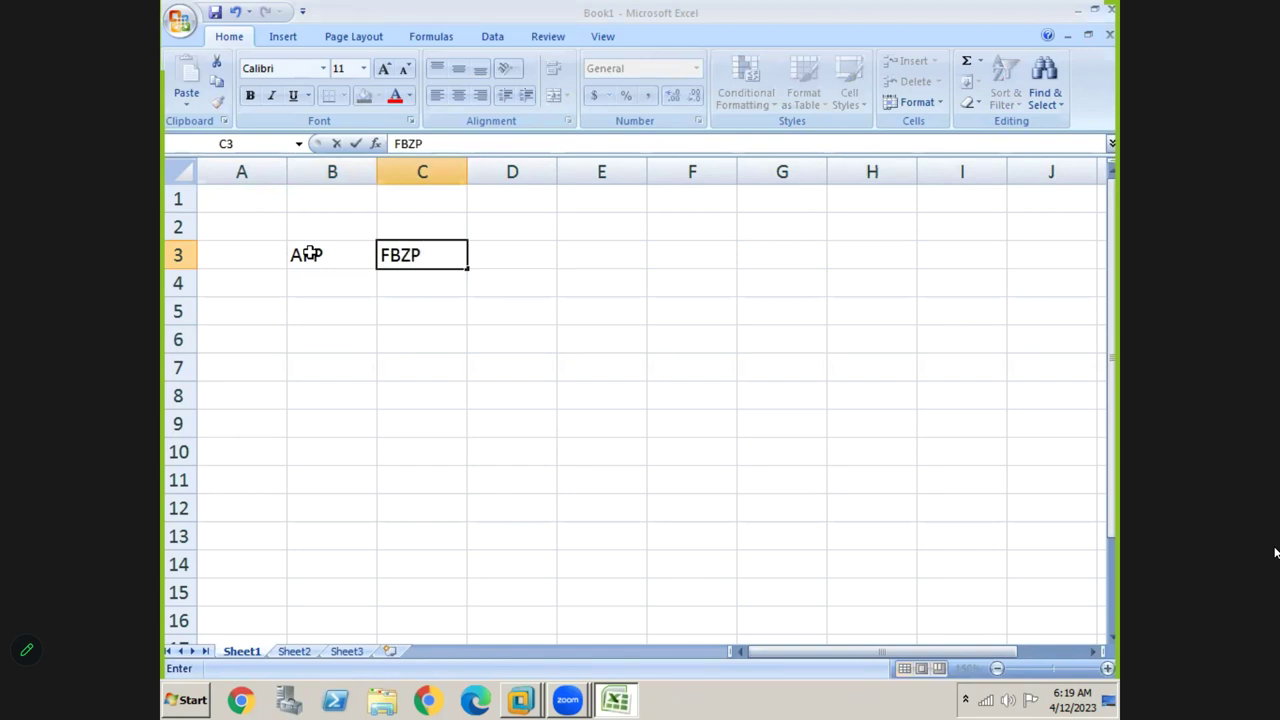
key(Tab)
text(FBMP)
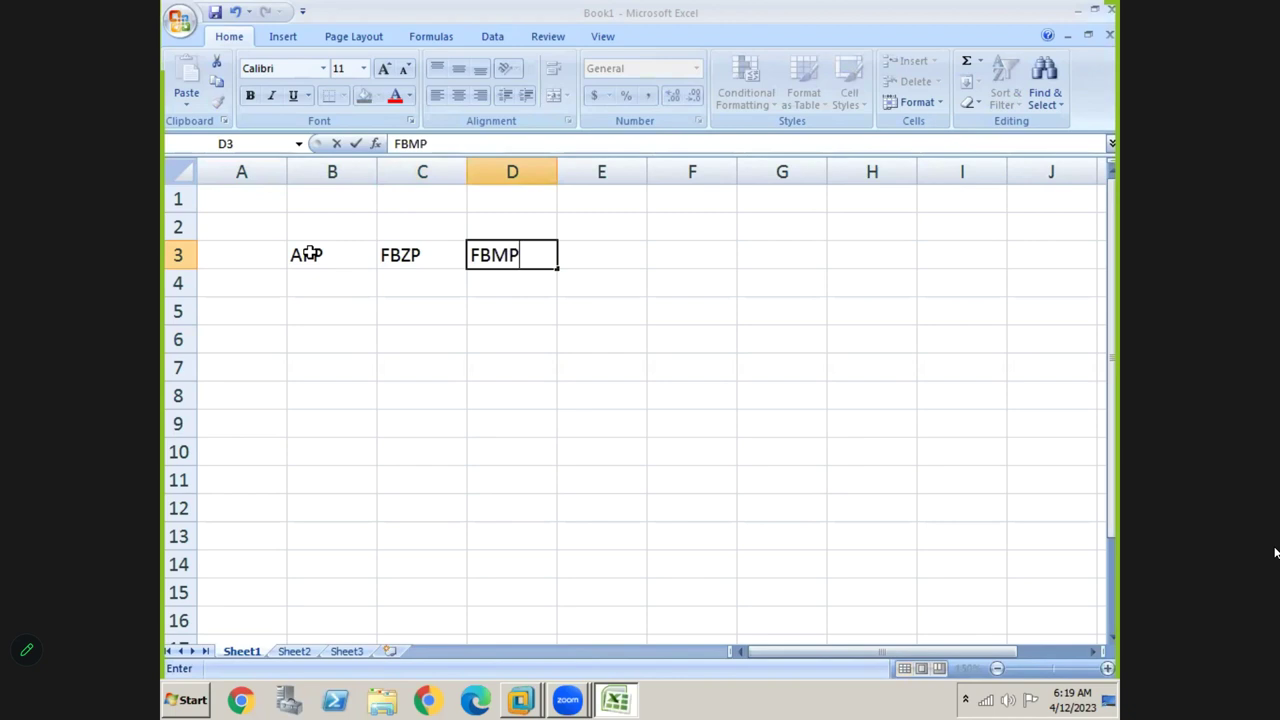
key(Return)
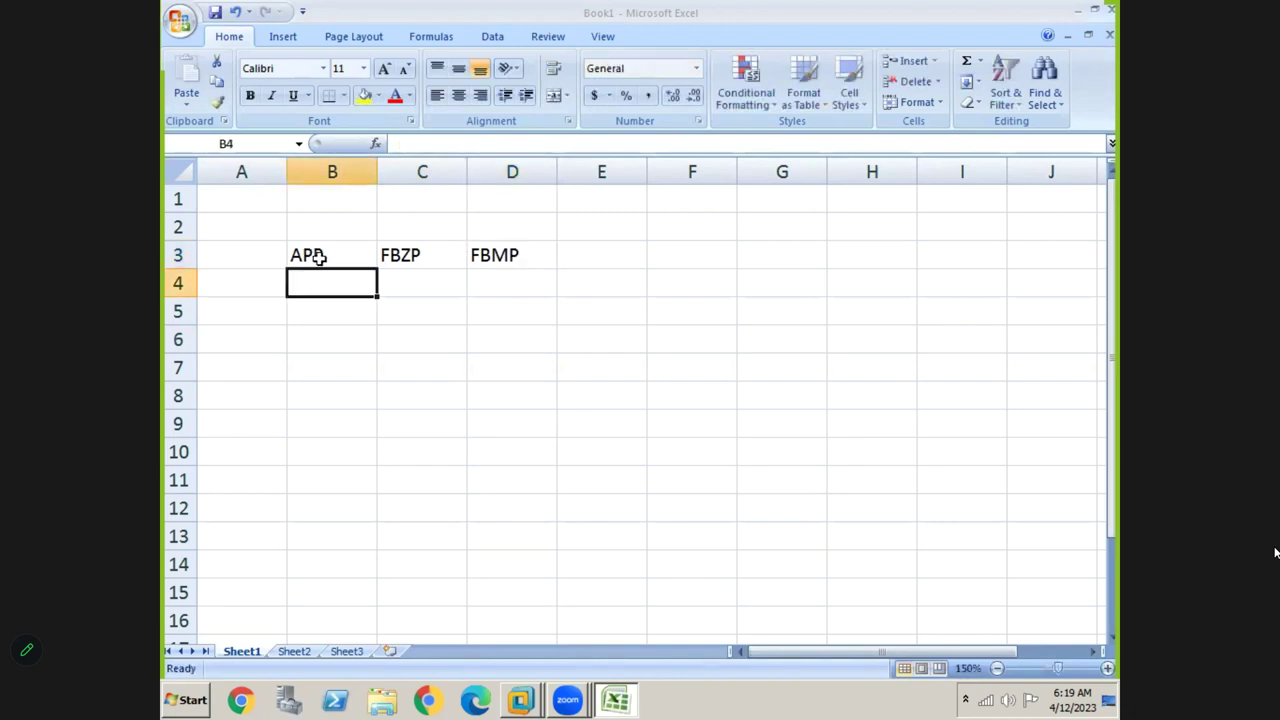
click(321, 256)
click(400, 256)
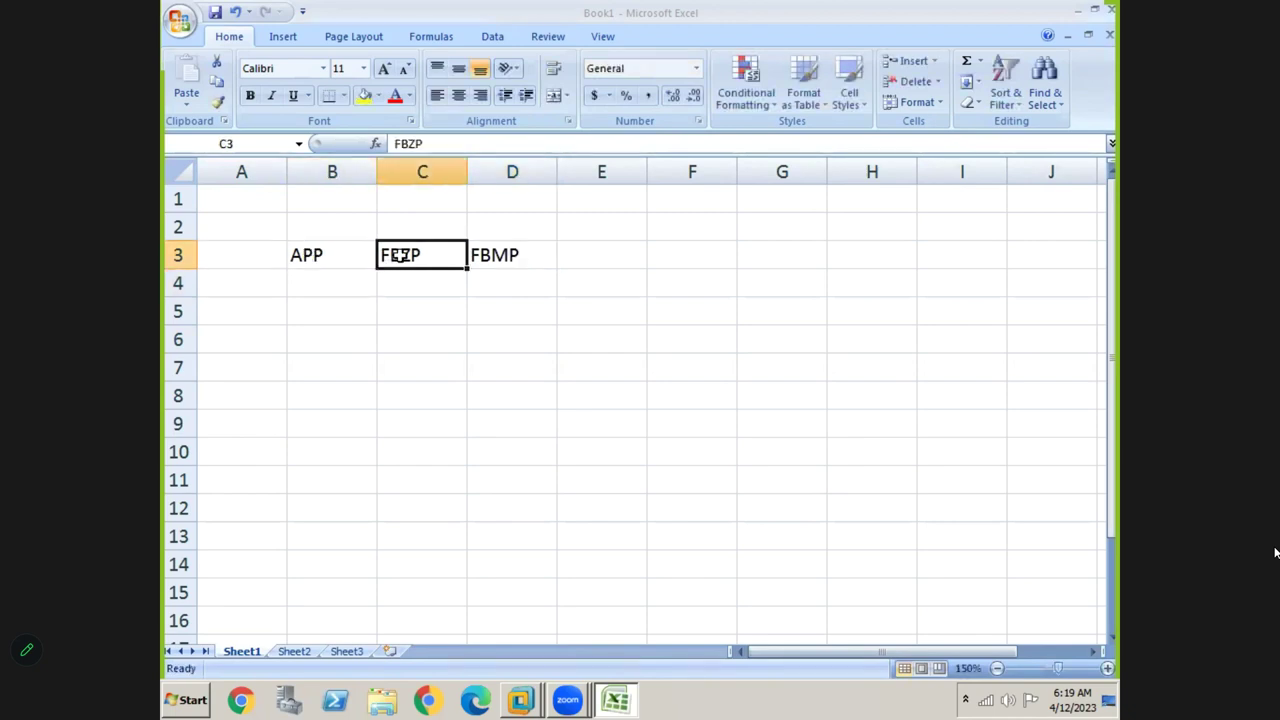
click(505, 257)
Enter App run, F110 and F150 across cells B5:D5
click(321, 284)
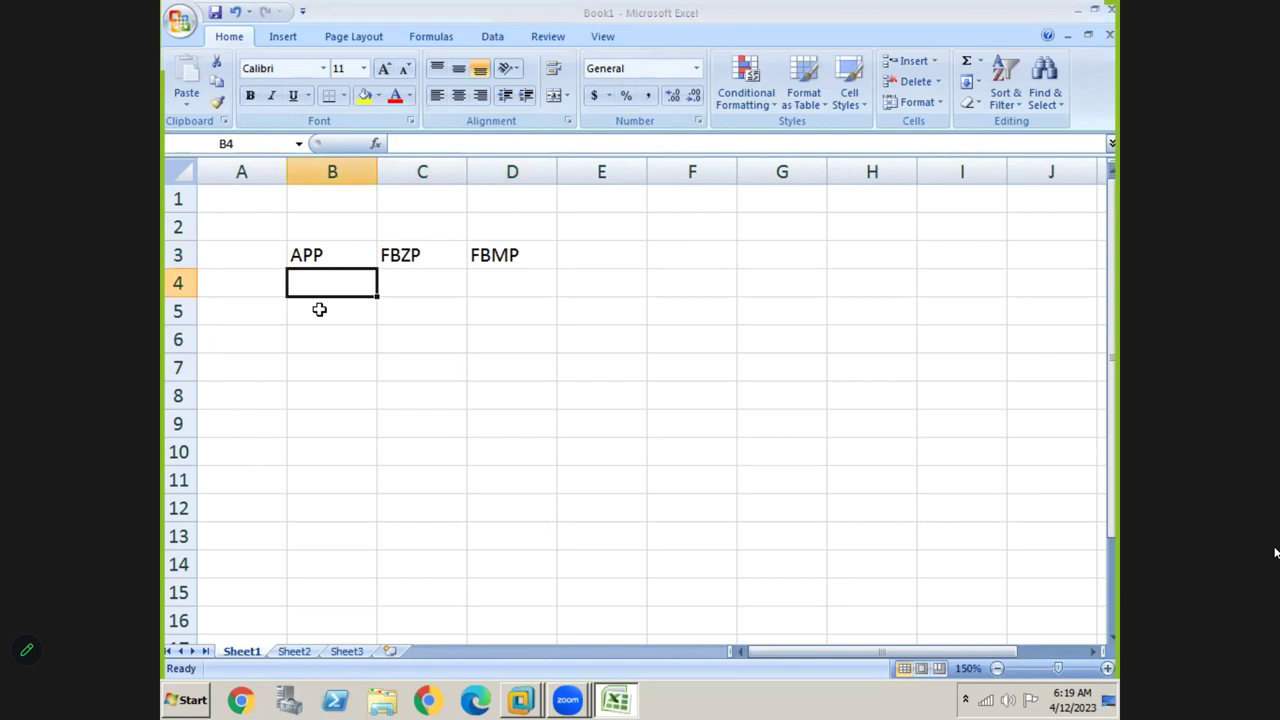
click(319, 310)
text(App run)
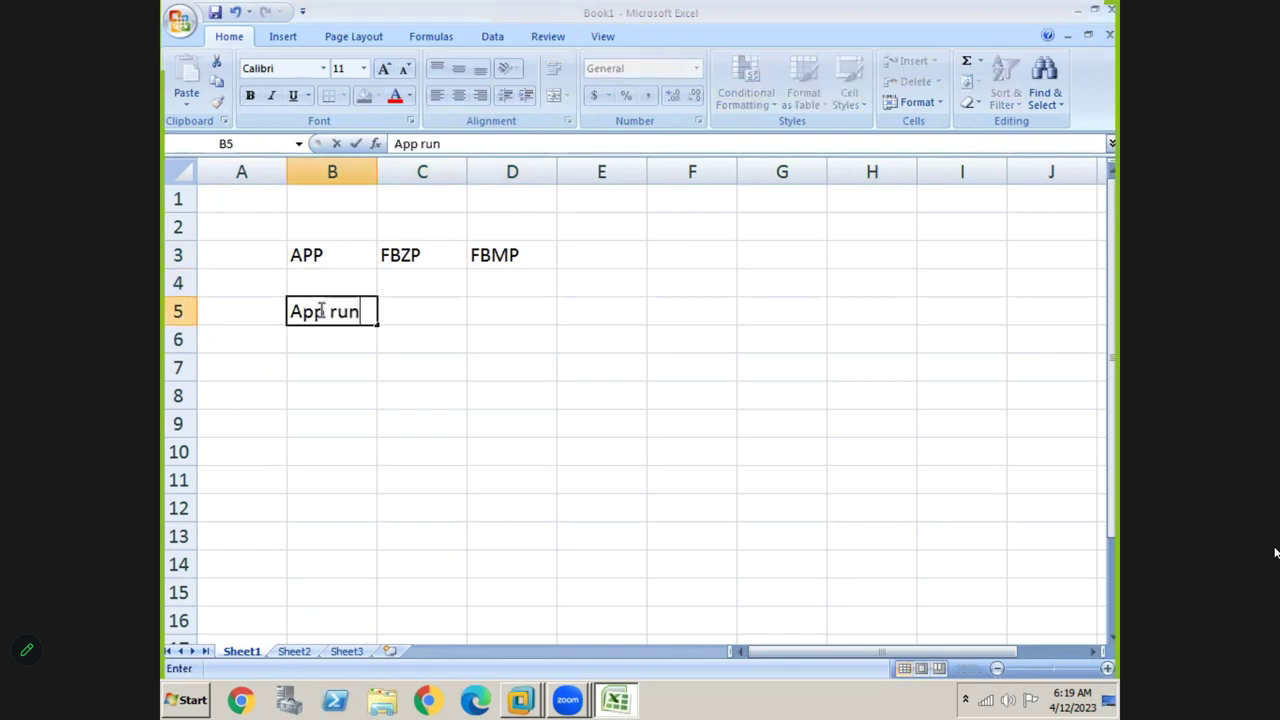
key(Tab)
text(F110)
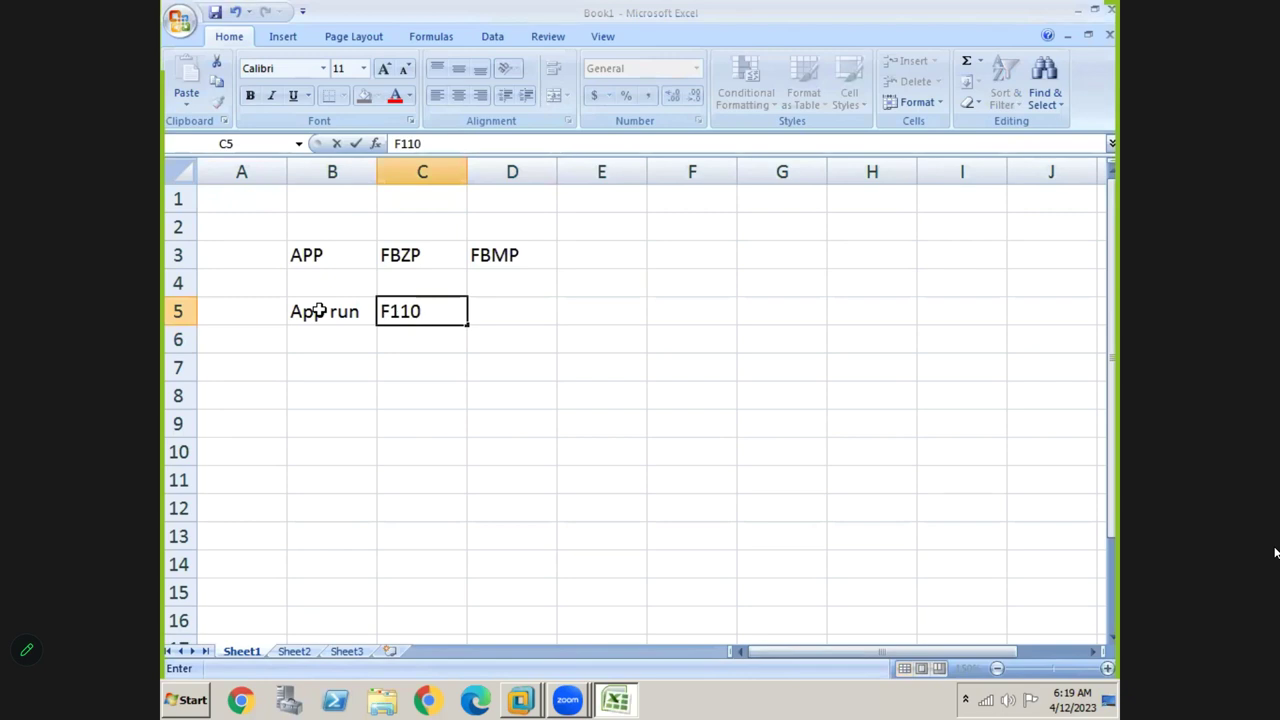
key(Tab)
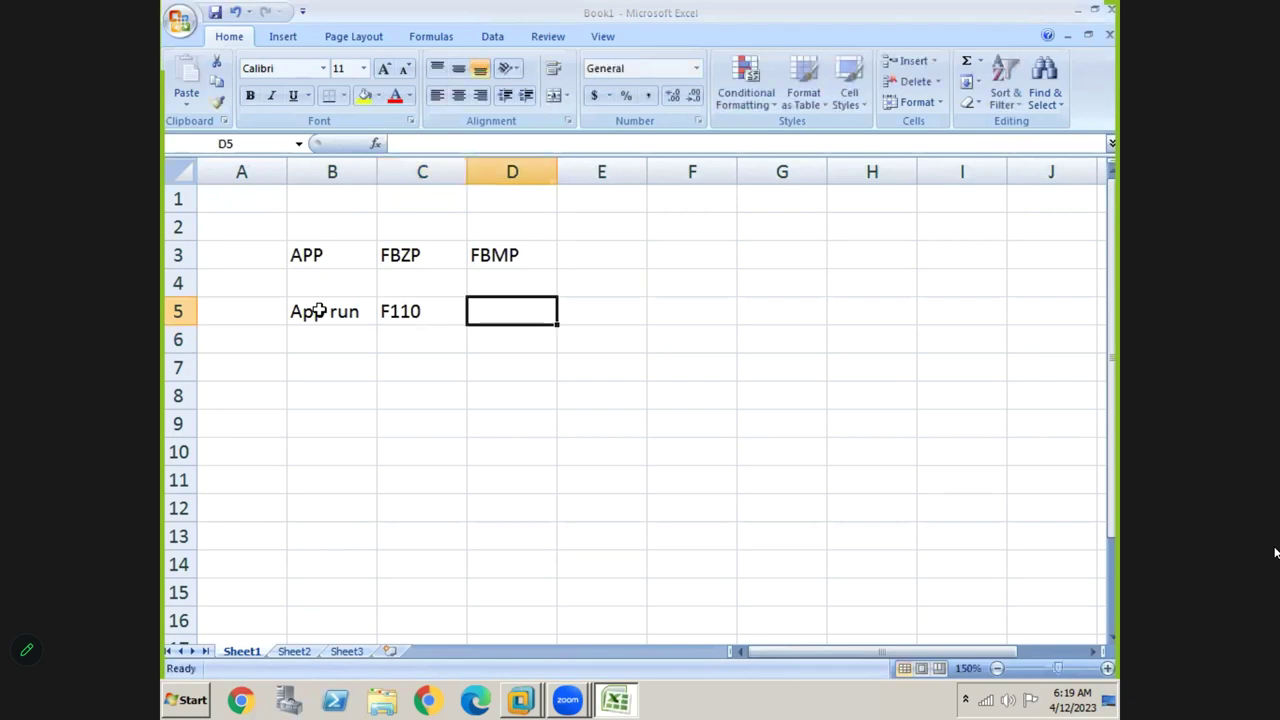
text(F15)
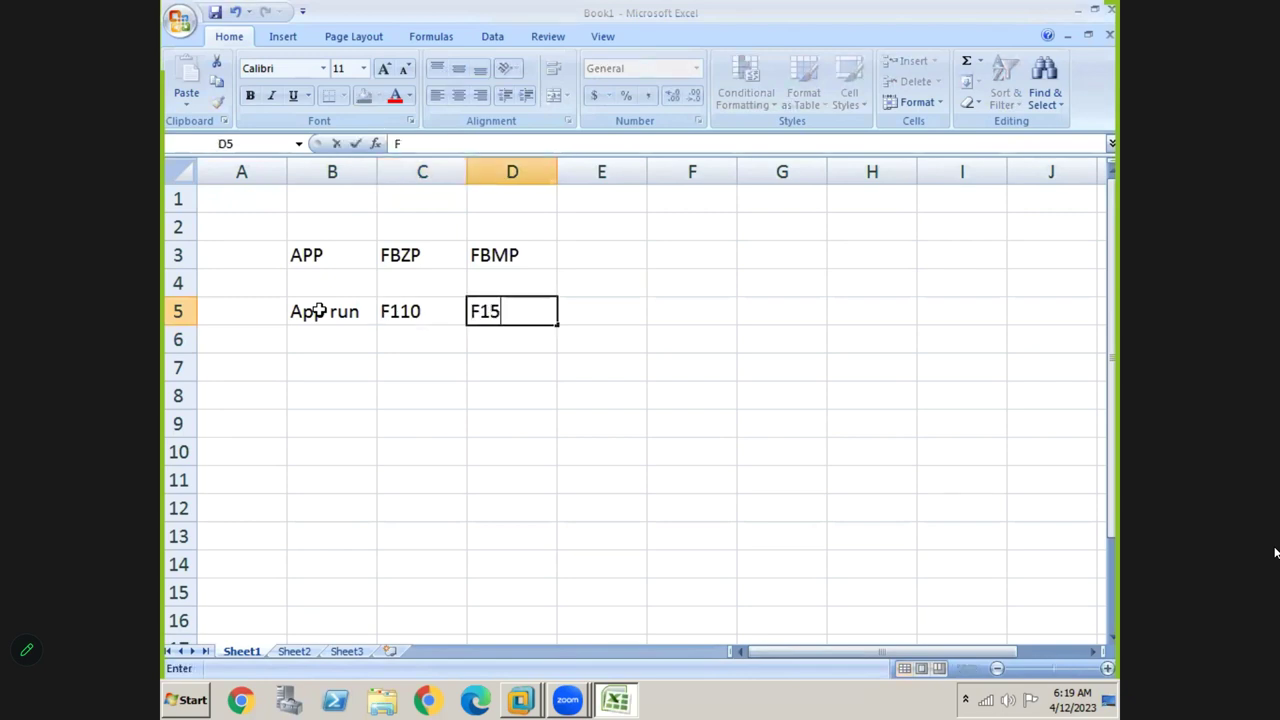
text(0)
key(Return)
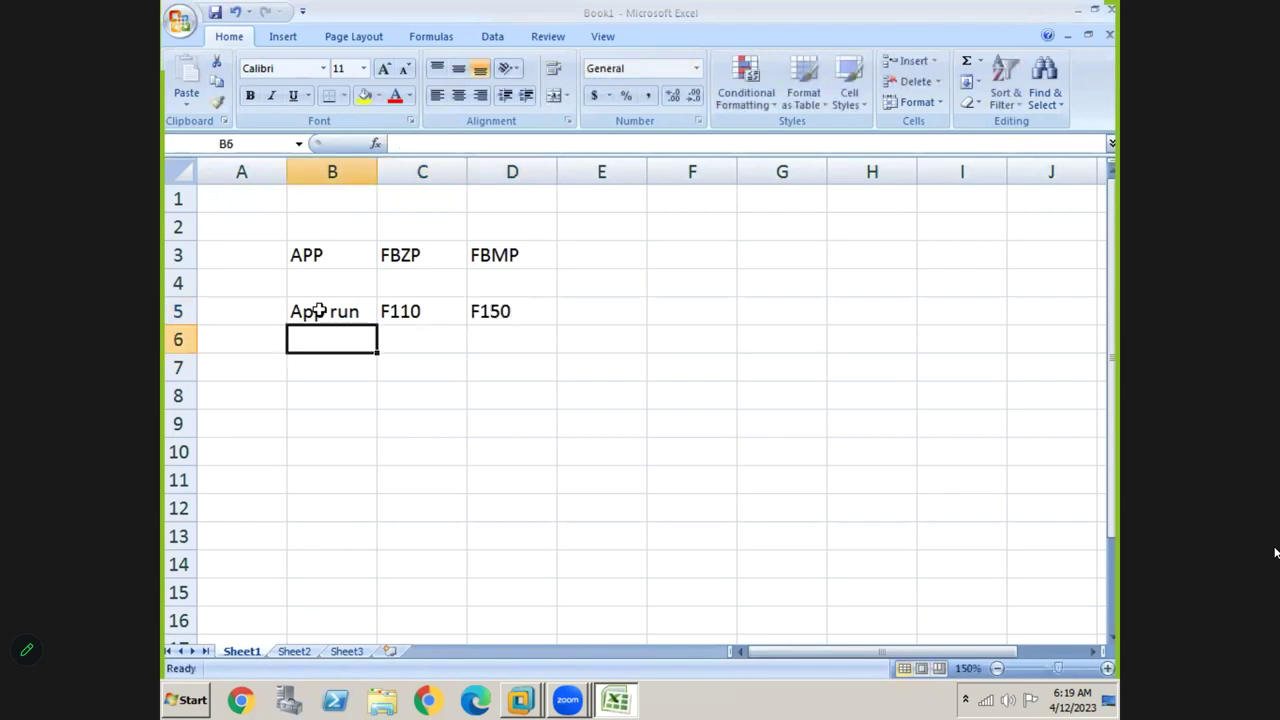
Review the entries and select the block B3:D5
click(396, 312)
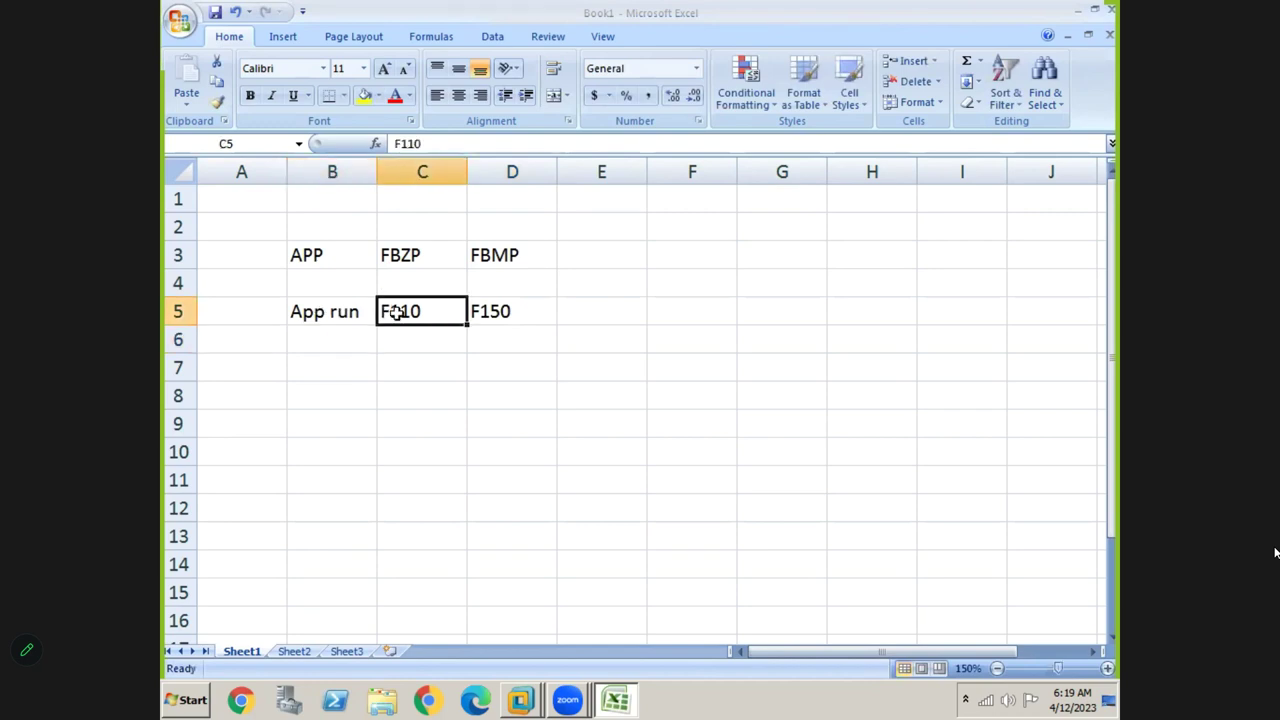
click(490, 314)
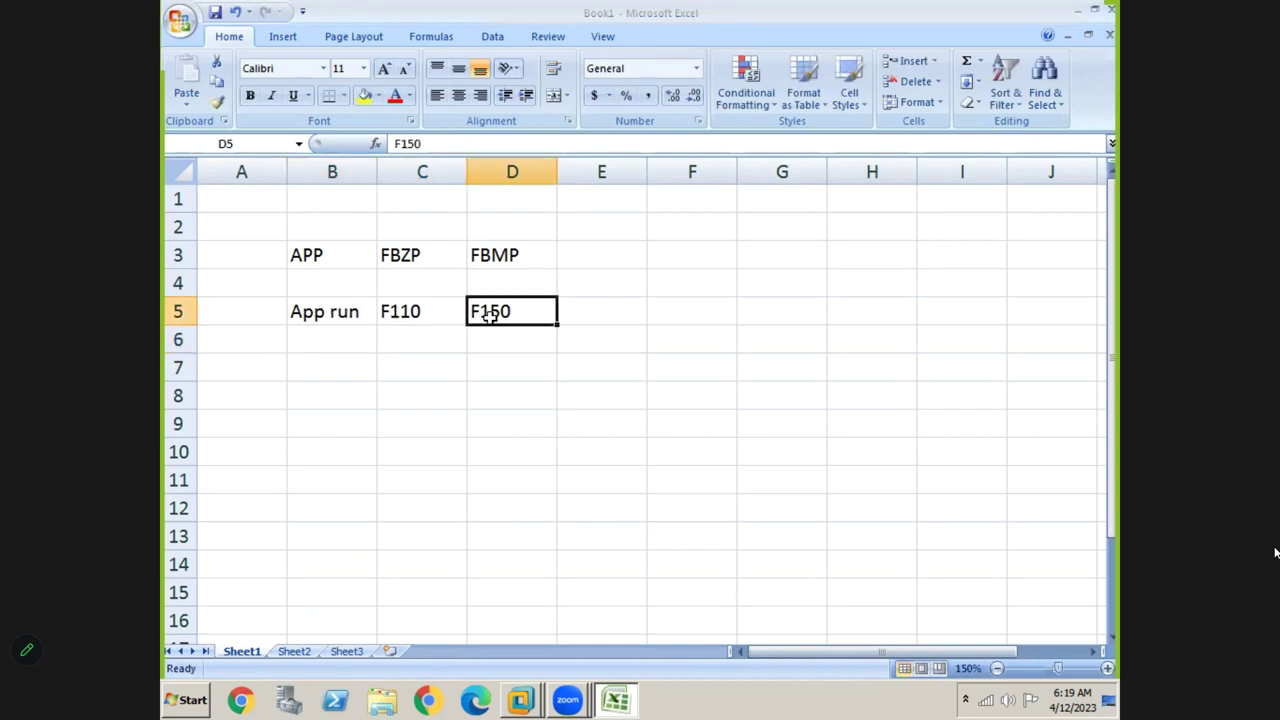
click(397, 255)
click(508, 253)
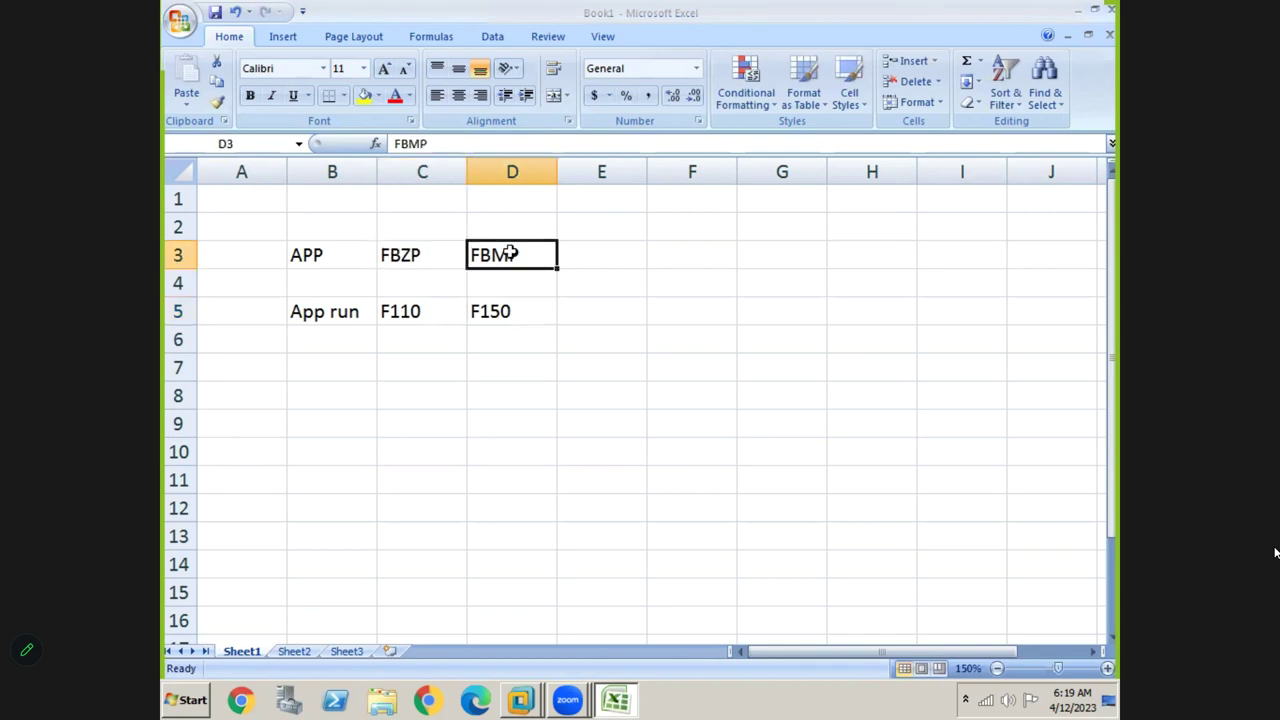
click(424, 259)
click(433, 308)
click(330, 259)
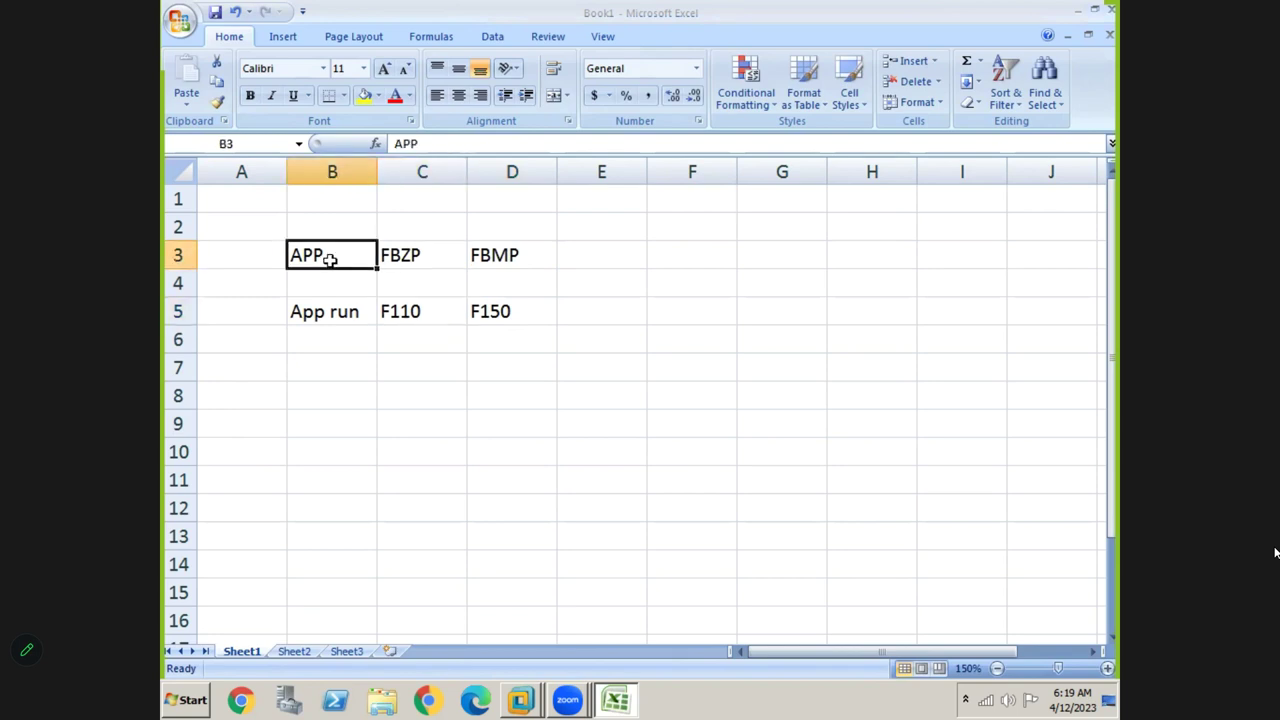
key(shift+Right)
key(shift+Right)
key(shift+Down)
key(shift+Down)
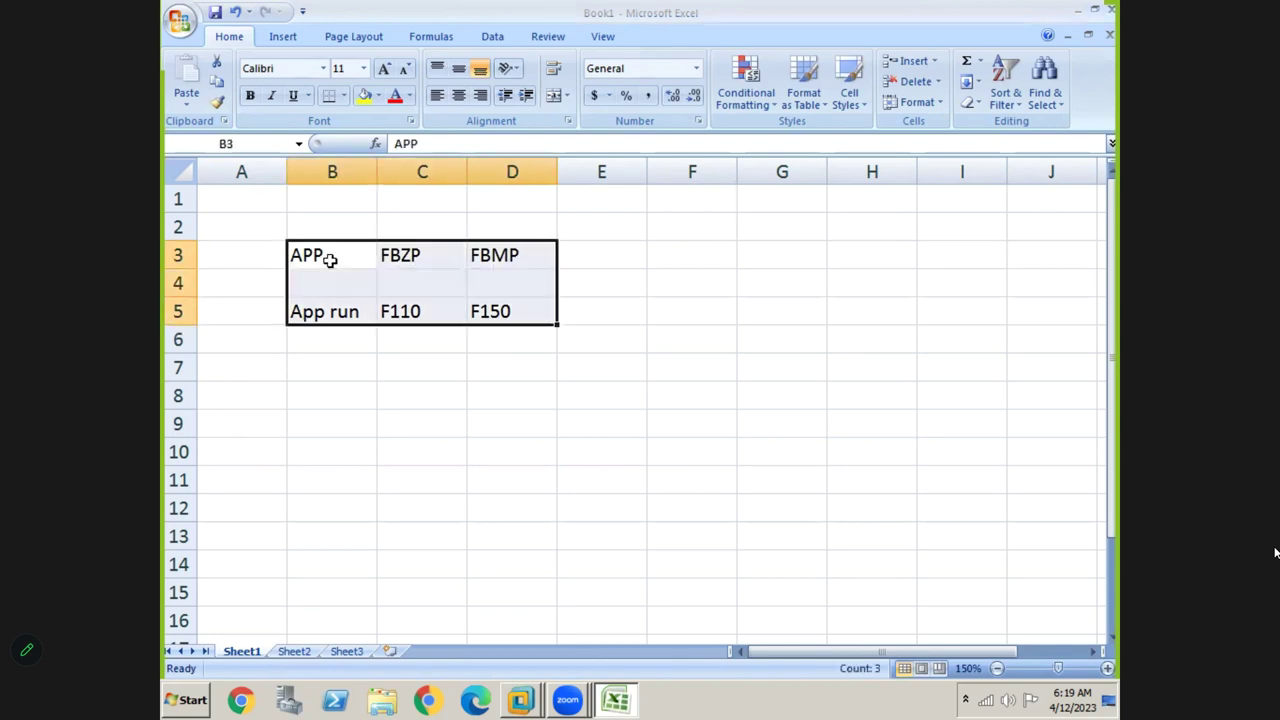
Clear B3:D5, then put an arrow in C6 and 'Define Dunning Area' in D6
key(Delete)
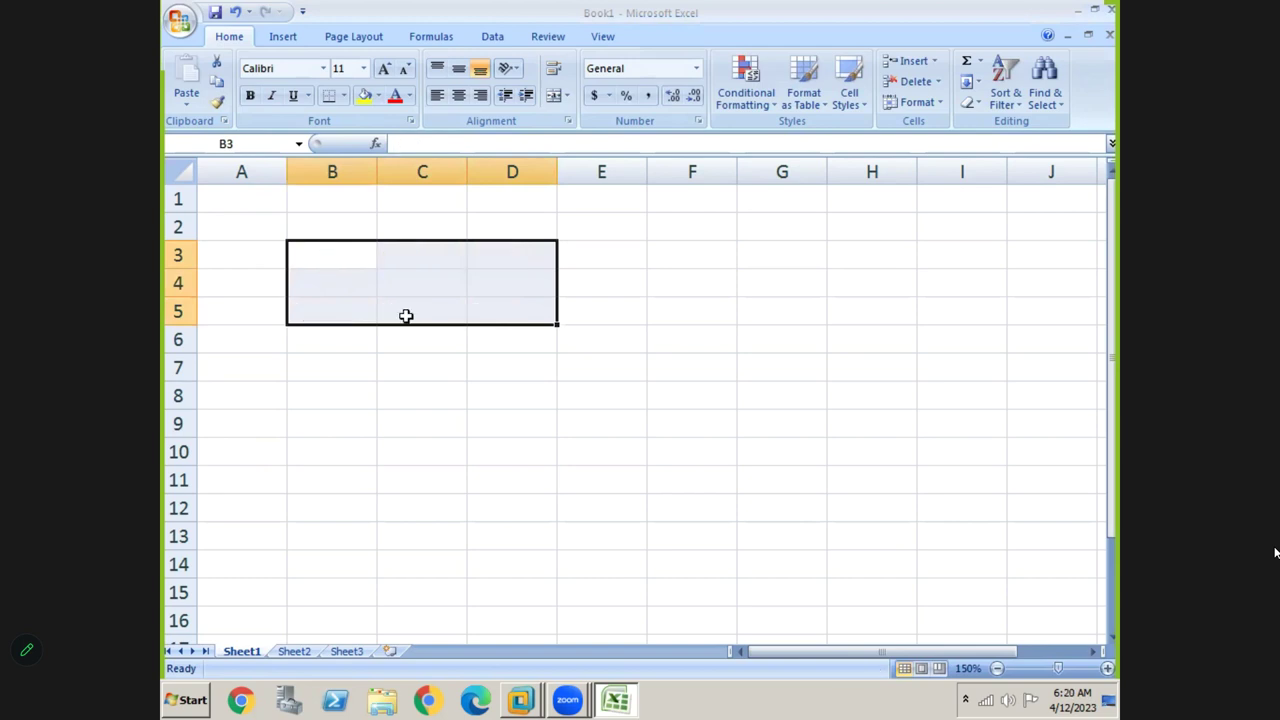
click(406, 314)
click(418, 345)
text("--)
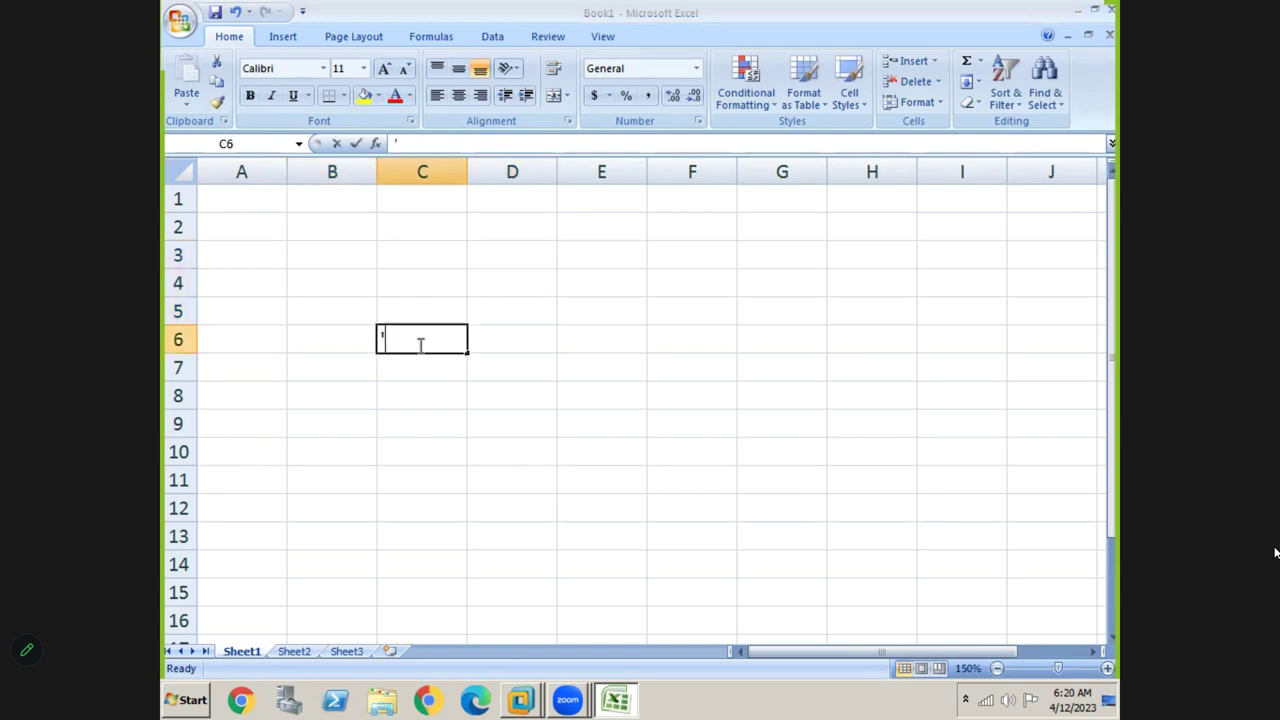
text(>)
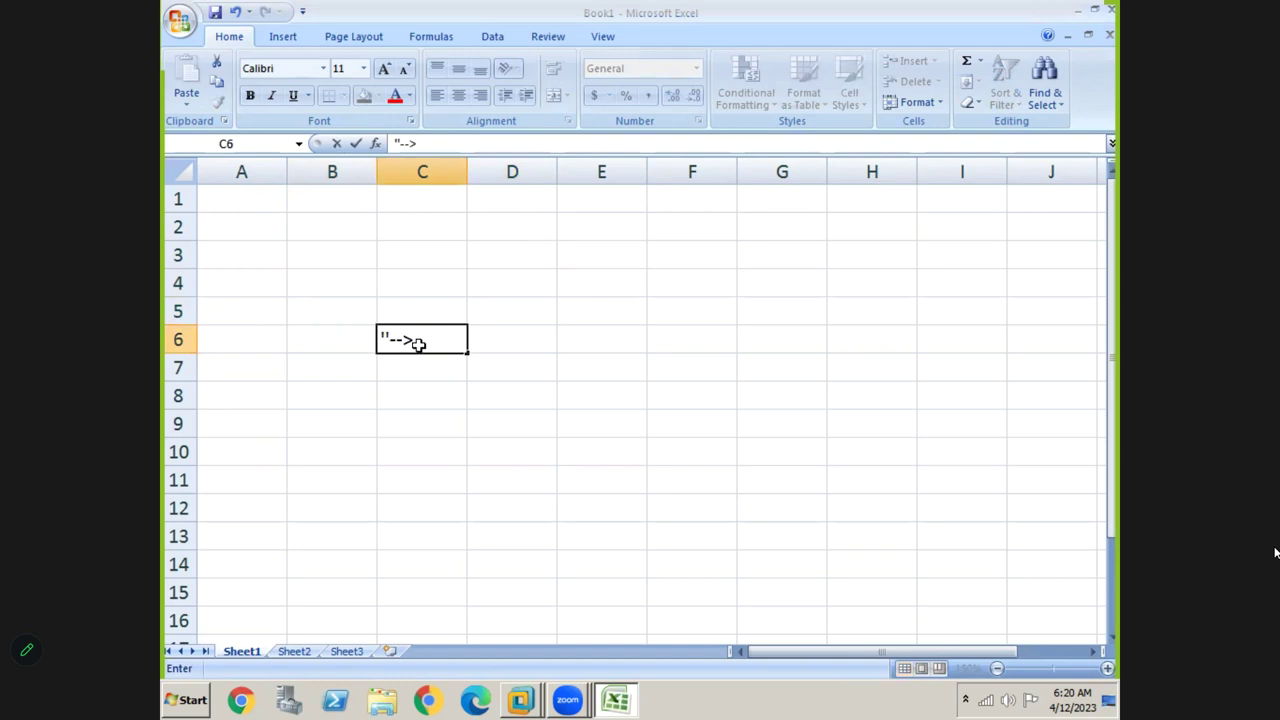
key(Tab)
text(Defi)
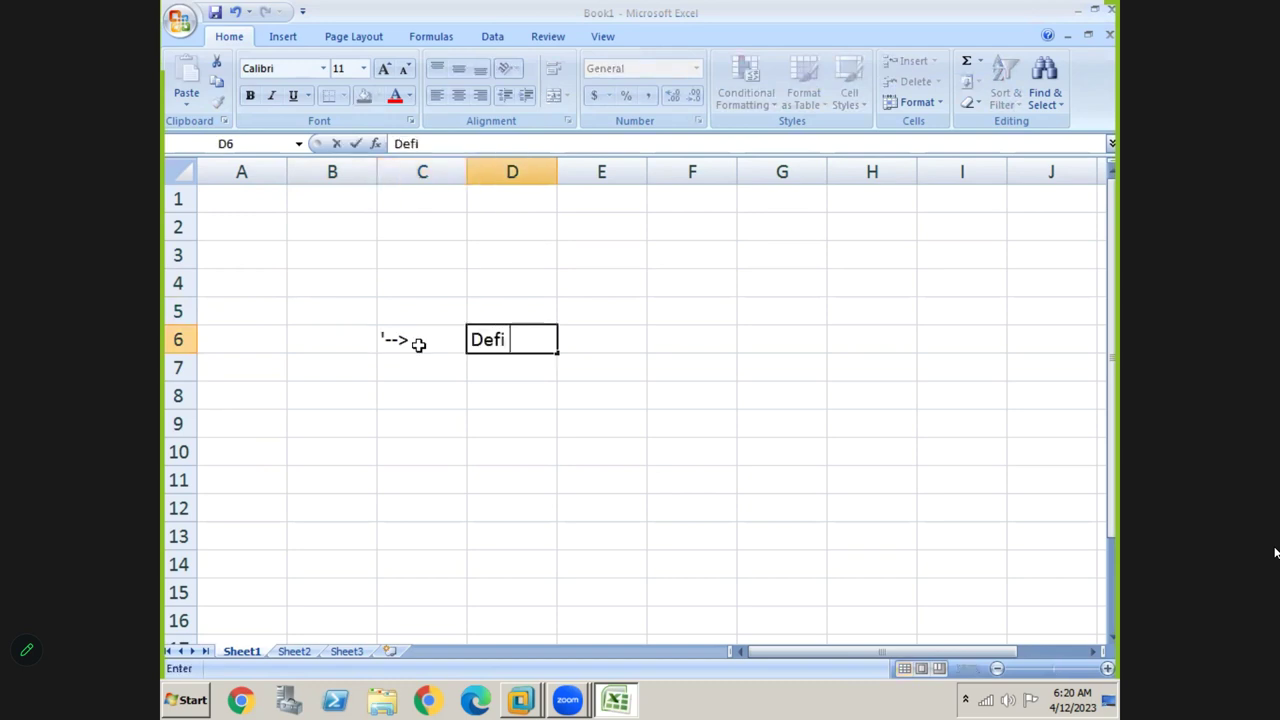
text(ne Dunning Area)
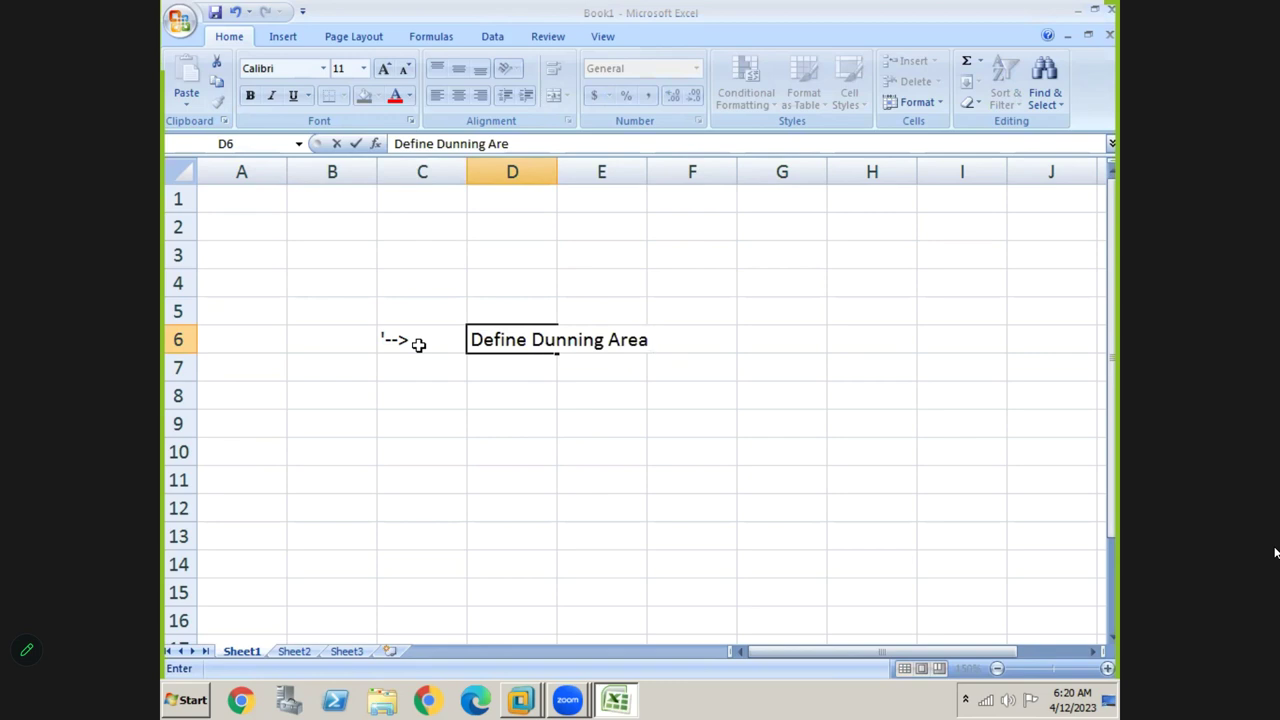
key(Return)
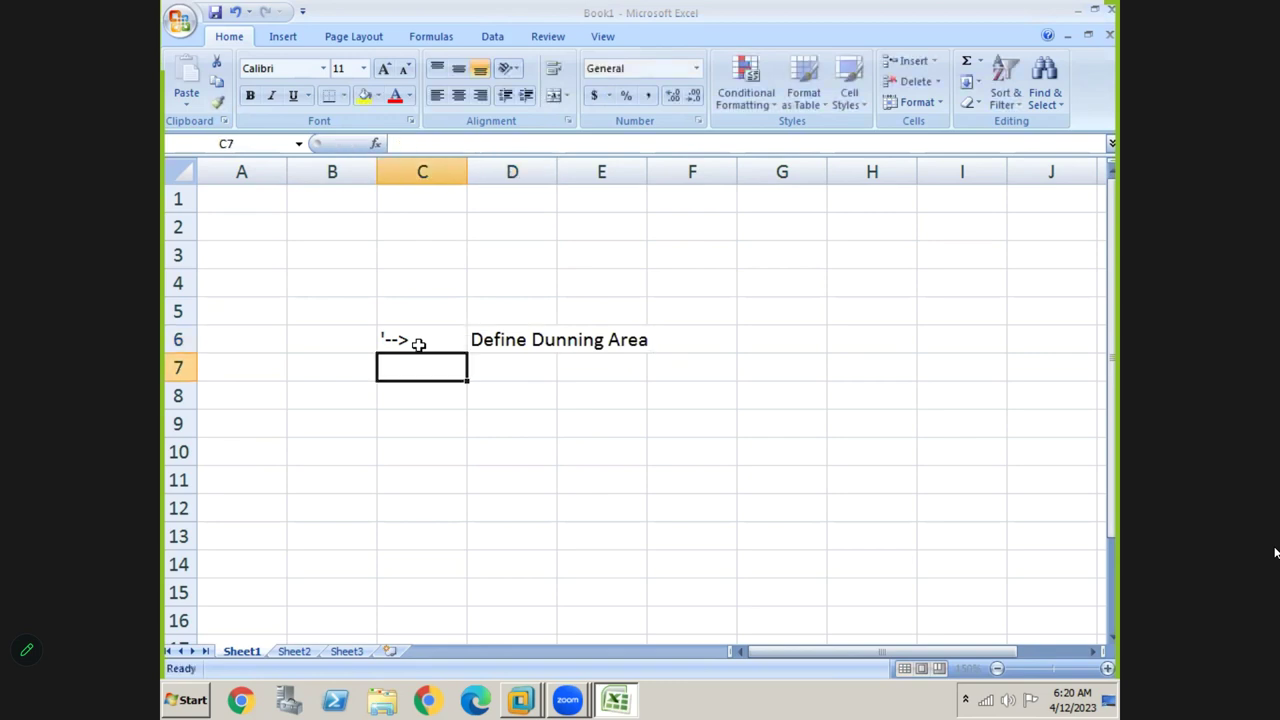
Copy the arrow to C7 and enter 'Define Dunning Procudure' in D7
click(418, 344)
key(ctrl+c)
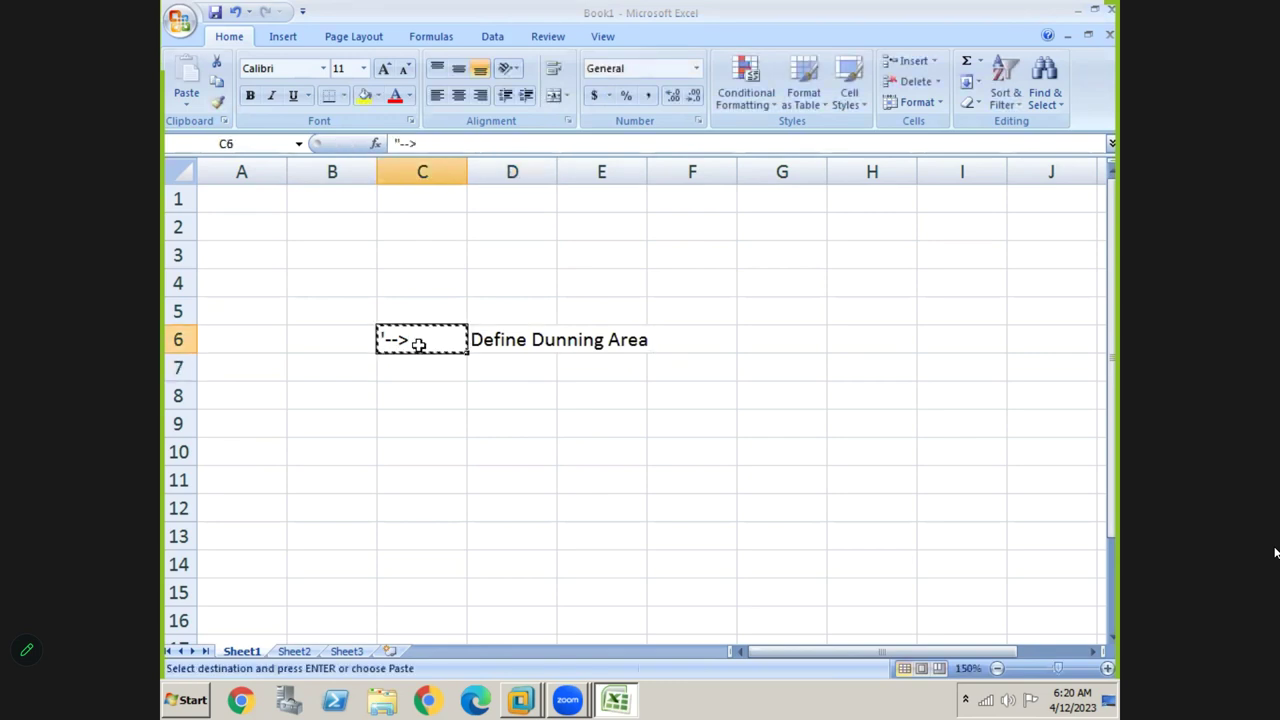
key(Down)
key(ctrl+v)
key(Tab)
text(Define )
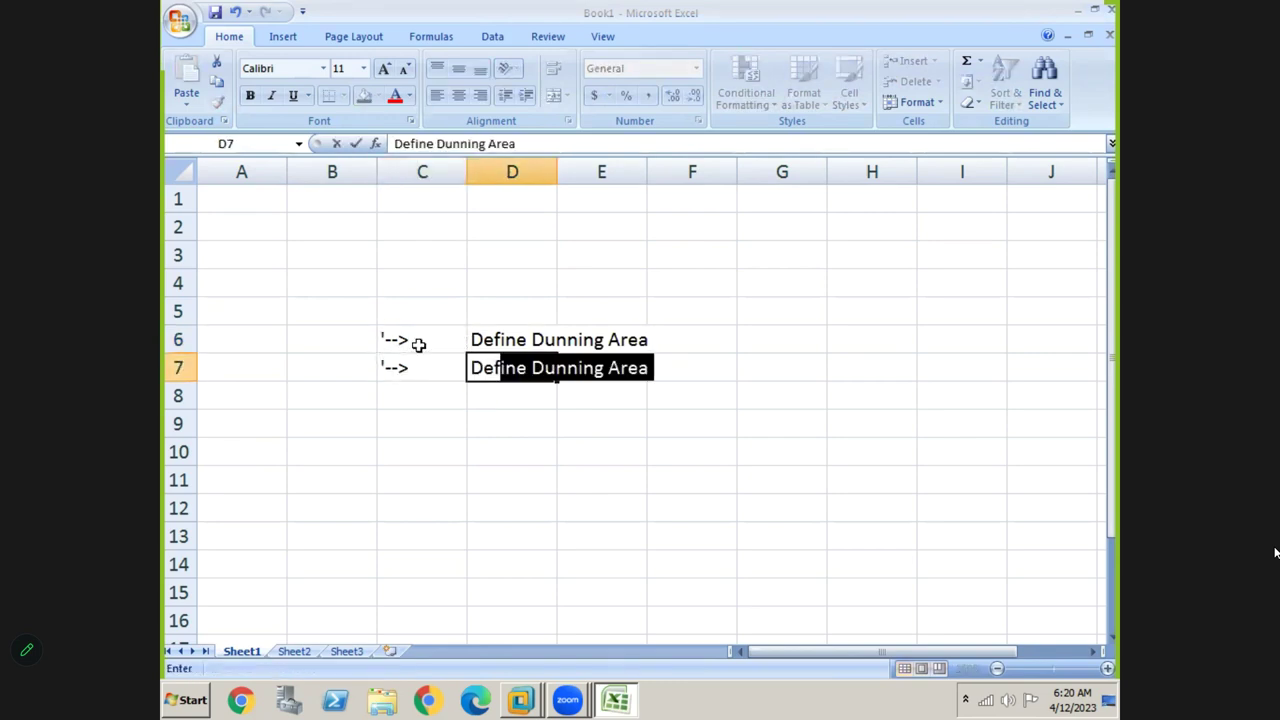
text(D)
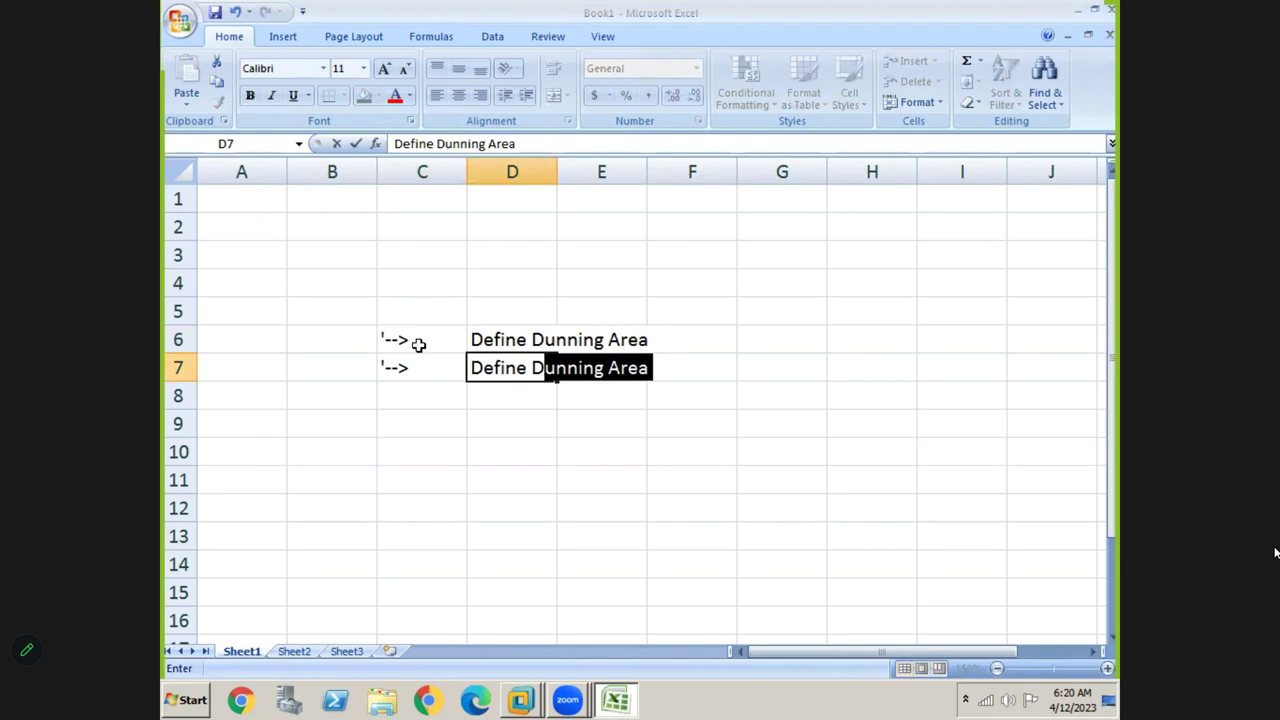
text(unning PRo)
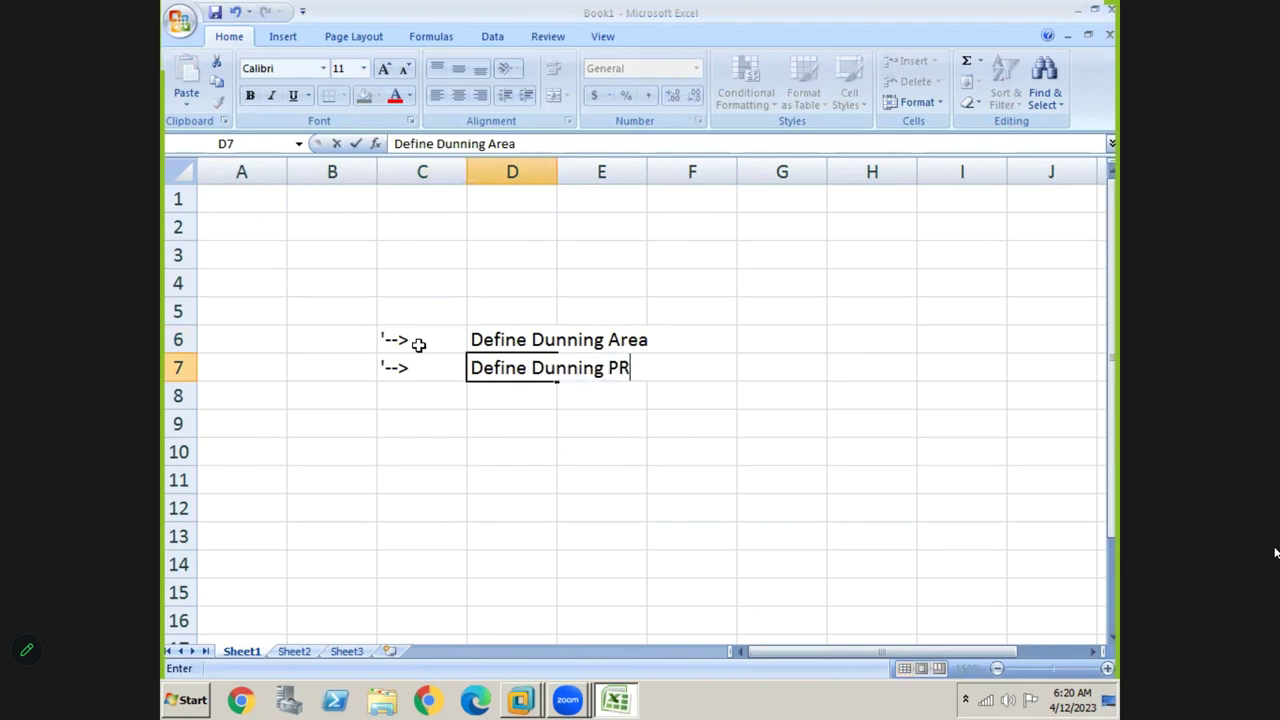
key(BackSpace)
text(O)
key(BackSpace)
key(BackSpace)
text(rocudru)
key(BackSpace)
key(BackSpace)
text(ure)
key(Return)
Copy the arrow to C8 and enter 'Create Customer Master' in D8
key(Up)
key(Left)
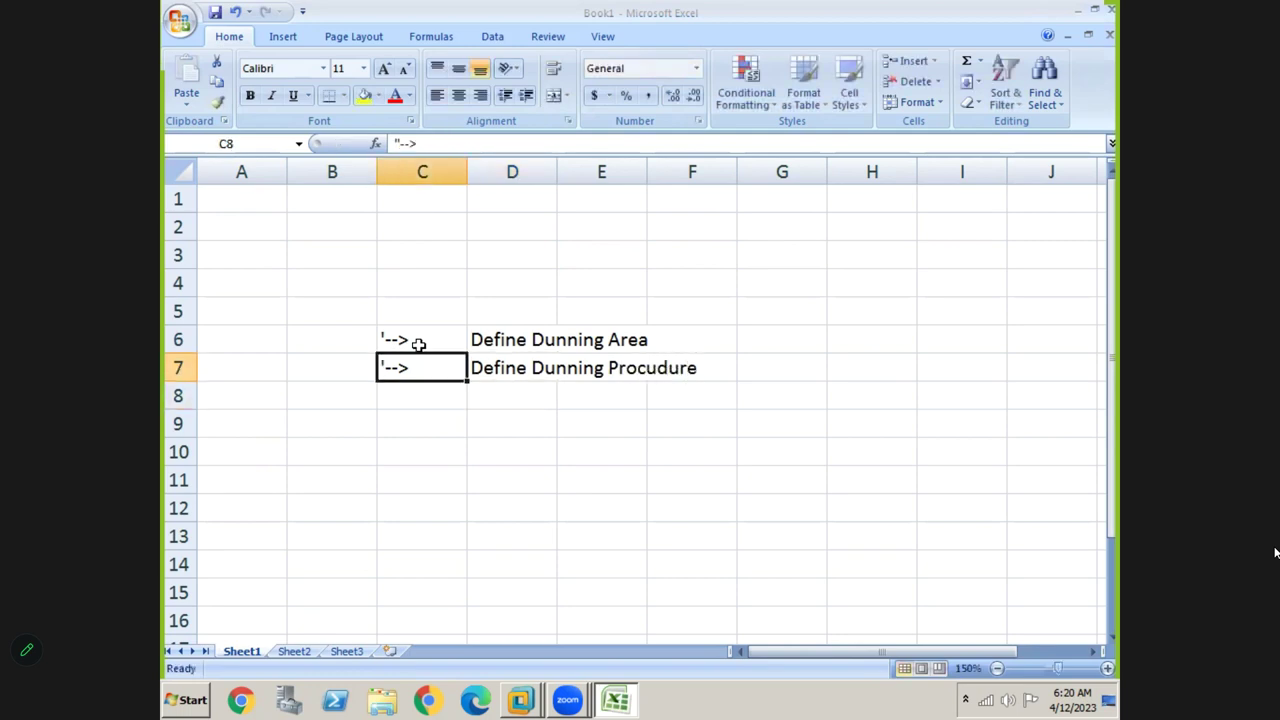
key(ctrl+c)
key(Down)
key(ctrl+v)
key(Right)
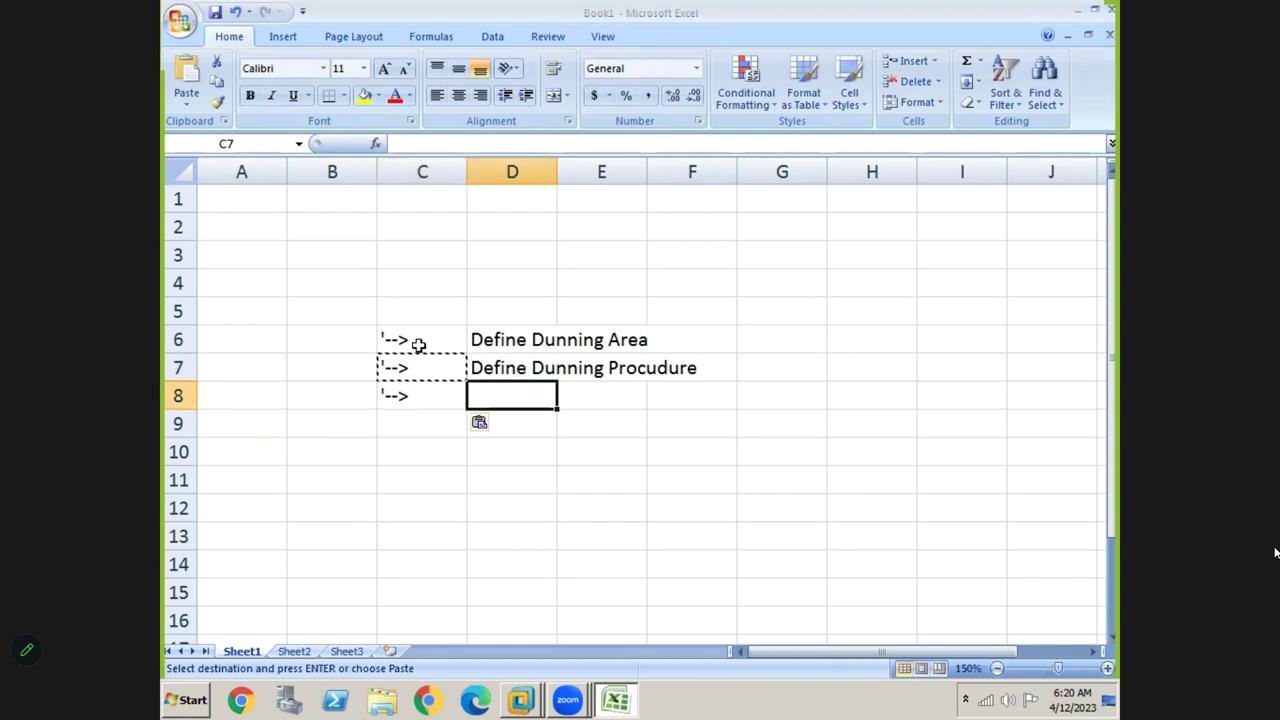
text(Ceate)
key(BackSpace)
key(BackSpace)
key(BackSpace)
key(BackSpace)
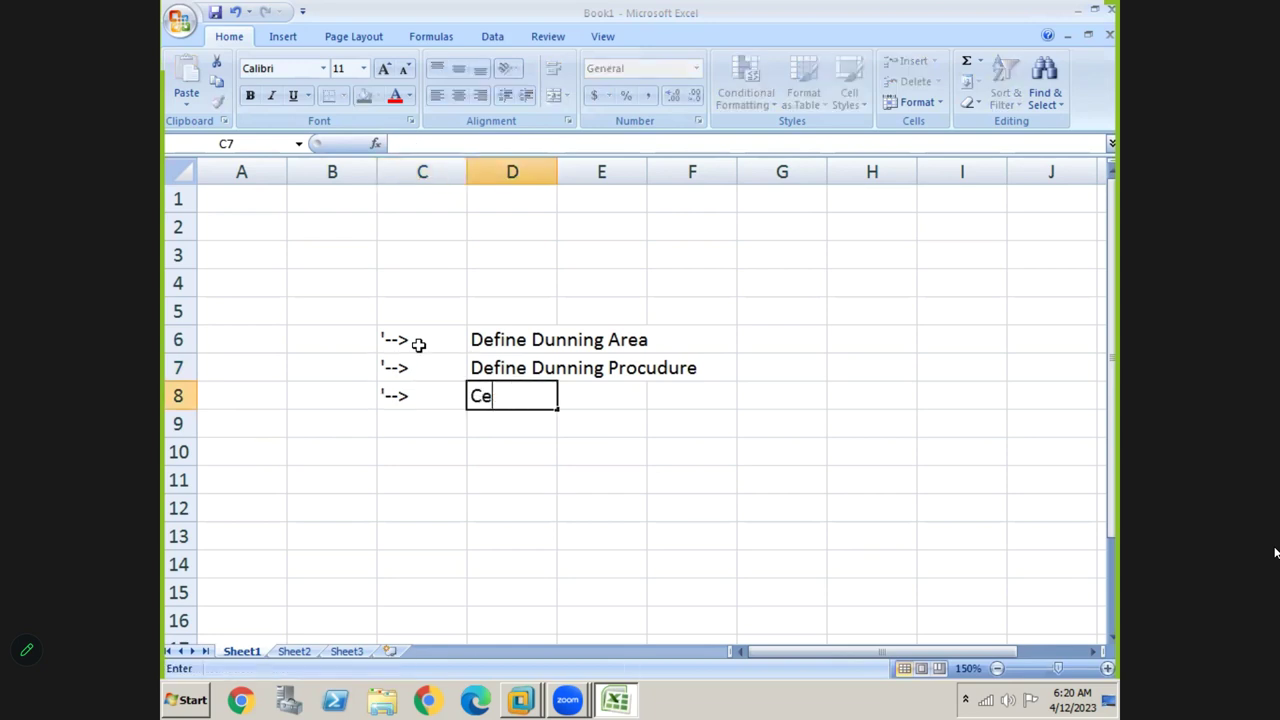
text(erate)
key(BackSpace)
key(BackSpace)
key(BackSpace)
key(BackSpace)
key(BackSpace)
key(BackSpace)
text(Create Cust)
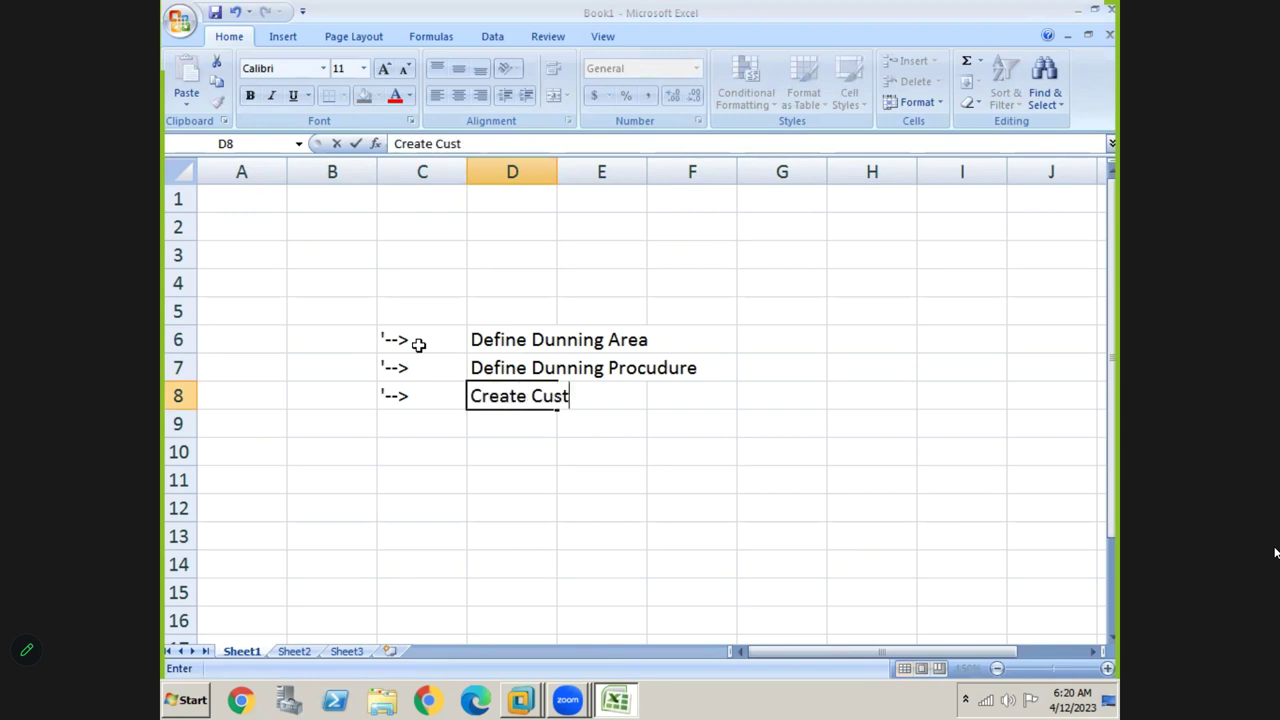
text(omer Master)
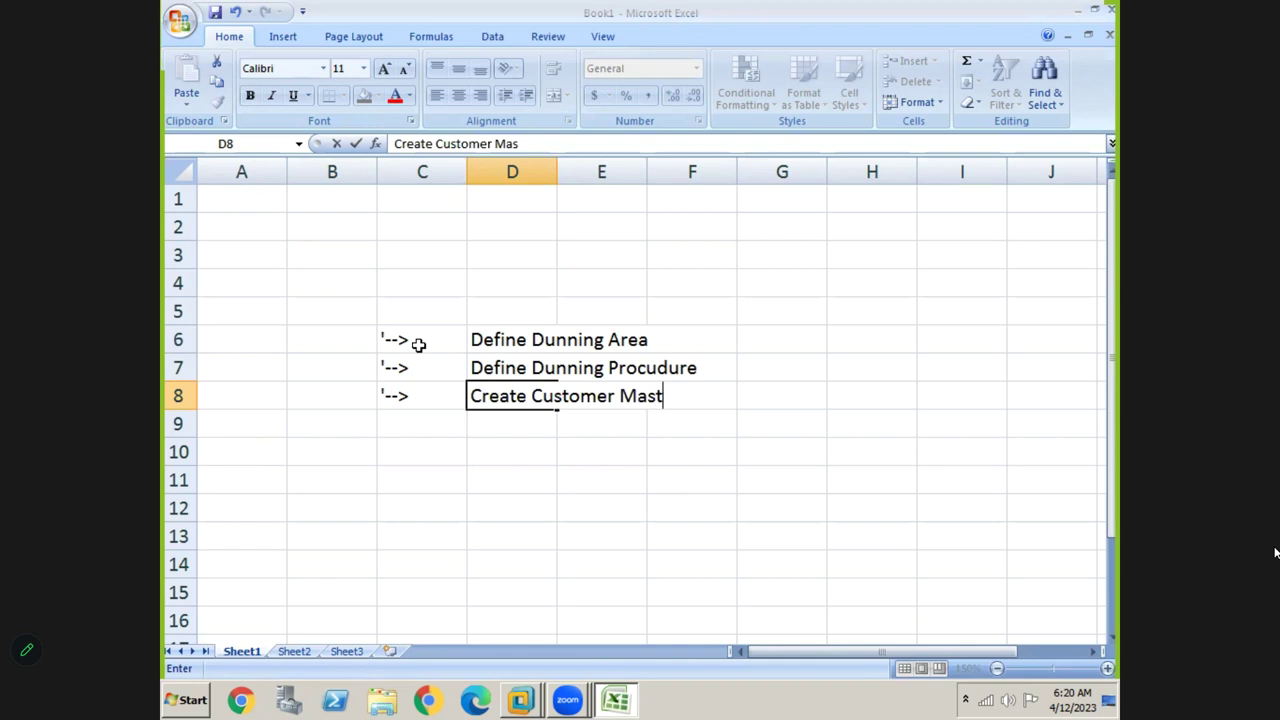
key(Return)
Copy the arrow to C9 and enter 'Post Customer Invoice' in D9
key(Up)
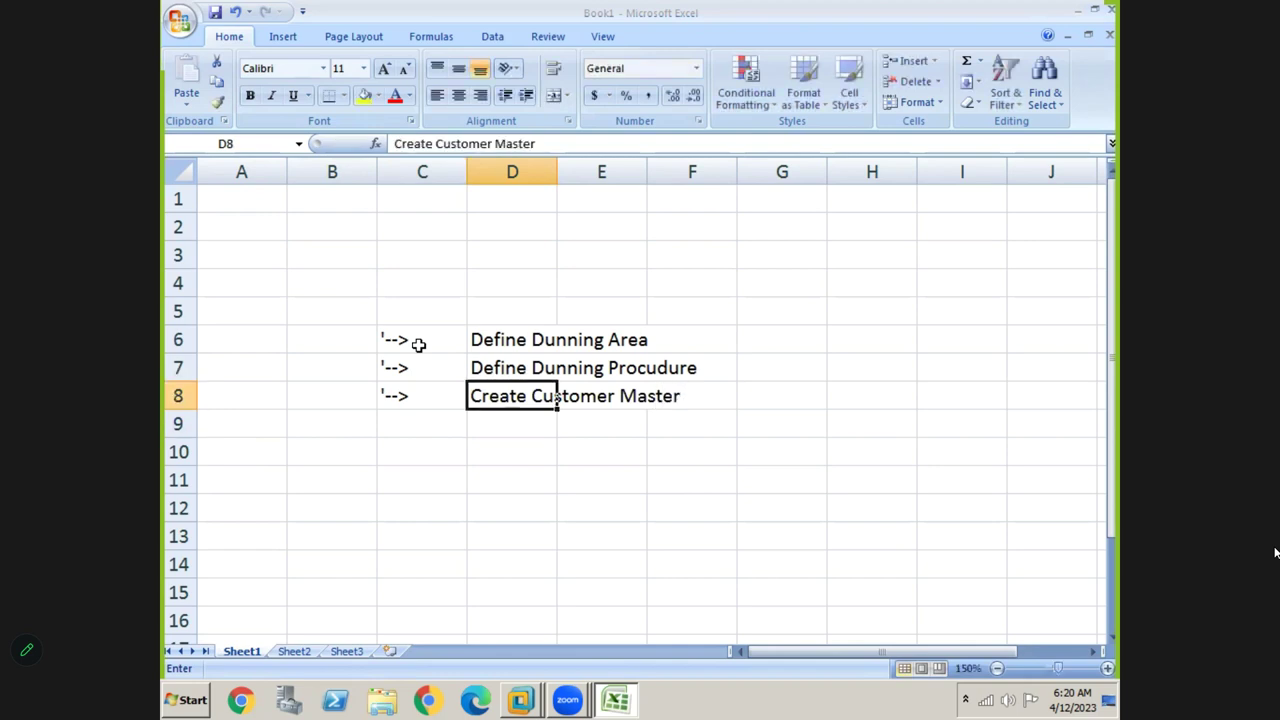
key(Left)
key(ctrl+c)
key(Down)
key(ctrl+v)
key(Right)
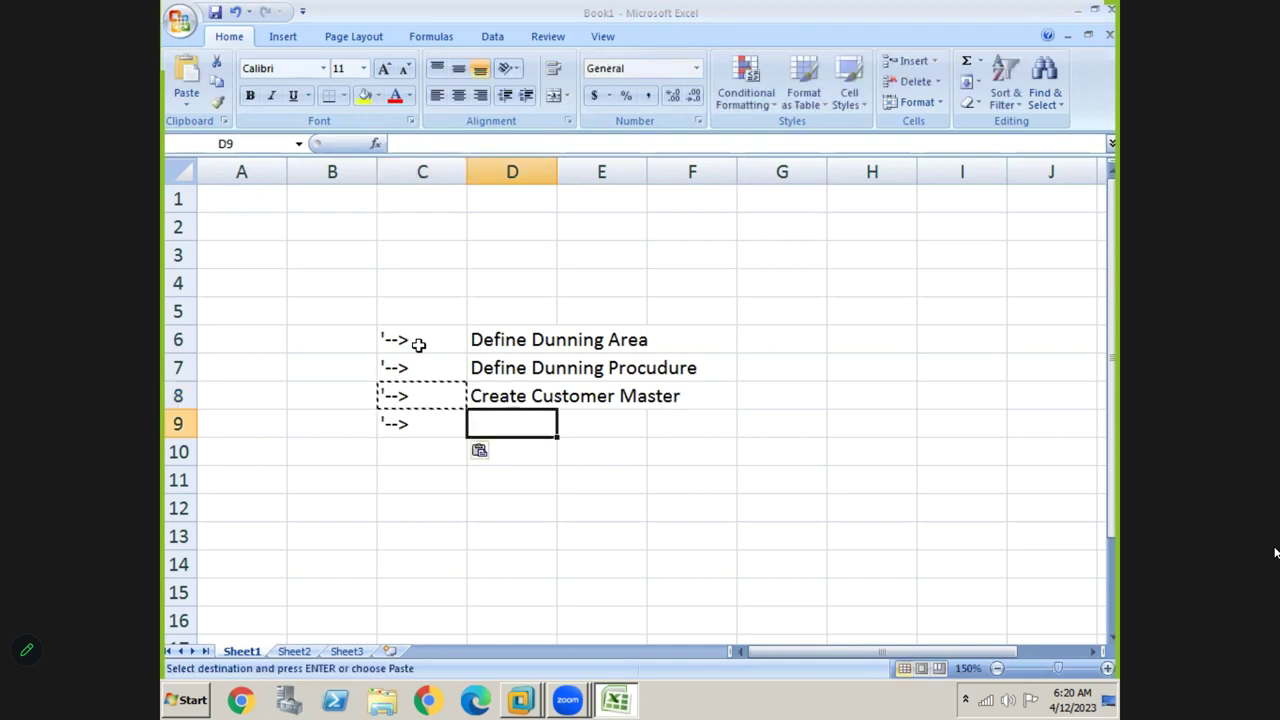
text(Post Customer )
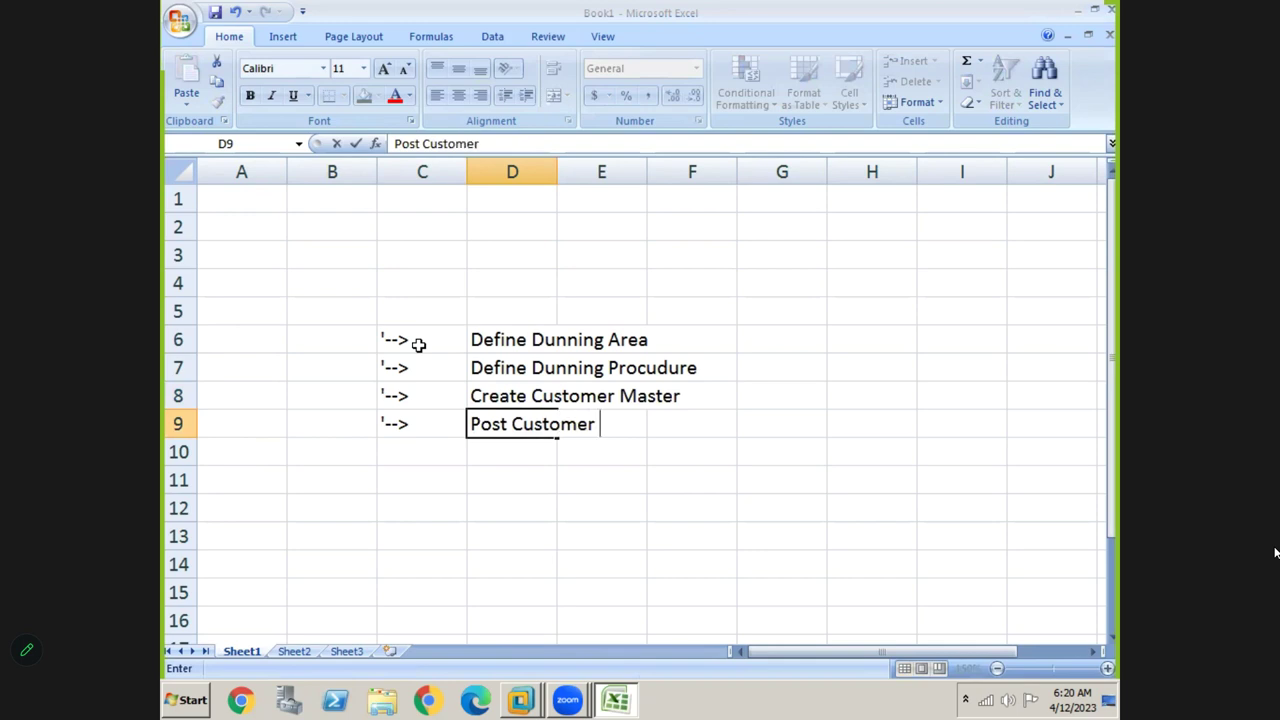
text(Invoice)
key(Return)
Copy the arrow to C10 and enter 'Dunning Run' in D10
key(Up)
key(Left)
key(ctrl+c)
key(ctrl+Down)
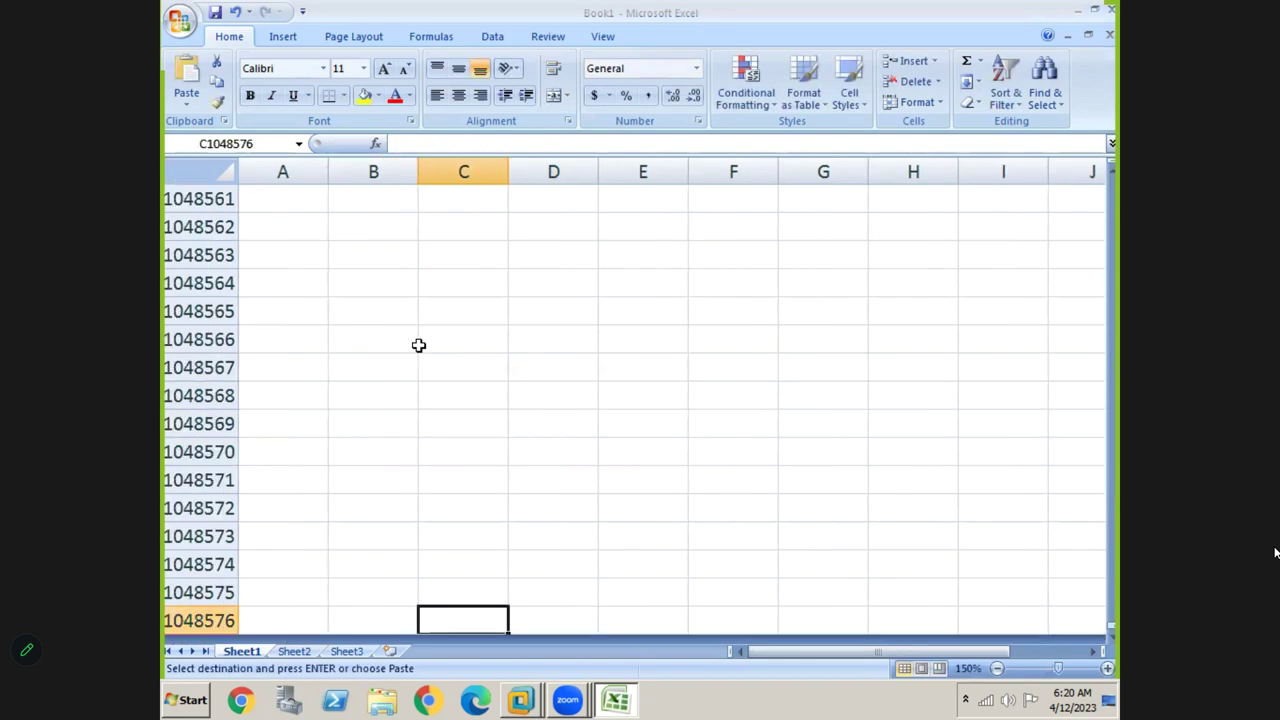
key(ctrl+Up)
key(ctrl+Up)
key(ctrl+Up)
key(ctrl+Down)
key(ctrl+Down)
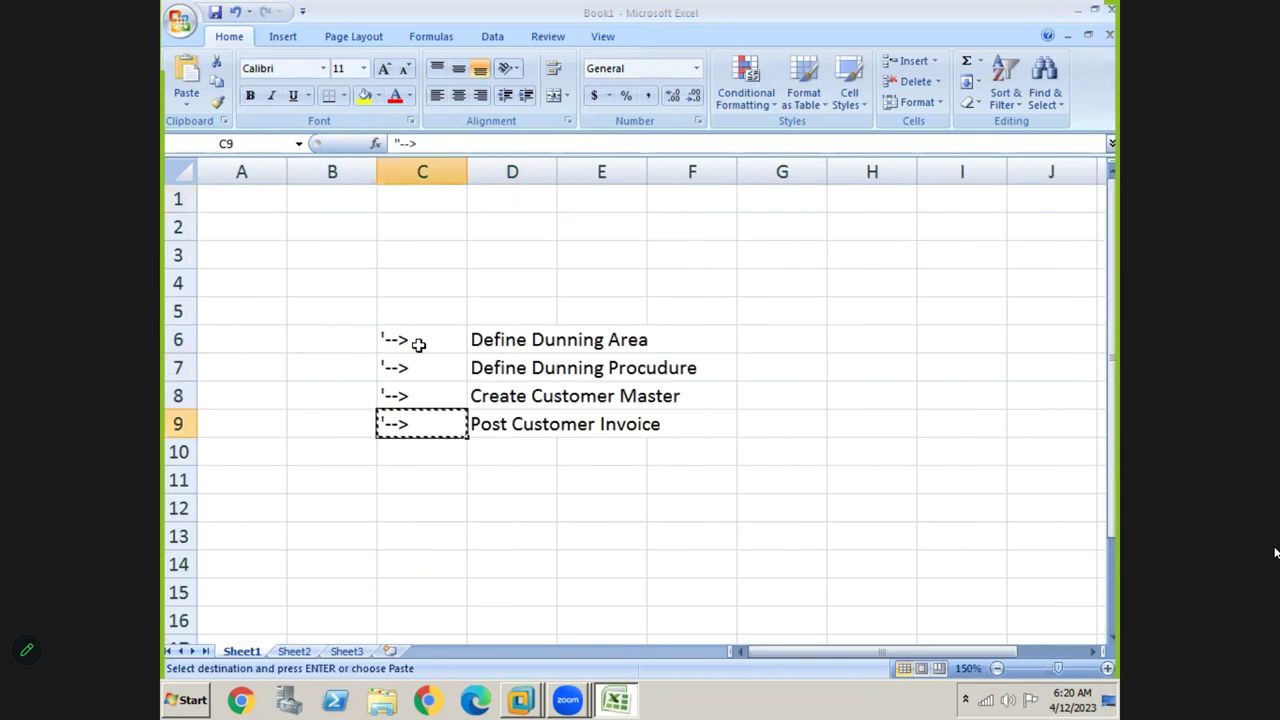
key(ctrl+Down)
key(ctrl+Up)
key(Up)
key(Up)
key(Up)
key(Up)
key(Up)
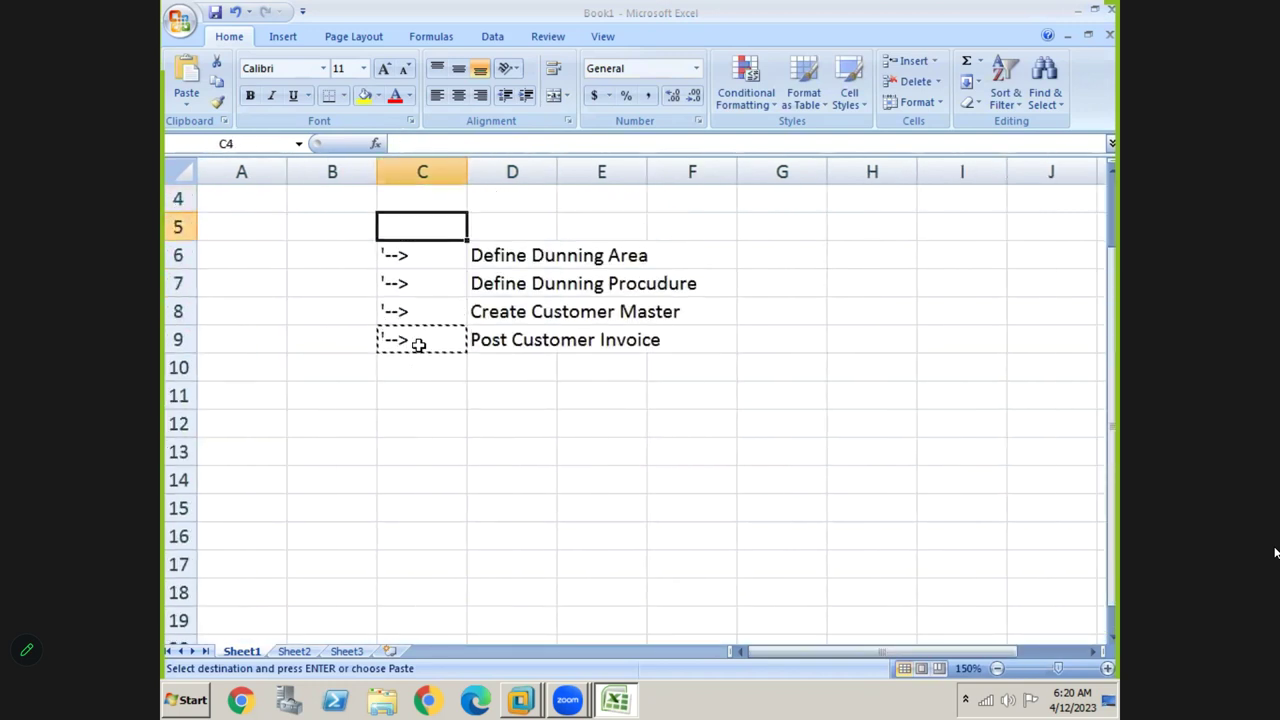
key(Down)
key(Down)
key(ctrl+v)
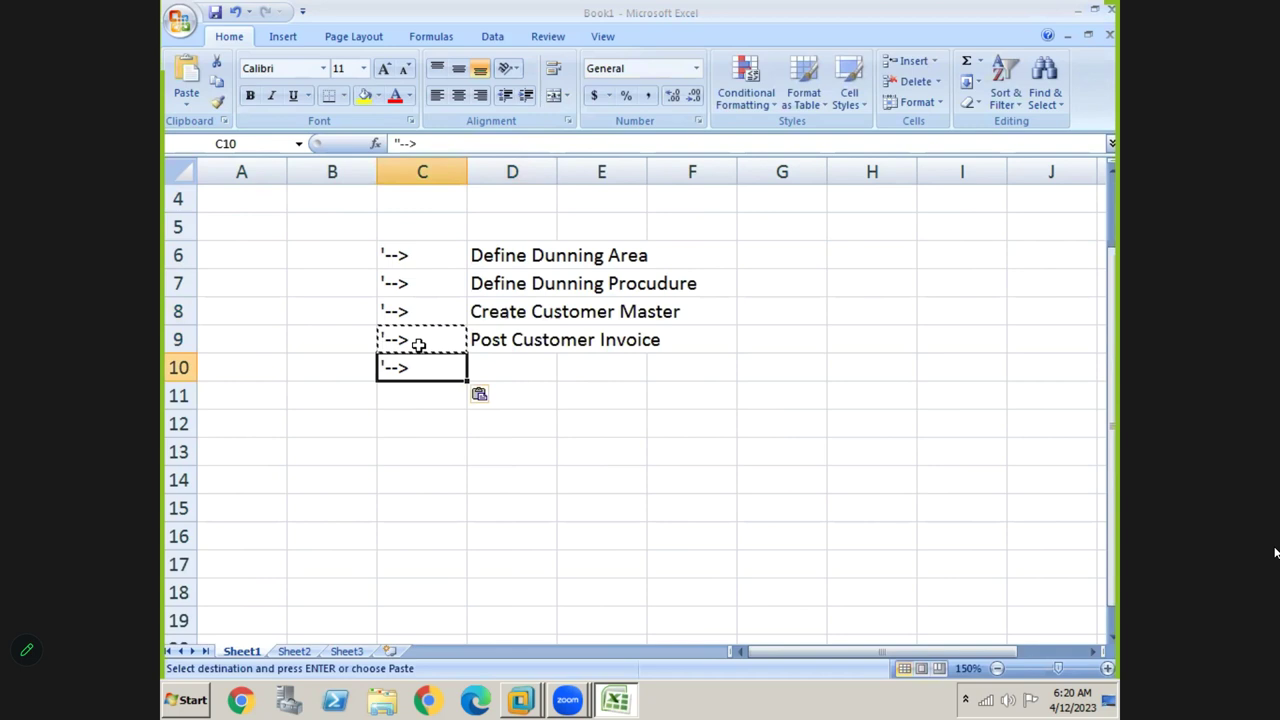
key(Right)
text(Post)
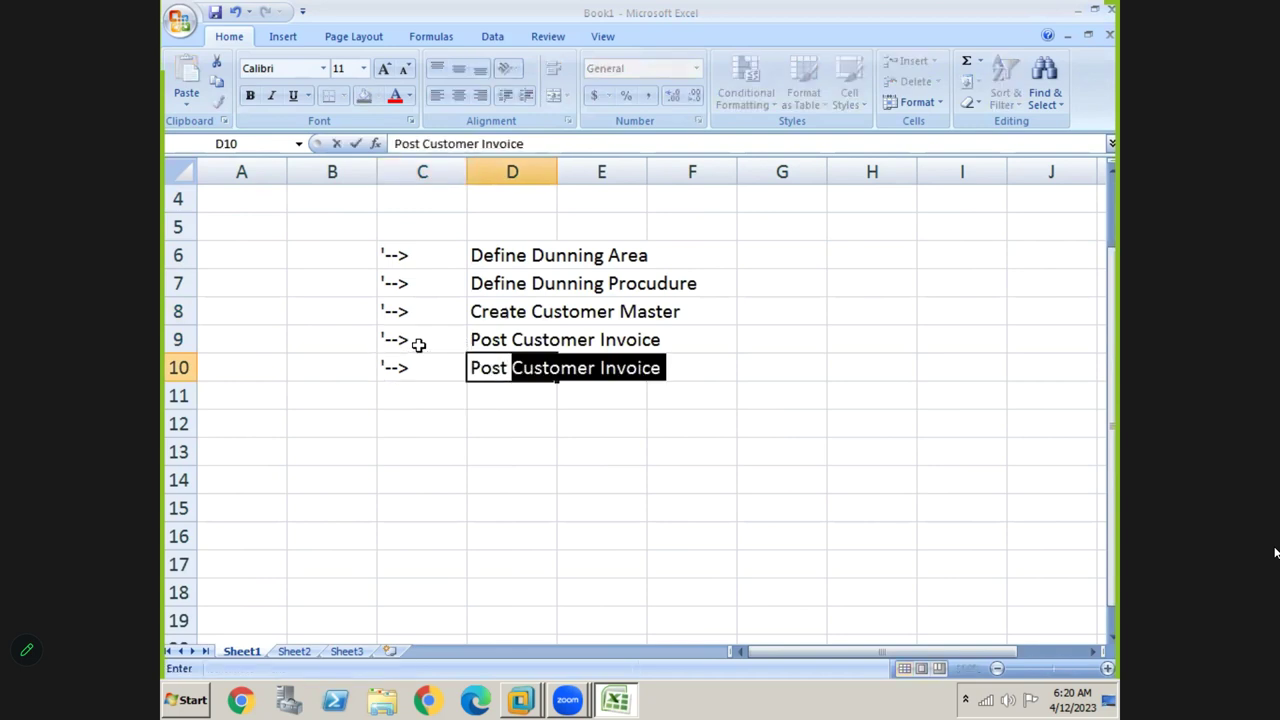
key(BackSpace)
key(BackSpace)
key(BackSpace)
key(BackSpace)
key(BackSpace)
key(BackSpace)
text(Du)
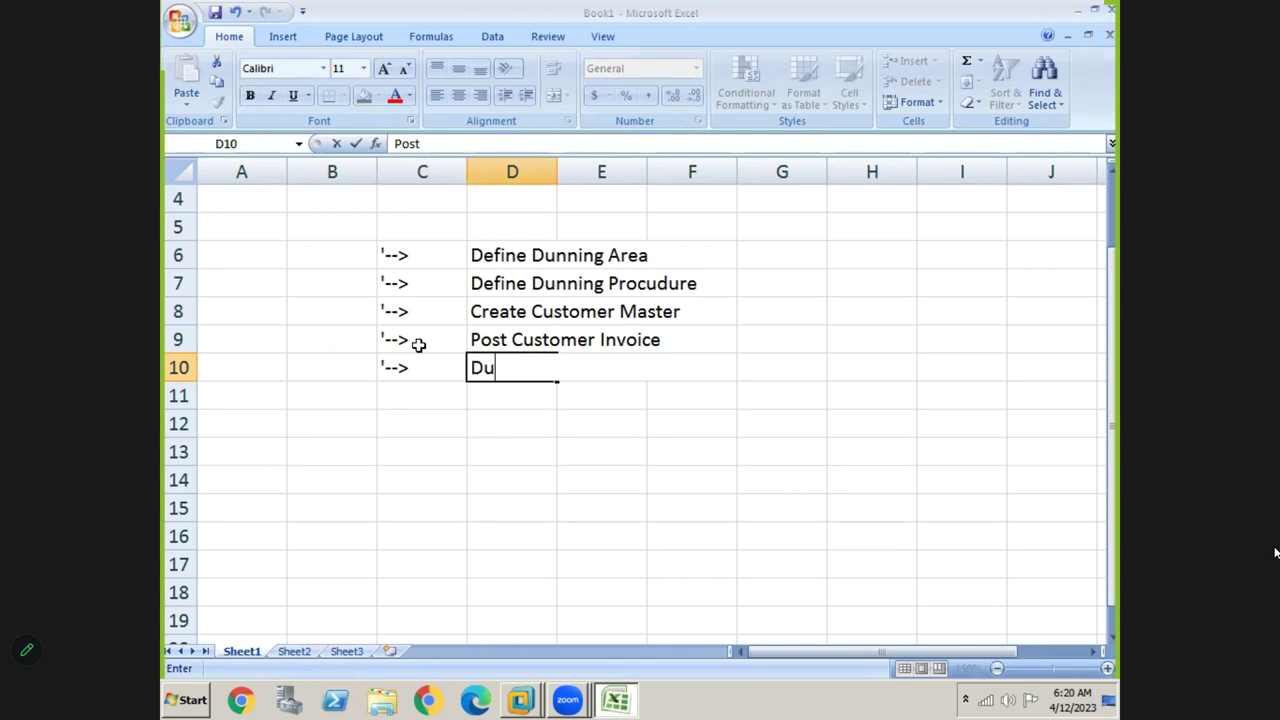
text(nning Run)
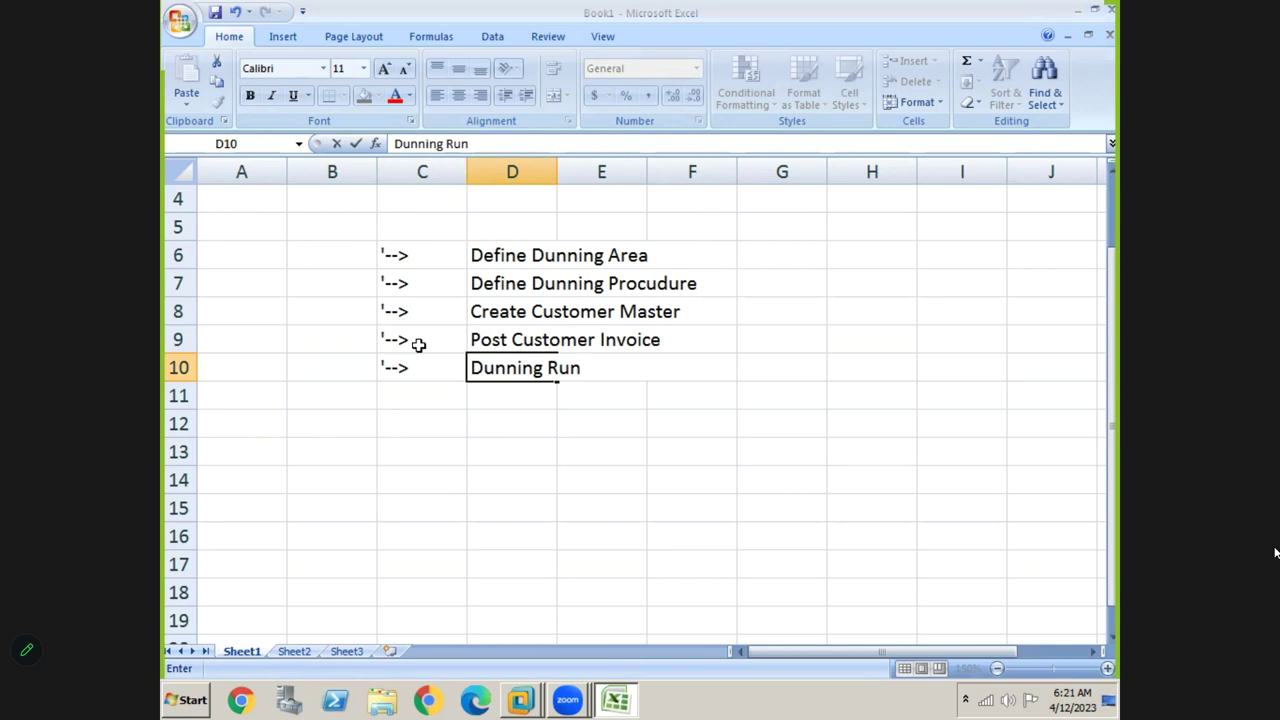
key(Return)
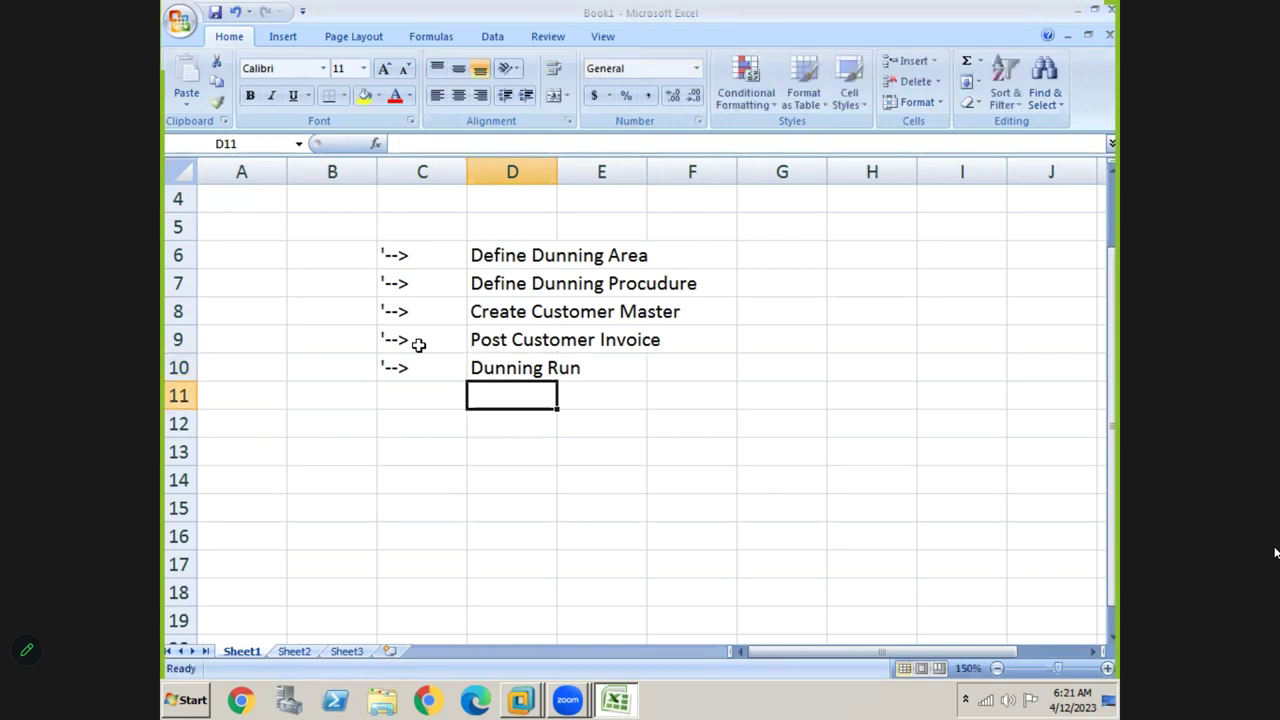
click(390, 258)
key(shift+Right)
key(shift+Right)
key(shift+Right)
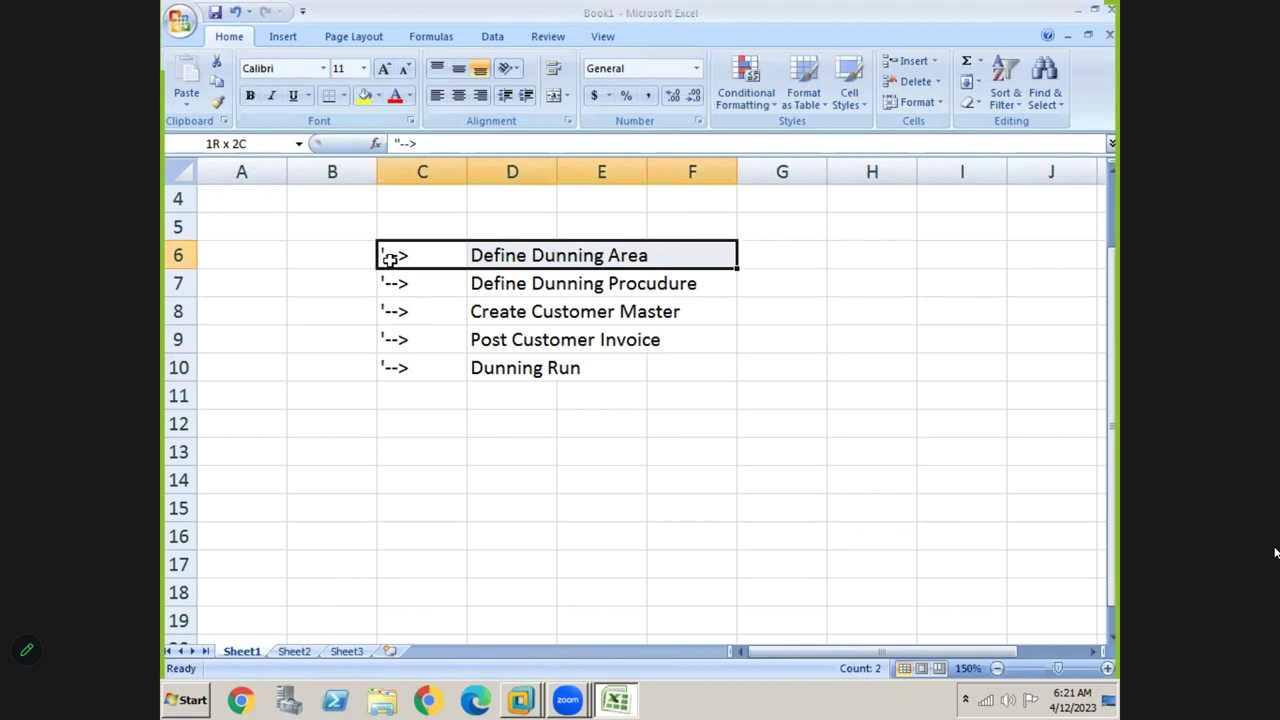
key(shift+Down)
key(shift+Down)
key(shift+Down)
key(shift+Down)
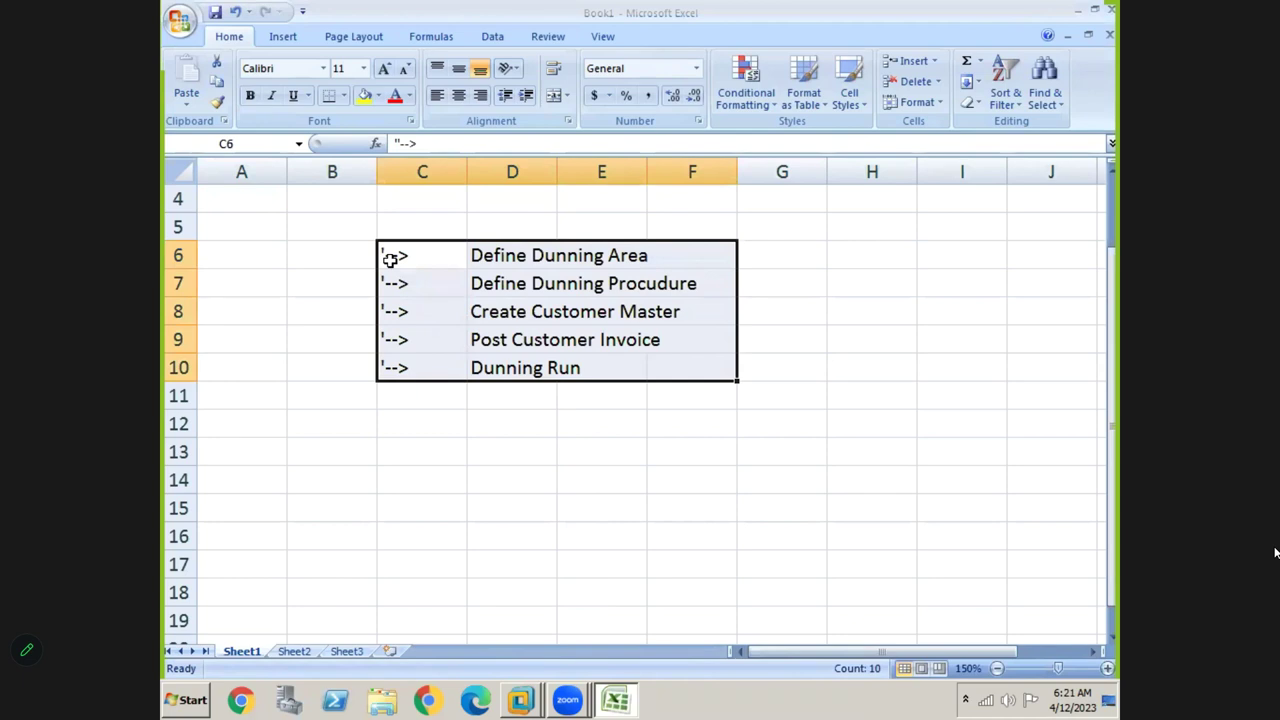
key(Right)
key(Right)
key(Right)
key(Right)
key(Right)
key(Right)
key(Right)
key(Right)
key(Right)
key(Right)
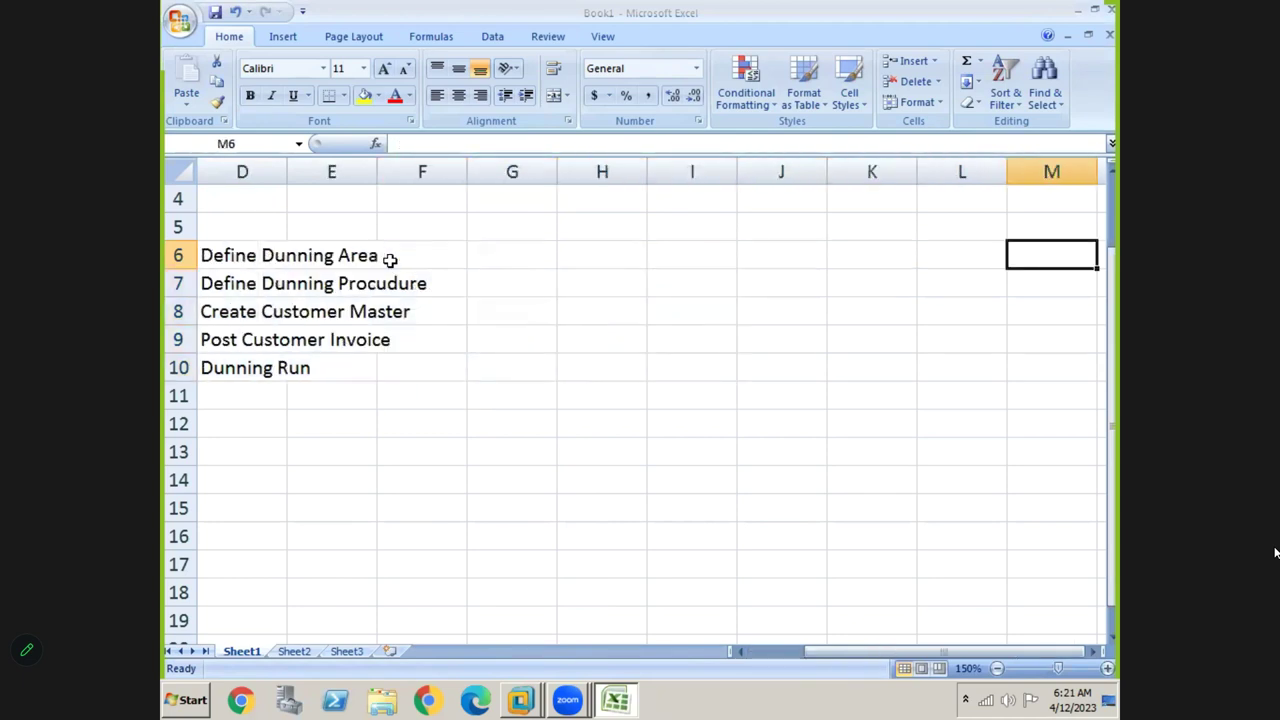
Put an arrow in H9 and 'Customer Invoice' in I9 beside Post Customer Invoice
click(583, 335)
text(')
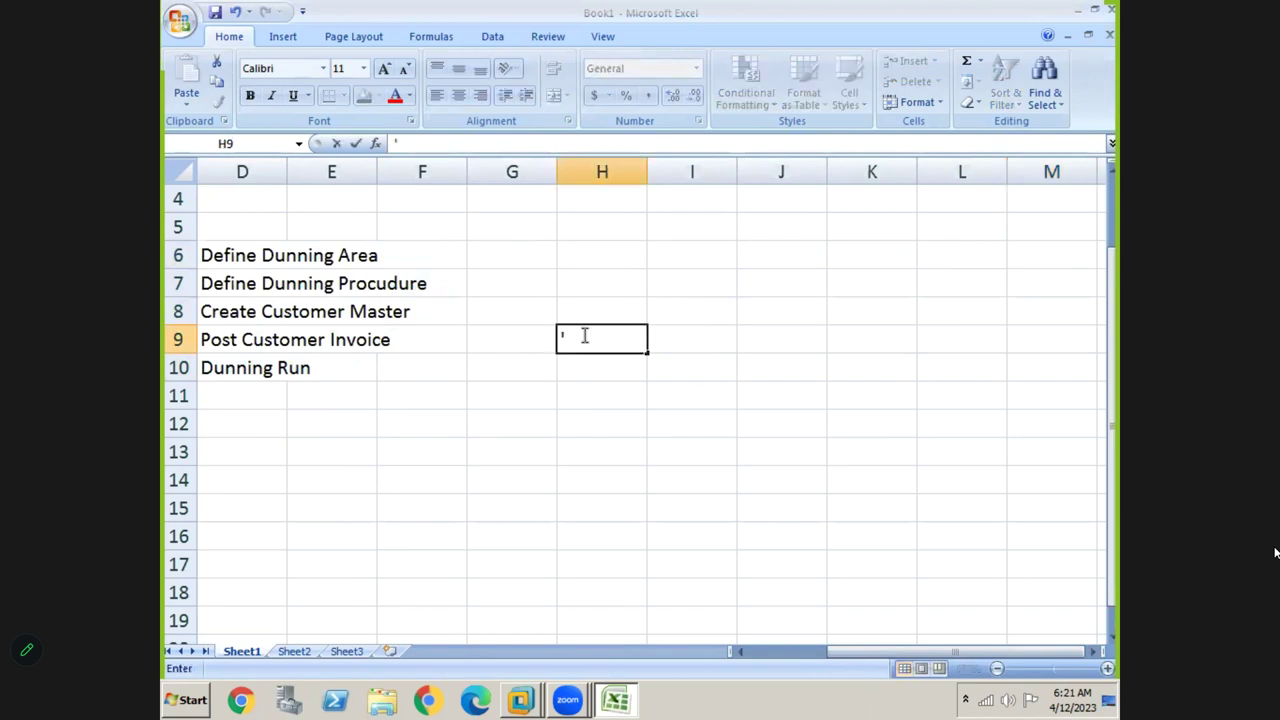
text(-->)
key(Tab)
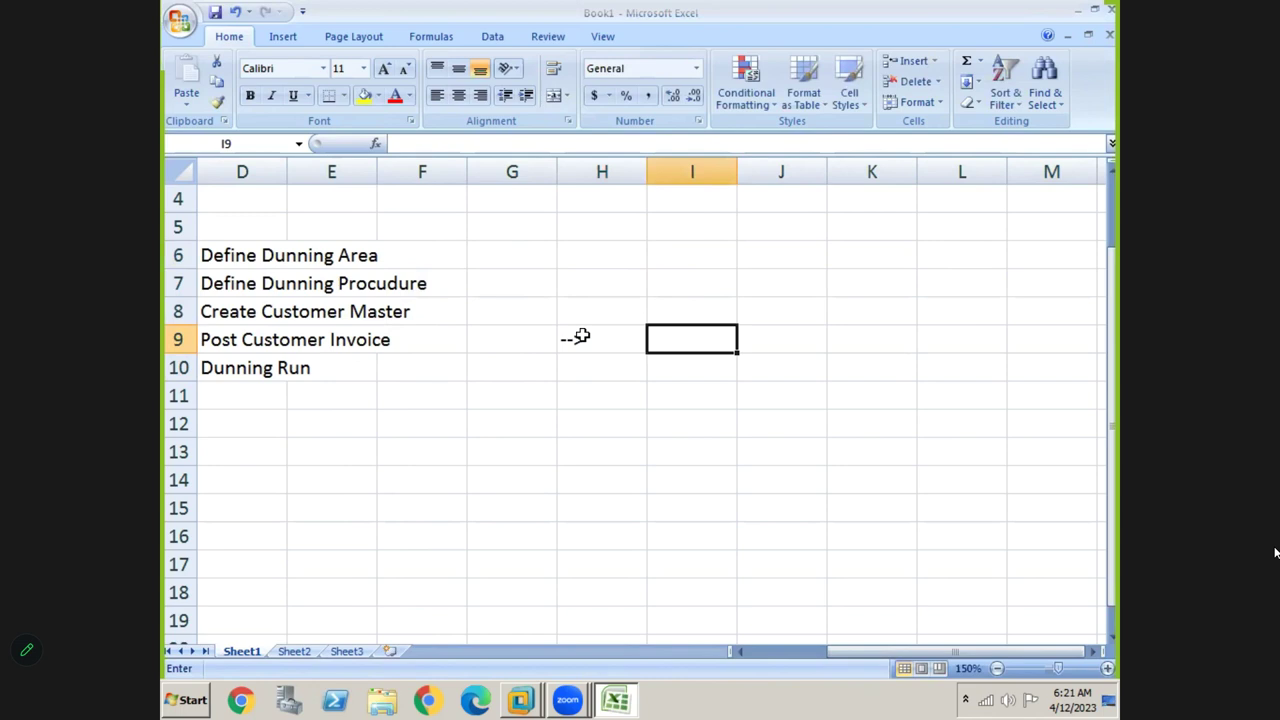
text(Customer IN)
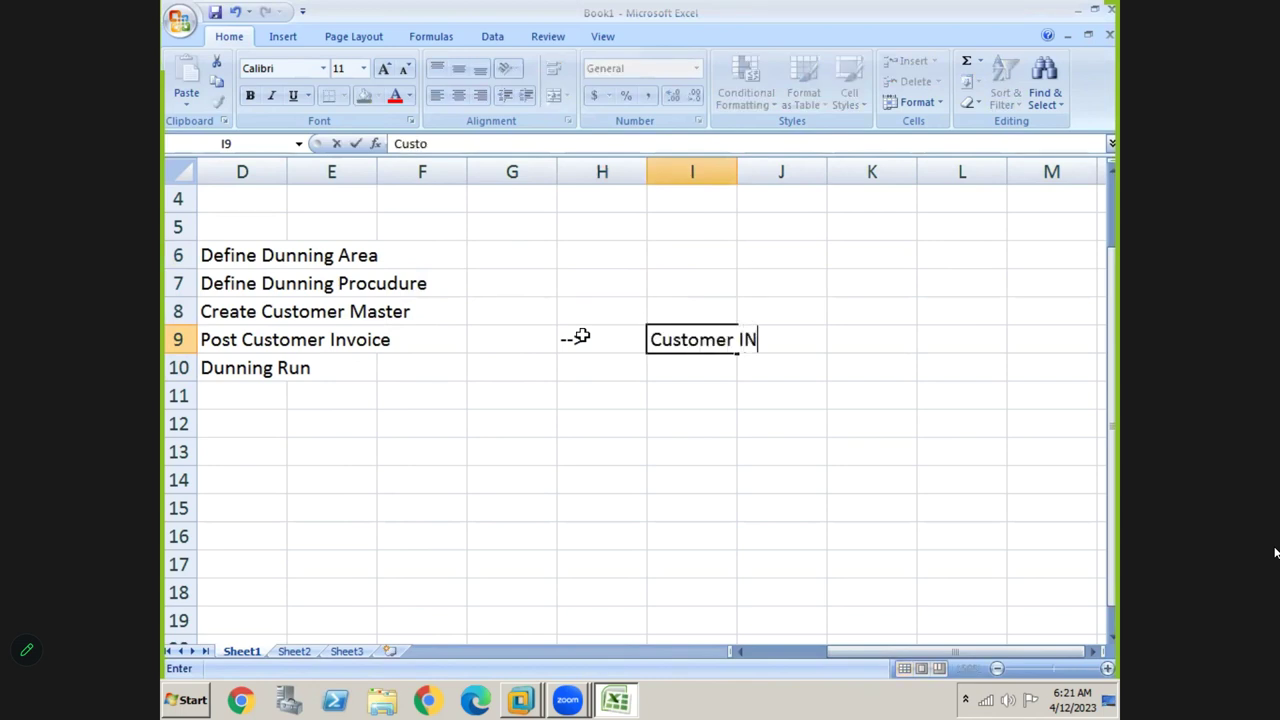
key(BackSpace)
text(nvoice)
key(Return)
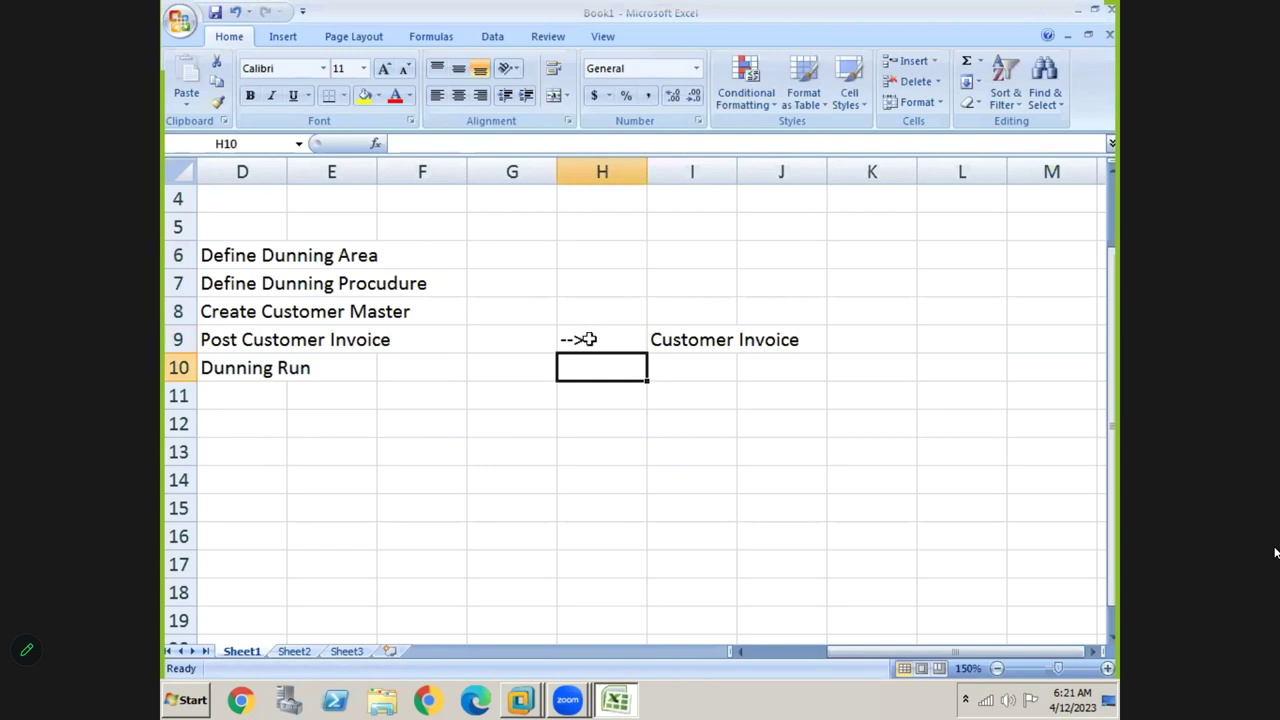
click(675, 340)
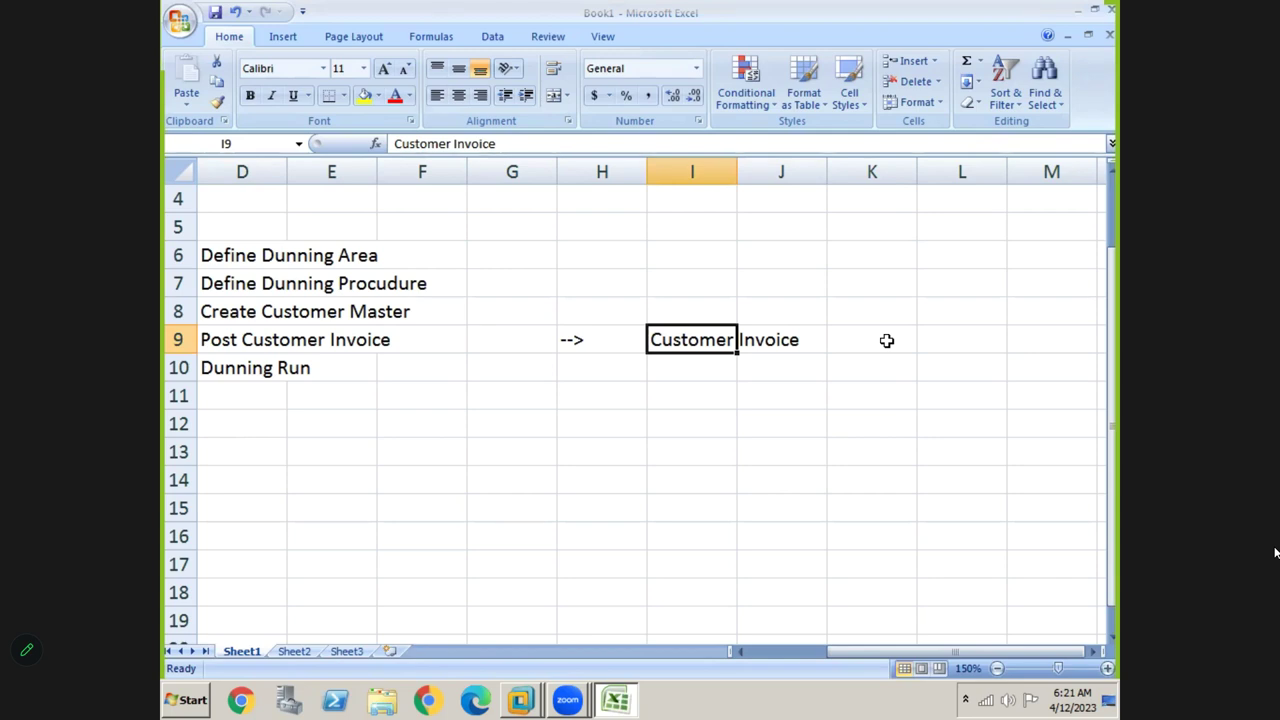
Copy the H9 arrow into H11 and enter 'Customer Payment' in I11
key(Left)
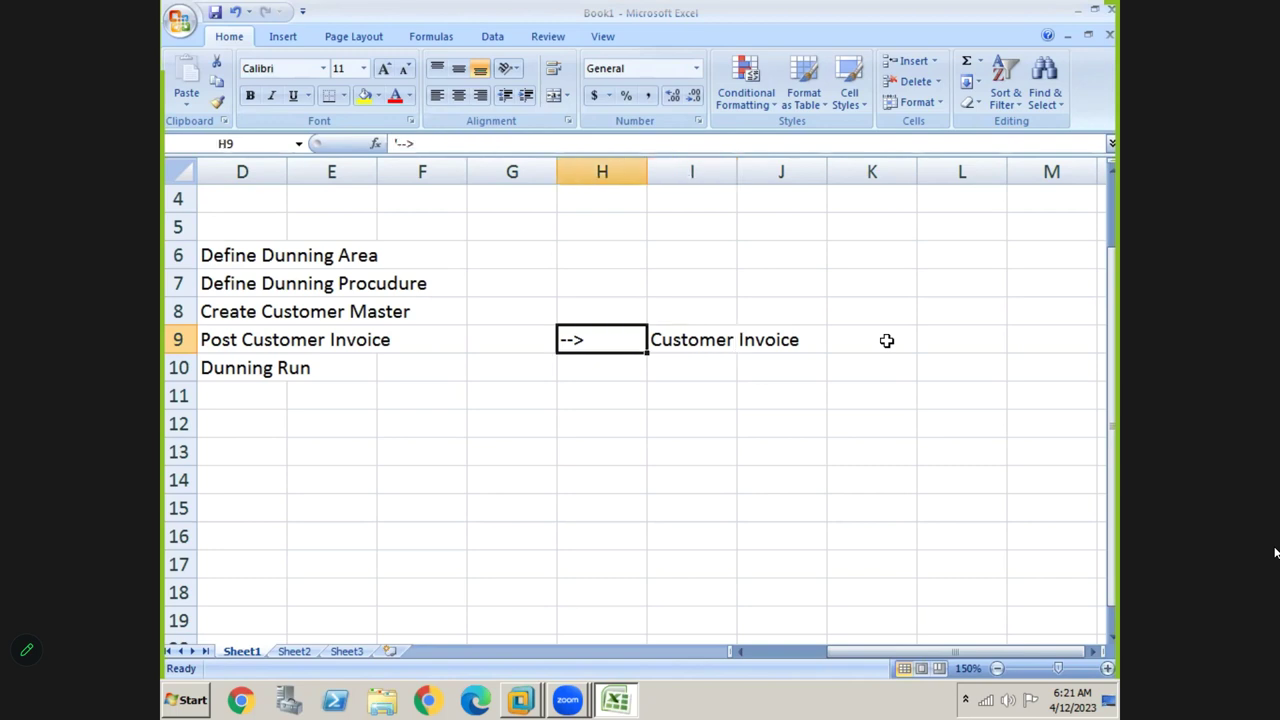
key(ctrl+c)
key(Down)
key(Down)
key(ctrl+v)
key(Right)
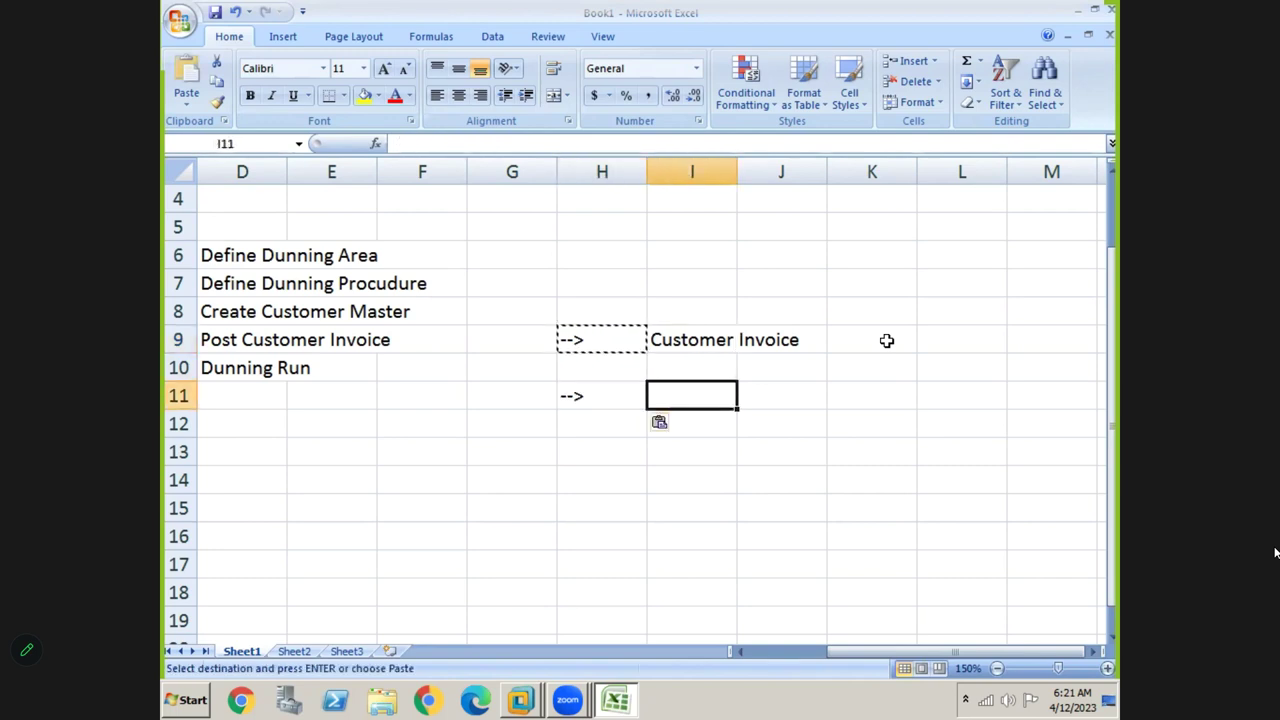
text(Custom)
text(er Payment)
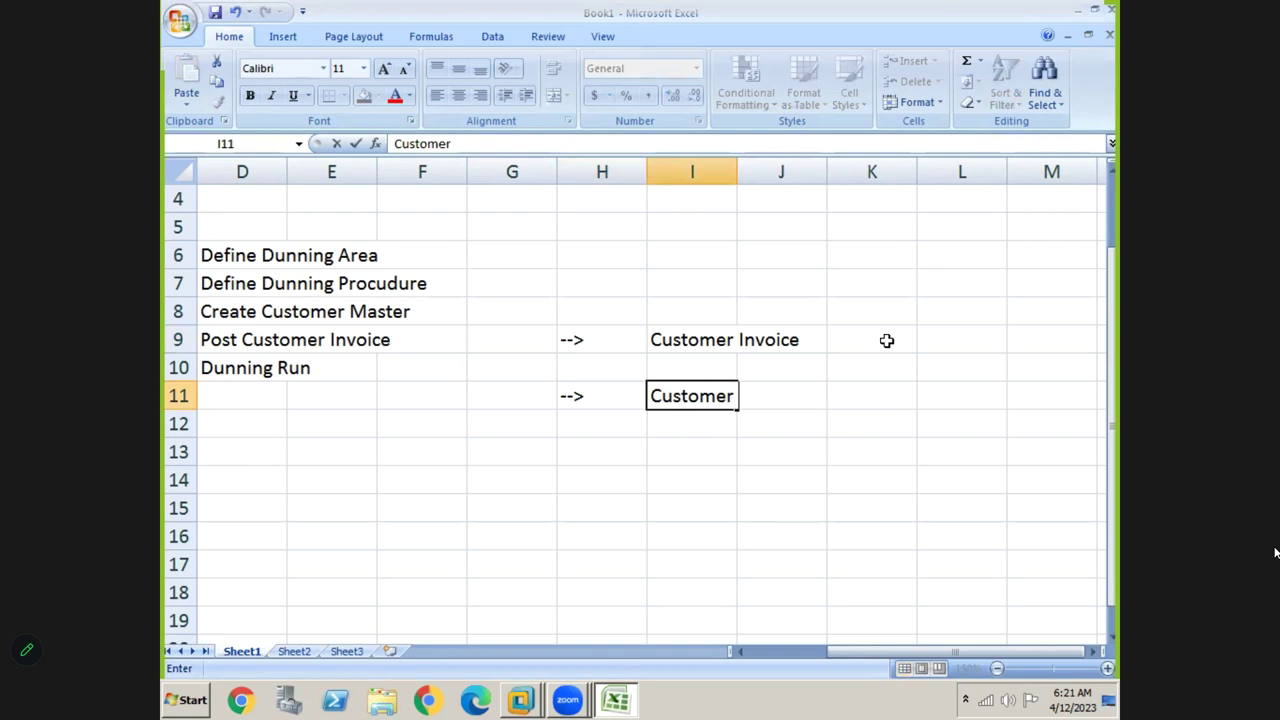
key(Return)
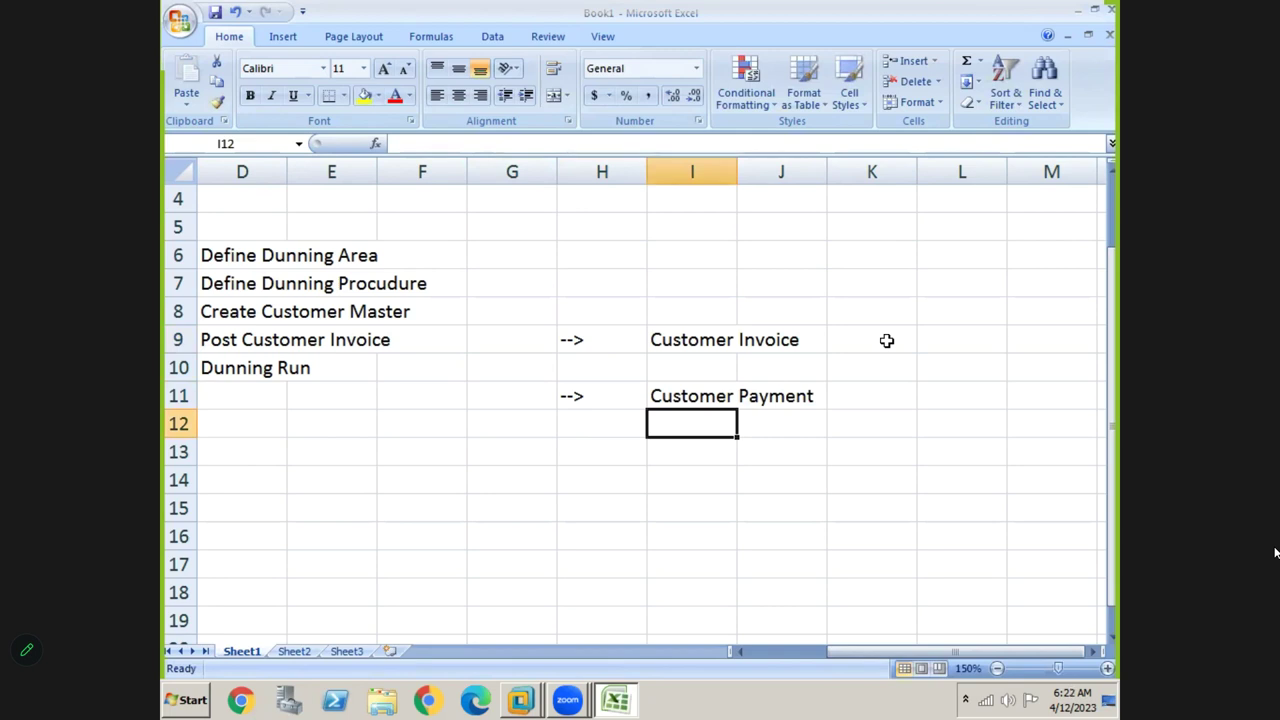
Delete the Customer Payment entry from I11, leaving it empty
key(Up)
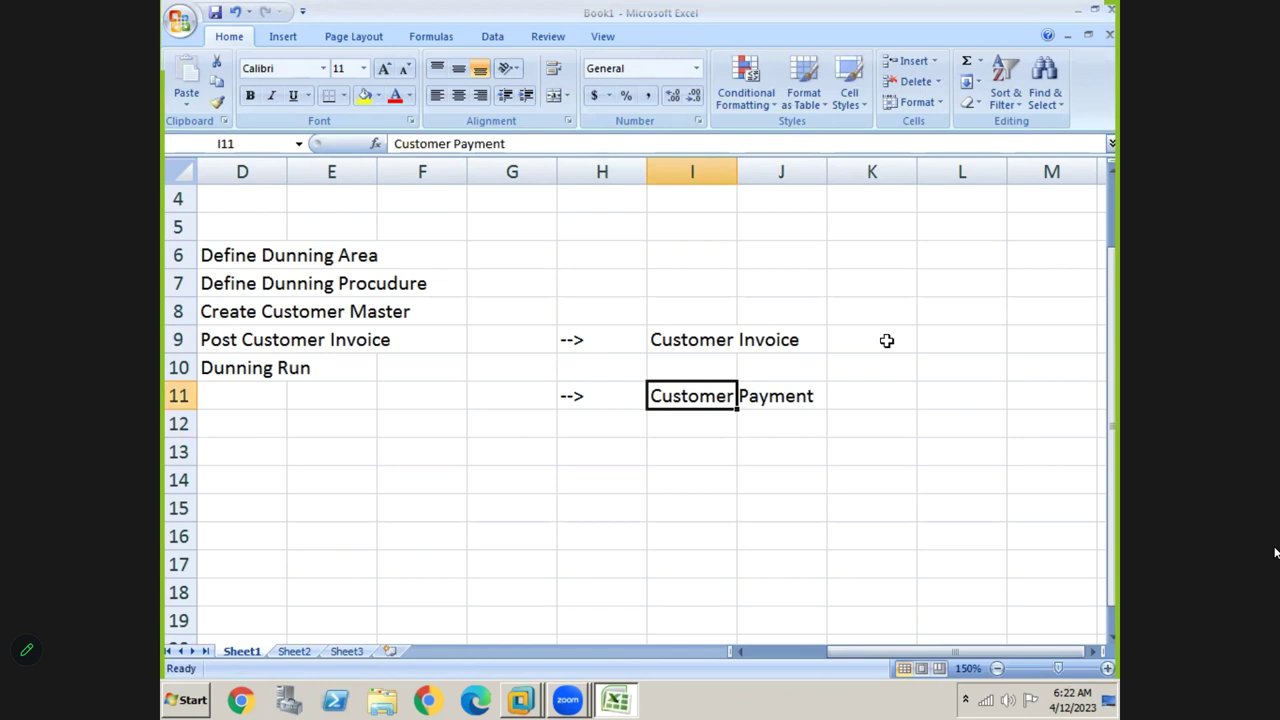
click(757, 393)
click(669, 424)
key(Delete)
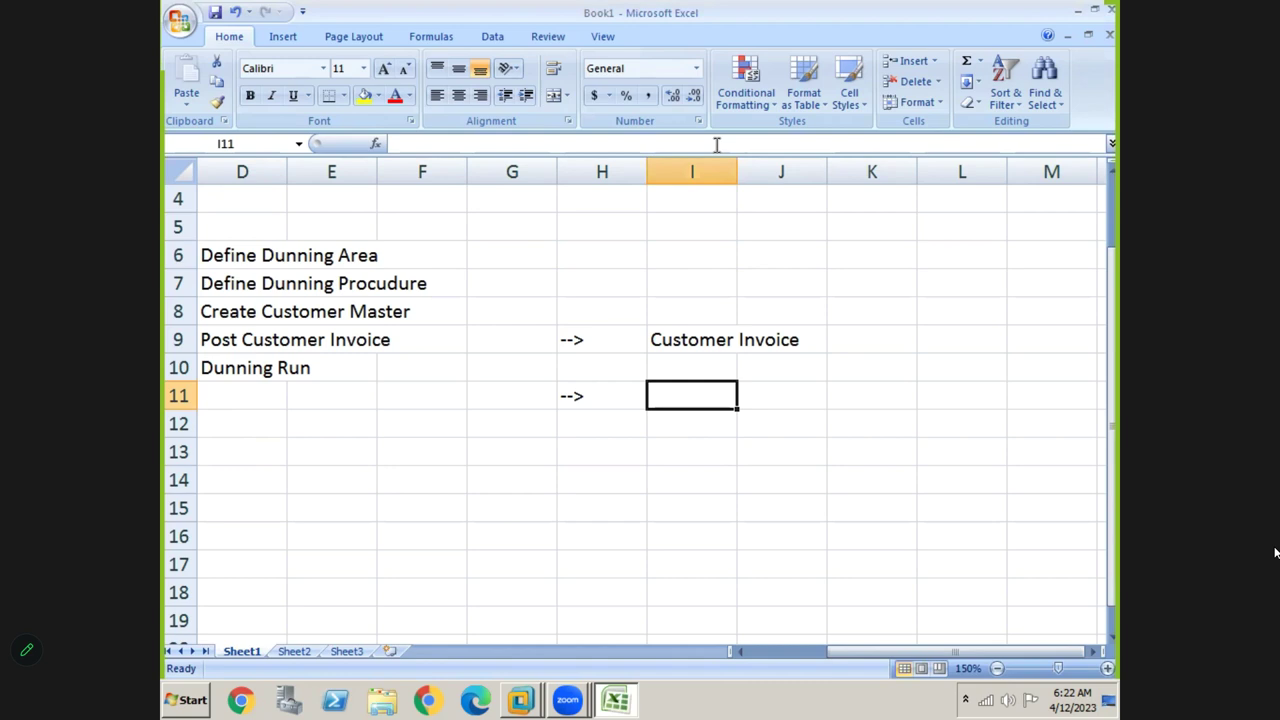
Select H9:K11 and clear its arrows and the Customer Invoice label
click(709, 307)
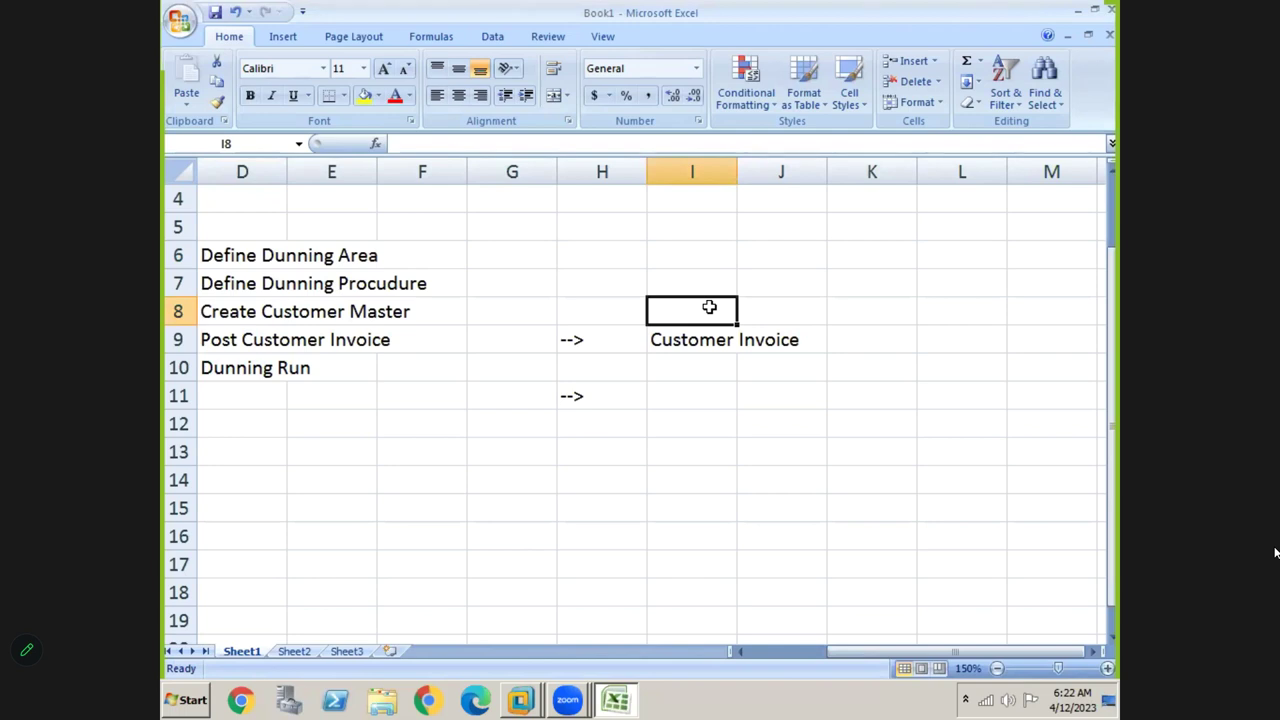
key(Up)
key(Left)
key(Left)
key(Down)
key(Down)
key(Right)
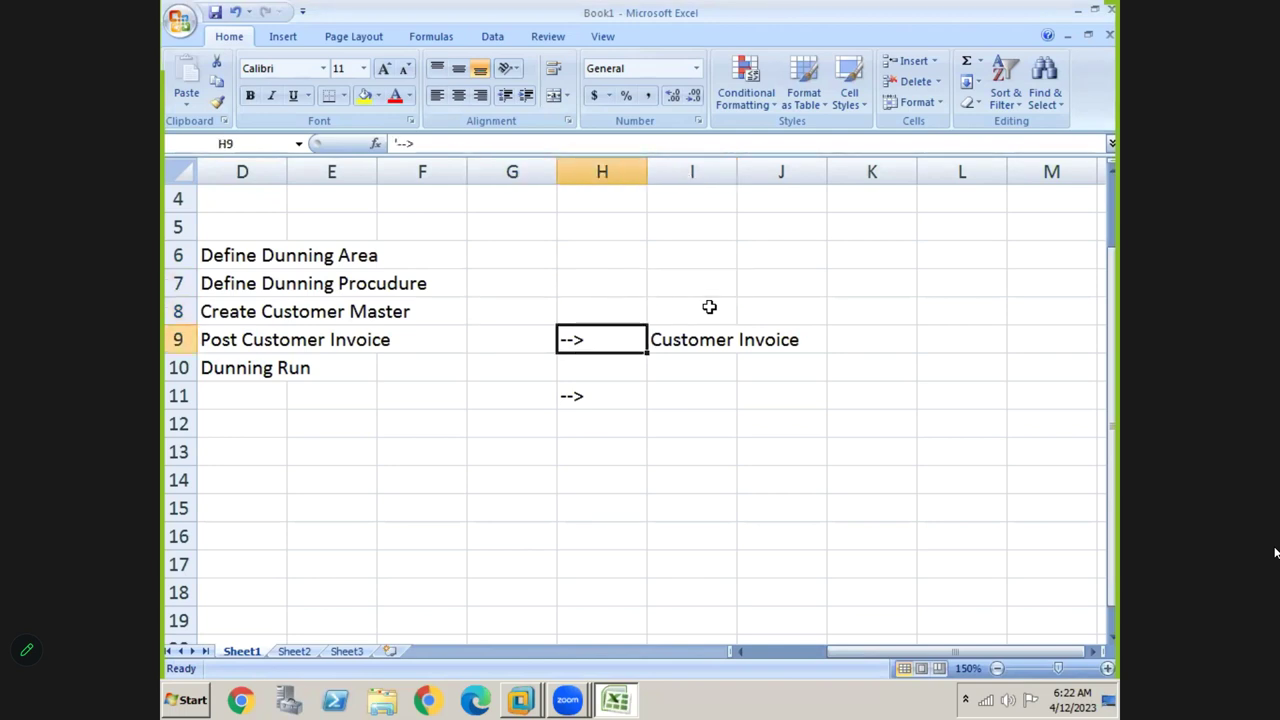
key(shift+Right)
key(shift+Right)
key(shift+Right)
key(shift+Down)
key(shift+Down)
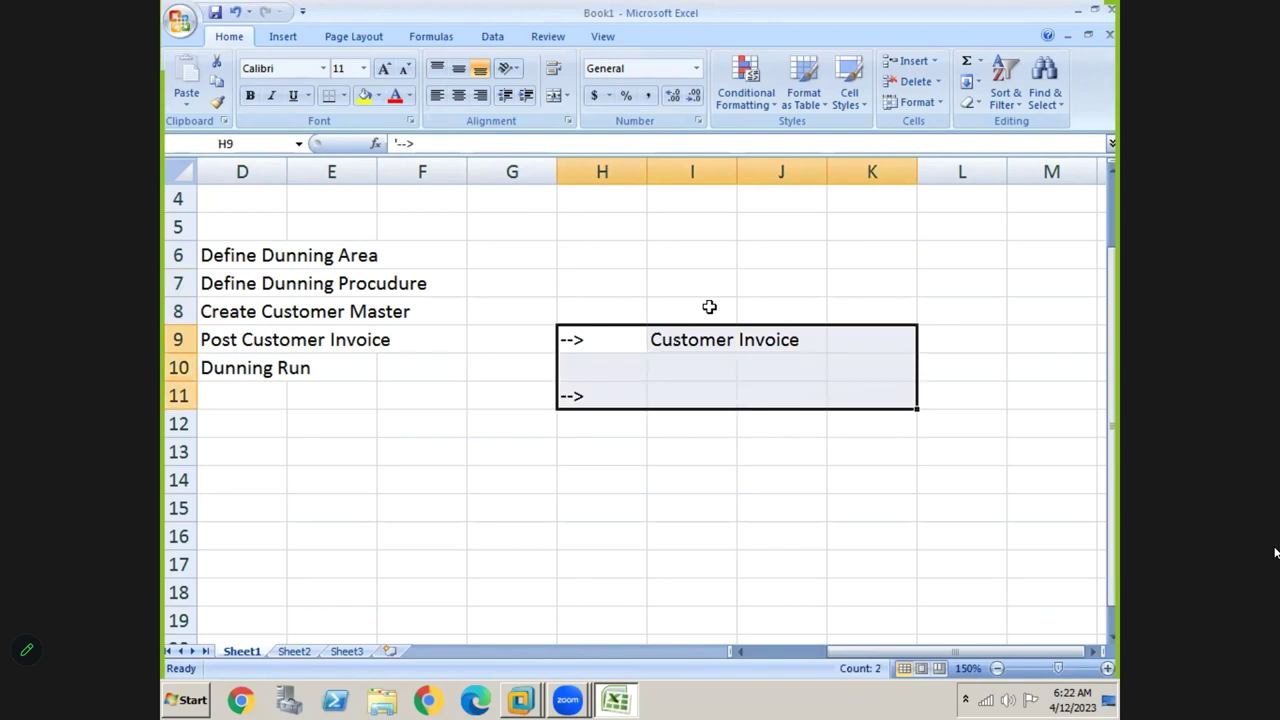
key(Delete)
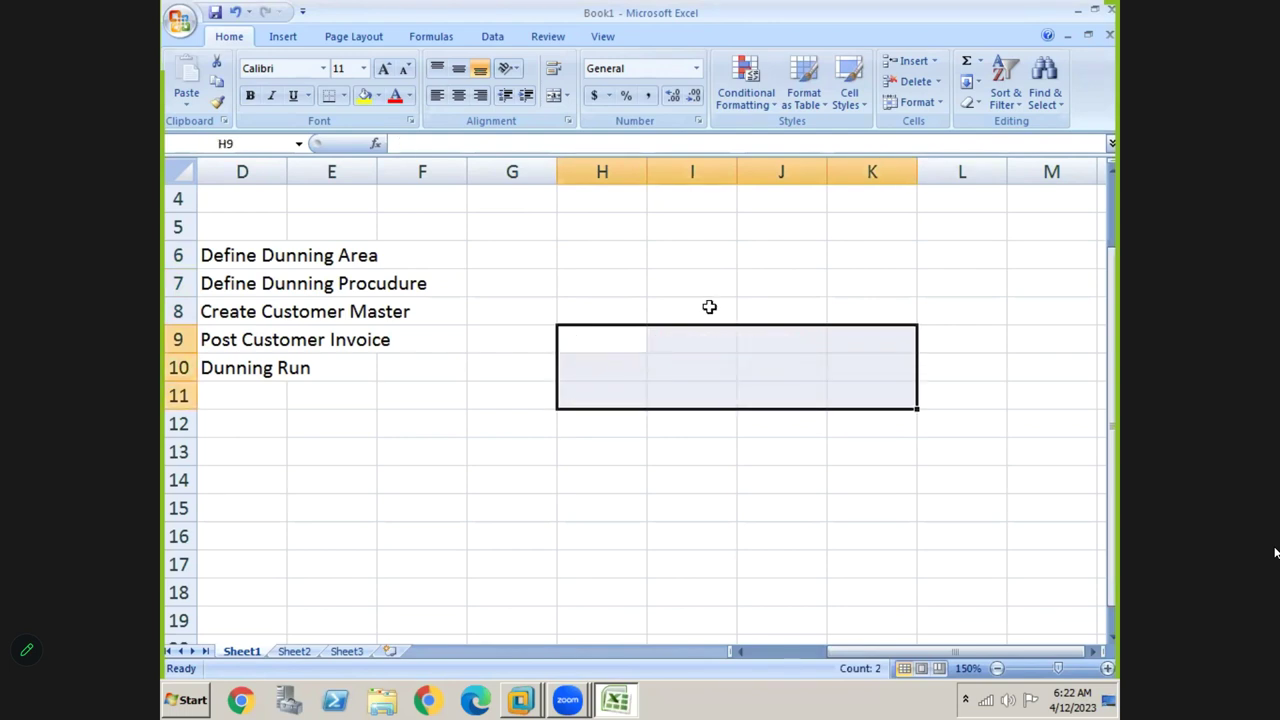
Start typing the heading 'Dunning Proc' in cell J8
key(Right)
key(Right)
key(Right)
key(Right)
key(Right)
key(Right)
key(Right)
key(Right)
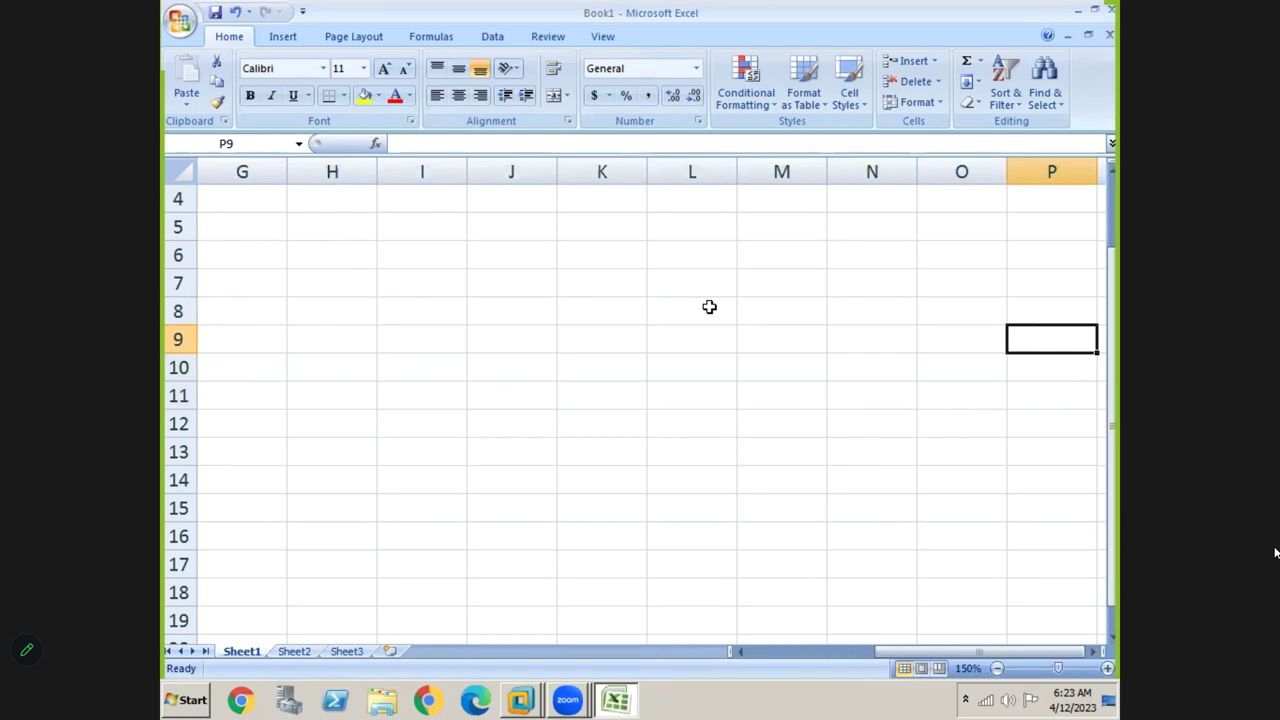
click(520, 320)
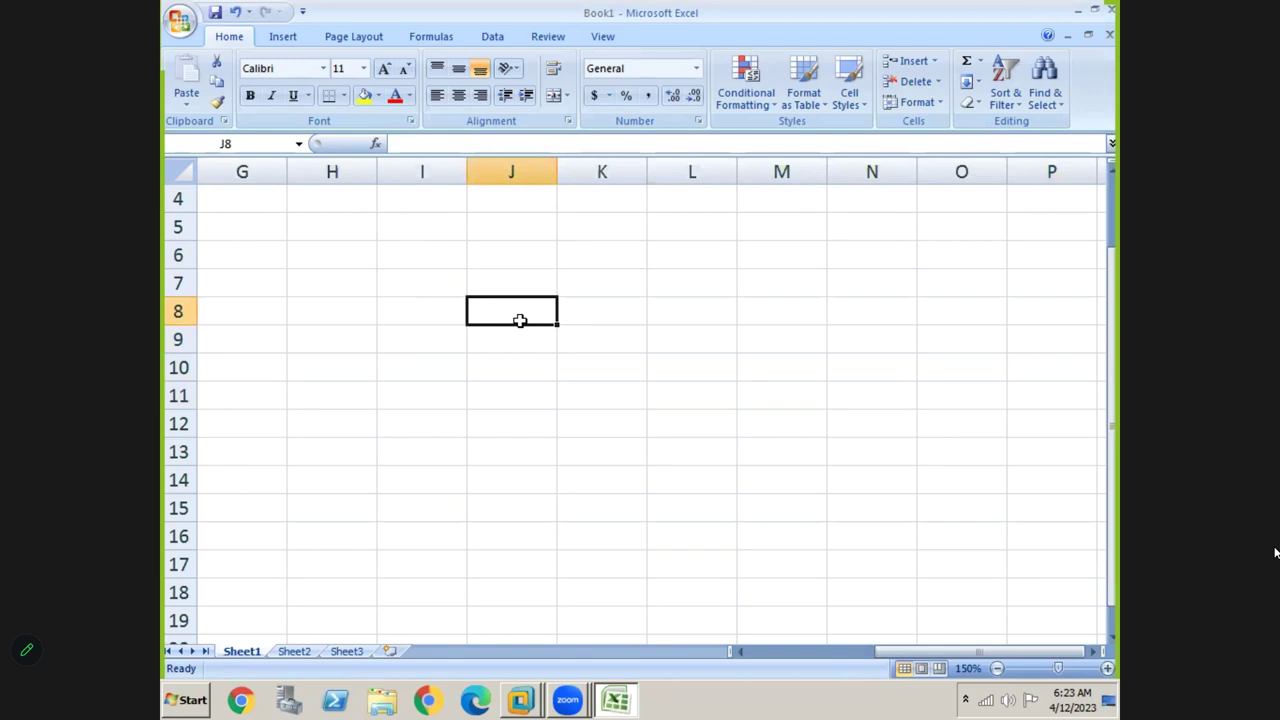
text(Dunning)
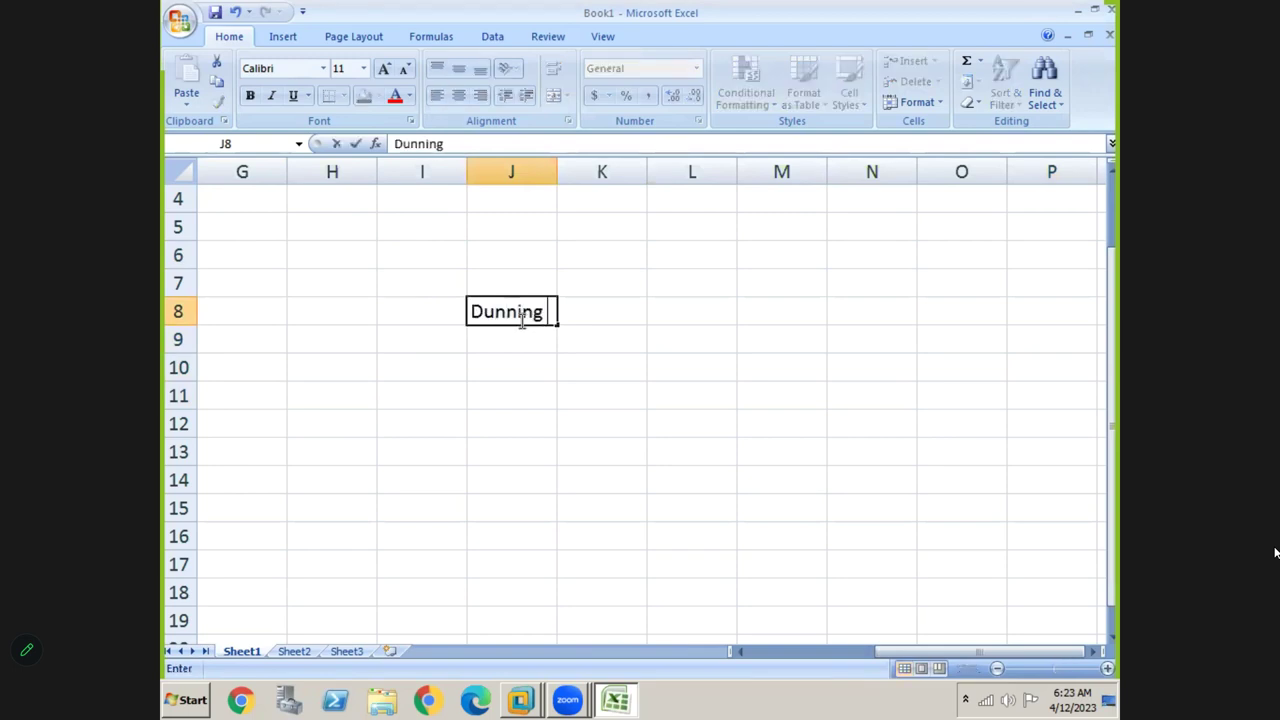
text( Proc)
Correct and commit the J8 heading as 'Dunning Procedure'
key(BackSpace)
text(ce)
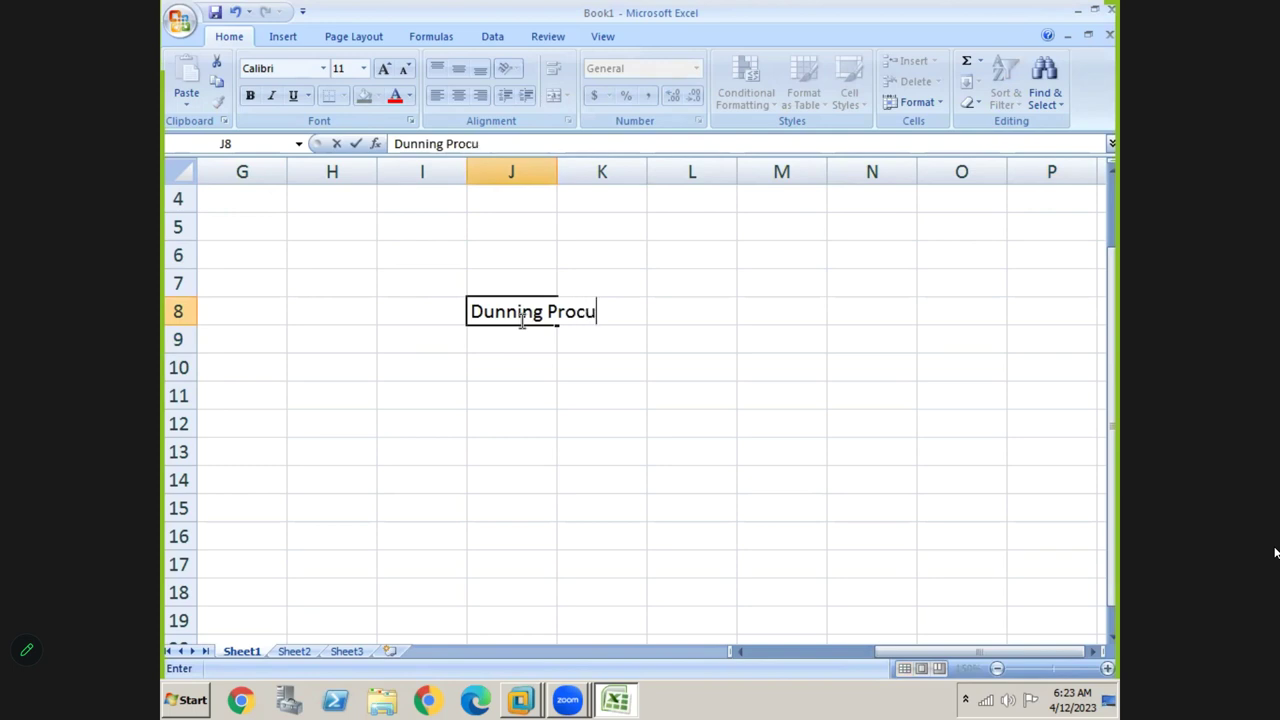
text(dure)
key(Return)
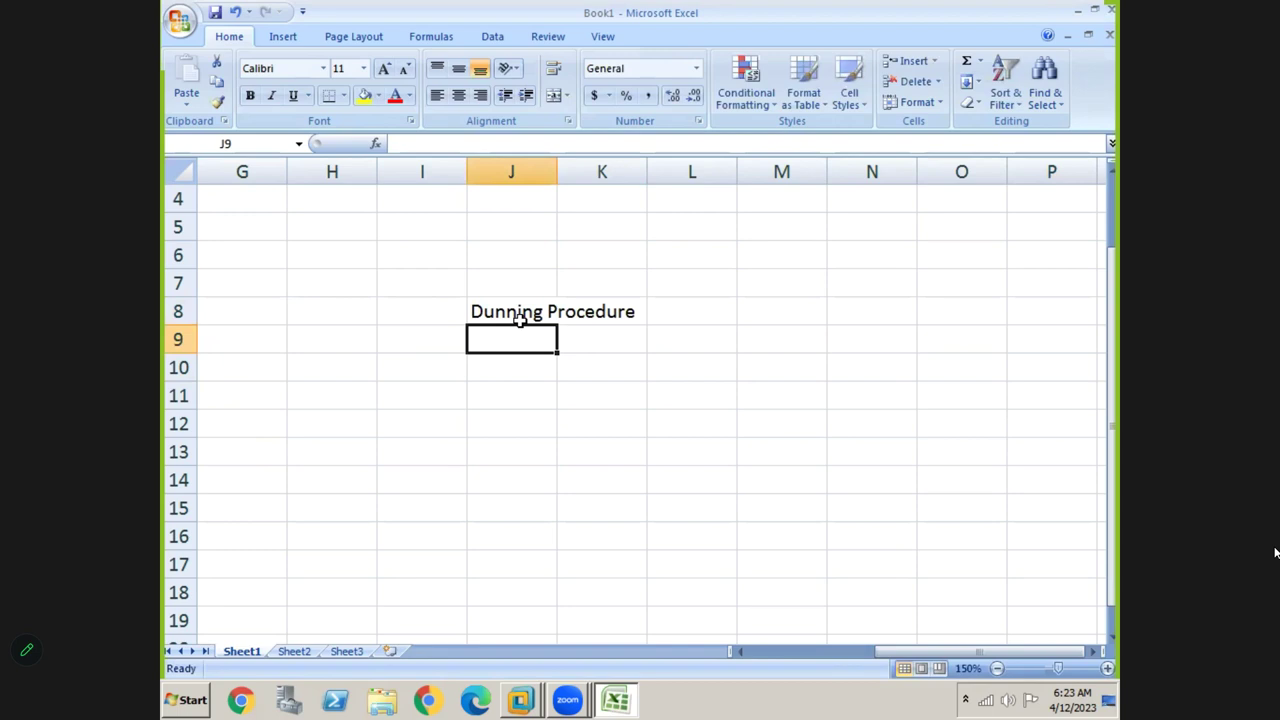
click(516, 316)
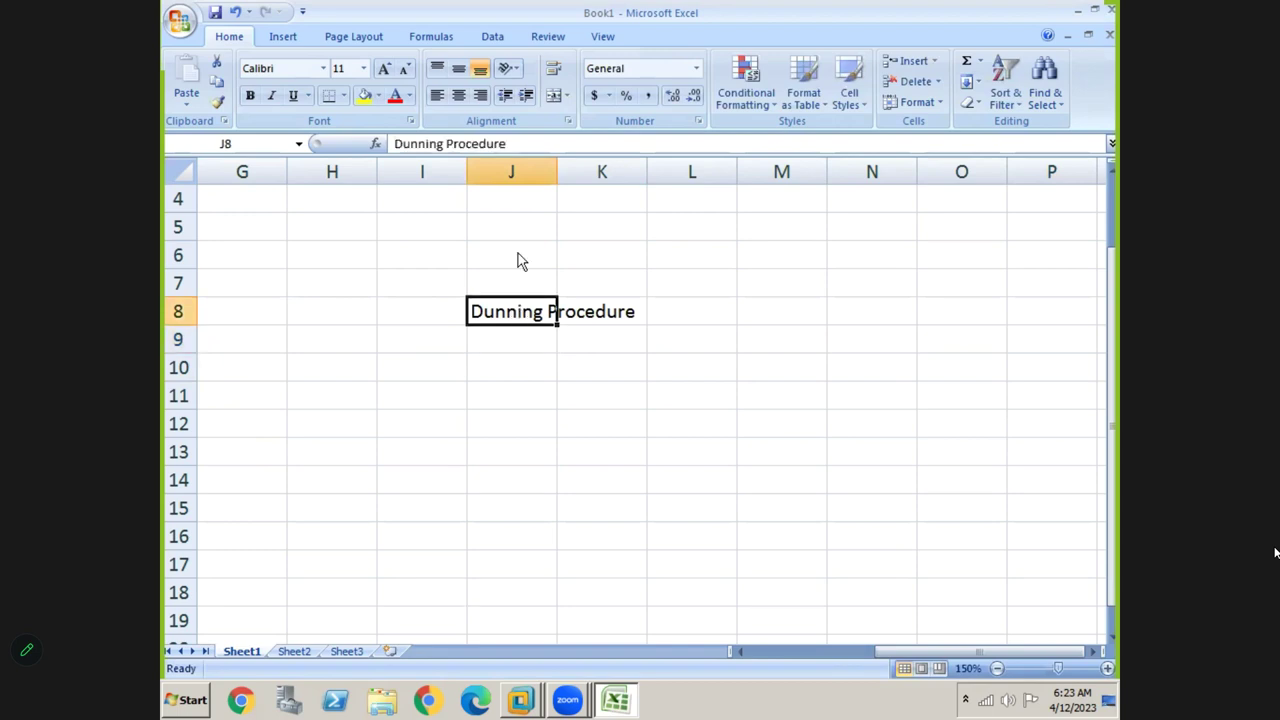
Draw a down arrow from Dunning Procedure toward row 11
click(282, 36)
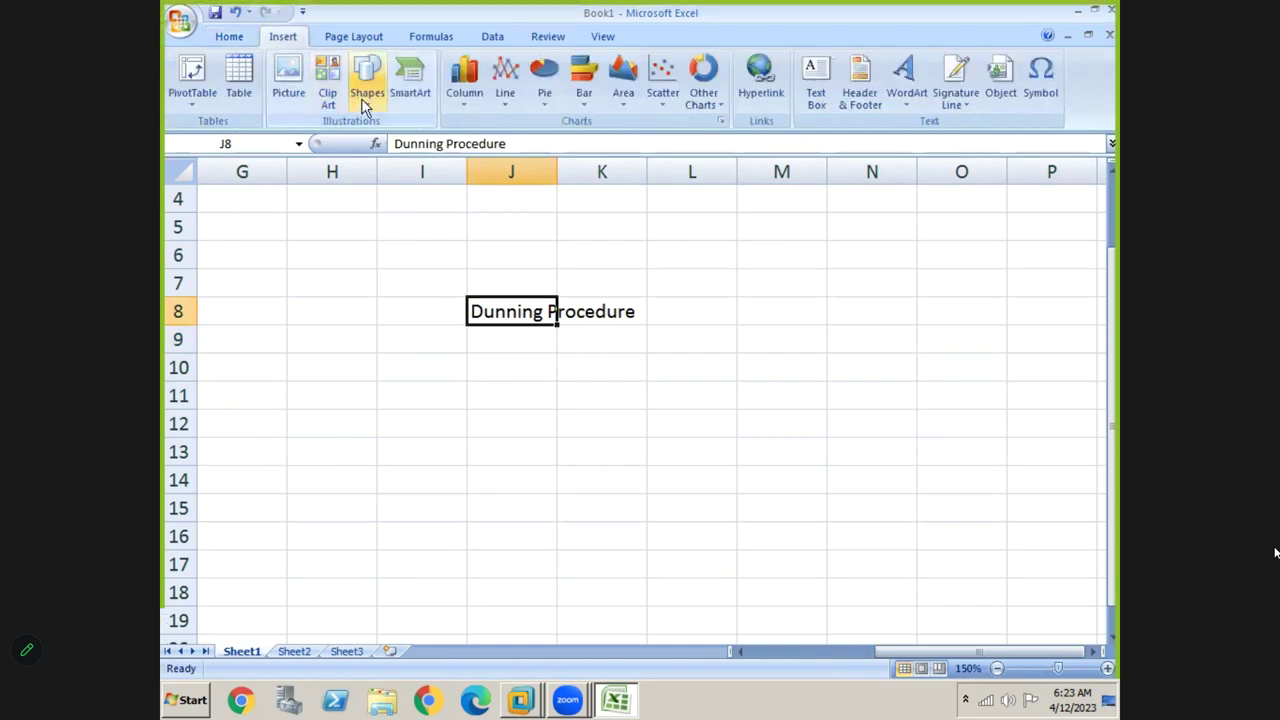
click(366, 100)
click(361, 137)
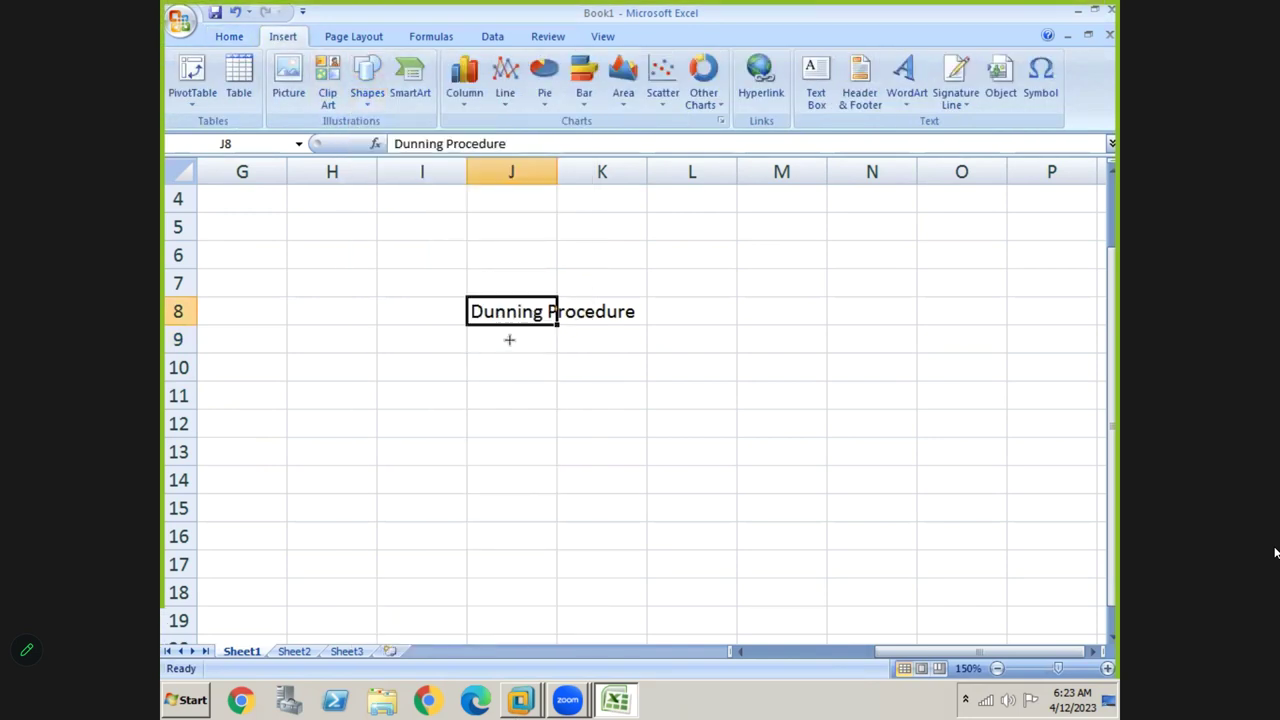
drag(514, 329, 514, 378)
Enter 'Customer Master Data' in cell J11
click(506, 404)
text(Customer Master Data)
key(Return)
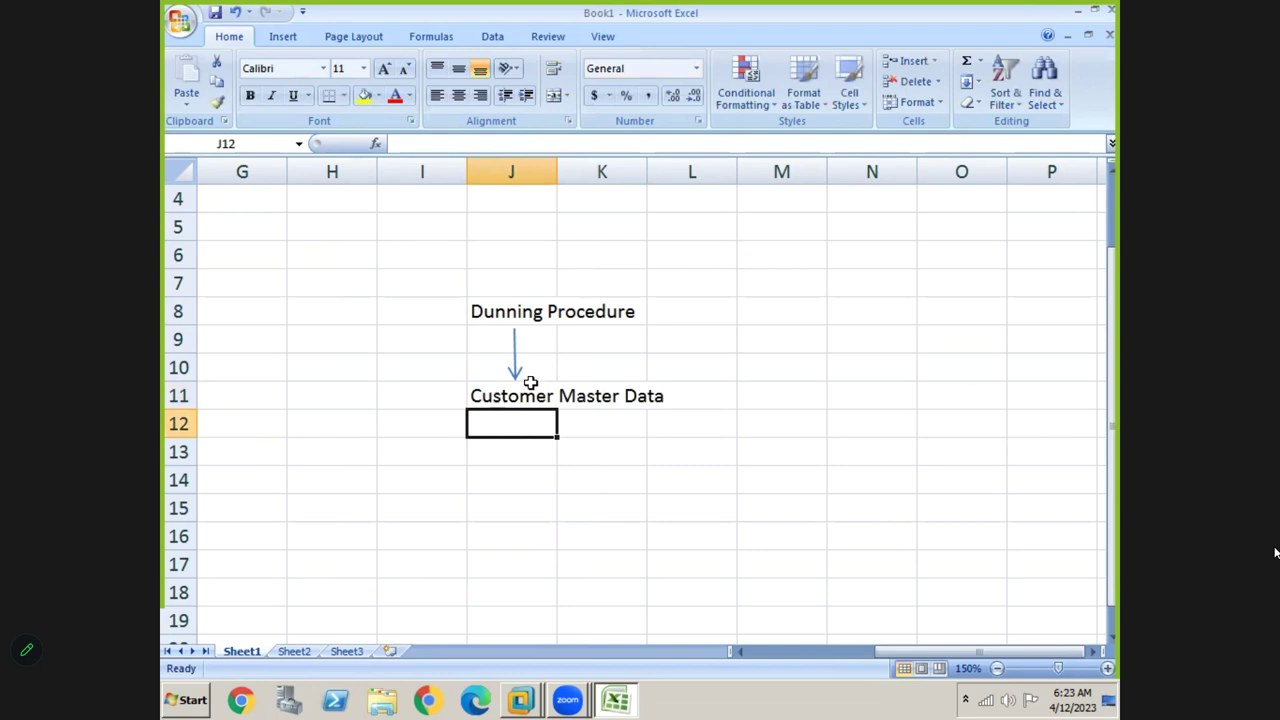
Draw a second down arrow from Customer Master Data to row 13
click(526, 386)
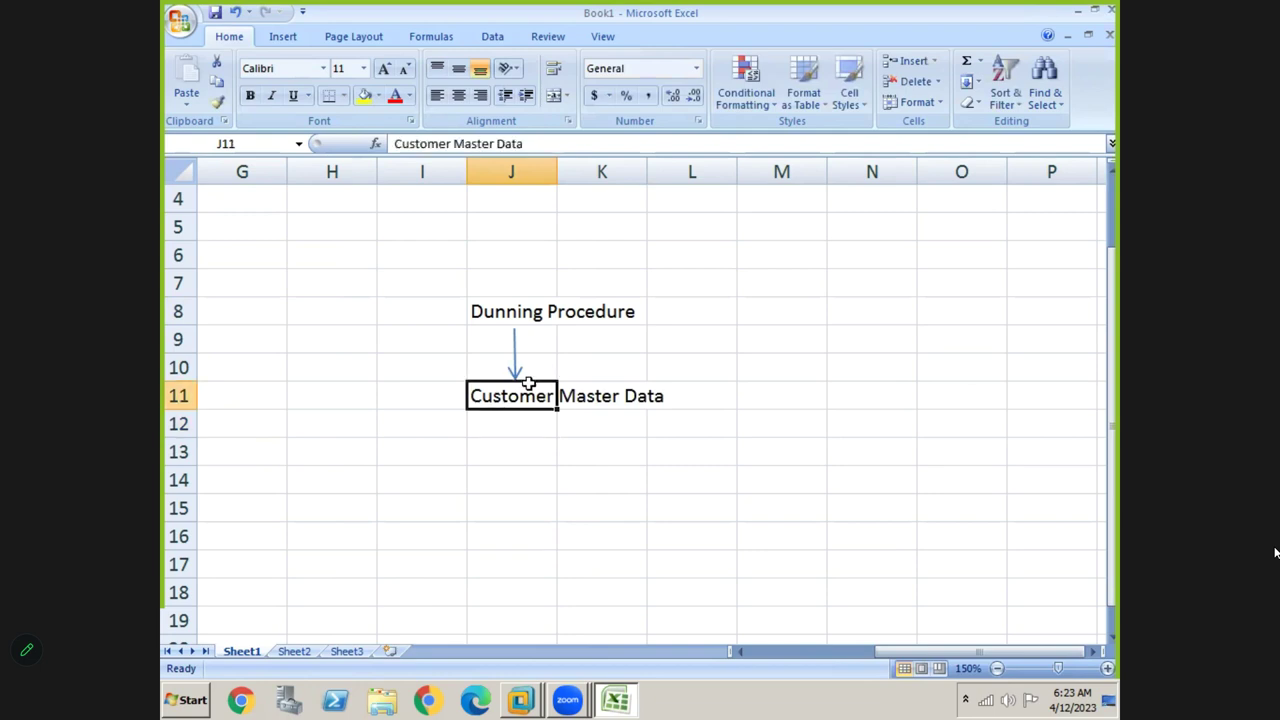
click(592, 416)
click(506, 397)
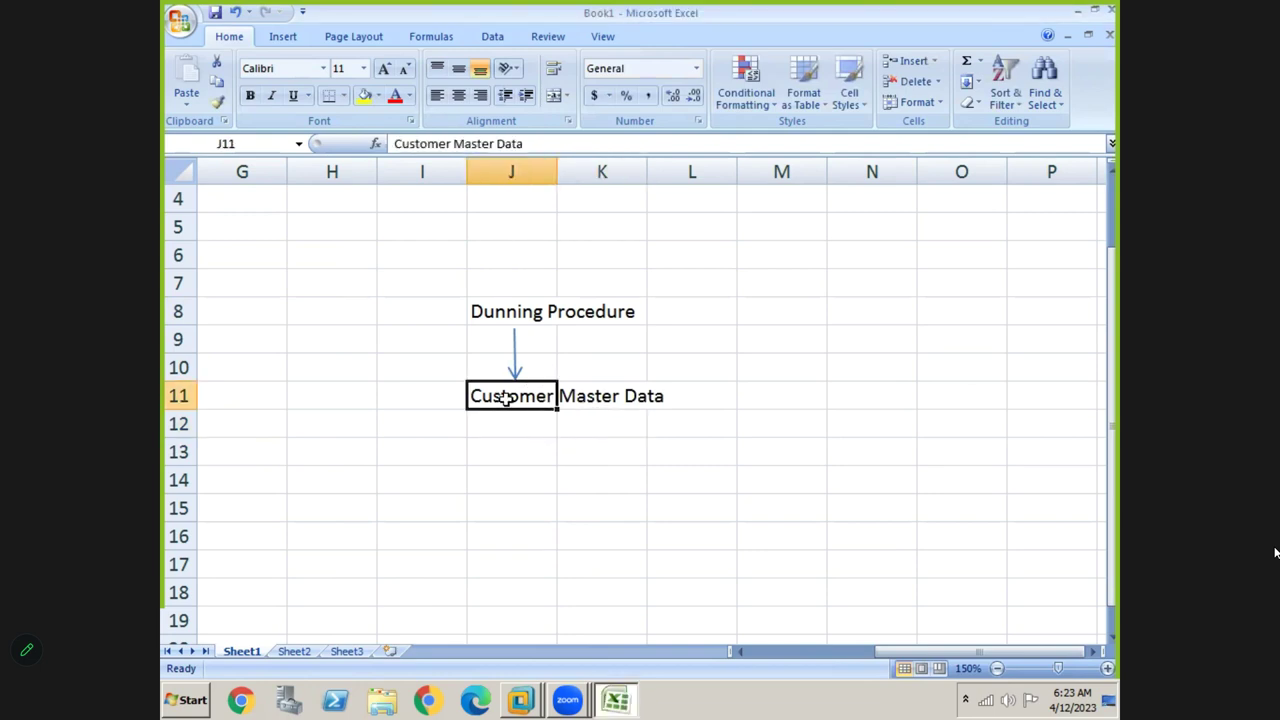
click(281, 36)
click(372, 107)
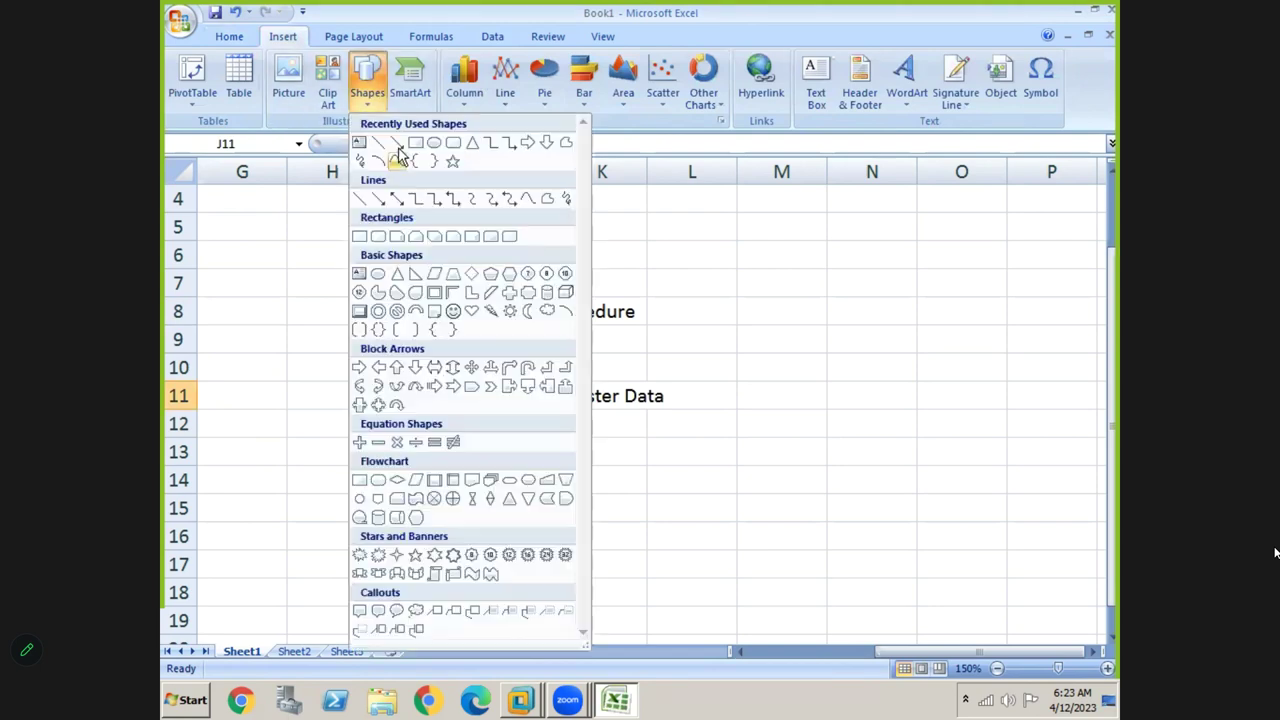
click(397, 145)
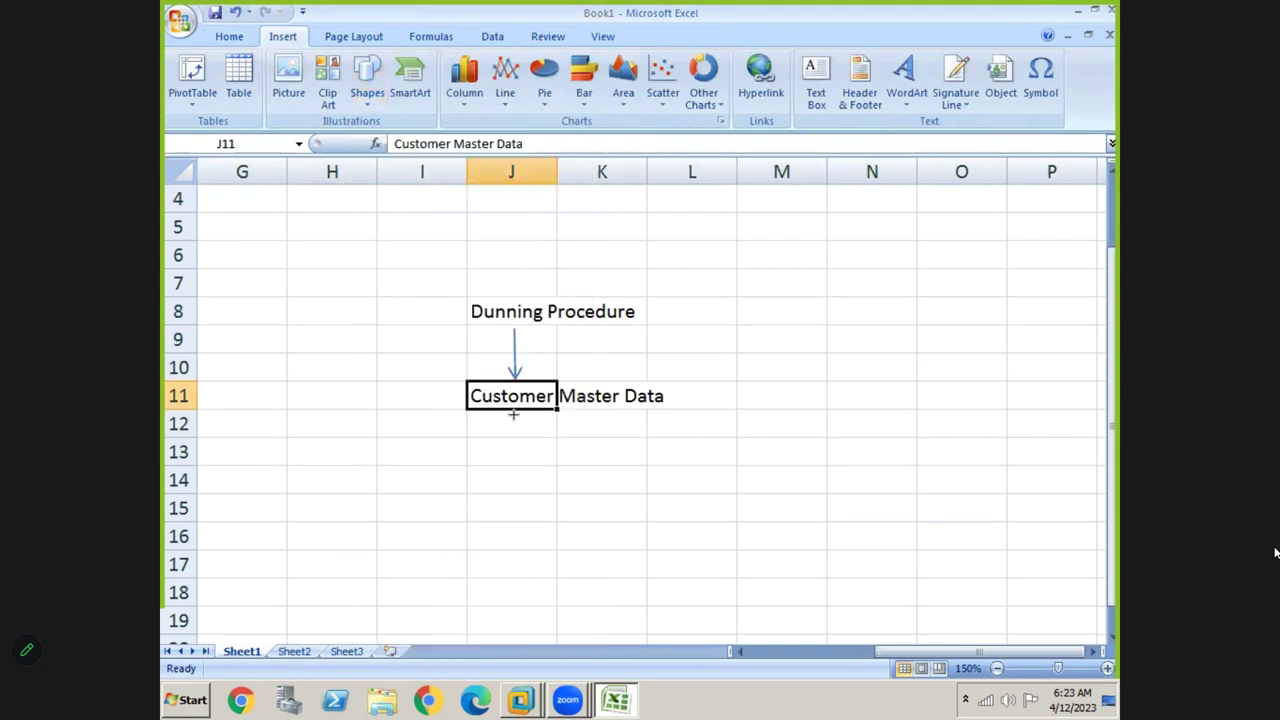
drag(513, 412, 513, 458)
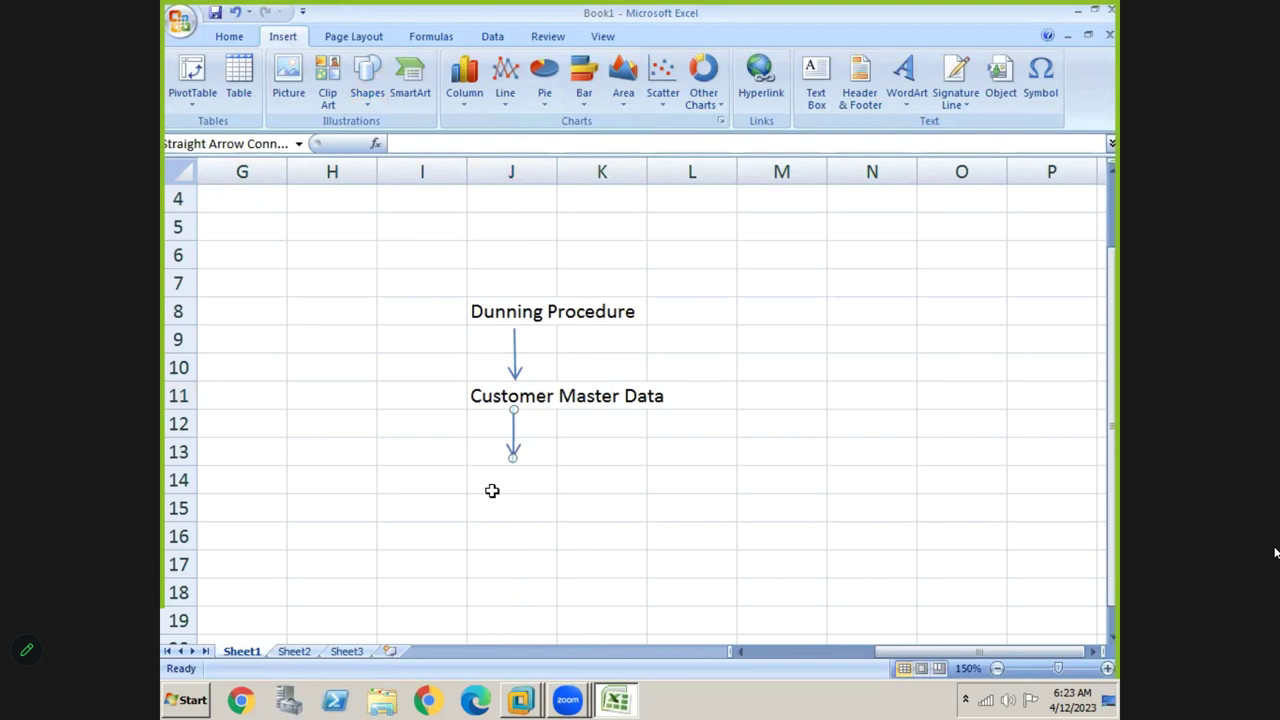
Enter 'Customer Invoice' in cell J14
click(491, 495)
text(Customer IN)
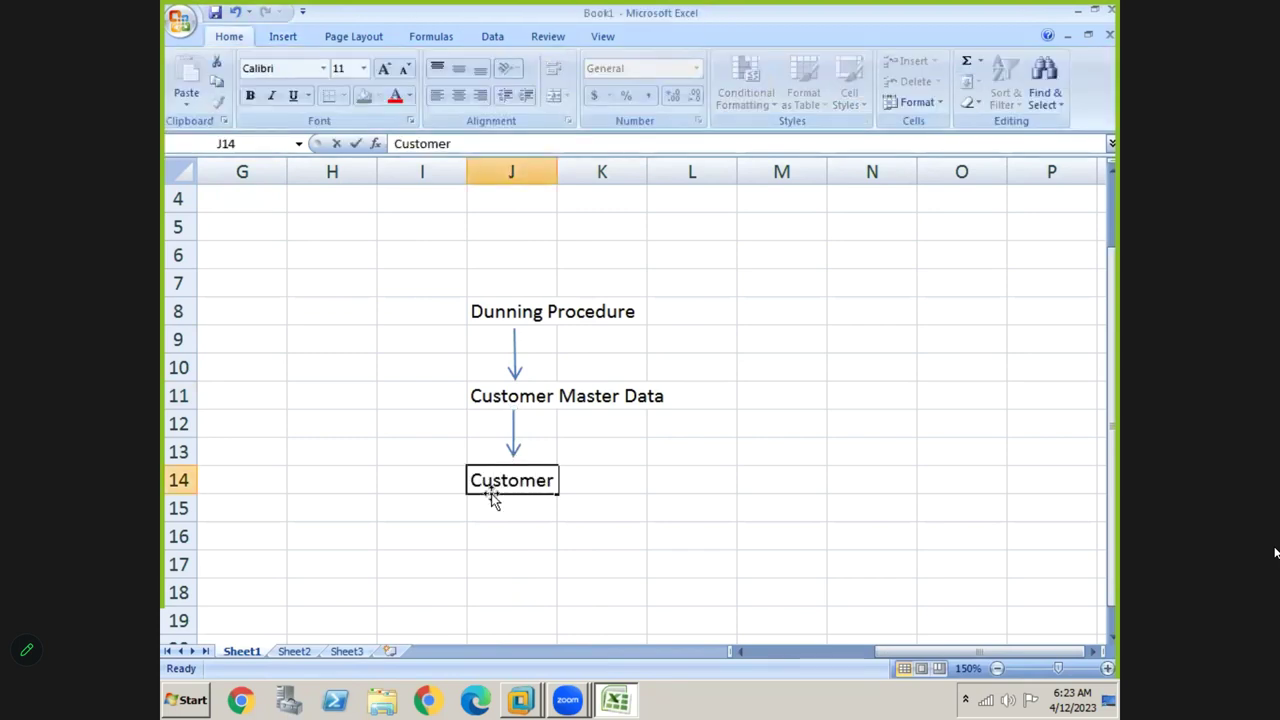
key(BackSpace)
text(n)
key(BackSpace)
text(nvoice)
key(Return)
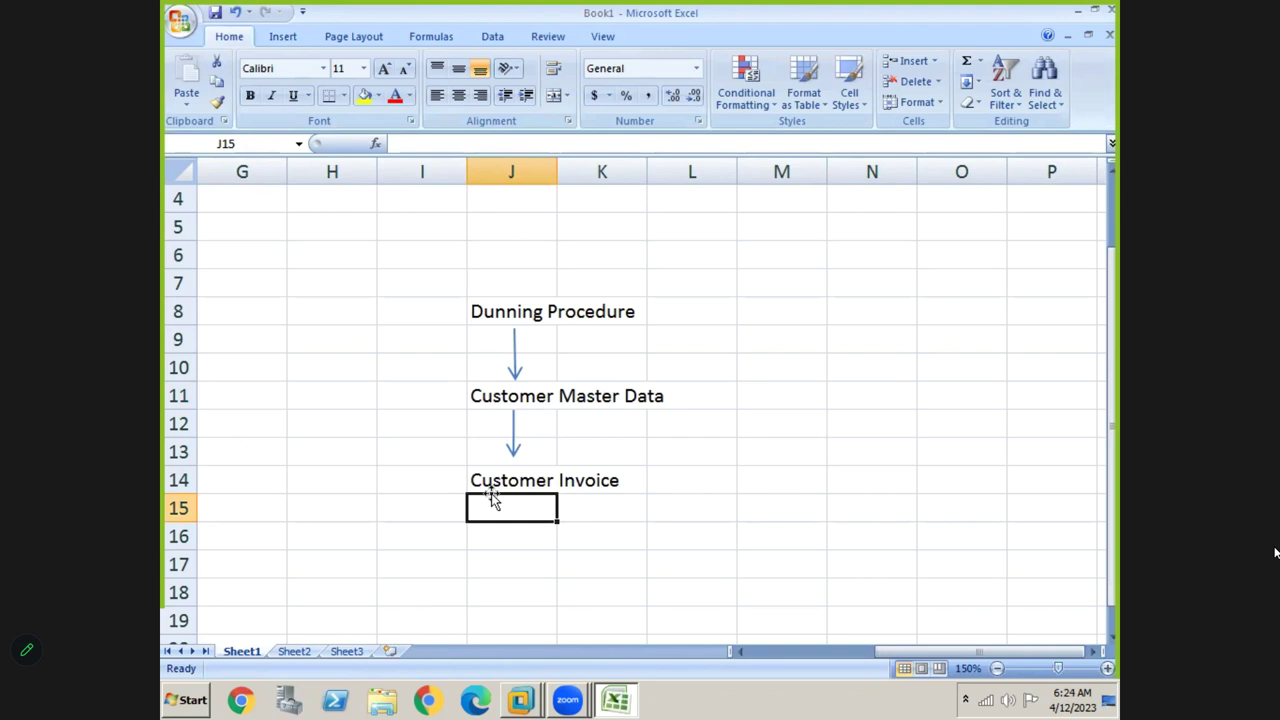
key(Down)
key(Down)
key(Down)
key(Down)
key(Down)
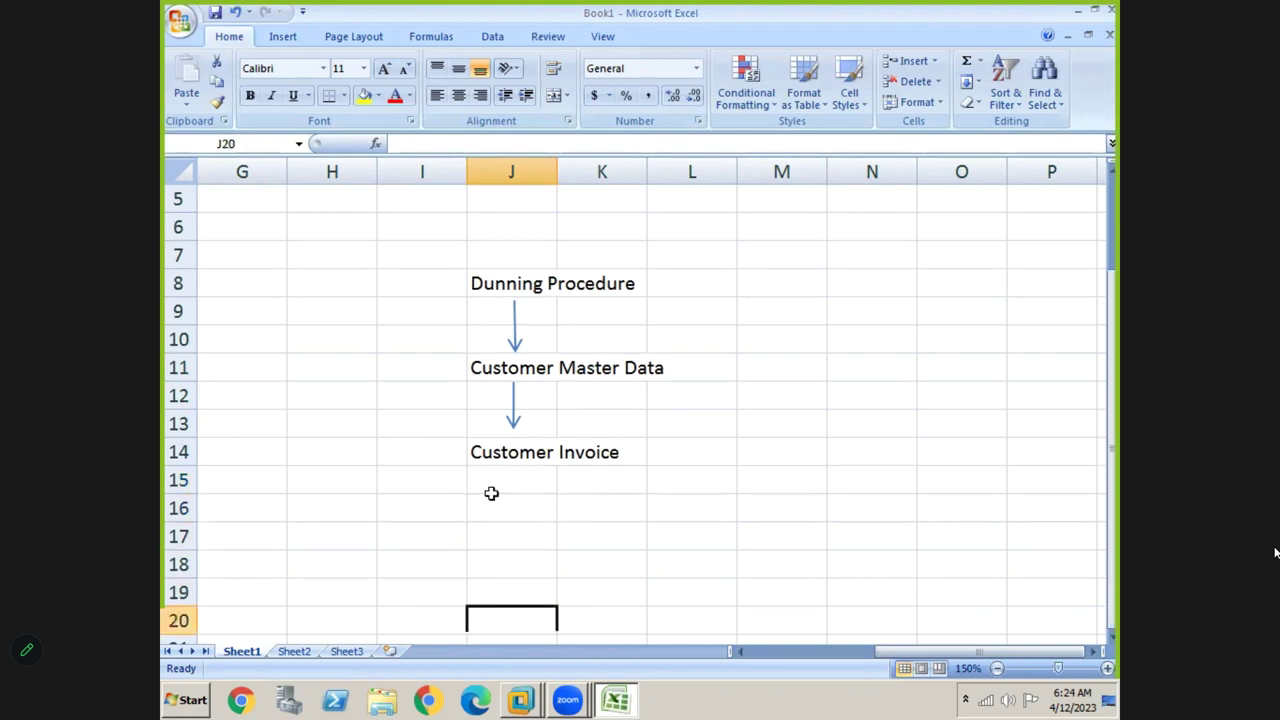
click(500, 456)
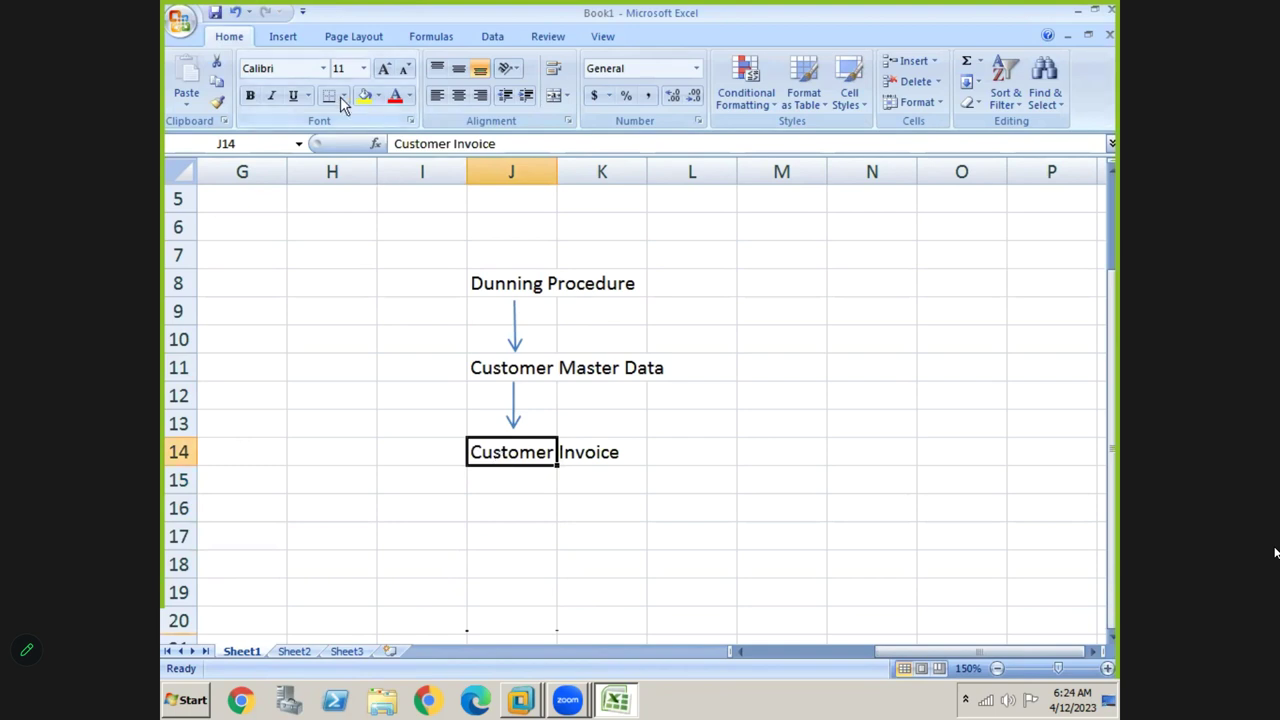
Draw a down arrow from Customer Invoice to row 16
click(282, 37)
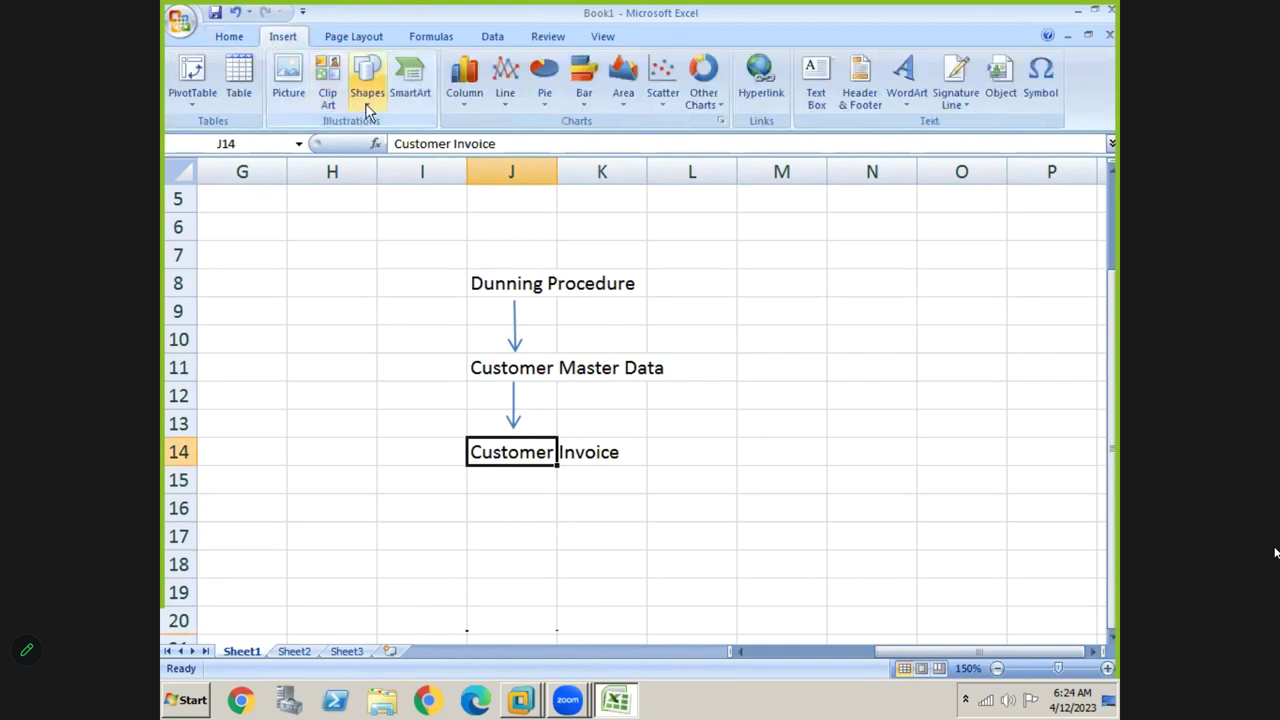
click(367, 90)
click(397, 146)
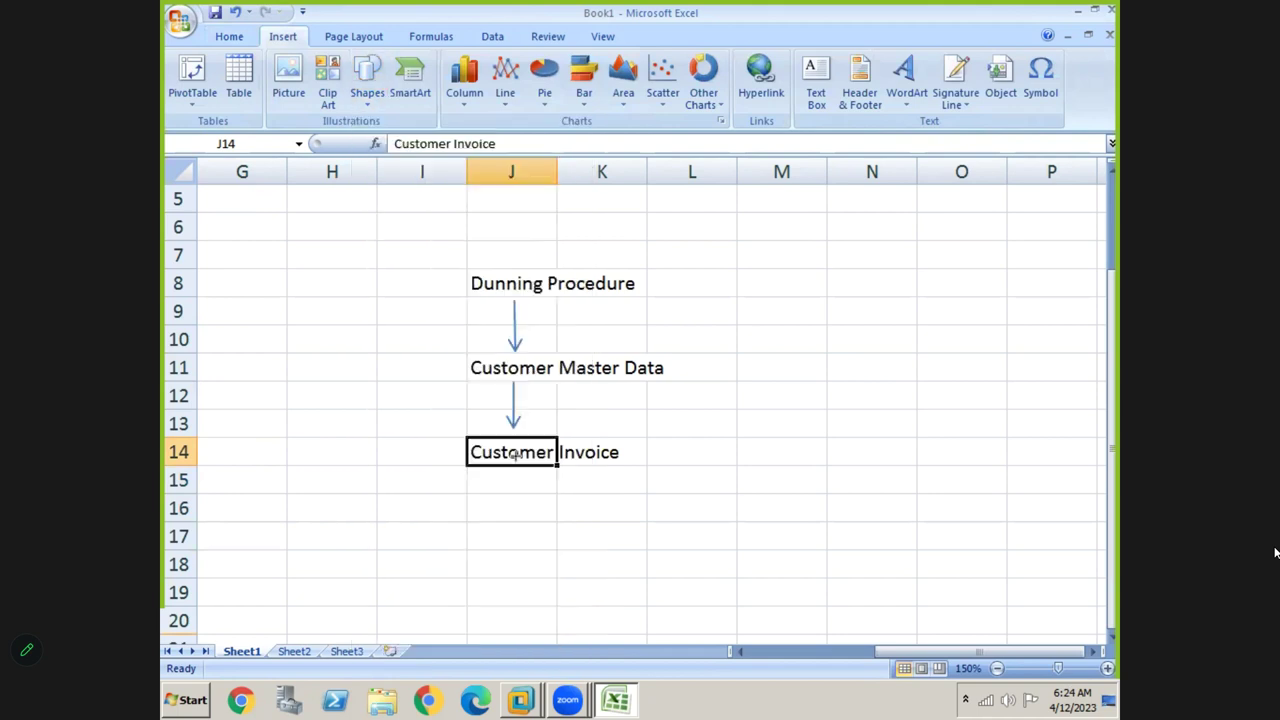
drag(514, 458, 514, 512)
Enter 'Customer Payment' in cell J17
click(514, 531)
text(Cust)
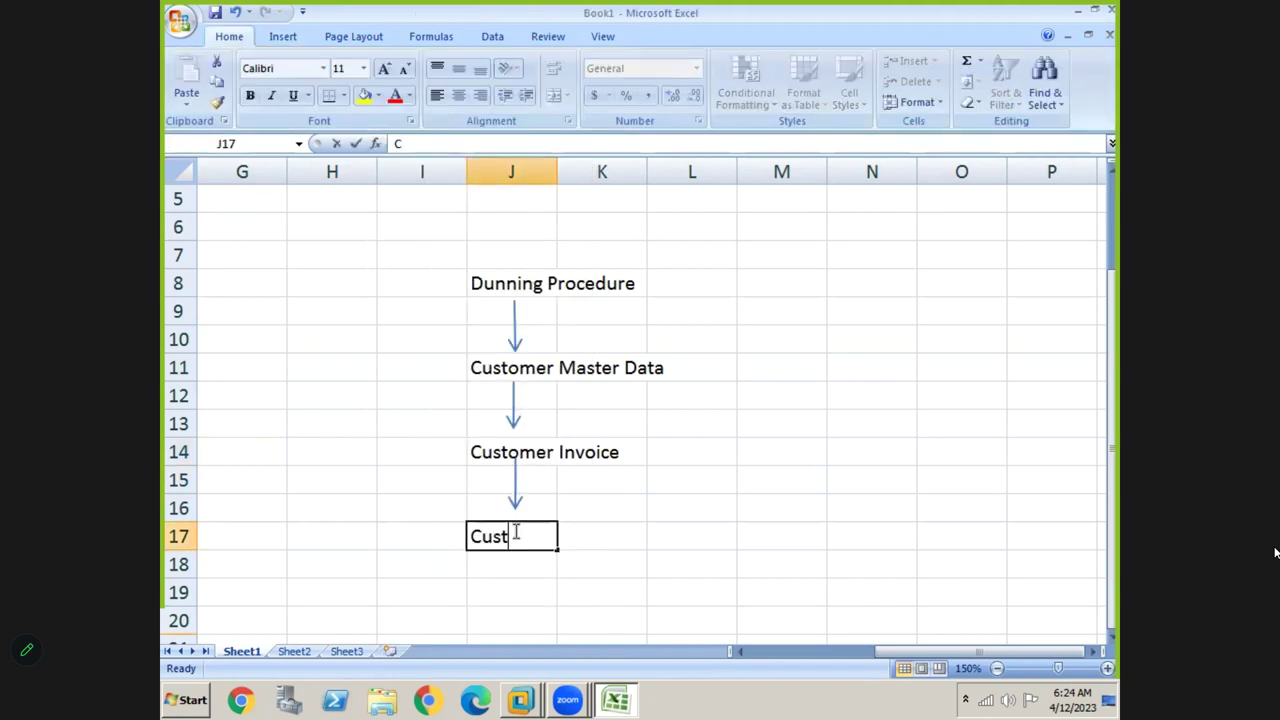
text(omer Payment)
key(Return)
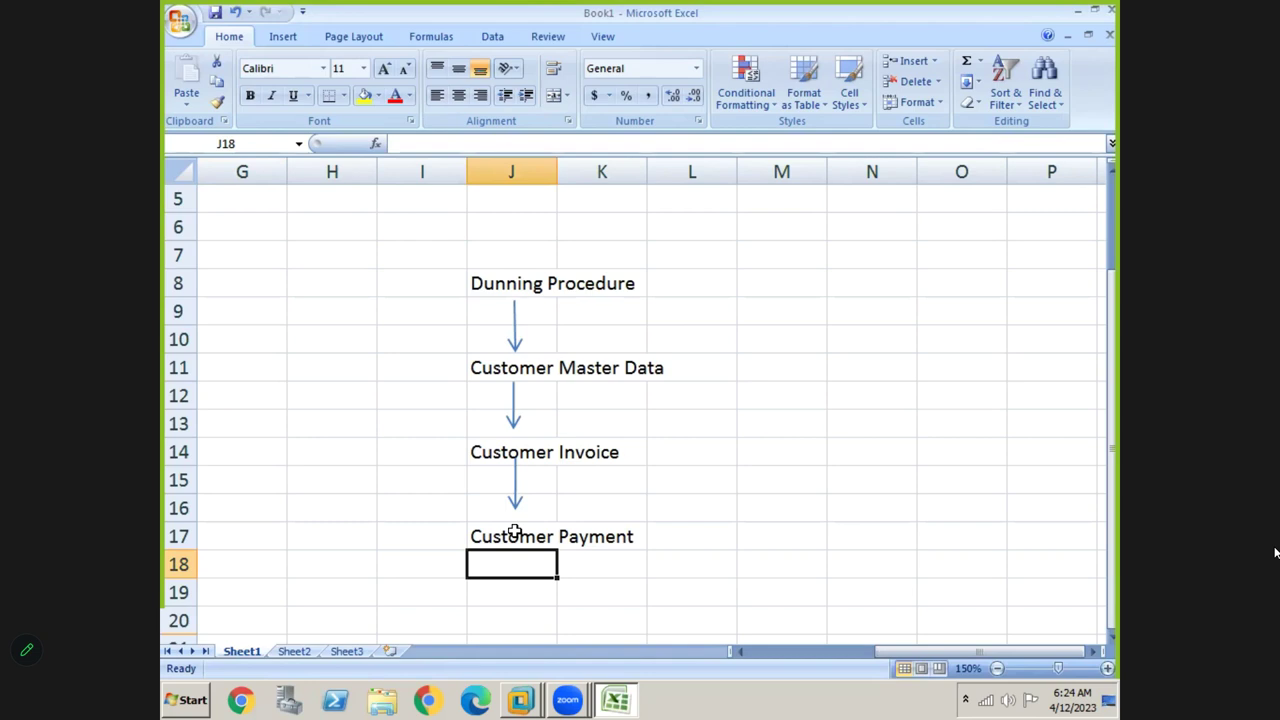
Delete the Customer Payment text in J17 and the arrow leading to it
click(513, 531)
key(Delete)
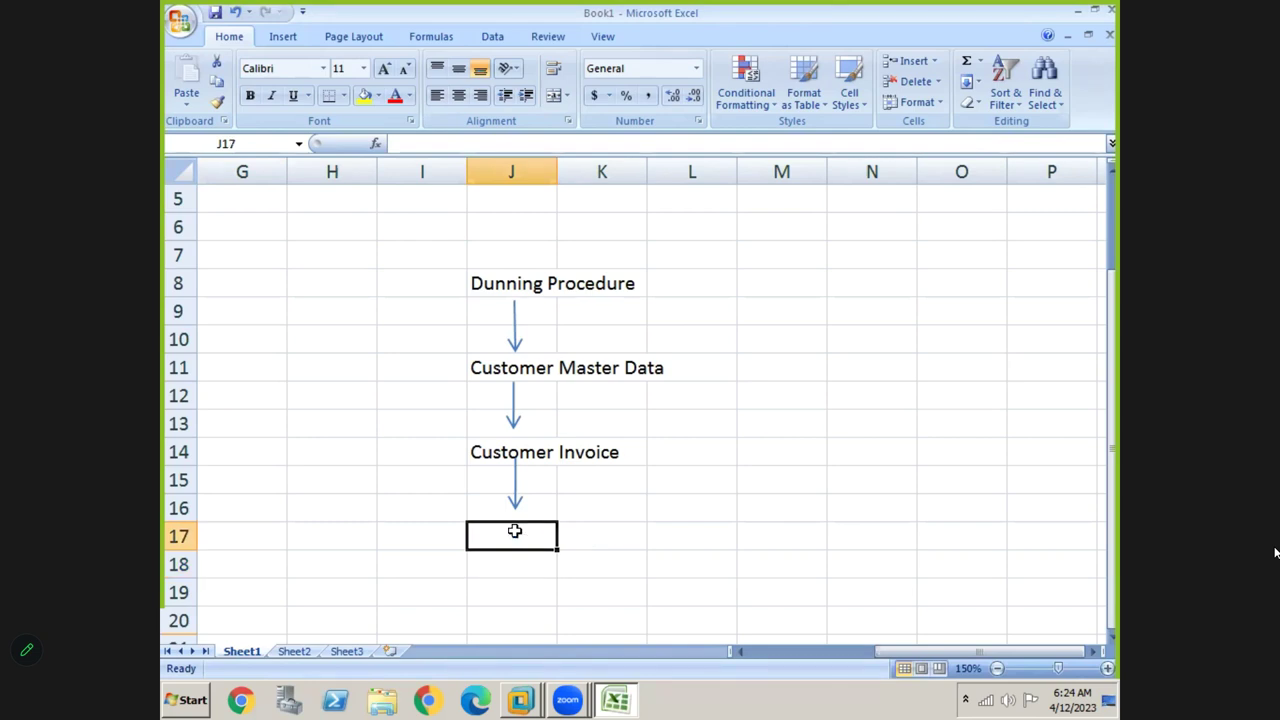
click(512, 503)
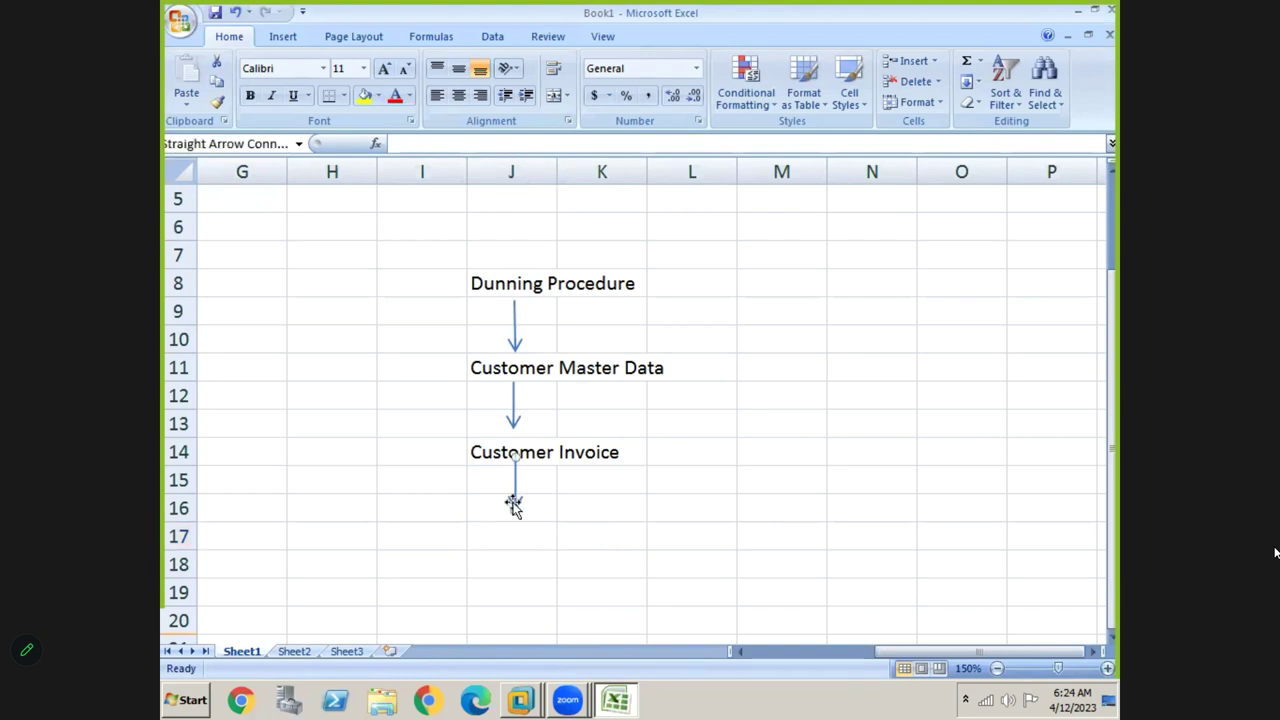
key(Delete)
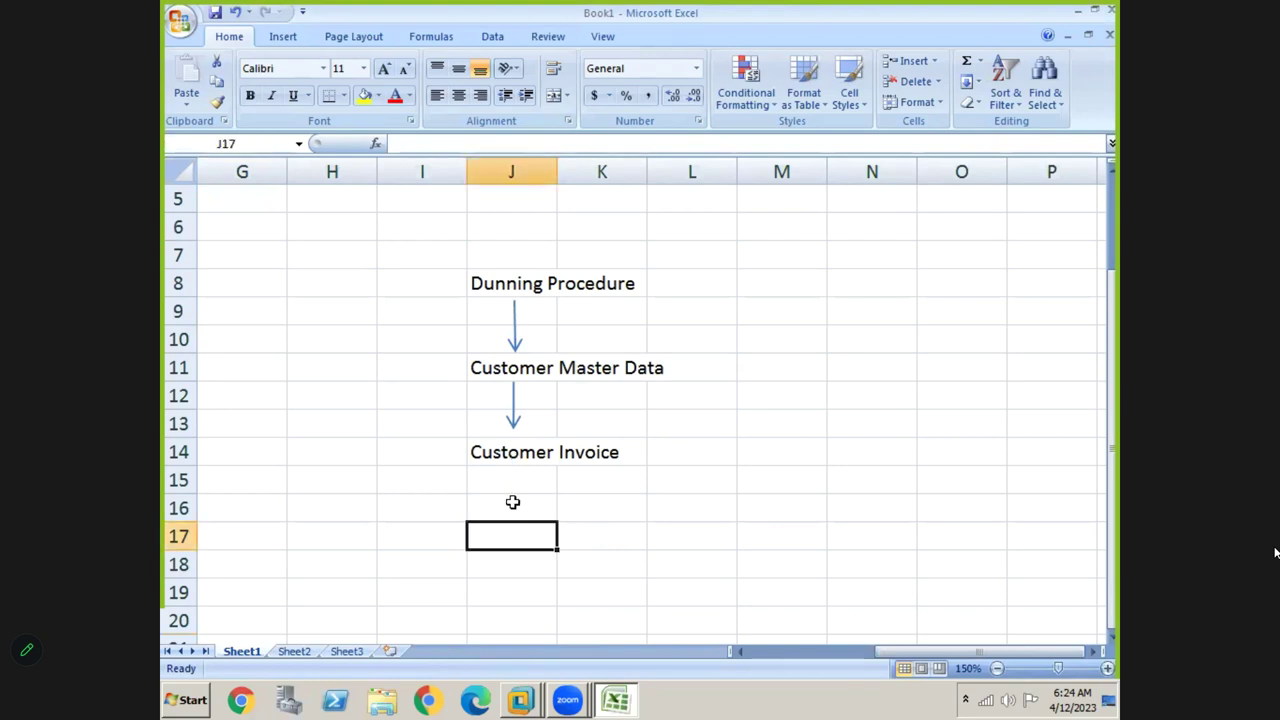
Pick the straight arrow shape from Insert > Shapes
click(283, 37)
click(368, 100)
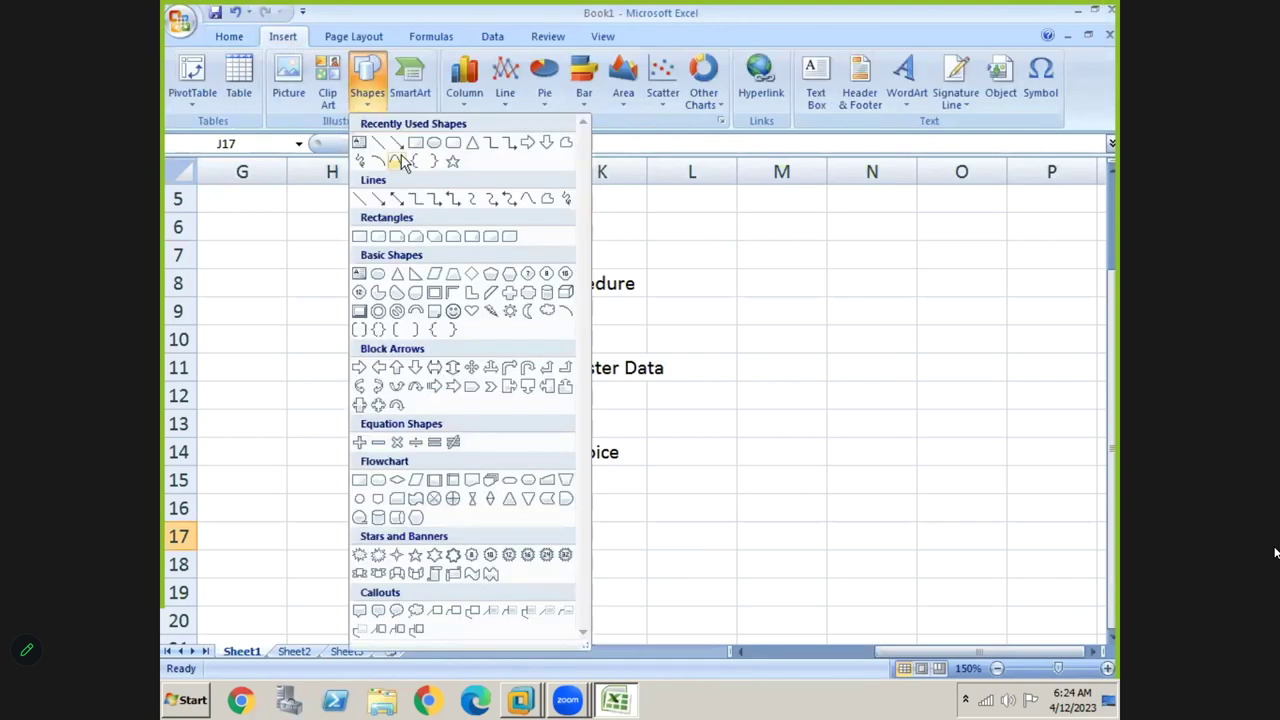
click(398, 144)
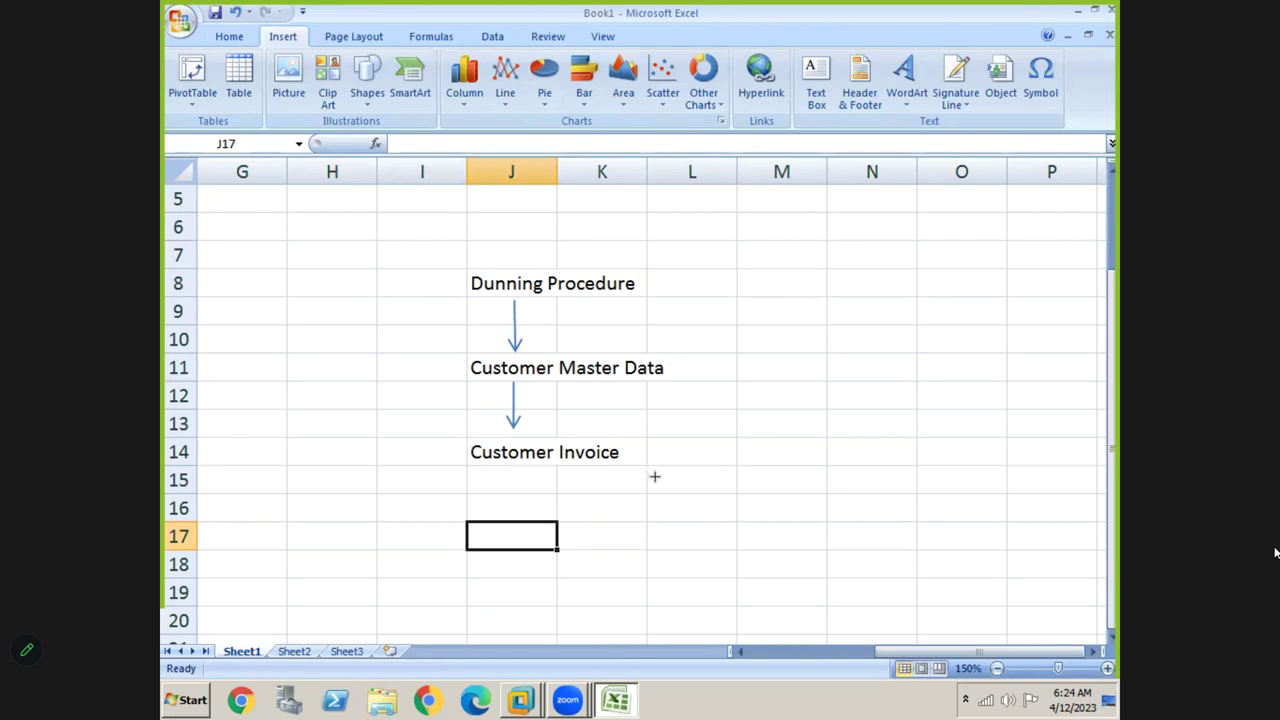
Draw an arrow right from Customer Invoice and enter 'Dunning Run' in M14
drag(627, 452, 722, 452)
click(787, 466)
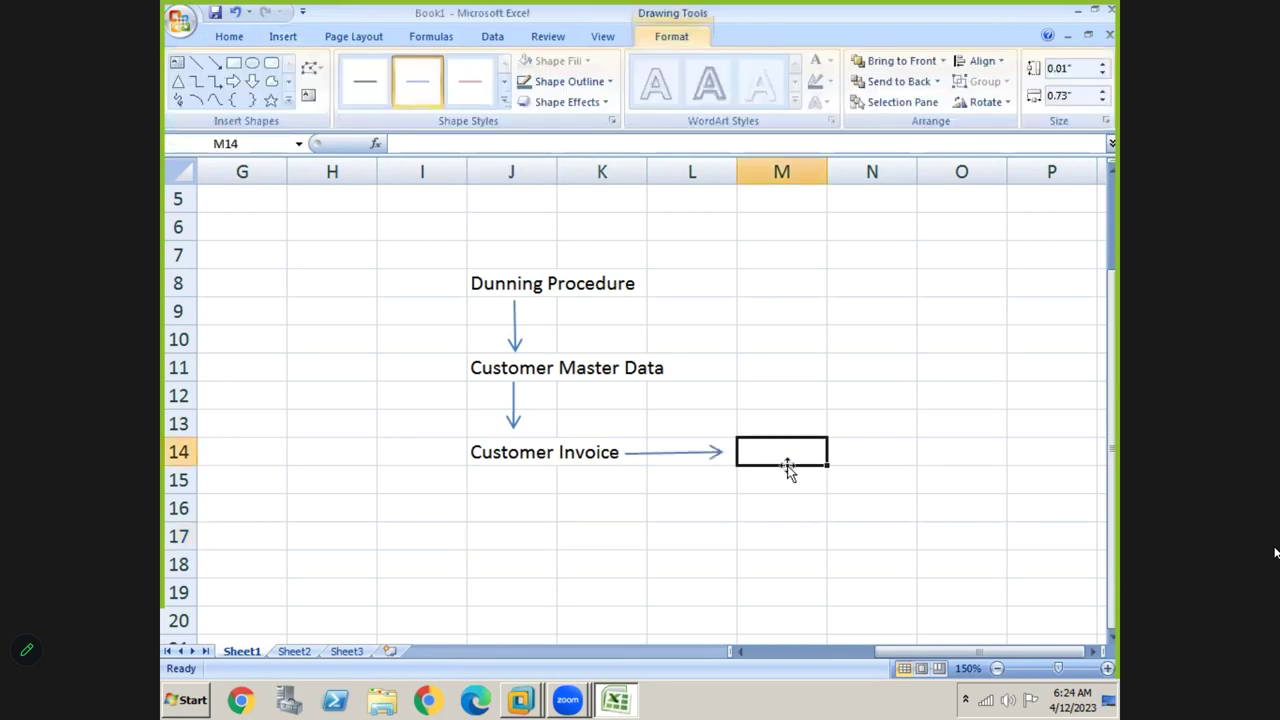
text(Dunning)
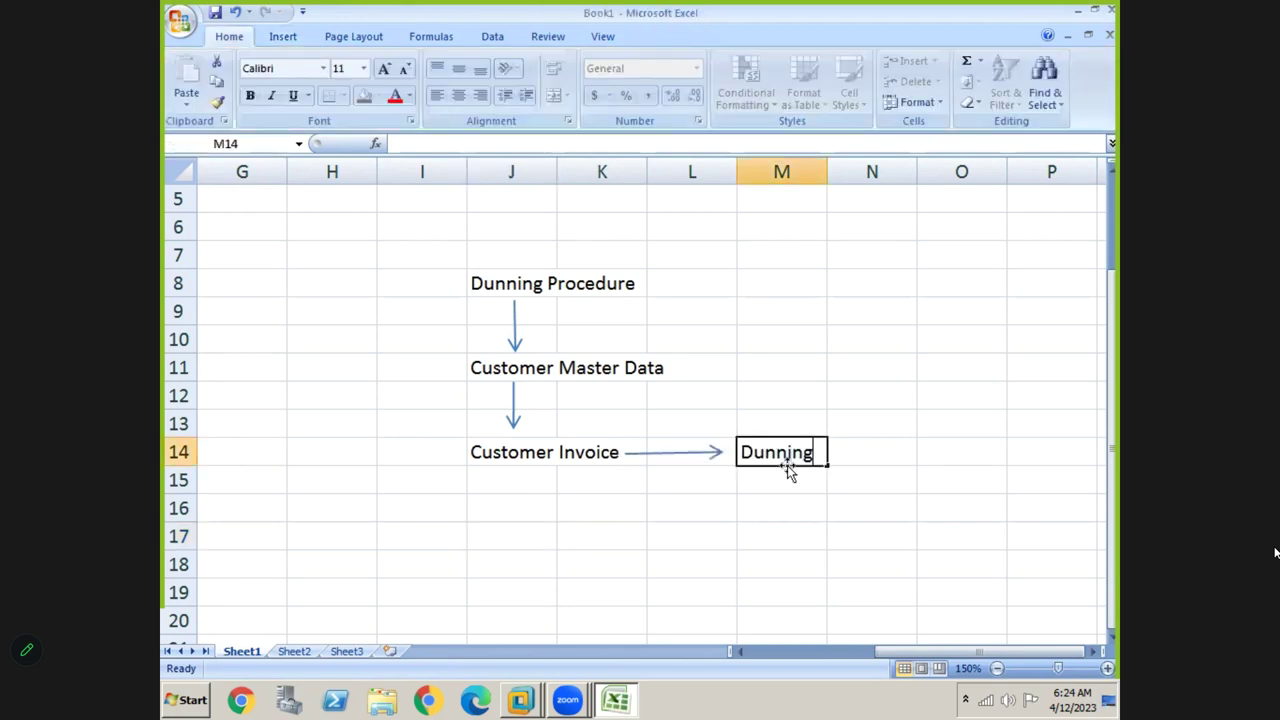
text( Run)
key(Return)
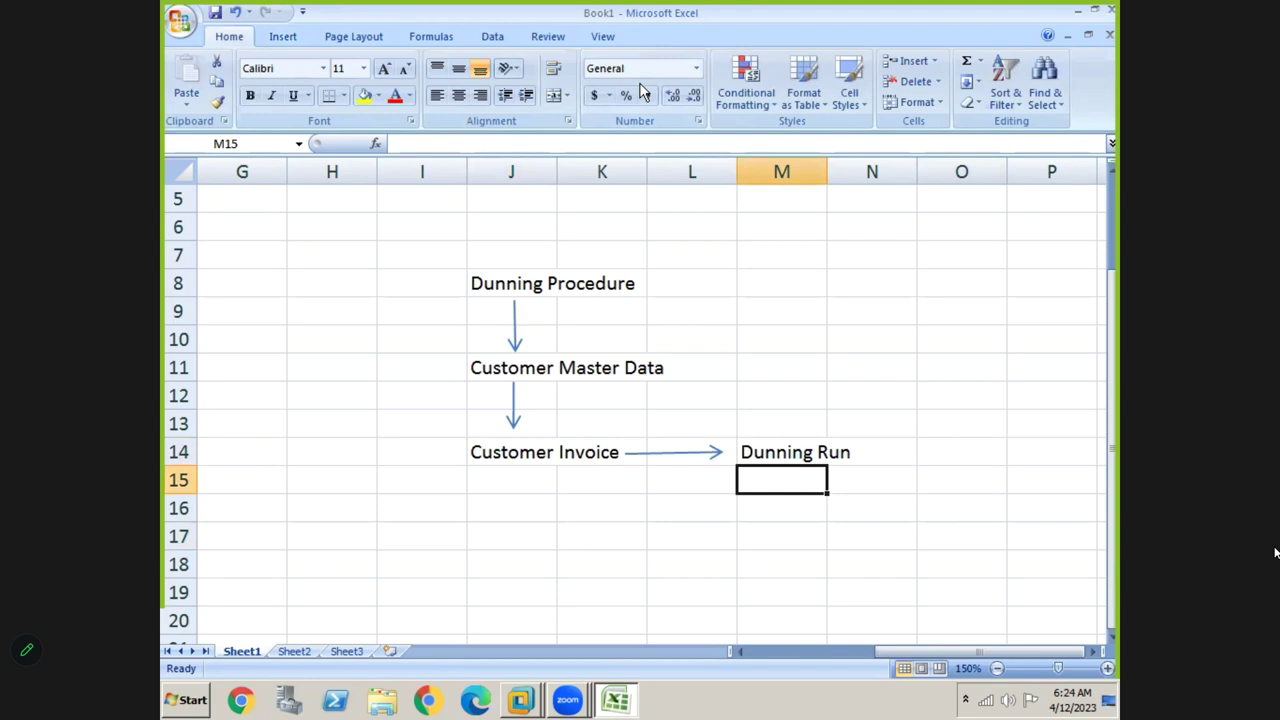
click(778, 429)
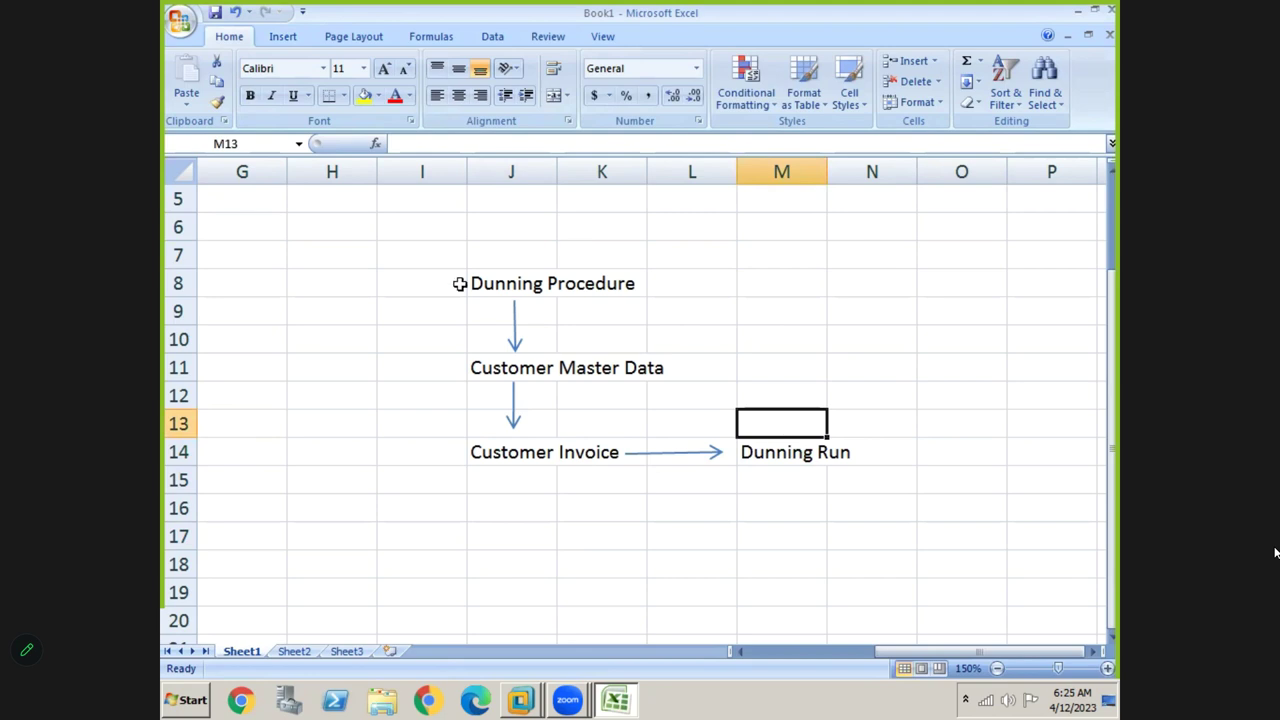
Highlight the flow diagram from I7, then scroll back to column A
click(432, 266)
key(shift+Right)
key(shift+Right)
key(shift+Right)
key(shift+Right)
key(shift+Right)
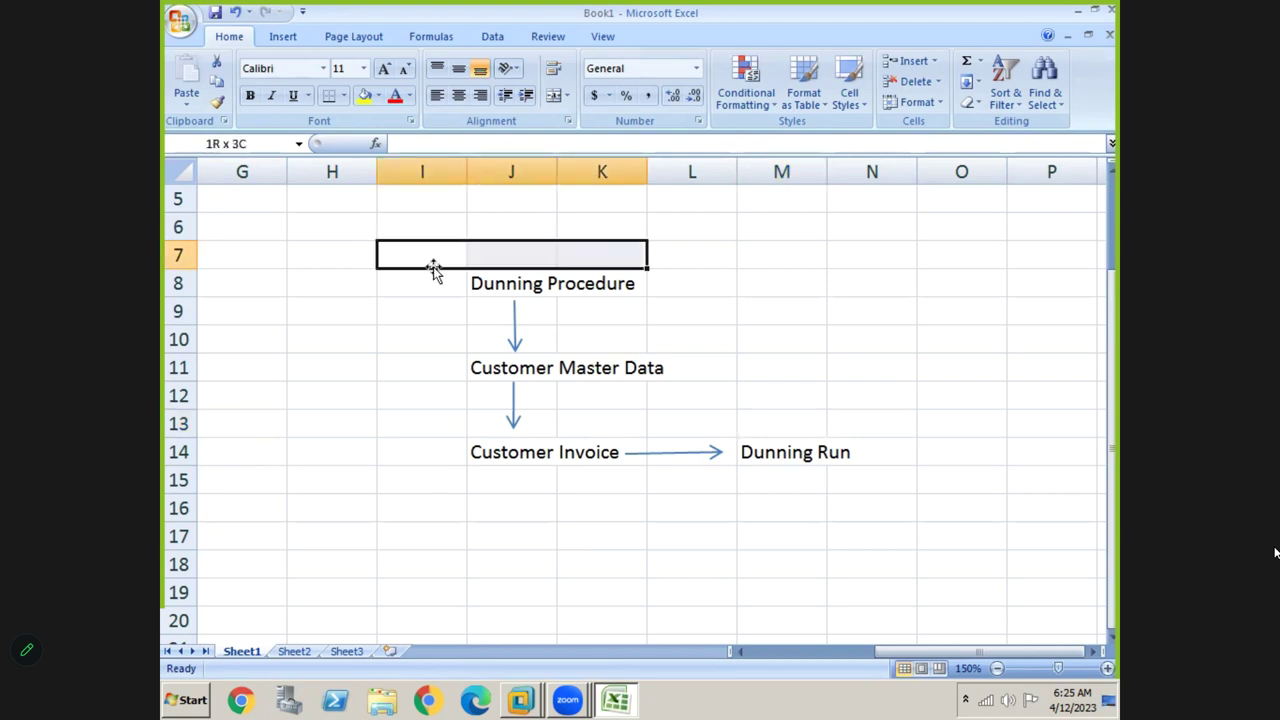
key(shift+Down)
key(shift+Down)
key(shift+Down)
key(shift+Down)
key(shift+Down)
key(shift+Down)
key(shift+Down)
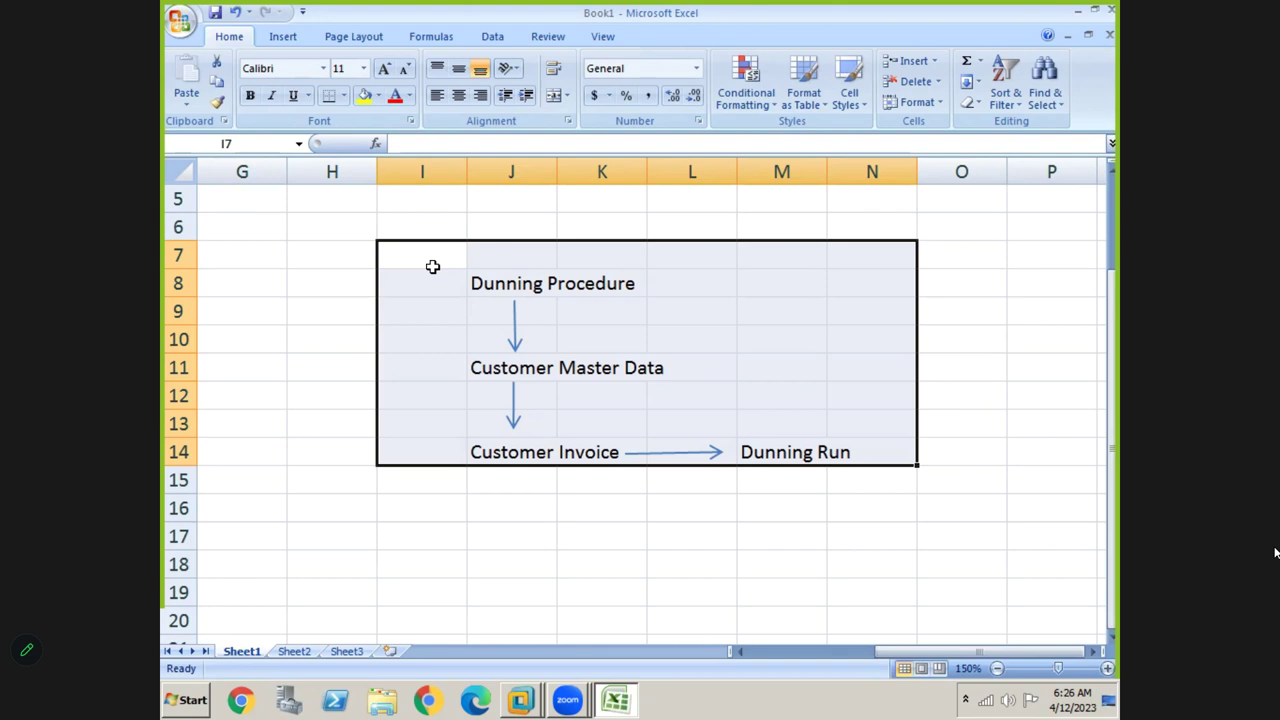
key(Left)
key(Left)
key(Left)
key(Left)
key(Left)
key(Left)
key(Left)
key(Left)
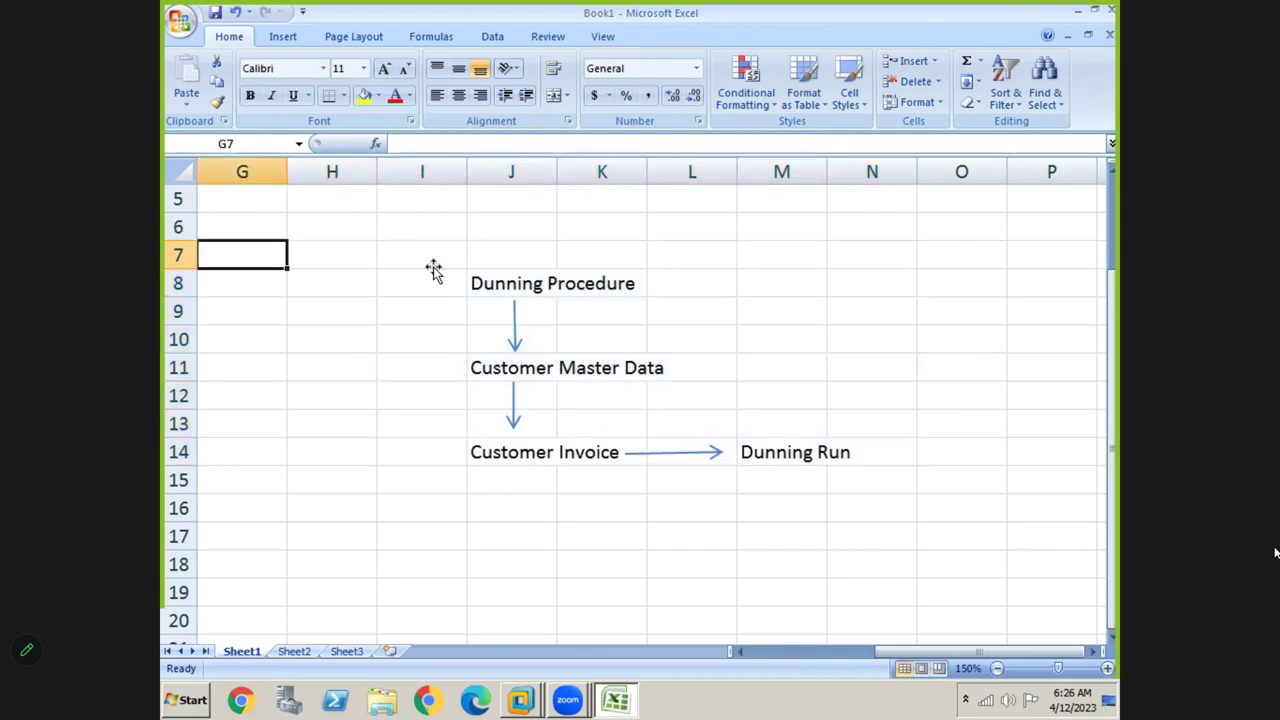
key(Up)
key(Up)
key(Up)
key(Up)
key(Up)
key(Up)
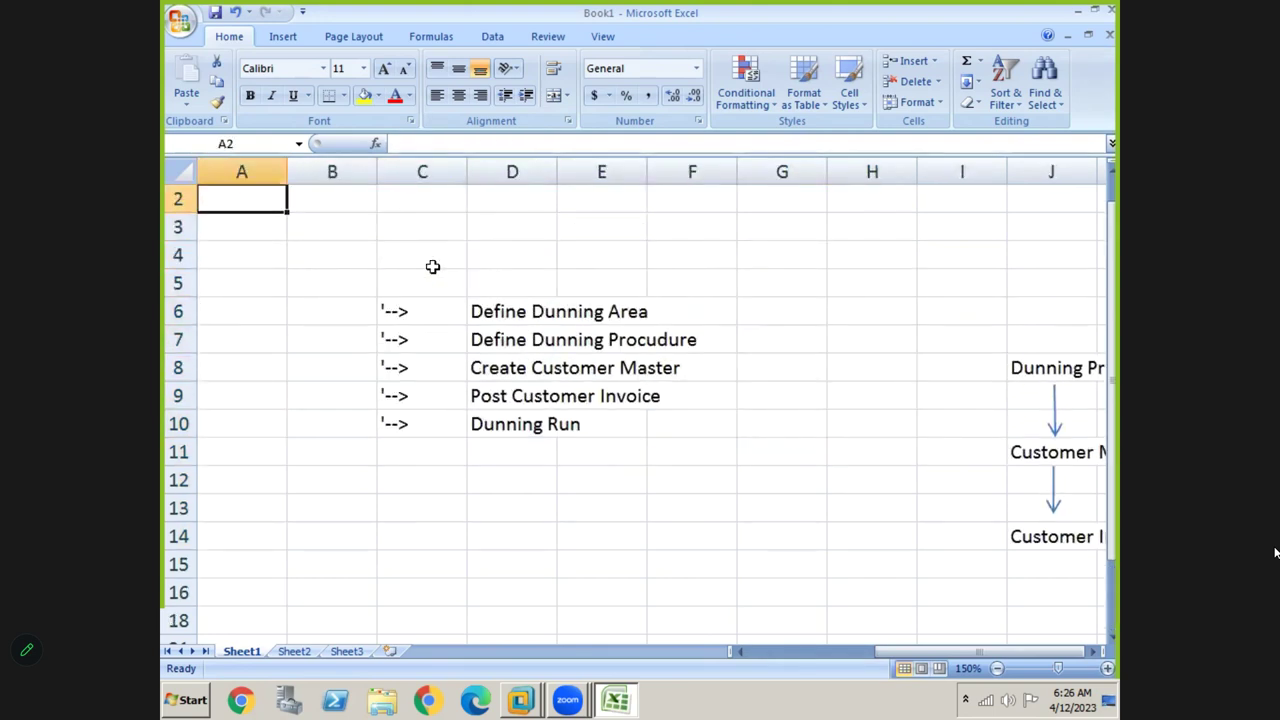
Highlight the Define Dunning Area row and the remaining four dunning steps
click(419, 336)
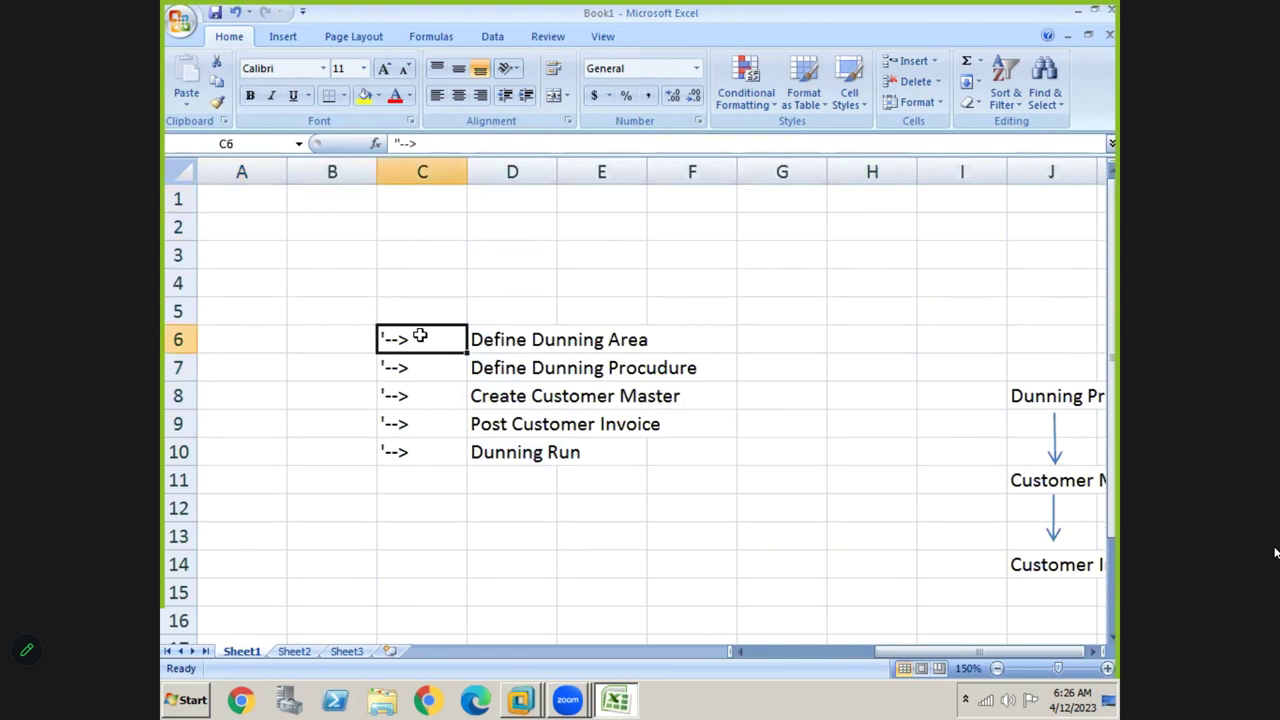
key(shift+Right)
key(shift+Right)
key(shift+Right)
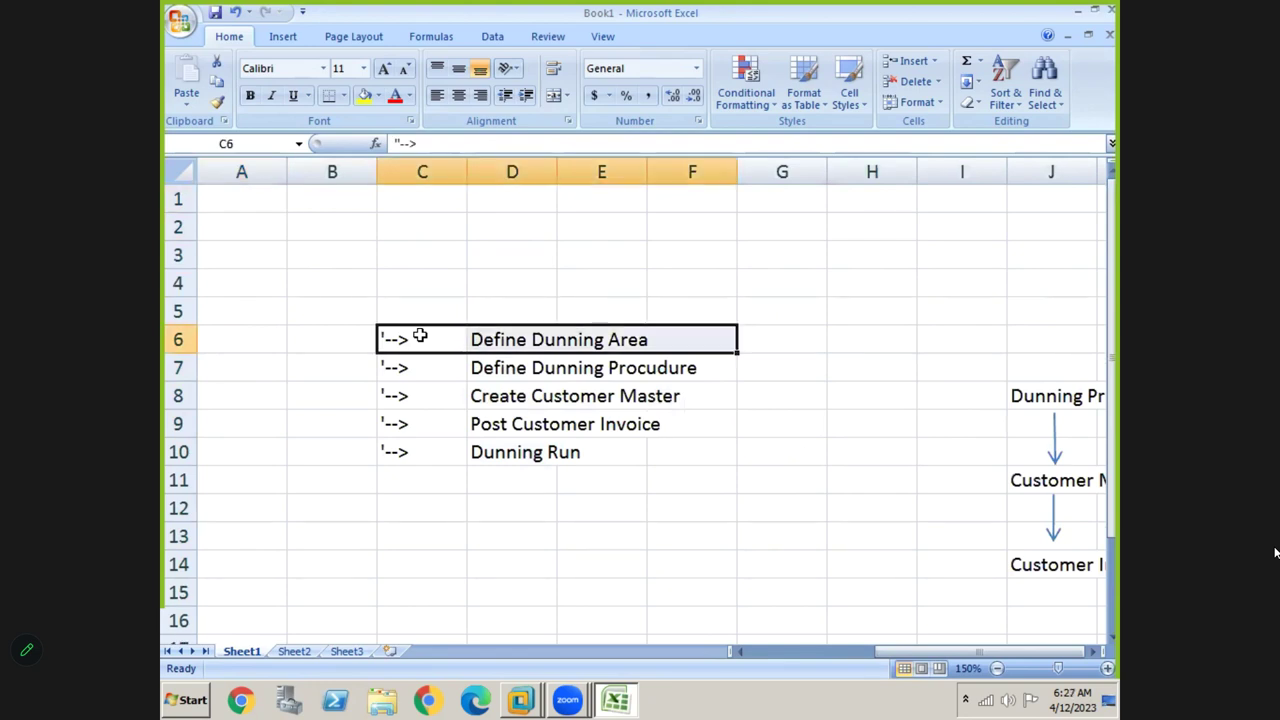
key(Down)
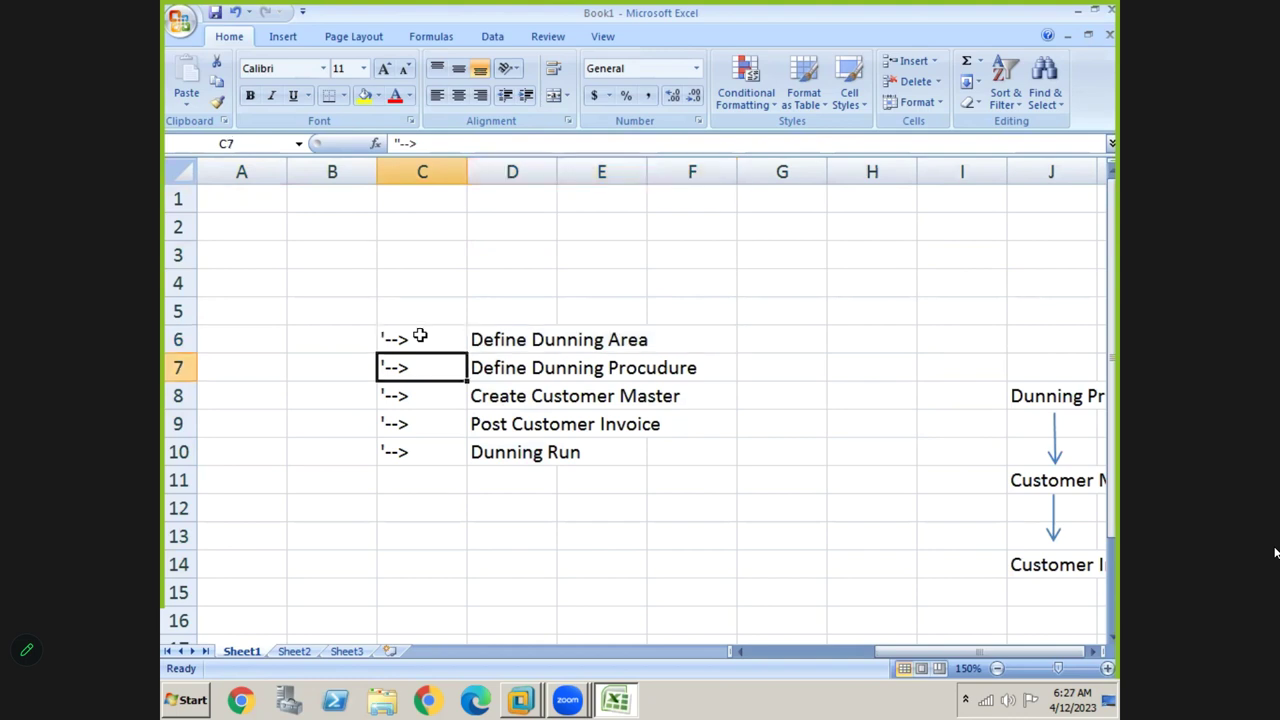
key(shift+Right)
key(shift+Right)
key(shift+Right)
key(shift+Down)
key(shift+Down)
key(shift+Down)
key(shift+Down)
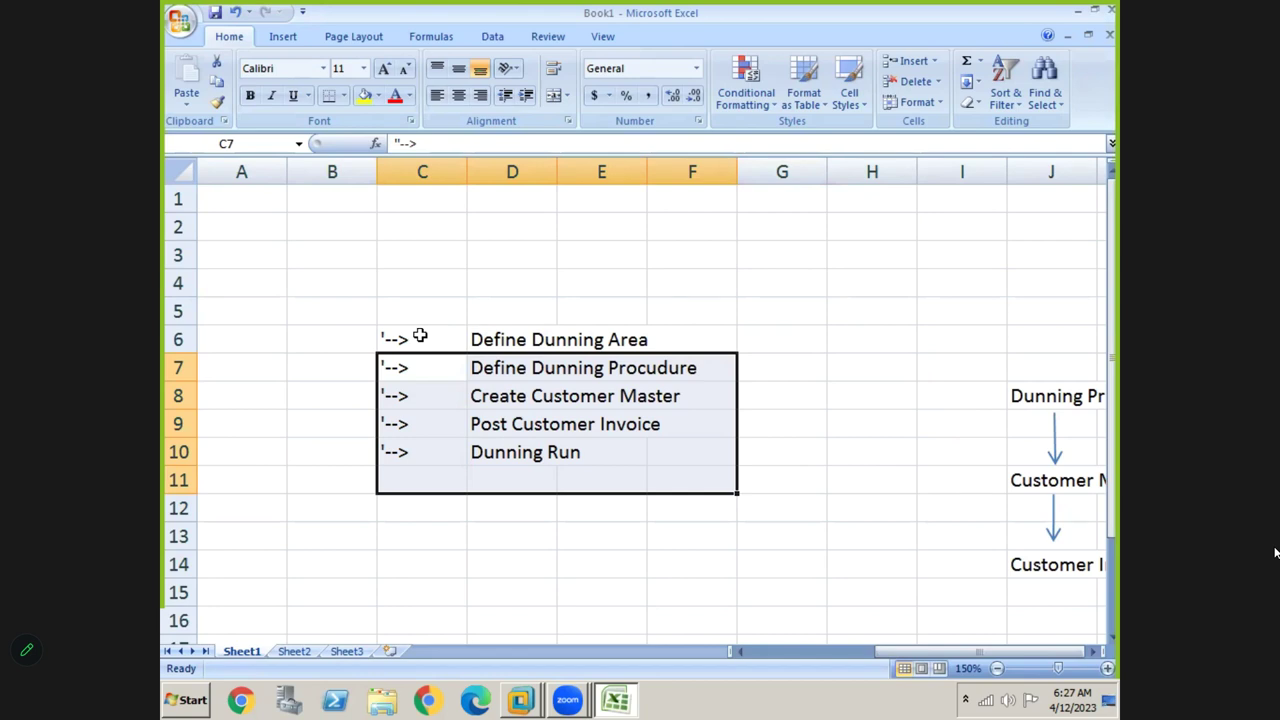
click(862, 339)
Highlight the whole flow diagram starting at J7
key(Right)
key(Right)
key(Right)
key(Right)
key(Right)
key(Right)
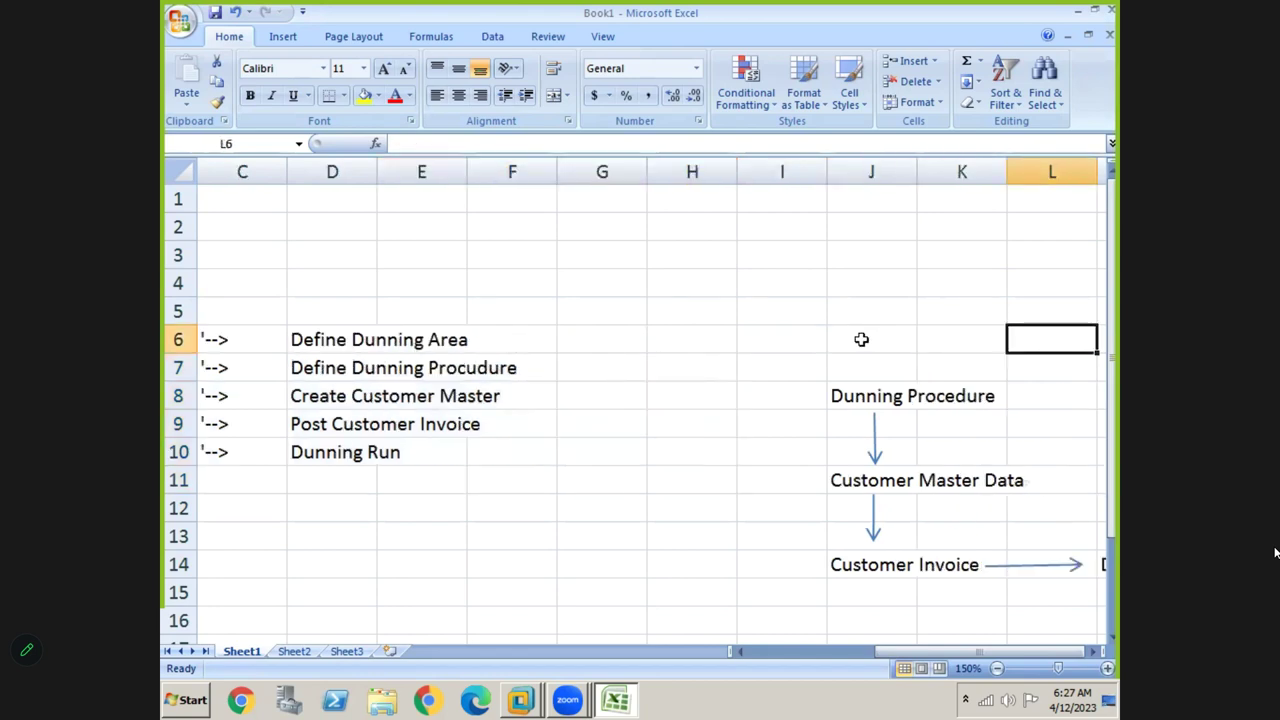
key(Right)
click(594, 377)
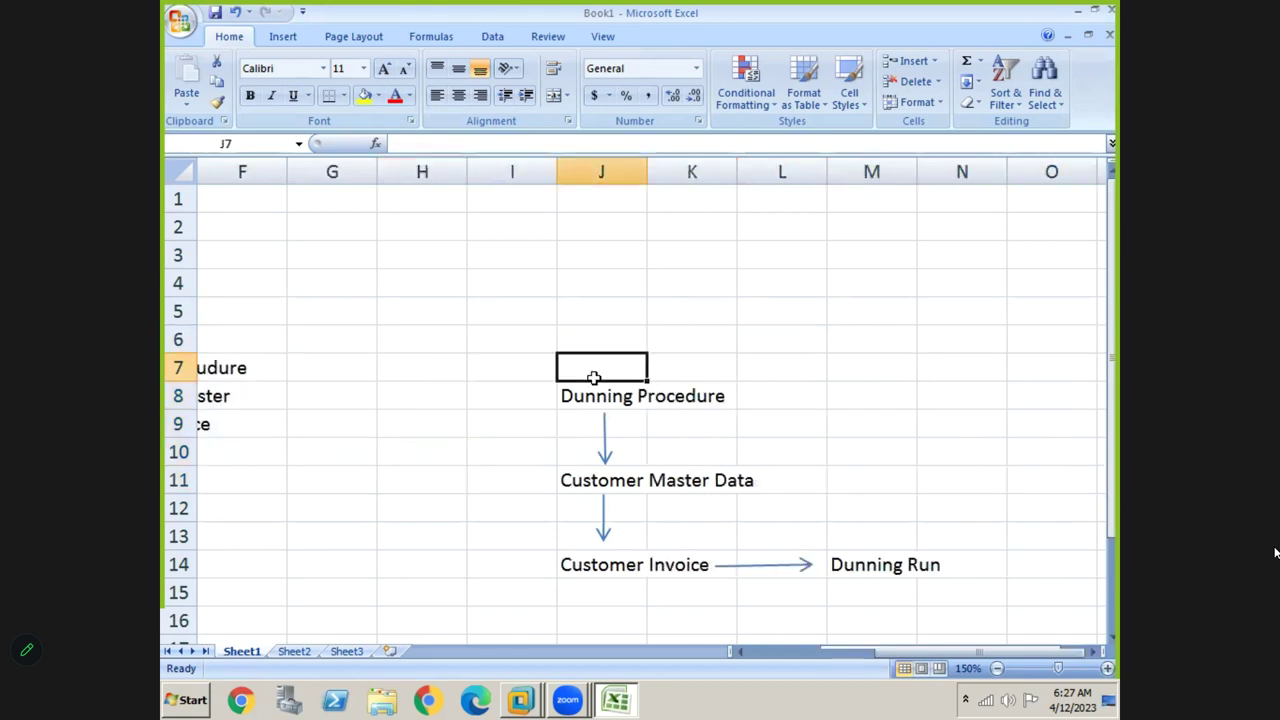
key(shift+Right)
key(shift+Right)
key(shift+Right)
key(shift+Right)
key(shift+Down)
key(shift+Down)
key(shift+Down)
key(shift+Down)
key(shift+Down)
key(shift+Down)
key(shift+Down)
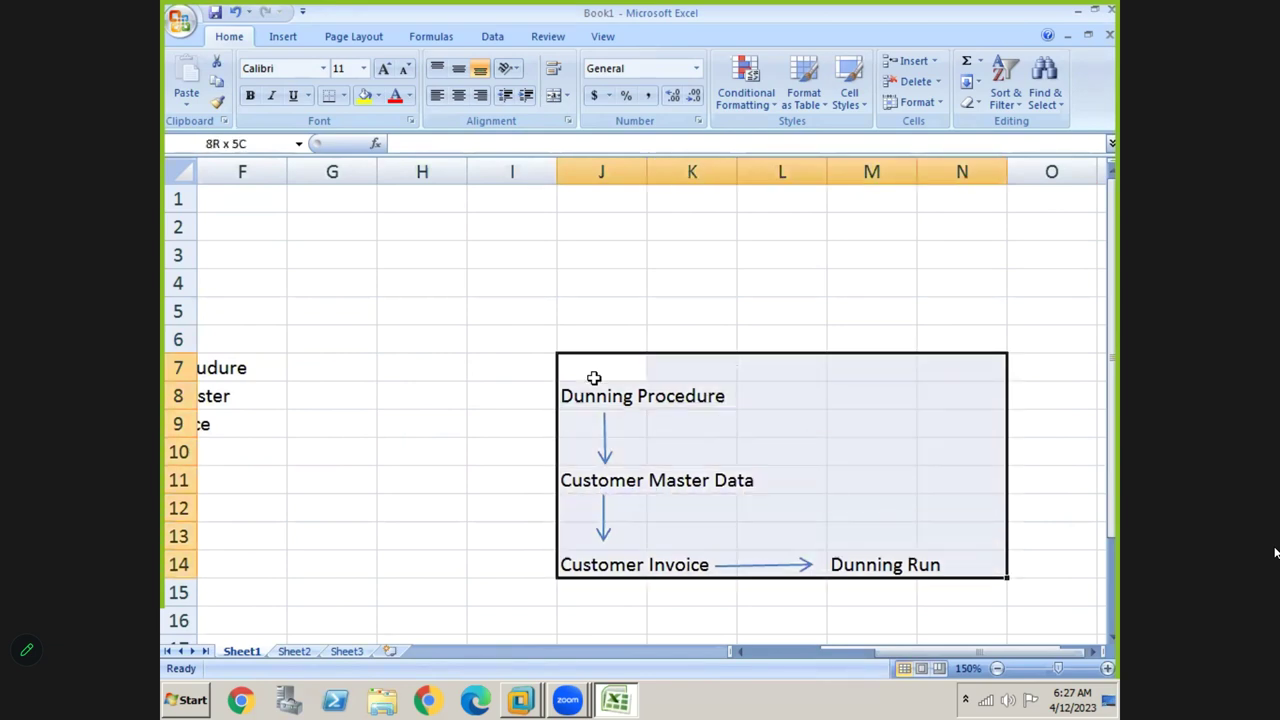
key(shift+Down)
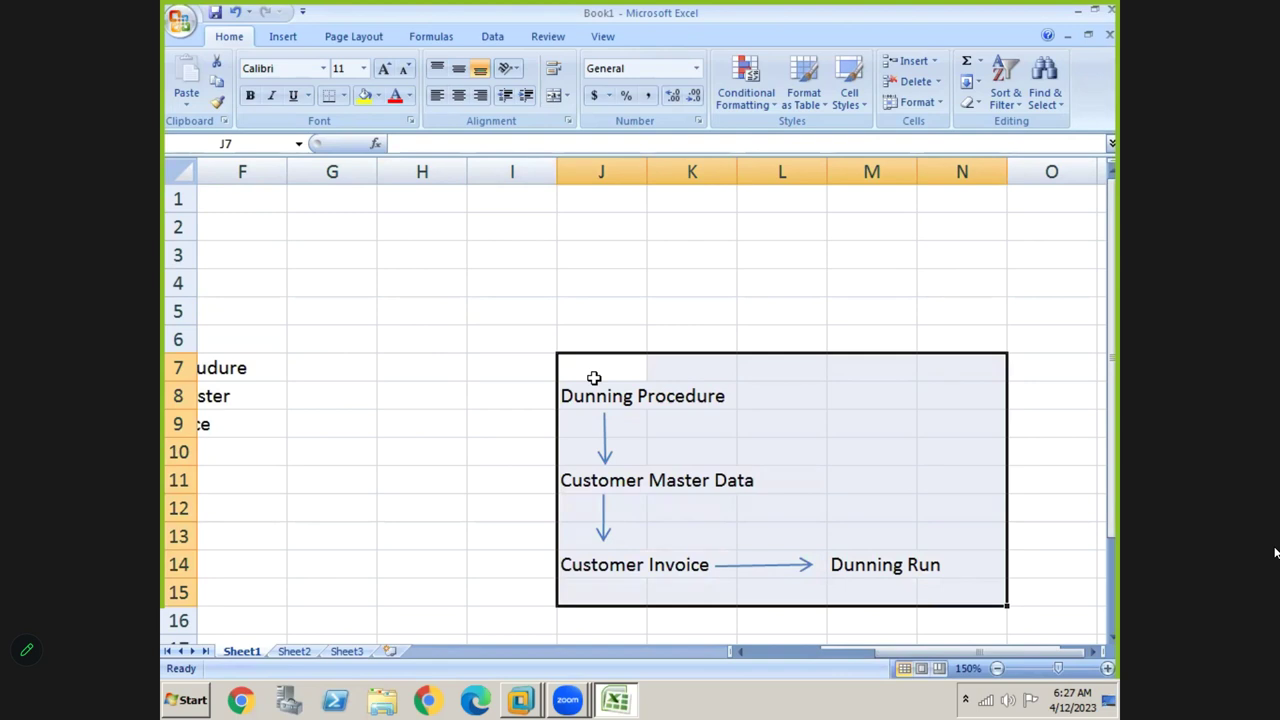
Reselect the Define Dunning Area step and switch to the server desktop
key(Left)
key(Left)
key(Left)
key(Left)
key(Left)
key(Left)
key(Left)
key(Left)
key(Left)
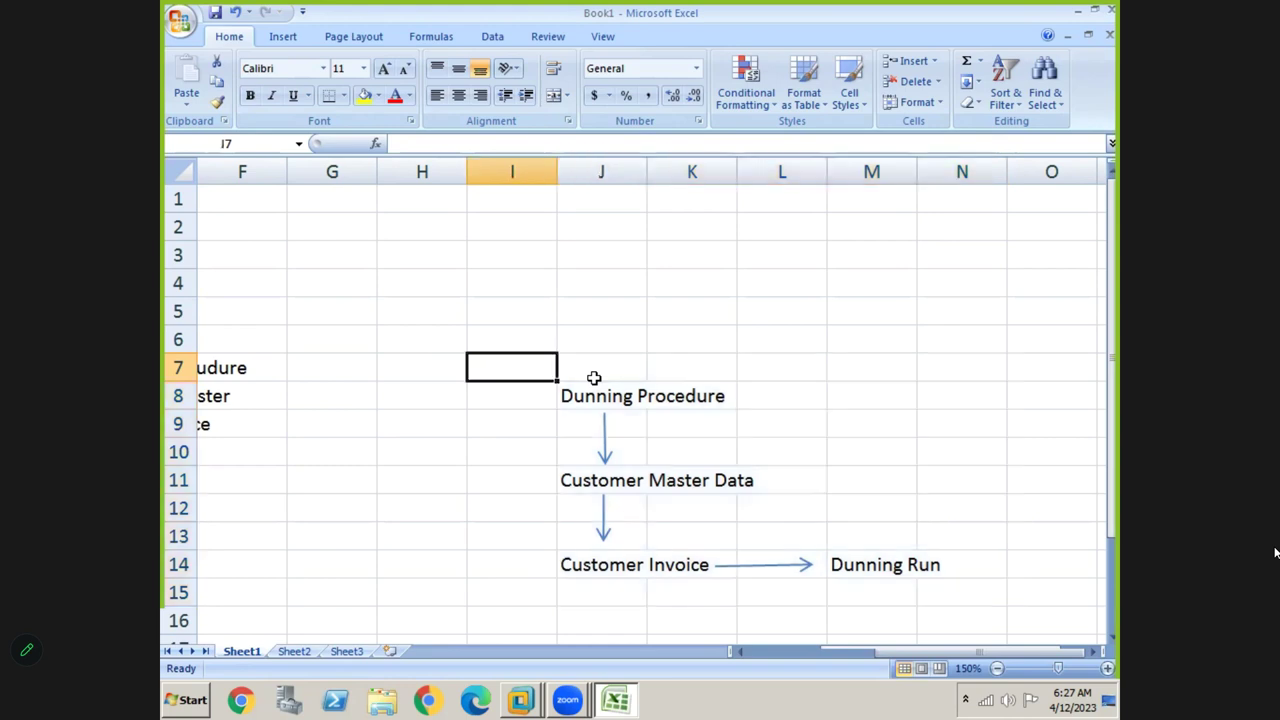
click(505, 343)
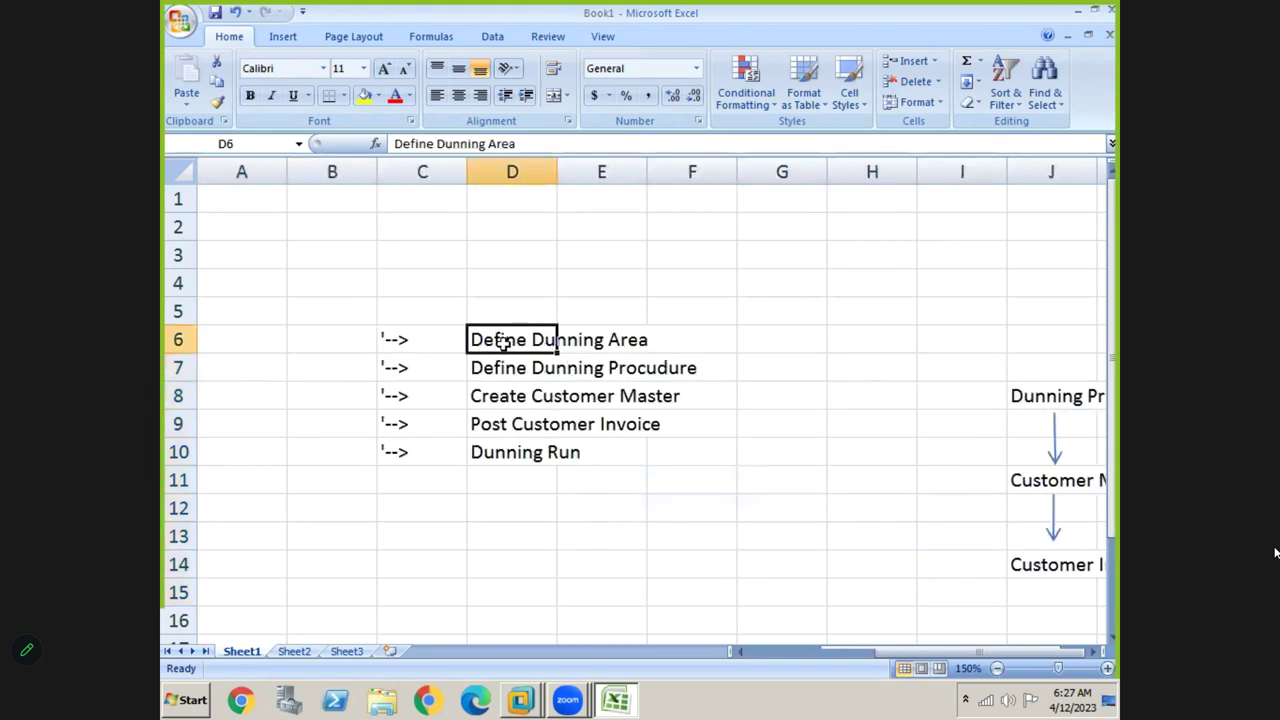
key(alt+Tab)
key(alt+Tab)
key(alt+Tab)
key(alt+Tab)
key(alt+Tab)
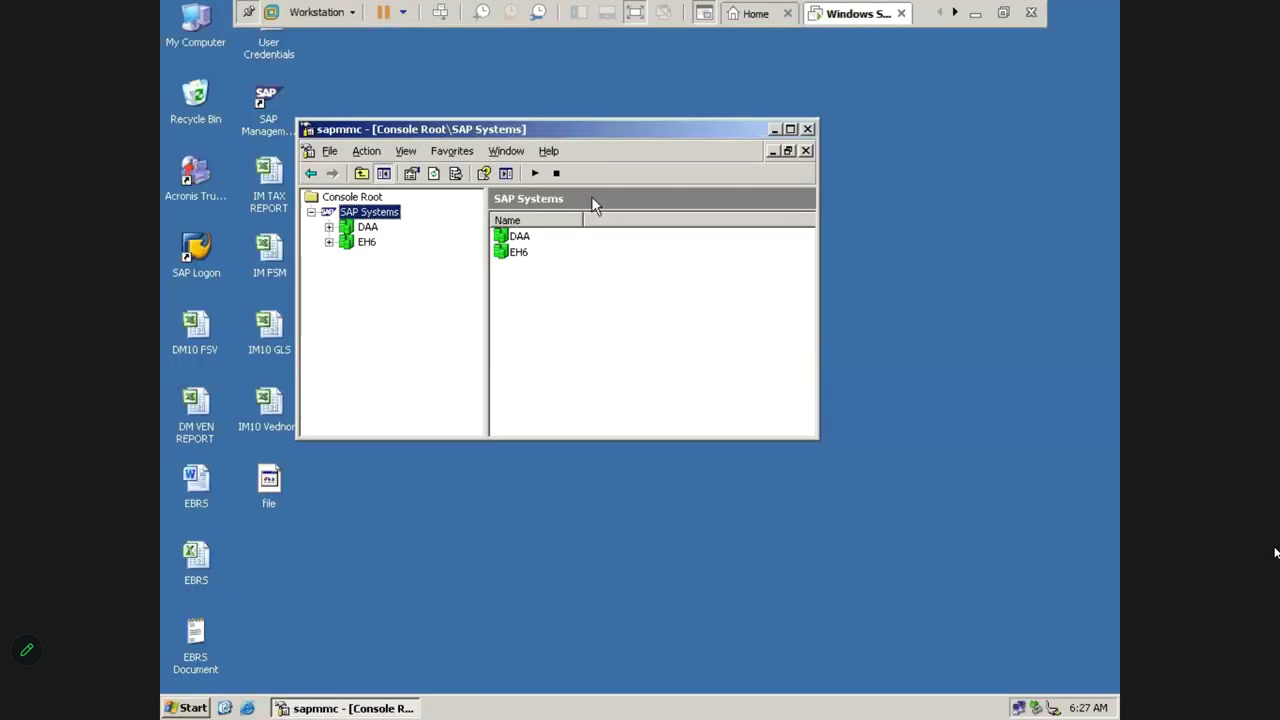
Log on to ECC 6.0 EHP6 IDES client 800 with the user name and password
double_click(207, 243)
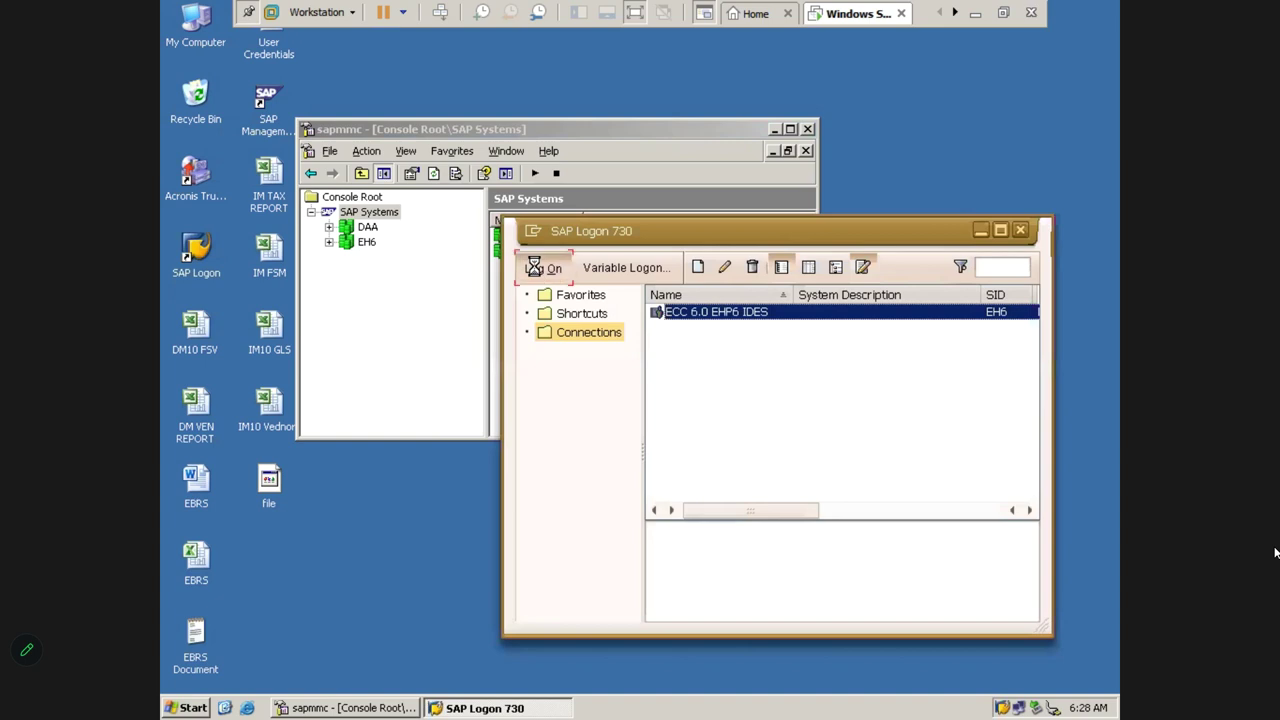
click(535, 268)
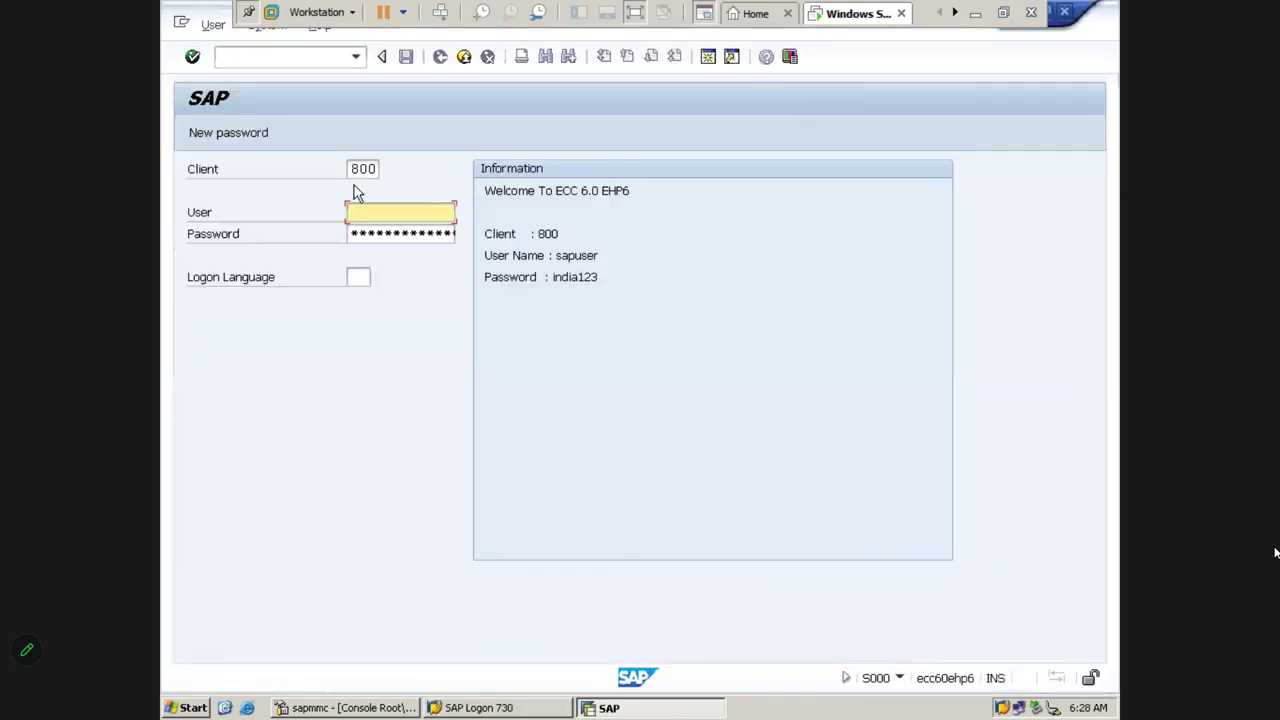
text(sapuser)
key(Tab)
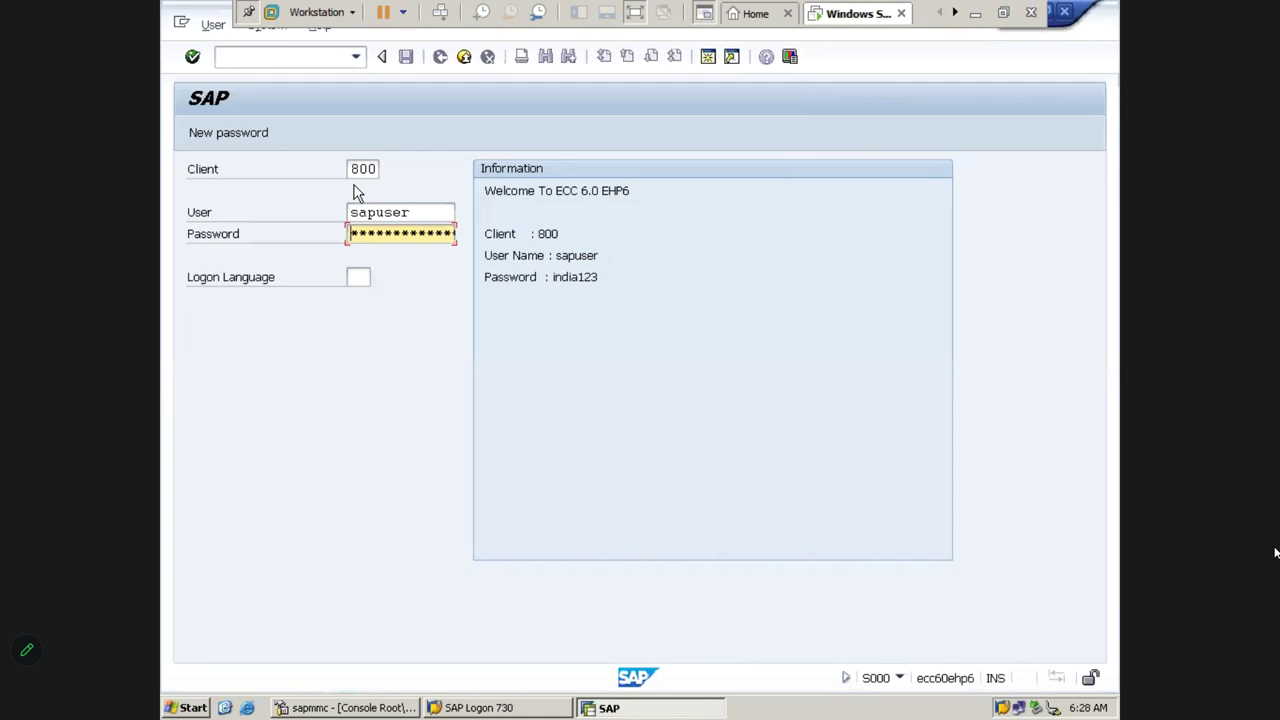
key(Return)
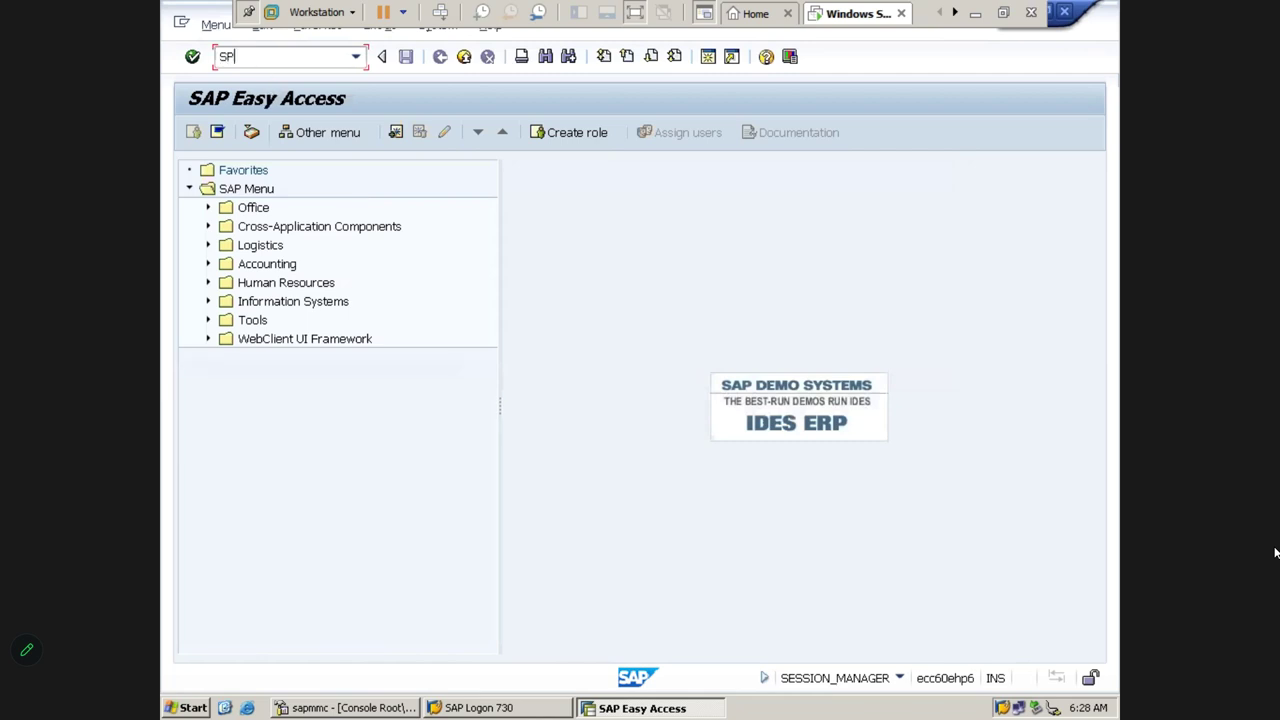
Run SPRO and open the SAP Reference IMG structure
key(Return)
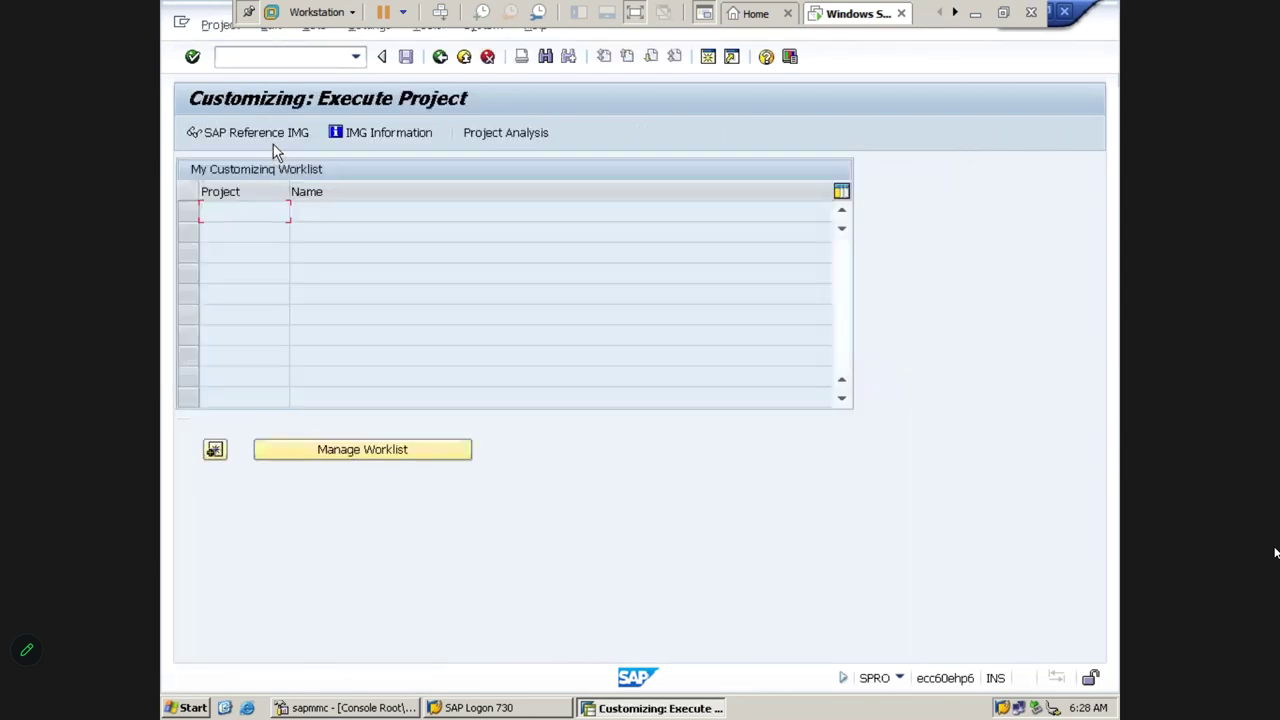
click(281, 141)
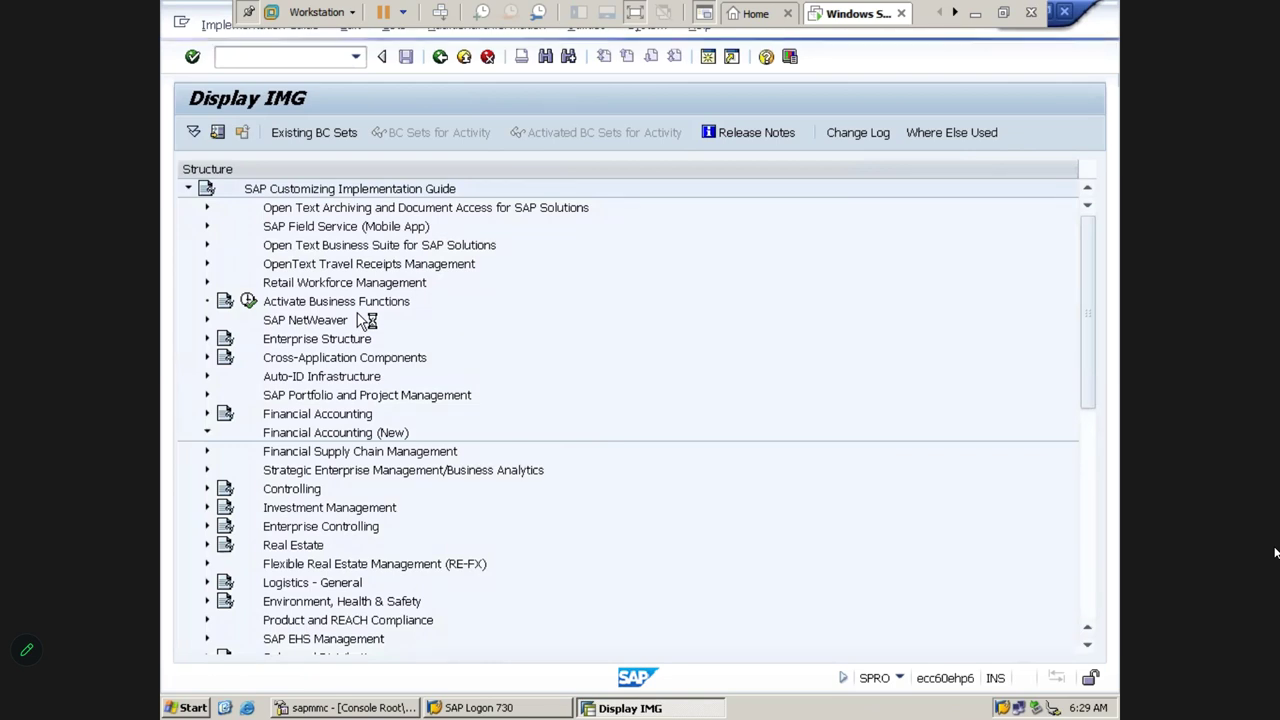
Expand Accounts Receivable/Payable > Business Transactions > Dunning > Basic Settings, reaching Define Dunning Areas
key(Down)
key(Down)
key(Down)
key(Down)
key(Up)
key(Right)
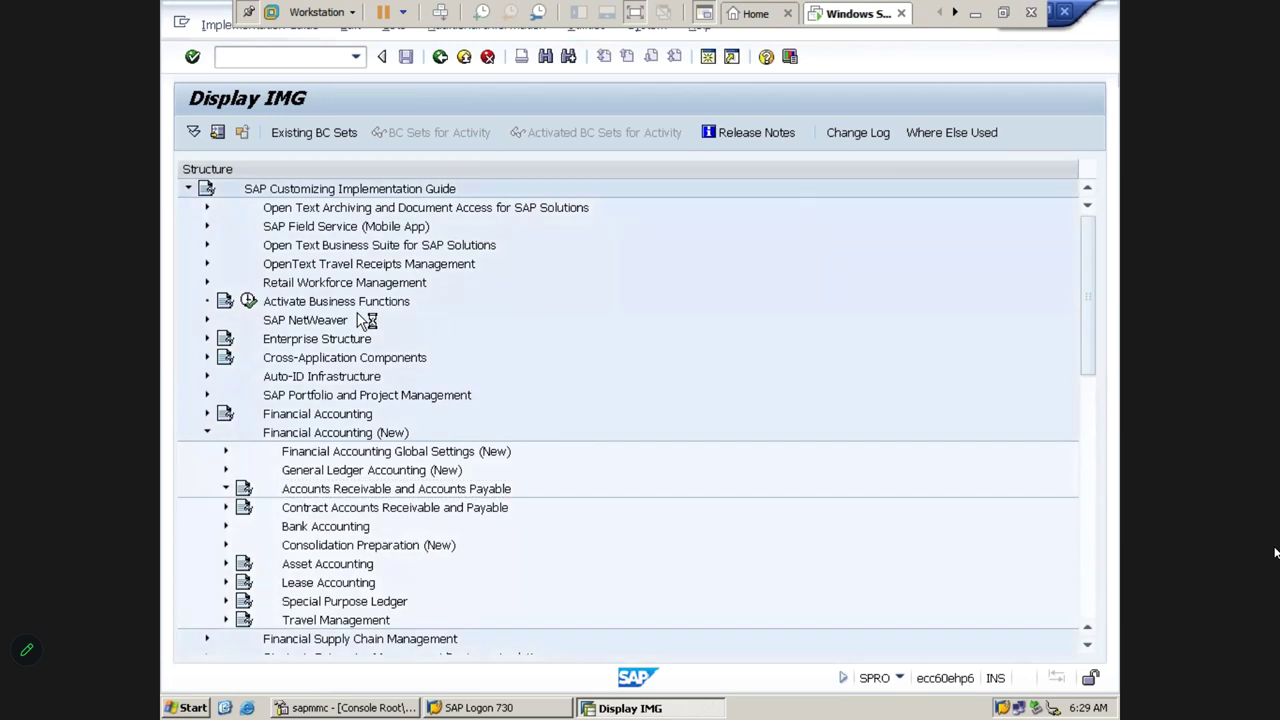
key(Down)
key(Down)
key(Down)
key(Right)
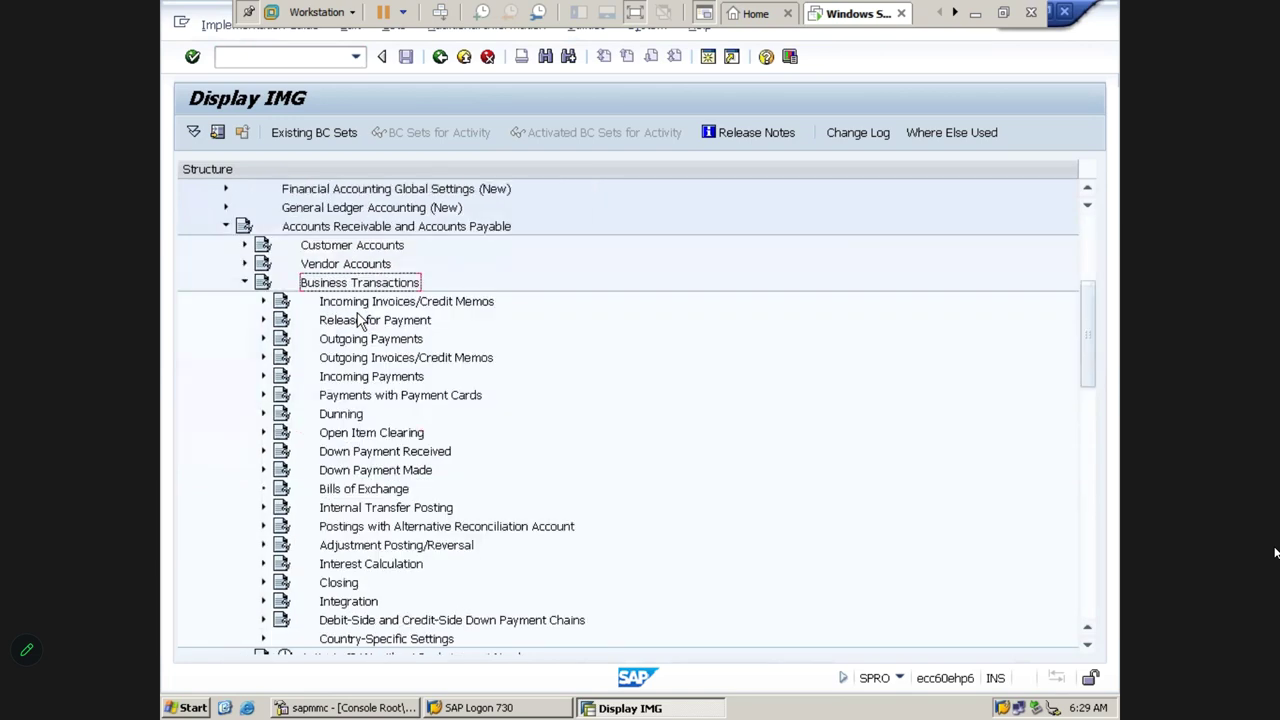
key(Down)
key(Down)
key(Down)
key(Down)
key(Down)
key(Down)
key(Down)
key(Right)
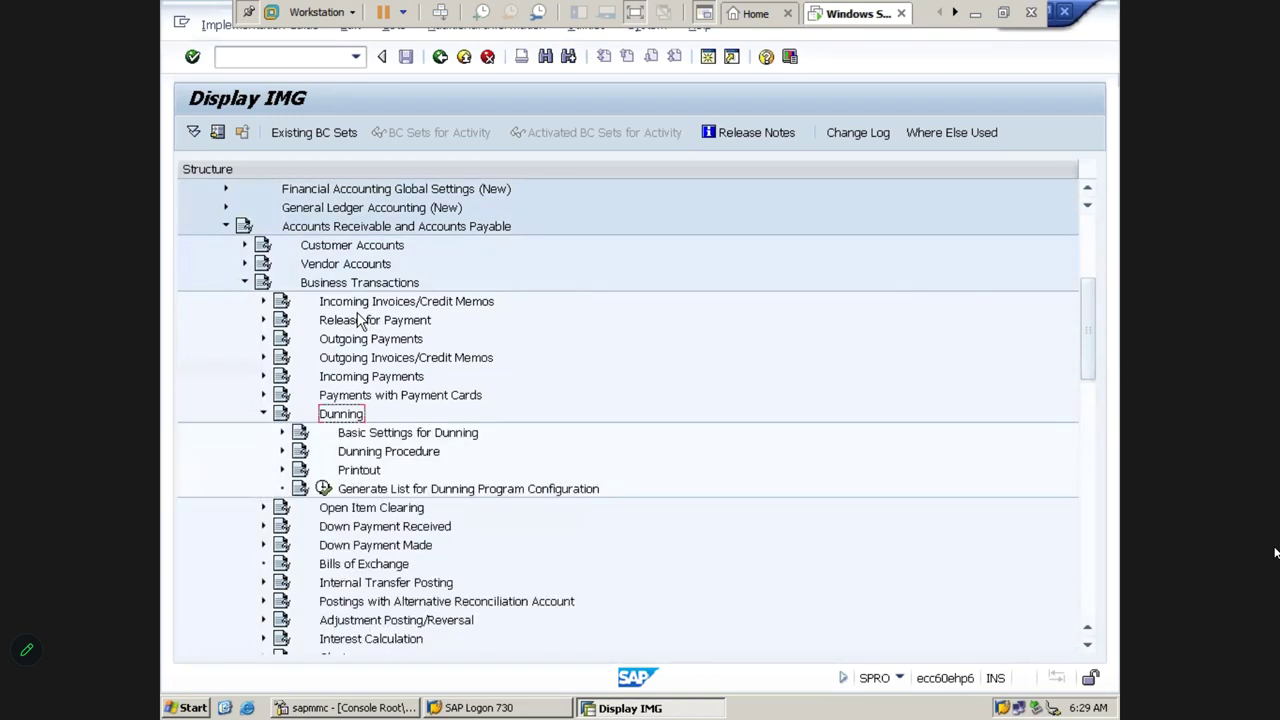
key(Down)
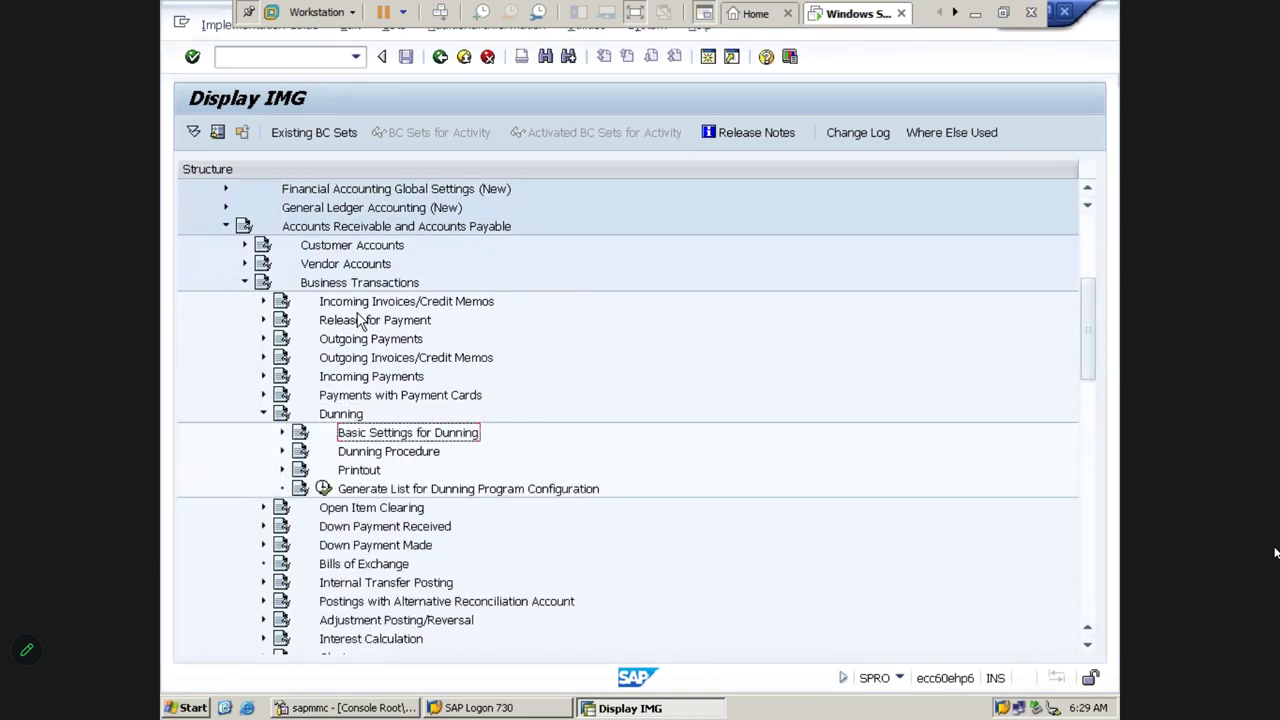
key(Right)
key(Down)
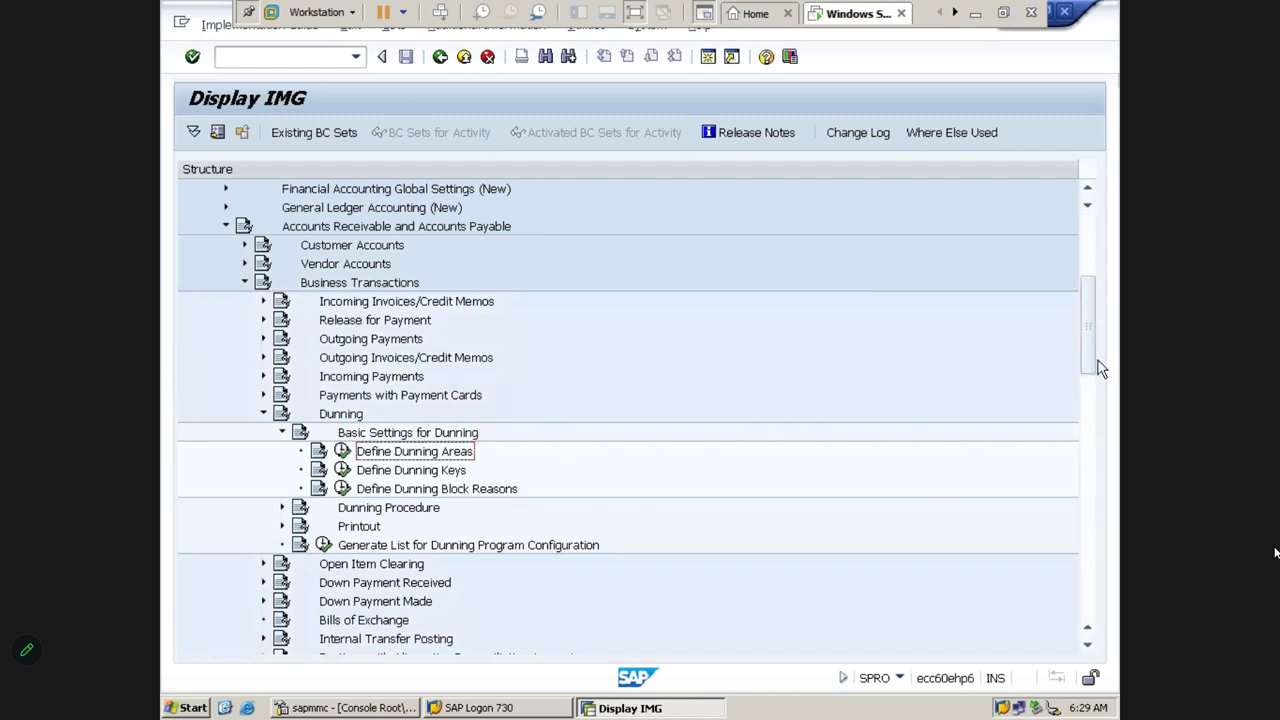
scroll(1097, 353, up, 1)
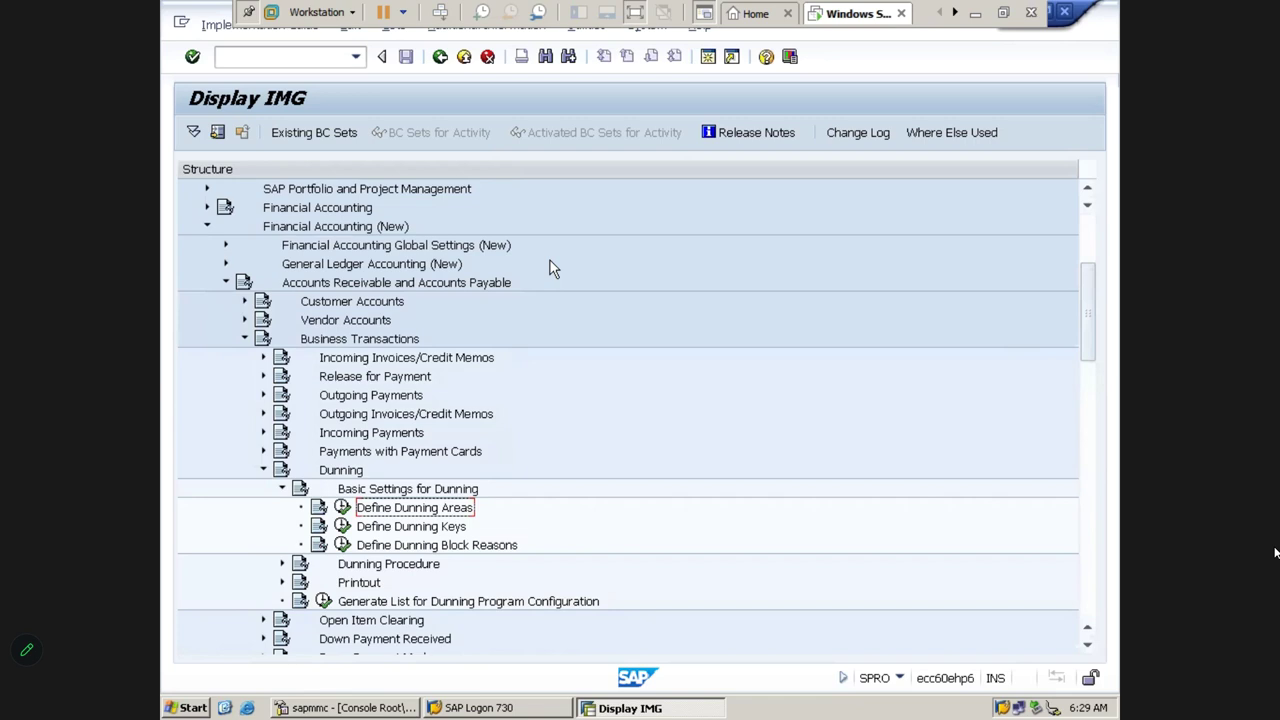
Execute Define Dunning Areas to show the 163-entry Dunning Areas overview
click(324, 230)
click(330, 285)
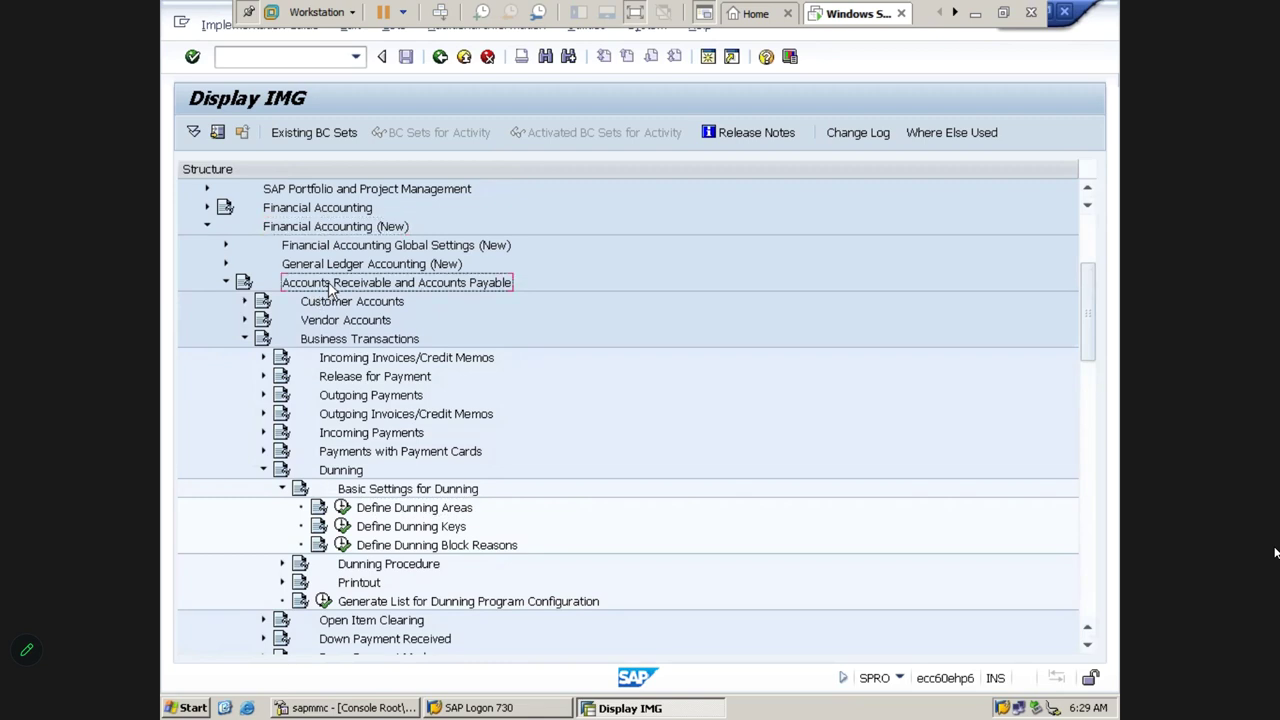
click(317, 341)
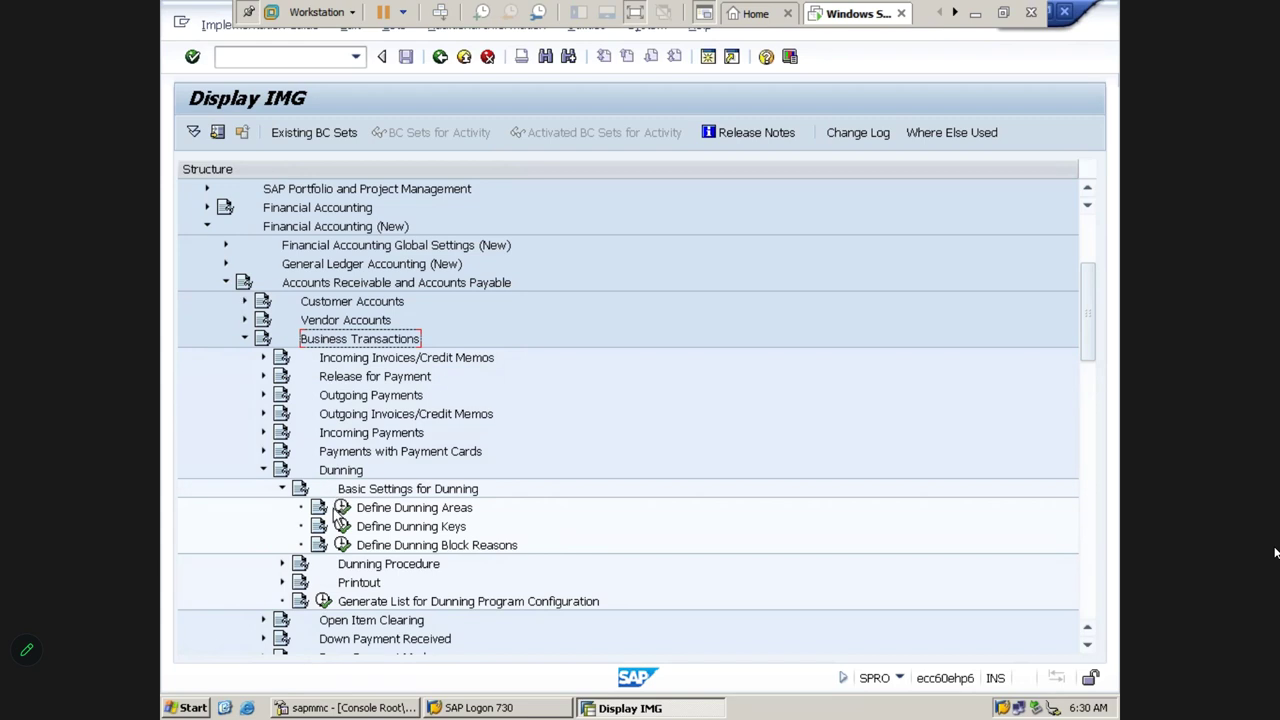
click(342, 508)
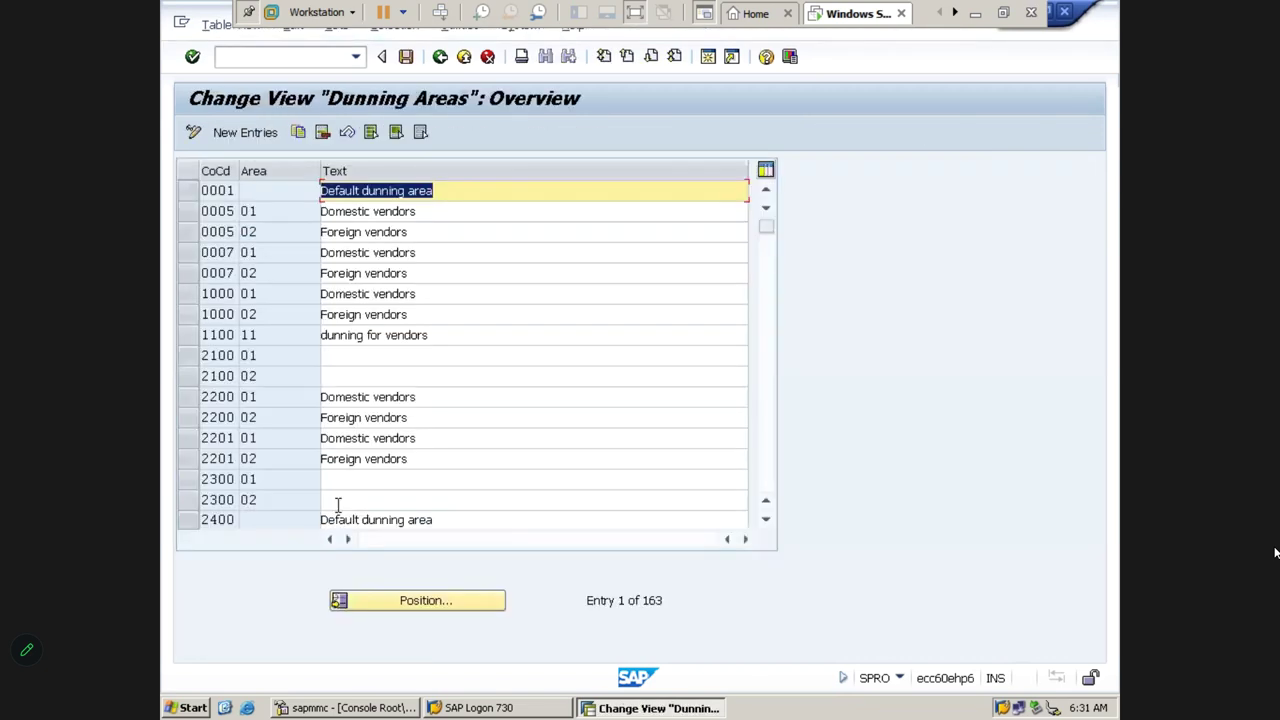
Start a new dunning area entry for company code IM10
click(250, 138)
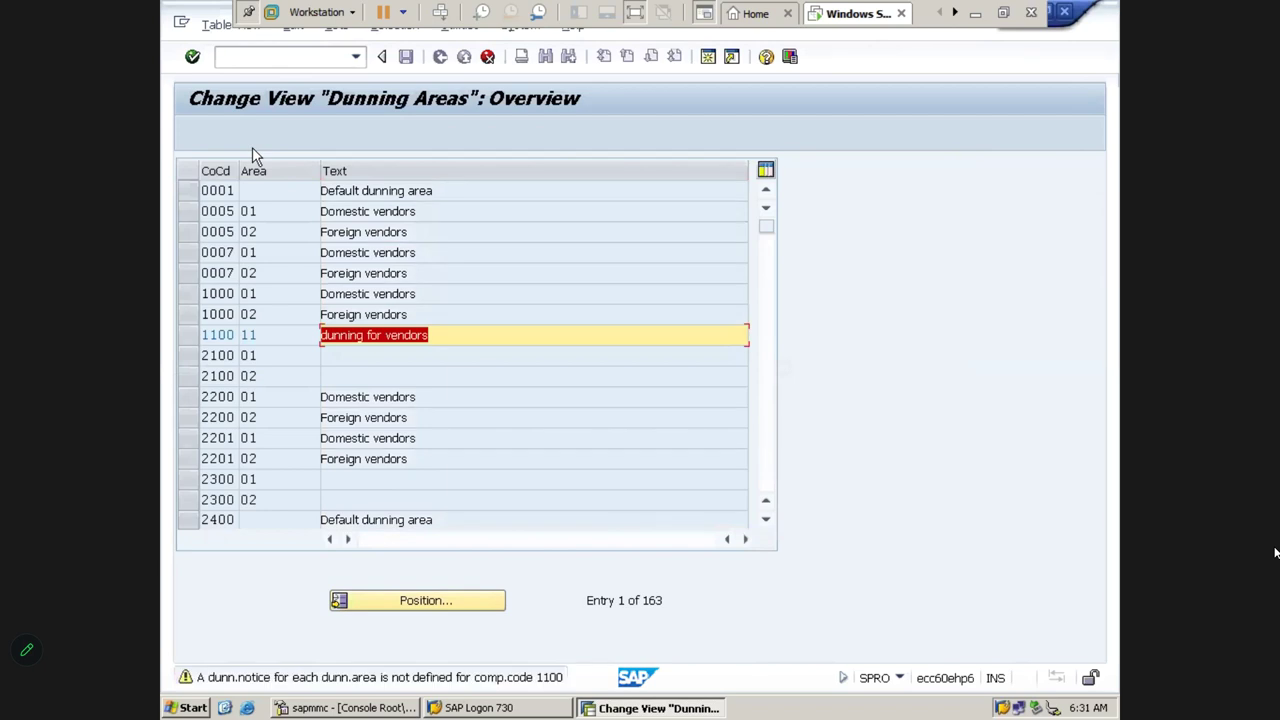
key(Return)
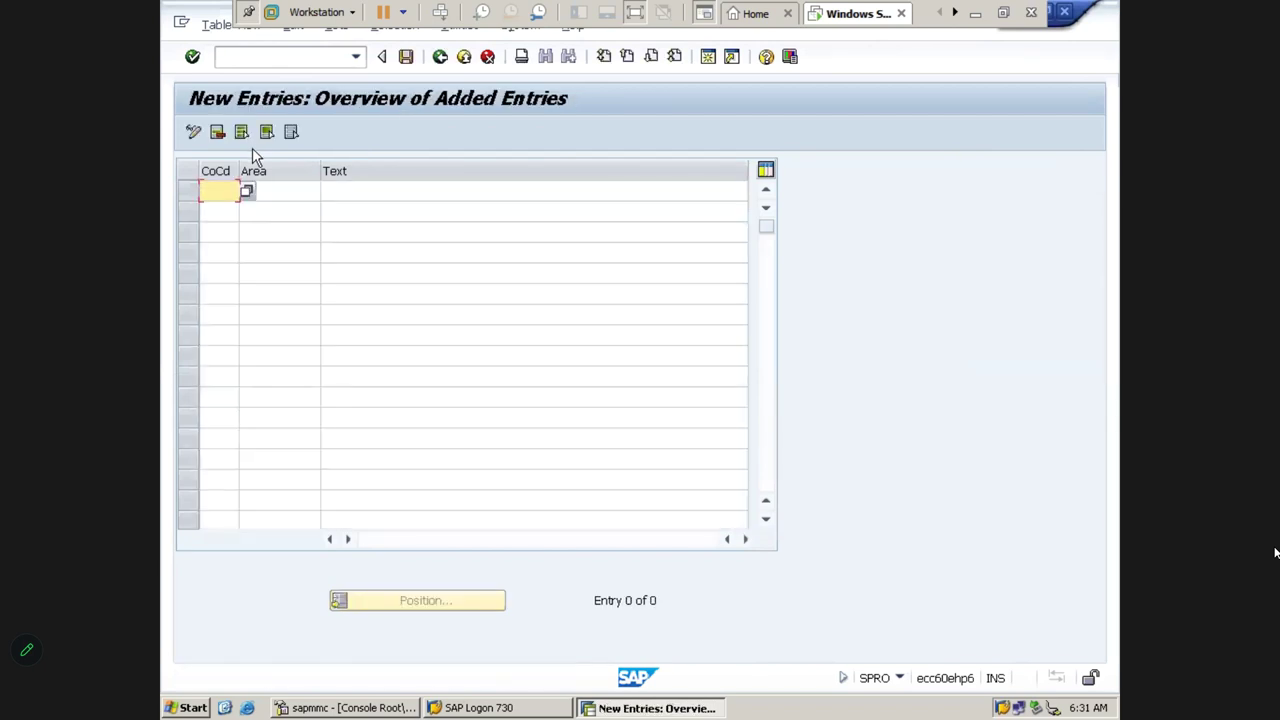
drag(239, 175, 272, 177)
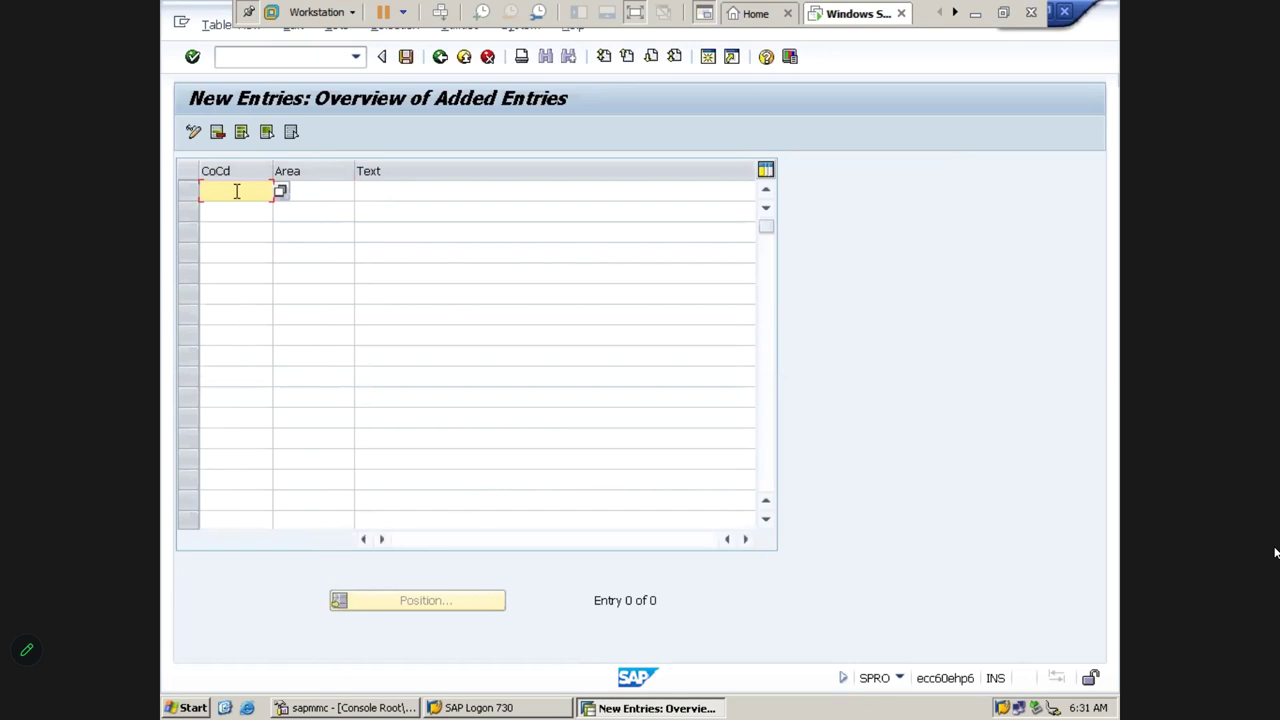
text(IM10)
key(Tab)
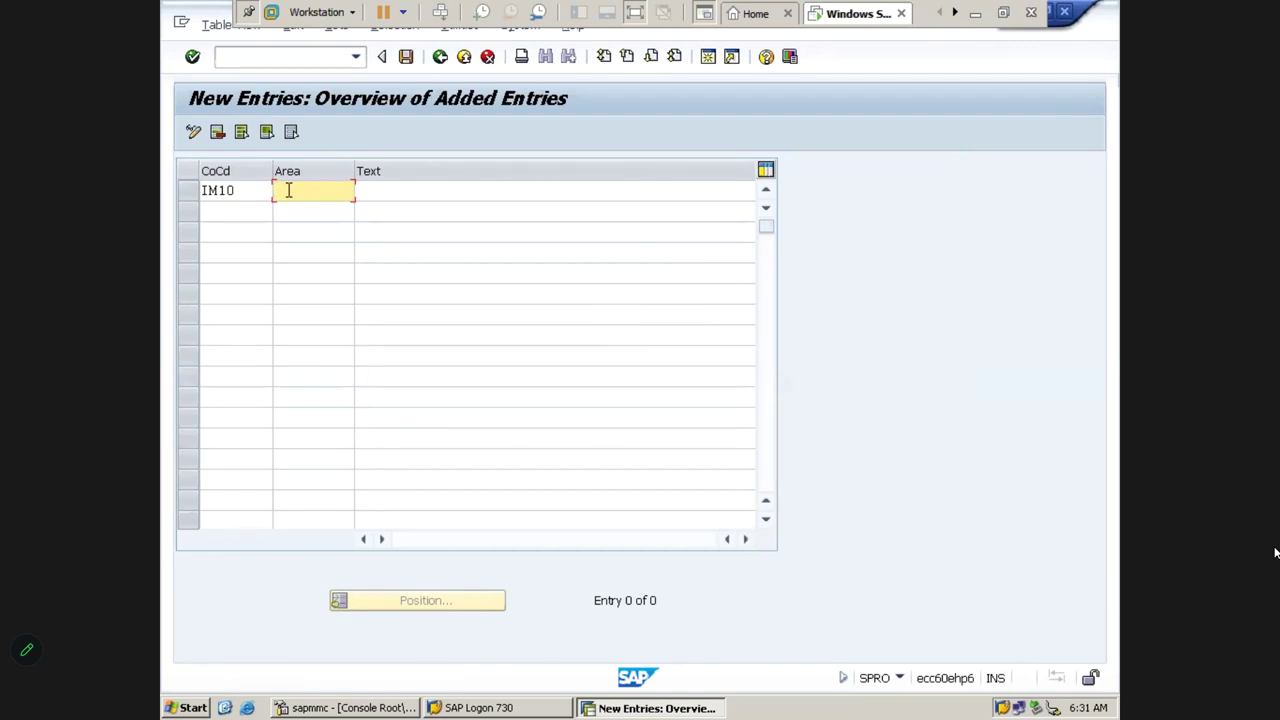
Give it area IA with text 'IM Dunning Area' and confirm the warnings
text(IM)
key(BackSpace)
key(BackSpace)
text(IA)
key(Tab)
text(IM dU)
key(BackSpace)
key(BackSpace)
text(Dunning Area)
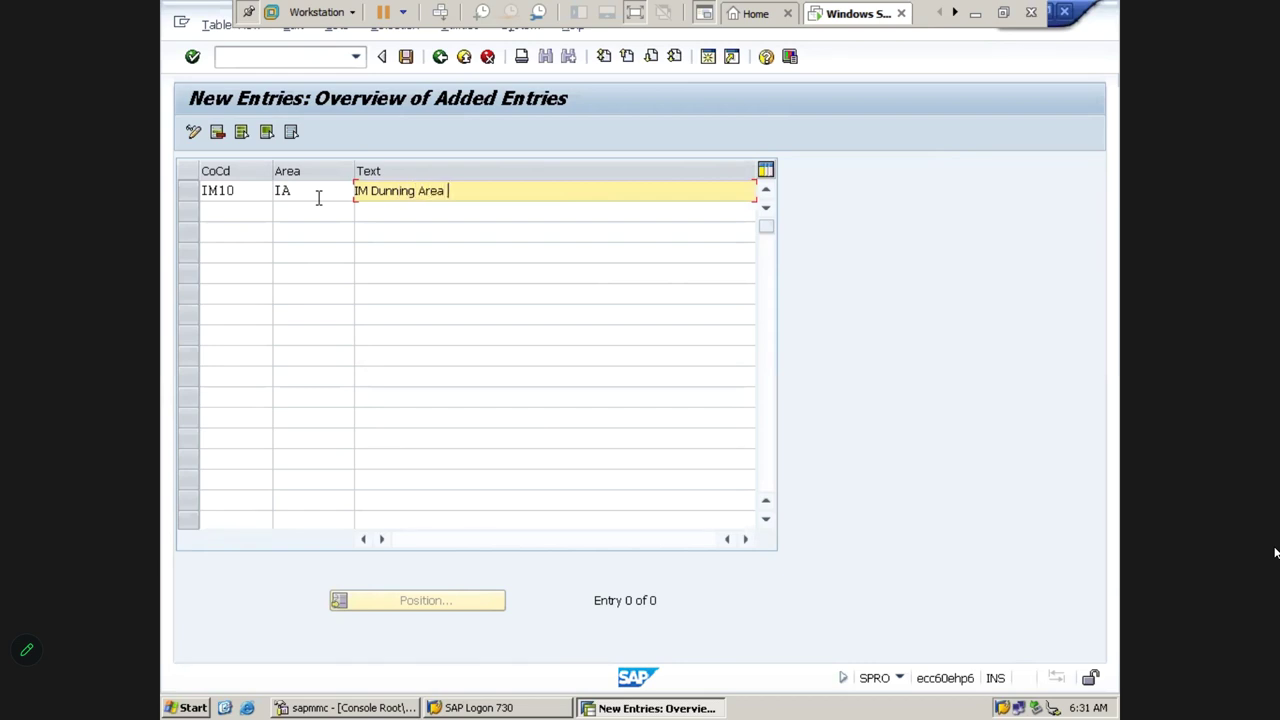
key(Return)
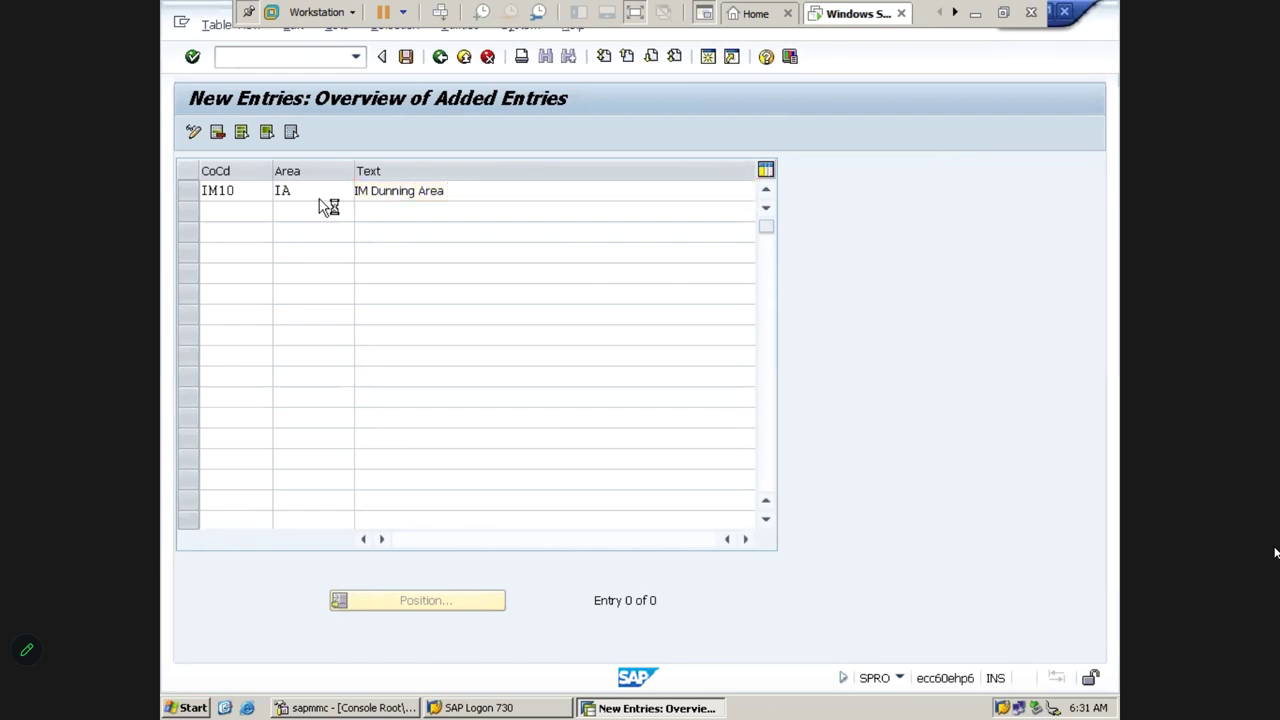
key(Return)
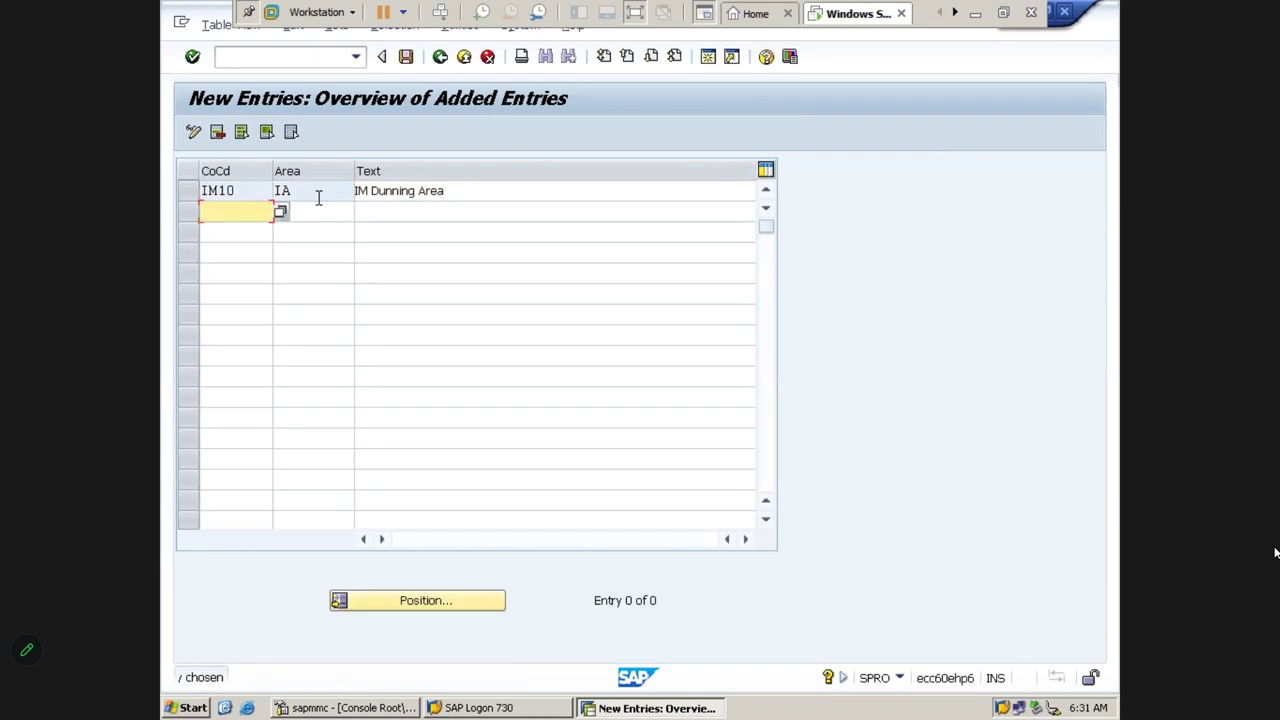
Save the entry to a customizing request and go back to the IMG tree
click(406, 57)
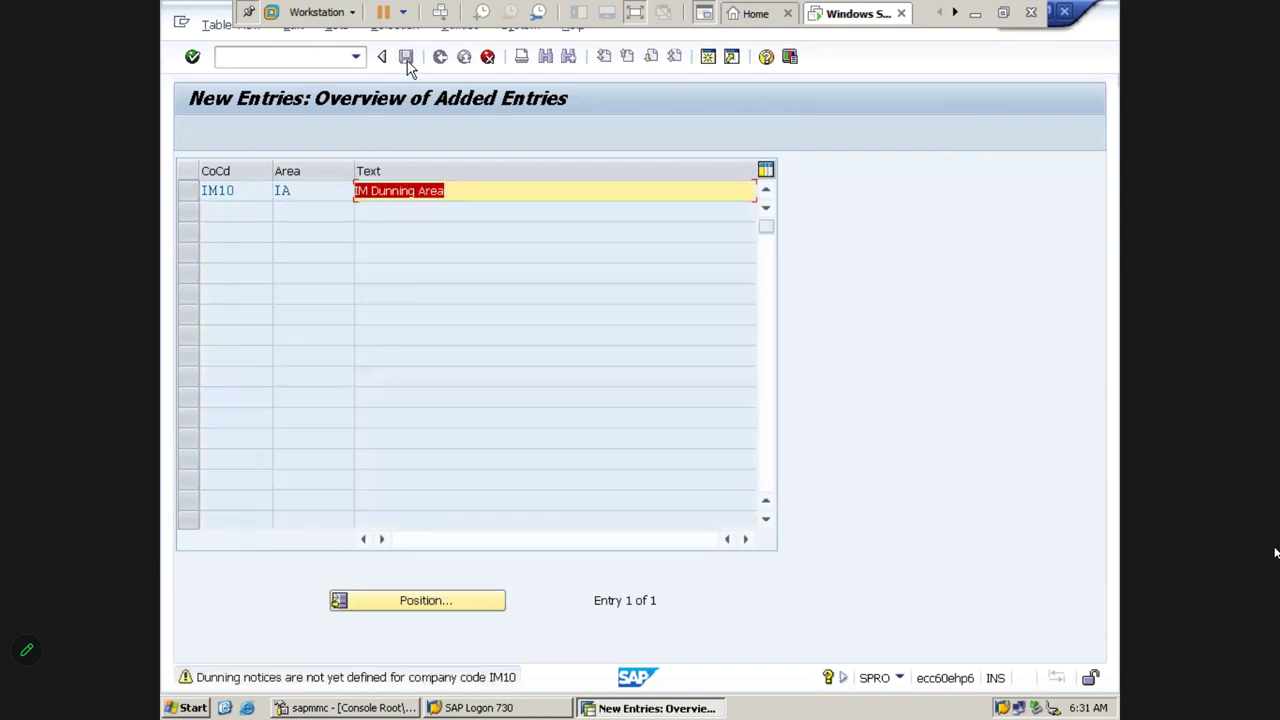
click(406, 57)
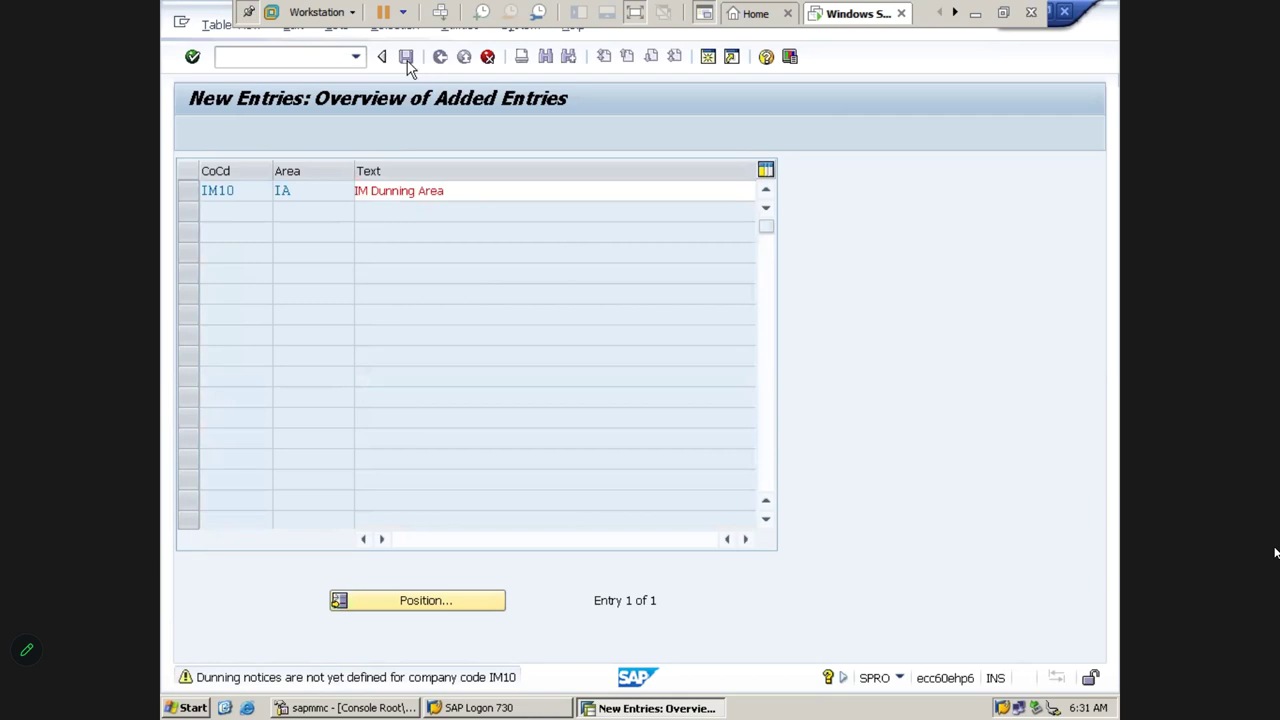
click(406, 57)
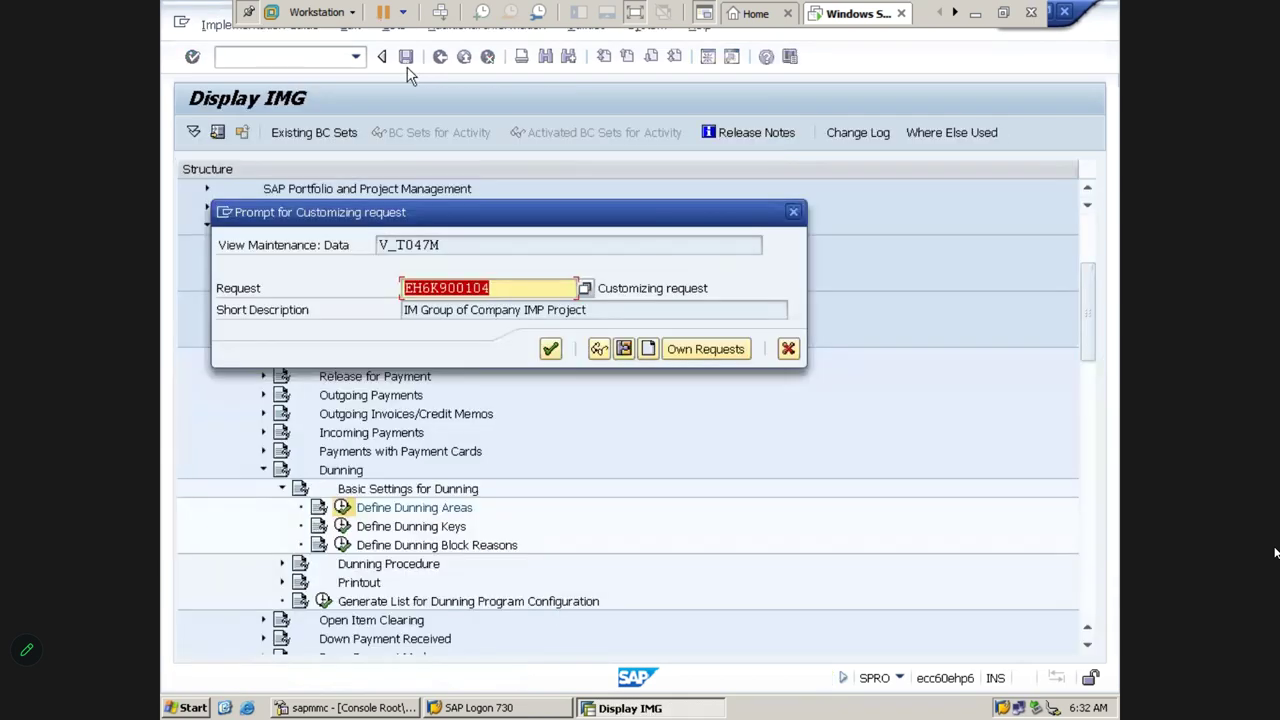
click(549, 349)
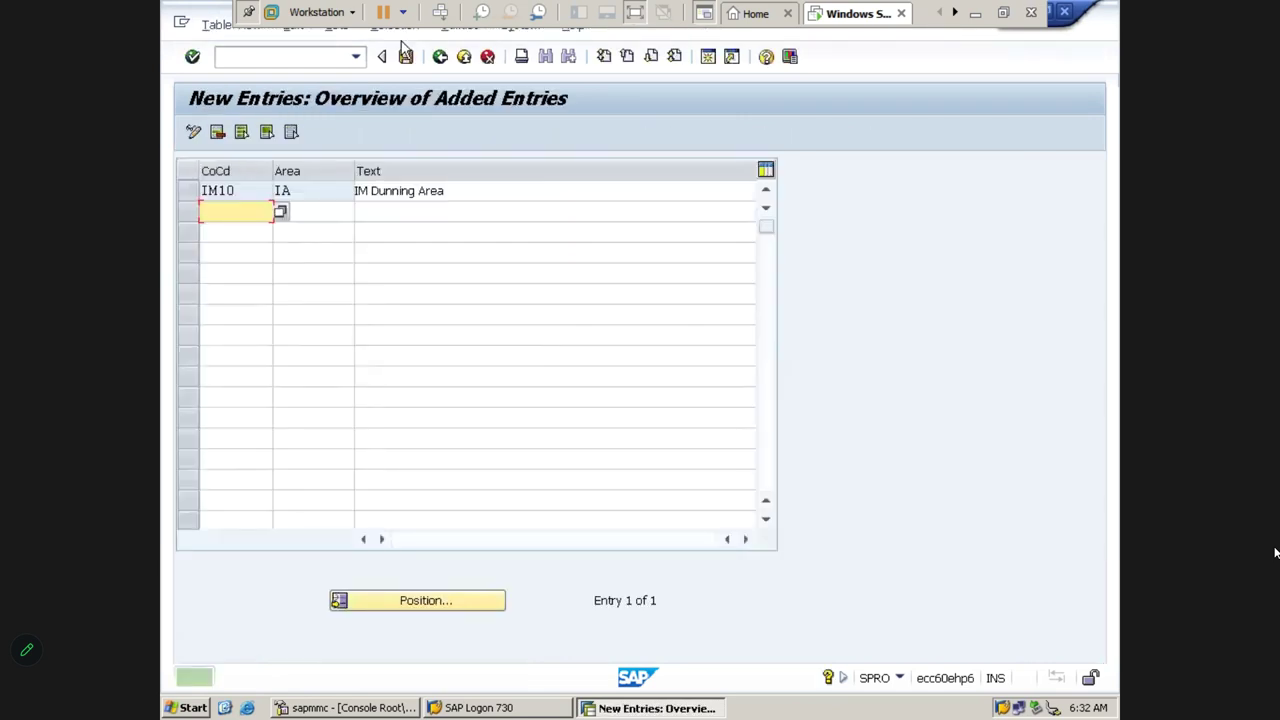
click(439, 58)
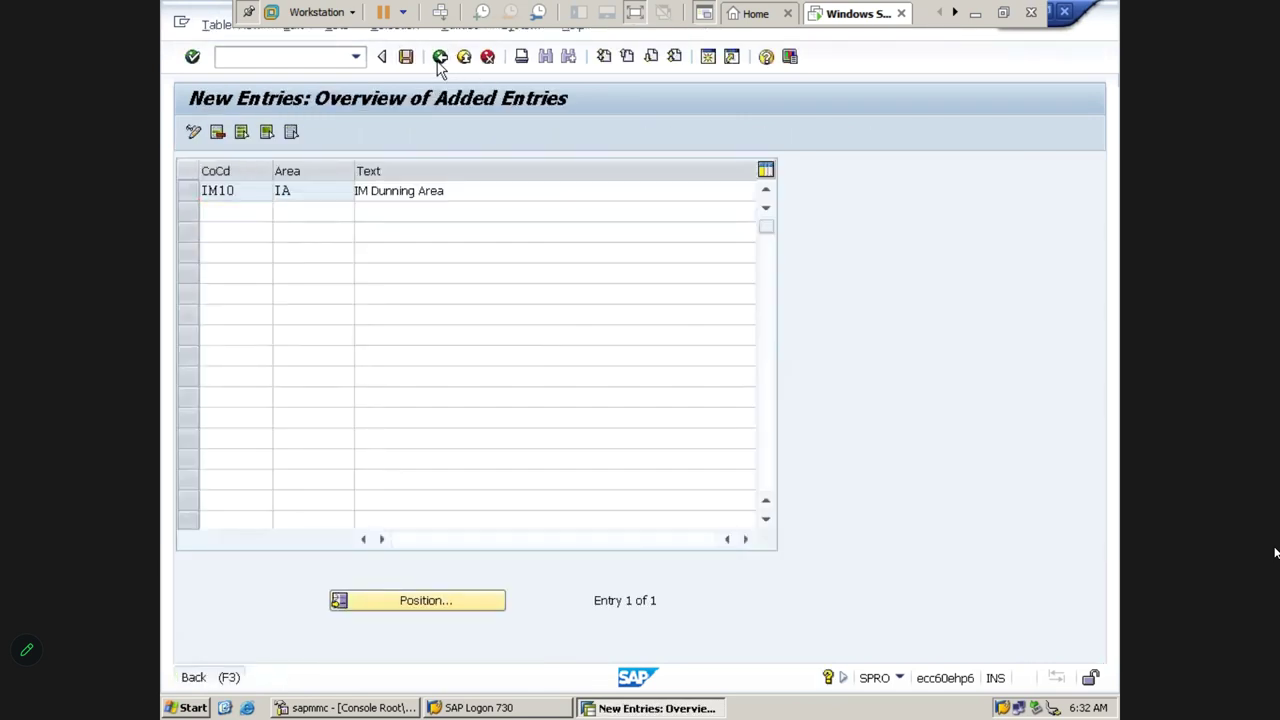
click(439, 58)
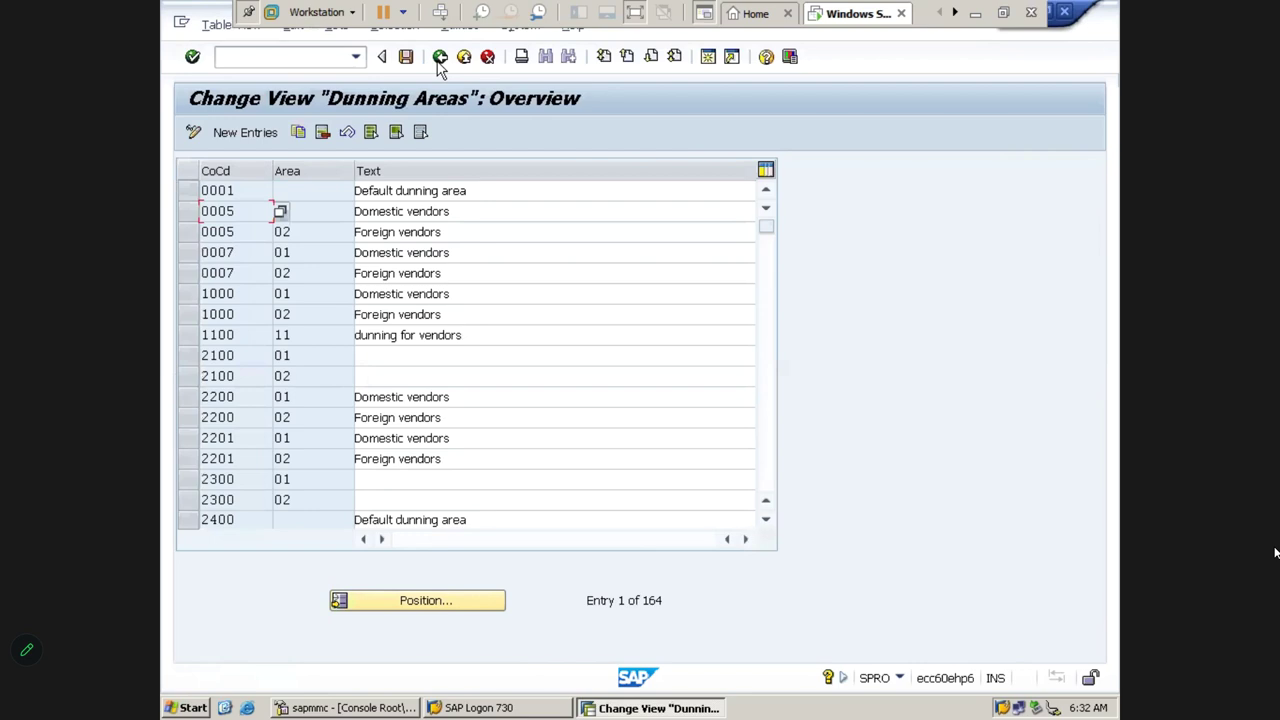
click(438, 58)
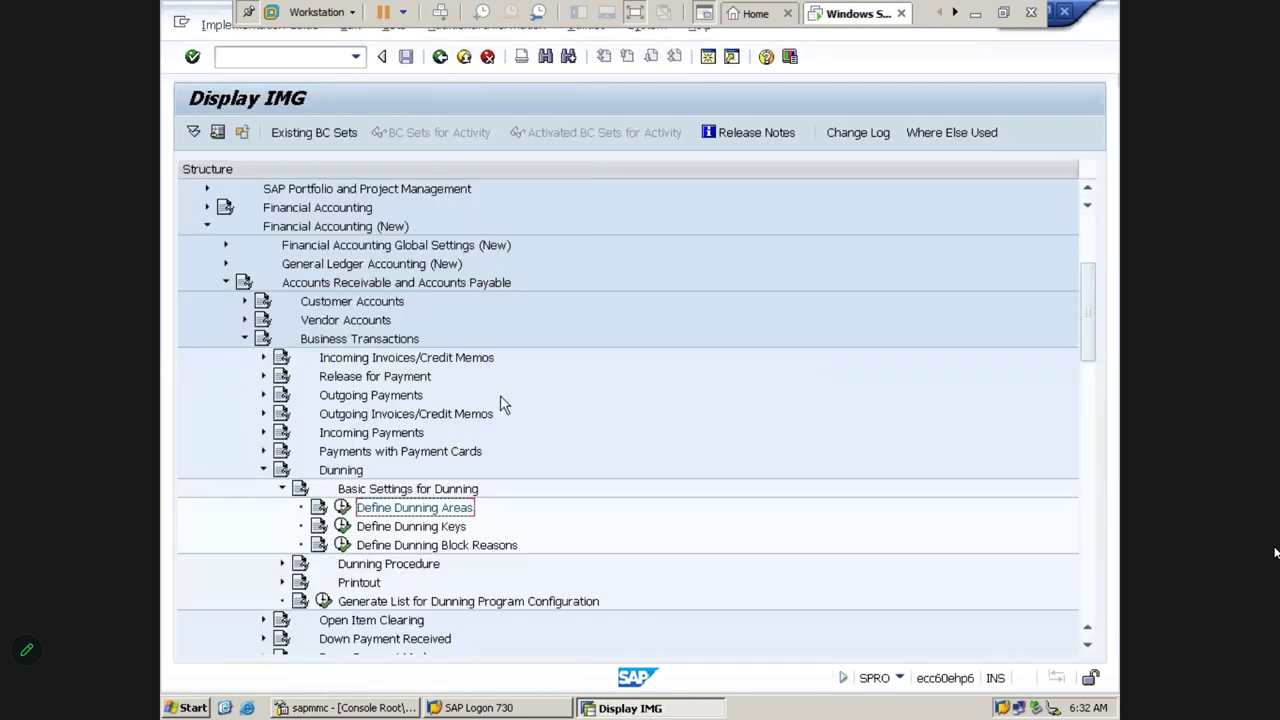
Open the BMDP procedure under Define Dunning Procedures, then minimize SAP to show Excel
key(Left)
key(Left)
key(Up)
key(Down)
key(Down)
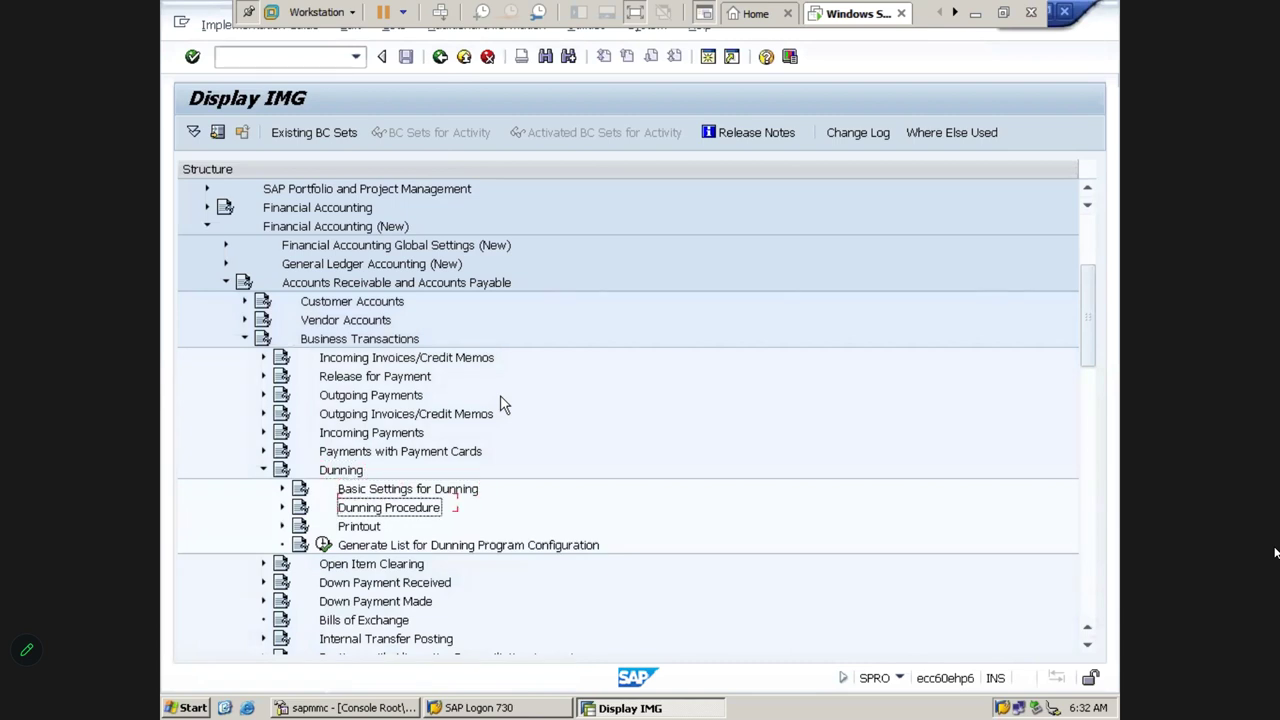
key(Right)
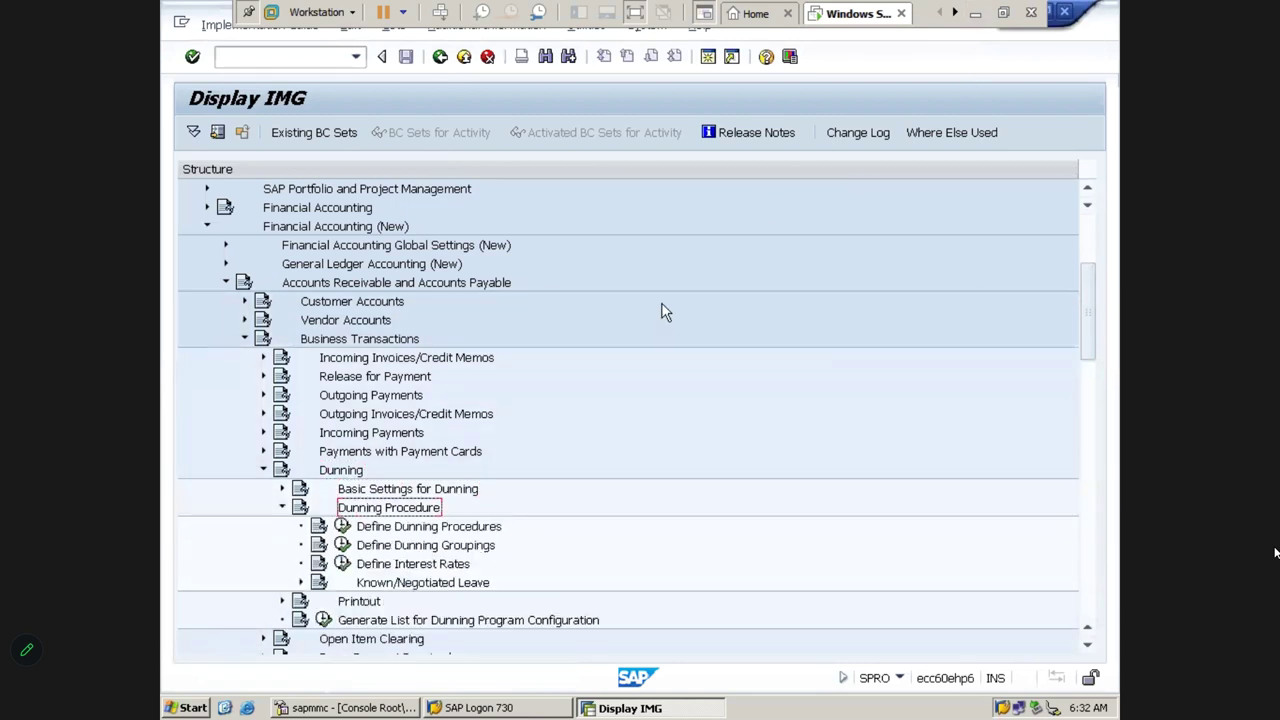
click(342, 527)
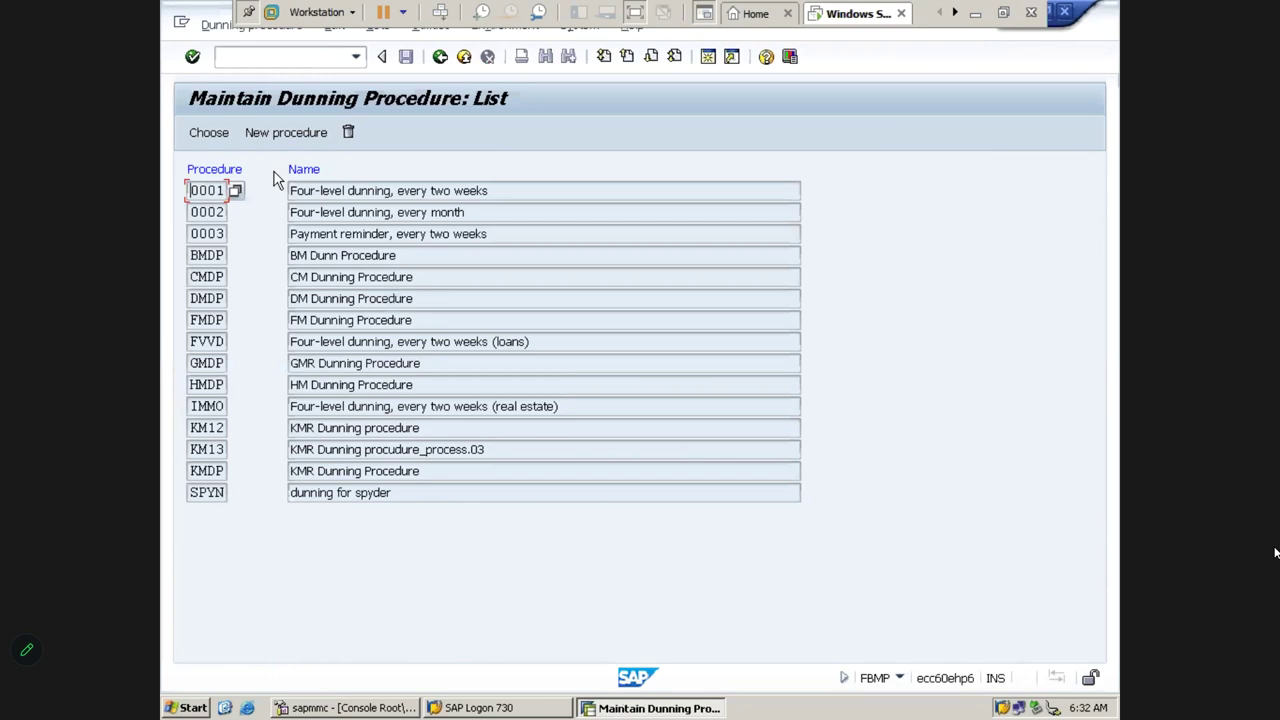
double_click(208, 255)
click(976, 17)
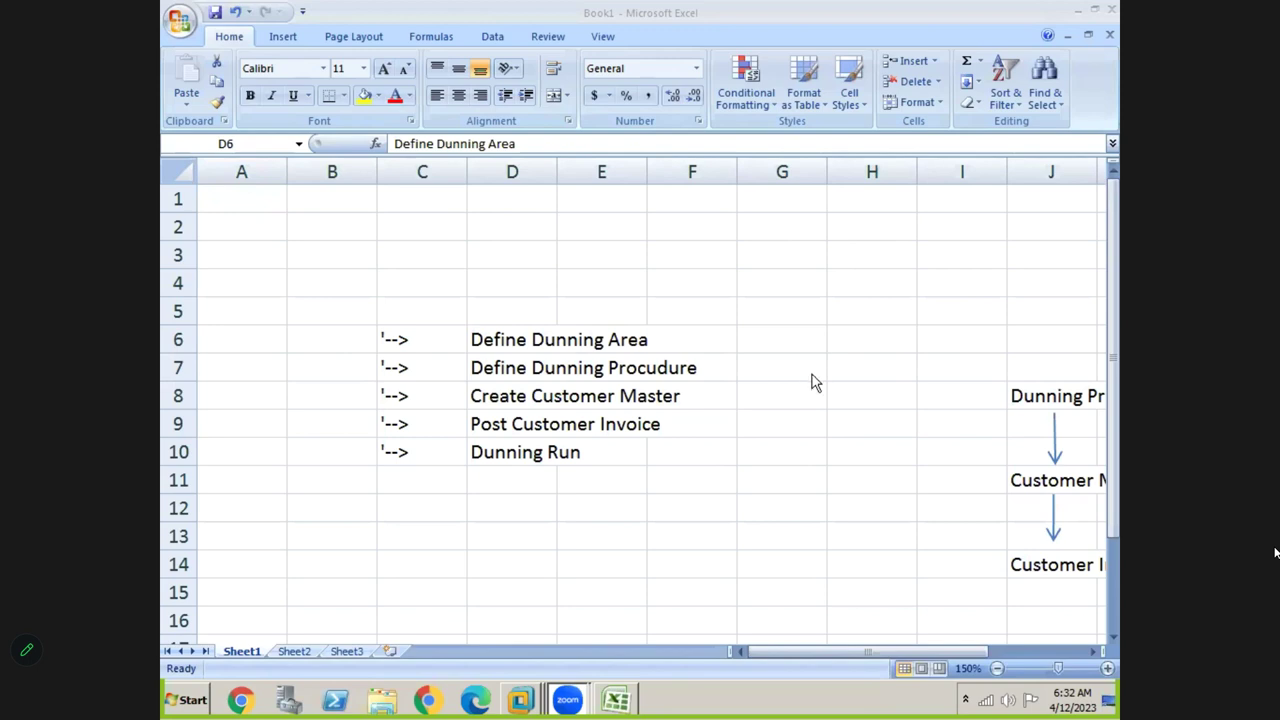
Return from Excel to SAP's BMDP dunning procedure overview with Alt+Tab
key(alt+Tab)
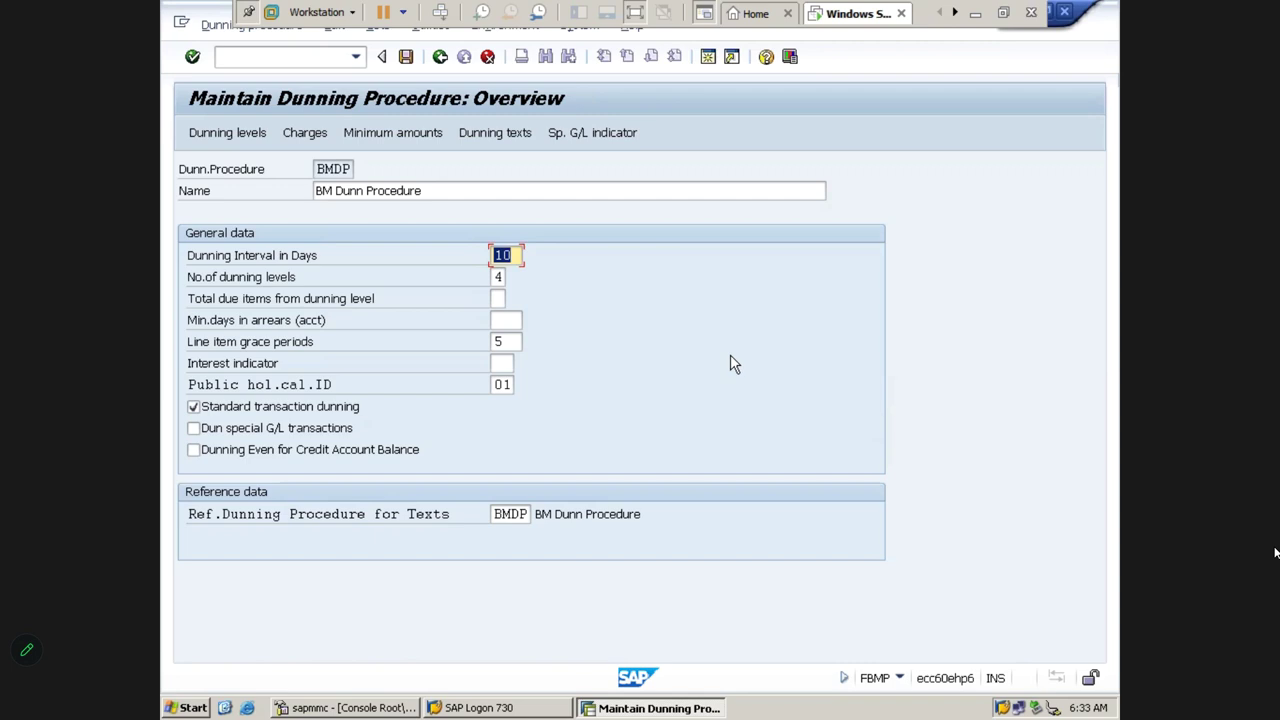
Back out of BMDP to the Display IMG tree, then minimize SAP to reveal Excel
click(441, 57)
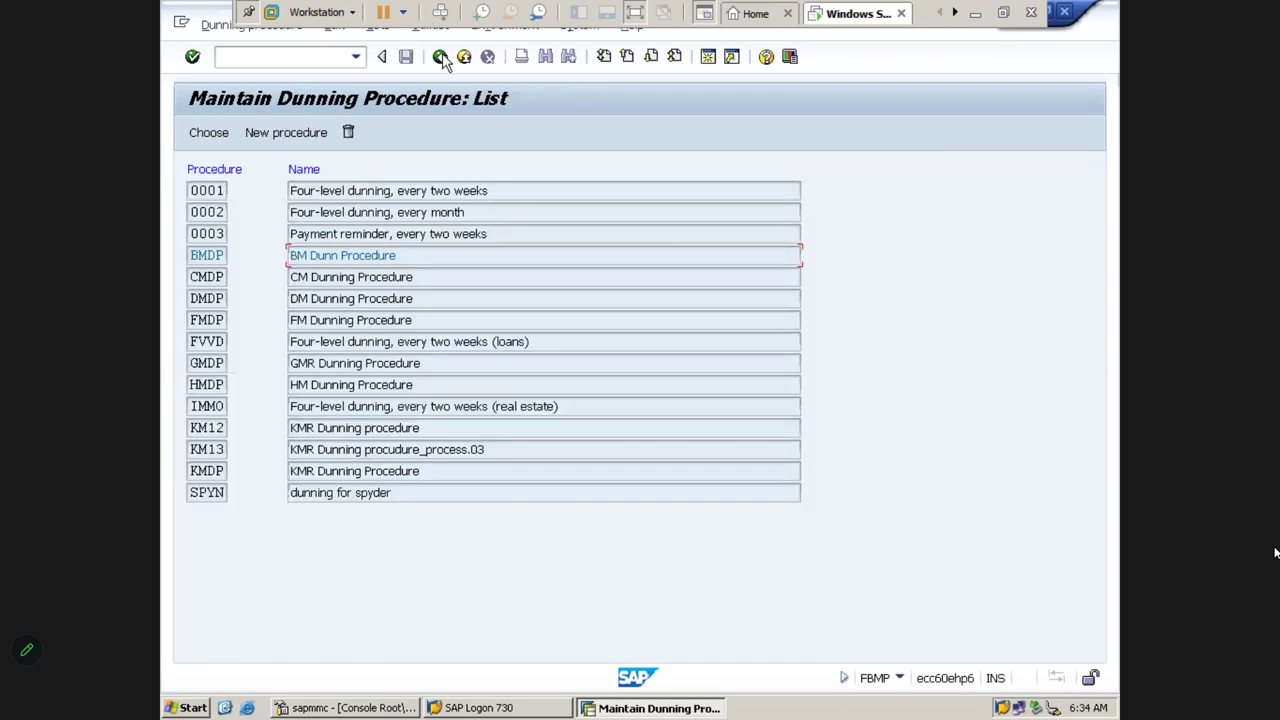
click(441, 57)
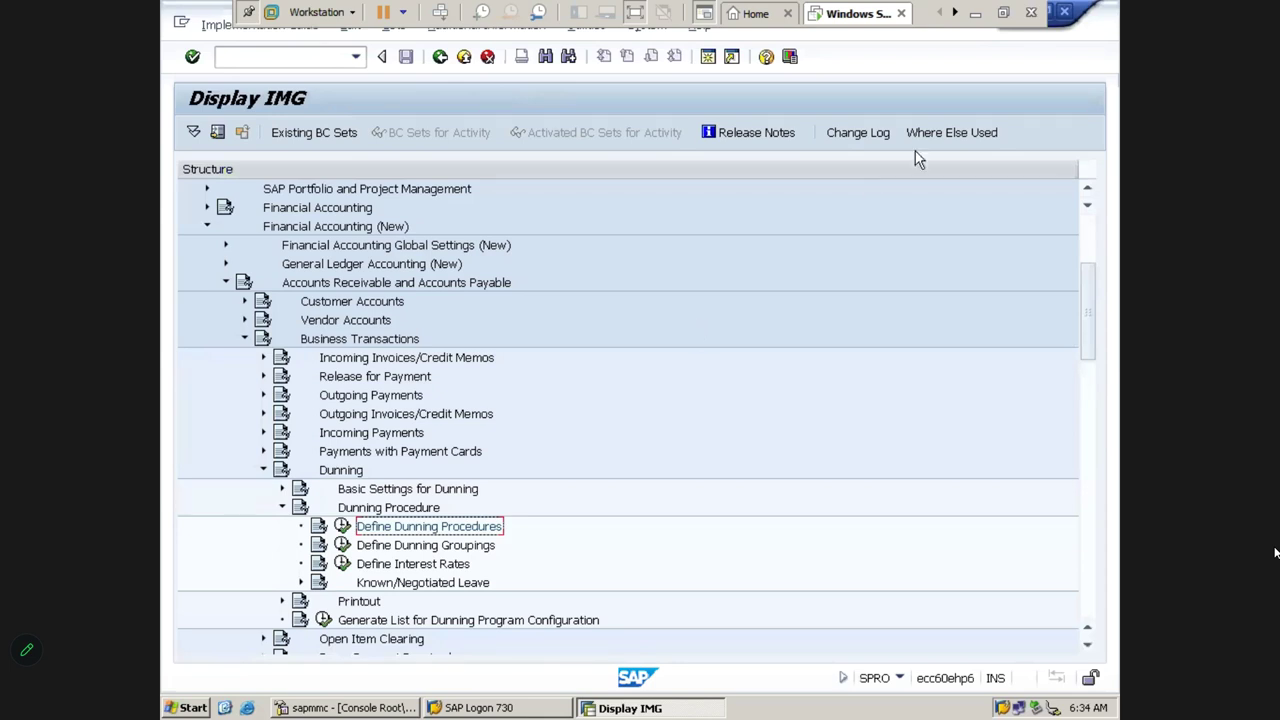
click(975, 16)
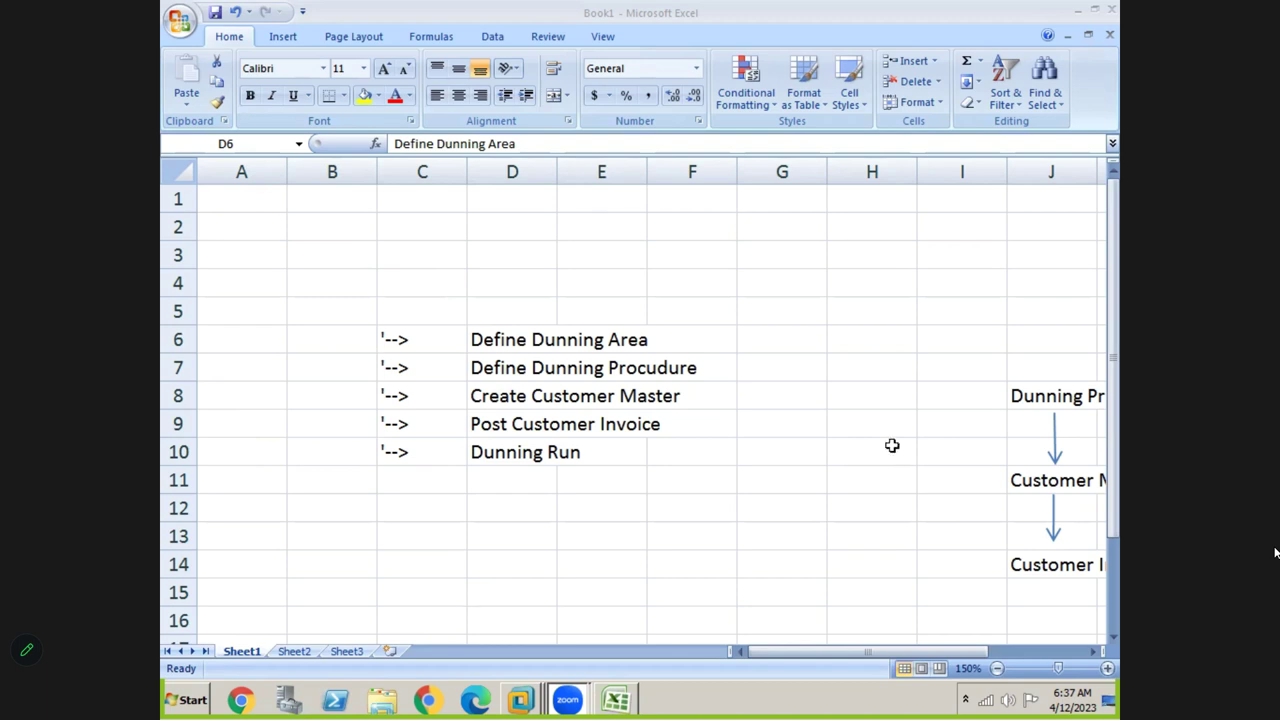
Move the sheet right to columns H–Q so the Dunning Procedure to Dunning Run flow shows
click(835, 281)
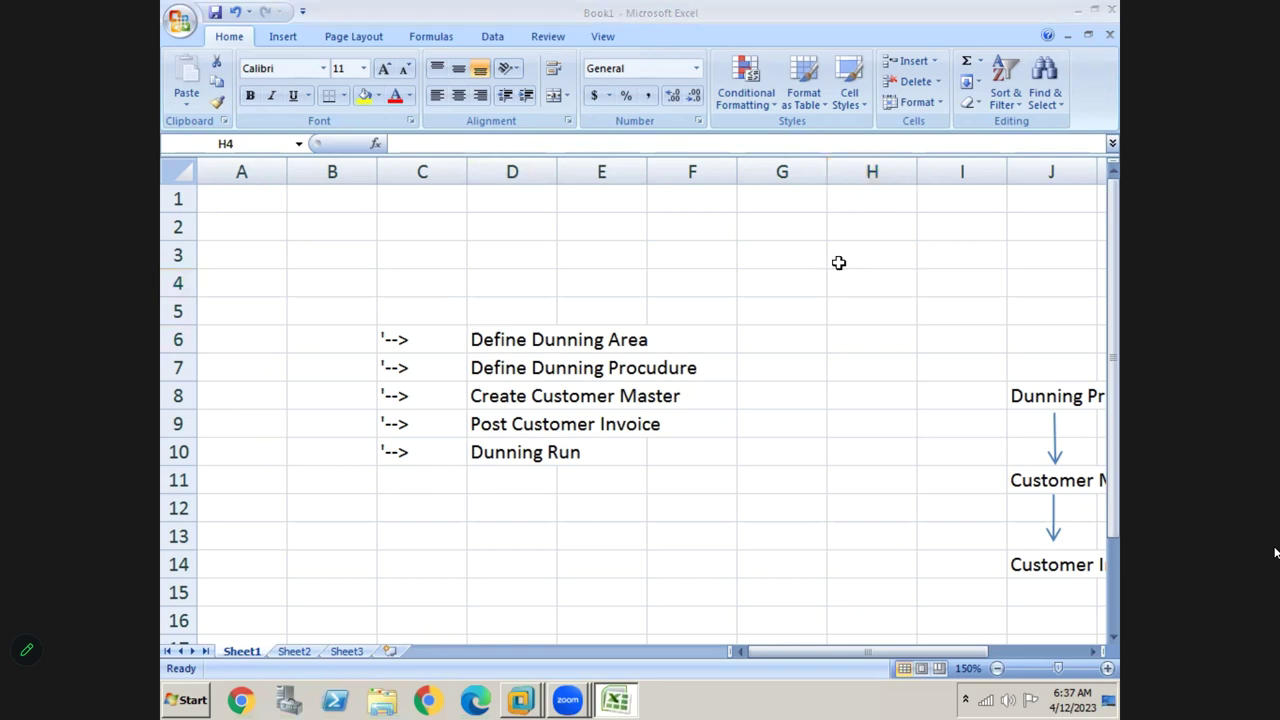
click(580, 480)
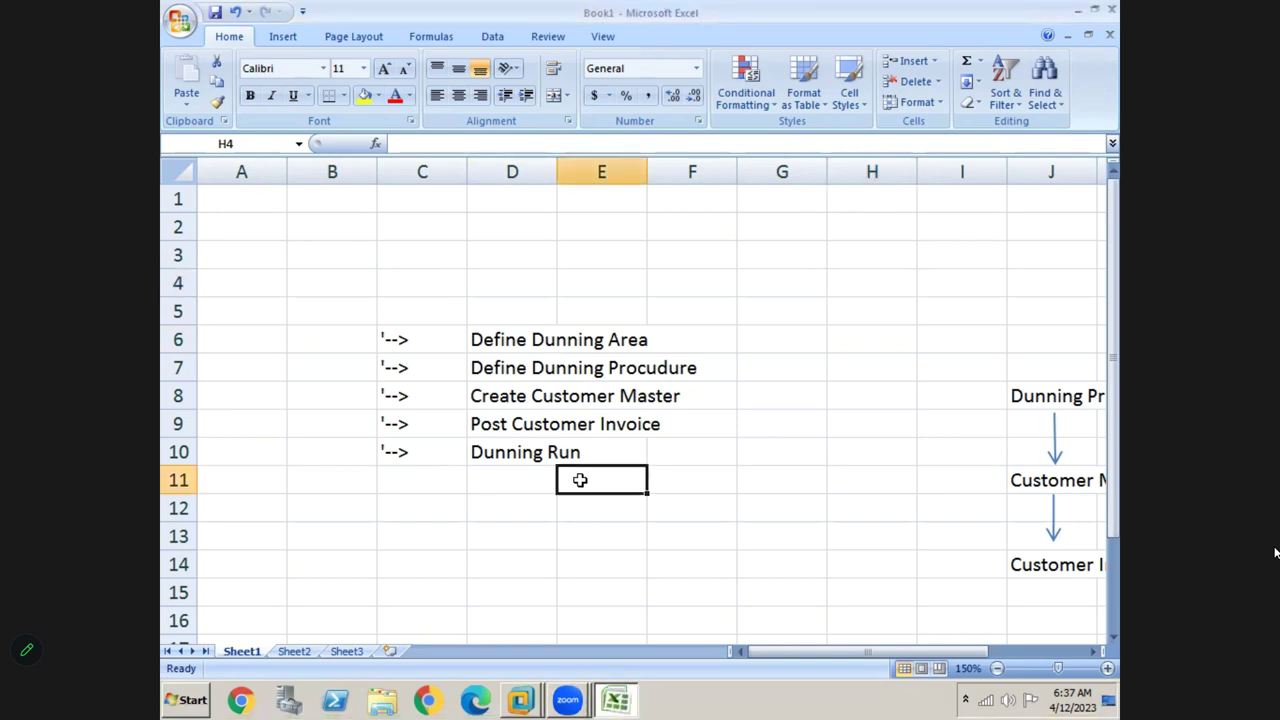
key(Right)
key(Right)
key(Right)
key(Right)
key(Right)
key(Right)
key(Right)
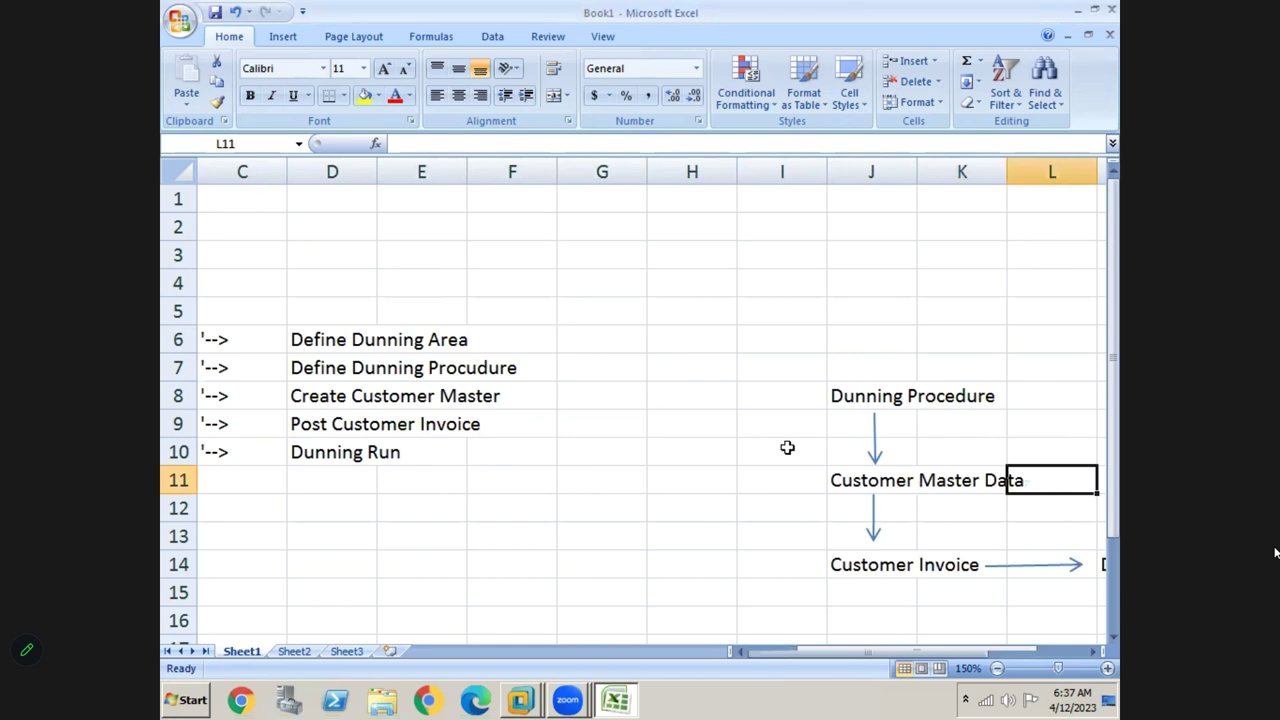
click(848, 402)
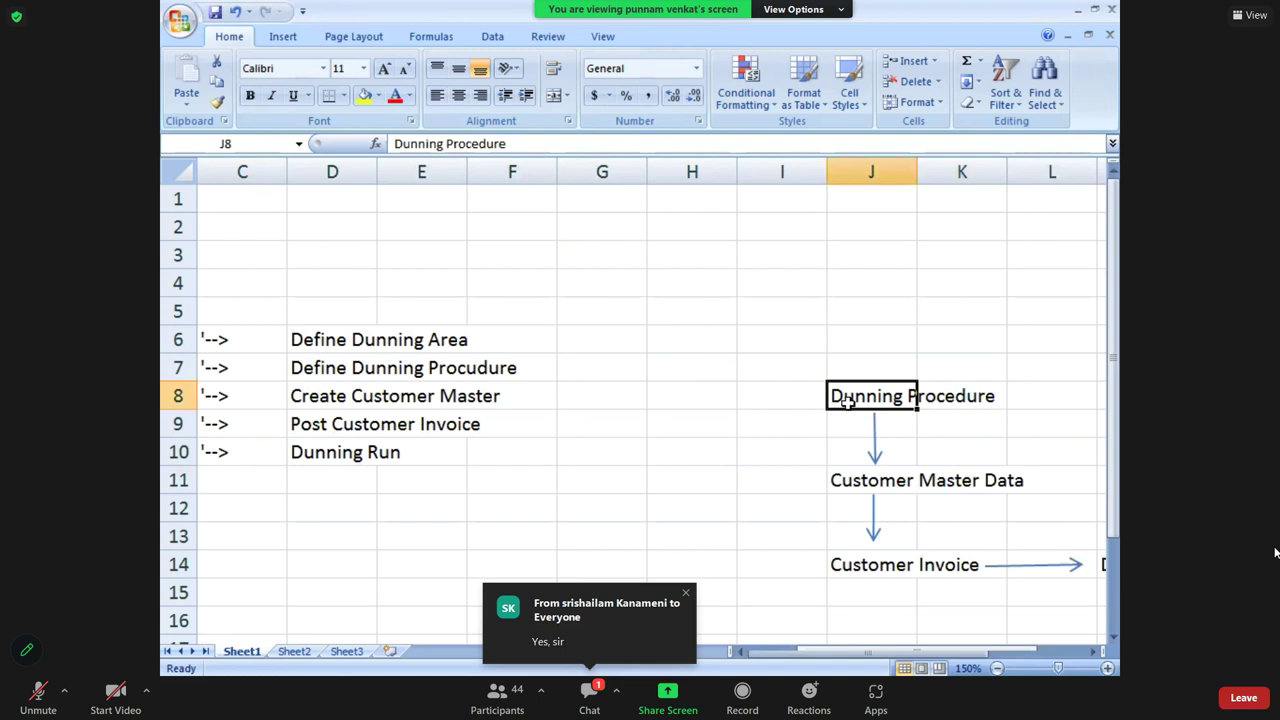
key(Right)
key(Right)
key(Right)
key(Right)
key(Right)
key(Right)
key(Right)
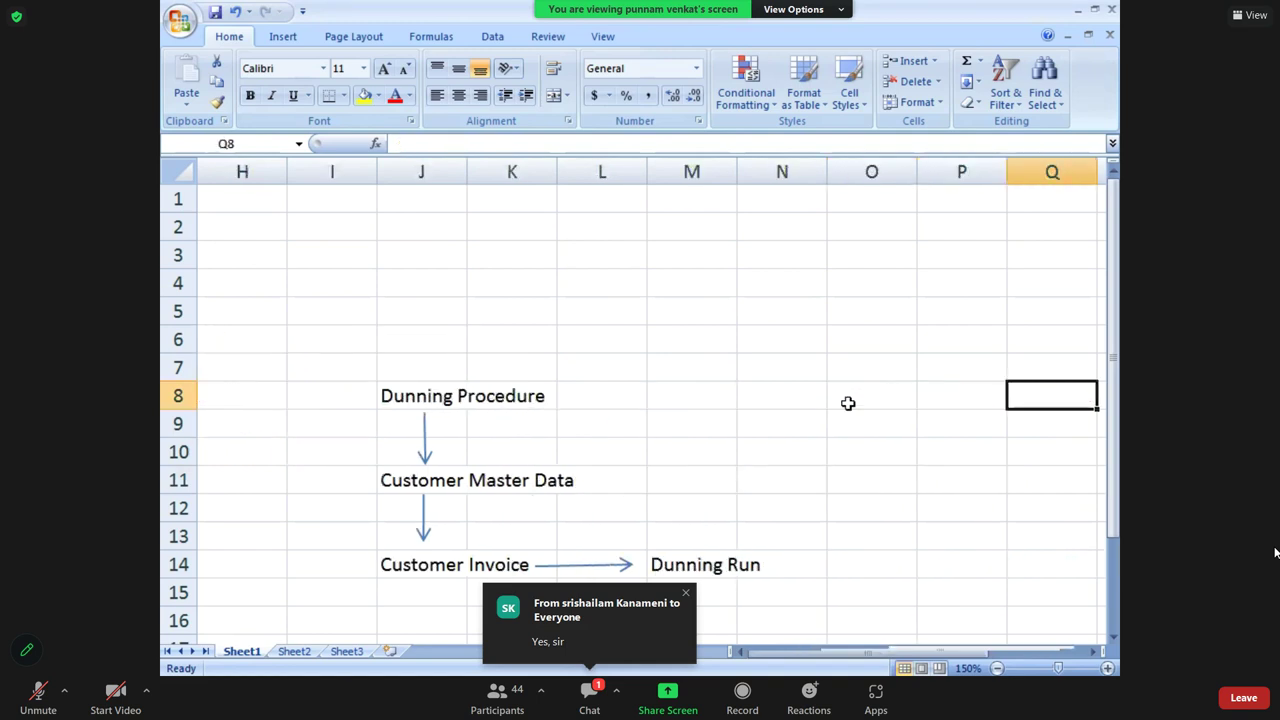
click(757, 389)
click(711, 368)
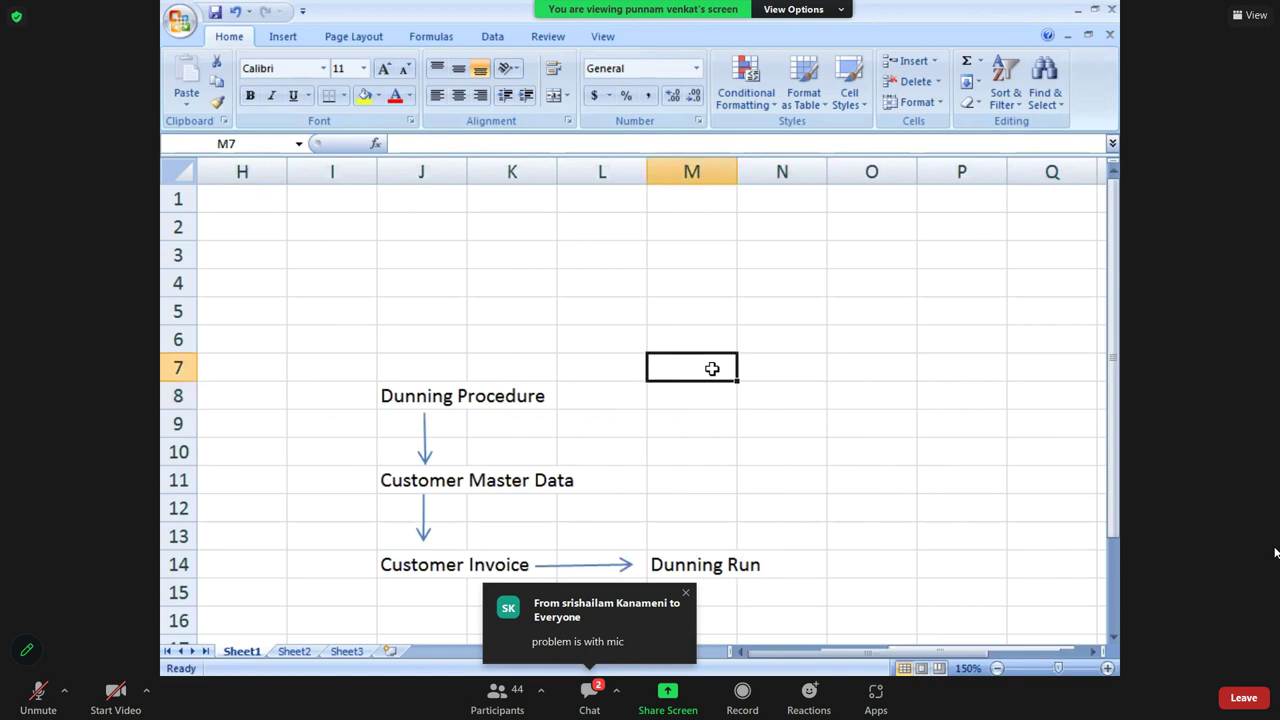
Enter 'Wipro' in M5 and 'consultant' in N5
key(Up)
key(Up)
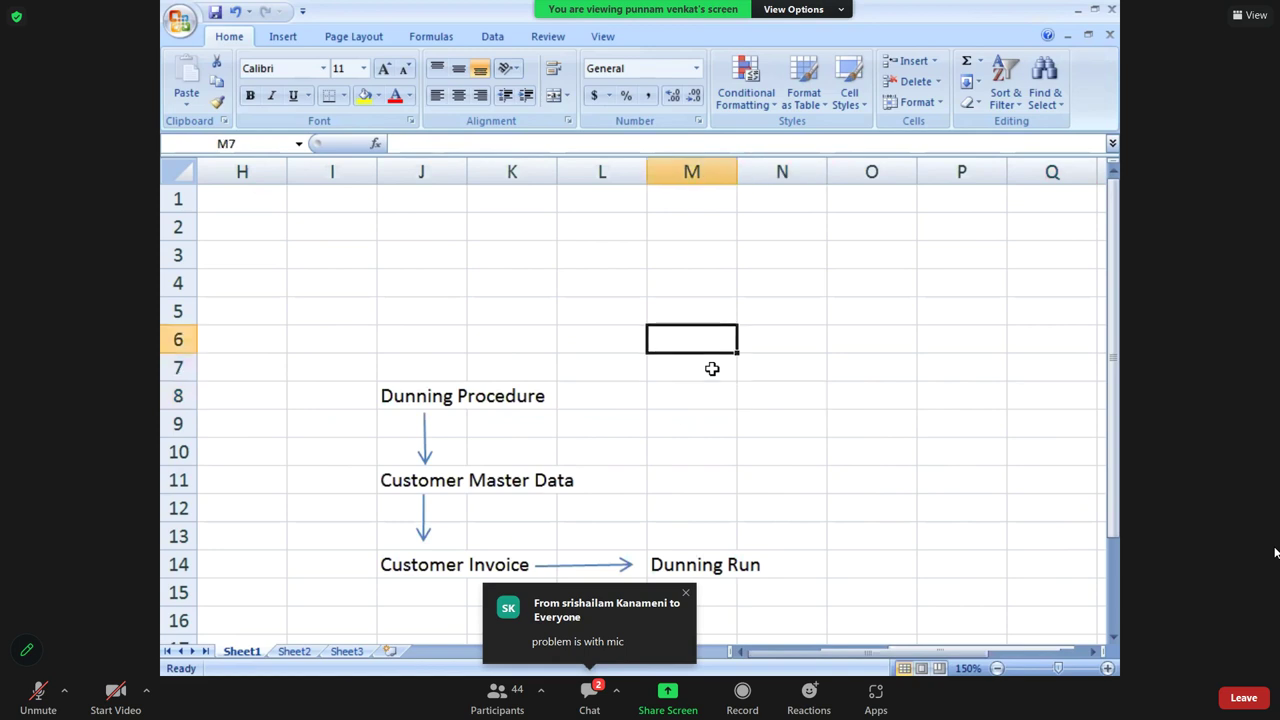
text(Wipro)
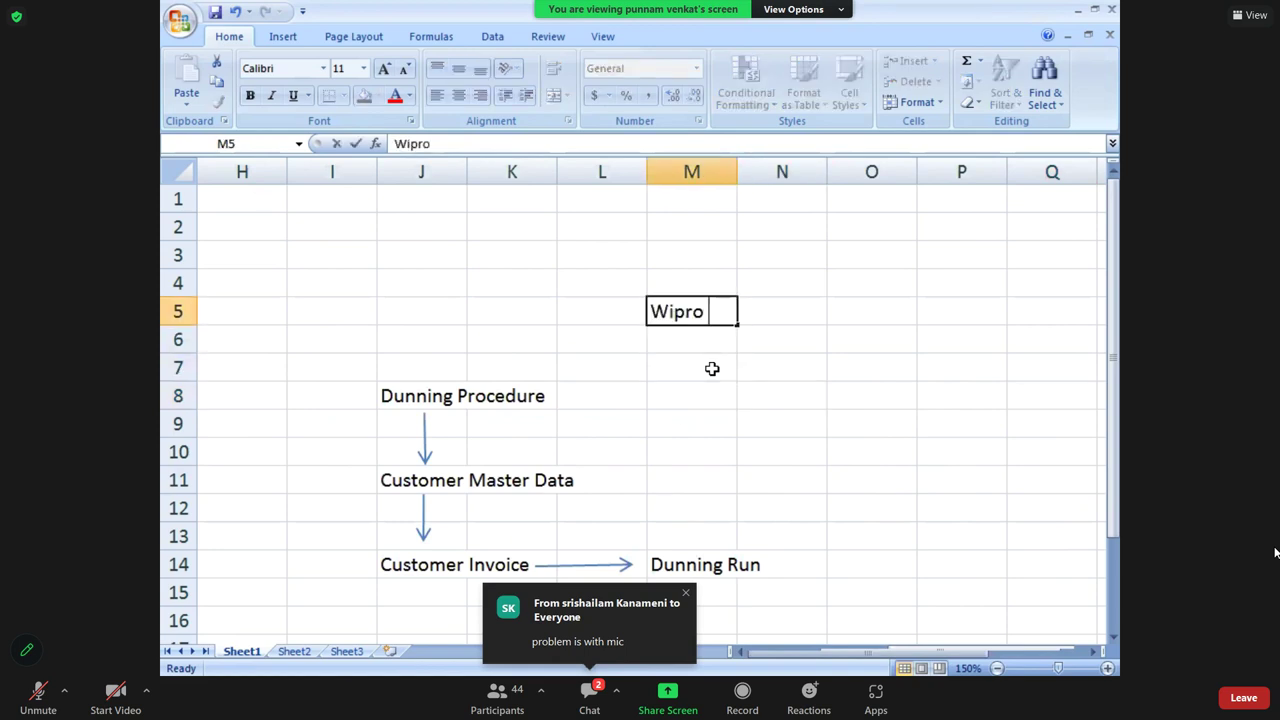
key(Tab)
text(consultant)
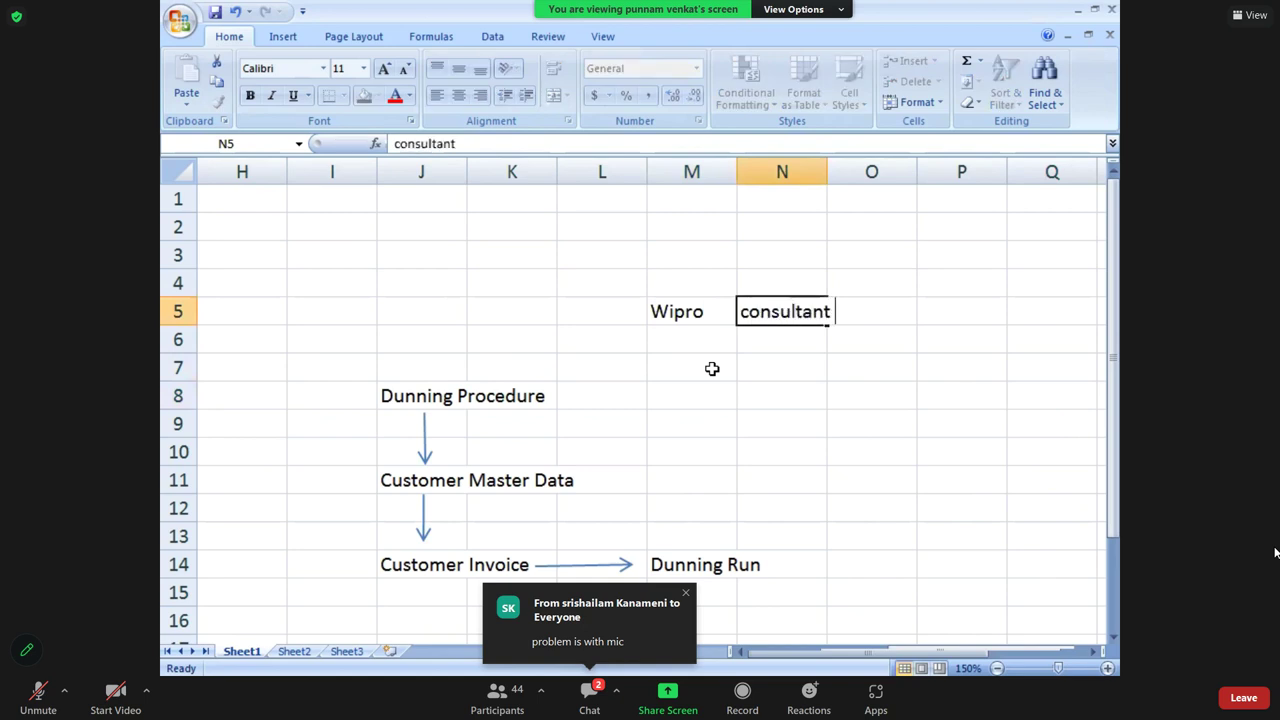
key(Return)
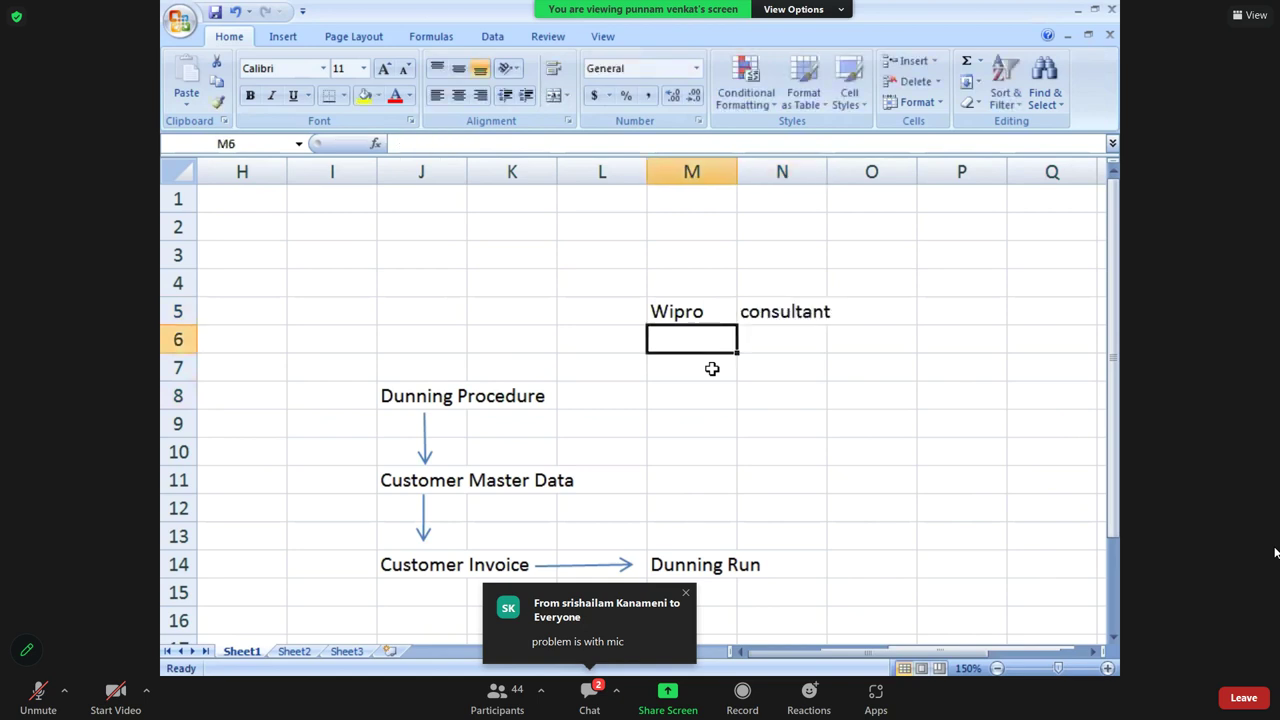
Enter 'IM Group of Company' in M2 and select that cell
key(Up)
key(Up)
key(Up)
key(Up)
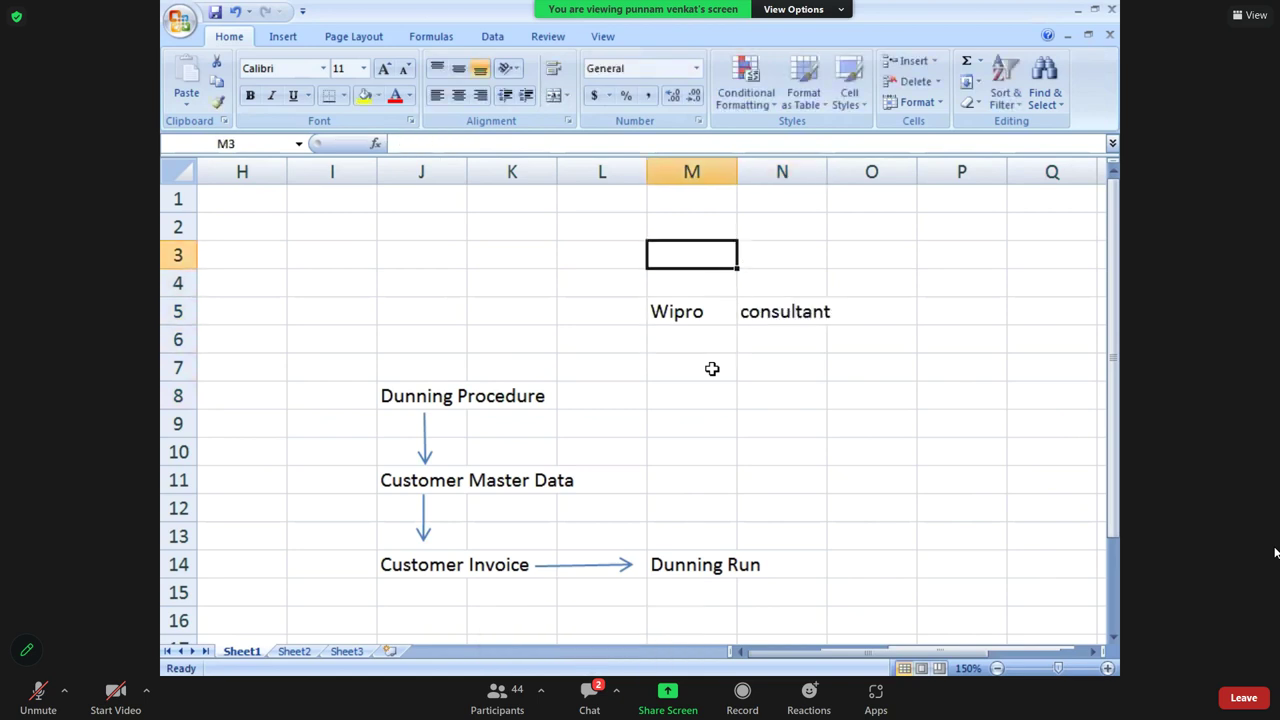
text(IM Group)
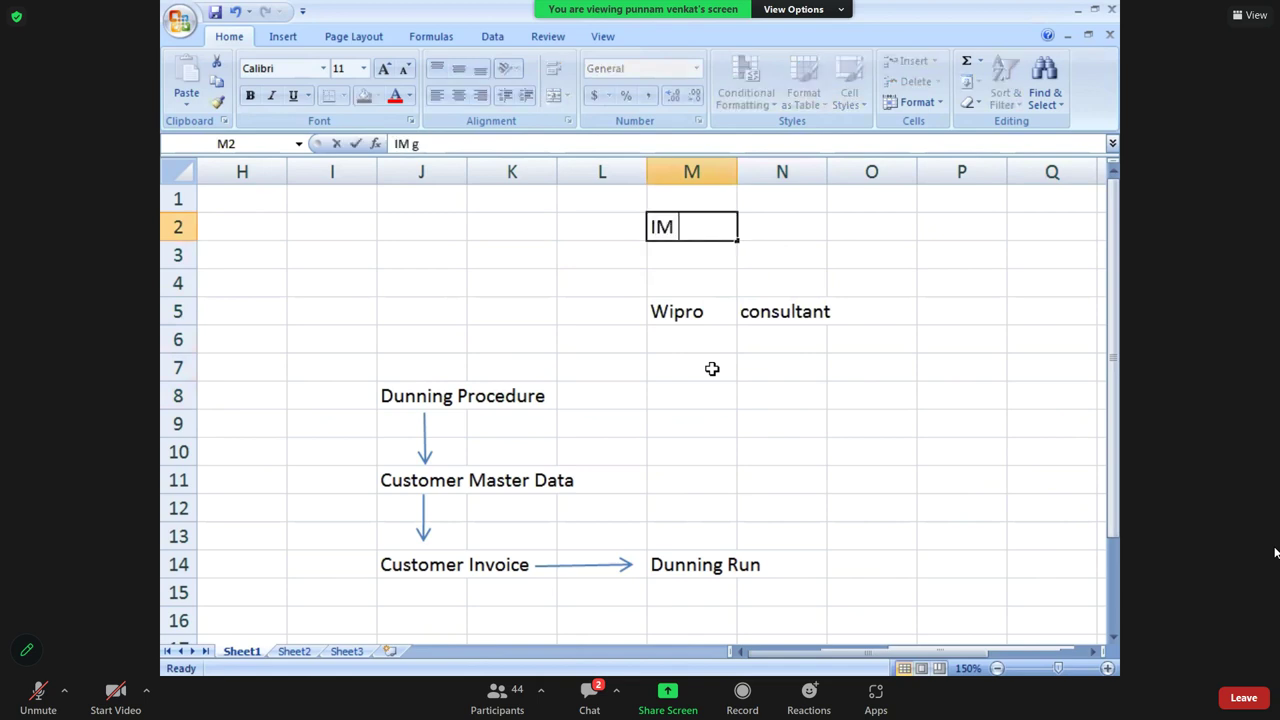
text( of Copa)
key(BackSpace)
key(BackSpace)
text(mpany)
key(Return)
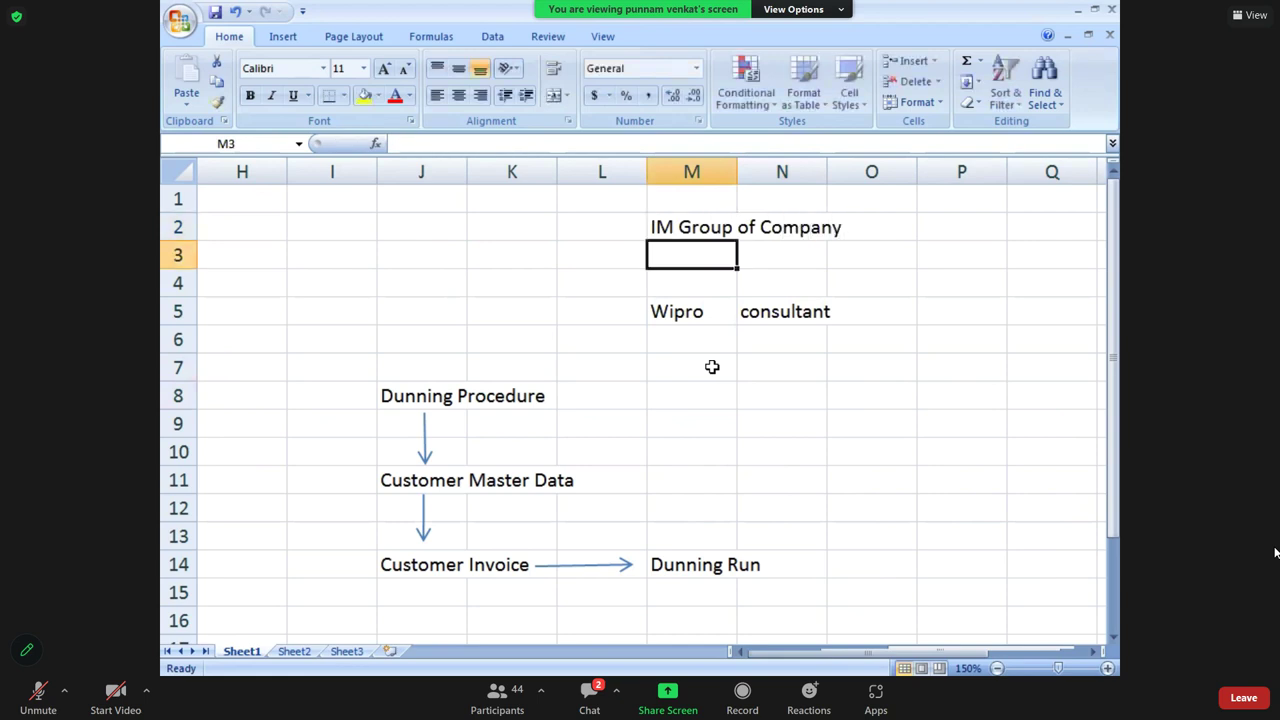
click(693, 220)
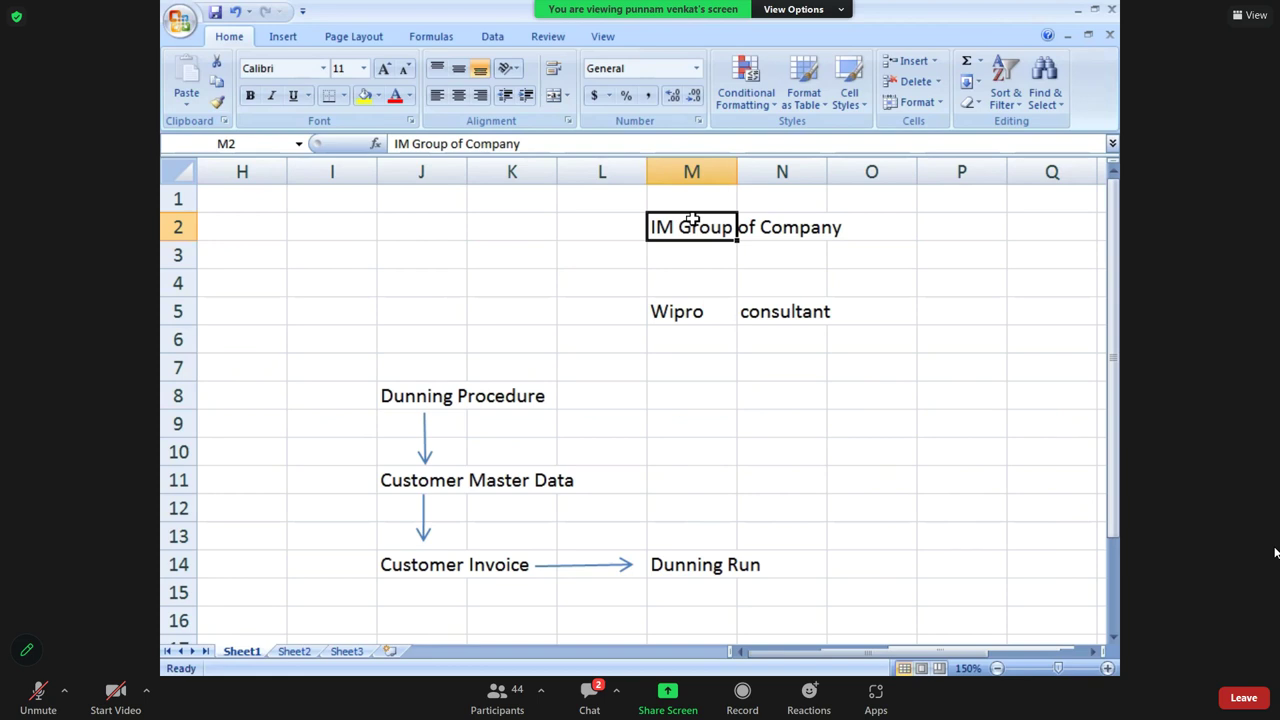
click(794, 316)
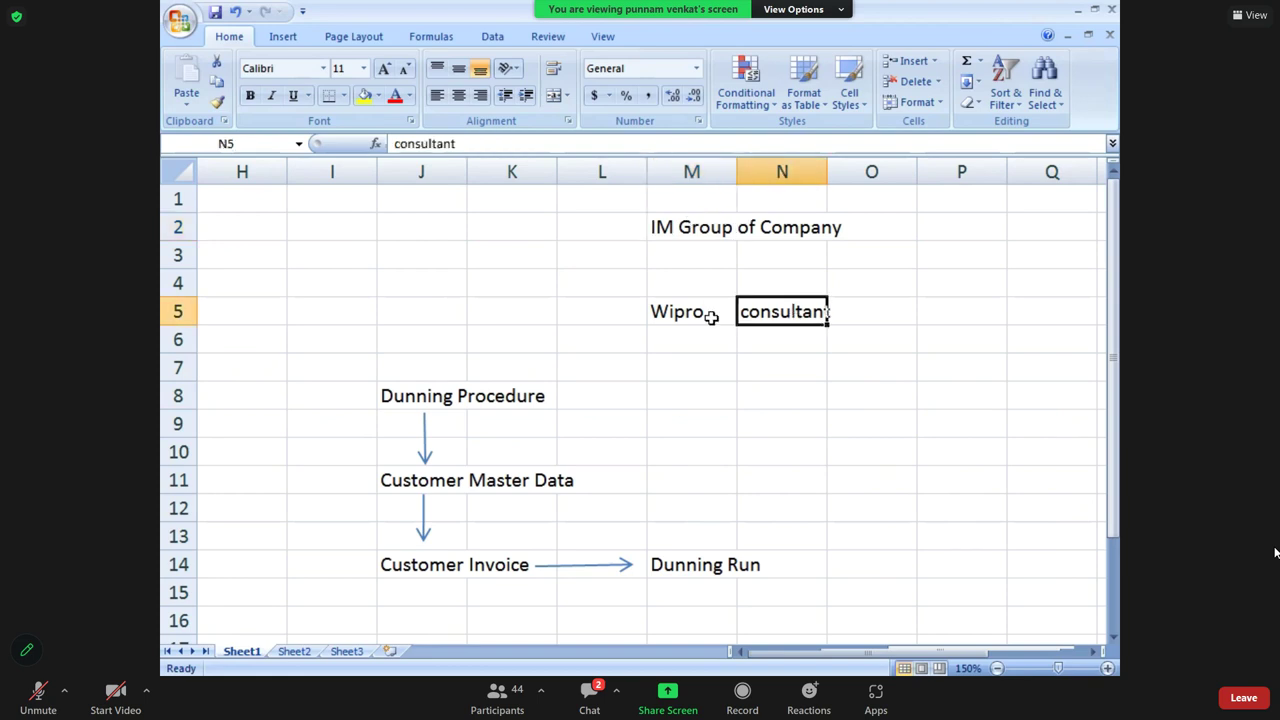
Draw a straight arrow connector from 'IM Group of Company' in M2 down to 'consultant' in N5
click(281, 38)
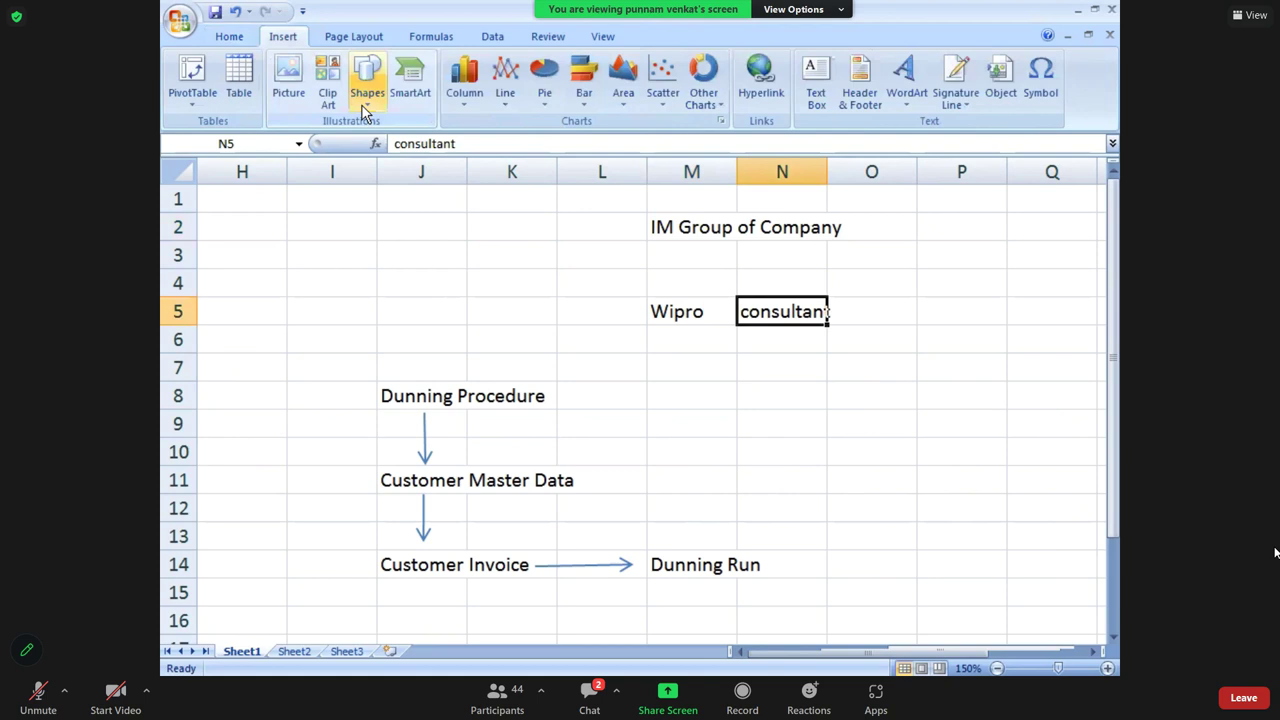
click(363, 100)
click(397, 142)
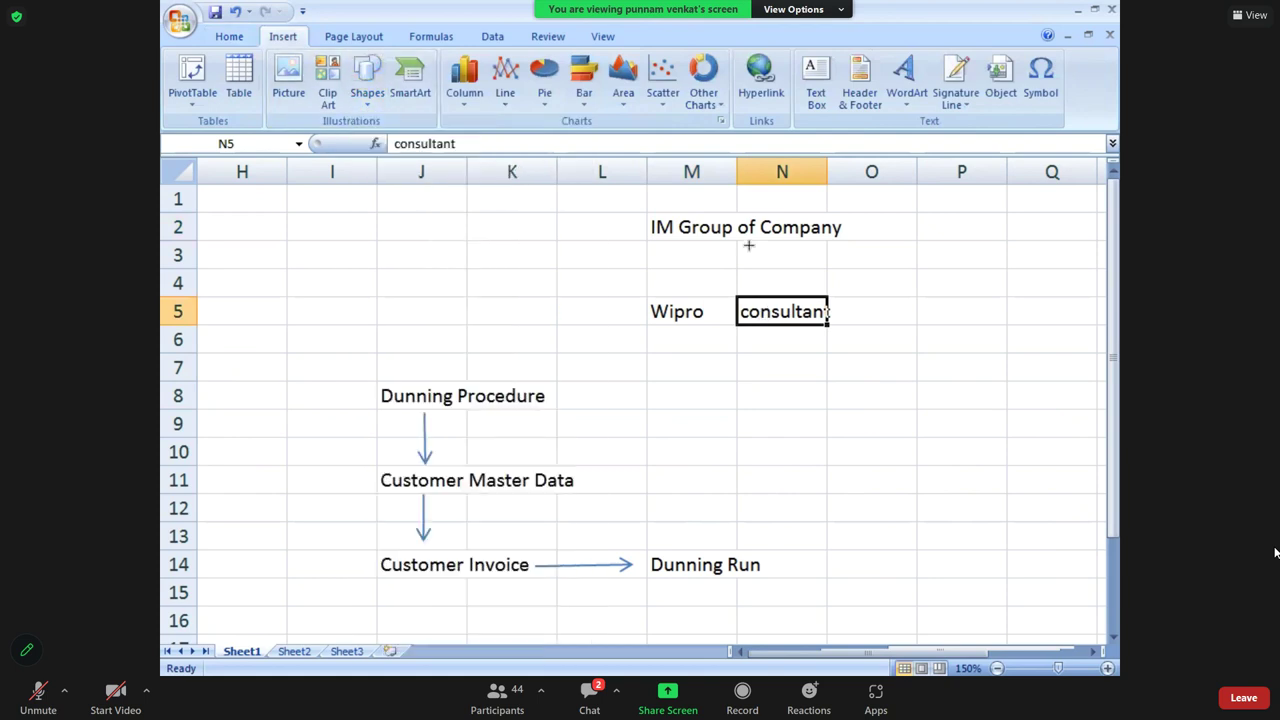
drag(746, 230, 775, 290)
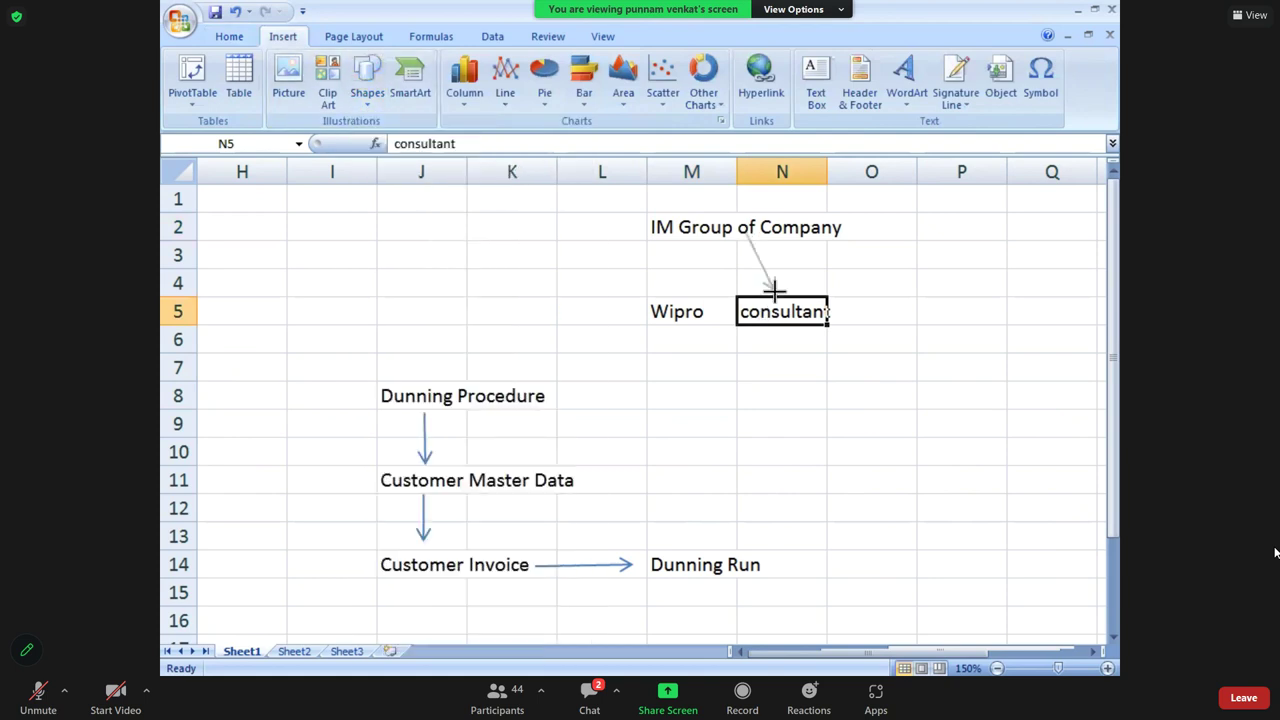
click(846, 330)
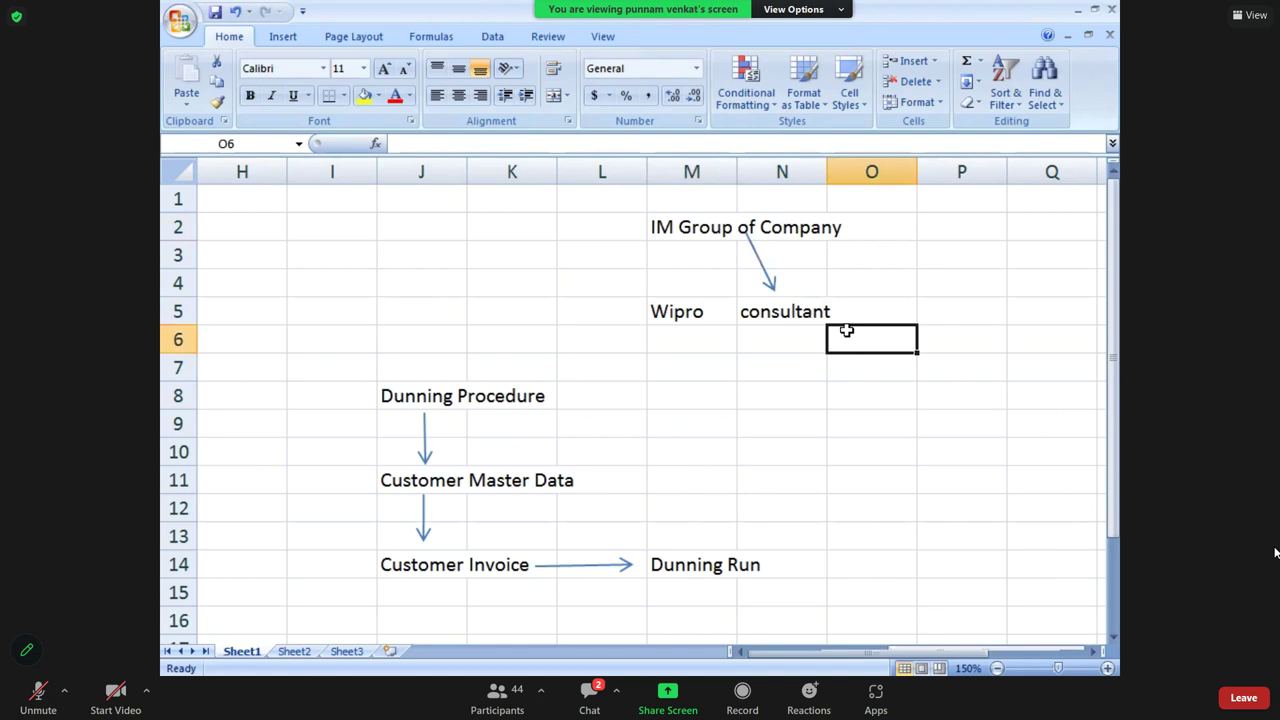
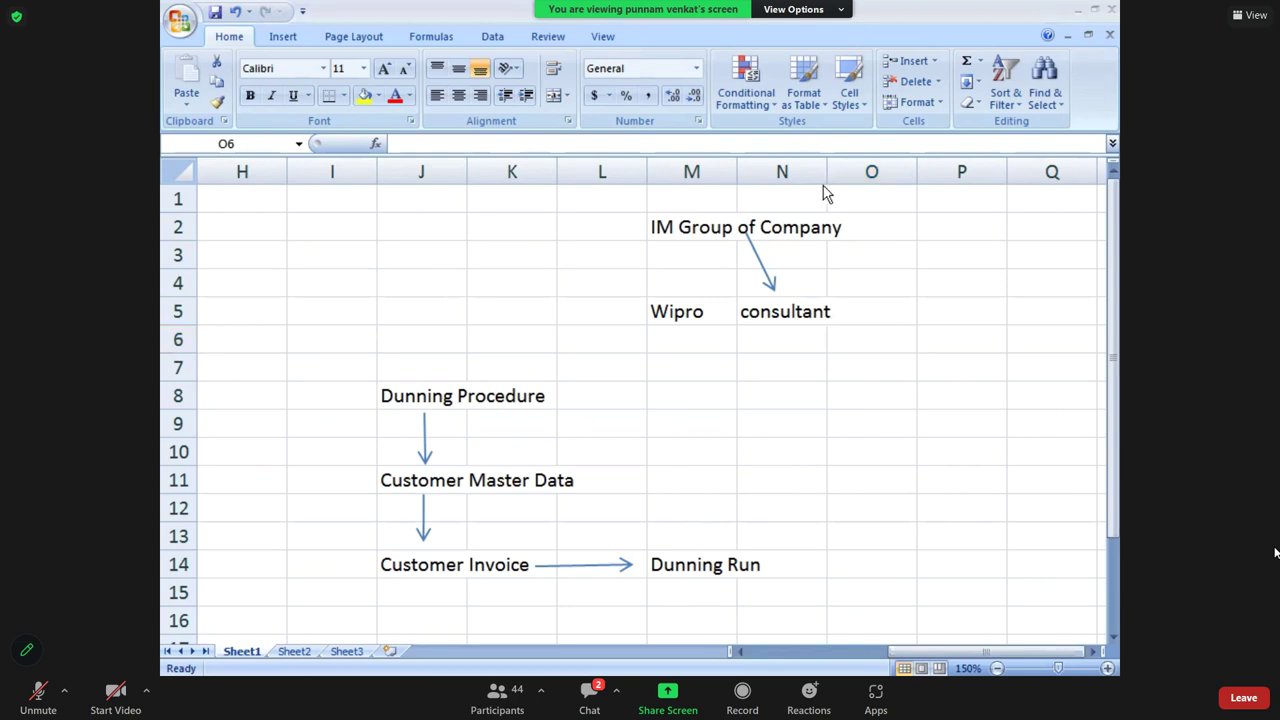
Switch from the Excel dunning sketch to the SAP GUI window showing the IMG
key(alt+Tab)
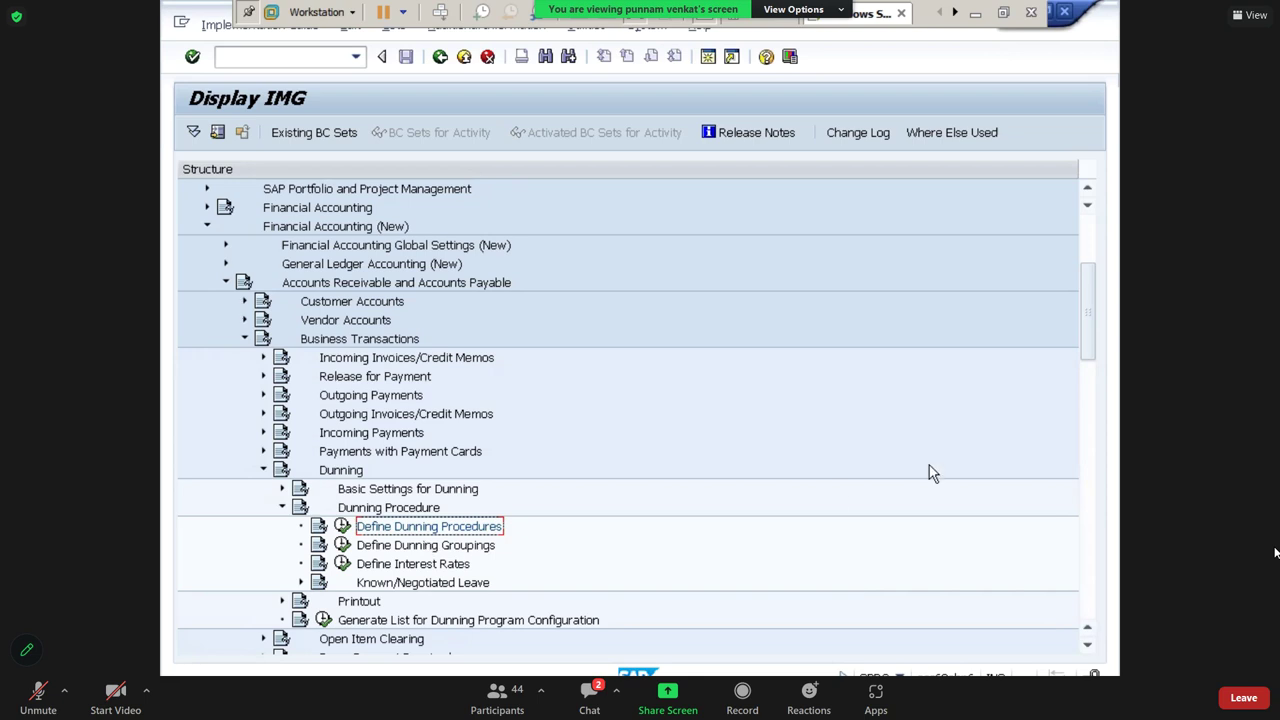
drag(1086, 352, 1088, 331)
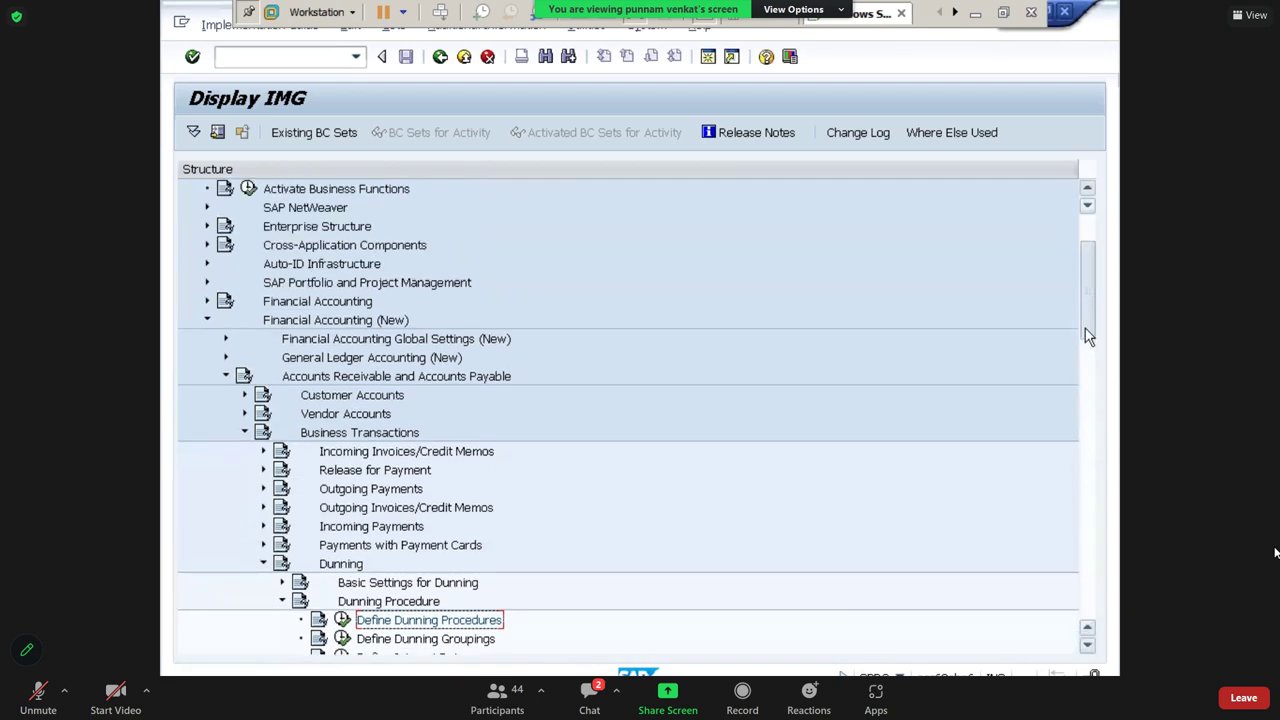
click(312, 321)
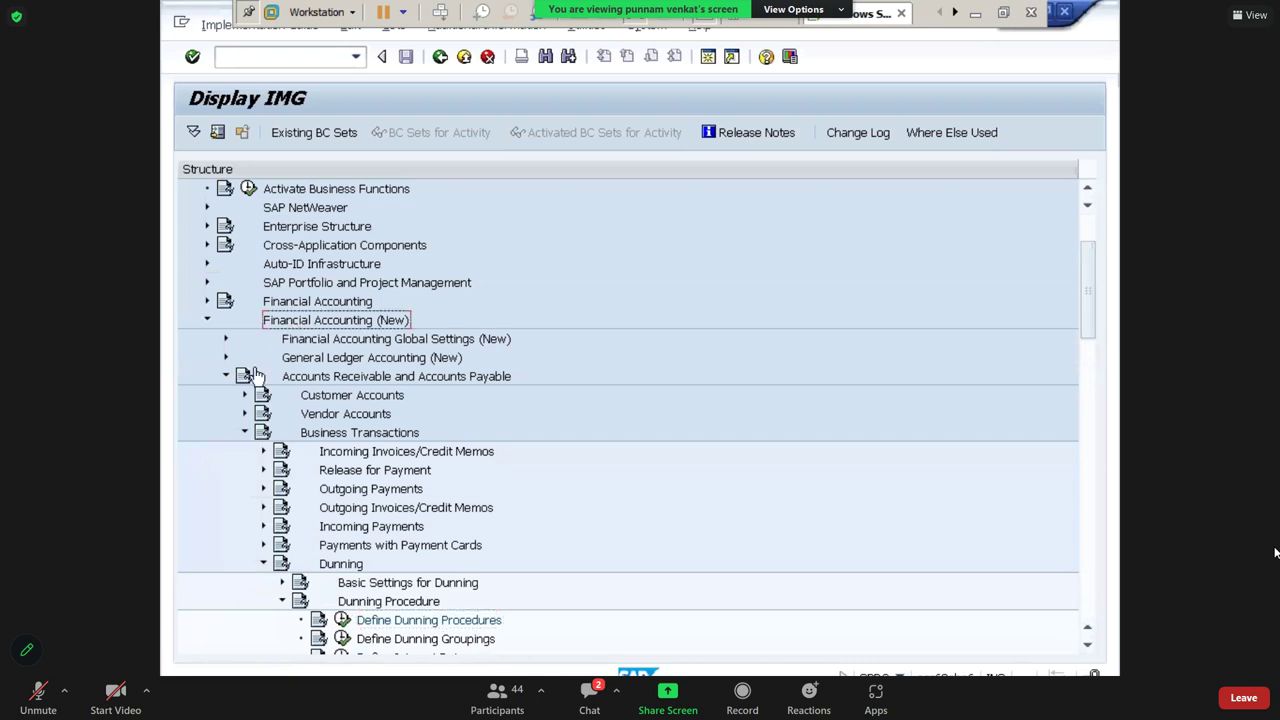
click(322, 384)
click(333, 436)
click(340, 567)
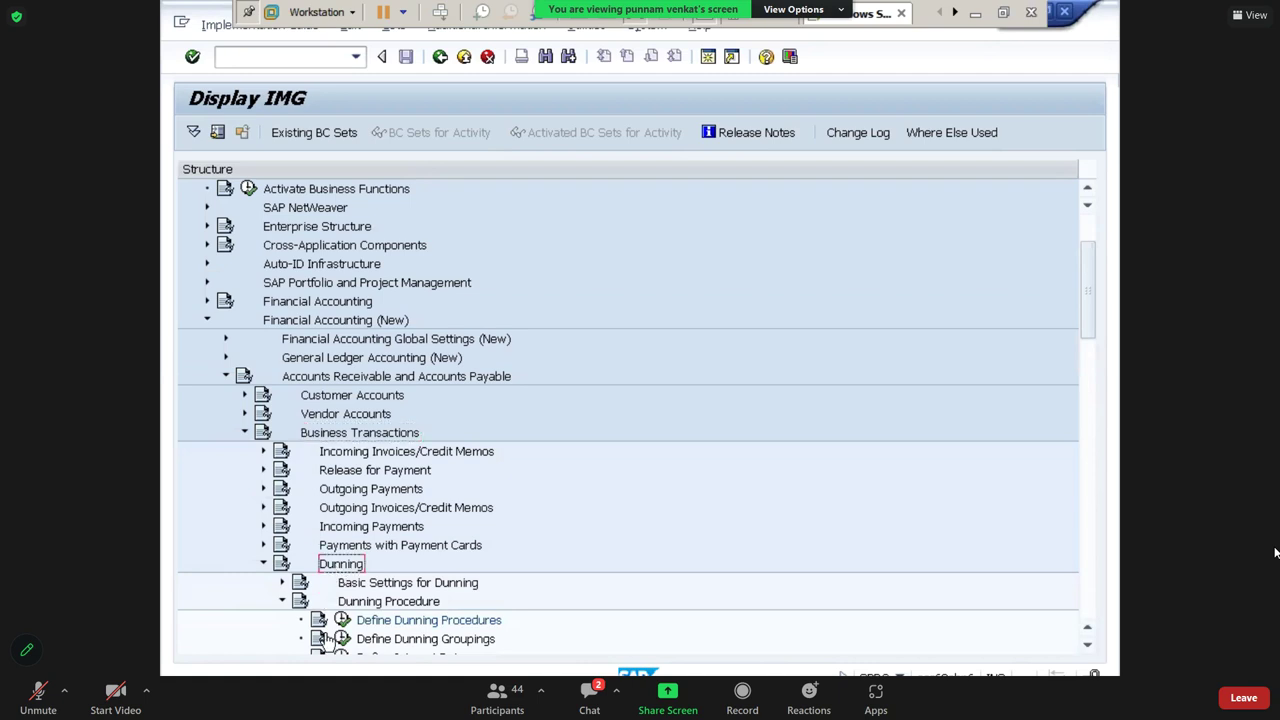
click(376, 603)
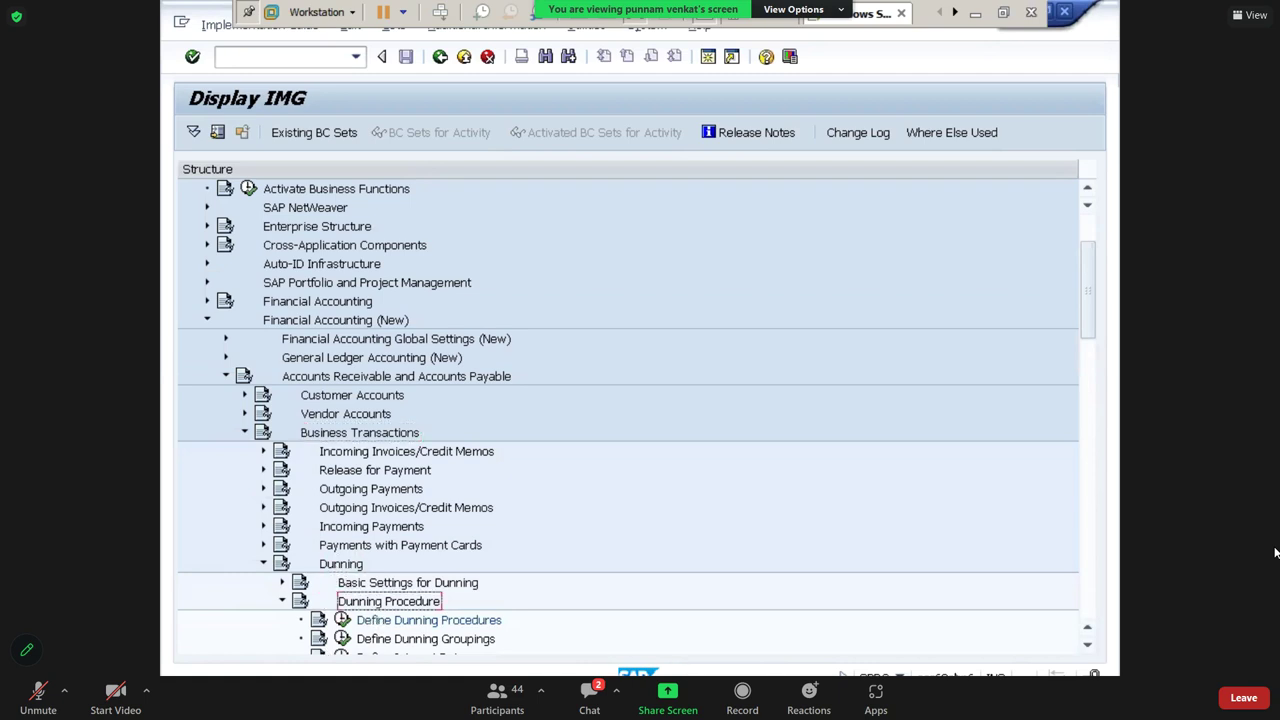
scroll(1087, 651, down, 2)
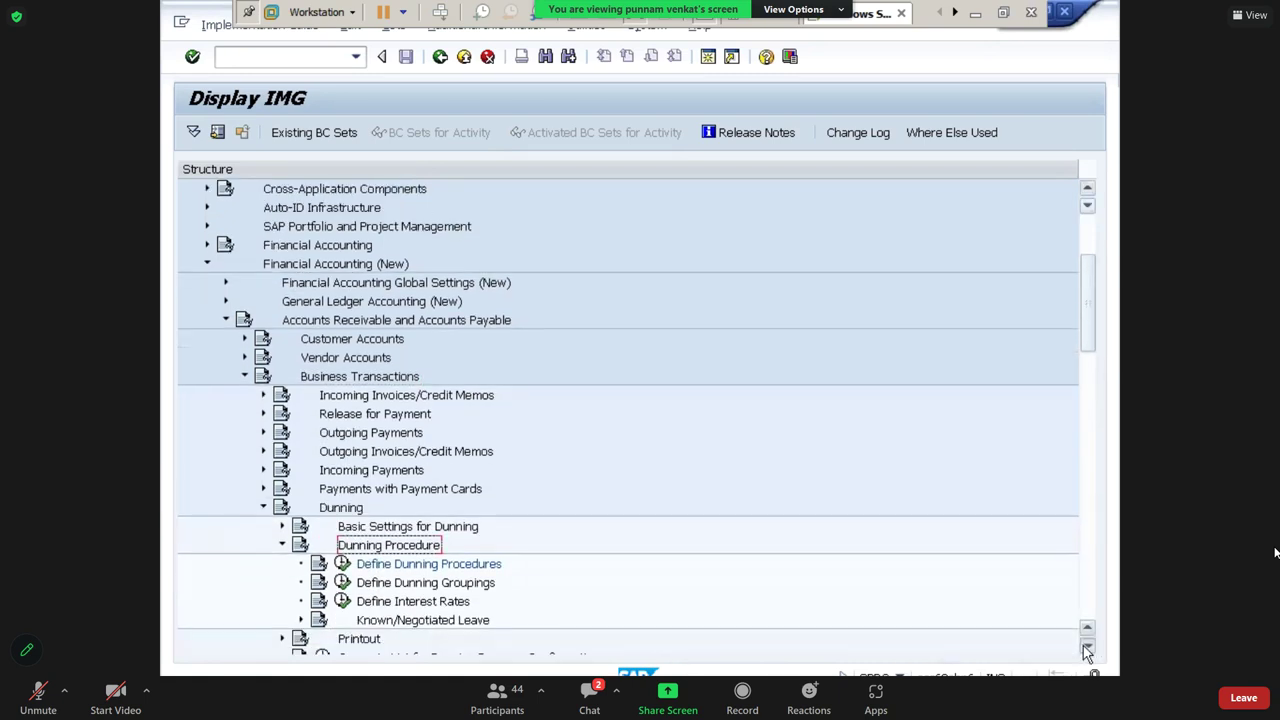
click(449, 550)
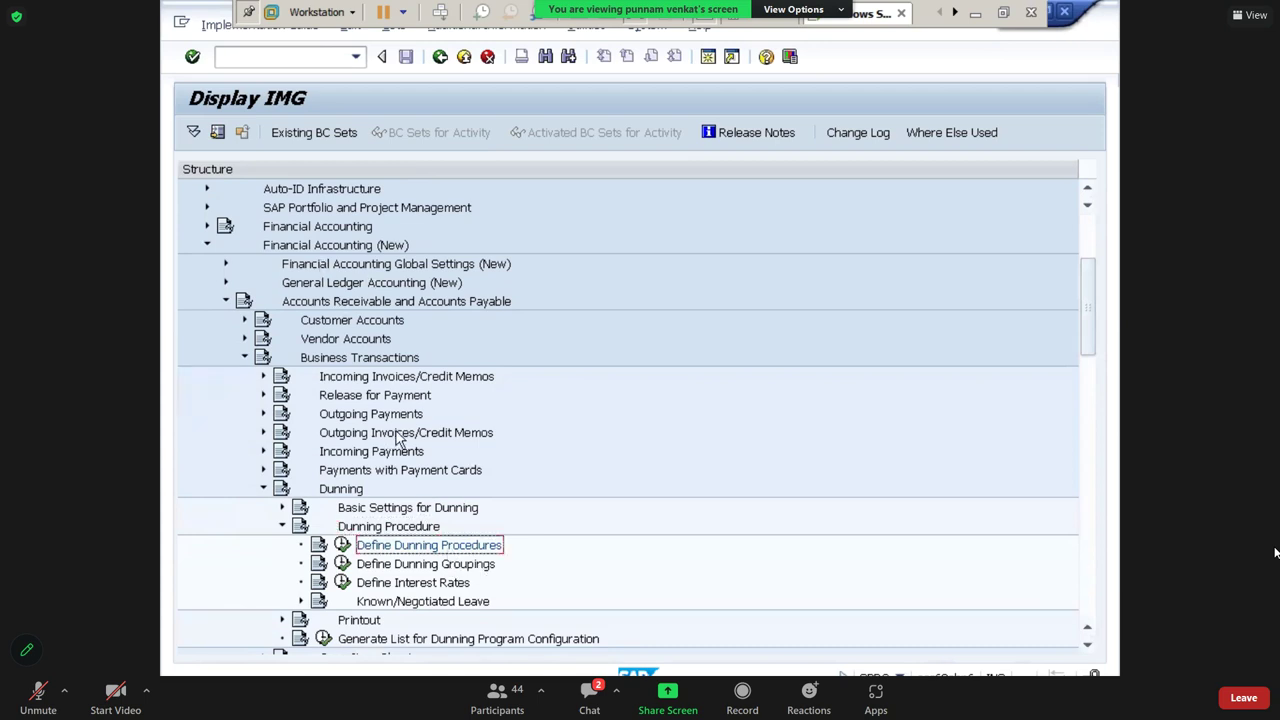
click(341, 547)
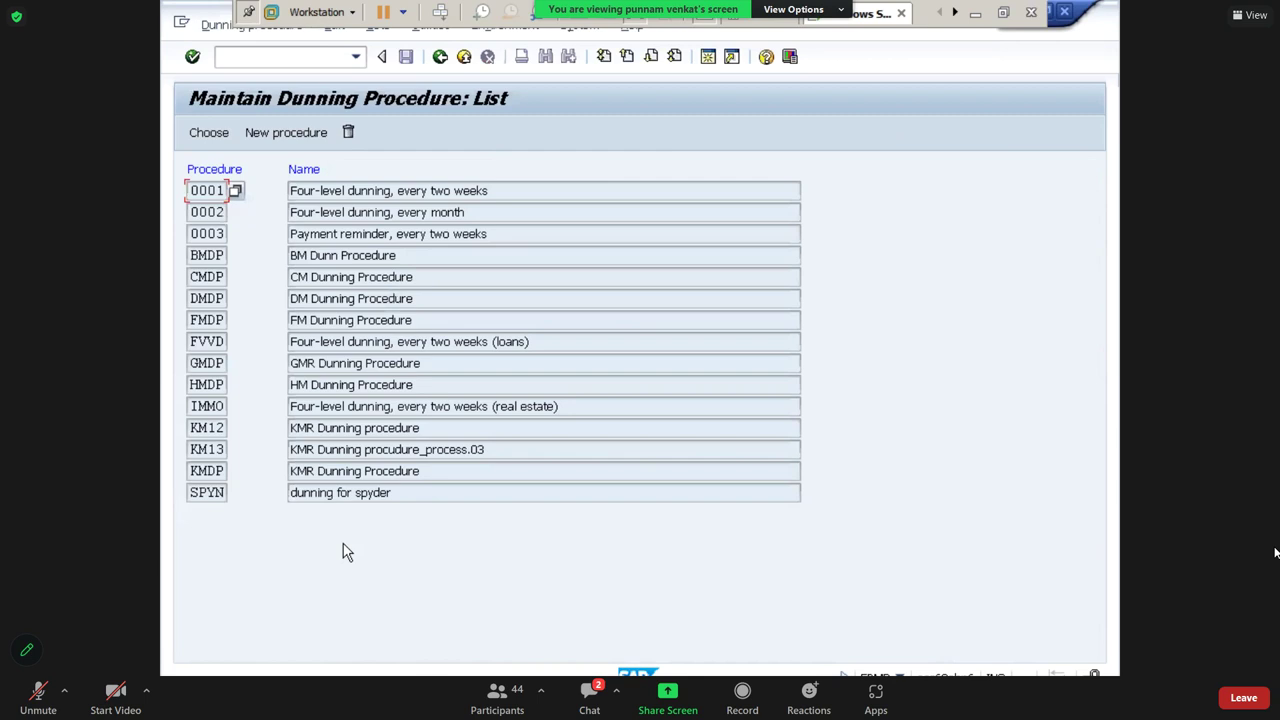
click(292, 135)
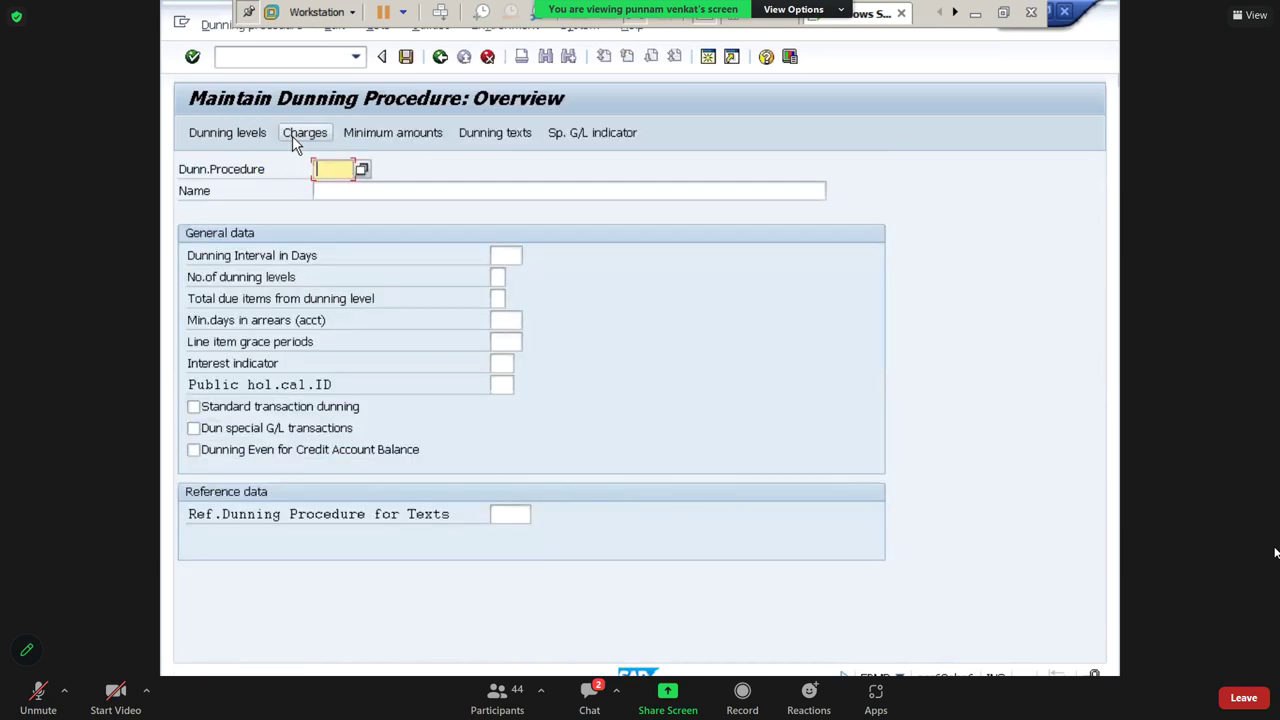
click(487, 58)
click(440, 57)
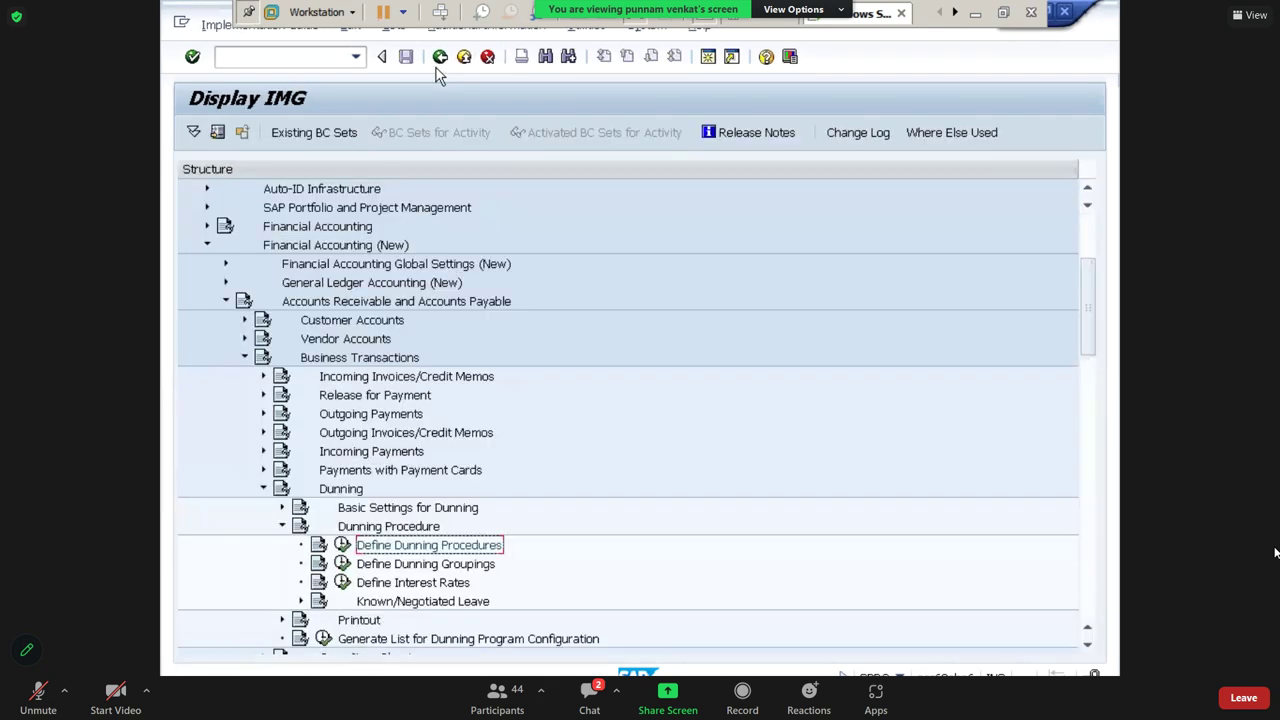
Run Define Dunning Procedures under Financial Accounting (New) > AR/AP > Business Transactions > Dunning
click(327, 250)
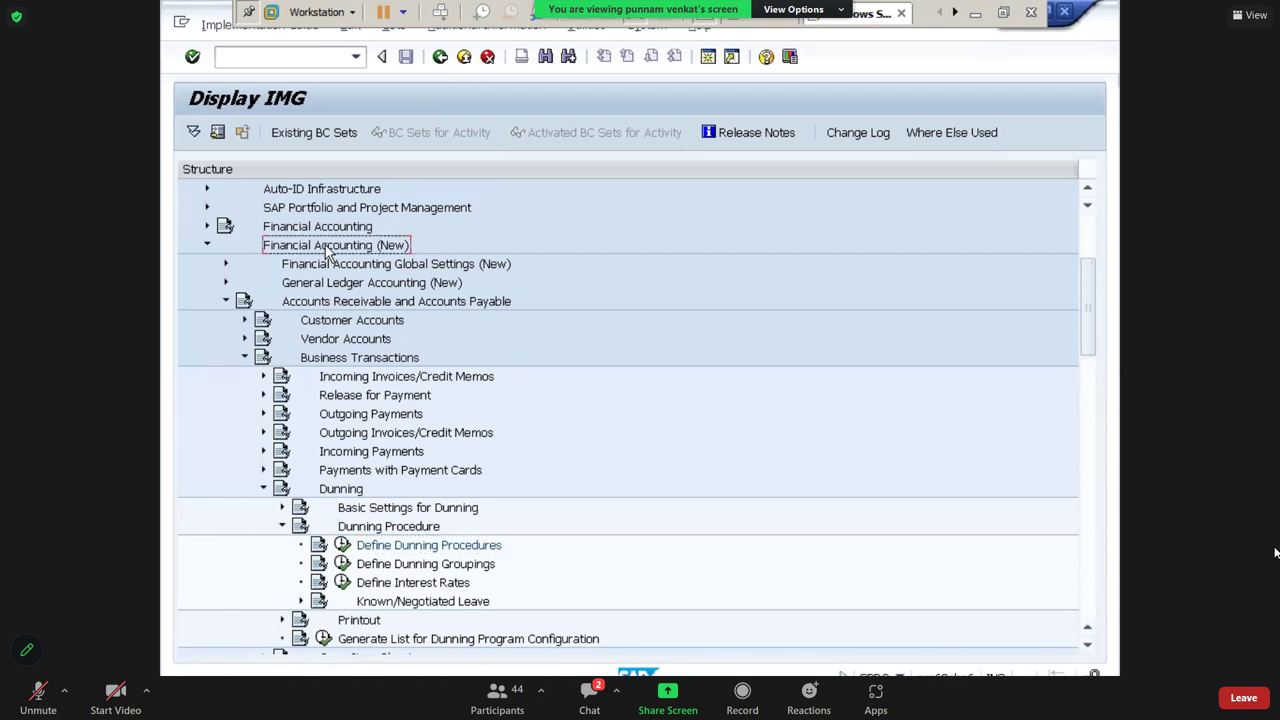
click(325, 306)
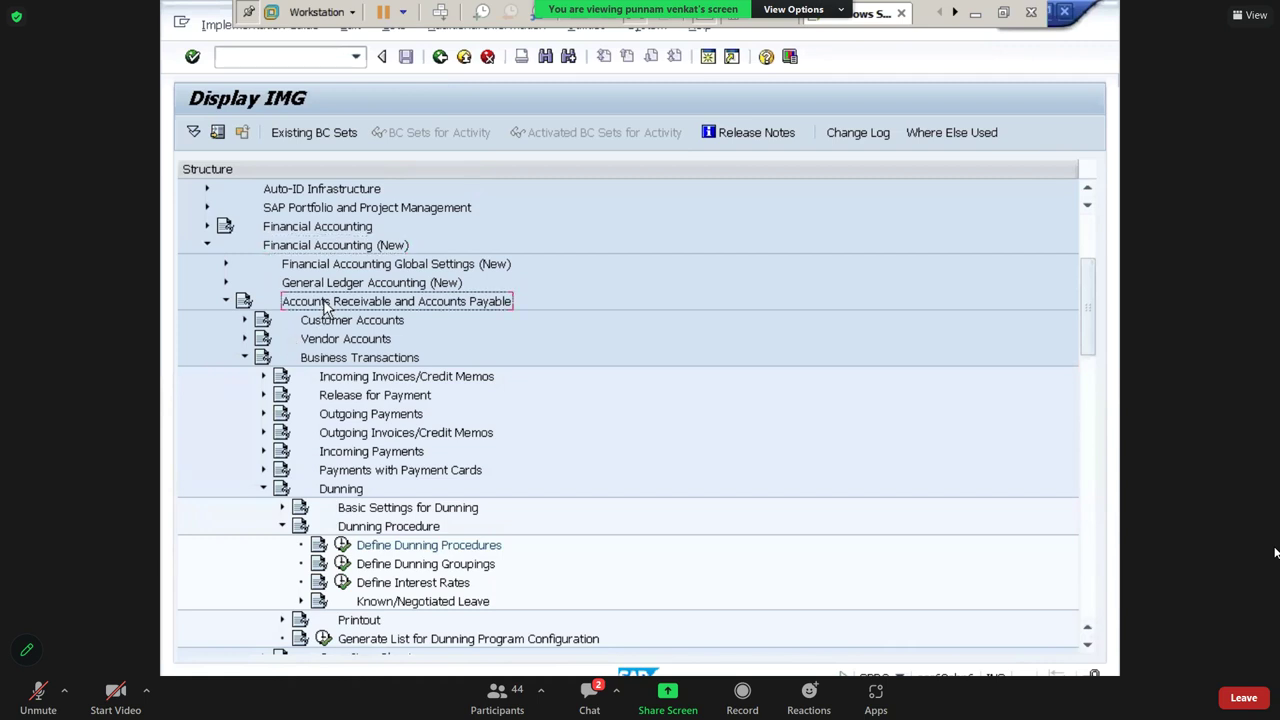
click(330, 362)
click(330, 491)
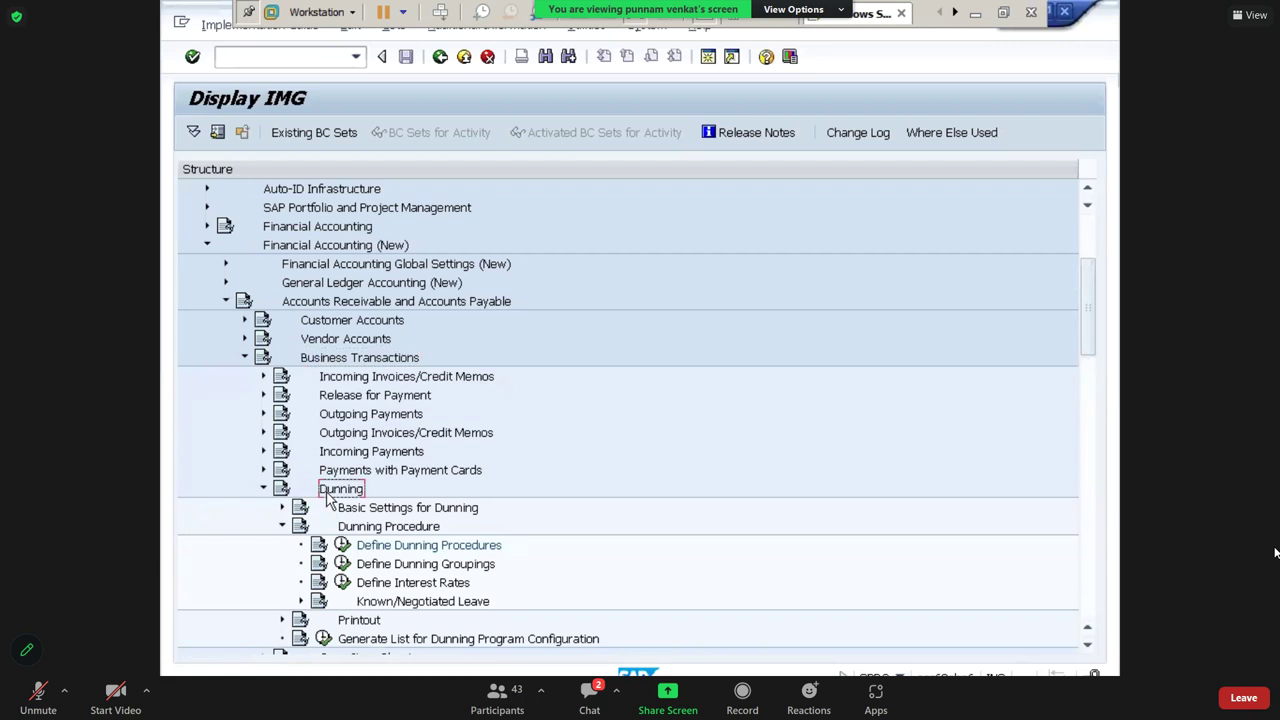
click(370, 530)
click(386, 548)
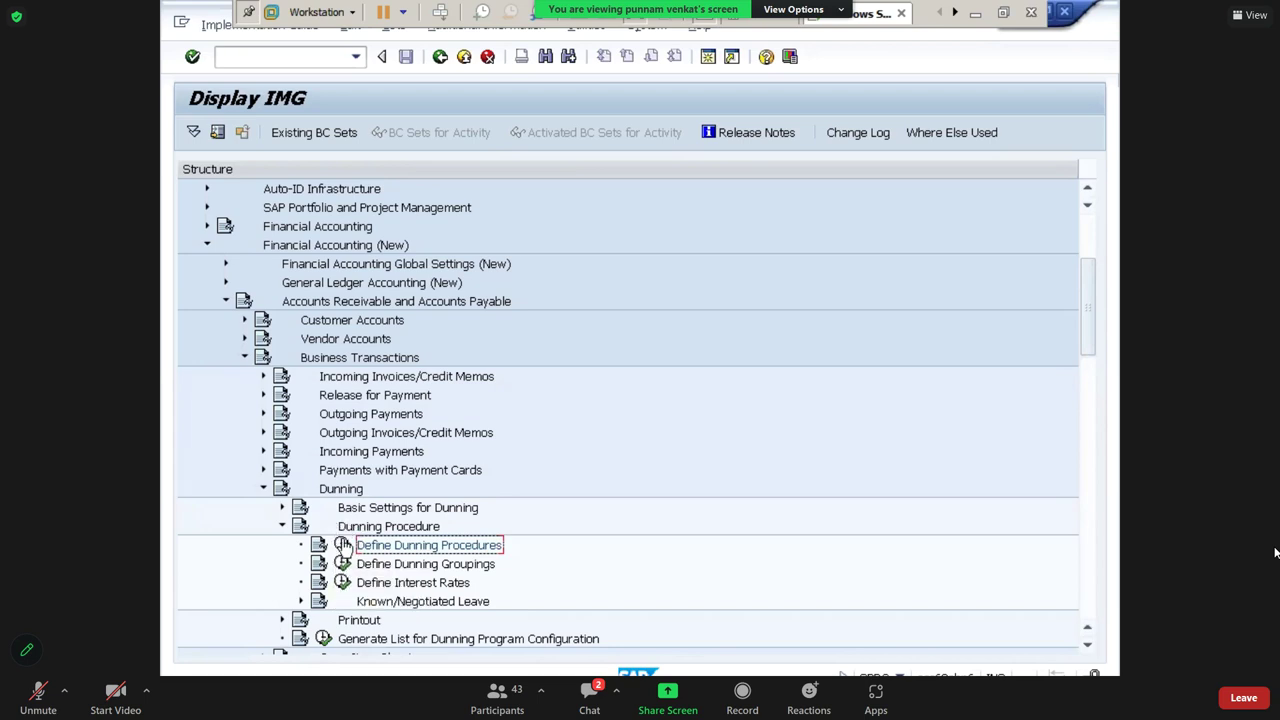
click(342, 545)
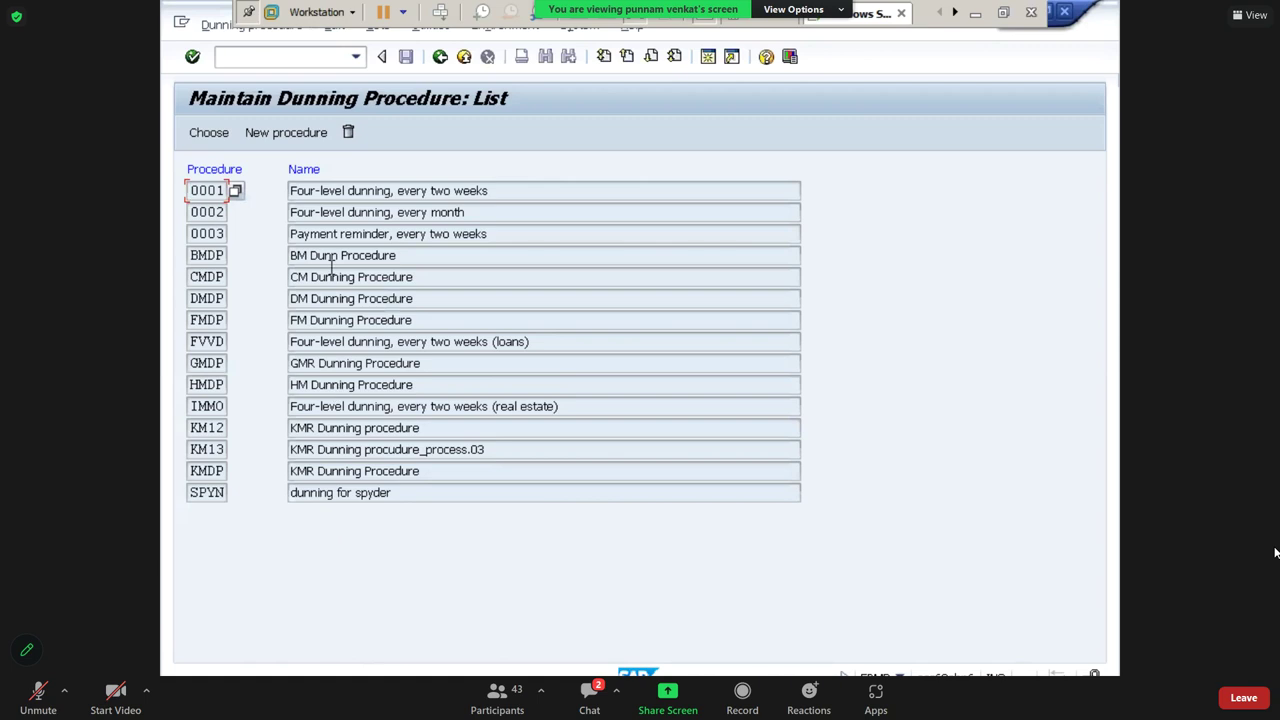
Create a new dunning procedure, bringing up the blank overview form at the key field
click(276, 134)
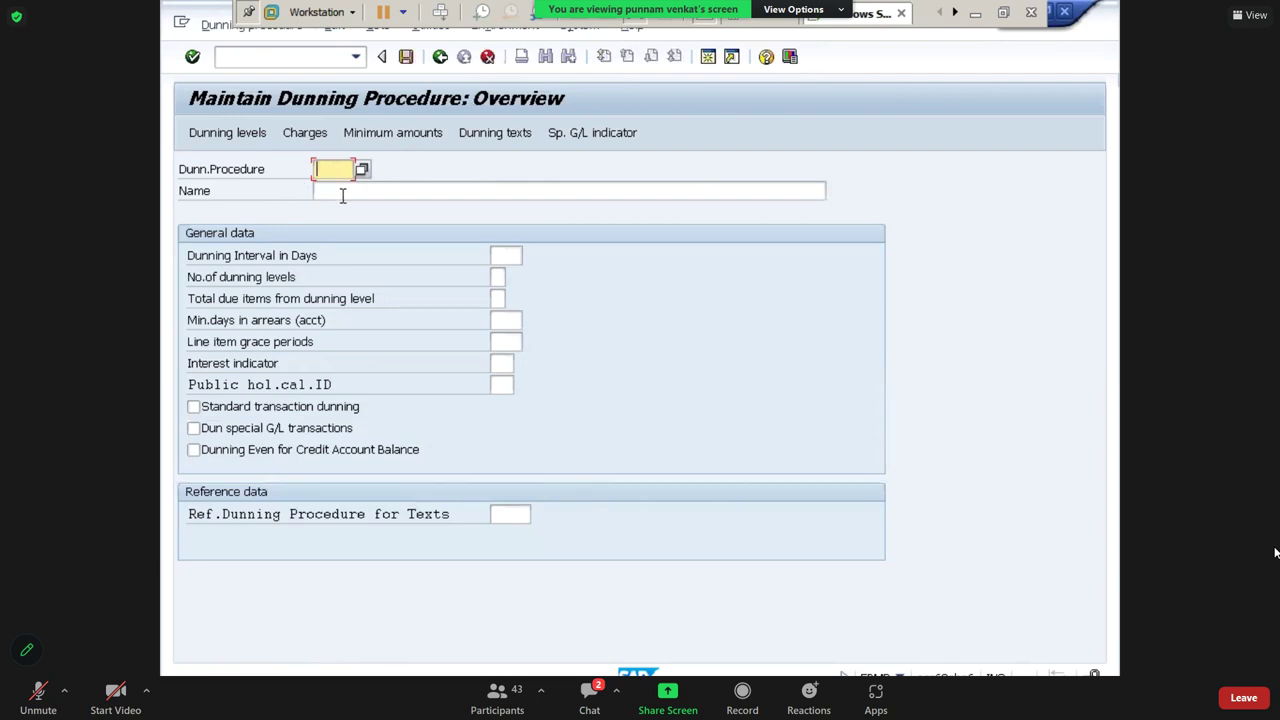
click(342, 191)
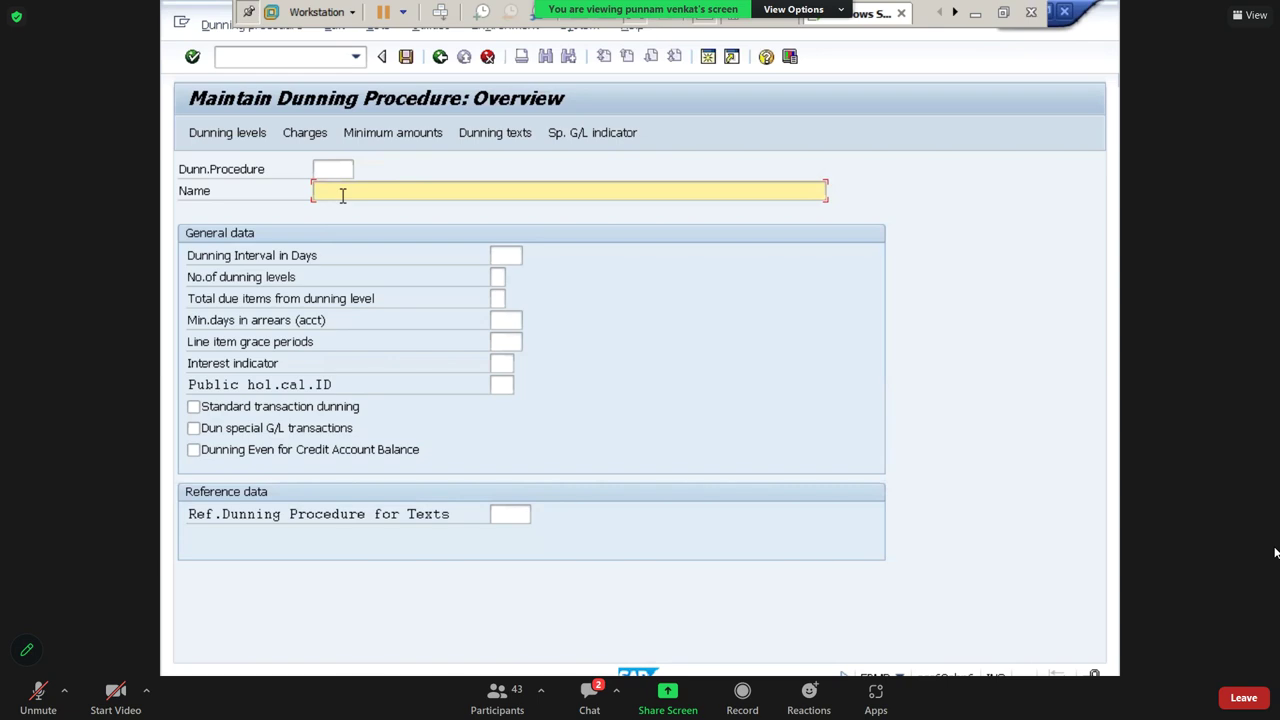
click(330, 169)
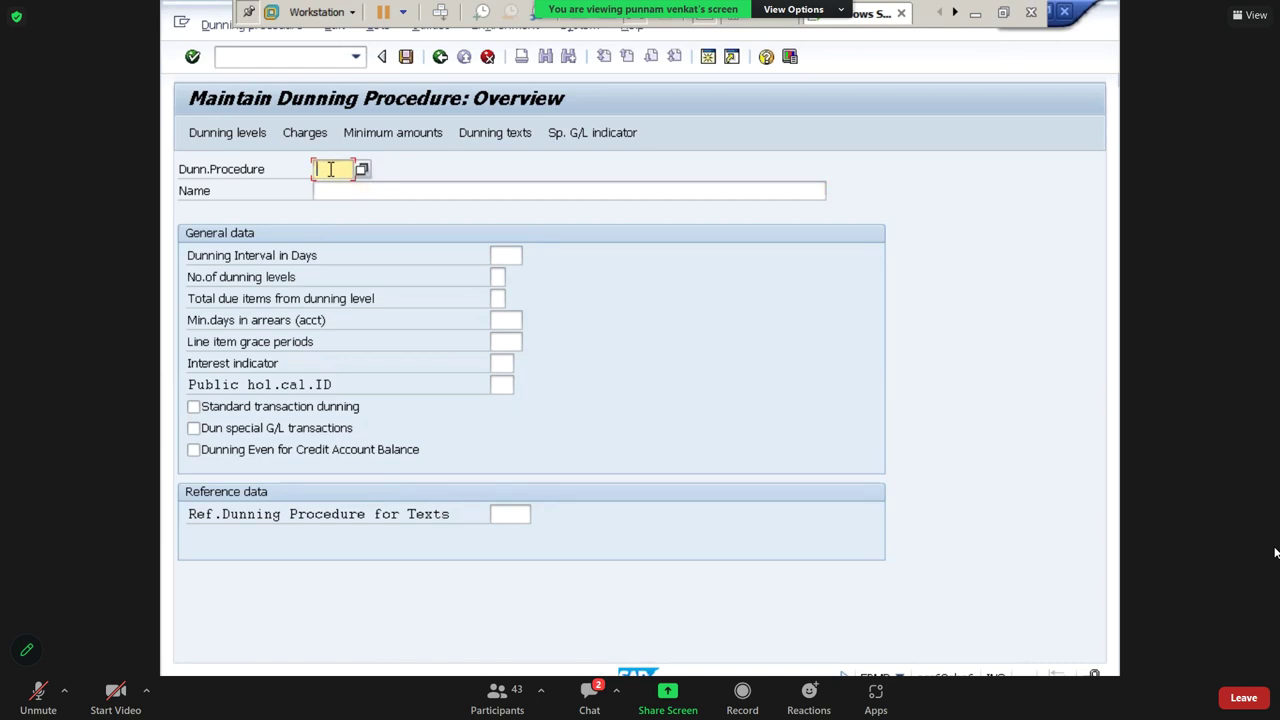
Enter procedure key IMDP and the name 'IM Dunning Procedure'
text(IN)
text(DP)
click(452, 190)
text(IM)
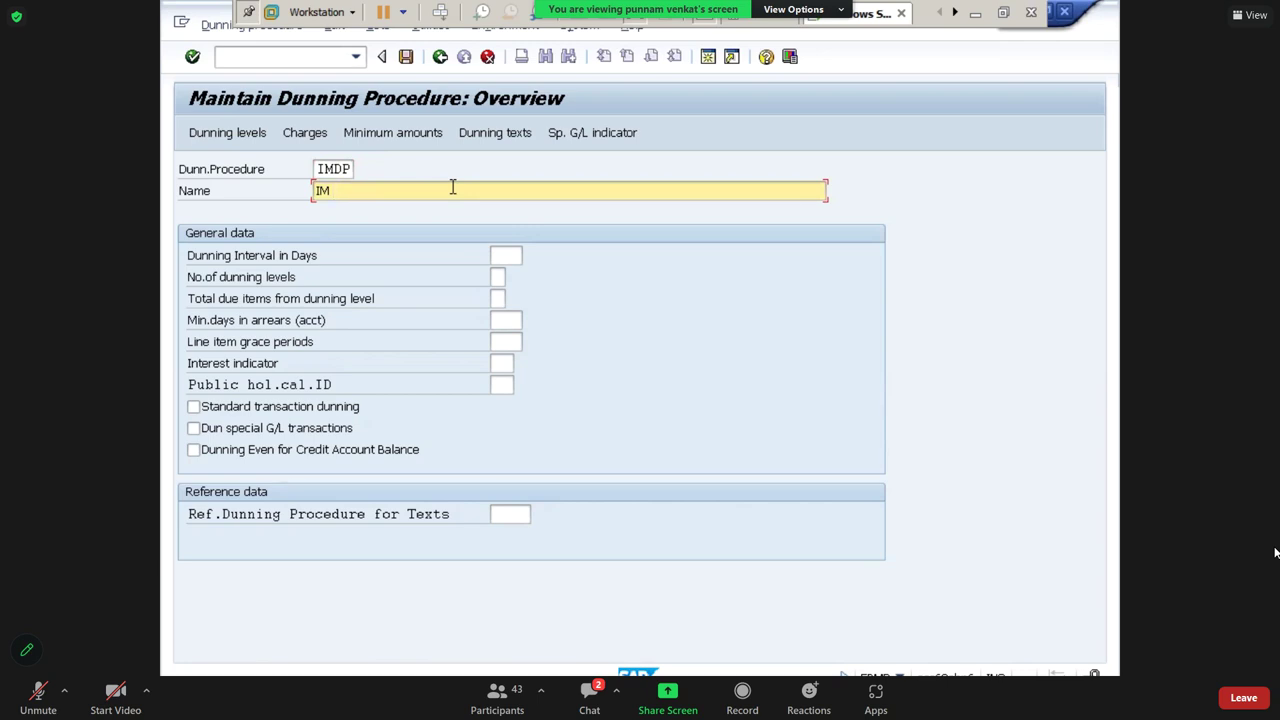
text(Dunning Procud)
key(BackSpace)
text(edure)
Enter 3 line item grace days, 4 dunning levels and a 10-day dunning interval
click(519, 341)
text(3)
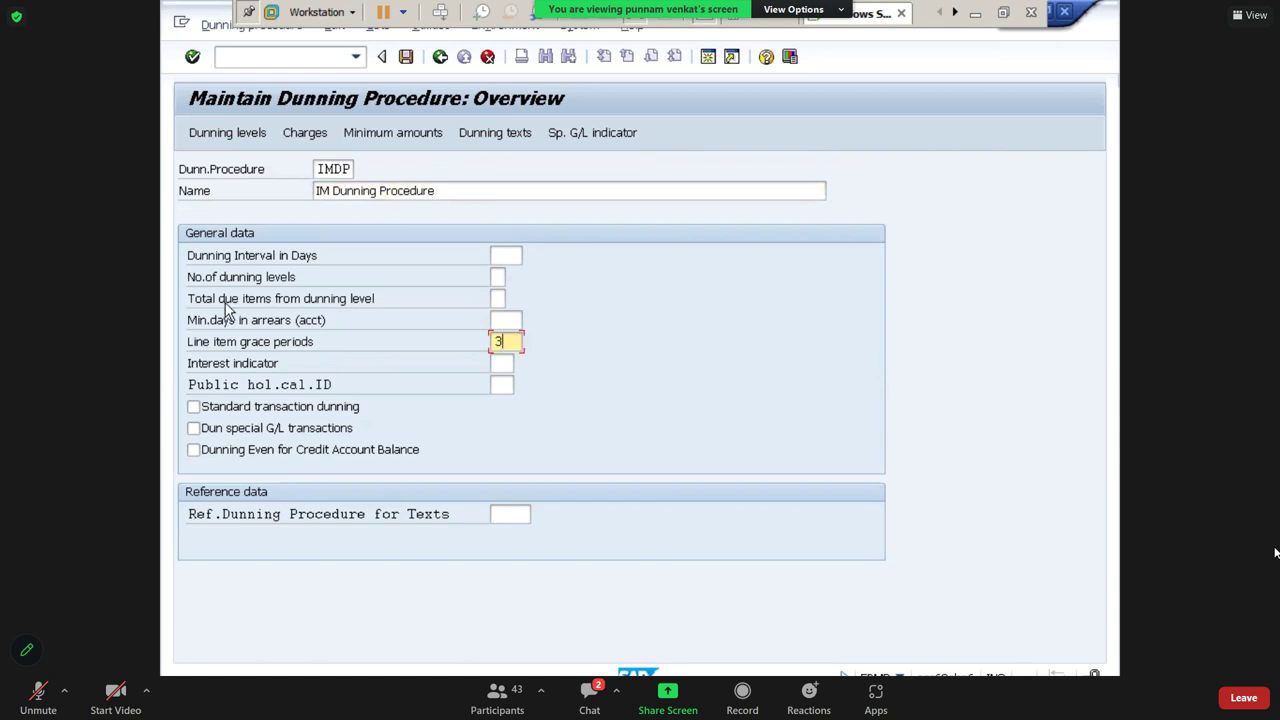
click(498, 276)
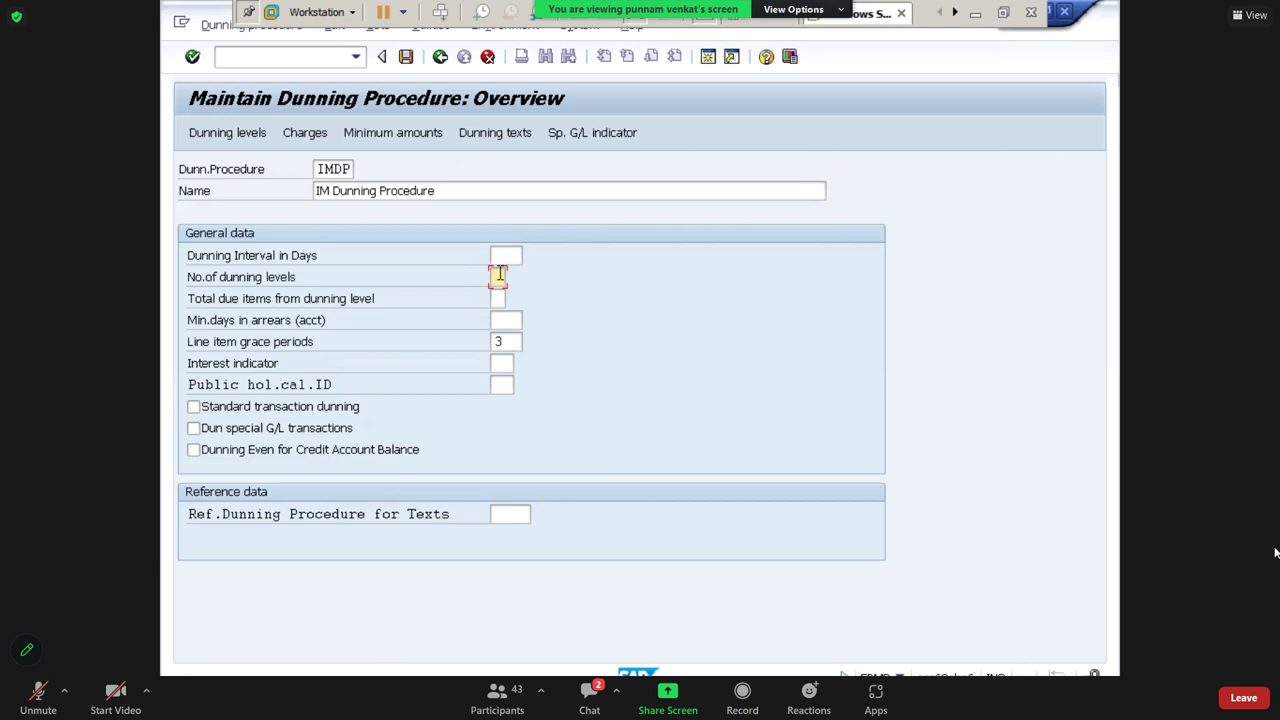
text(9)
key(BackSpace)
text(4)
click(504, 258)
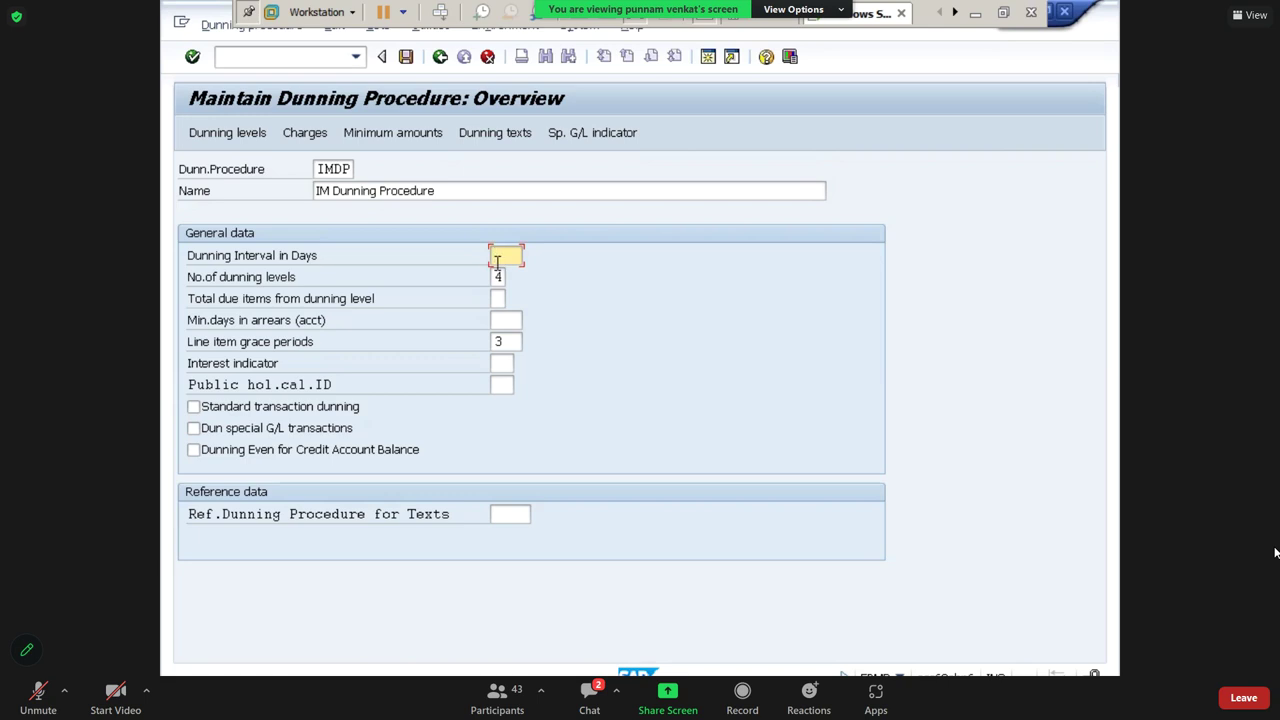
text(10)
click(229, 414)
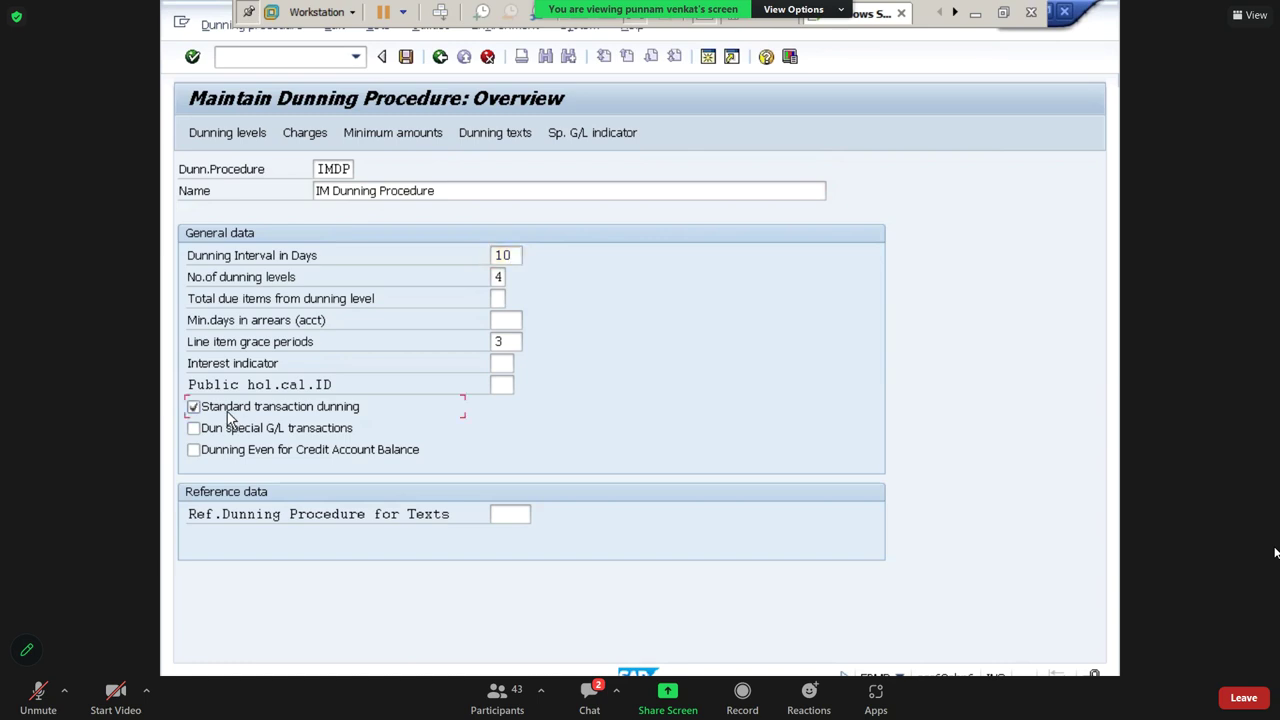
key(Return)
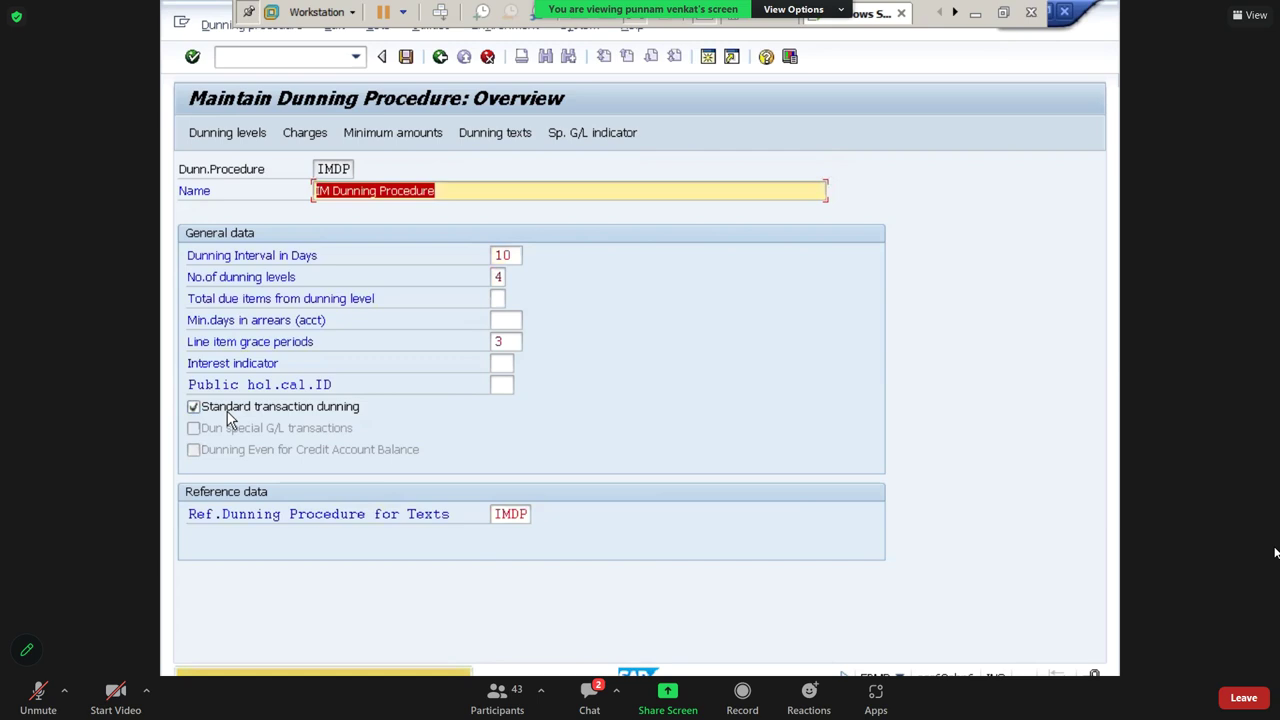
key(Return)
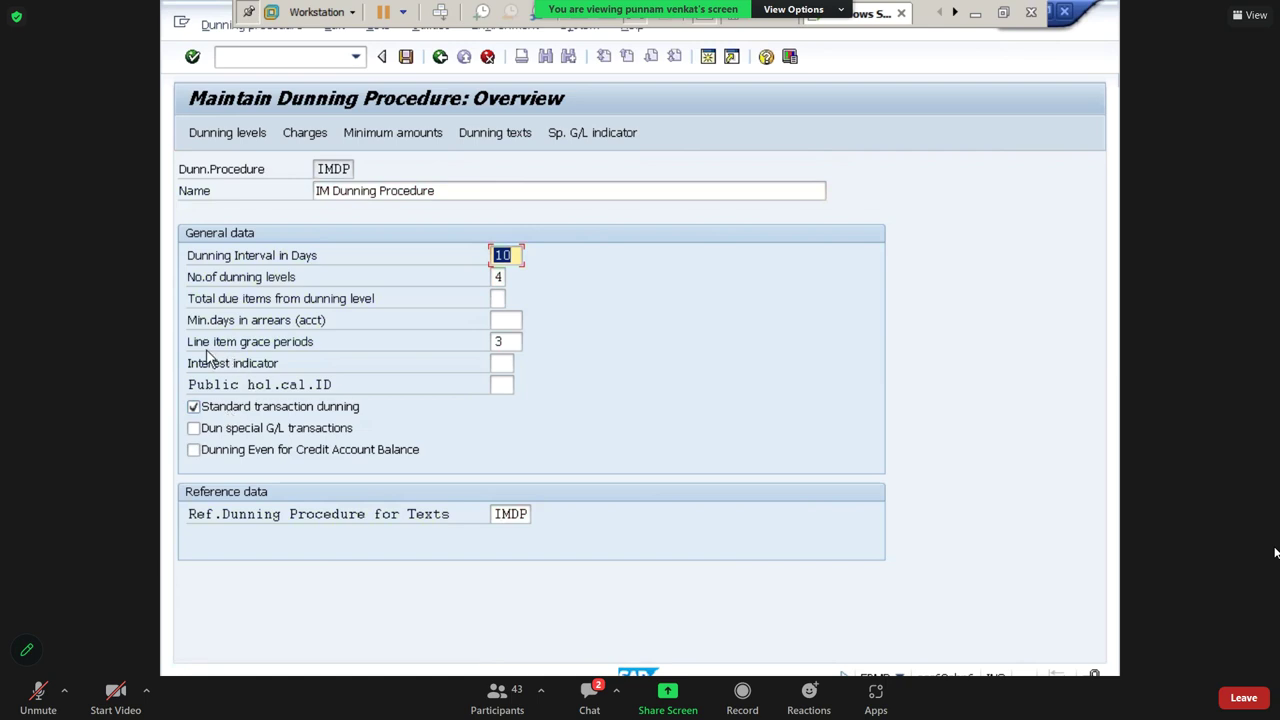
click(506, 342)
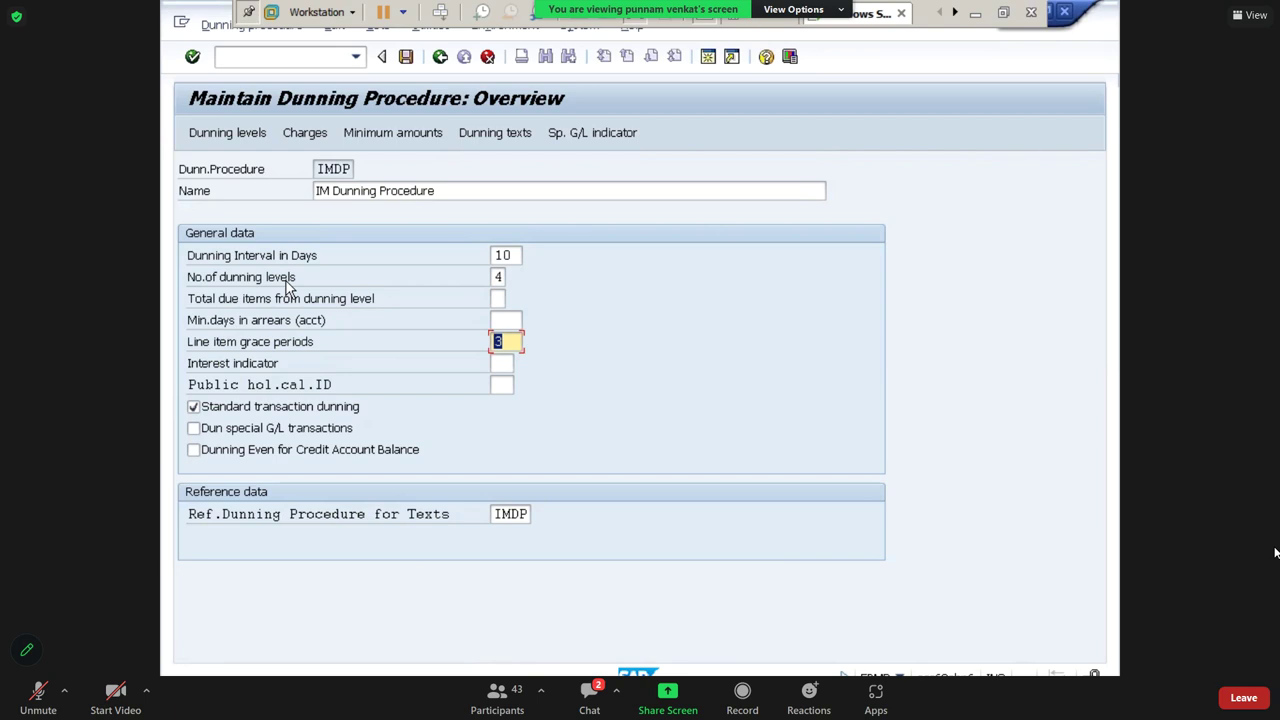
double_click(495, 277)
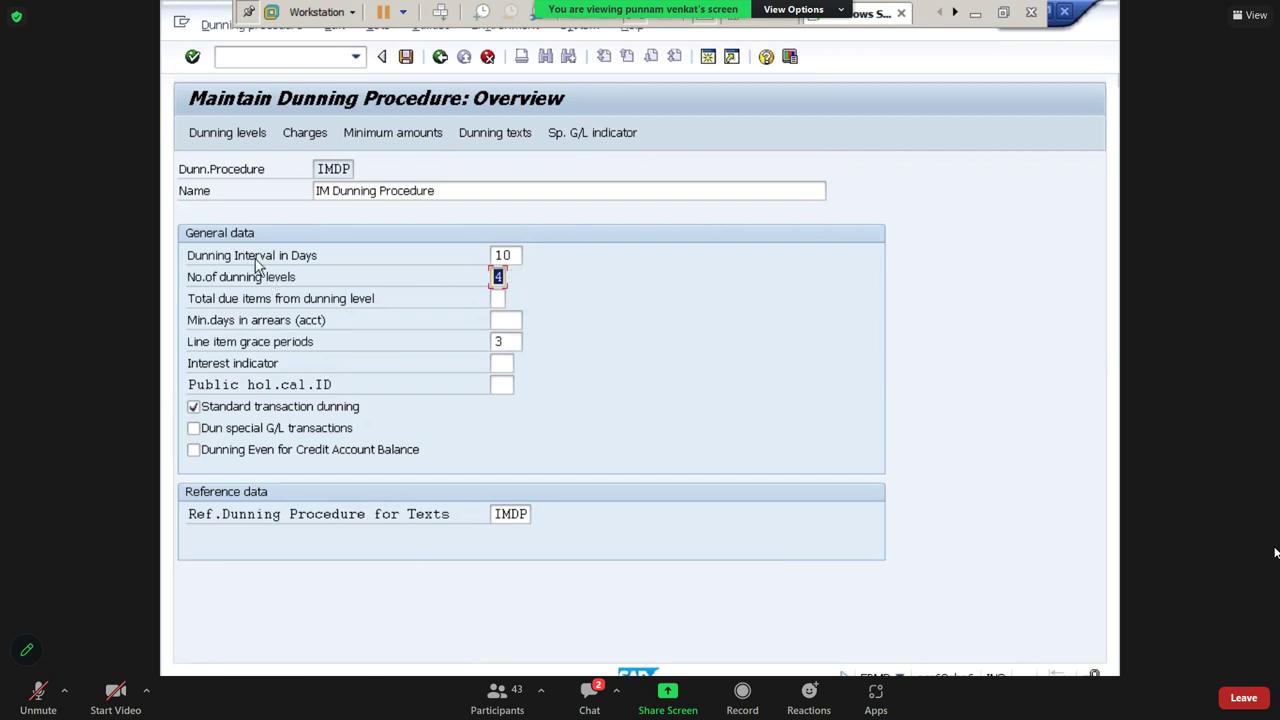
click(296, 260)
click(222, 136)
double_click(493, 277)
Open the dunning level settings and review days in arrears for levels 1–4
click(230, 138)
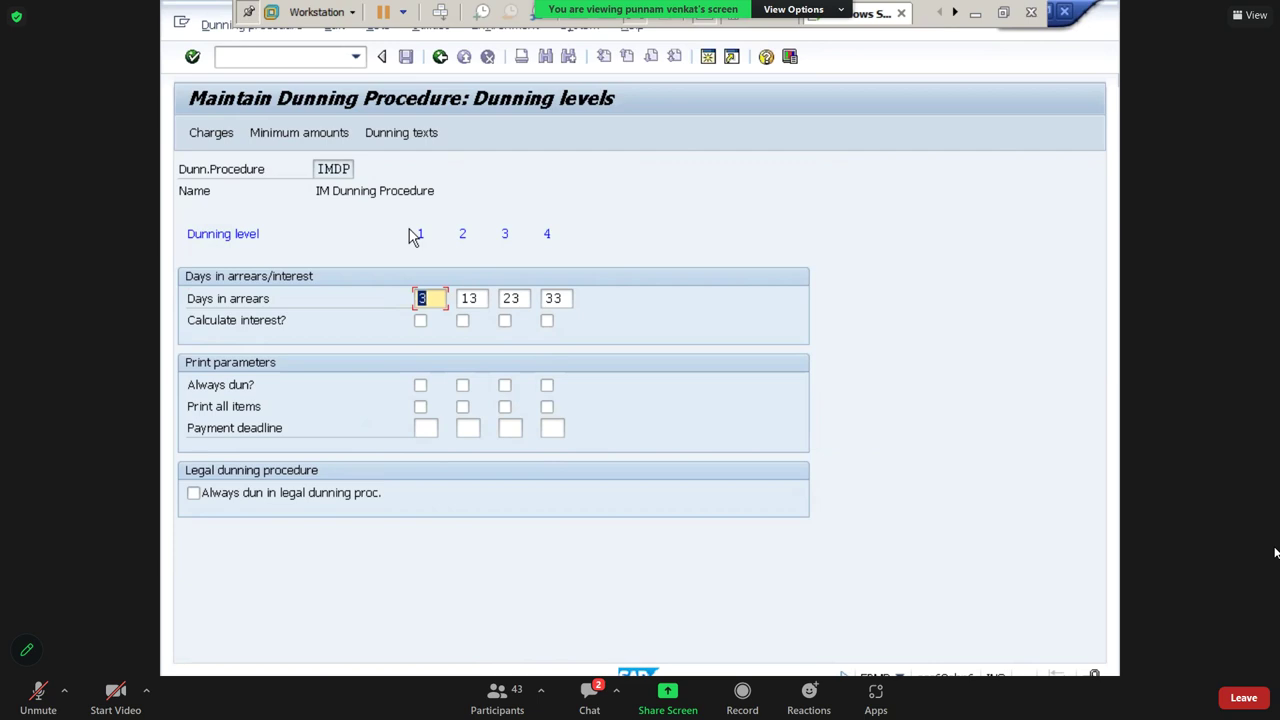
click(434, 298)
click(467, 298)
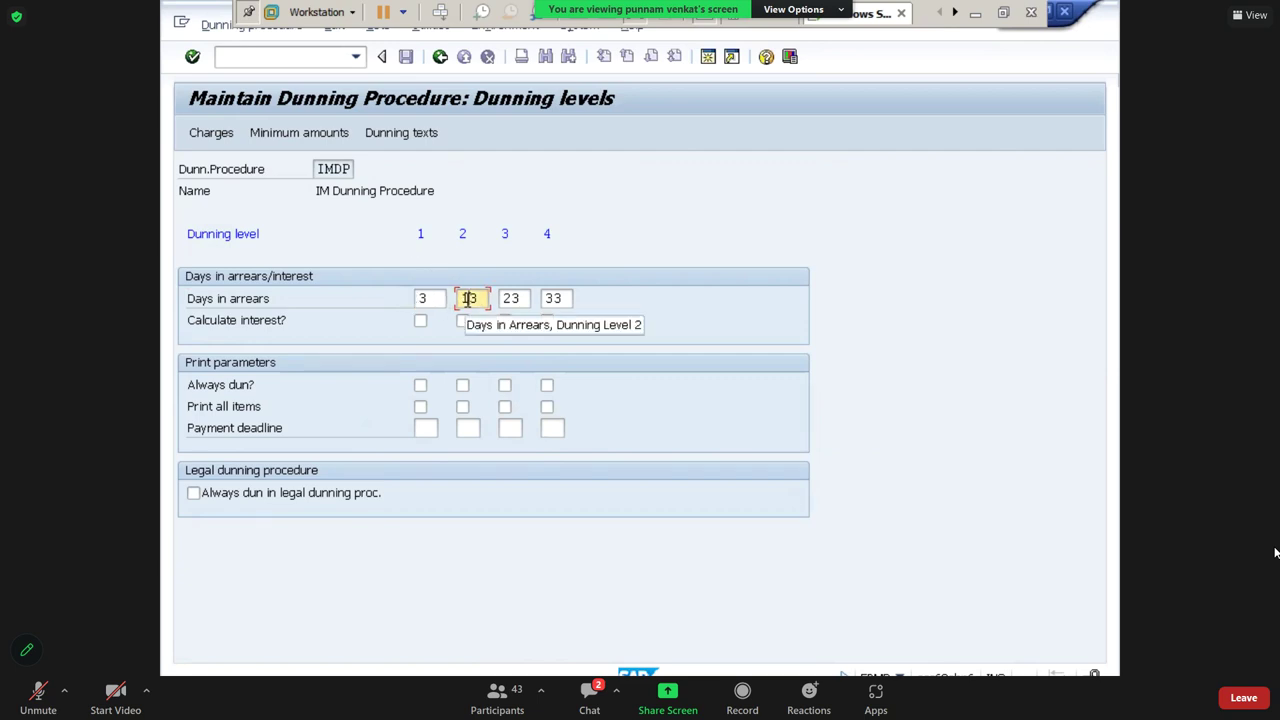
click(507, 298)
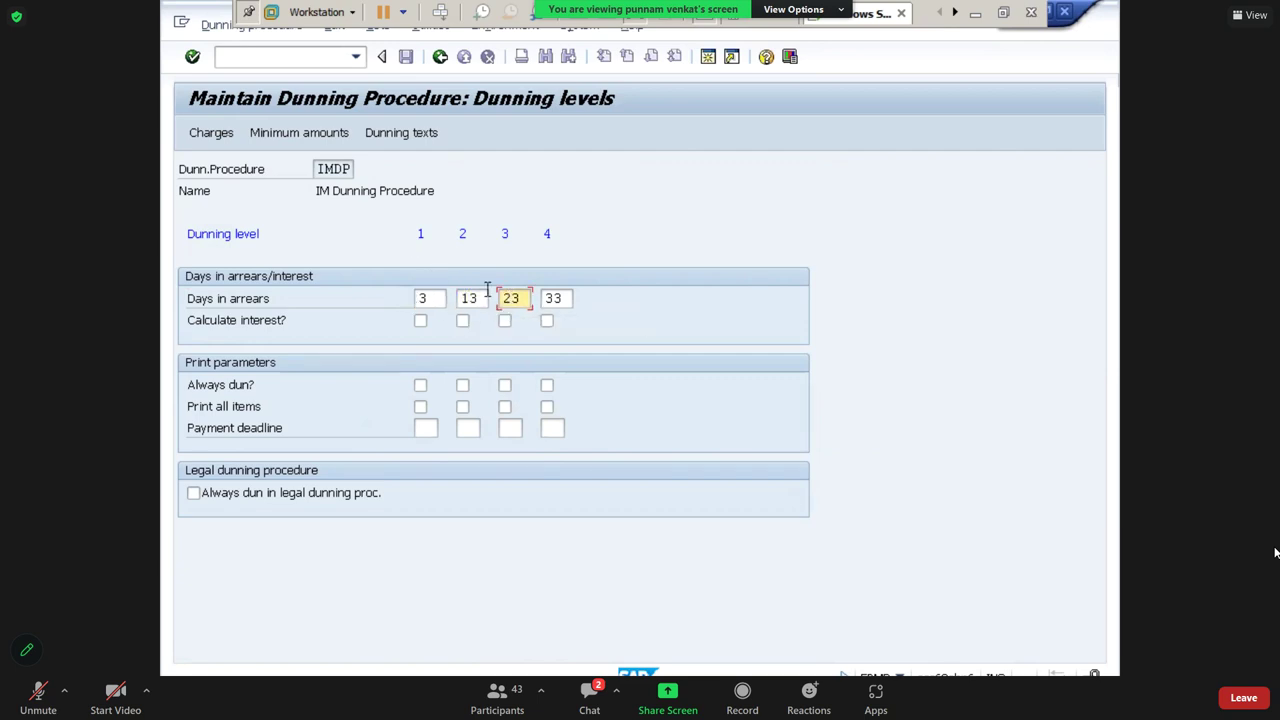
click(555, 298)
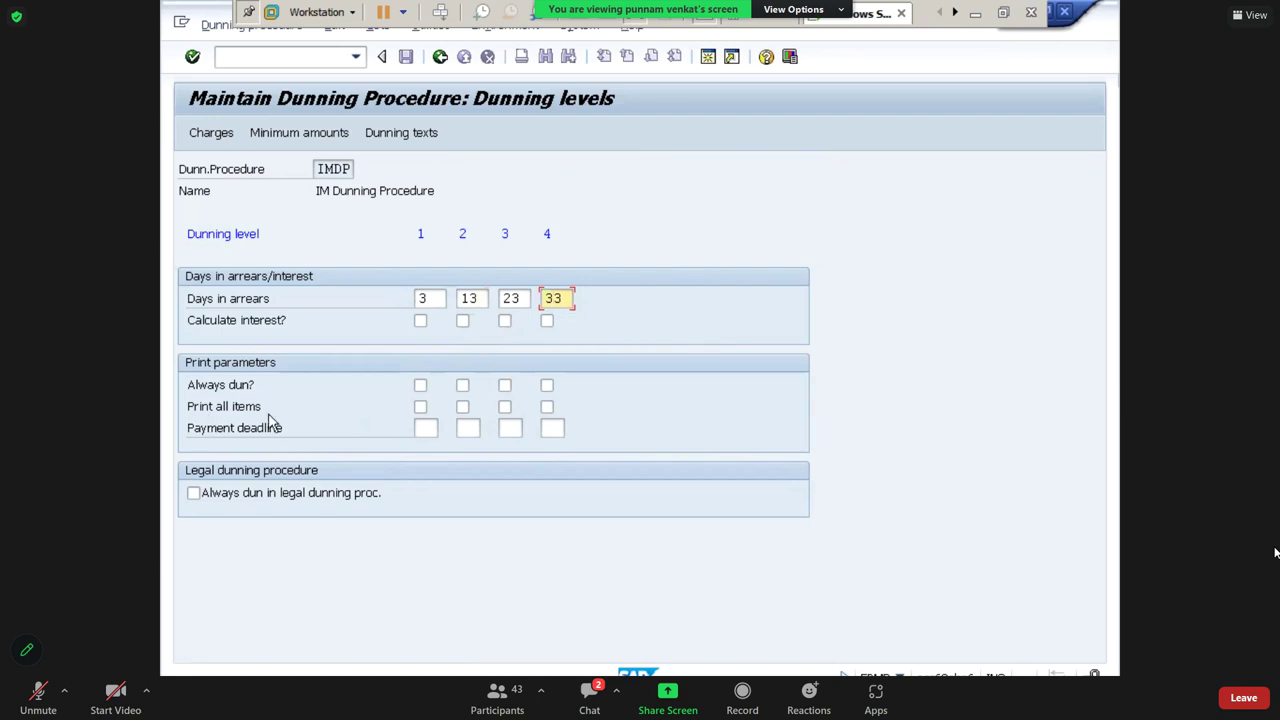
Tick Print all items and Always dun? for all four dunning levels
click(420, 407)
click(462, 407)
click(505, 408)
click(547, 408)
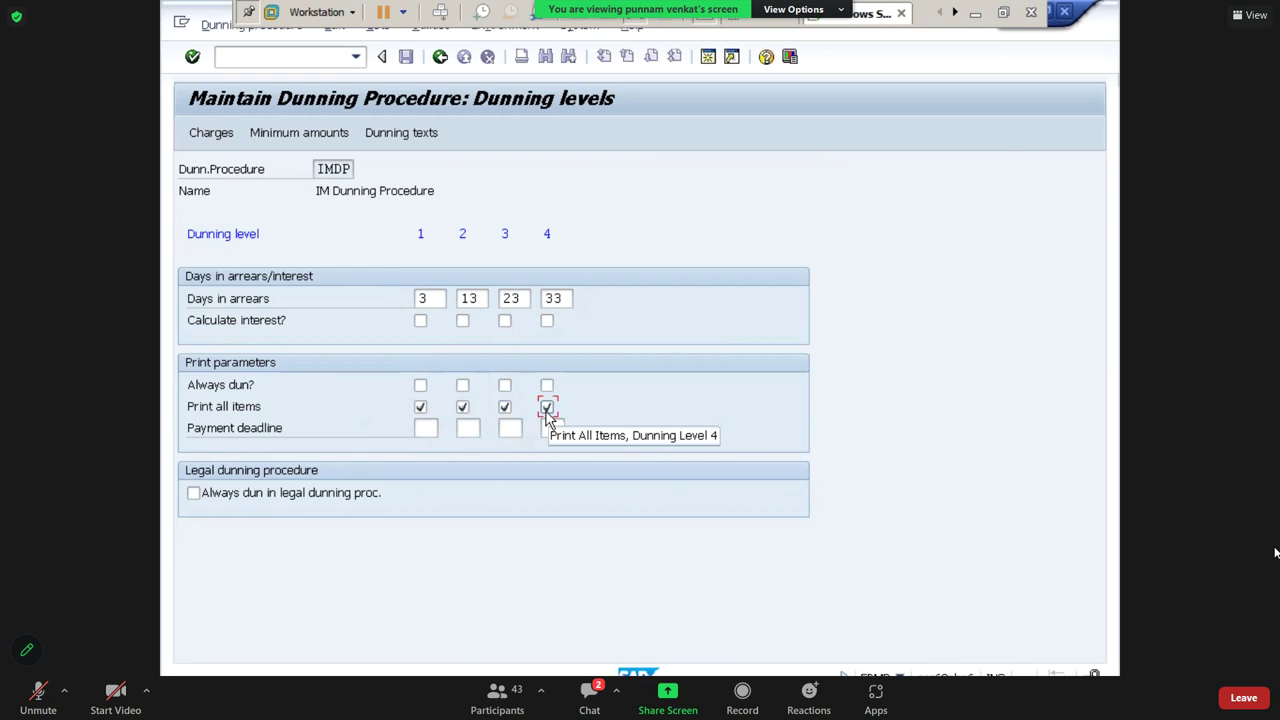
click(421, 386)
click(462, 387)
click(506, 388)
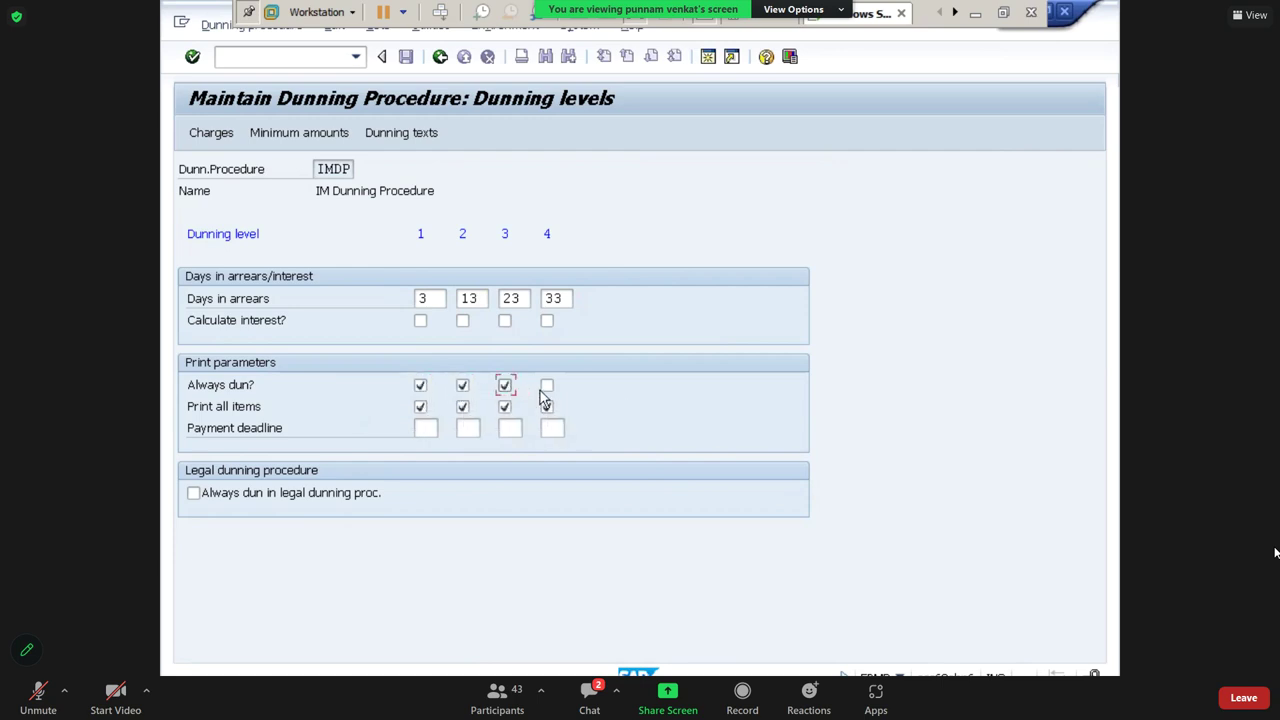
click(549, 390)
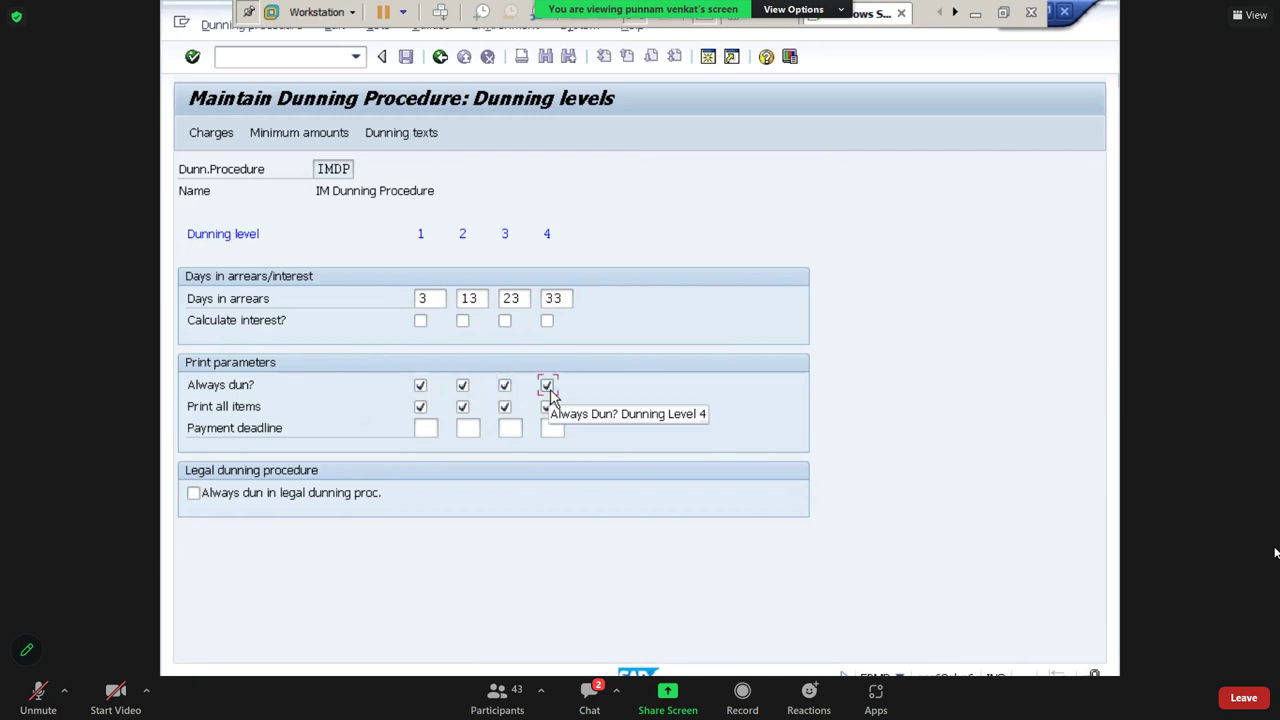
key(Return)
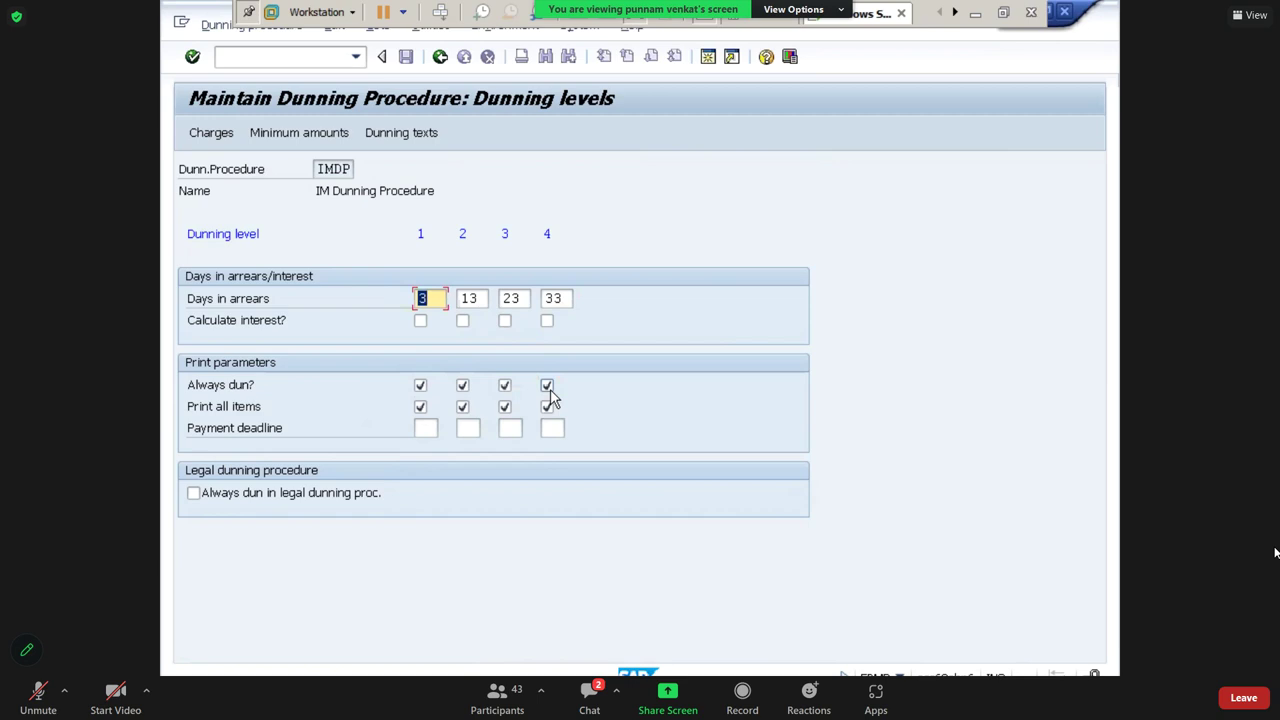
Open the IMDP dunning charges in INR currency, then switch to the Excel sketch
click(211, 134)
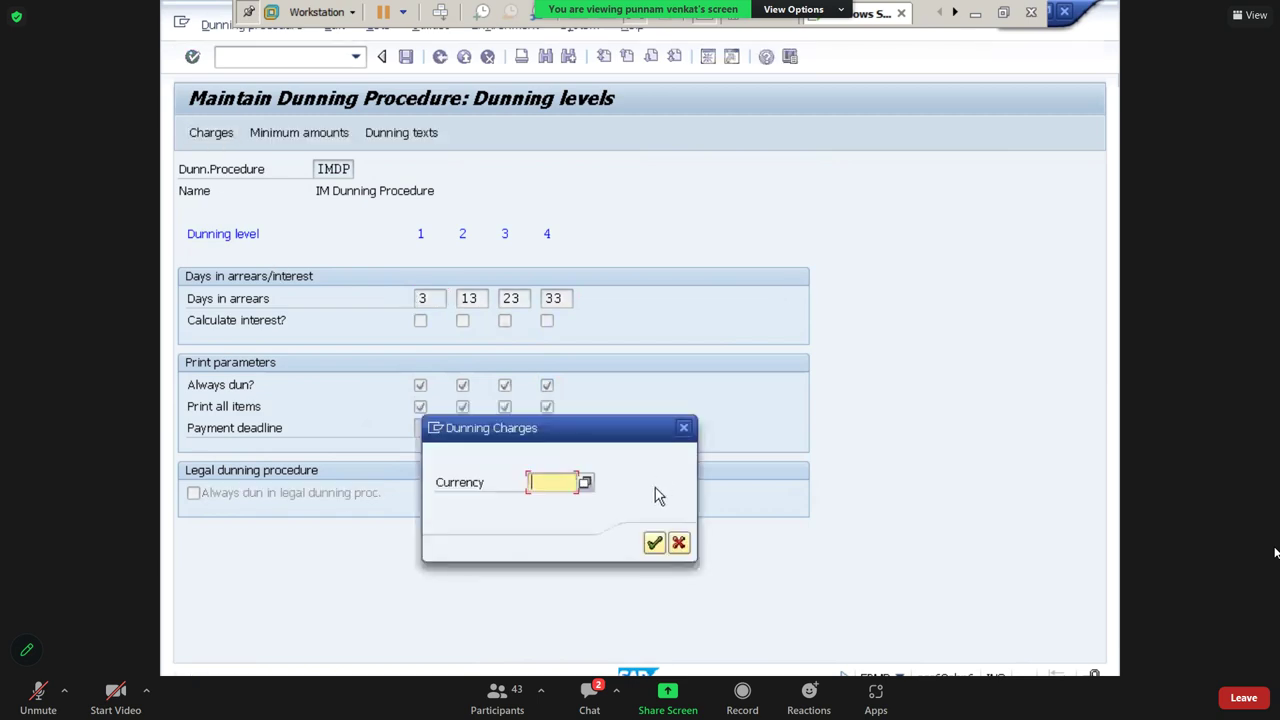
text(INR)
key(Return)
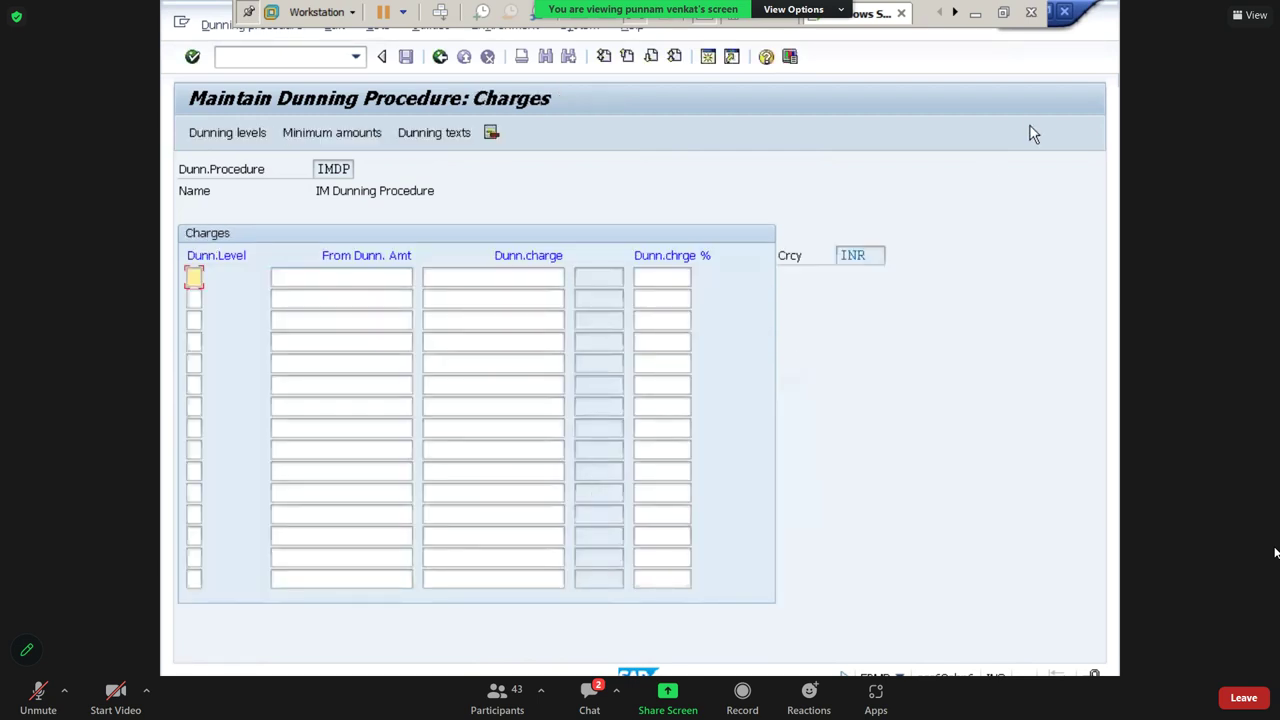
key(alt+Tab)
Enter 1000000 in cell Q5
key(Right)
key(Right)
key(Right)
key(Right)
key(Right)
key(Right)
key(Right)
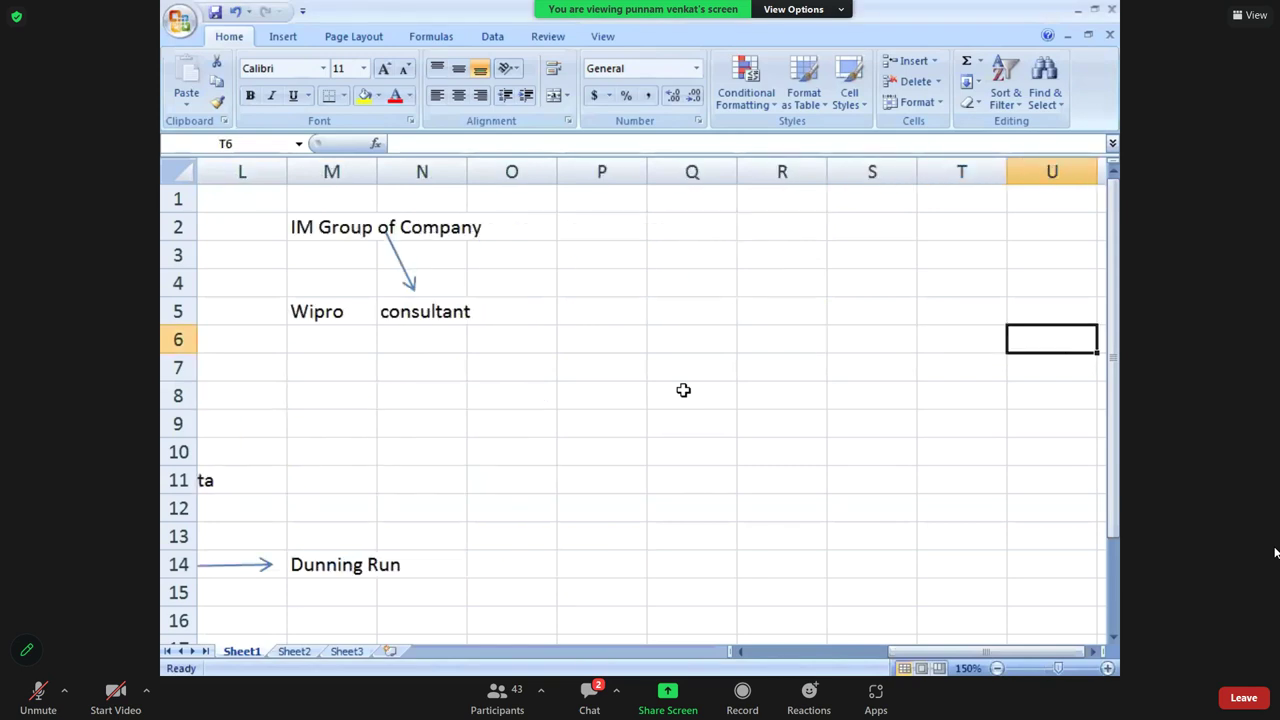
click(706, 317)
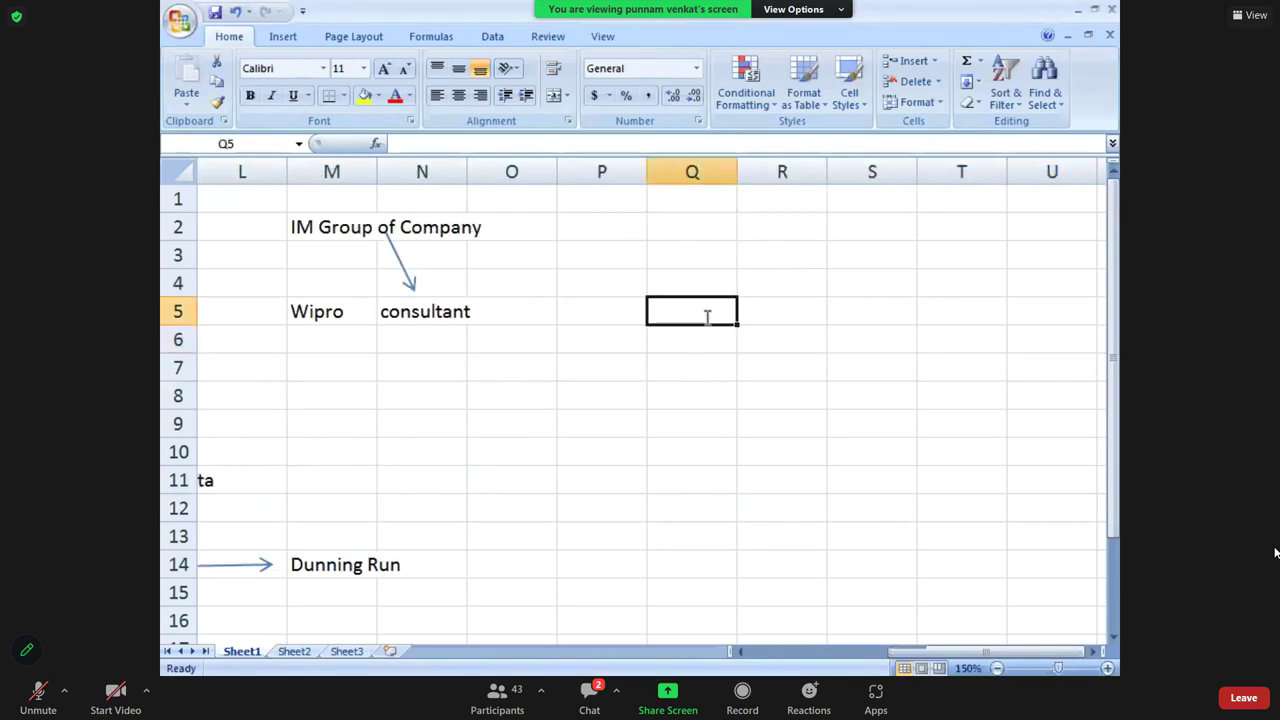
text(10000)
key(BackSpace)
key(BackSpace)
key(BackSpace)
key(BackSpace)
key(BackSpace)
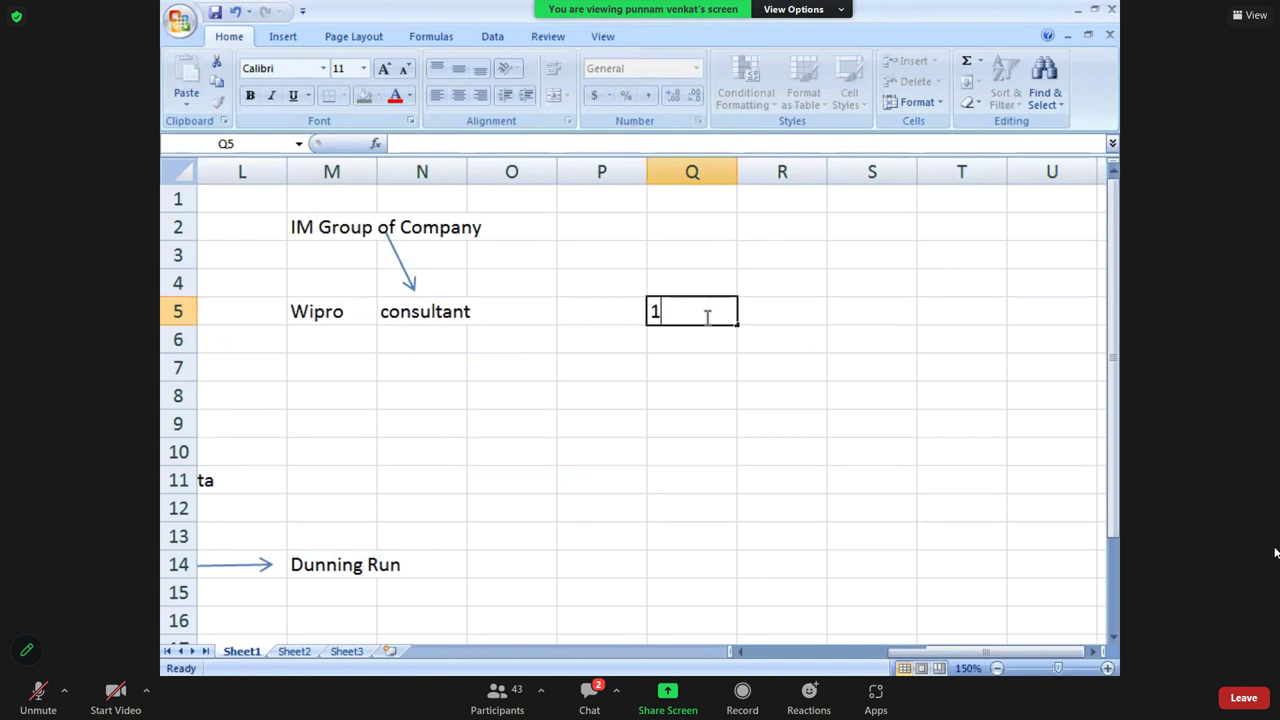
text(1000000)
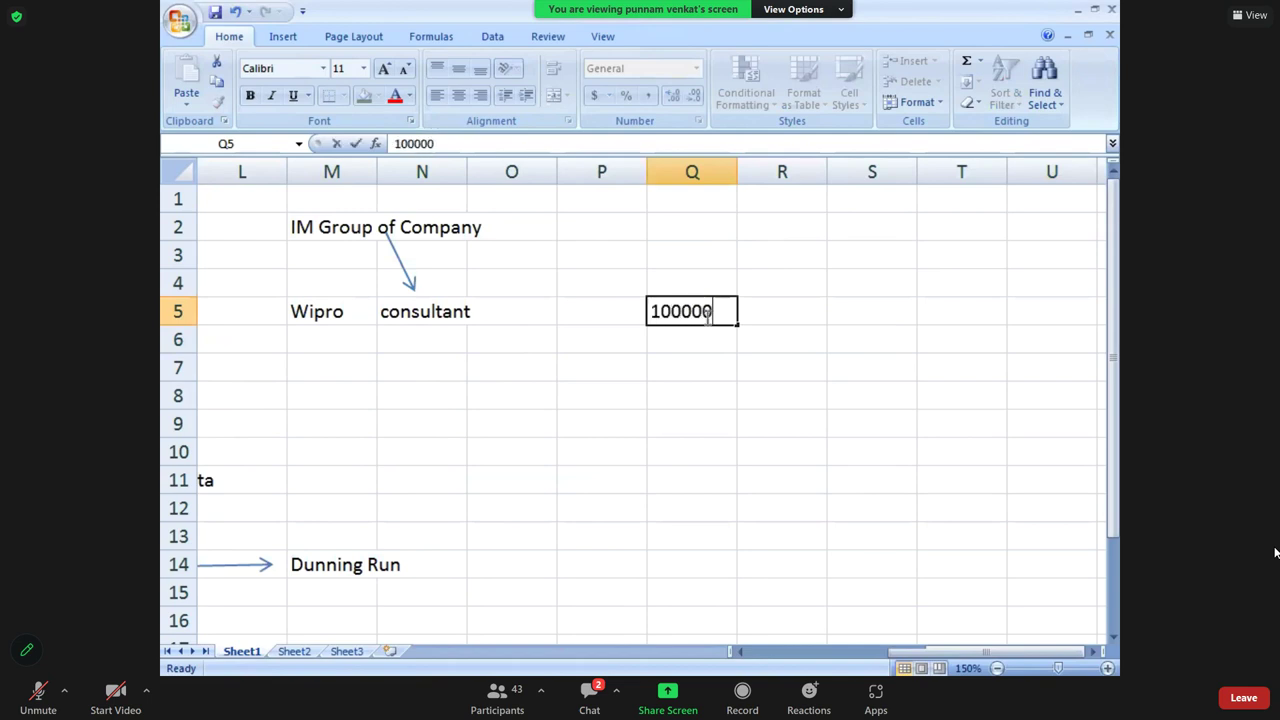
key(Return)
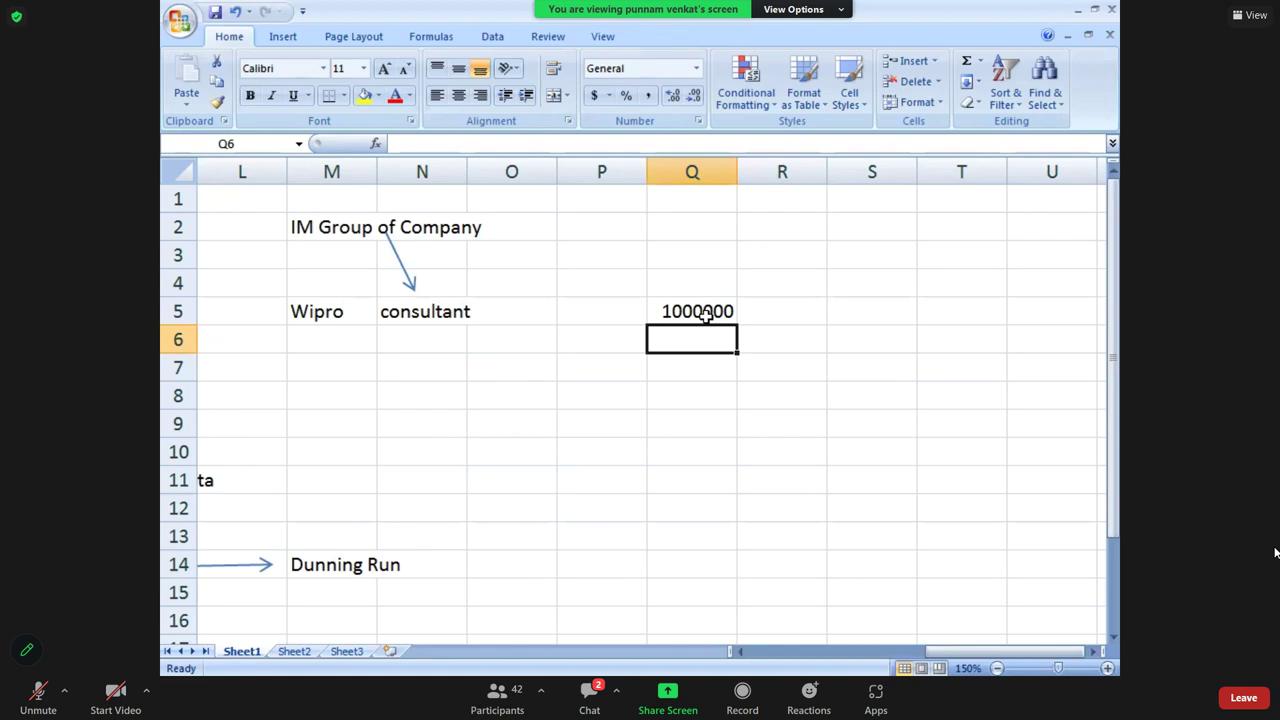
Enter 500 in Q6 and a Q5+Q6 formula in Q7 totalling 1000500
click(660, 310)
click(672, 344)
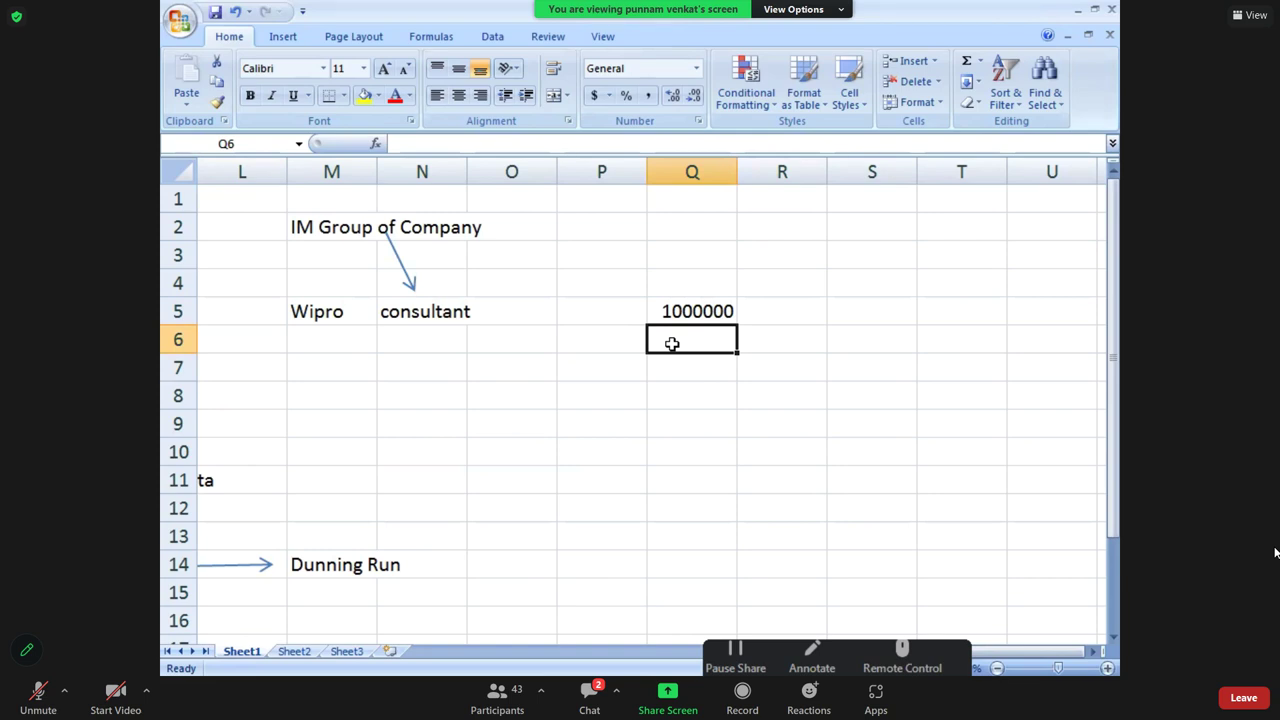
text(500)
key(Return)
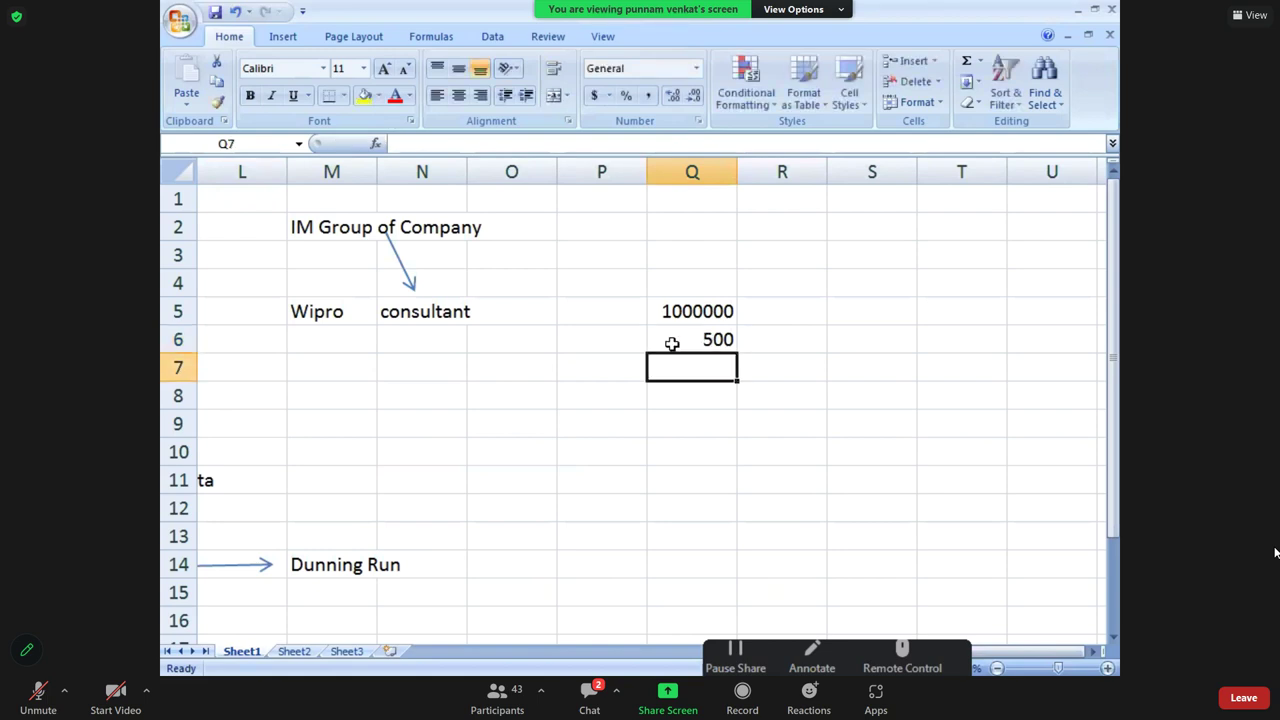
text(=)
key(Up)
key(Up)
text(+)
key(Up)
key(Return)
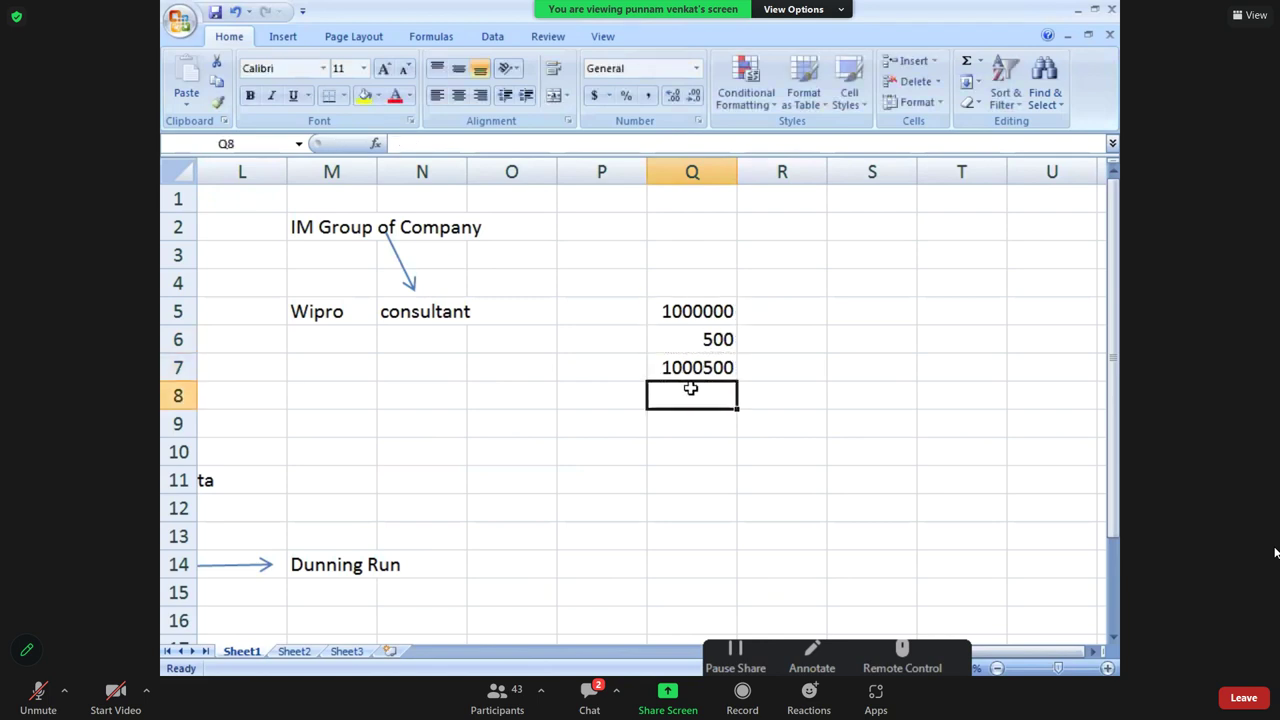
click(689, 314)
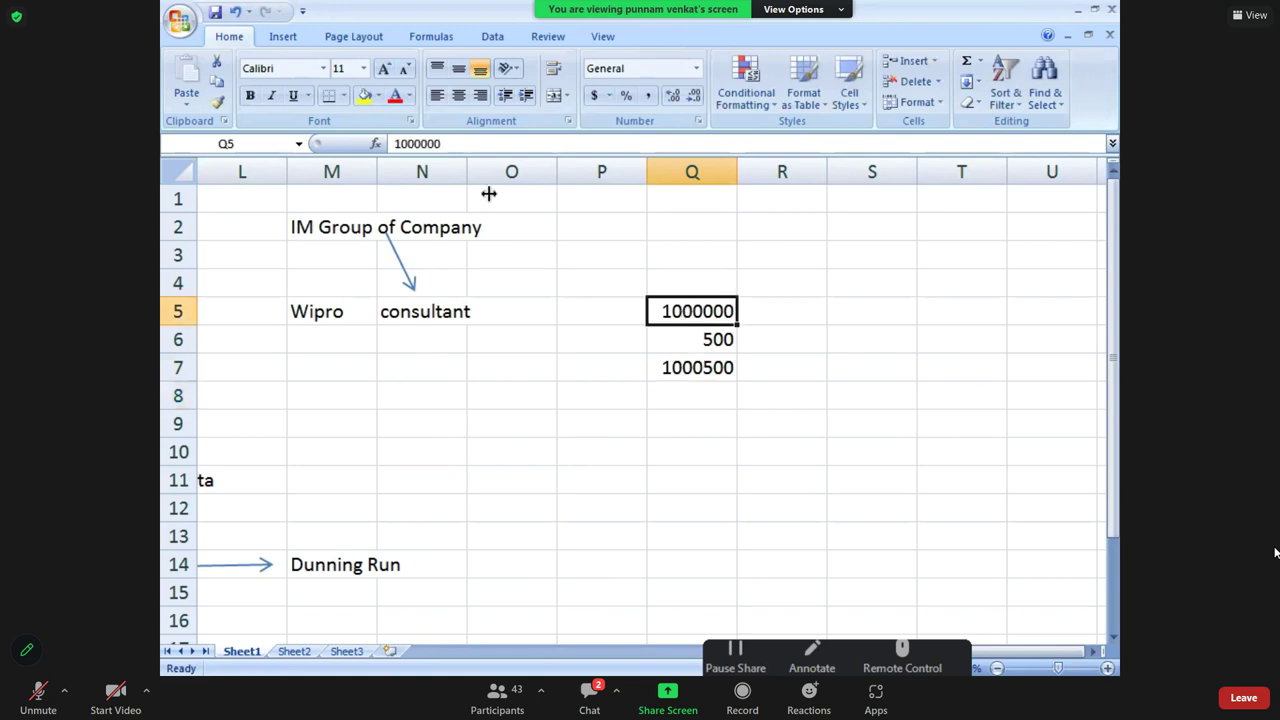
Fill Q5 (1000000) yellow and Q6 (500) light green, leaving the Q7 total unshaded
click(364, 95)
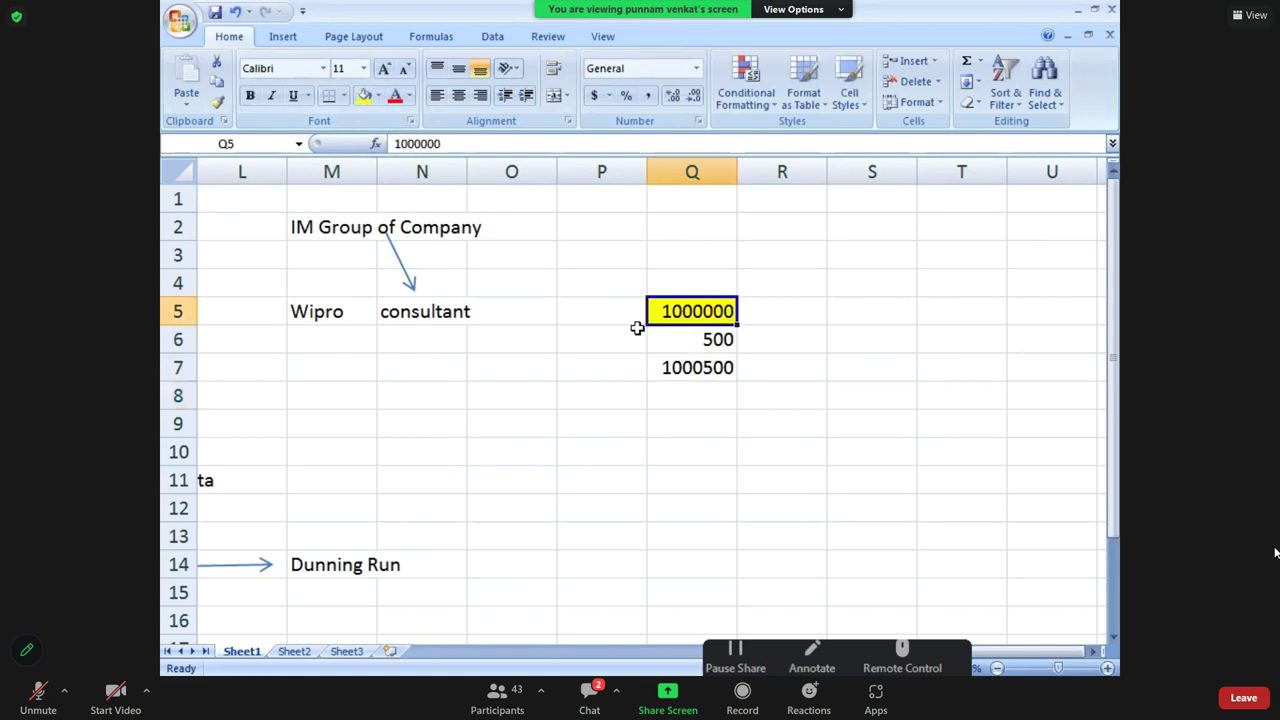
click(677, 341)
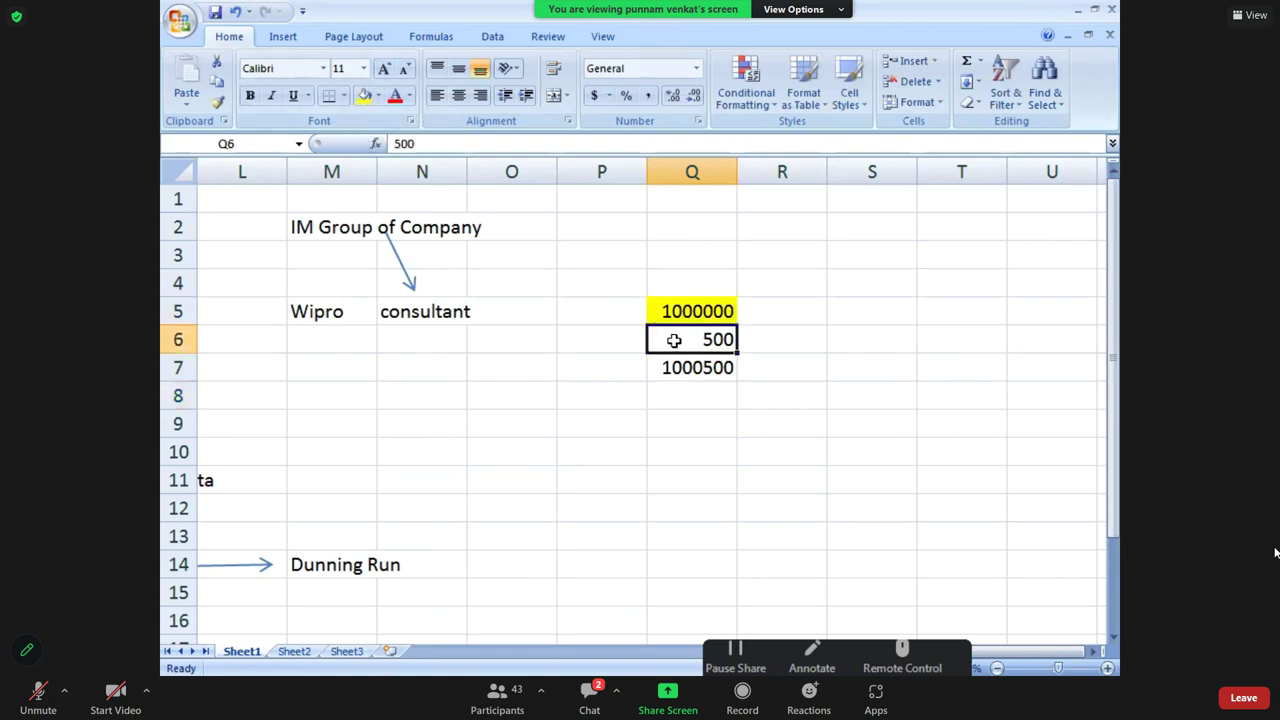
click(379, 96)
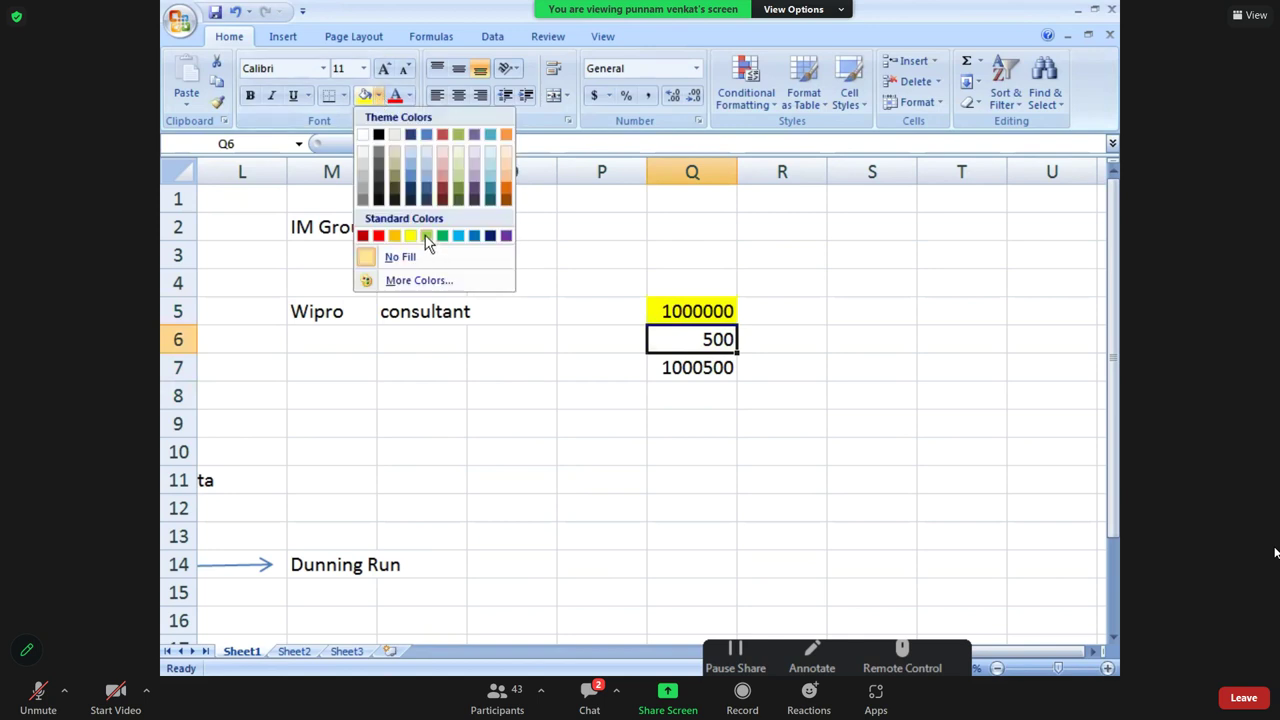
click(425, 236)
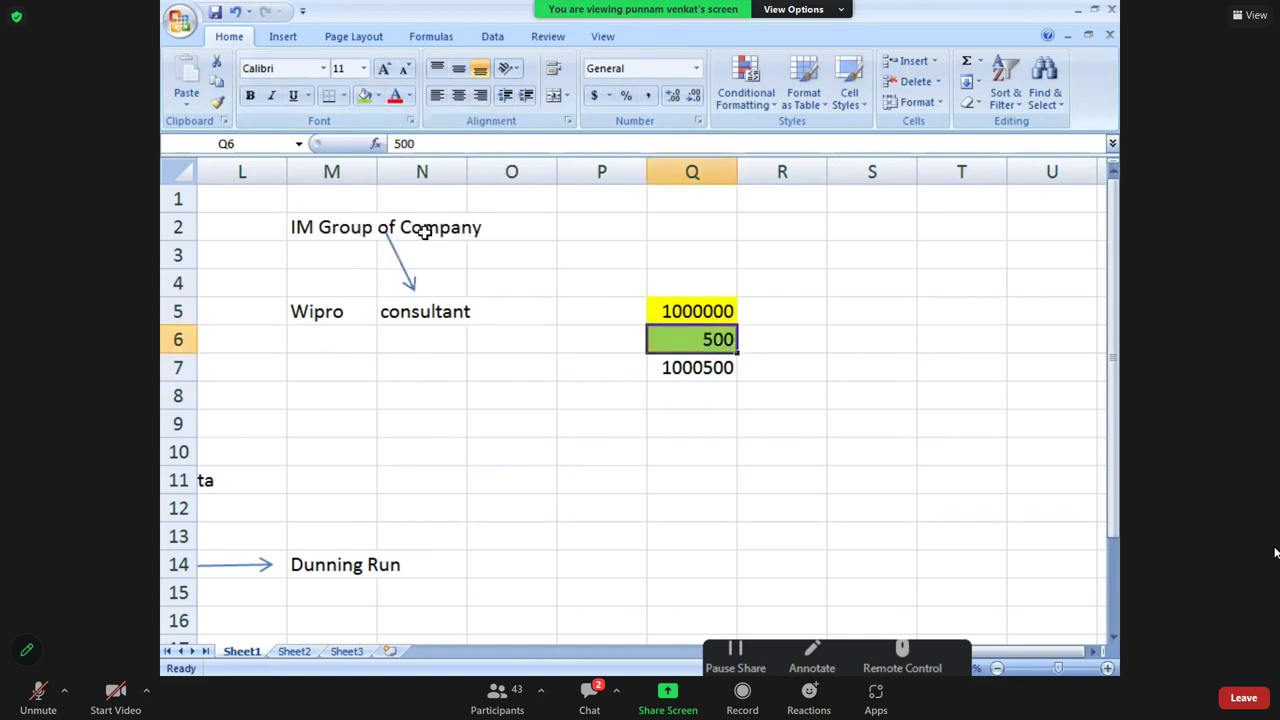
click(686, 370)
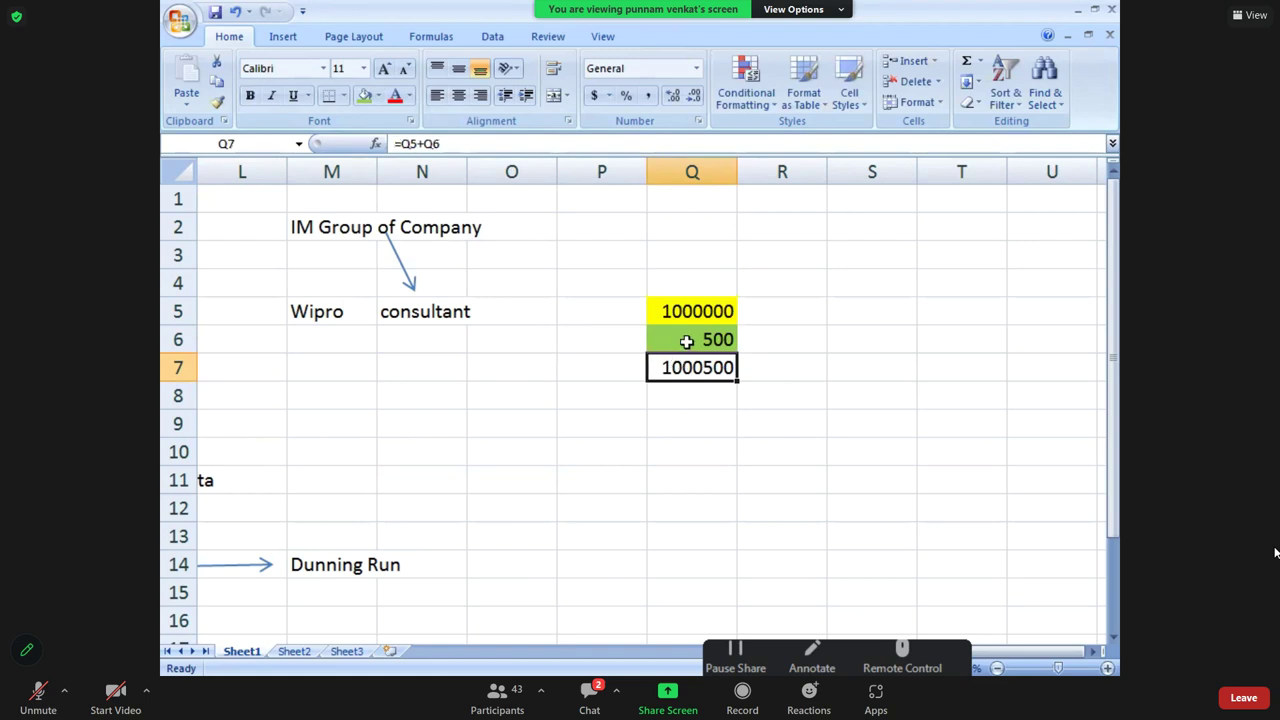
click(687, 341)
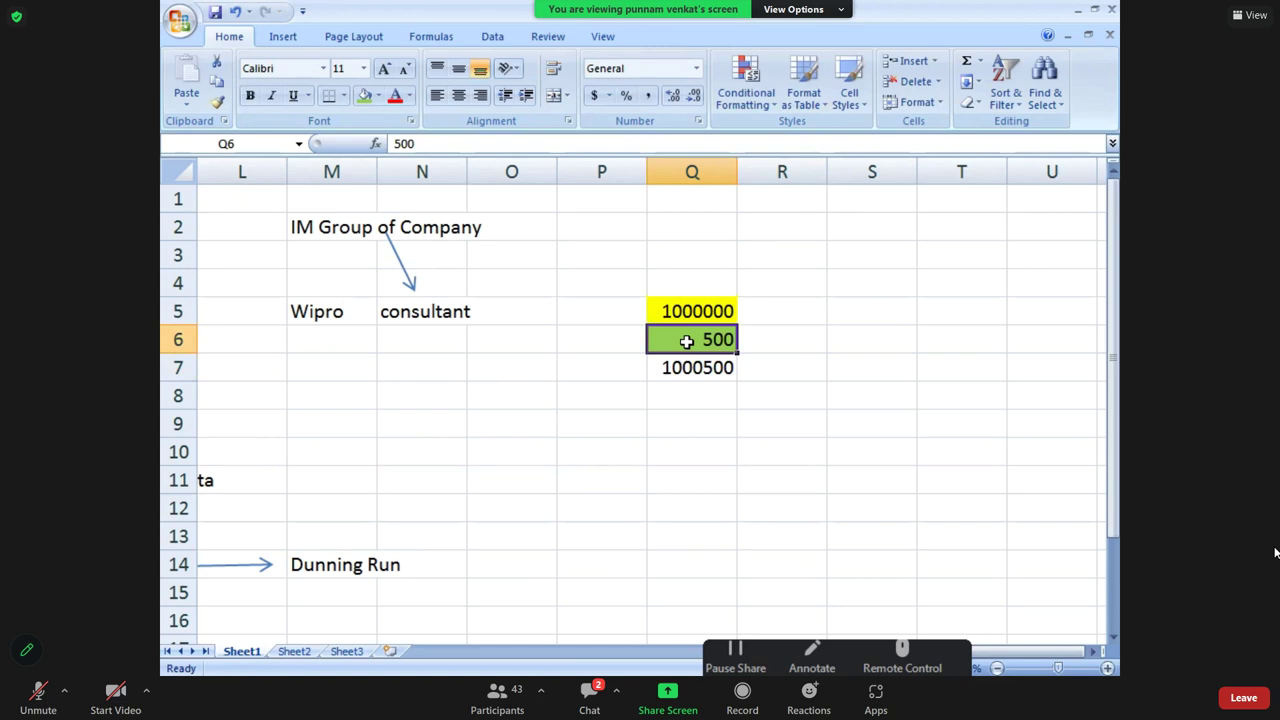
Back in SAP, enter dunning levels 1 to 4 on the Charges screen
key(alt+Tab)
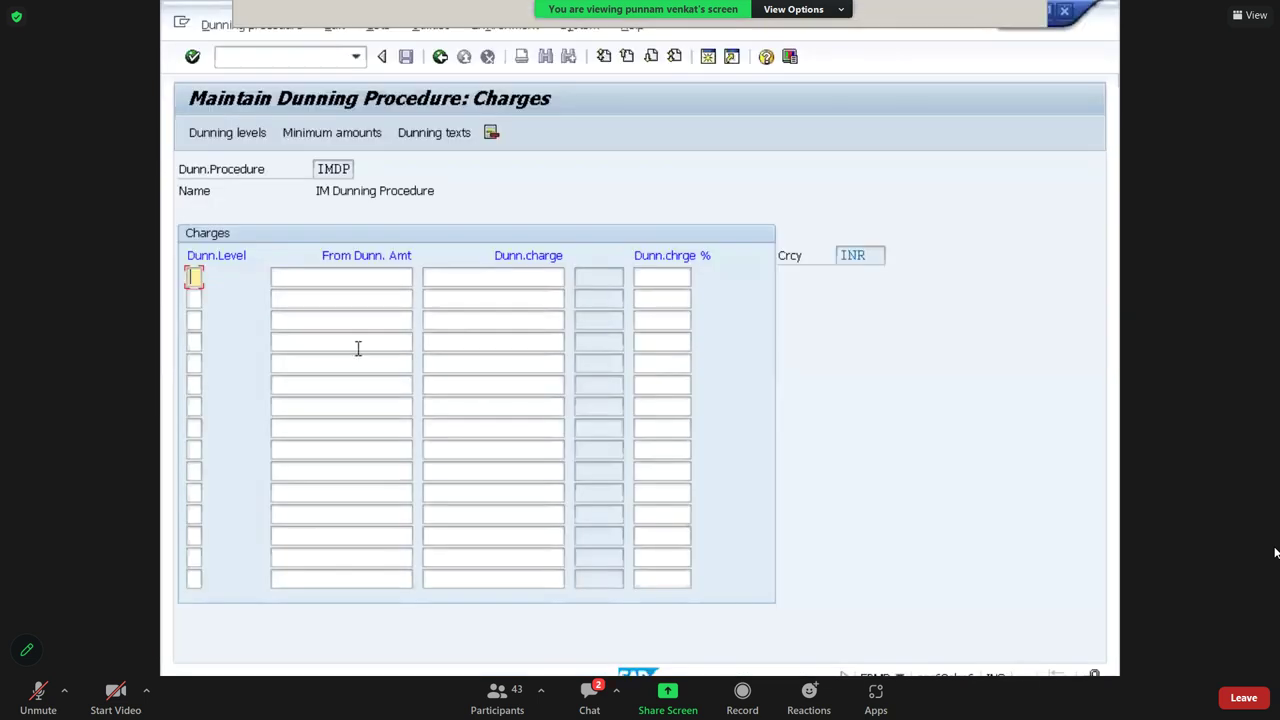
text(1)
key(Down)
text(2)
key(Down)
text(3)
key(Down)
text(4)
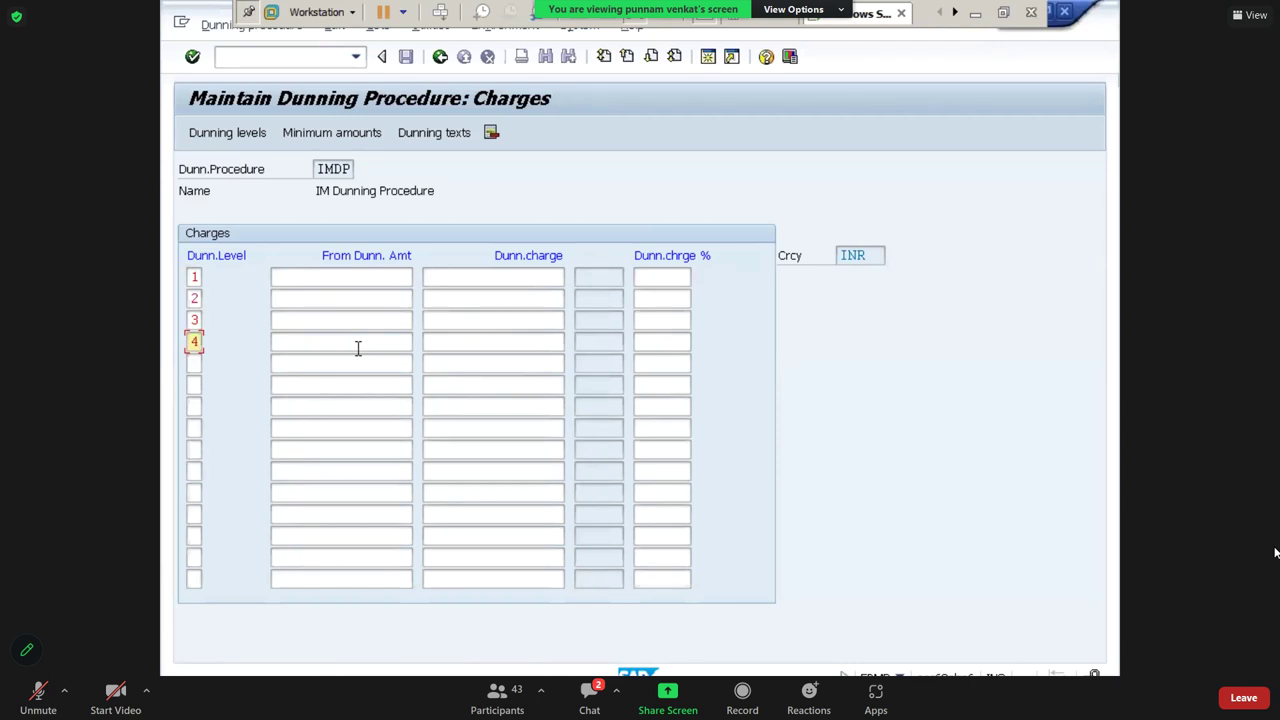
Enter charges of 500, 550, 600 and 650 for levels 1–4 and confirm
click(479, 277)
text(500)
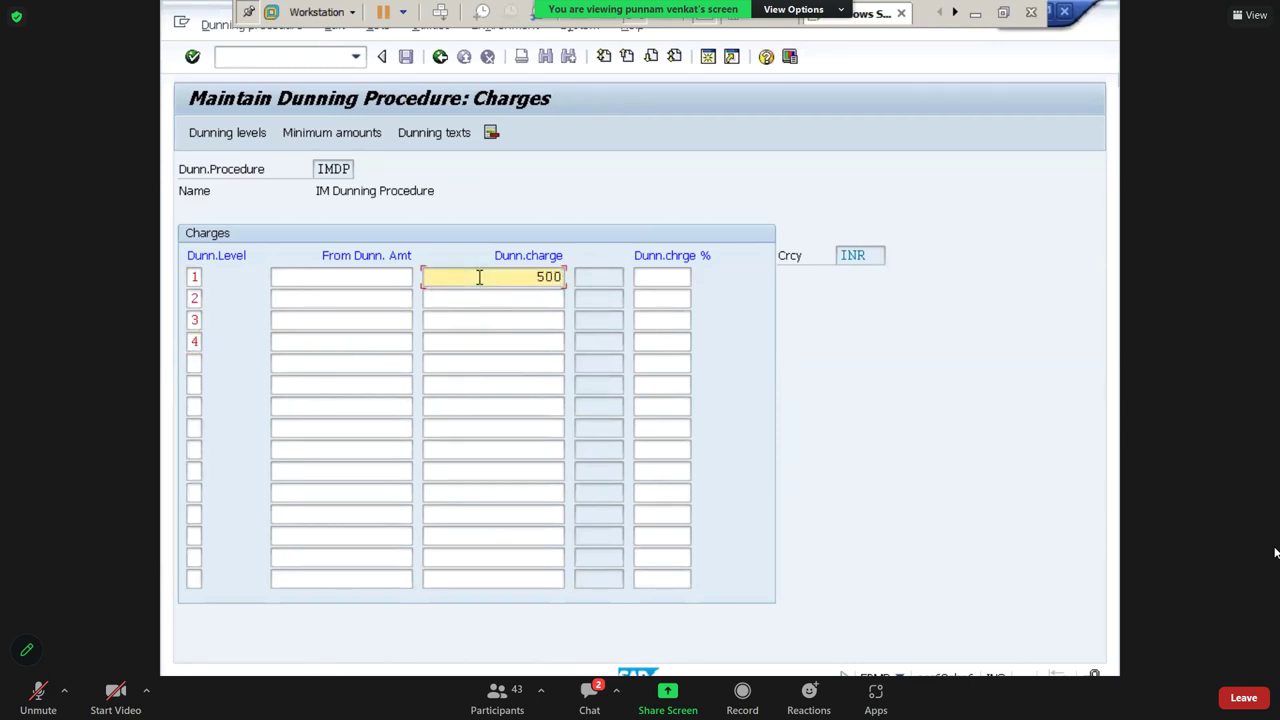
key(Down)
text(550)
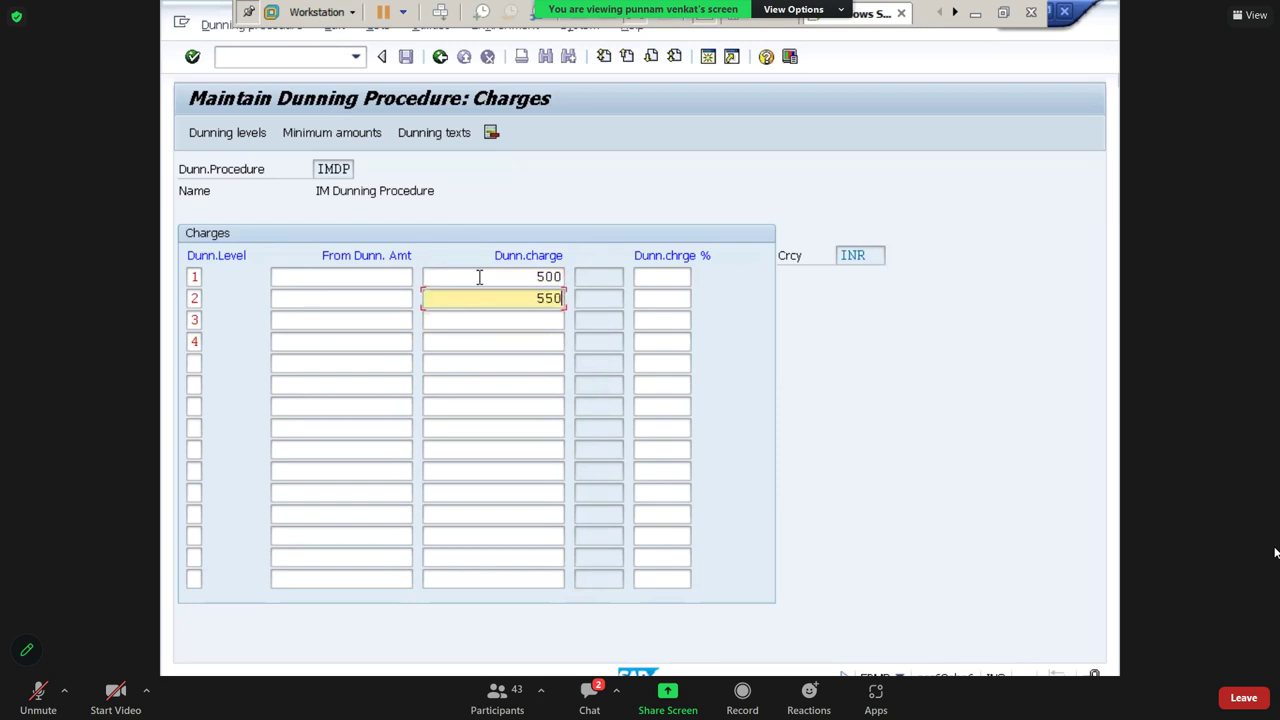
key(Down)
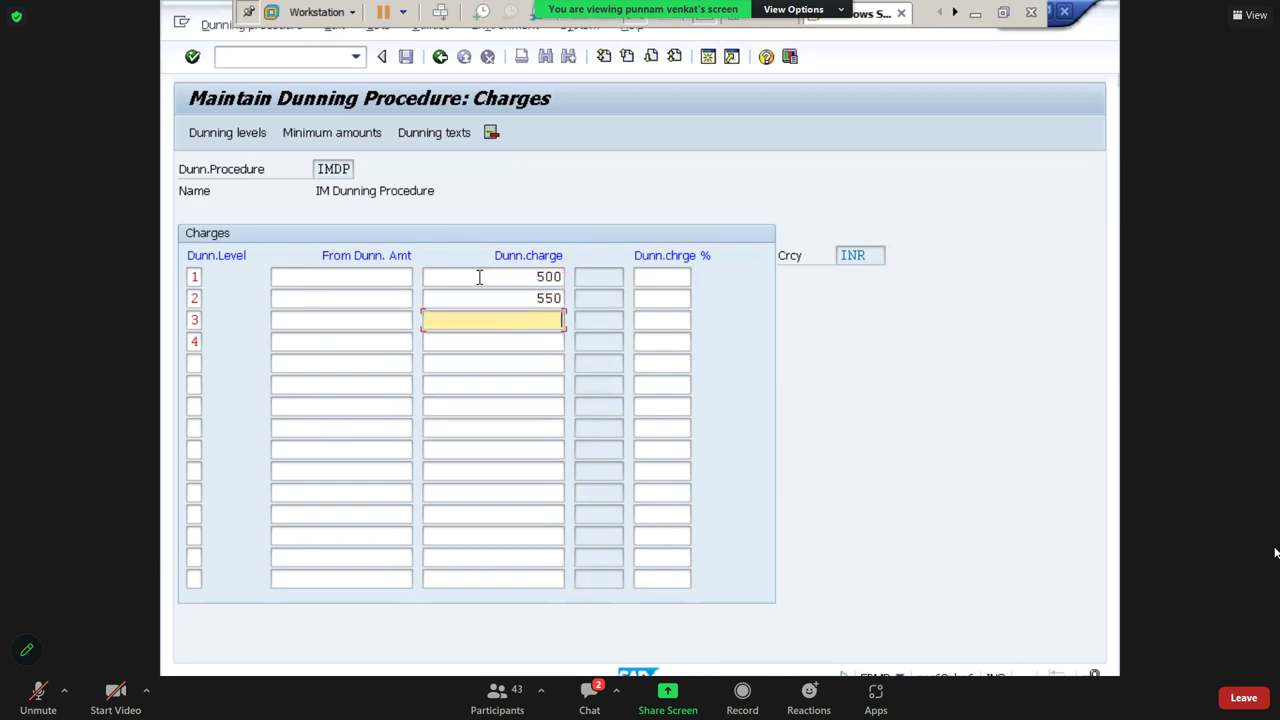
text(600)
key(Down)
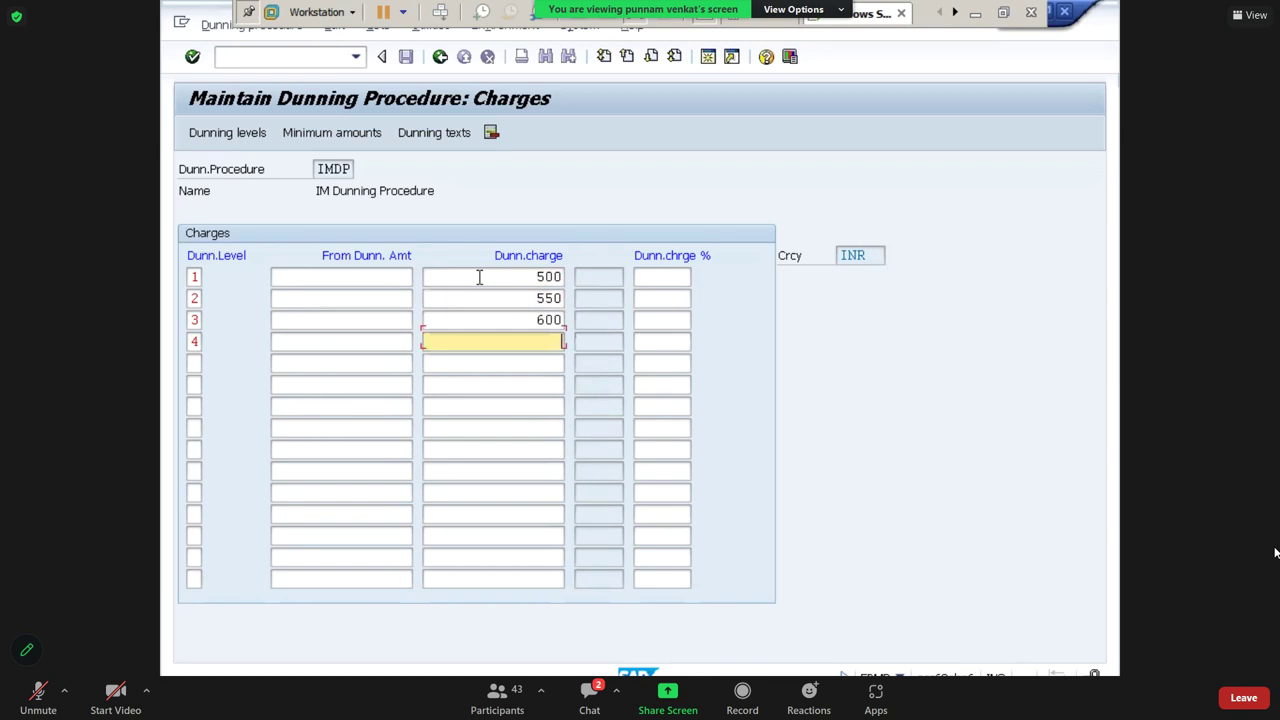
text(650)
double_click(532, 279)
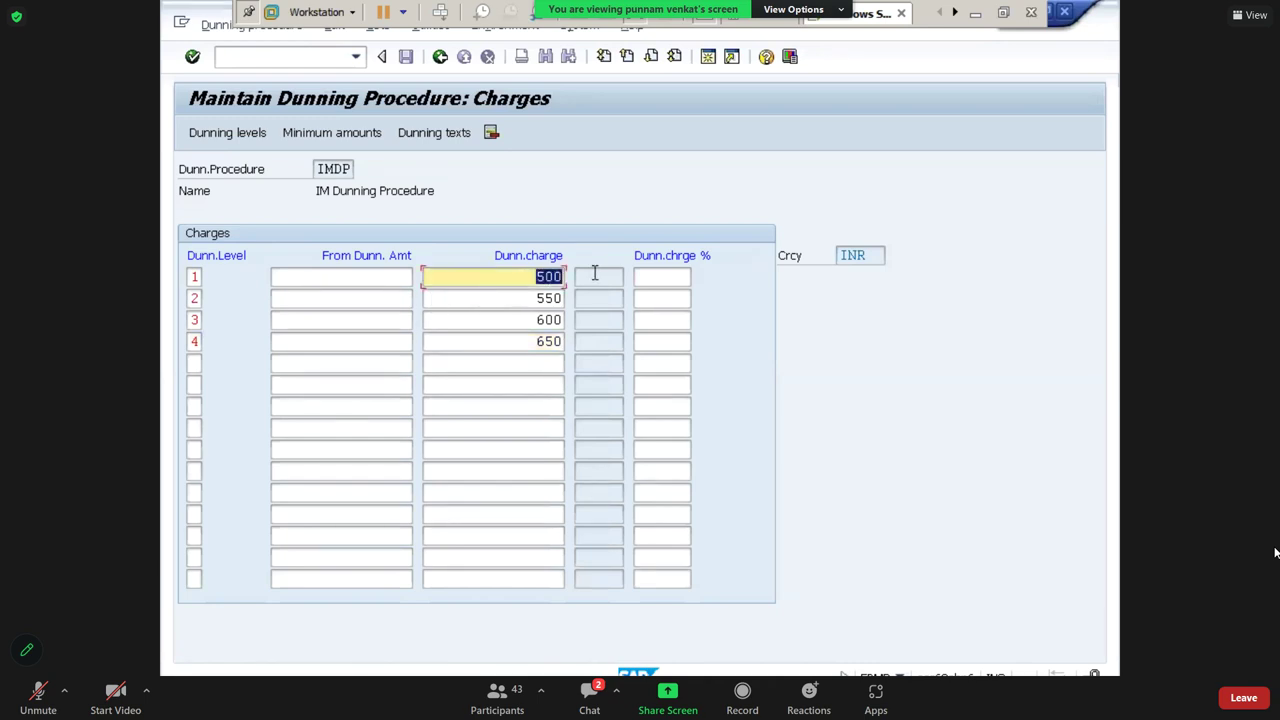
click(538, 298)
double_click(562, 298)
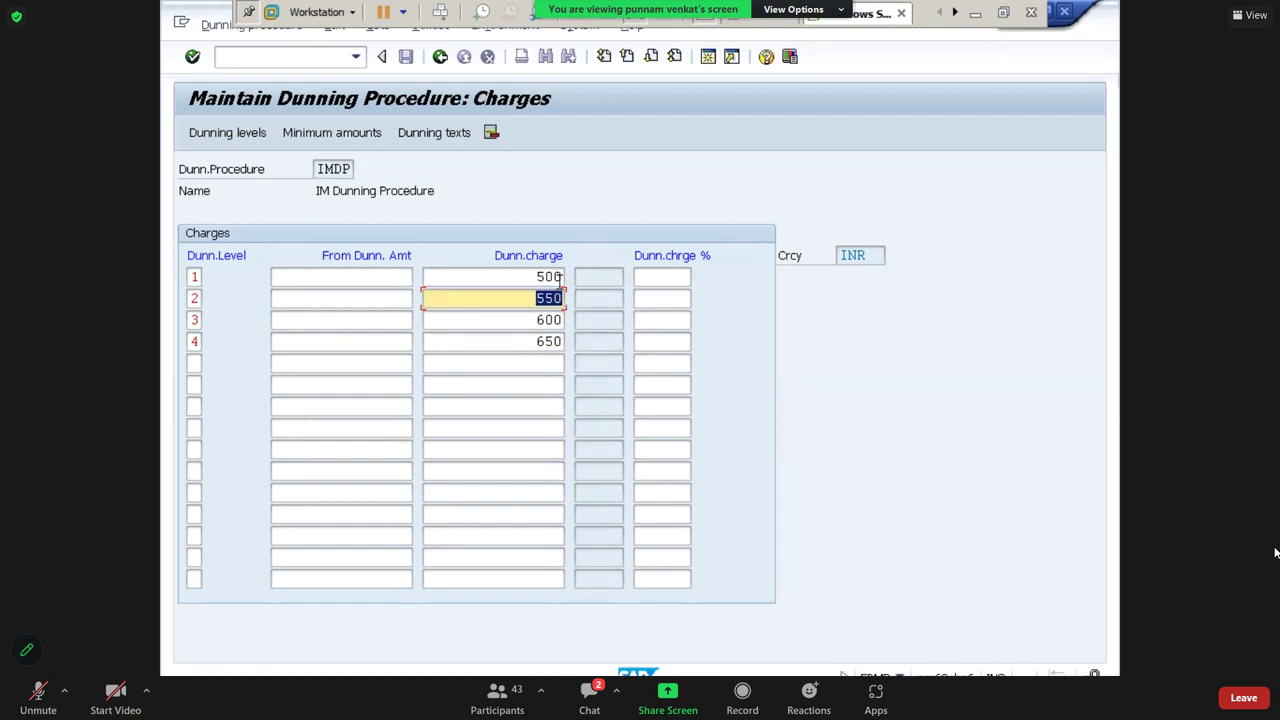
key(Return)
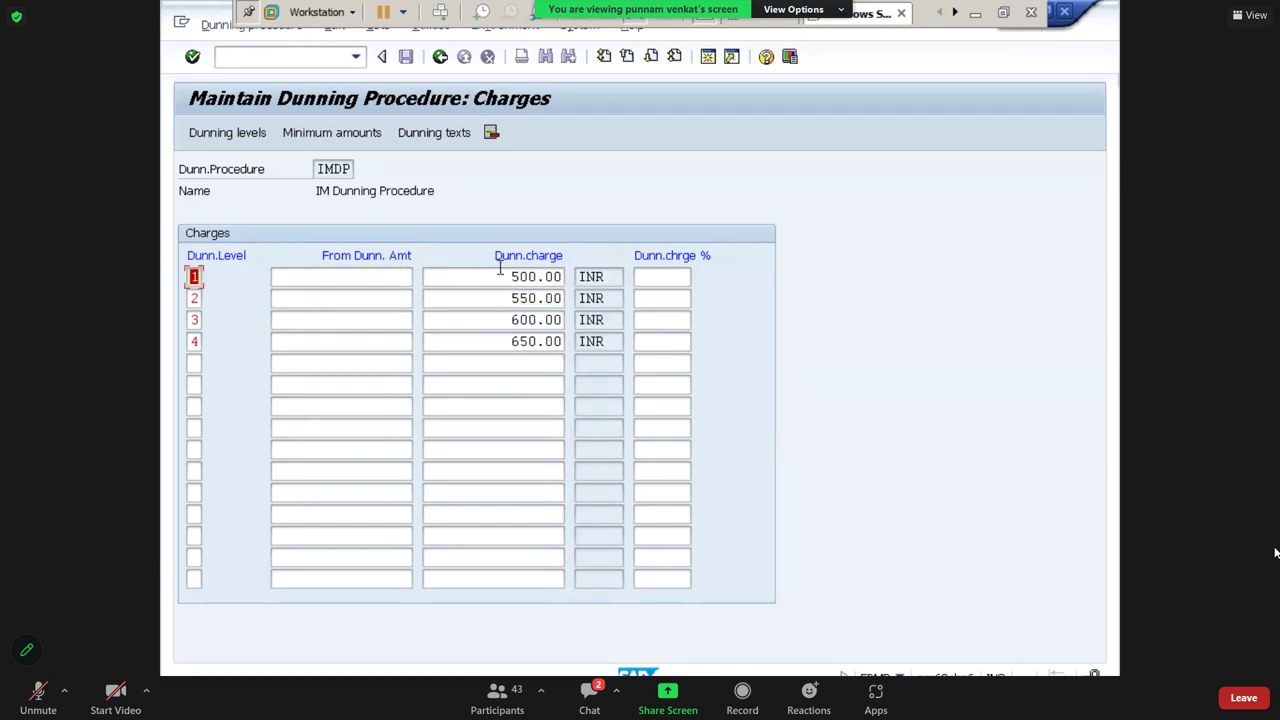
Open Minimum amounts in INR and list dunning levels 1 to 4
click(330, 140)
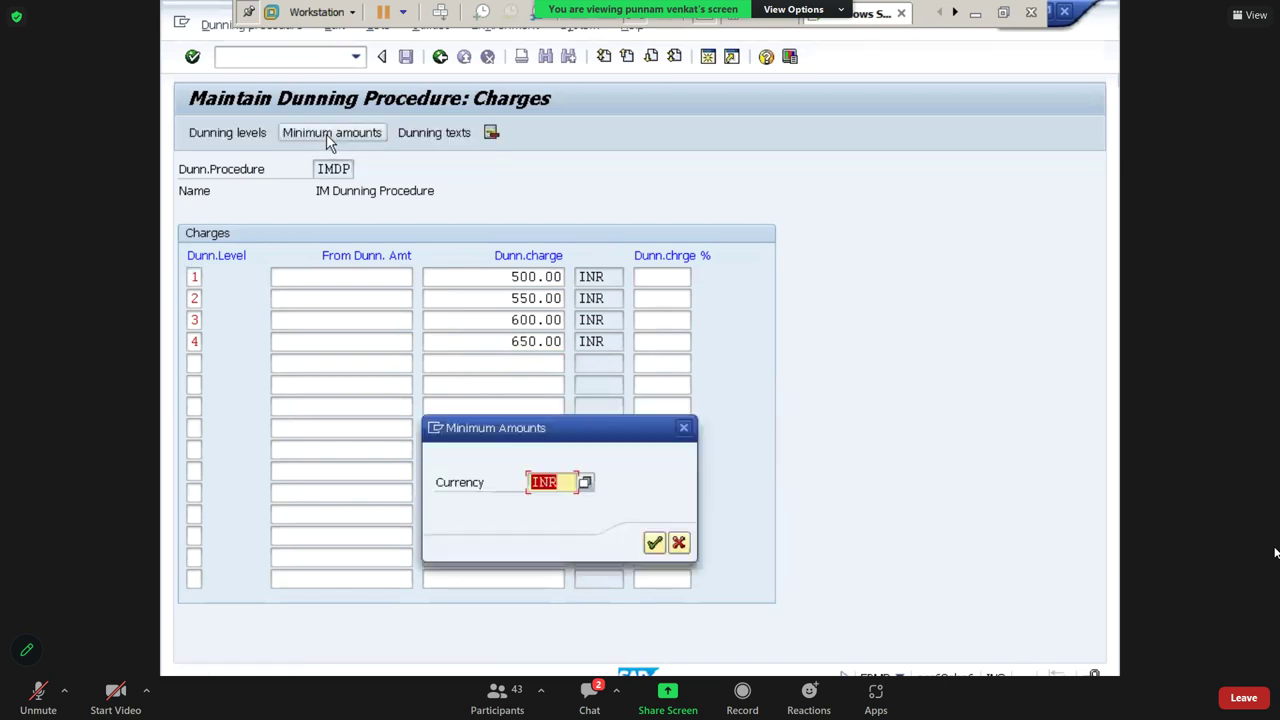
click(654, 542)
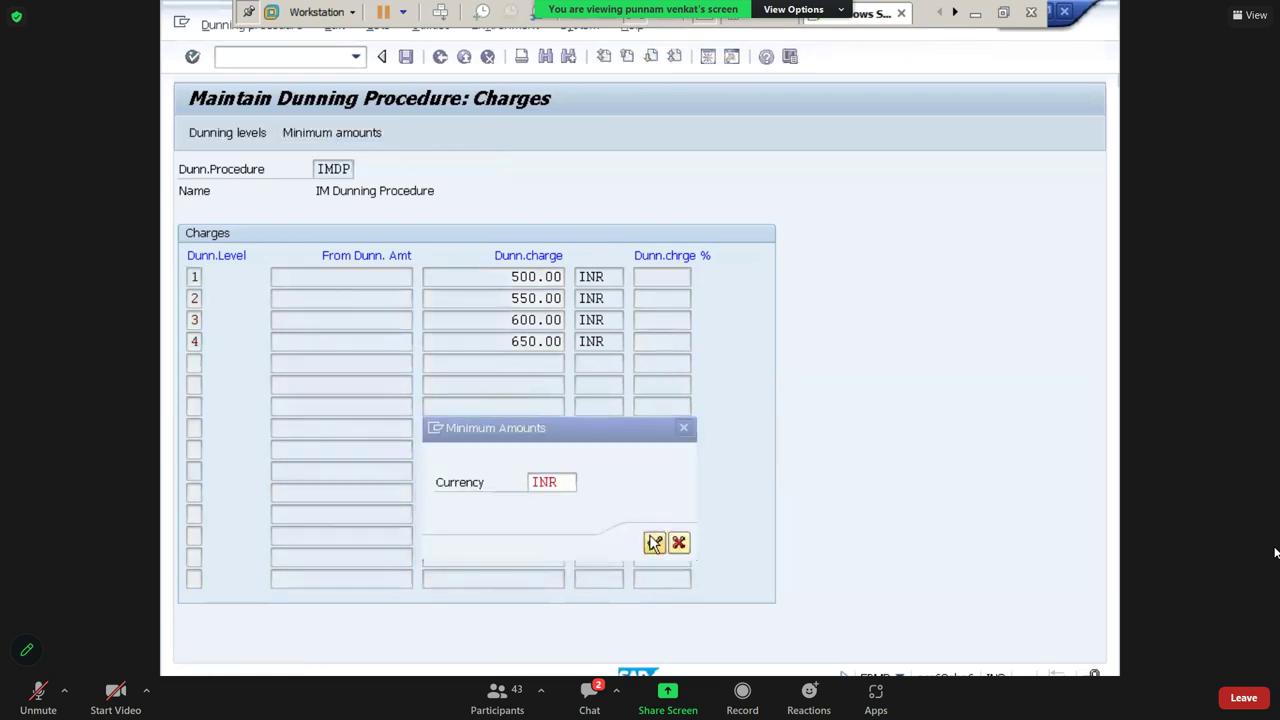
text(1)
key(Down)
text(2)
key(Down)
text(3)
key(Down)
text(4)
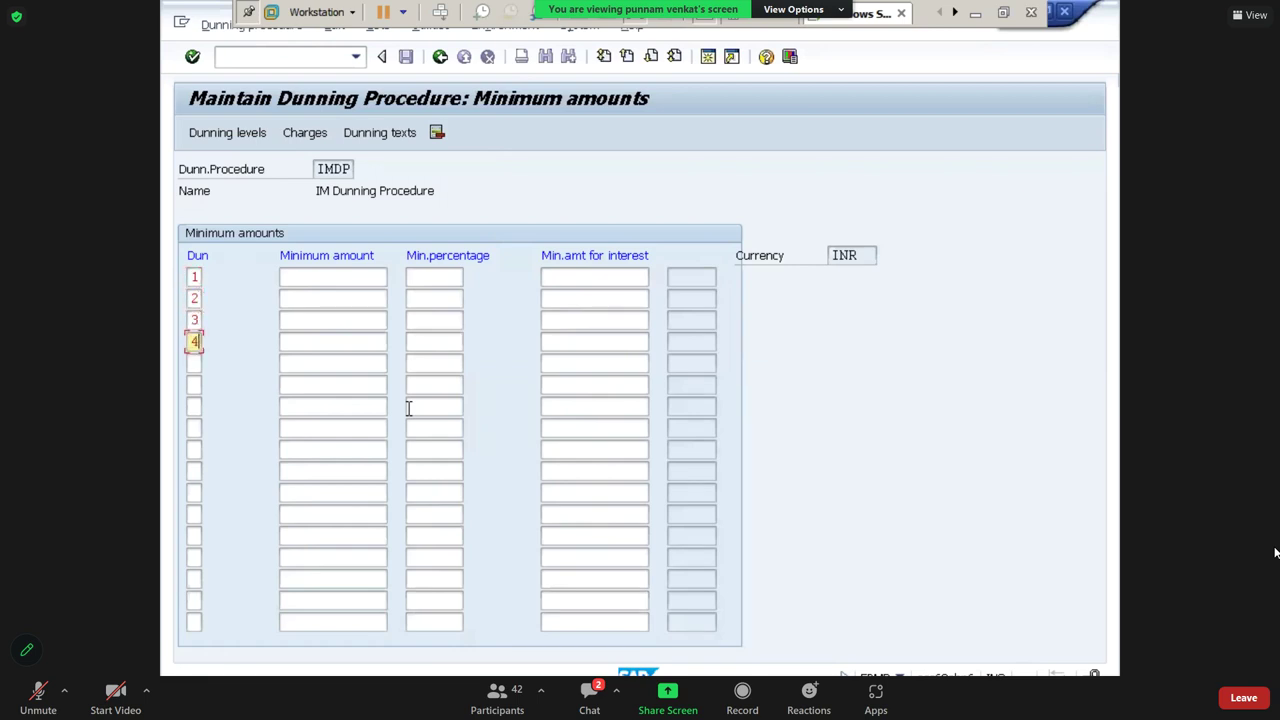
Enter 2000 as the level 1 minimum and copy it to levels 2–4
click(336, 278)
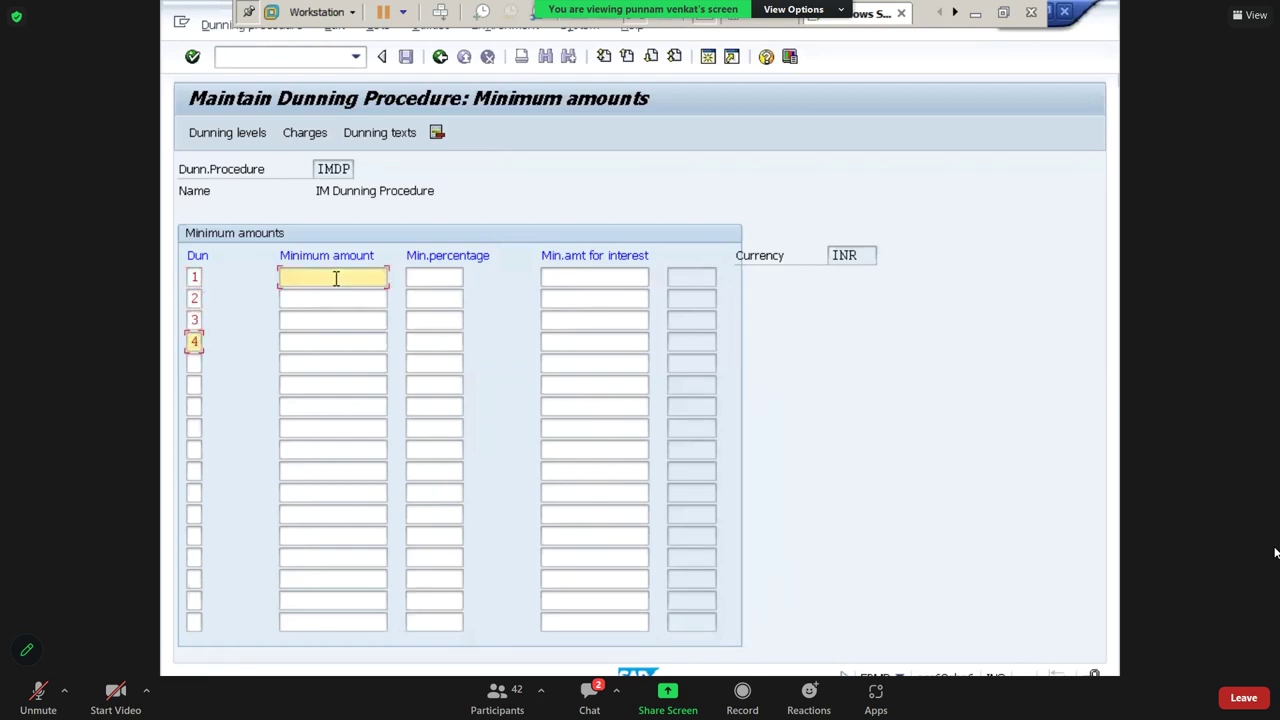
text(1000)
key(BackSpace)
key(BackSpace)
key(BackSpace)
key(BackSpace)
text(2000)
double_click(336, 278)
key(ctrl+c)
key(Down)
key(ctrl+v)
key(Down)
key(ctrl+v)
key(Down)
key(ctrl+v)
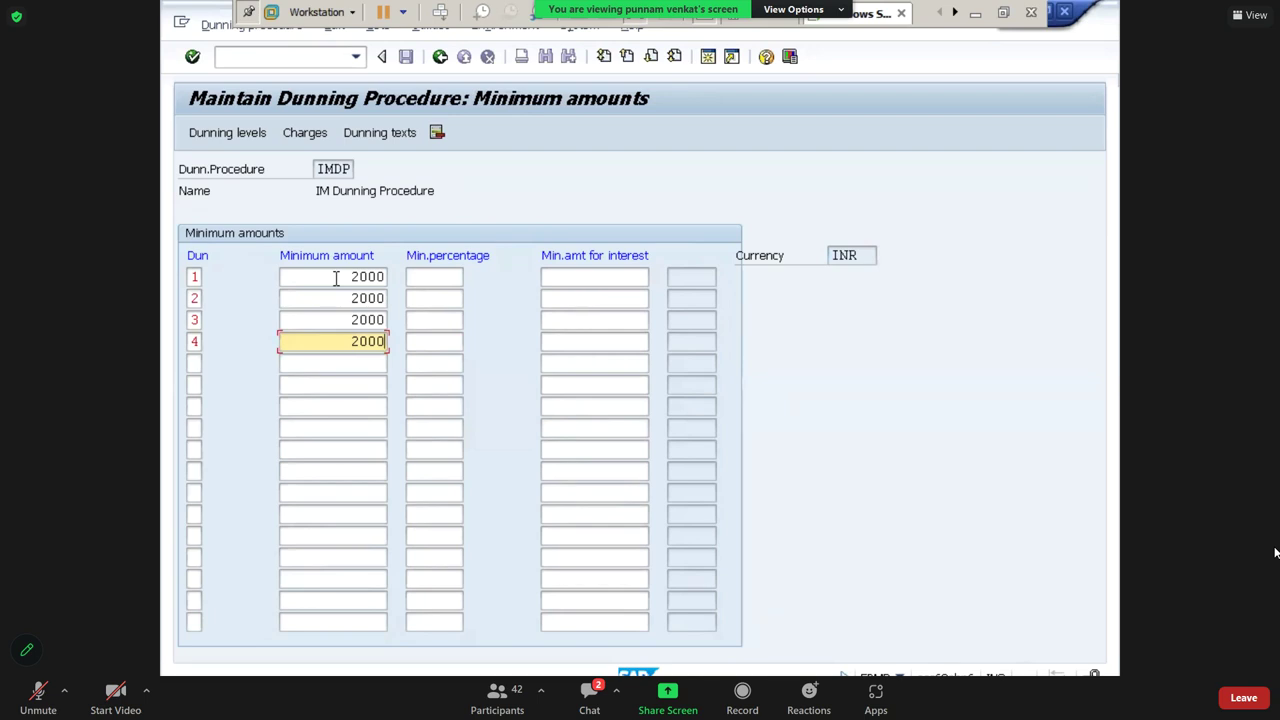
Confirm the IMDP minimum amounts and check that levels 1–4 each read 2,000.00 INR
key(Return)
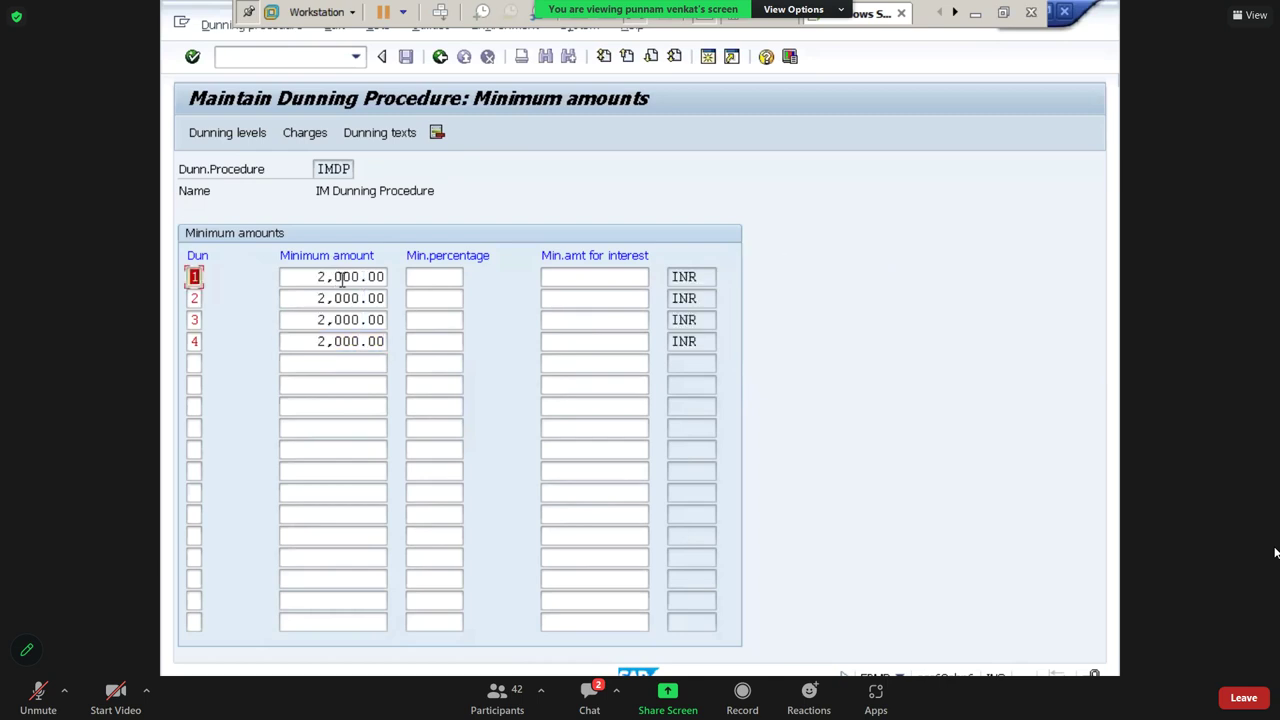
drag(306, 277, 408, 277)
drag(319, 298, 400, 298)
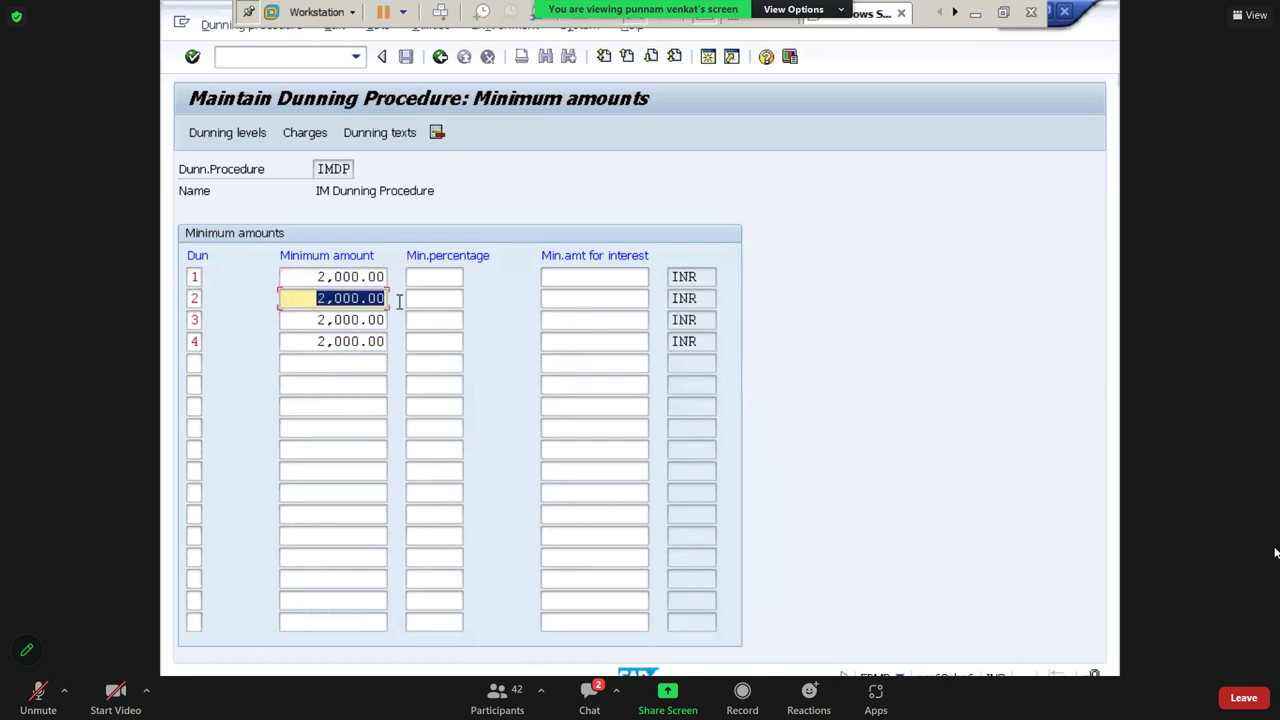
drag(320, 318, 410, 320)
click(317, 341)
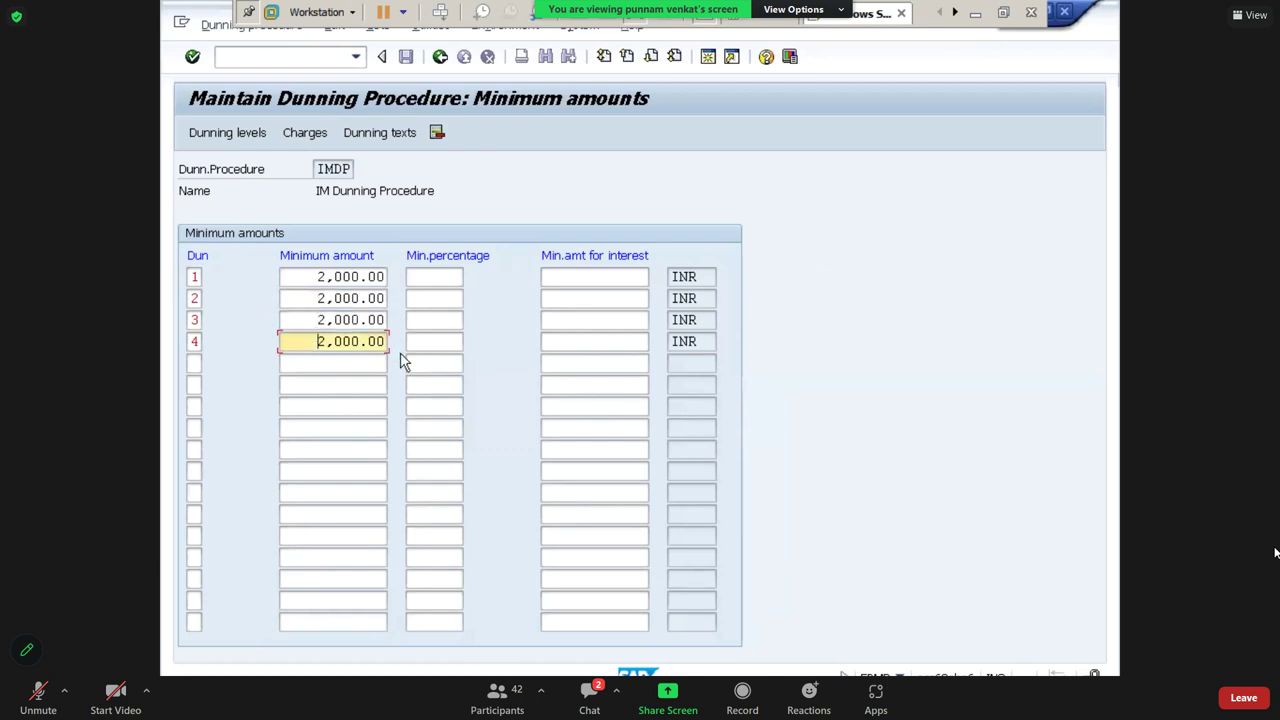
drag(317, 341, 403, 362)
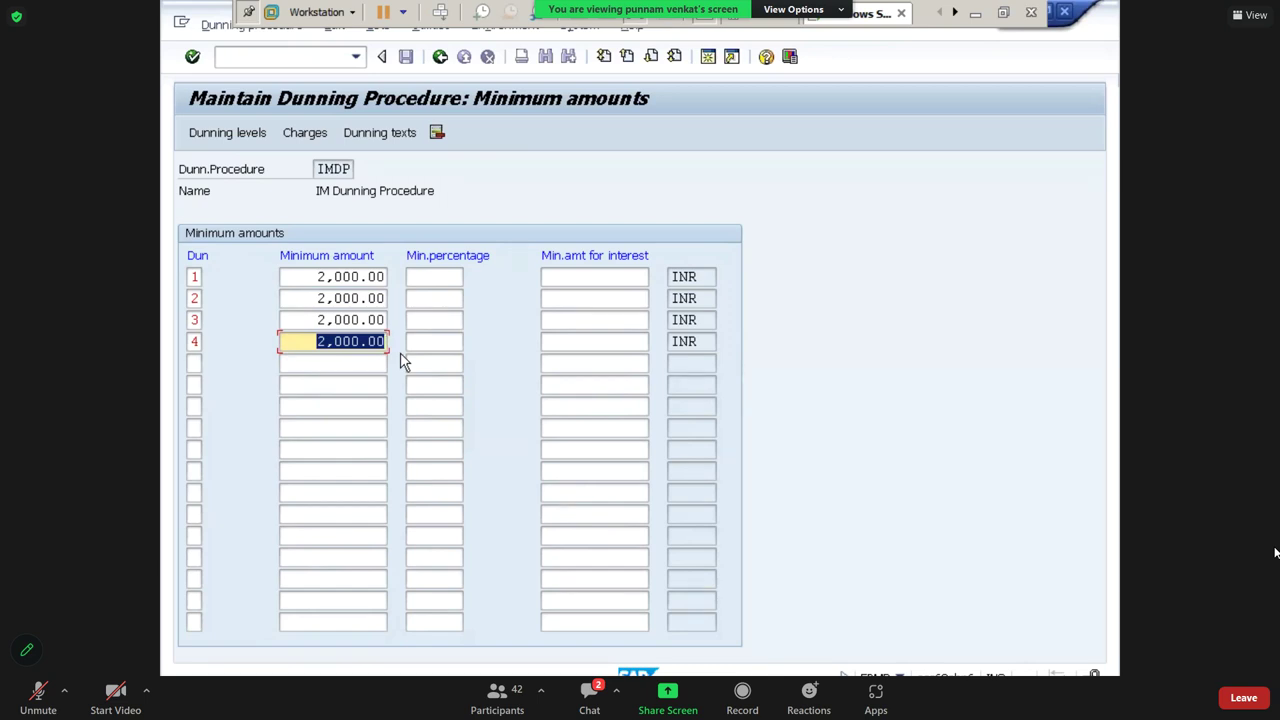
key(Return)
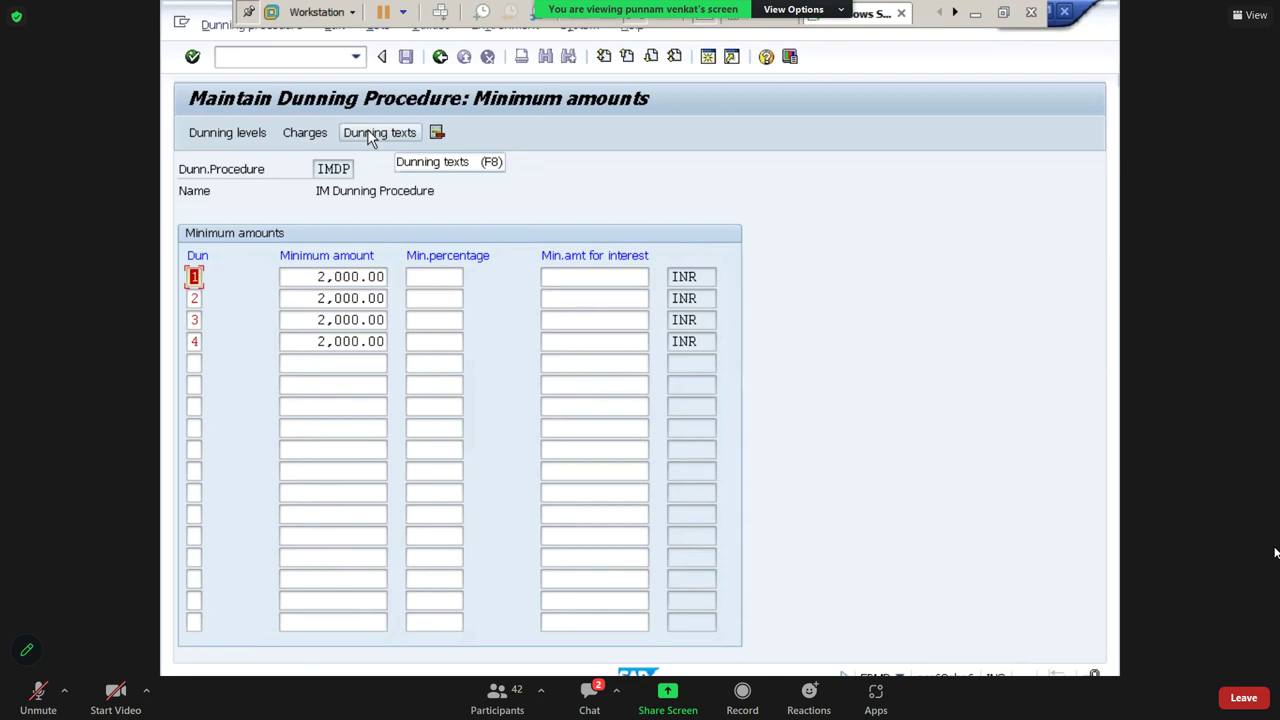
Open IMDP's dunning texts for company code IM10 customers and review the company code table
click(365, 140)
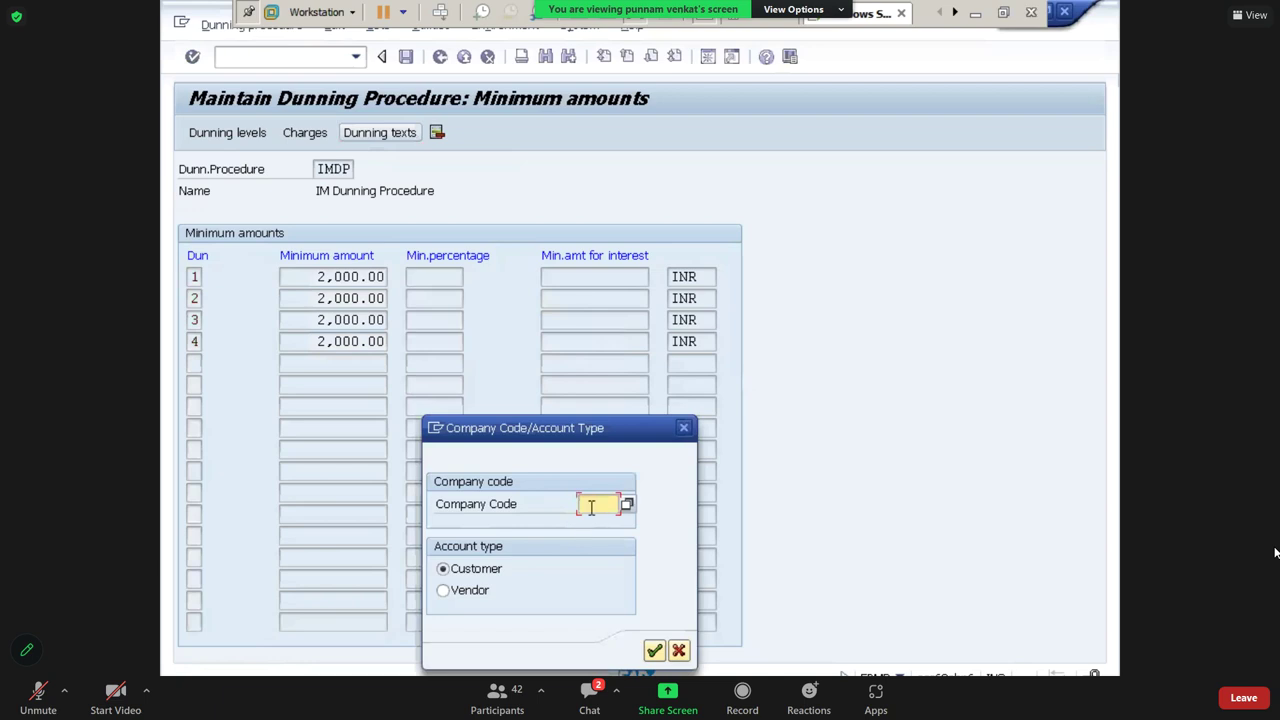
text(im10)
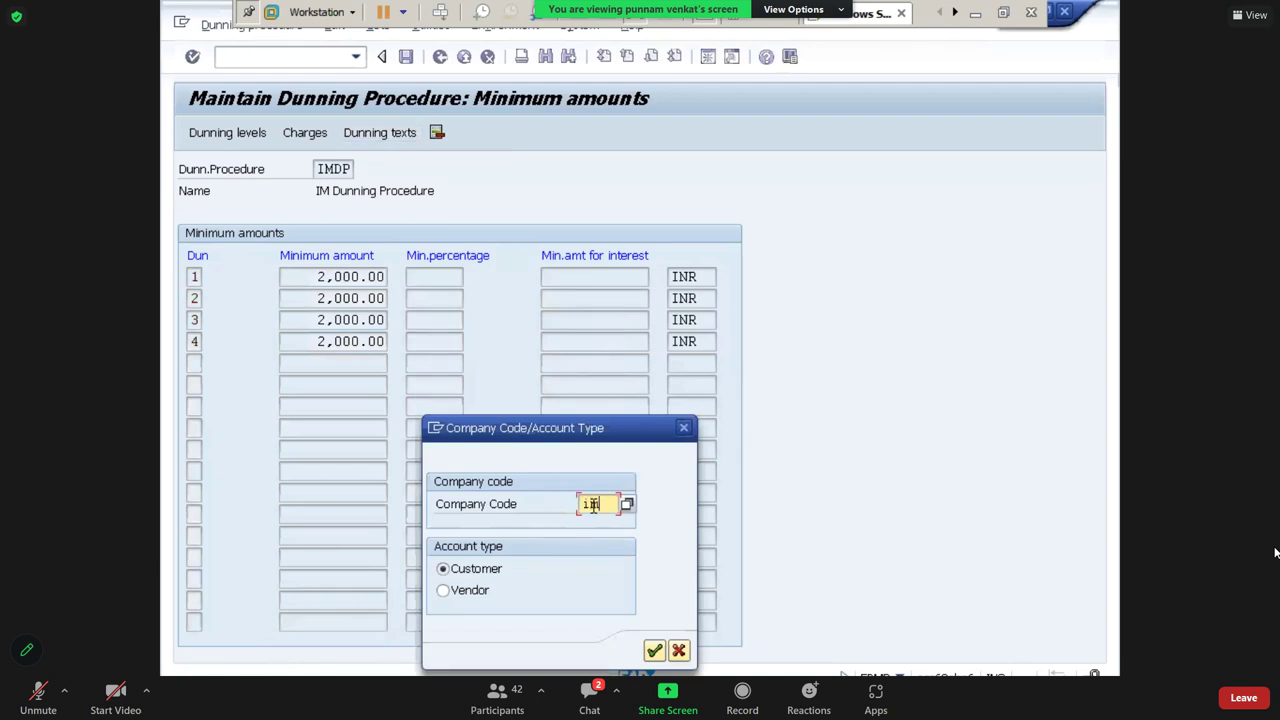
click(653, 651)
click(653, 651)
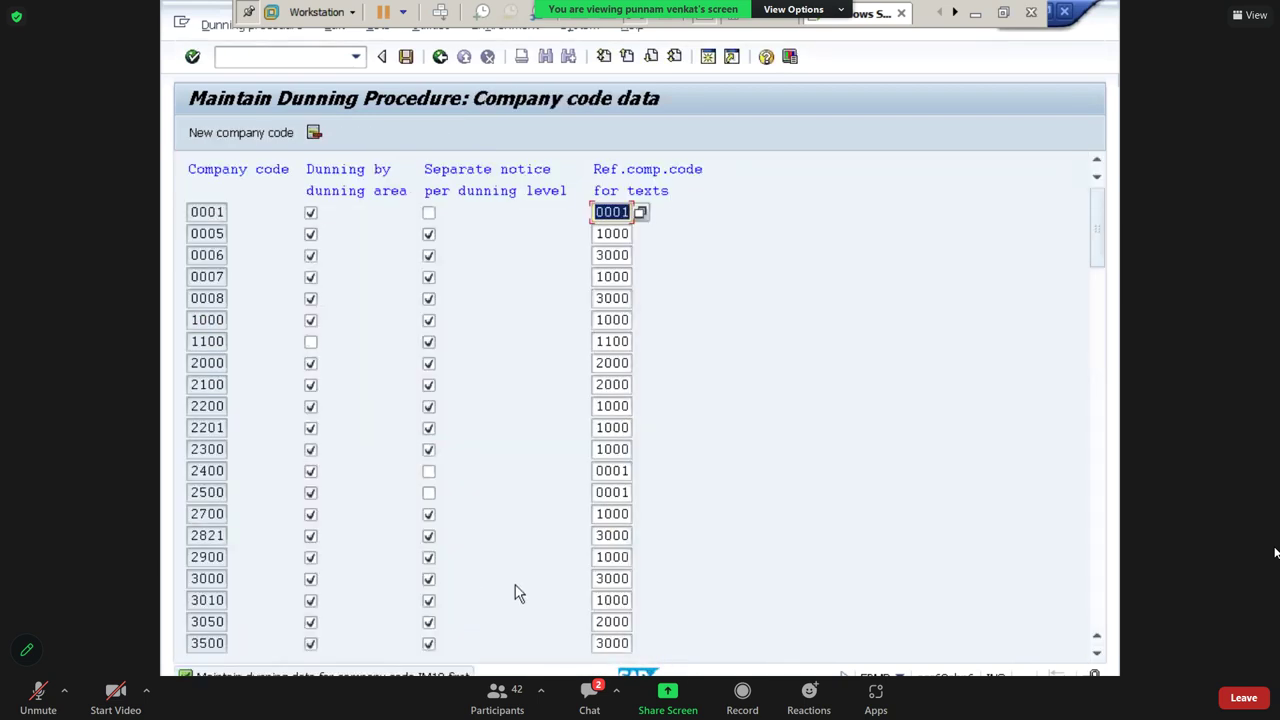
scroll(515, 590, down, 3)
scroll(515, 590, down, 3)
scroll(515, 590, down, 6)
scroll(515, 587, up, 3)
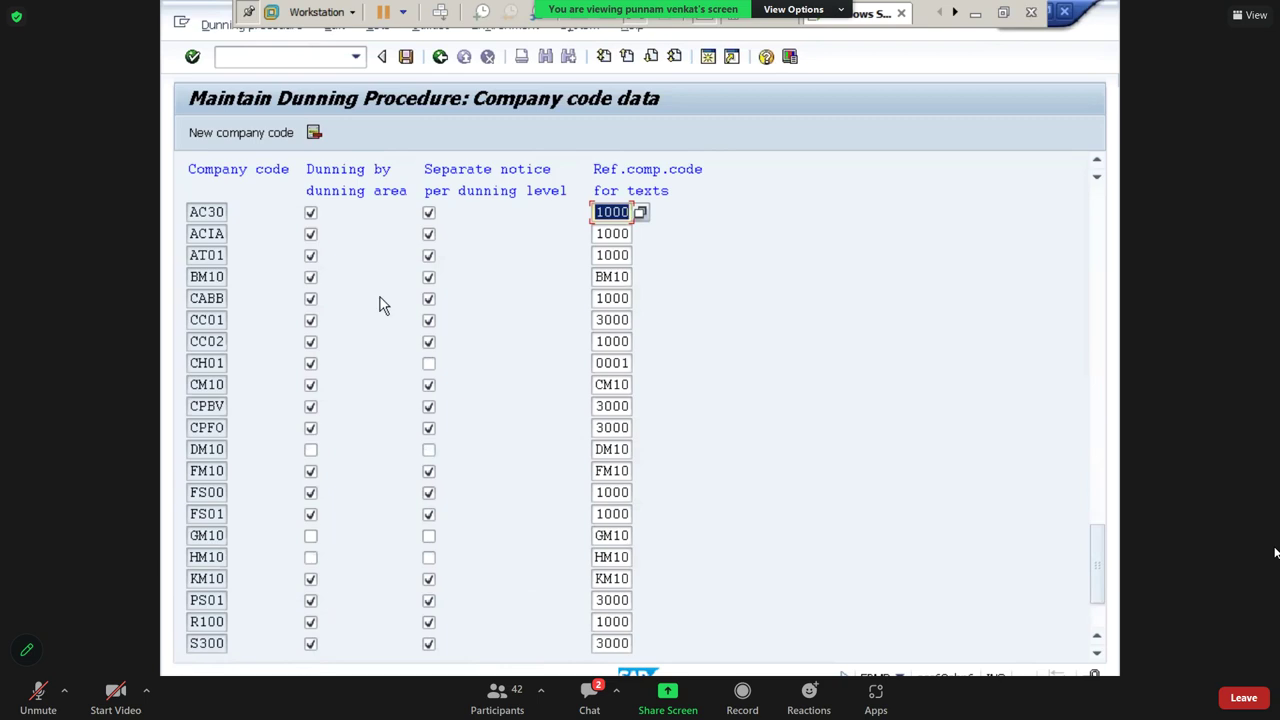
Add IM10 as a new company code with separate notices per level, and save to a customizing request
click(280, 132)
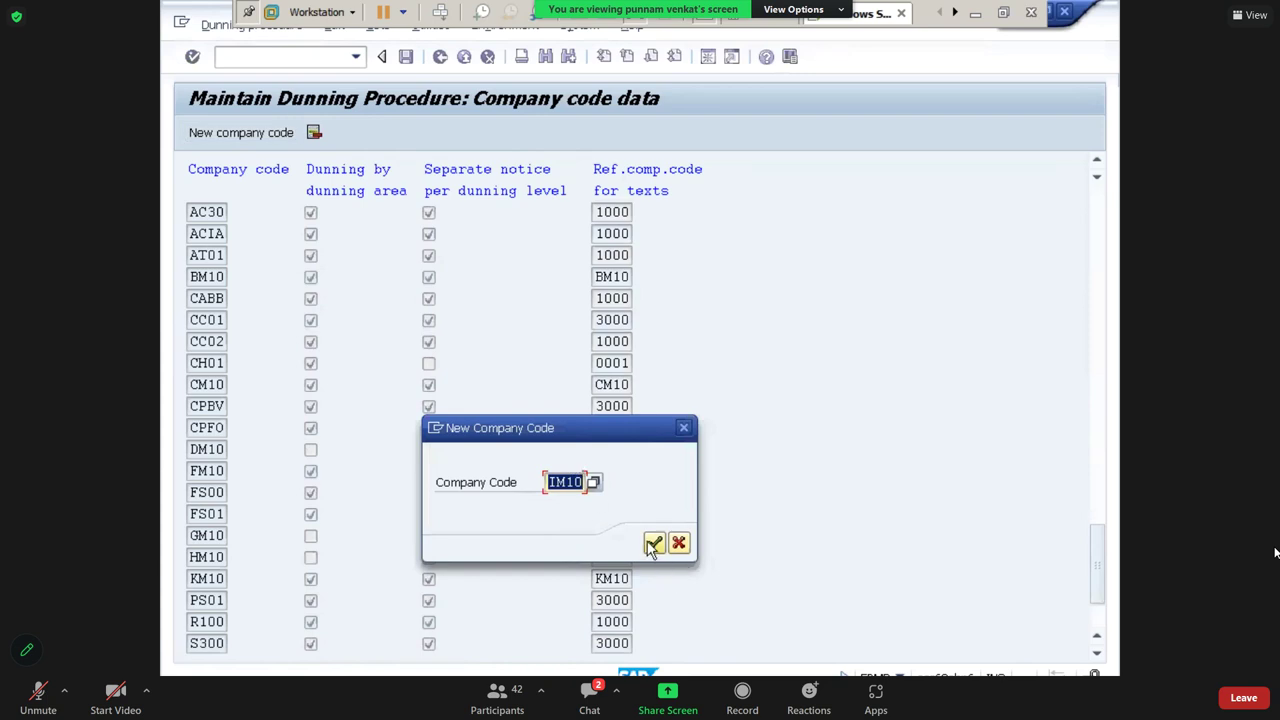
click(653, 543)
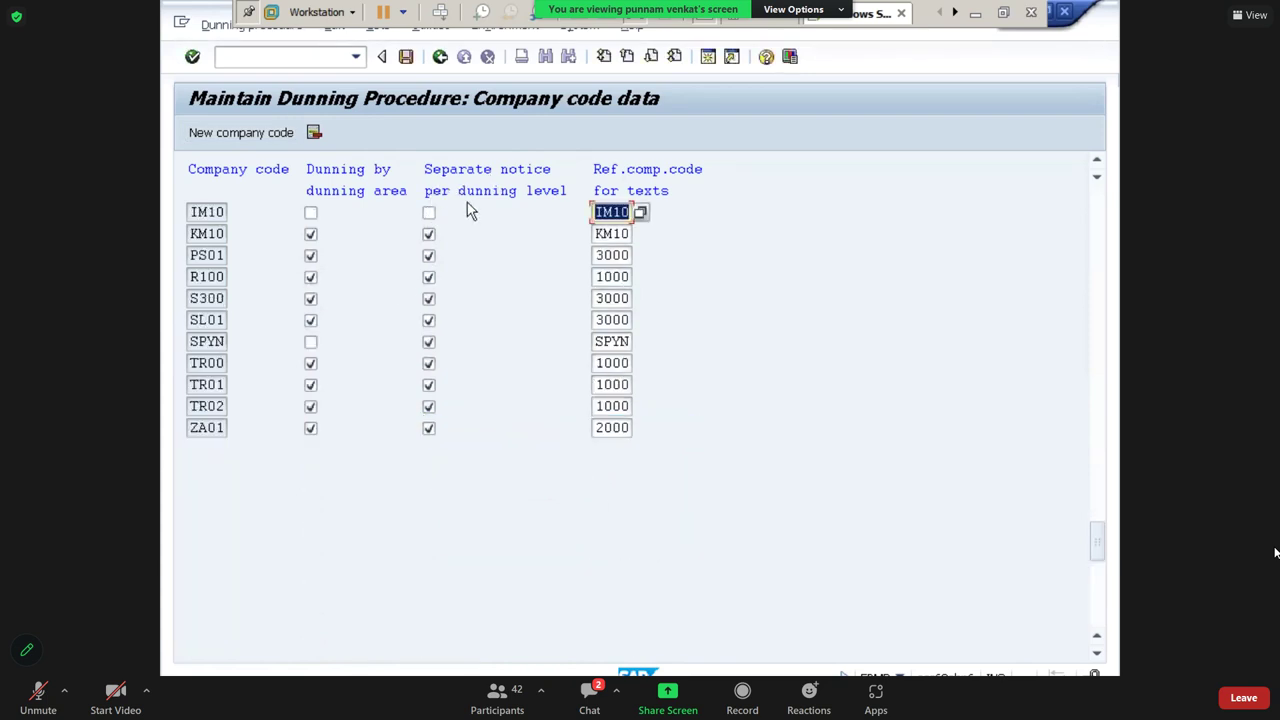
click(429, 214)
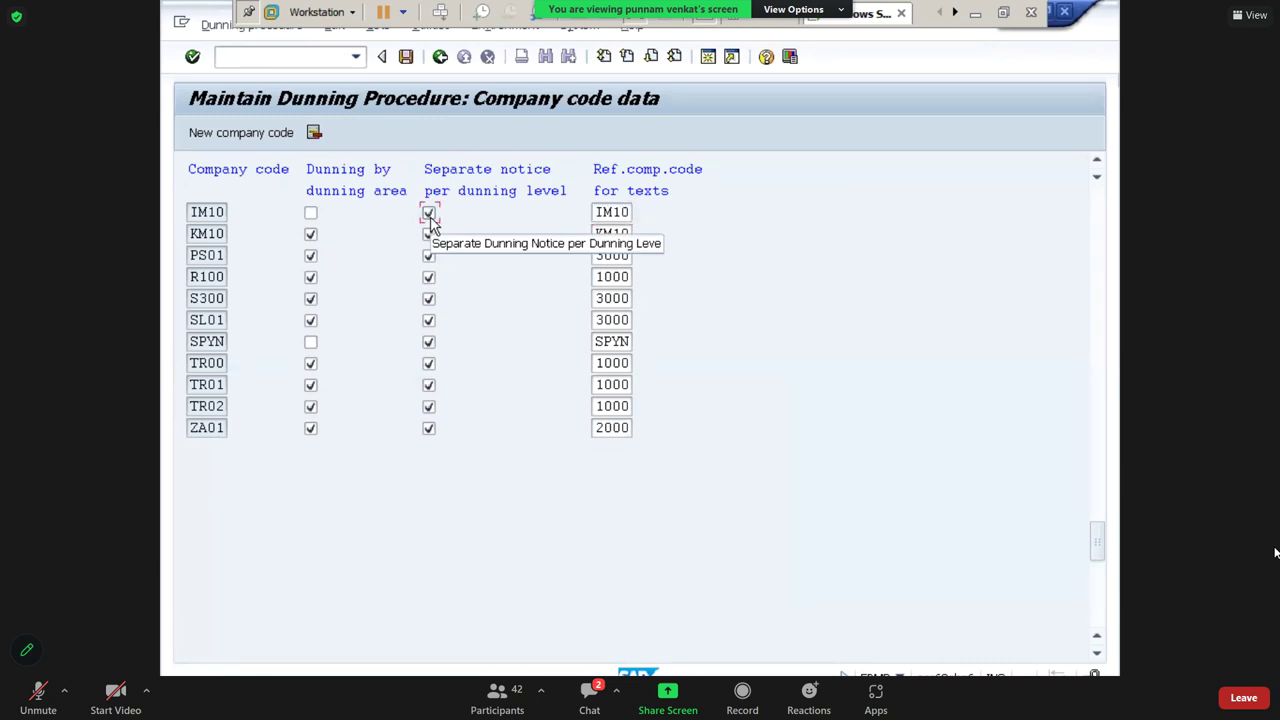
click(404, 59)
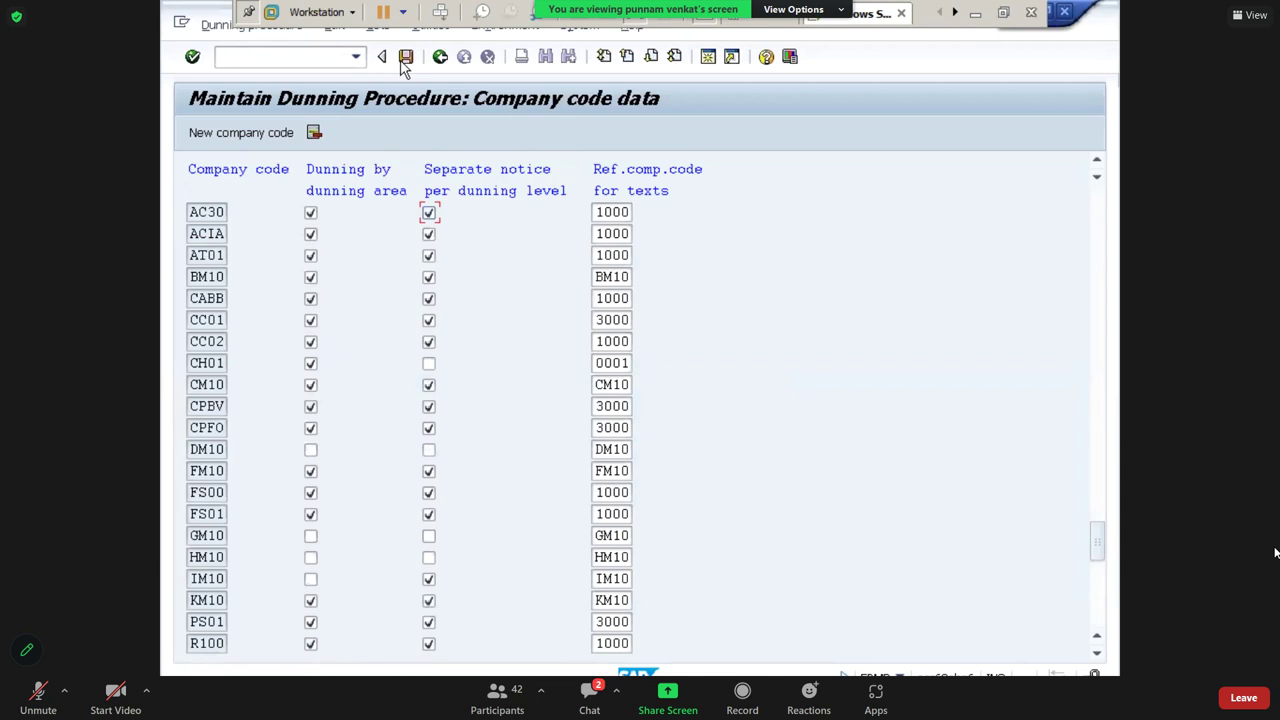
click(405, 58)
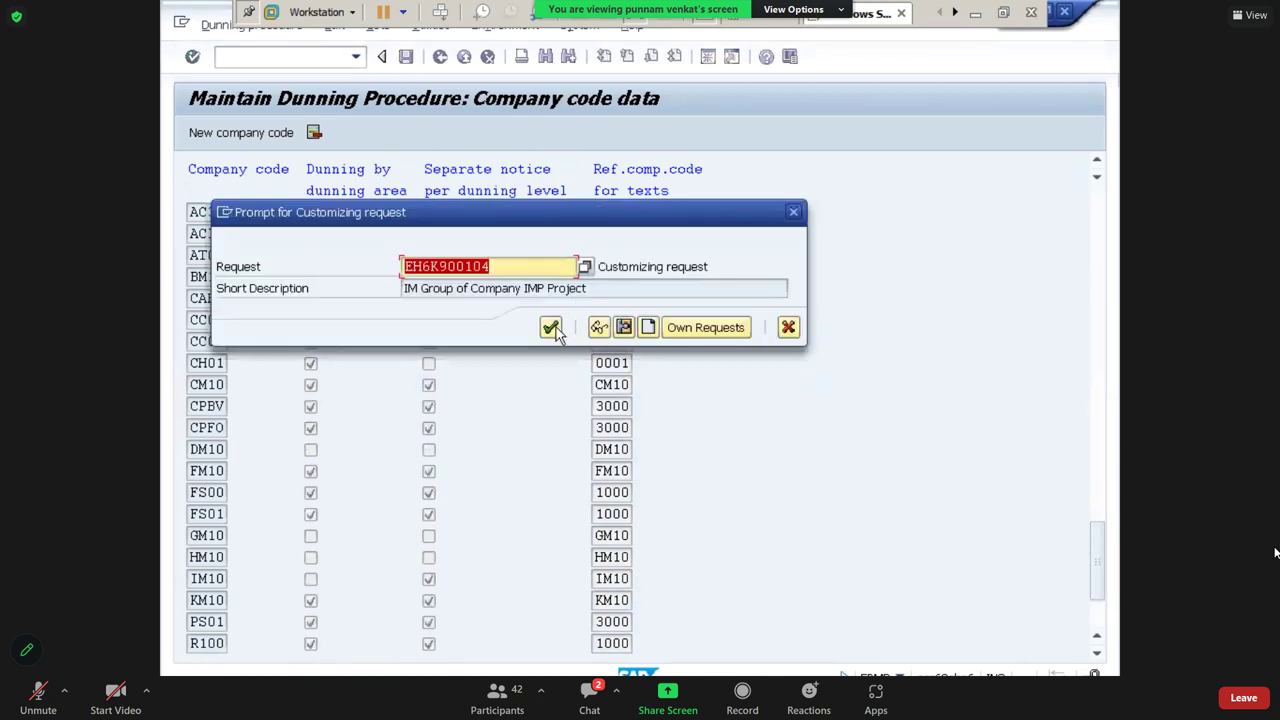
click(551, 329)
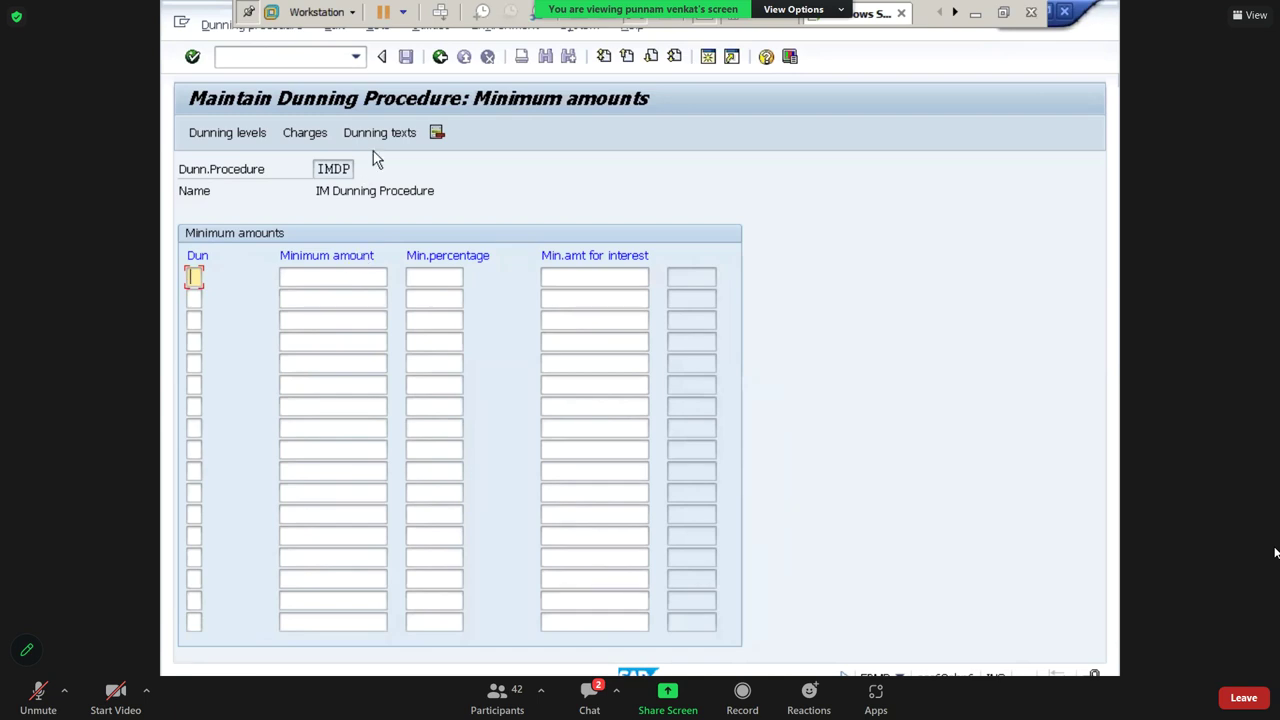
Revisit IMDP's dunning levels, INR charges and 2,000.00 INR minimum amounts, then request dunning texts
click(440, 57)
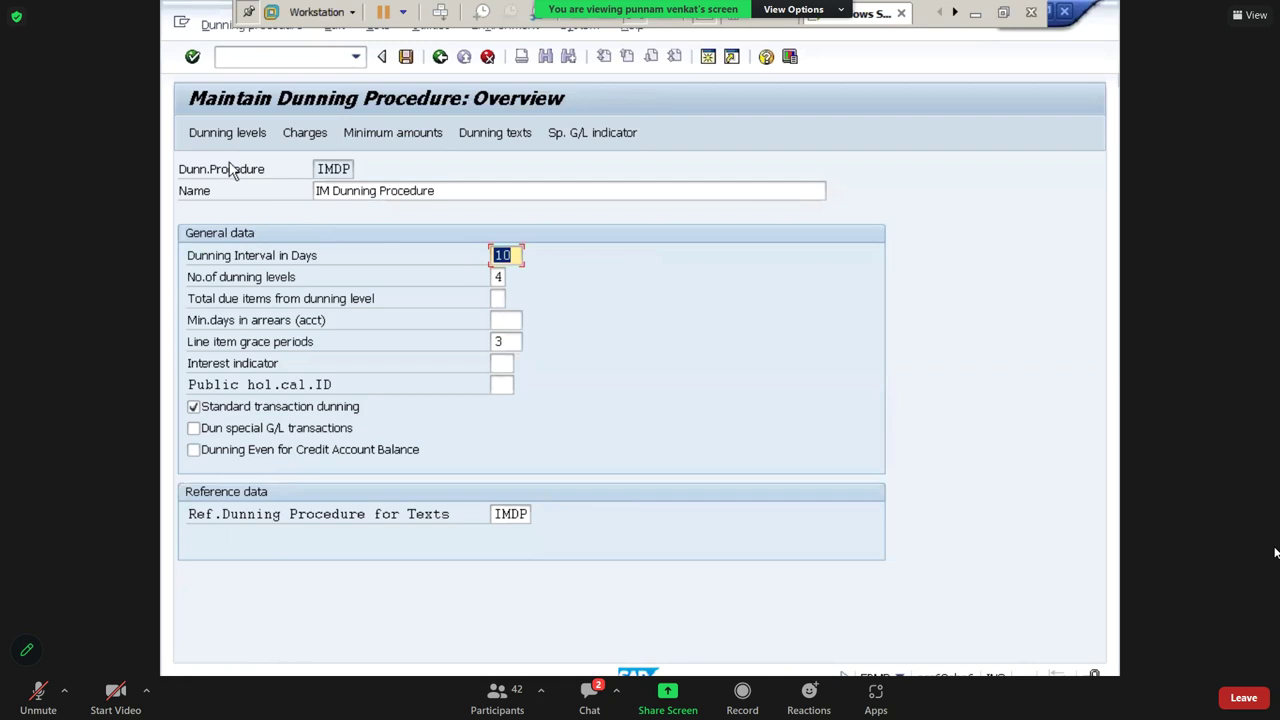
click(227, 132)
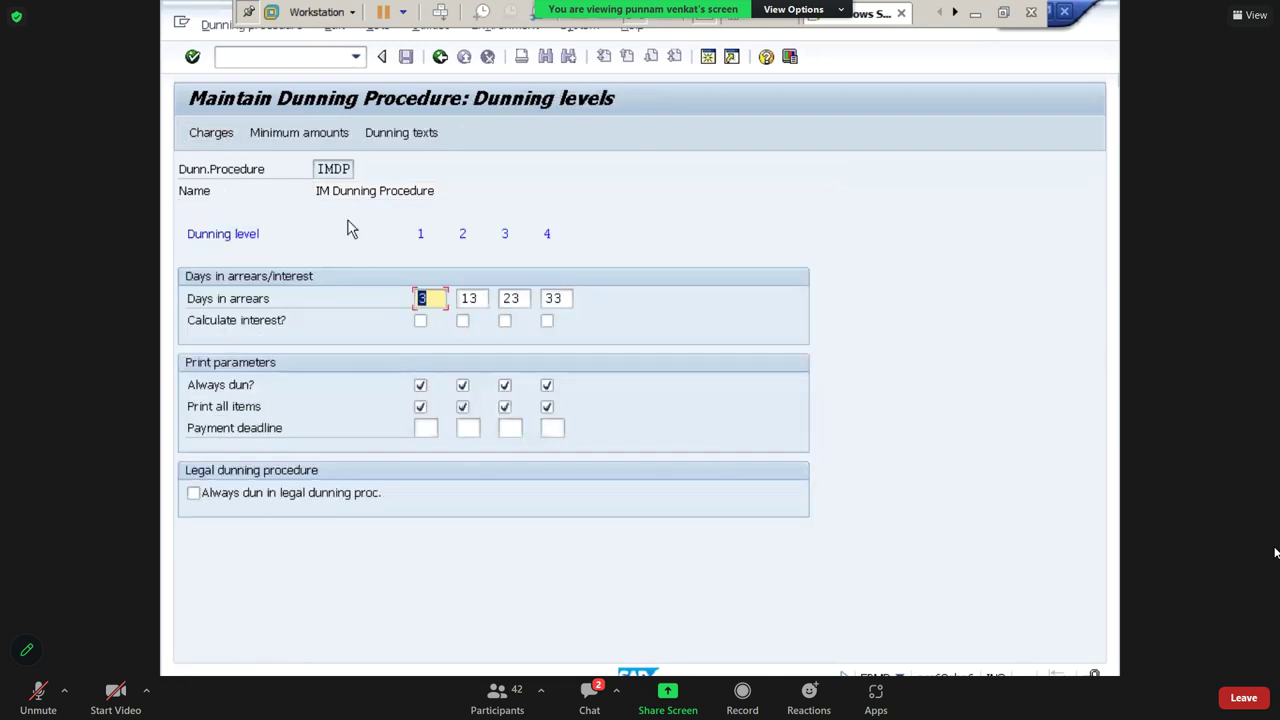
click(207, 136)
click(654, 544)
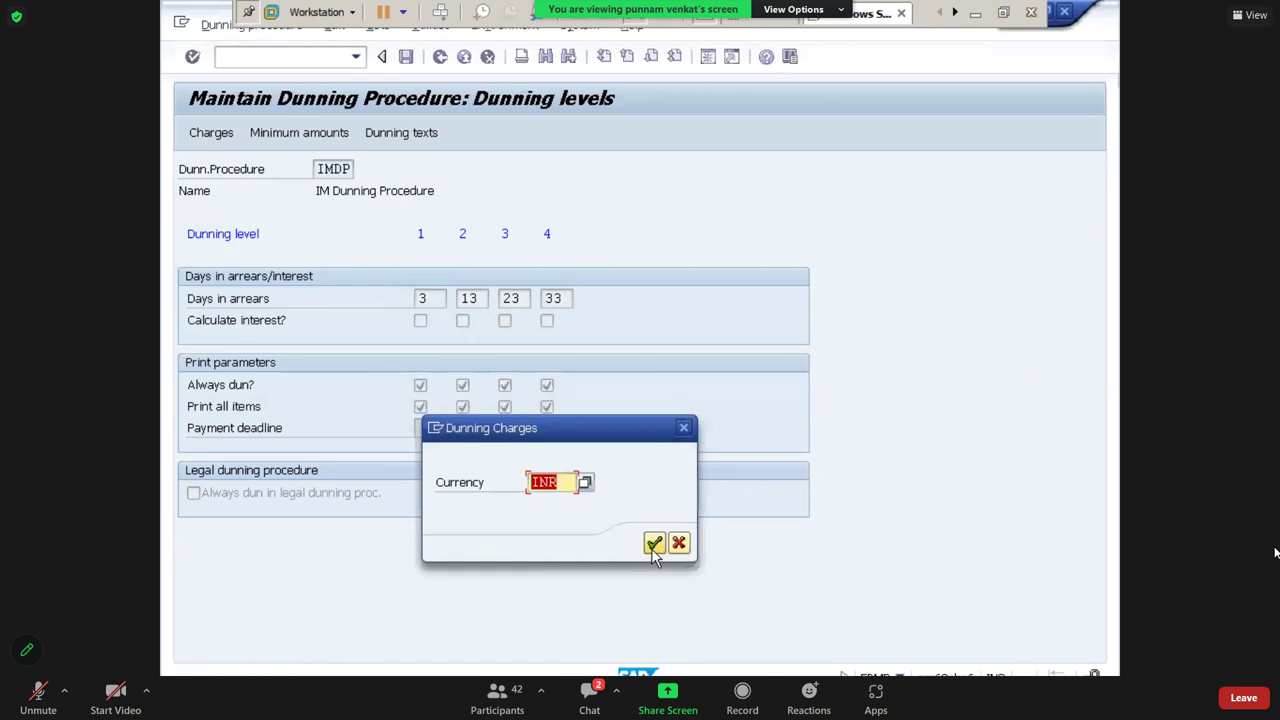
click(316, 138)
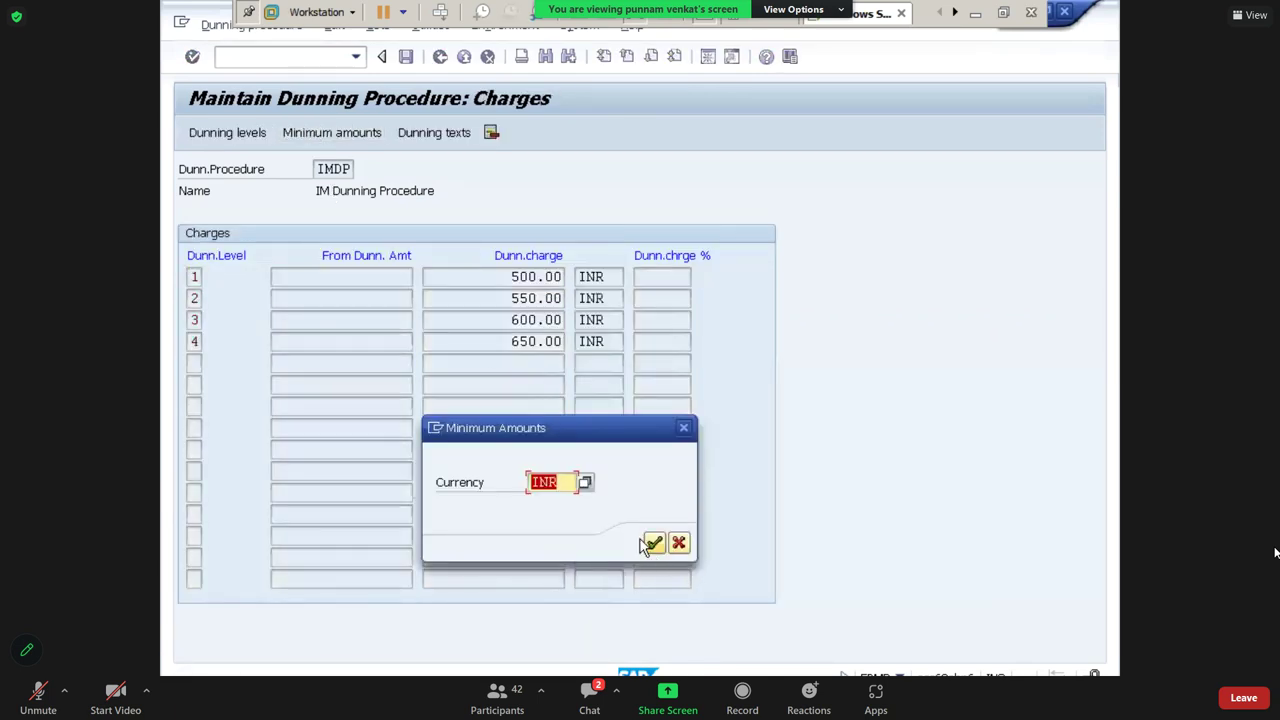
click(652, 543)
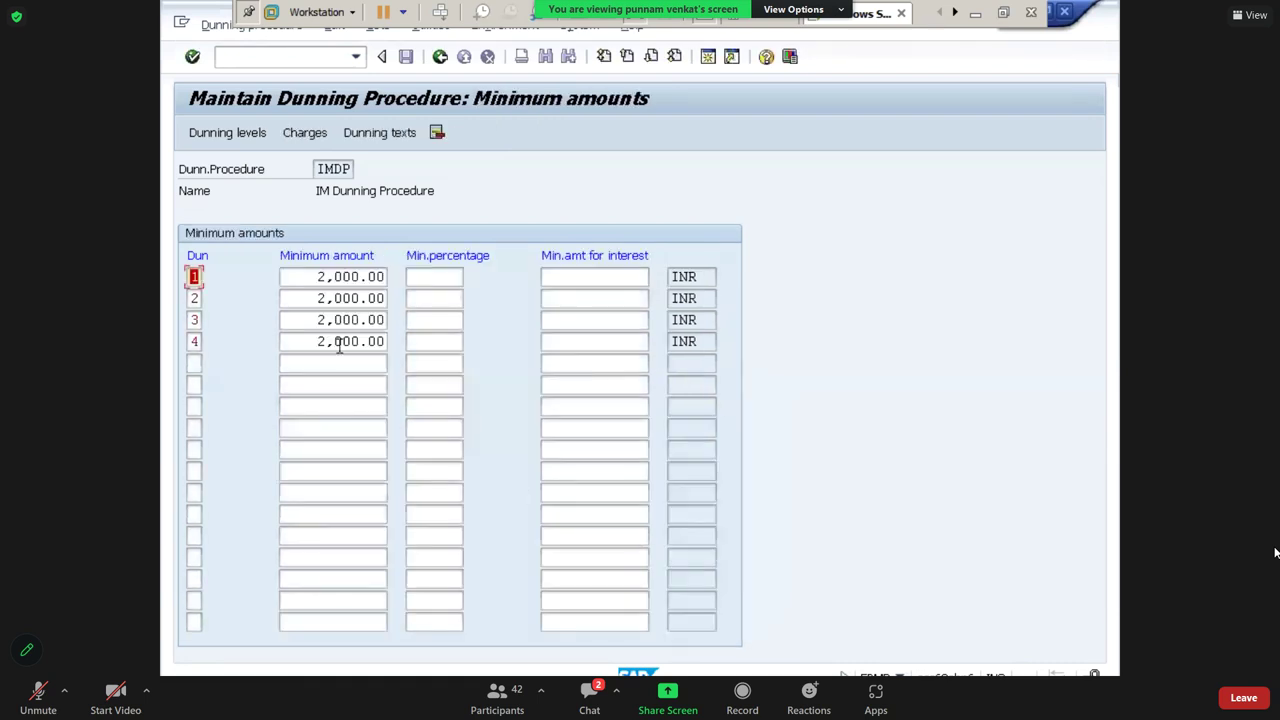
click(380, 137)
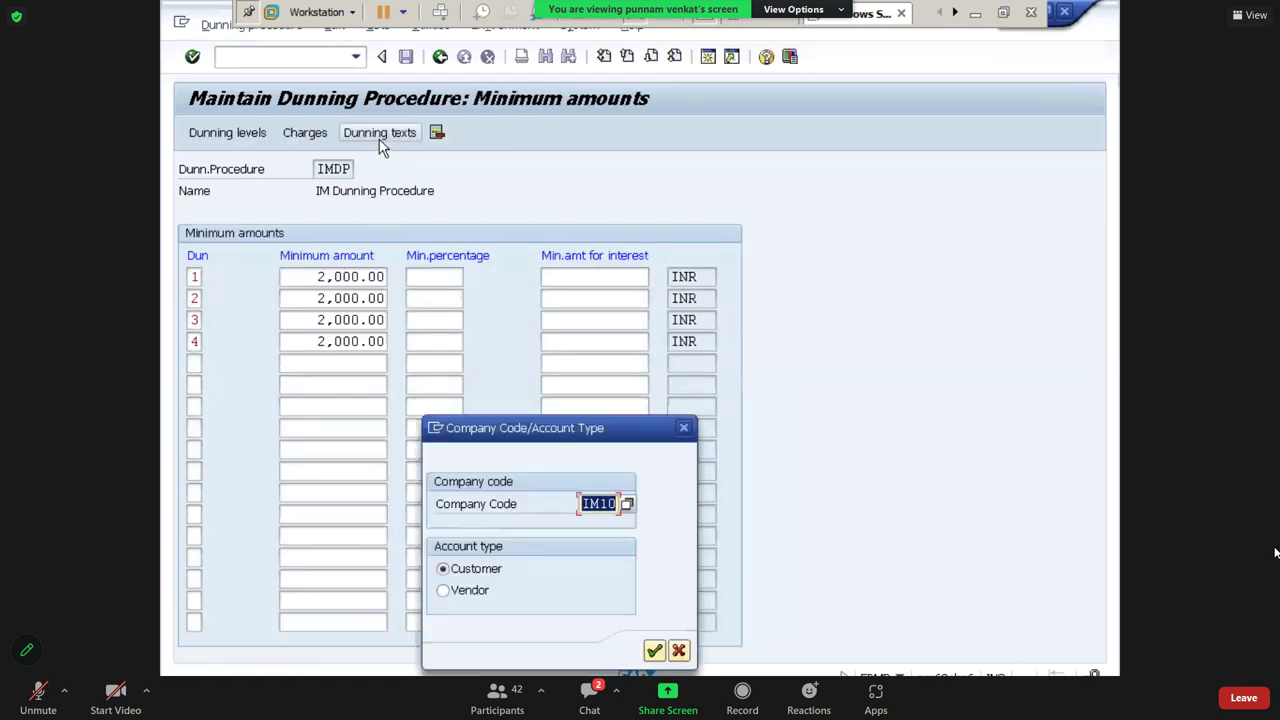
Confirm IM10 customers and enter dunning levels 1, 2, 3 and 4 in the texts table
click(656, 651)
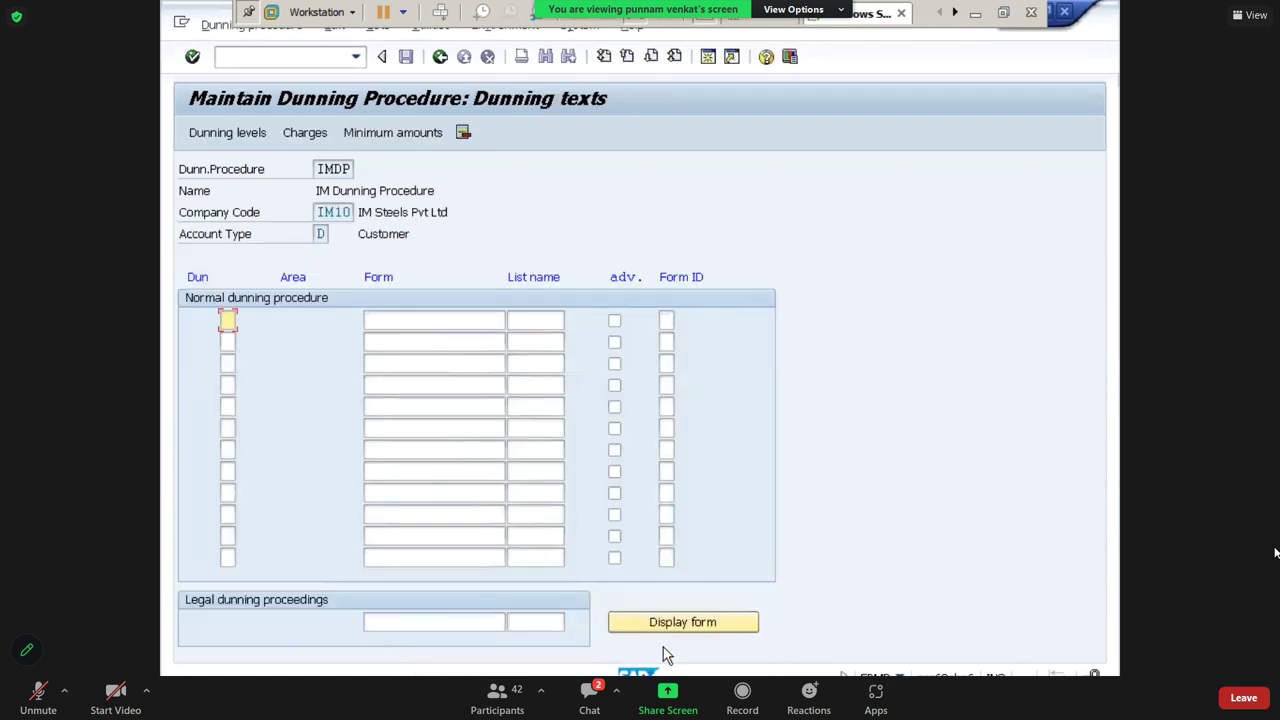
text(1)
key(Down)
text(2)
key(Down)
text(3)
key(Down)
text(4)
Assign the English form F150_BE_DUNN_01 to dunning level 1
click(459, 319)
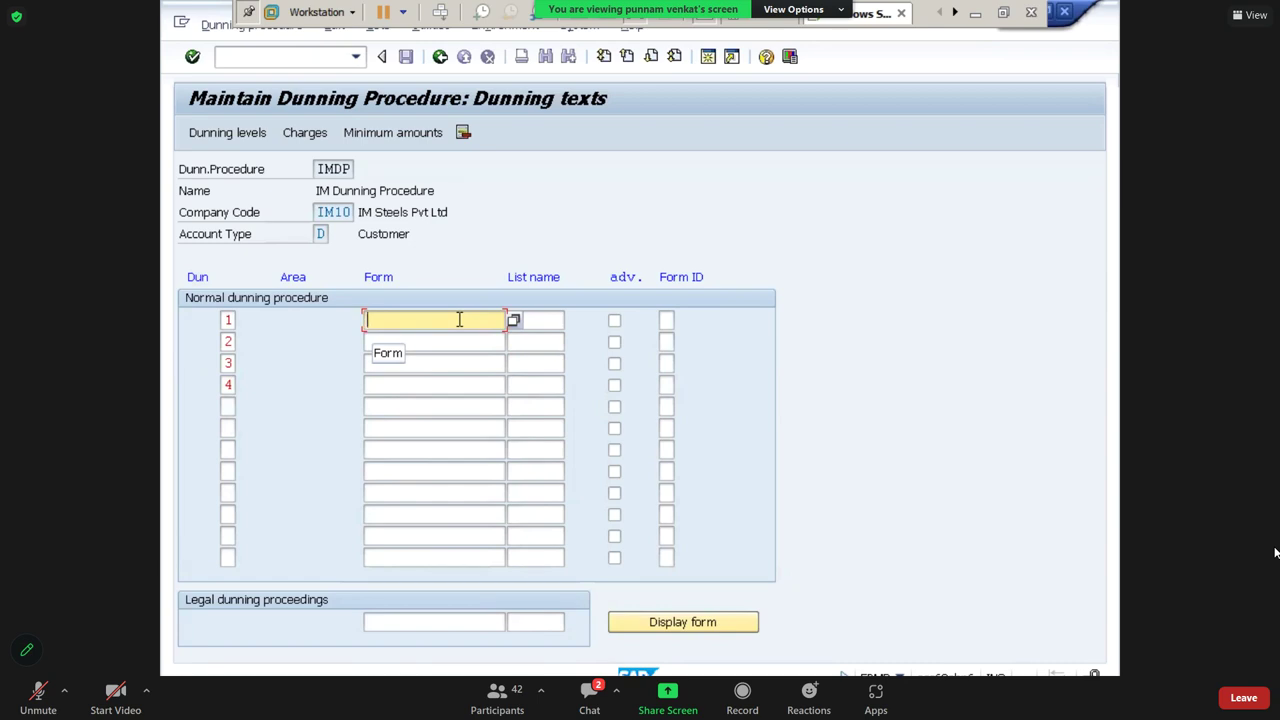
click(513, 321)
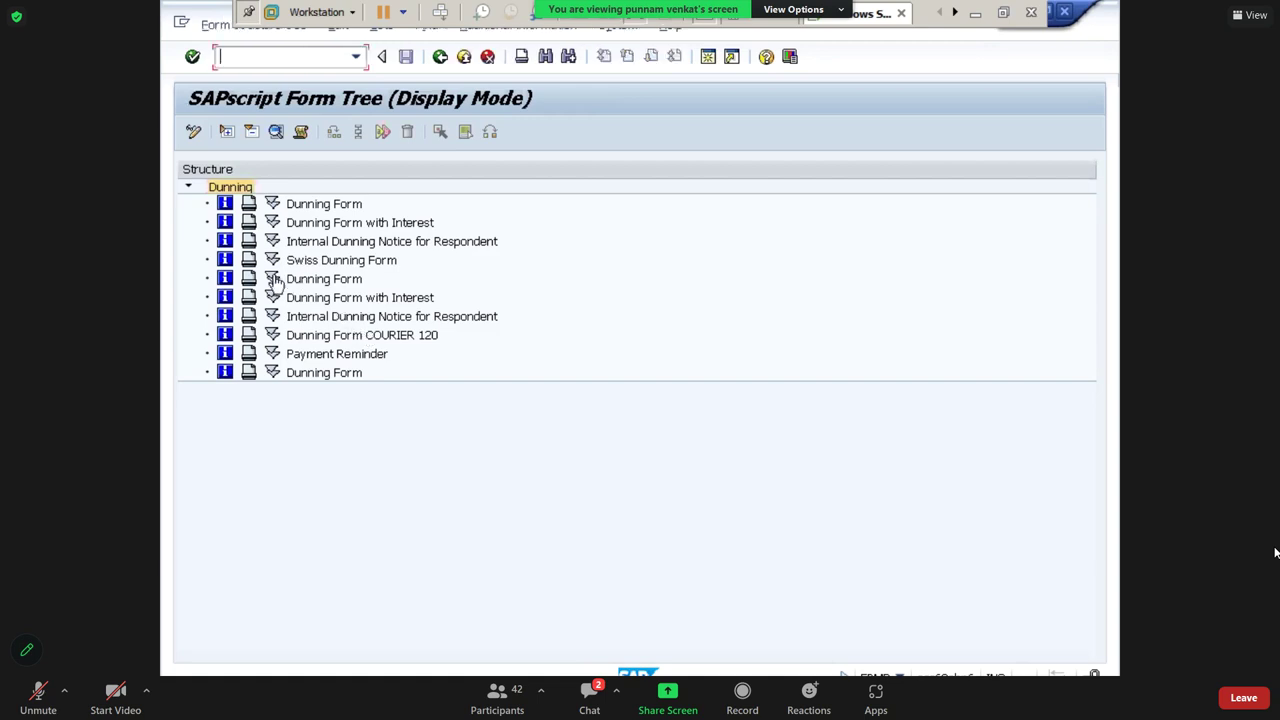
click(273, 205)
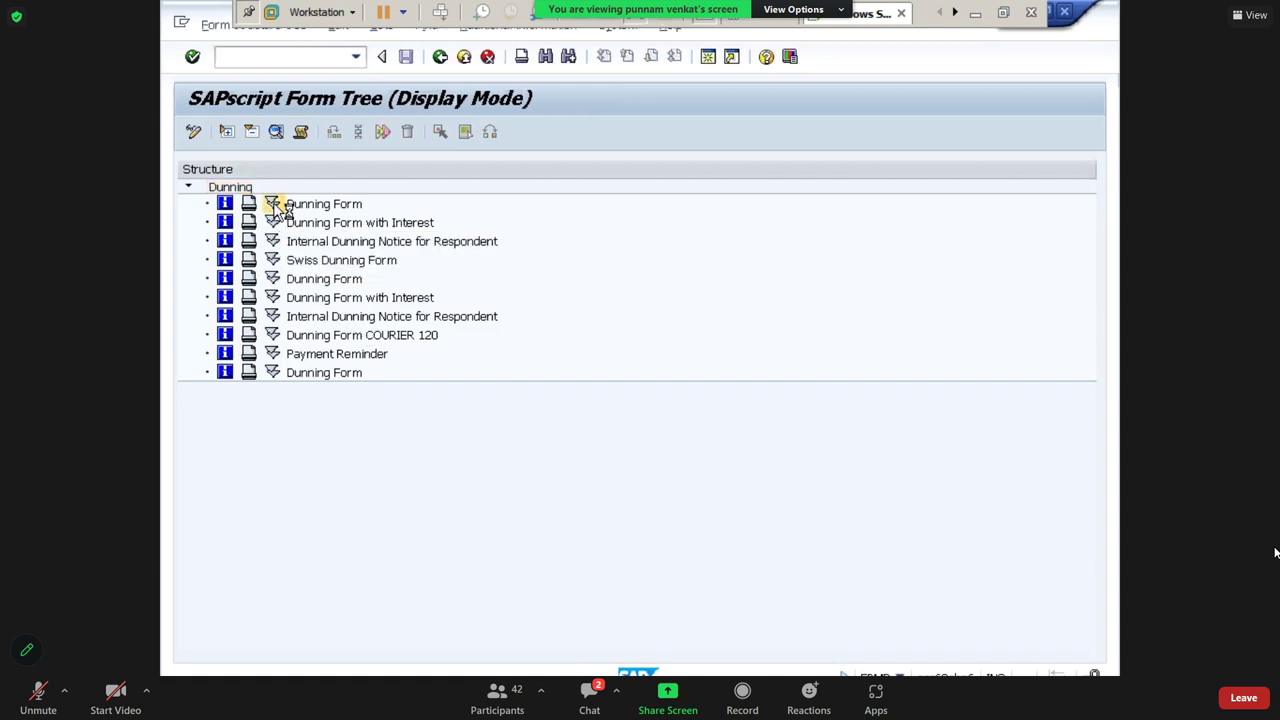
double_click(278, 206)
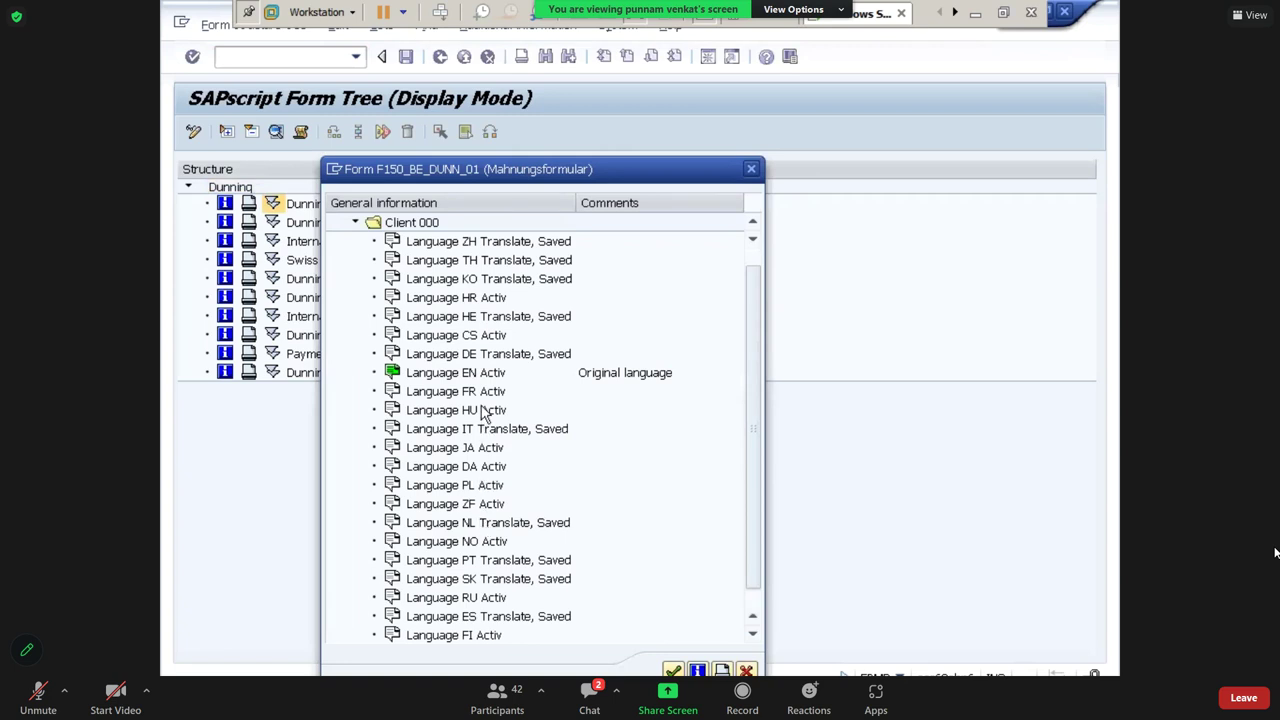
double_click(419, 379)
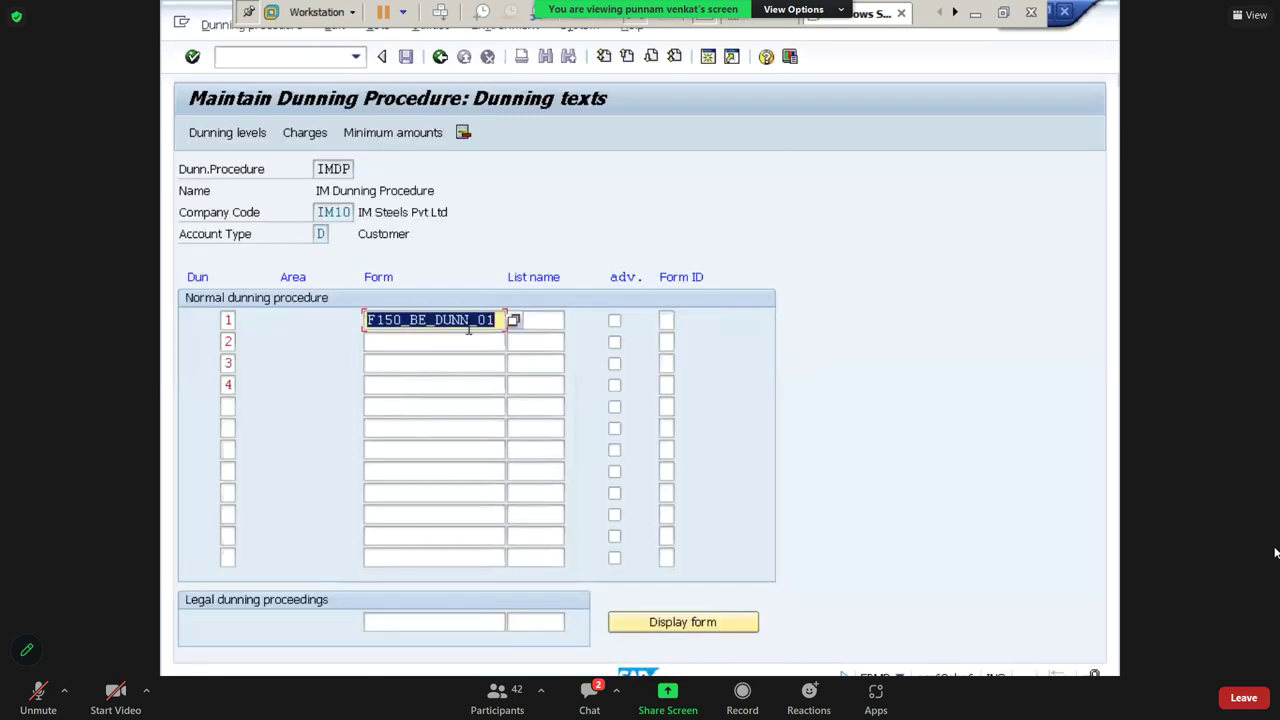
Copy form F150_BE_DUNN_01 into dunning levels 2, 3 and 4, then go back and save
click(497, 320)
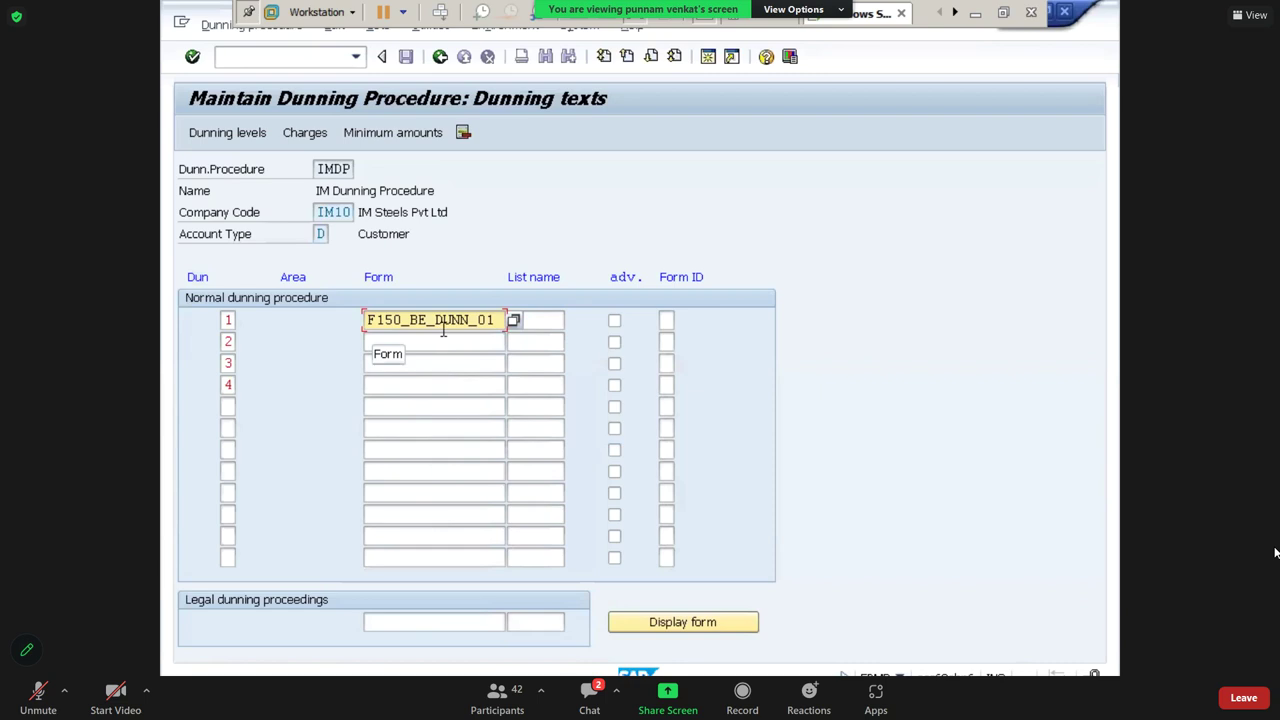
drag(502, 319, 368, 335)
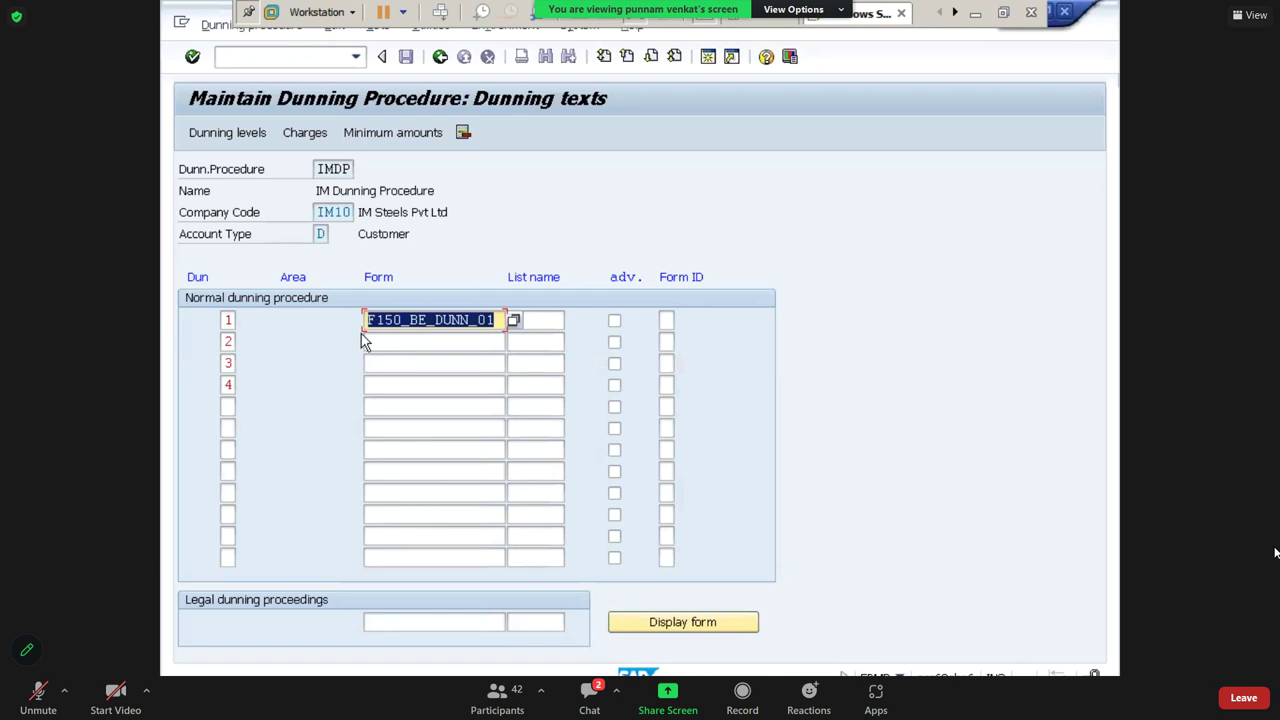
key(ctrl+c)
key(Down)
key(ctrl+v)
key(Down)
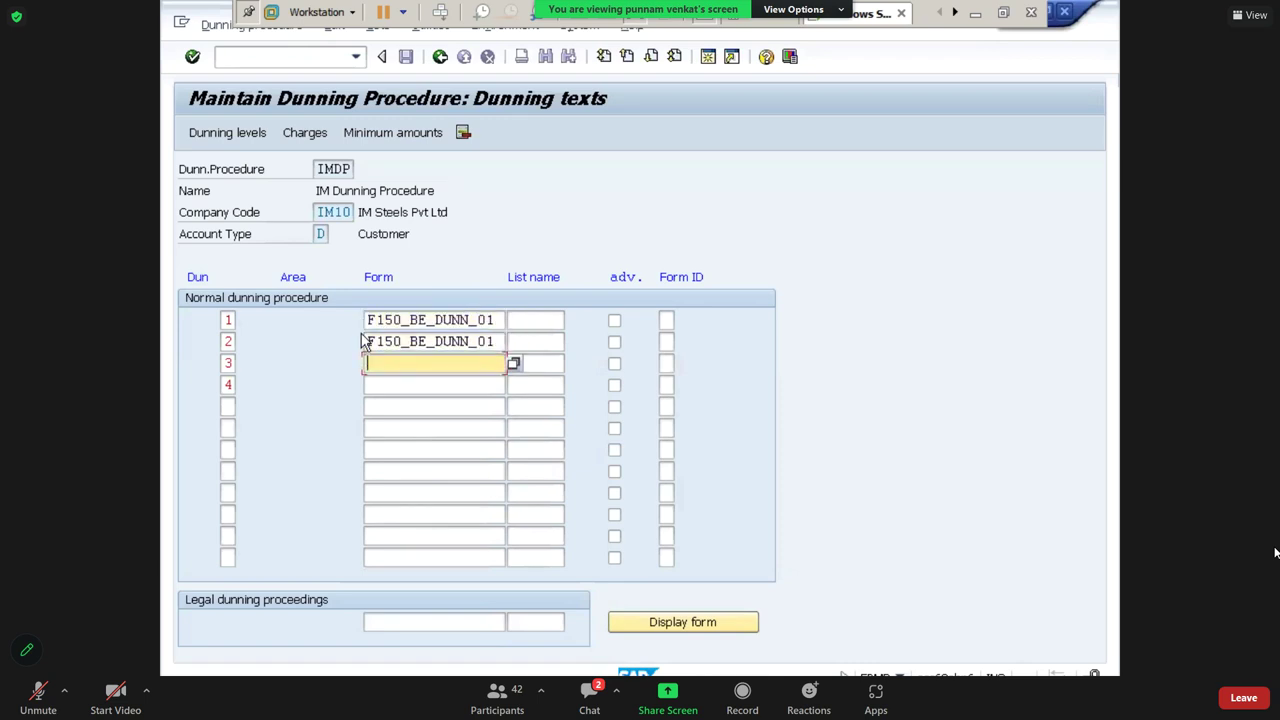
key(ctrl+v)
key(Down)
key(ctrl+v)
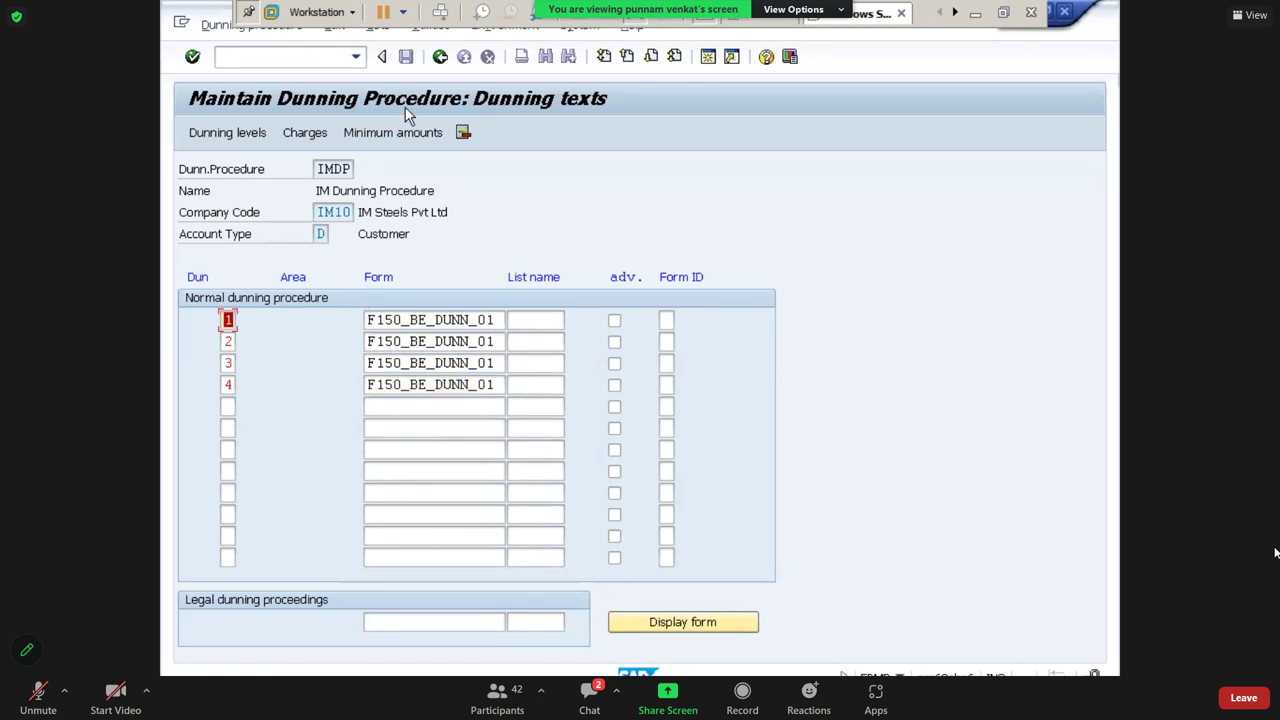
click(440, 57)
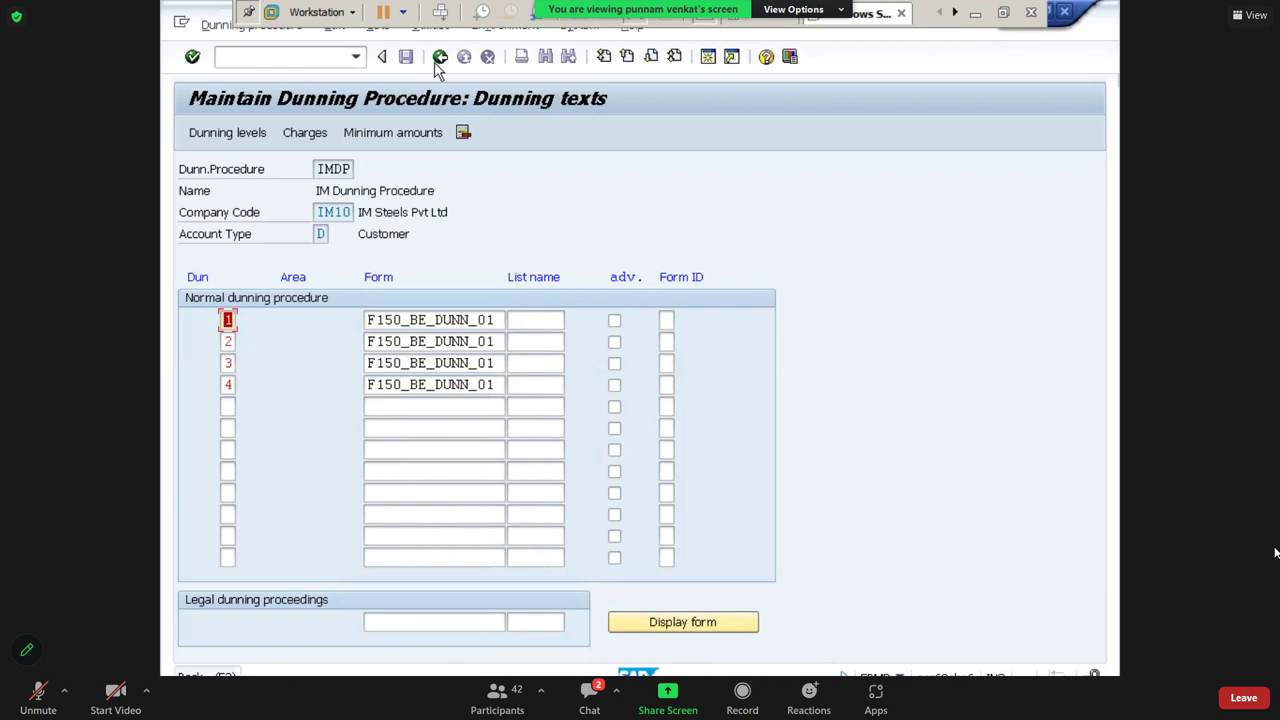
click(405, 56)
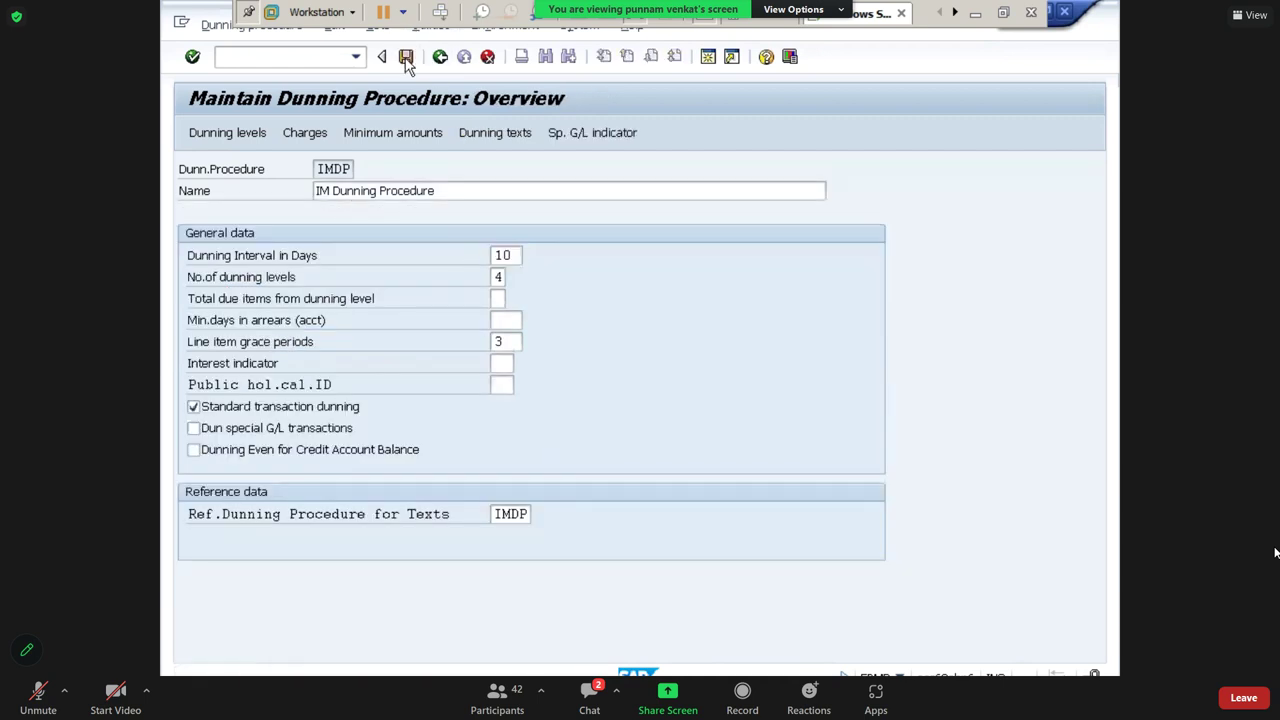
Finish saving under the customizing request and reopen IMDP from the procedure list
click(546, 354)
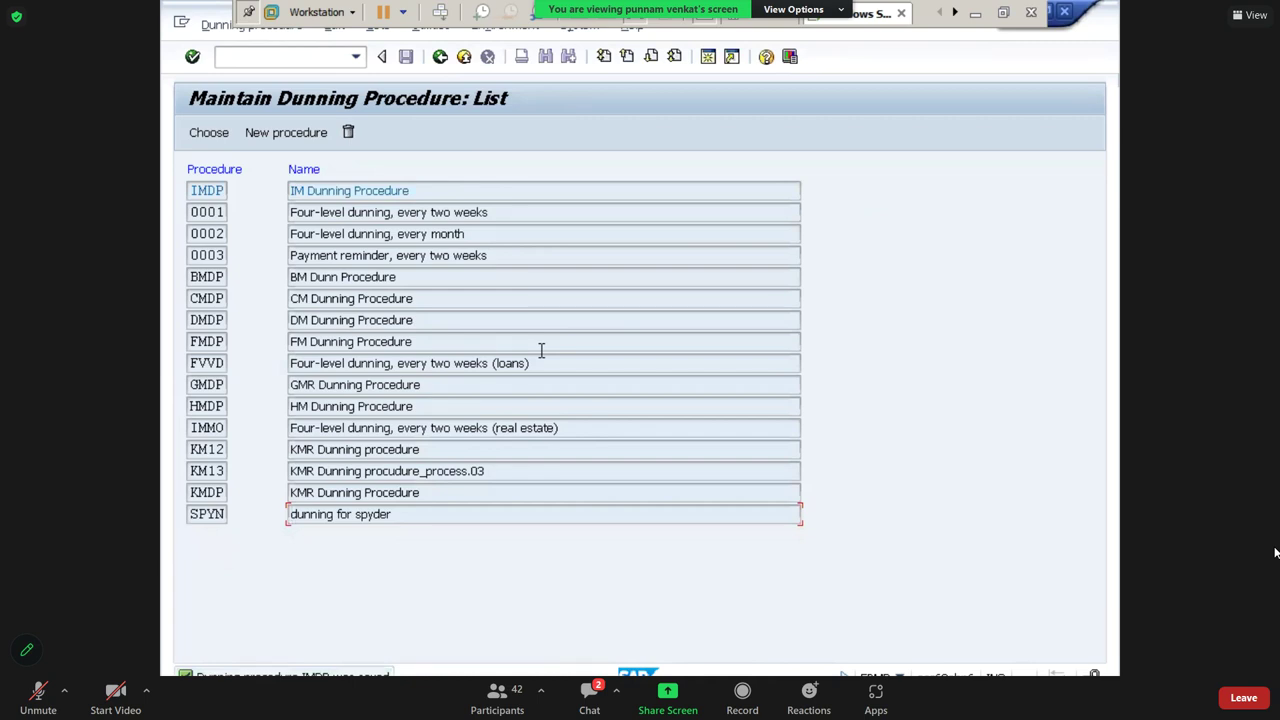
click(207, 193)
double_click(207, 193)
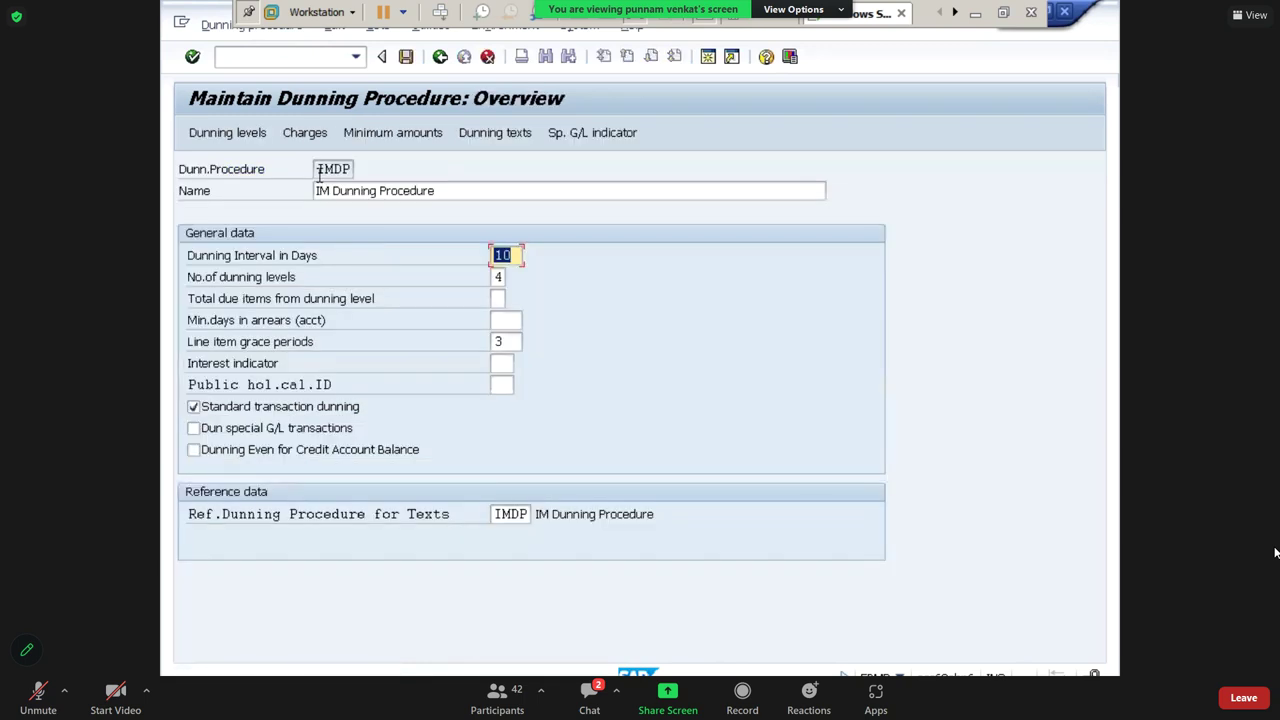
Review IMDP's name, 3-day grace period, 4 dunning levels and 10-day interval, then view dunning levels
drag(318, 192, 484, 193)
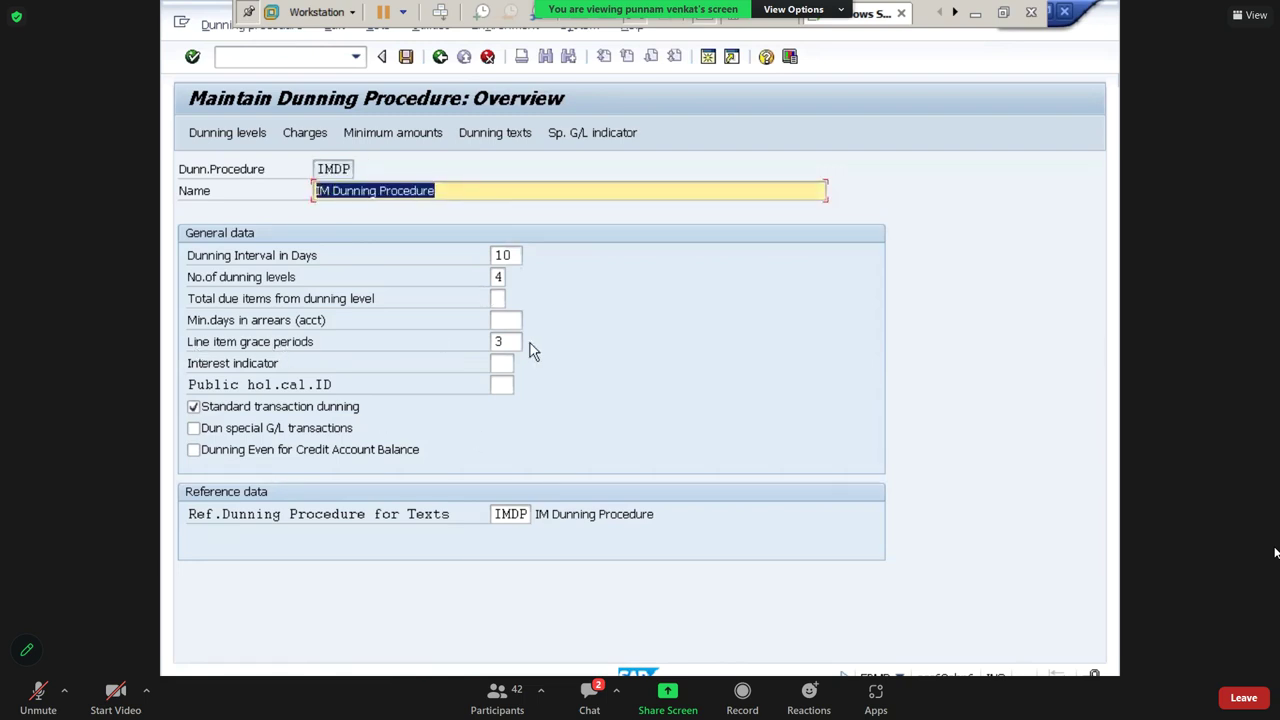
drag(516, 343, 472, 343)
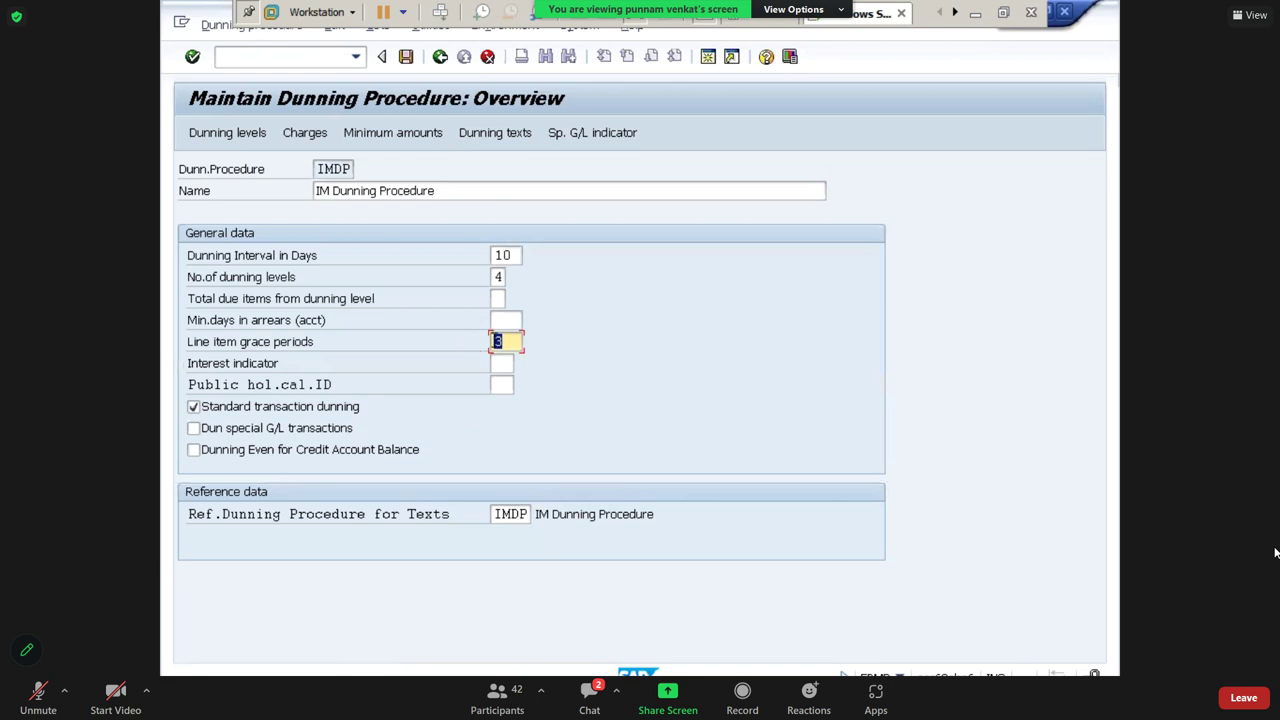
double_click(497, 278)
drag(497, 278, 512, 283)
drag(503, 255, 521, 255)
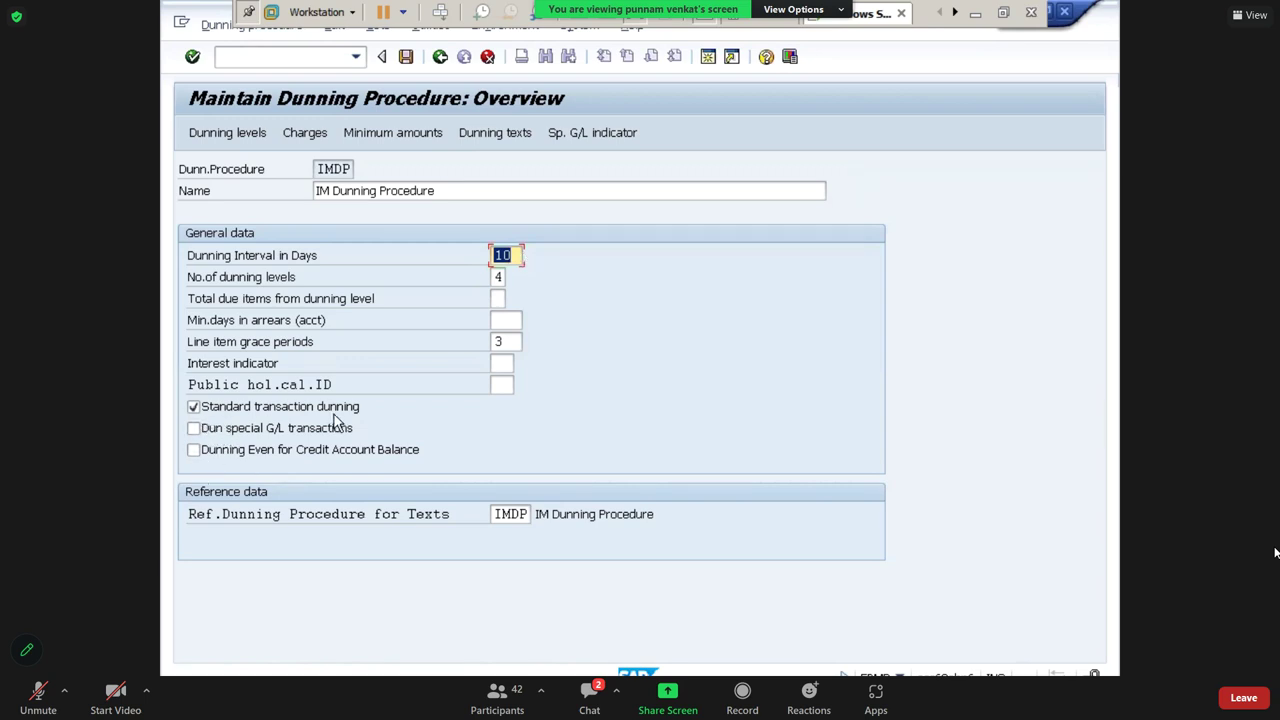
click(249, 134)
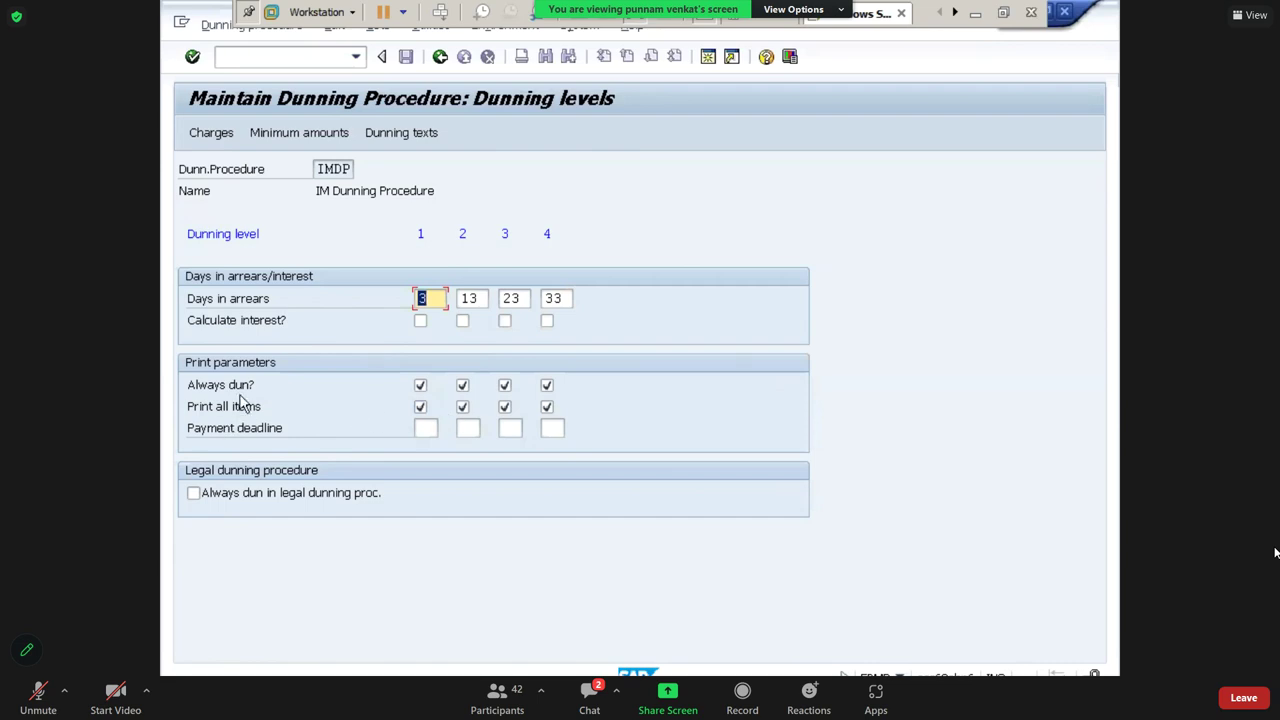
Recheck IMDP's INR charges (650.00 at level 4), minimum amounts and IM10 customer dunning texts
click(213, 134)
click(654, 543)
click(511, 280)
click(512, 314)
click(515, 341)
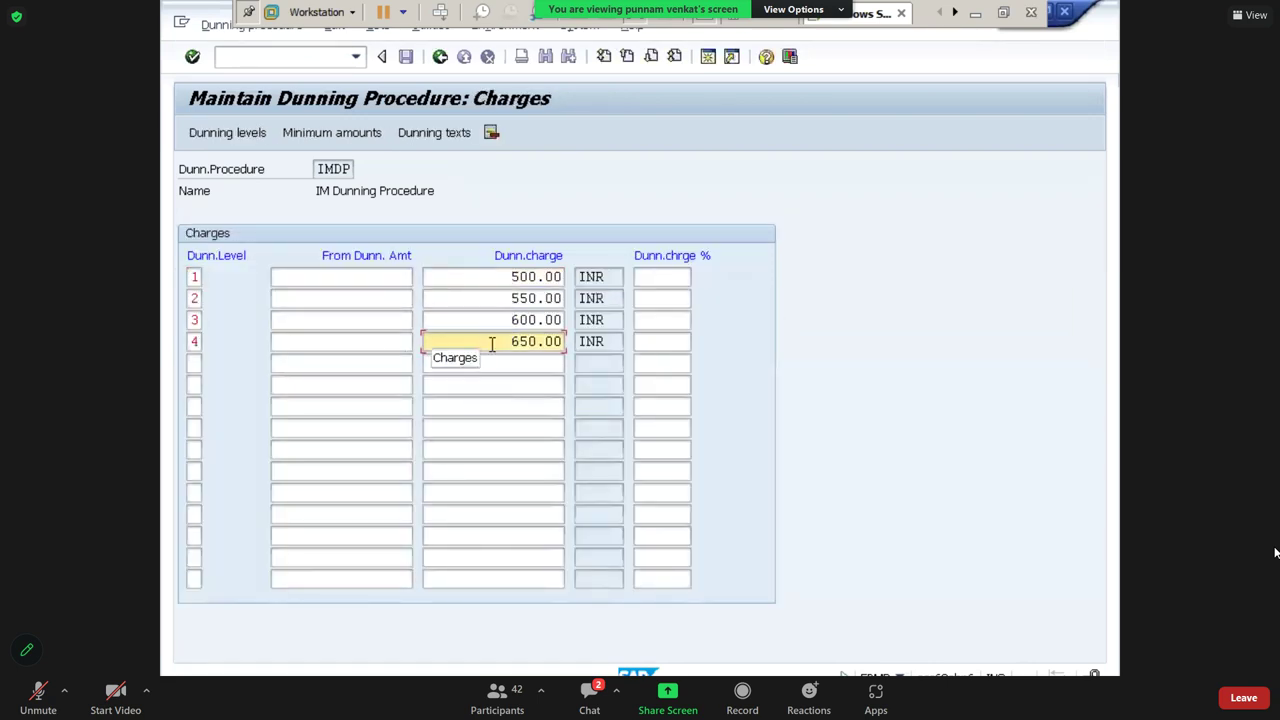
click(331, 132)
click(654, 542)
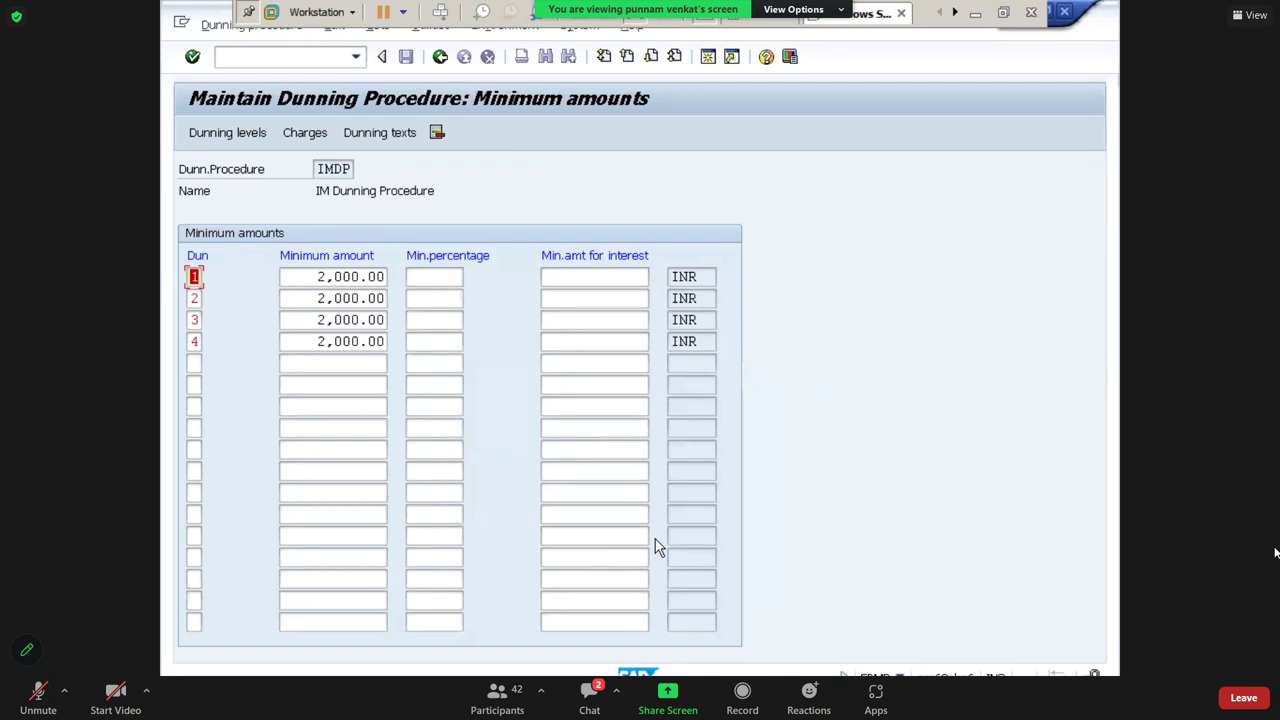
click(394, 134)
click(654, 651)
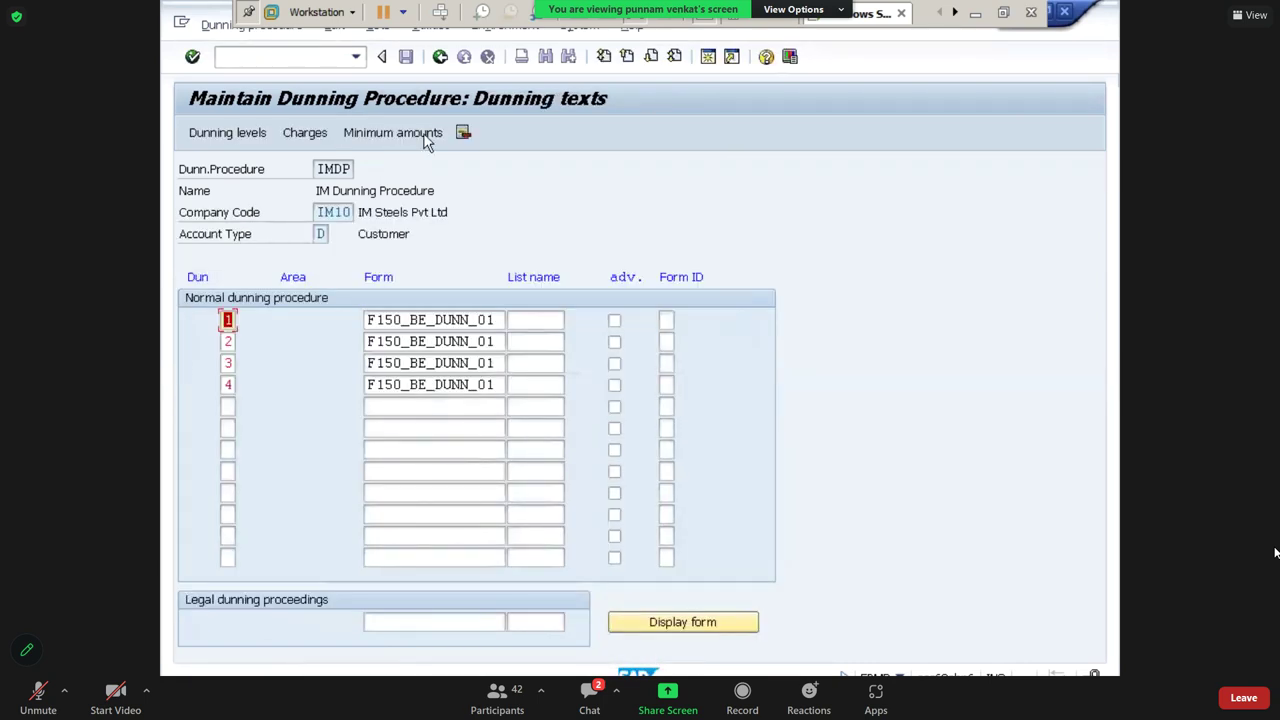
Back out to SAP Easy Access and switch to the Excel notes sheet
click(440, 58)
click(440, 58)
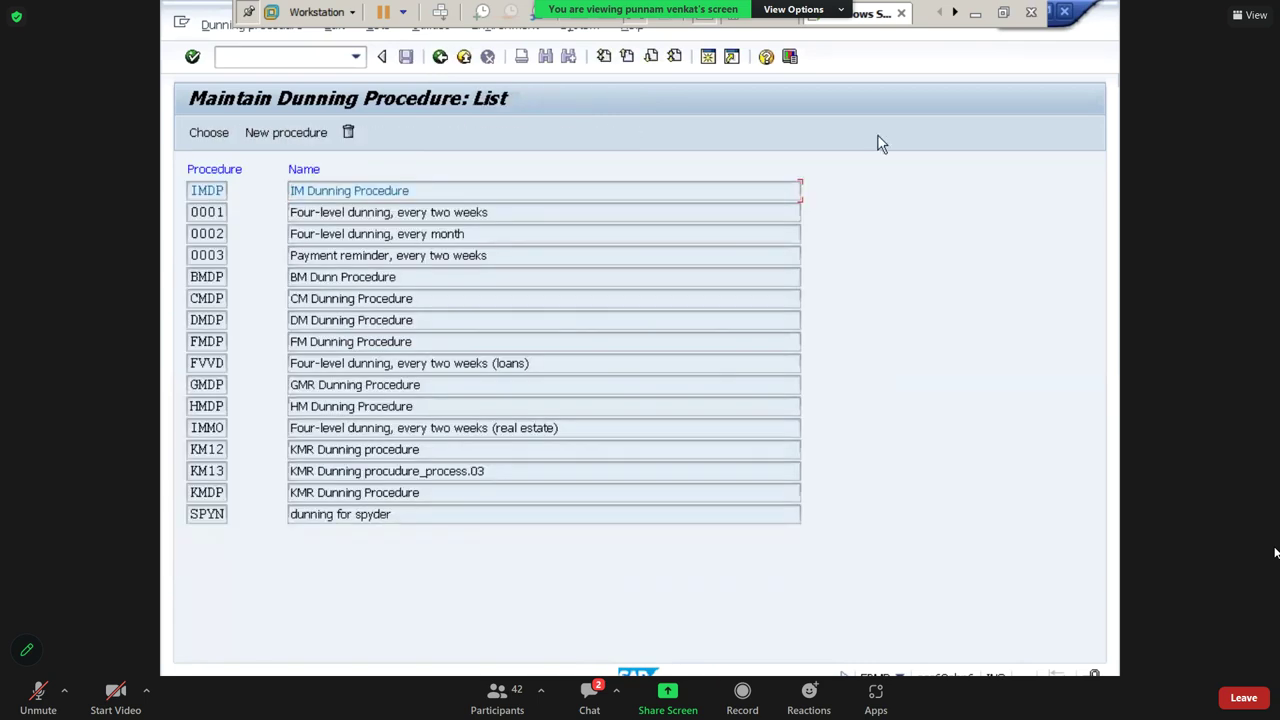
click(439, 60)
click(439, 60)
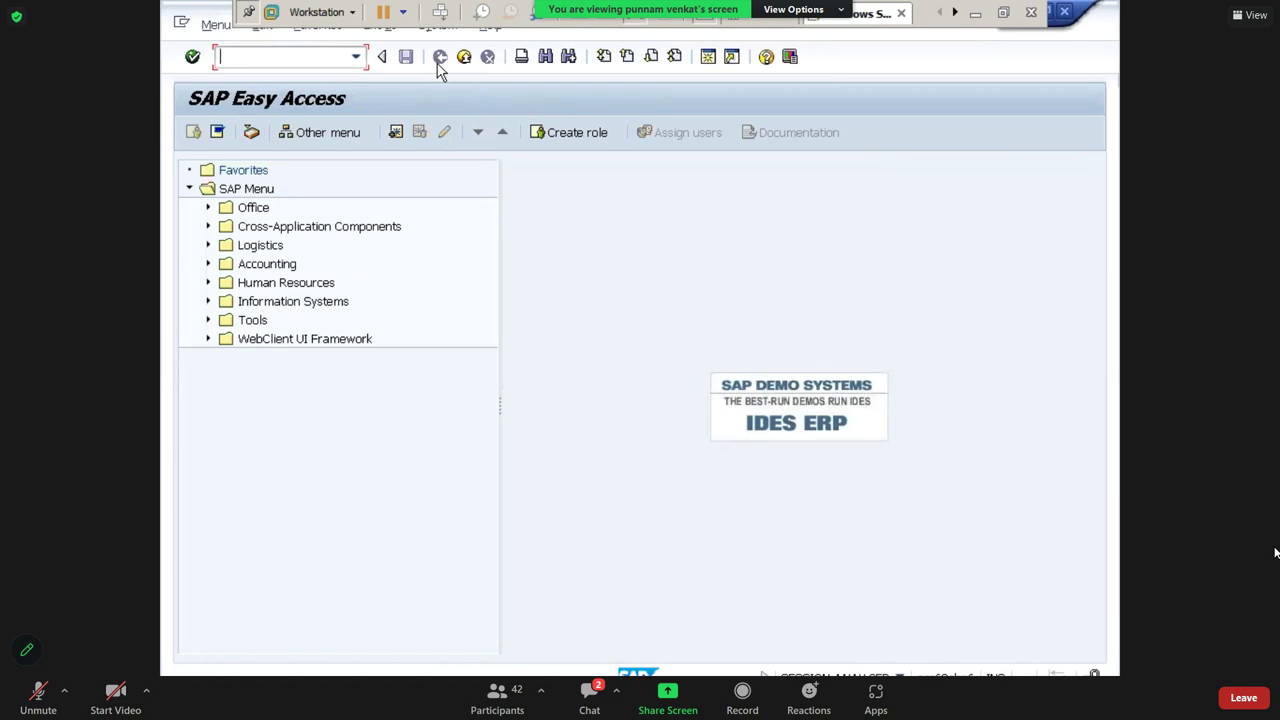
click(975, 12)
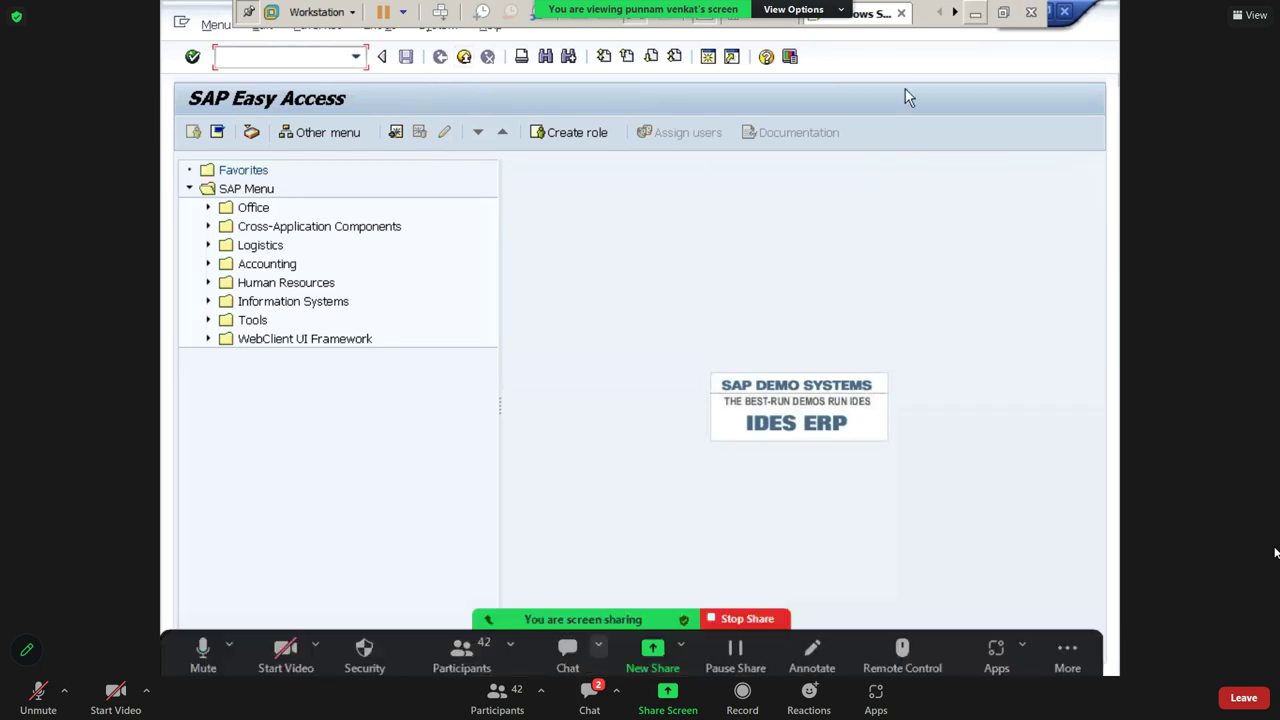
click(424, 361)
key(Left)
key(Left)
key(Left)
key(Left)
key(Left)
key(Left)
key(Left)
key(Left)
key(Left)
key(Left)
key(Left)
key(Left)
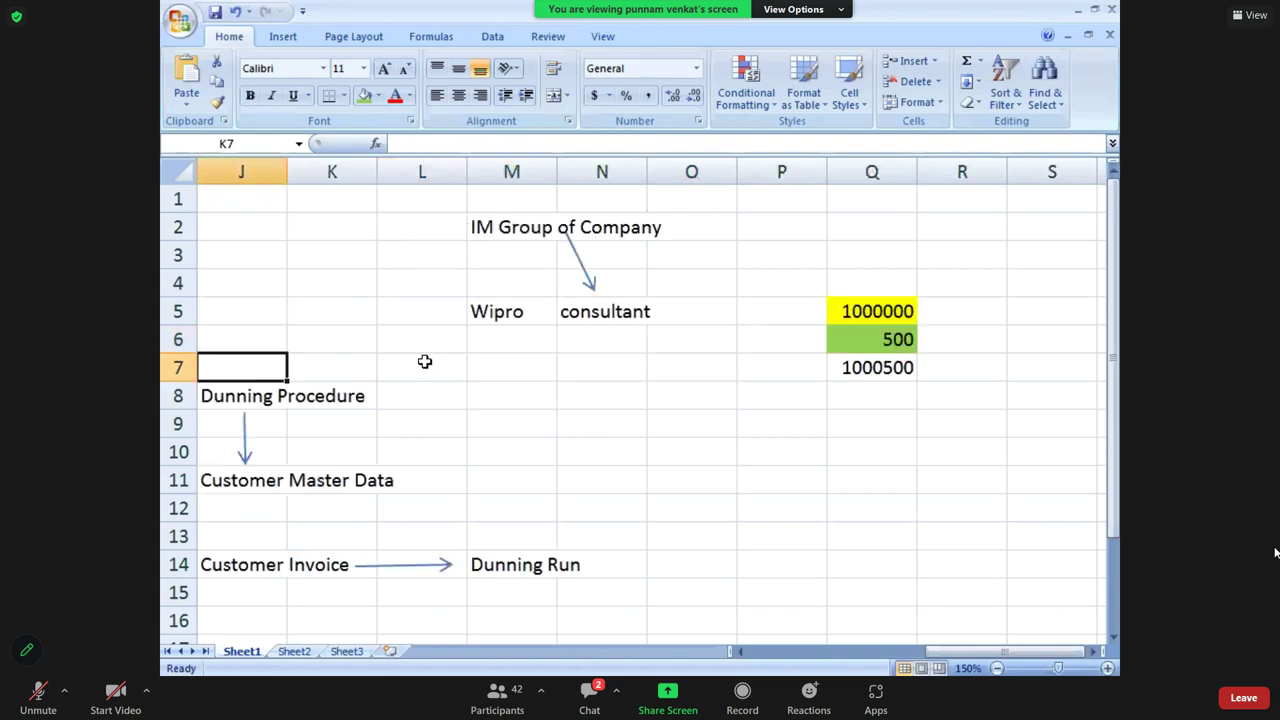
Review the Dunning Procedure and Customer Master Data steps, then enter IMDP in cell I8
key(Down)
key(Right)
key(Right)
key(Left)
key(shift+Right)
key(shift+Right)
key(shift+Right)
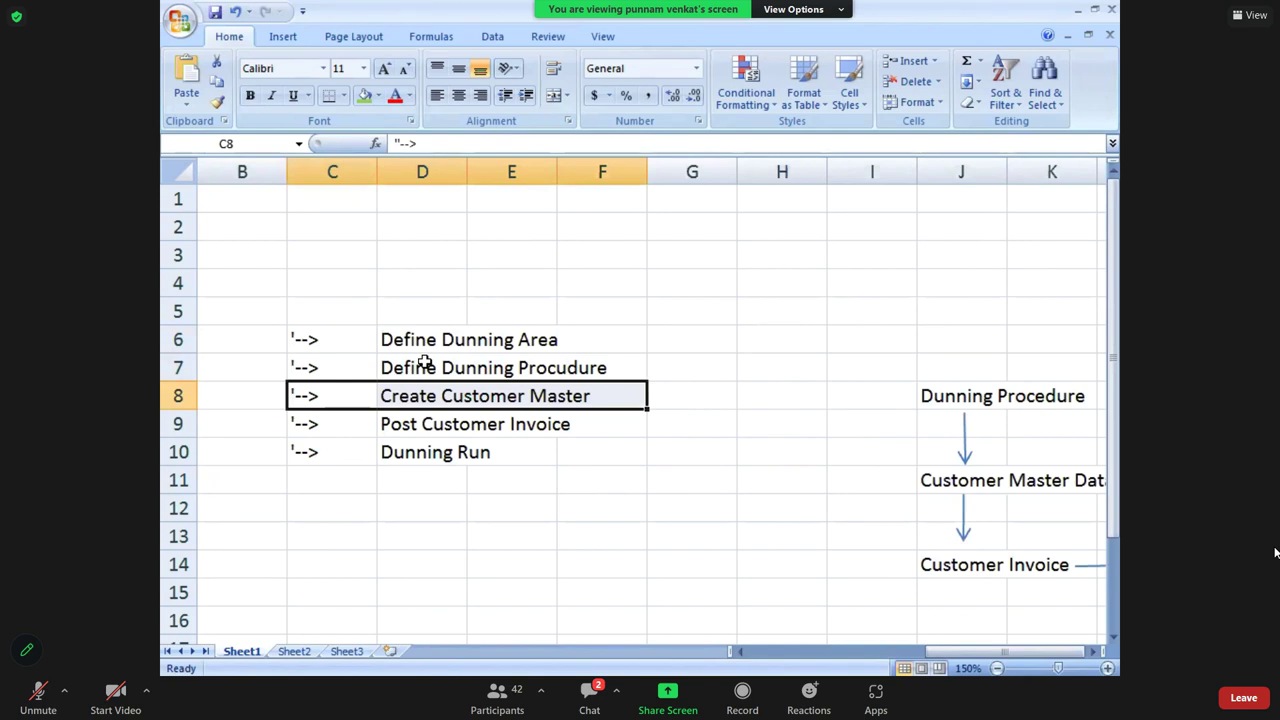
key(Right)
key(Right)
key(Right)
key(Right)
key(Right)
key(Right)
key(Right)
key(Right)
key(Right)
key(Right)
key(Right)
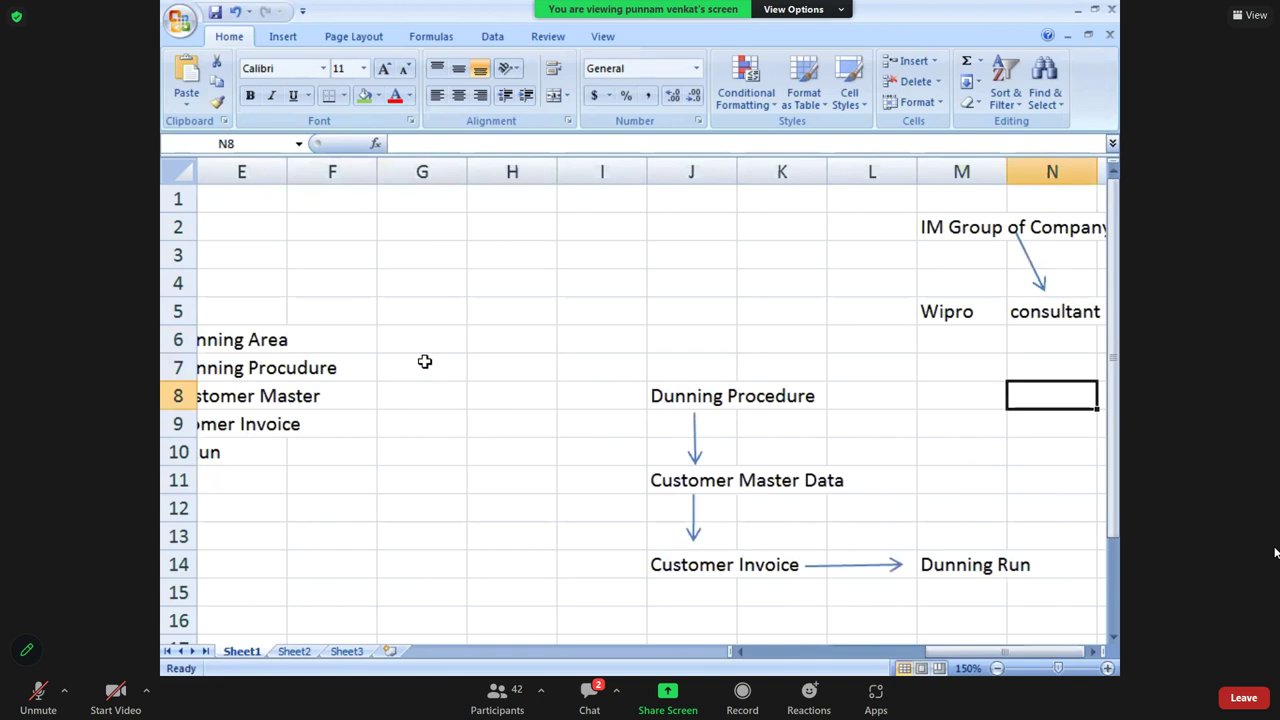
click(680, 399)
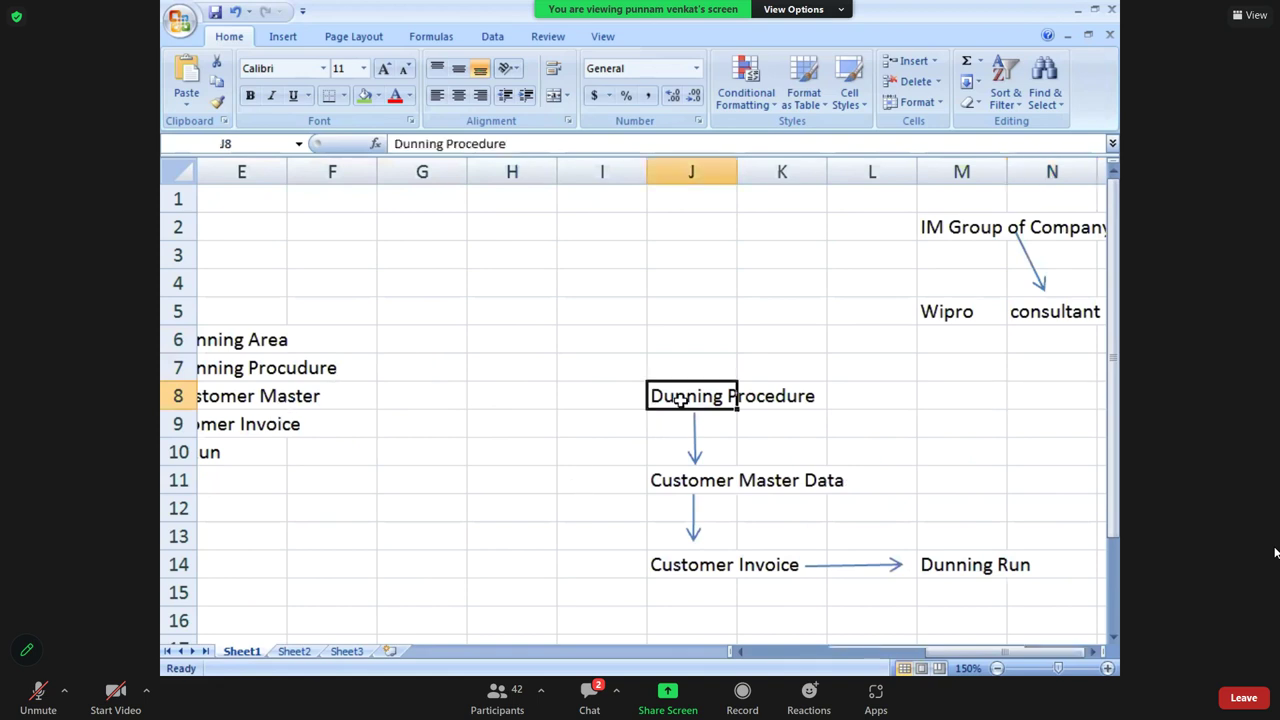
click(682, 490)
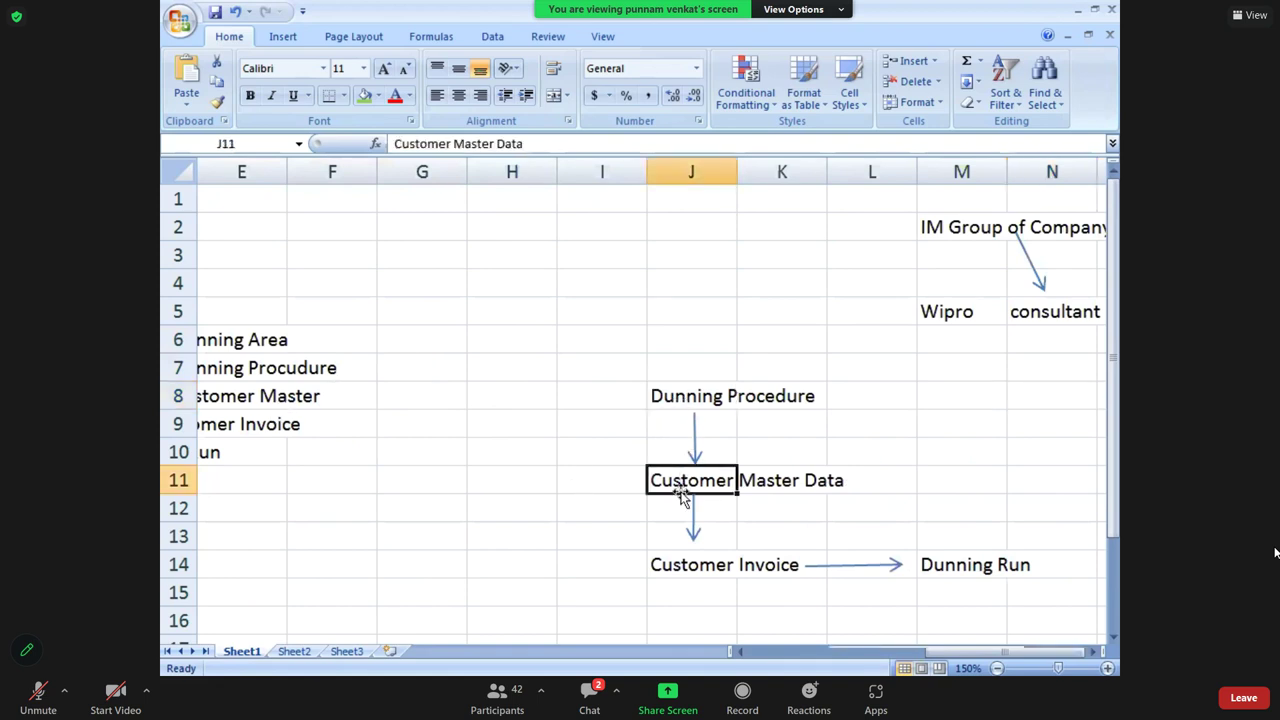
click(704, 404)
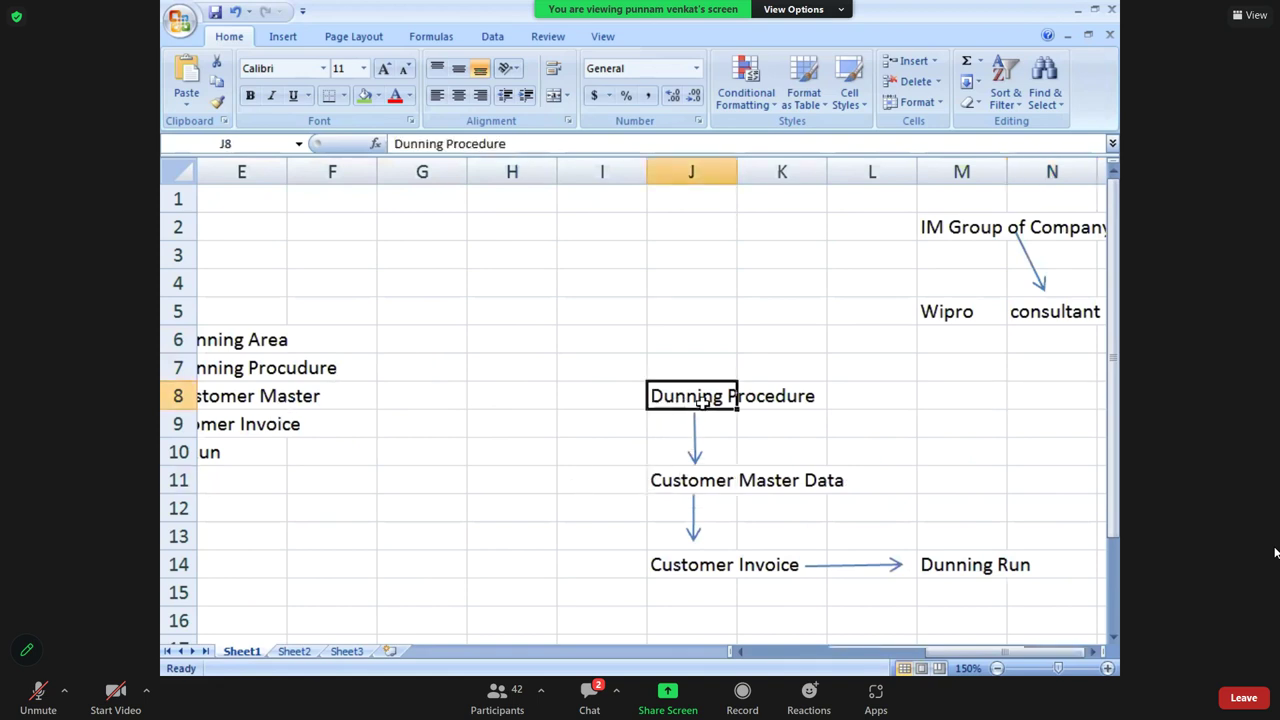
click(669, 477)
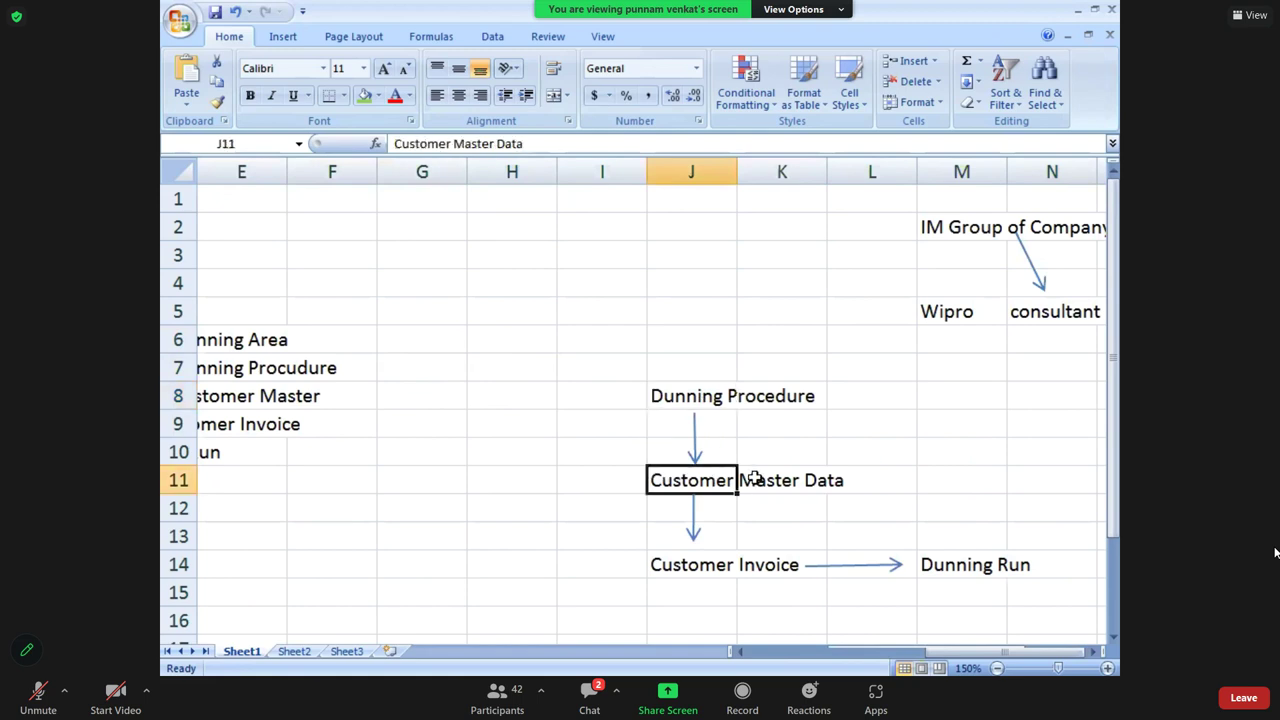
click(595, 395)
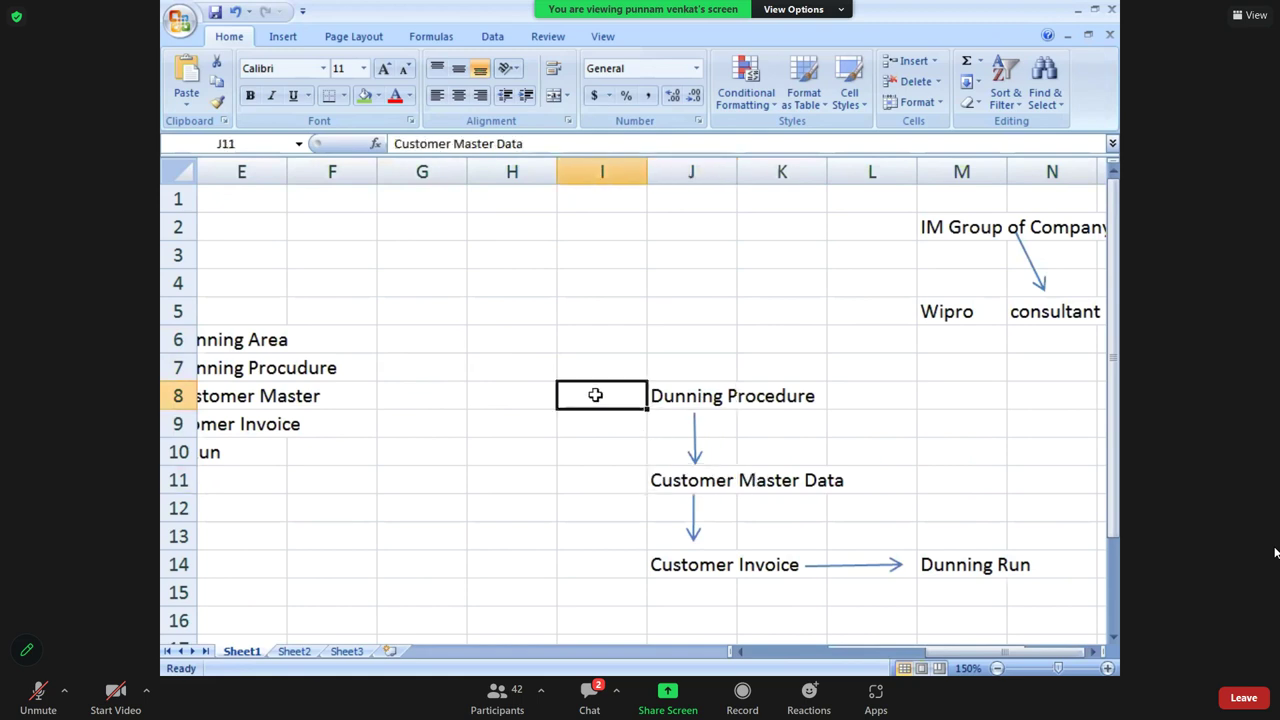
text(I)
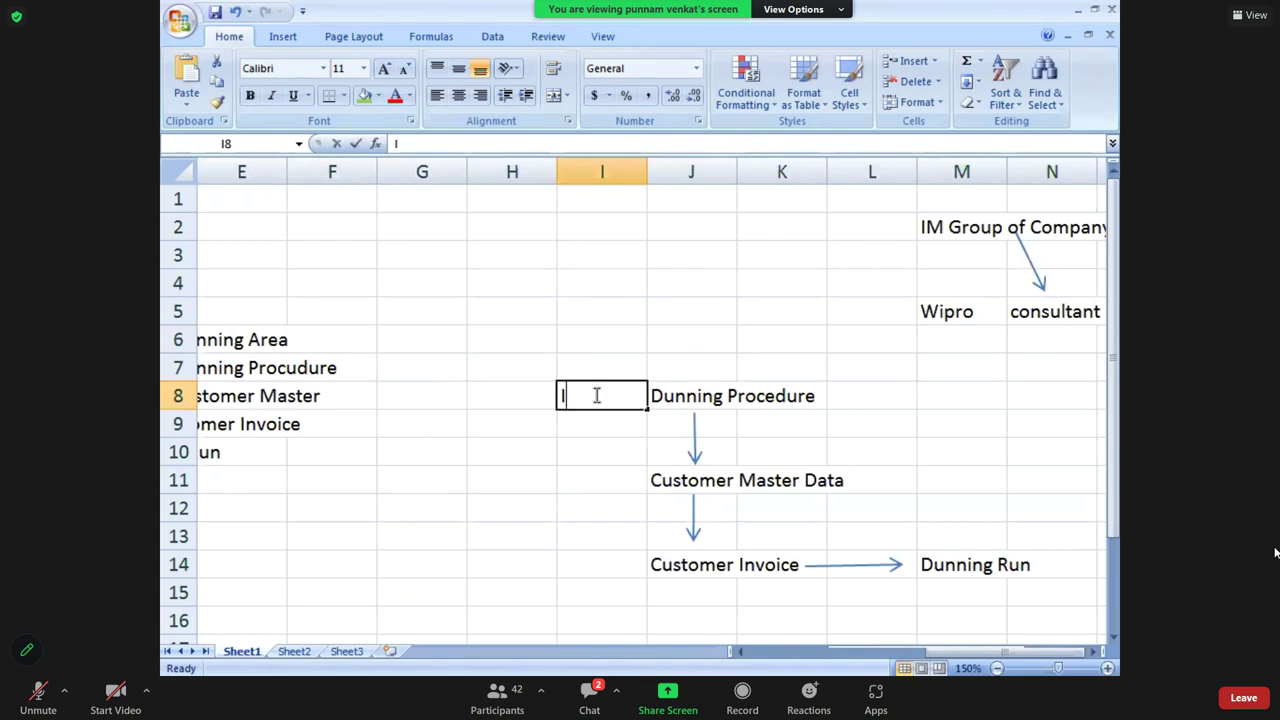
text(MDP)
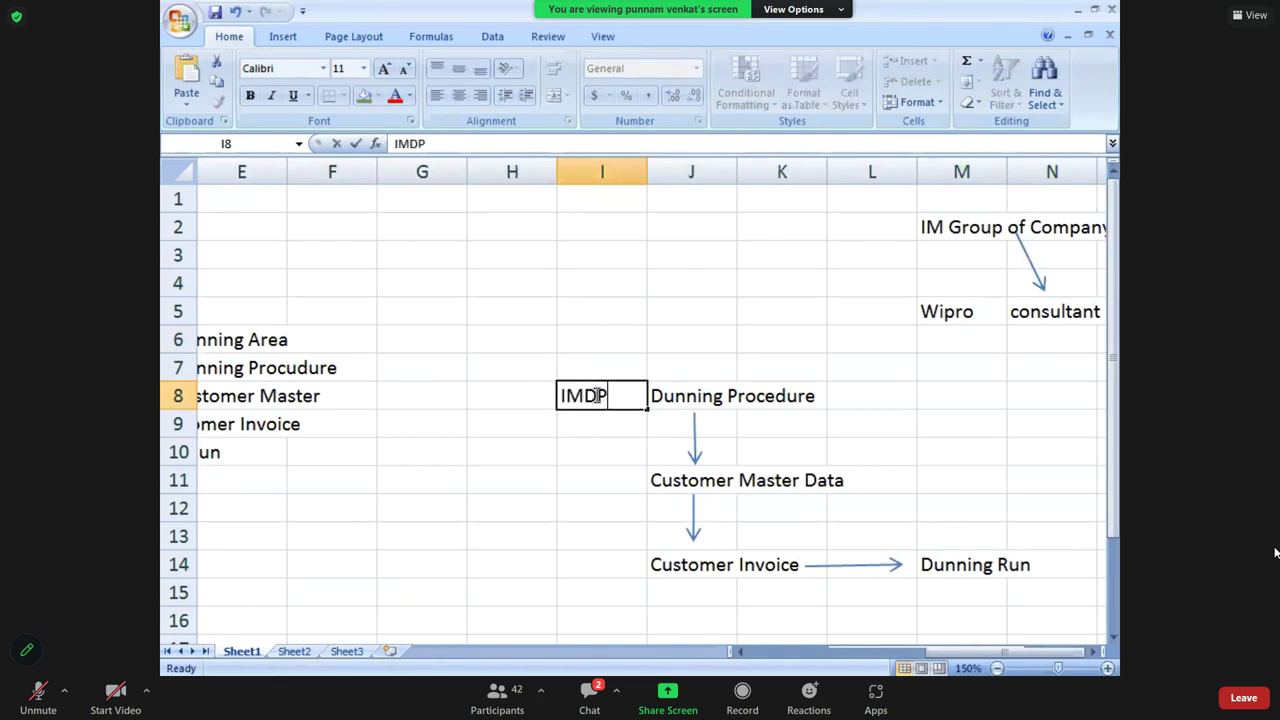
key(Return)
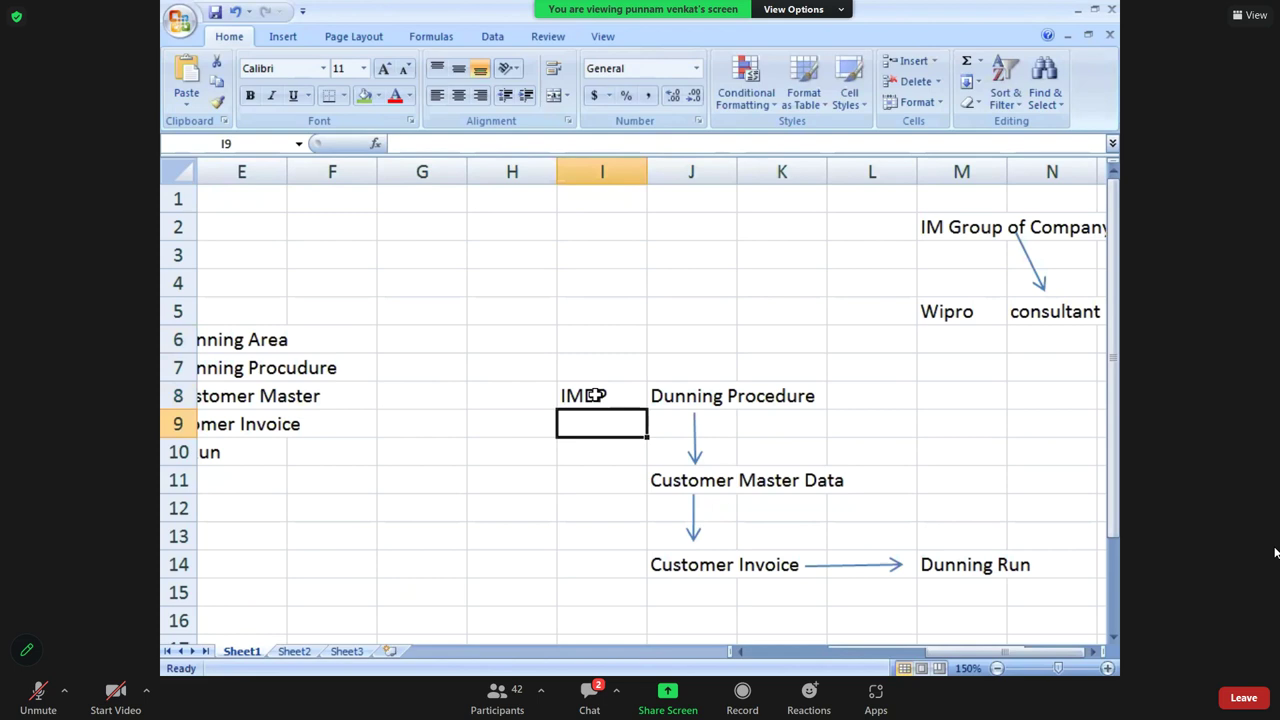
Draw an arrow shape from the IMDP label to Customer Master Data
click(590, 396)
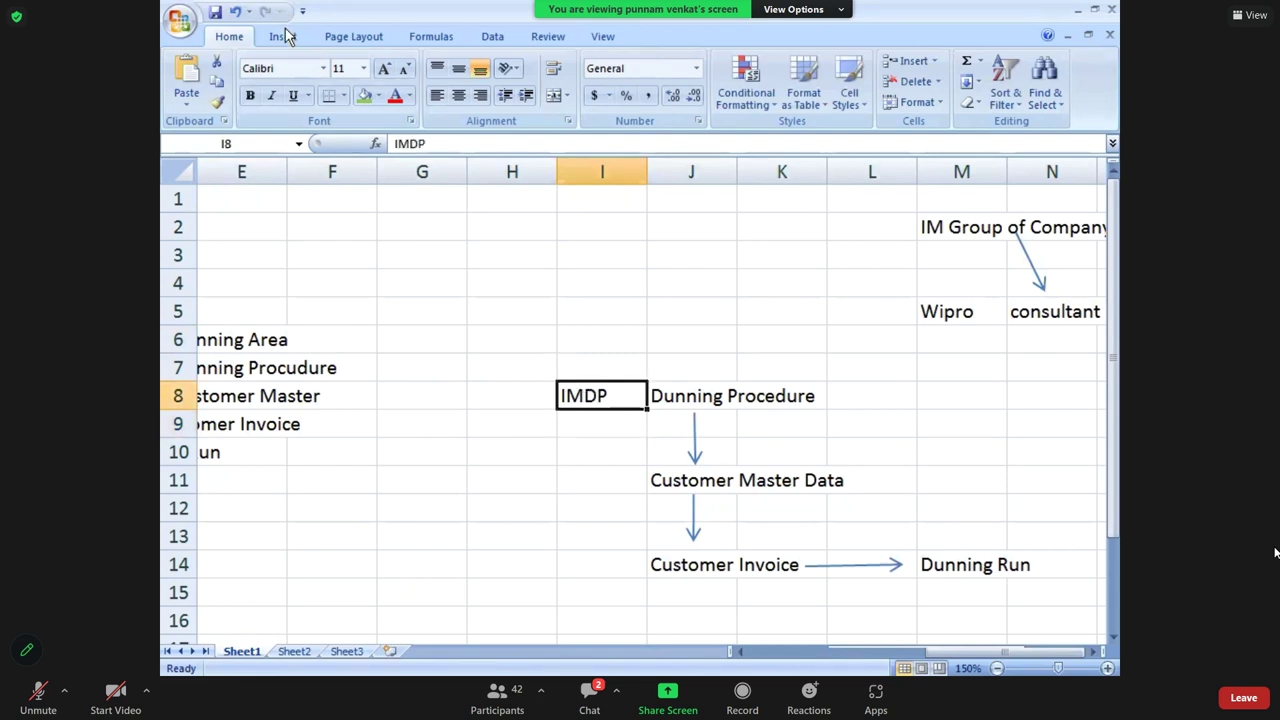
click(283, 36)
click(367, 80)
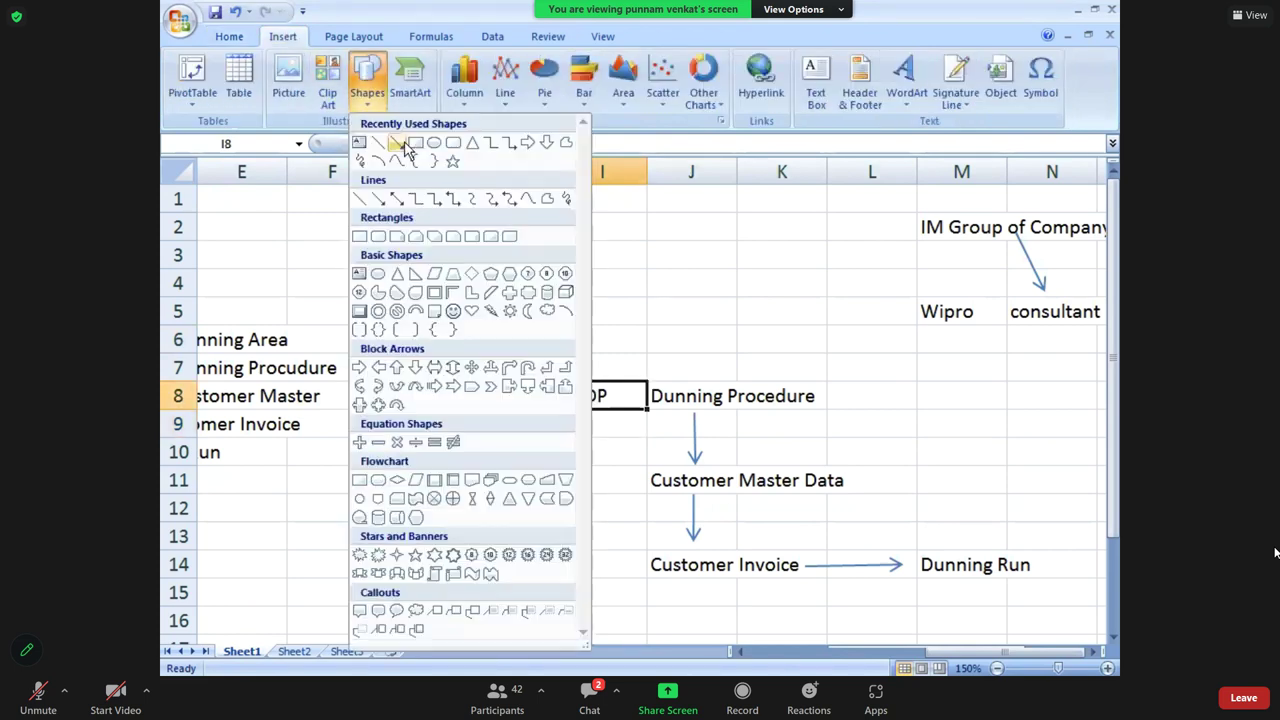
click(400, 145)
drag(598, 405, 664, 467)
click(628, 471)
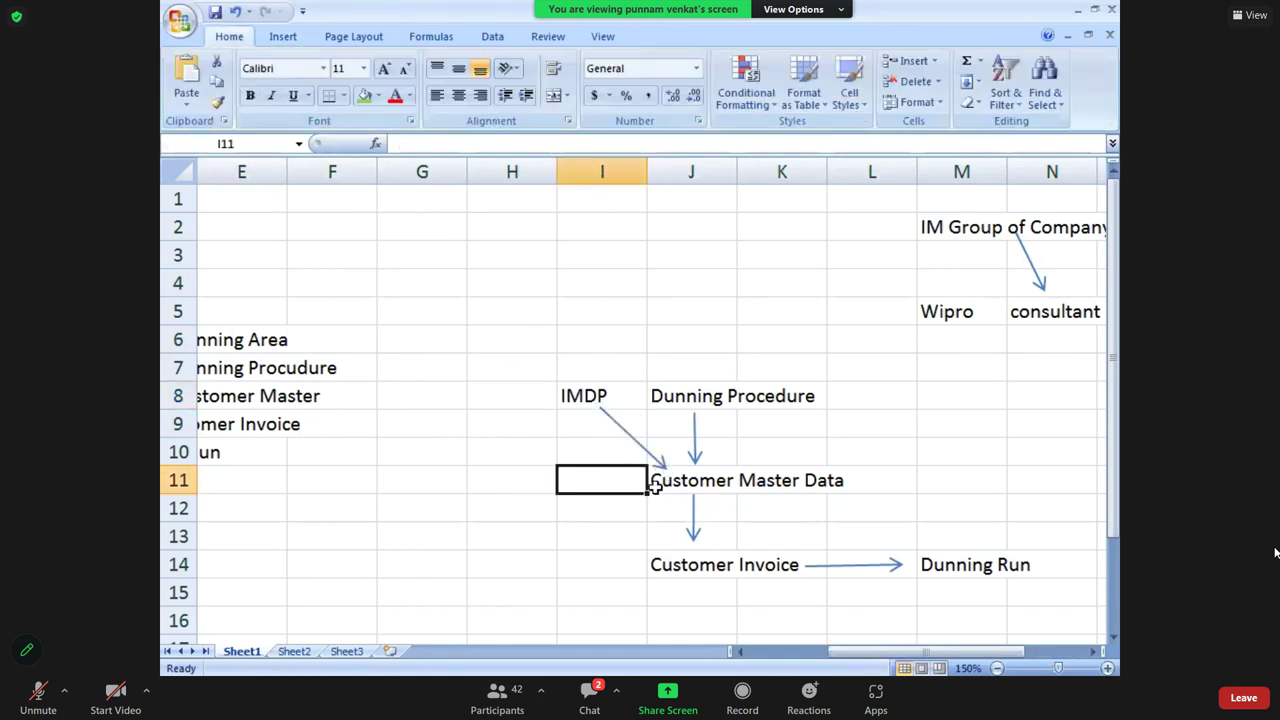
click(657, 481)
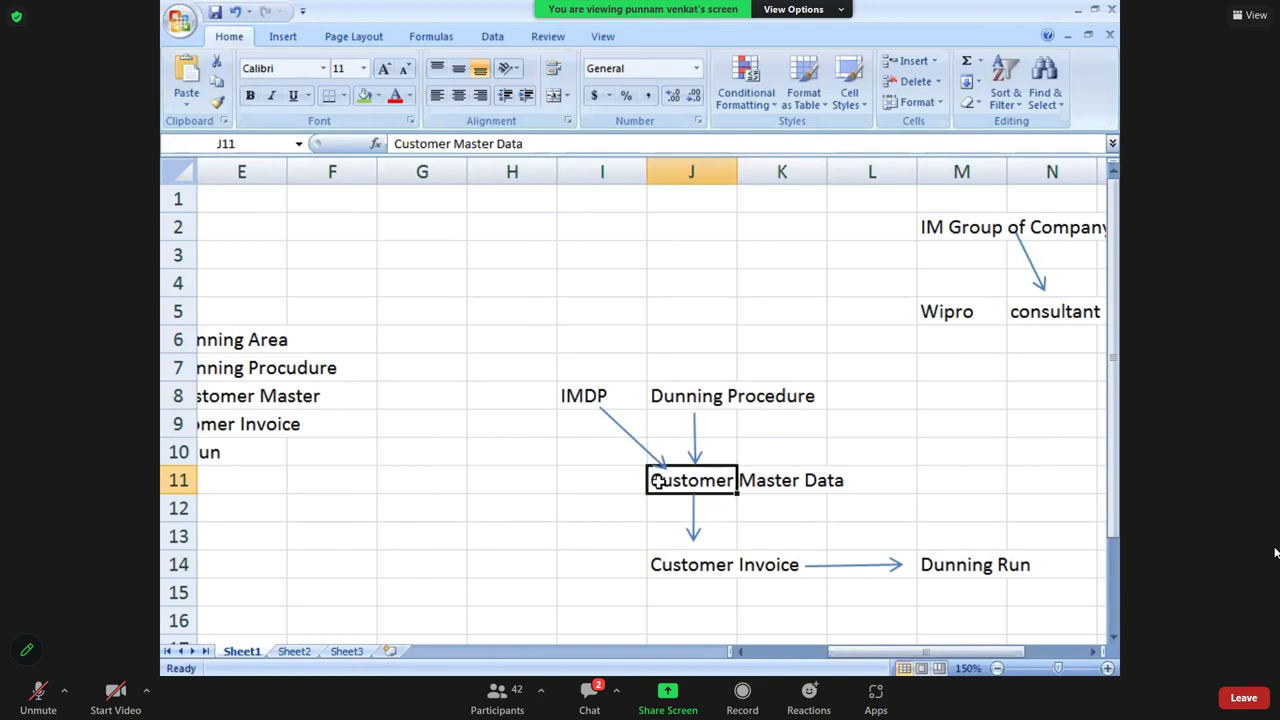
Label Customer Master Data with FD01 and Customer Invoice with FB70
click(666, 570)
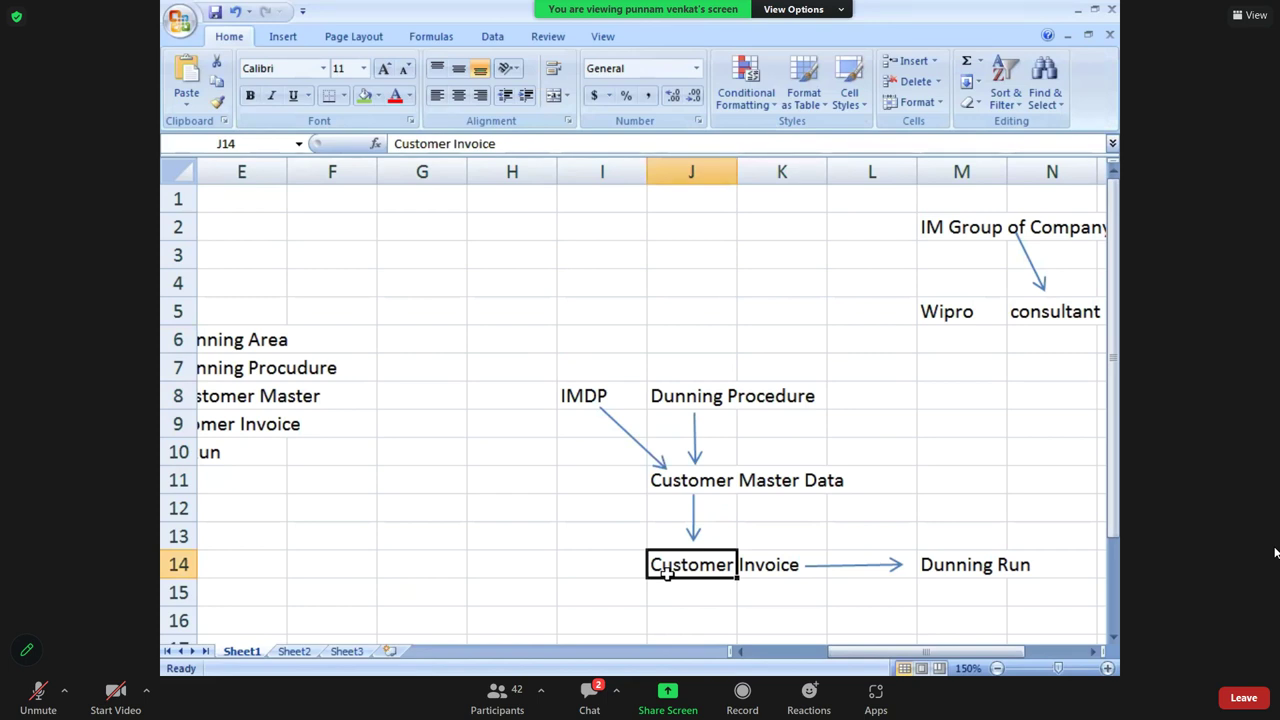
click(575, 518)
click(713, 477)
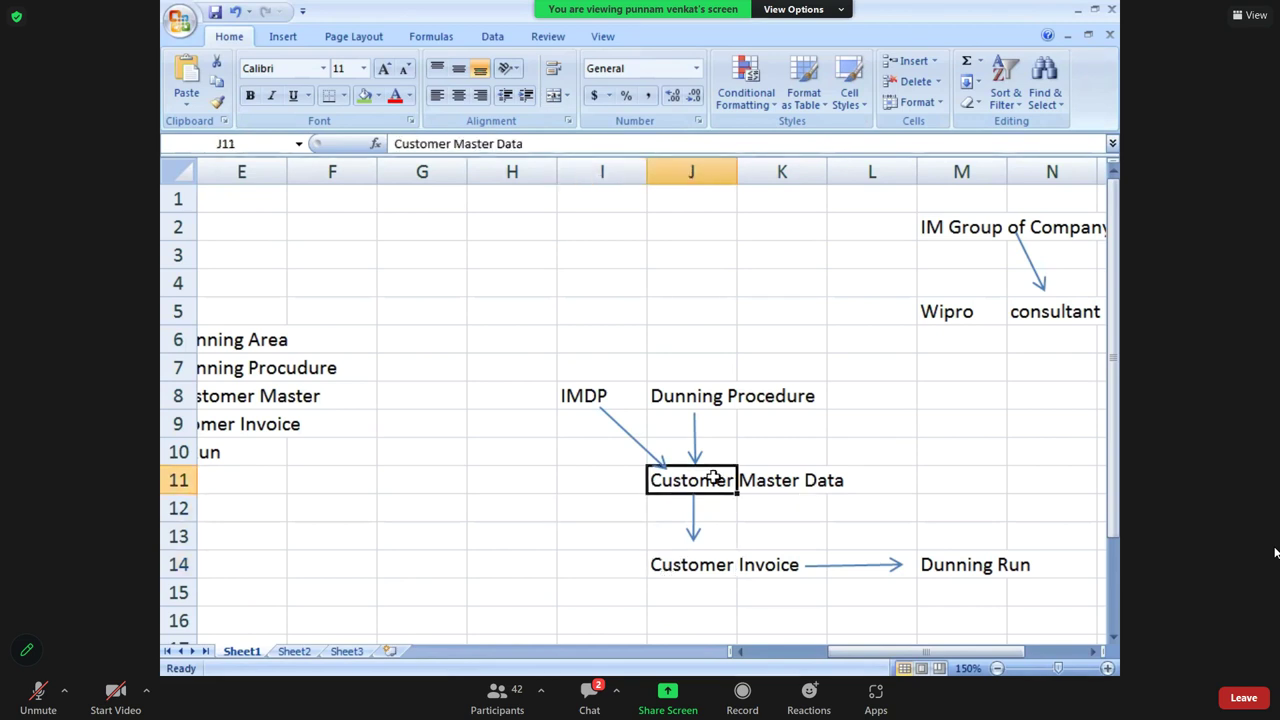
click(563, 486)
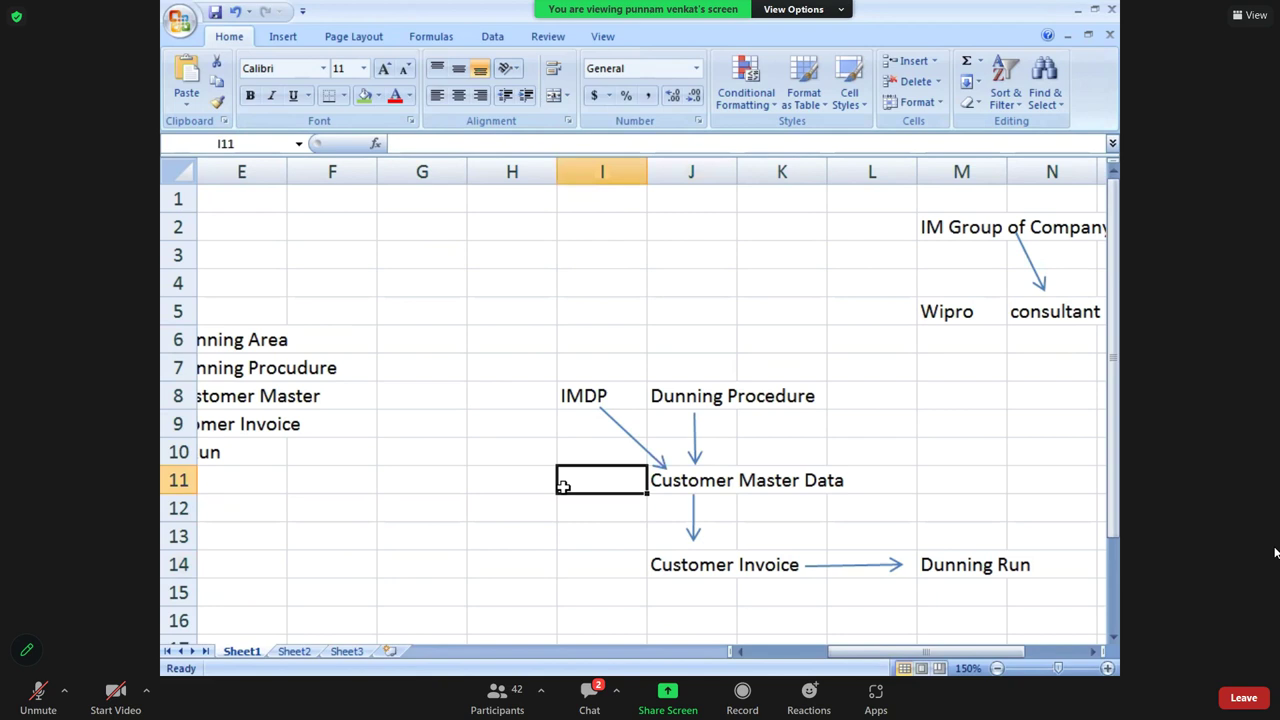
text(FD)
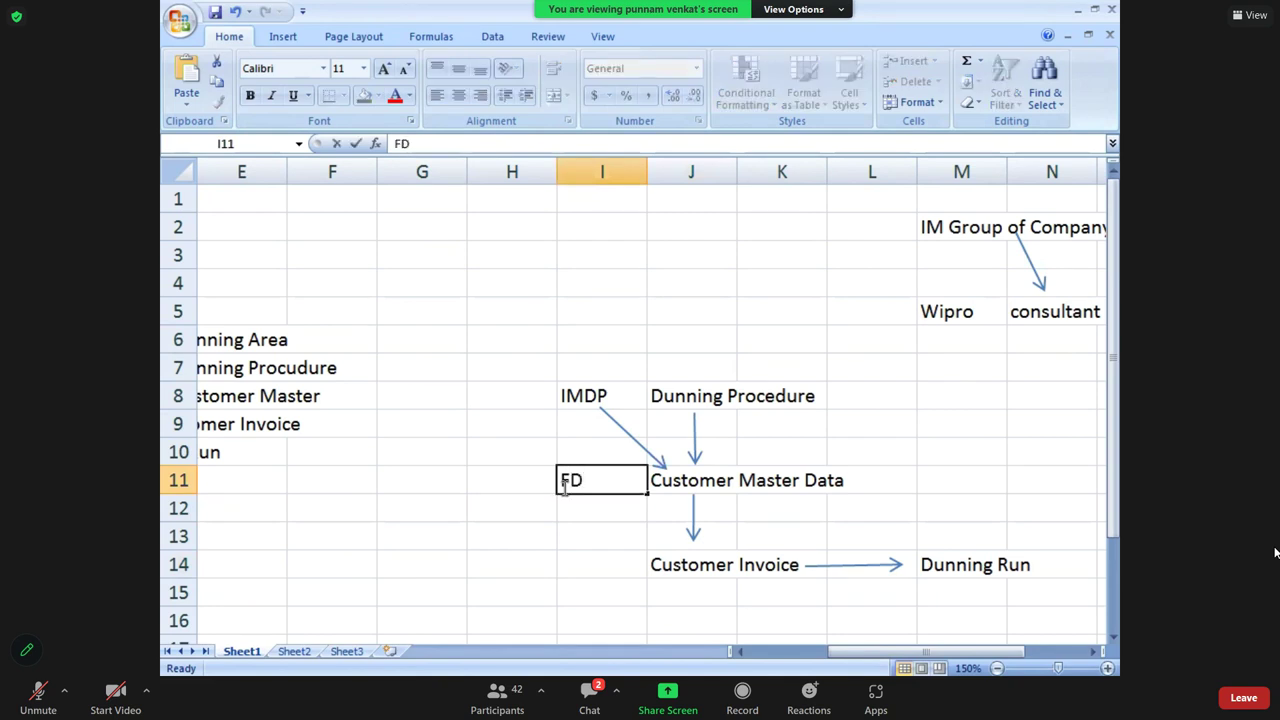
text(01)
key(Return)
key(Return)
key(Return)
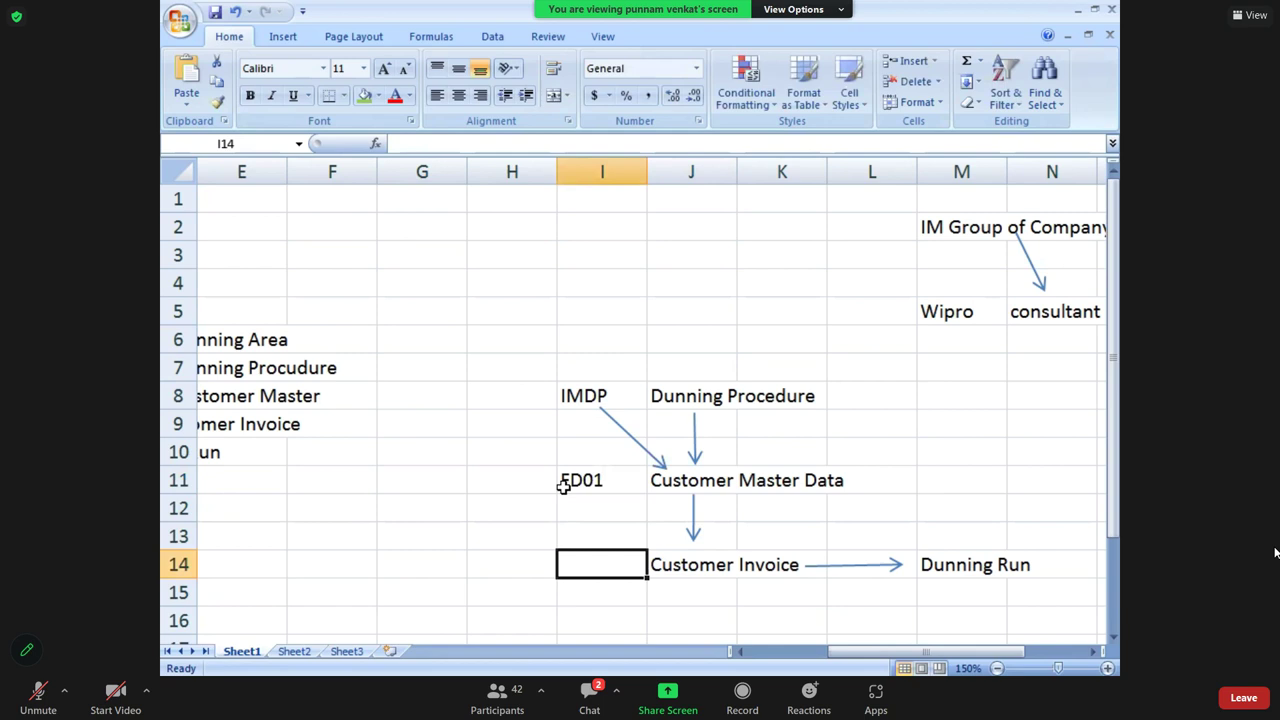
text(FB70)
key(Return)
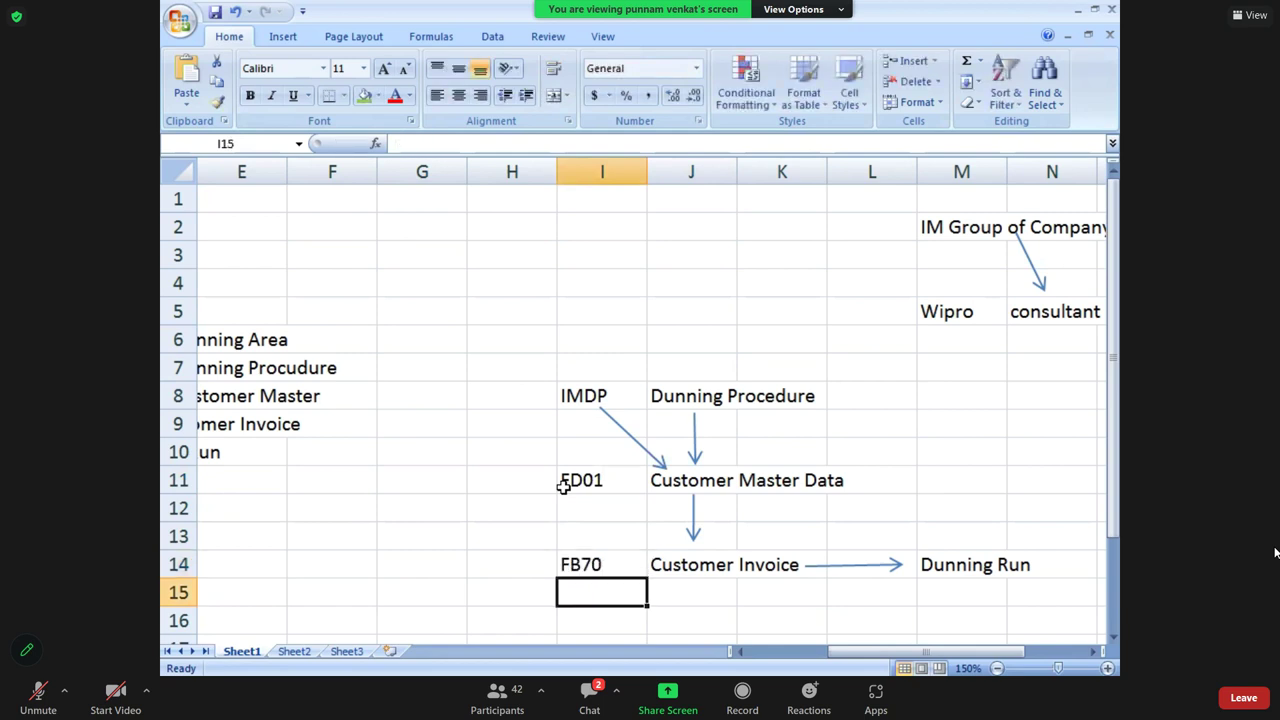
Draw an arrow shape pointing down from Customer Invoice
key(Right)
key(Down)
key(Down)
key(Down)
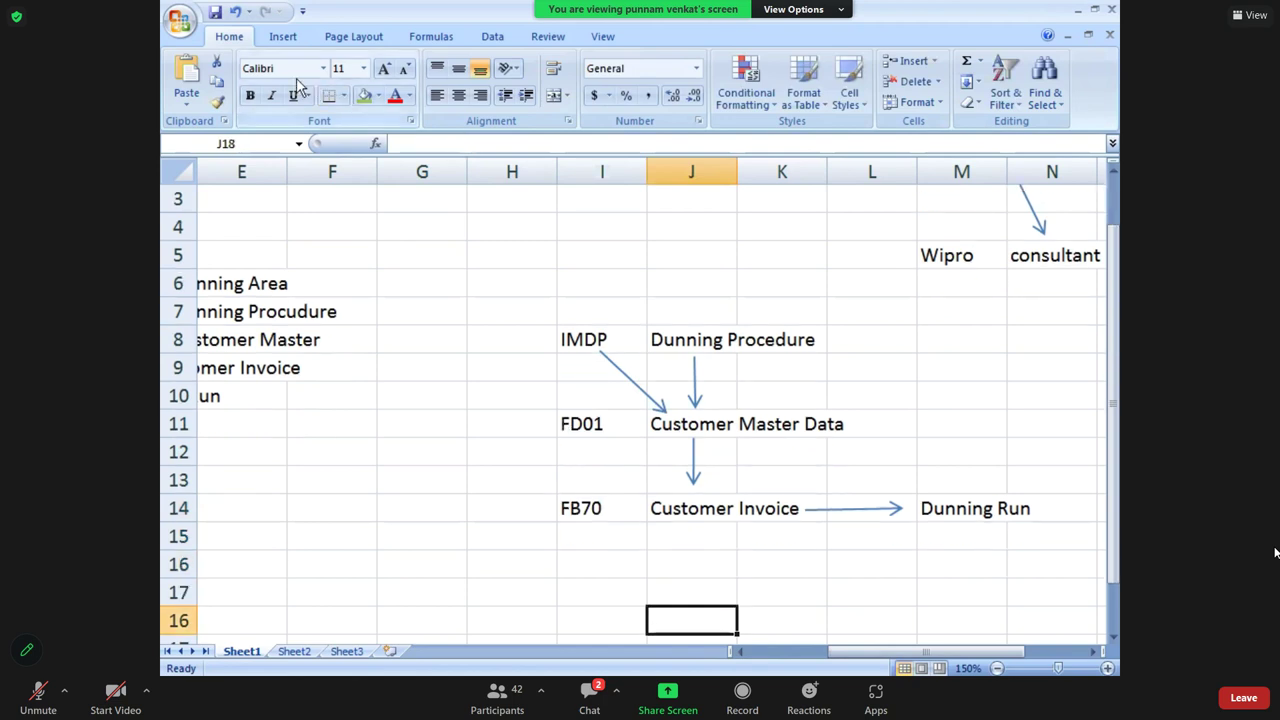
click(282, 36)
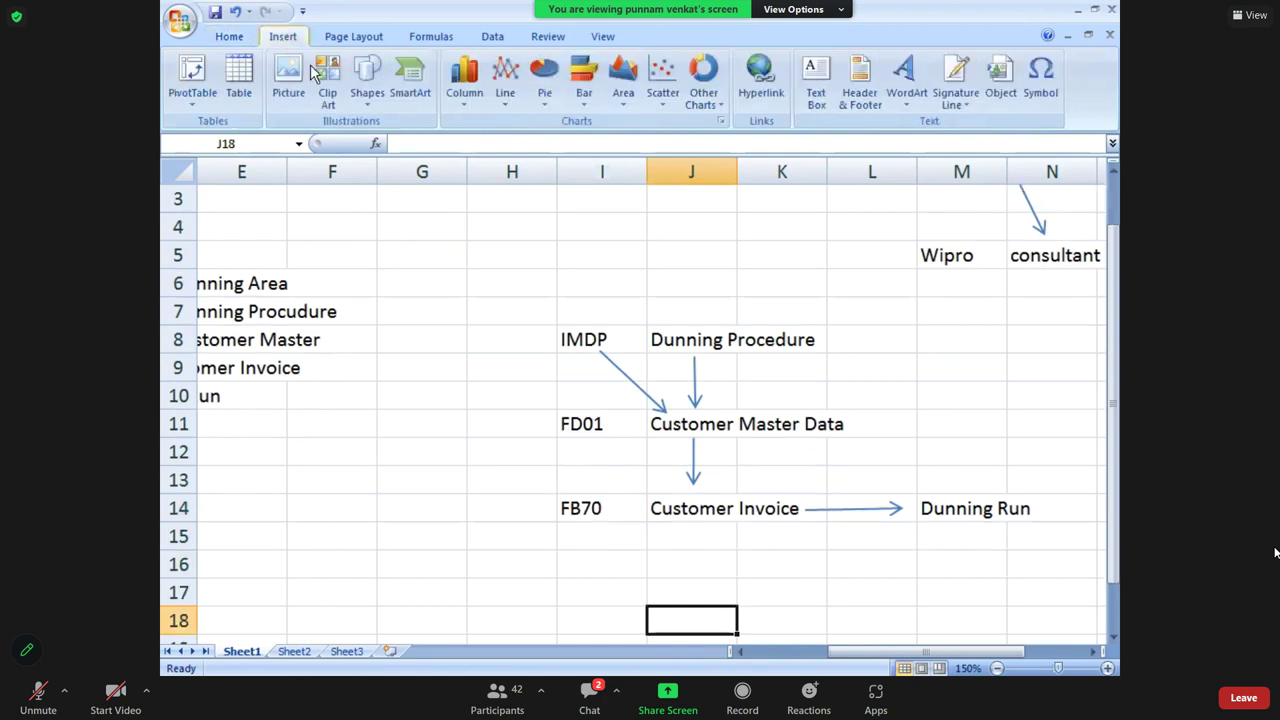
click(370, 100)
click(397, 143)
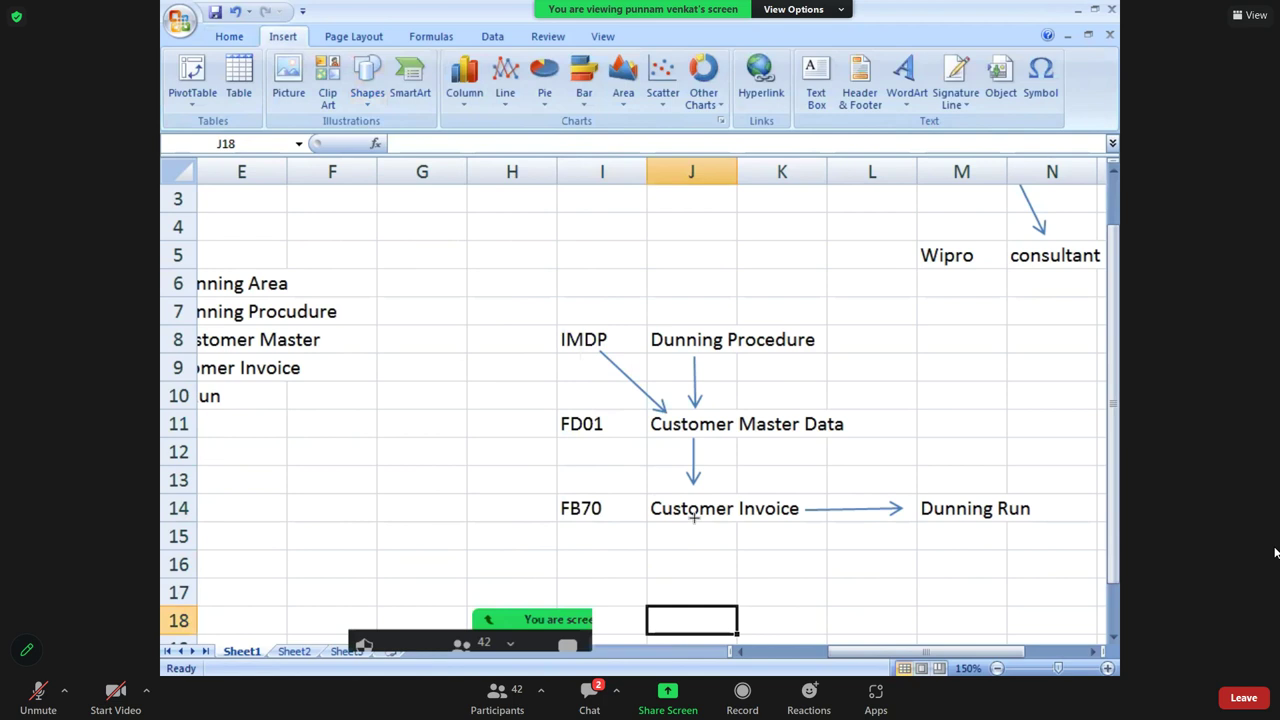
drag(693, 517, 694, 566)
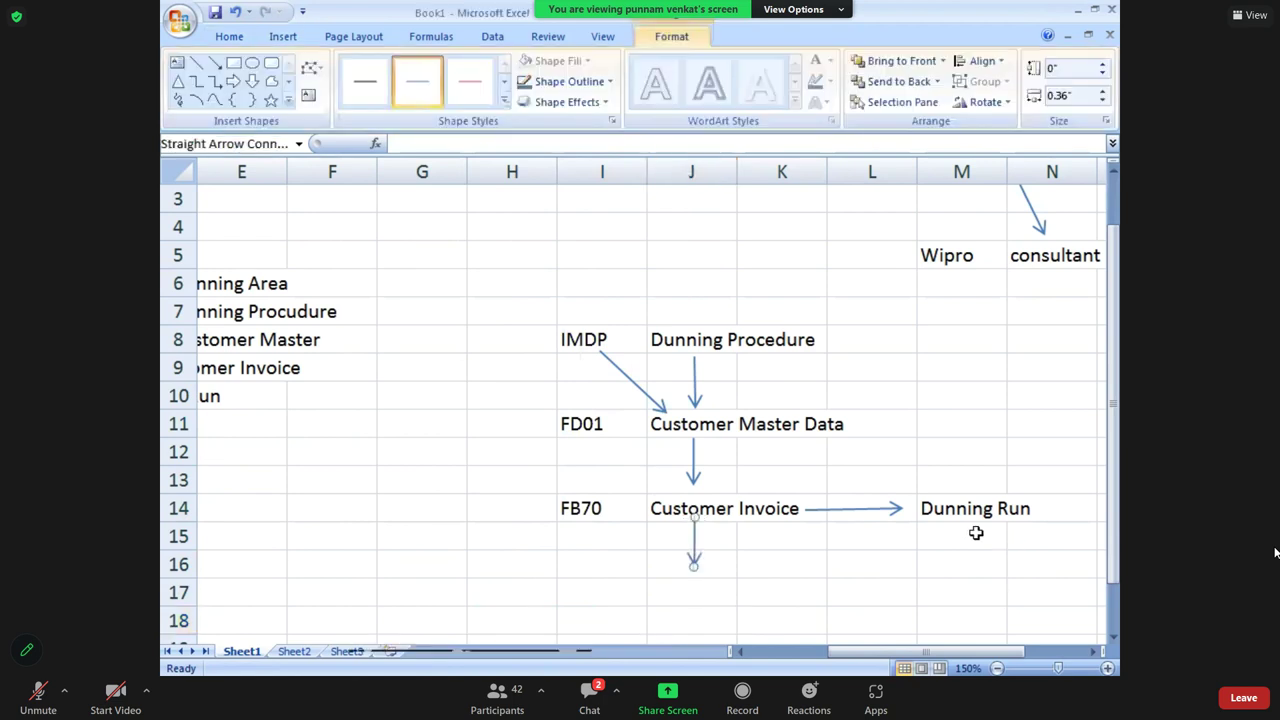
click(972, 531)
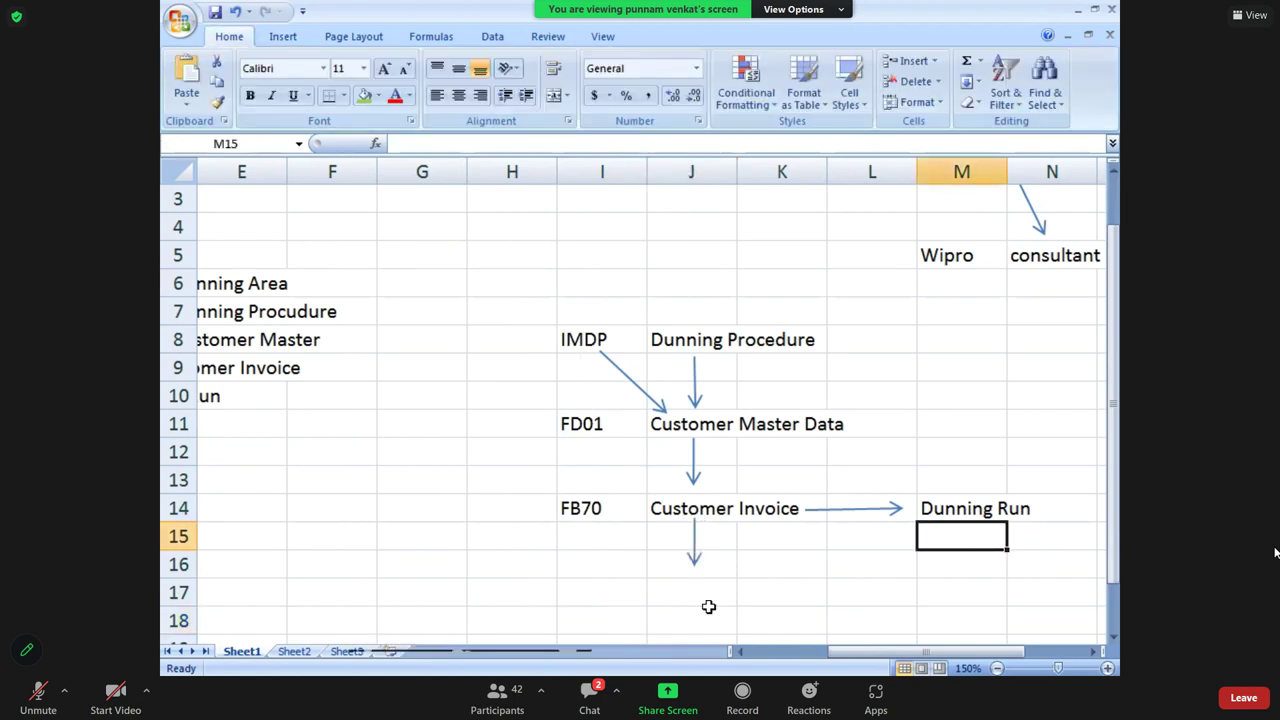
Enter F-28 below FB70, then clear it from cell I16 and move toward Dunning Run
click(619, 566)
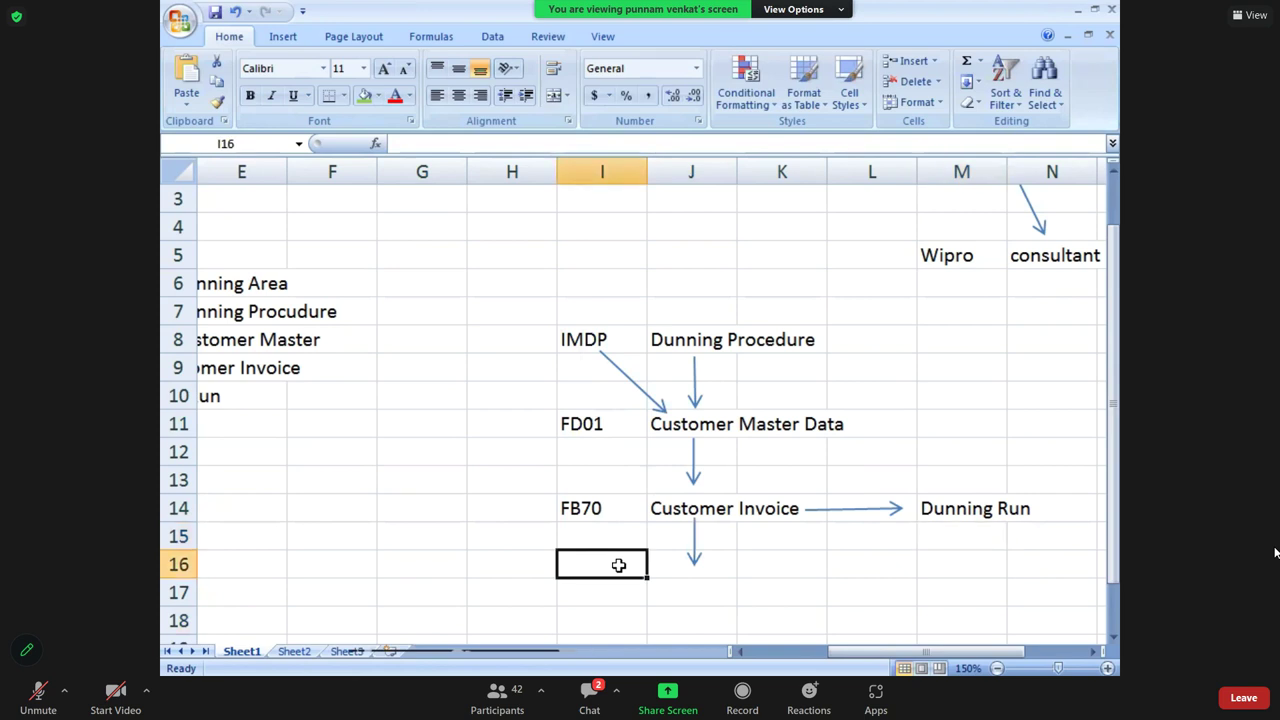
text(F-28)
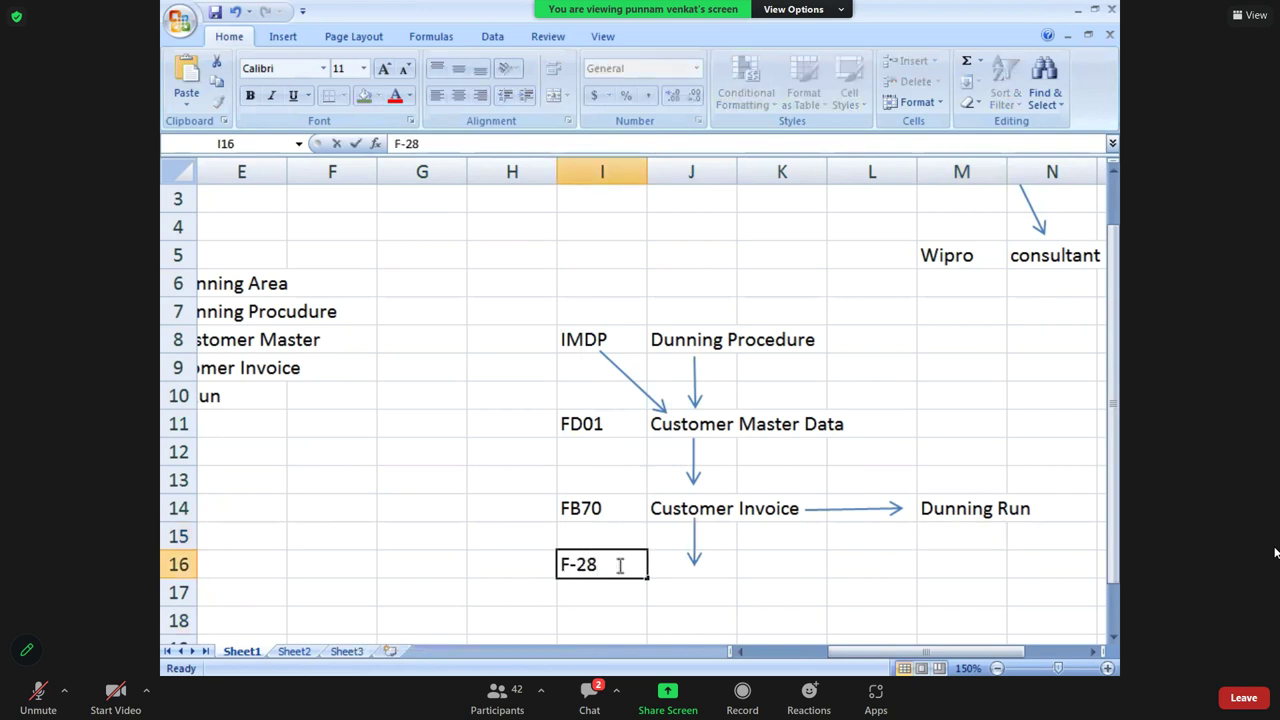
key(Home)
key(Right)
key(Right)
key(Right)
key(Right)
key(Right)
key(Right)
key(Right)
key(Right)
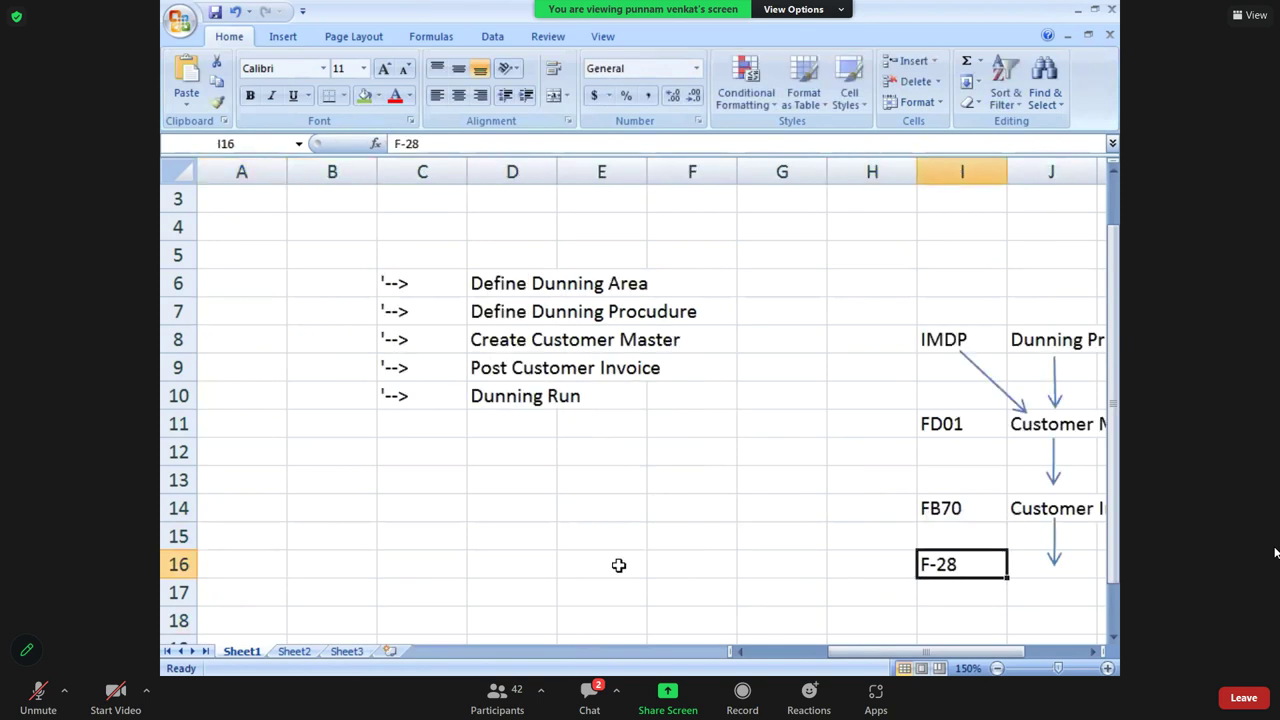
key(Delete)
key(Right)
key(Right)
key(Right)
key(Right)
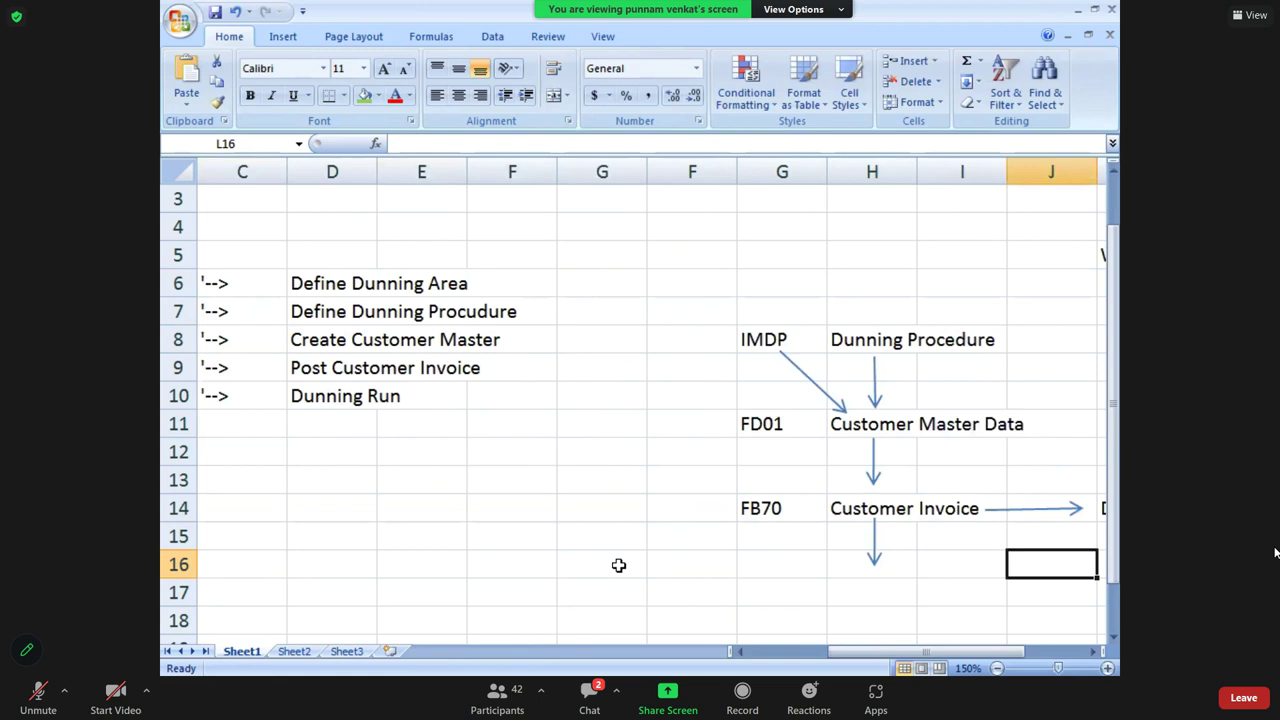
click(960, 541)
key(Right)
key(Right)
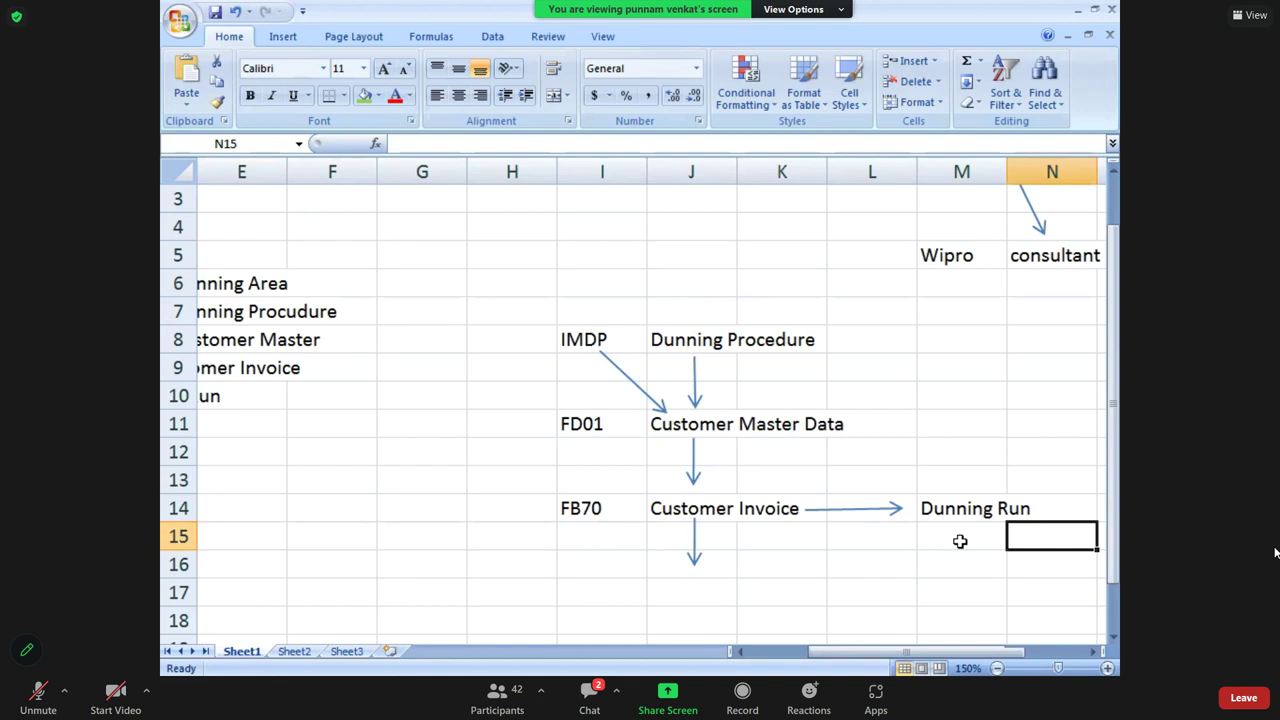
Delete the arrow below Customer Invoice and select the flowchart range I11:N15
click(695, 541)
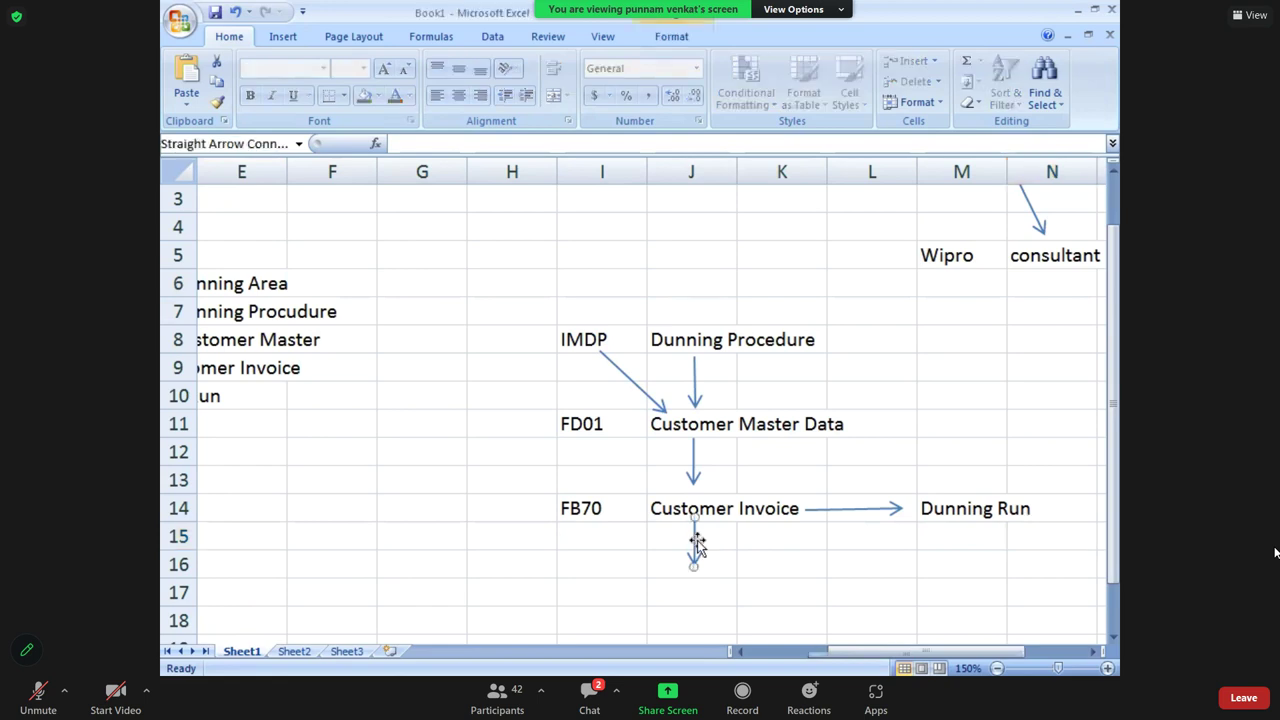
key(Delete)
click(640, 468)
click(569, 413)
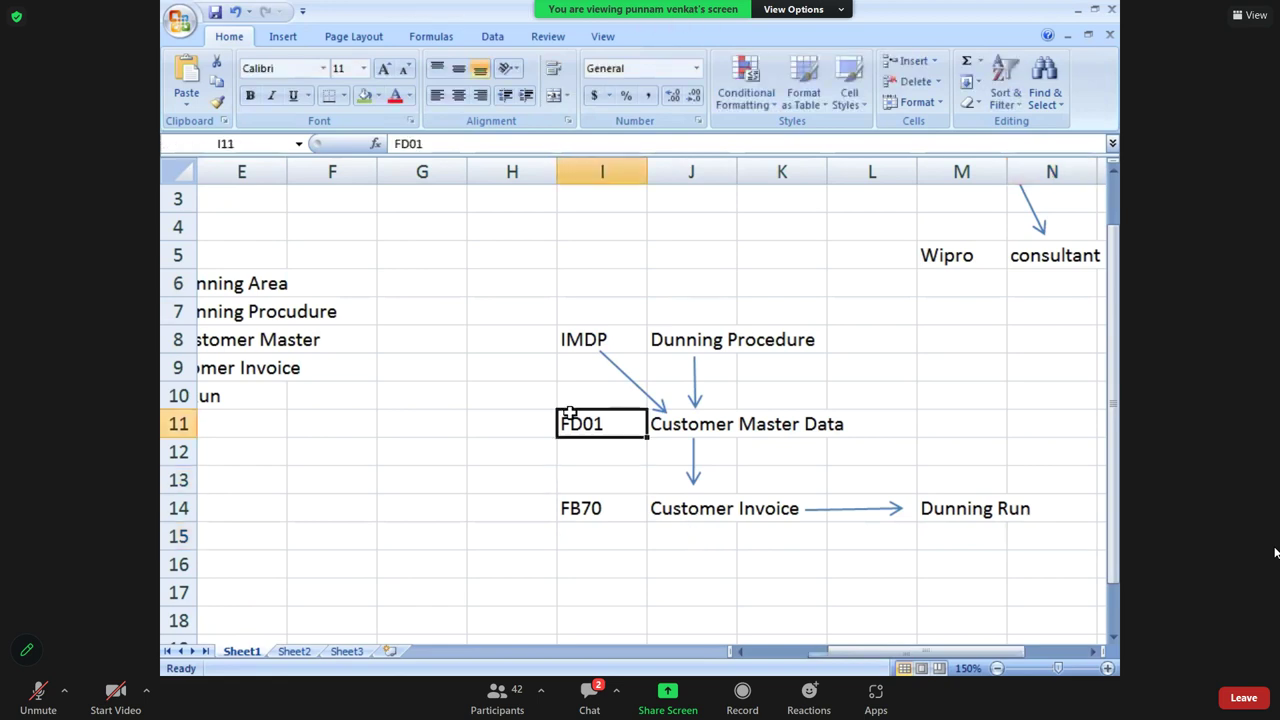
key(shift+Right)
key(shift+Right)
key(shift+Right)
key(shift+Left)
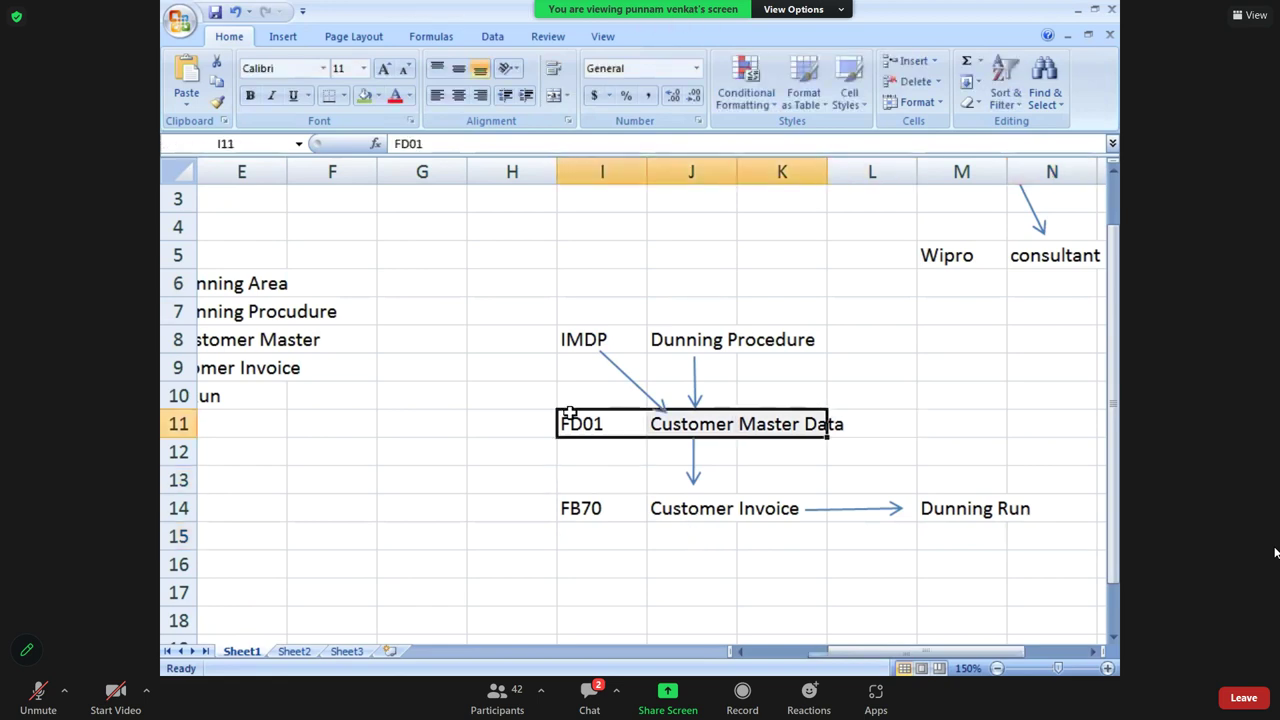
key(shift+Down)
key(shift+Down)
key(shift+Down)
key(shift+Down)
key(shift+Right)
key(shift+Right)
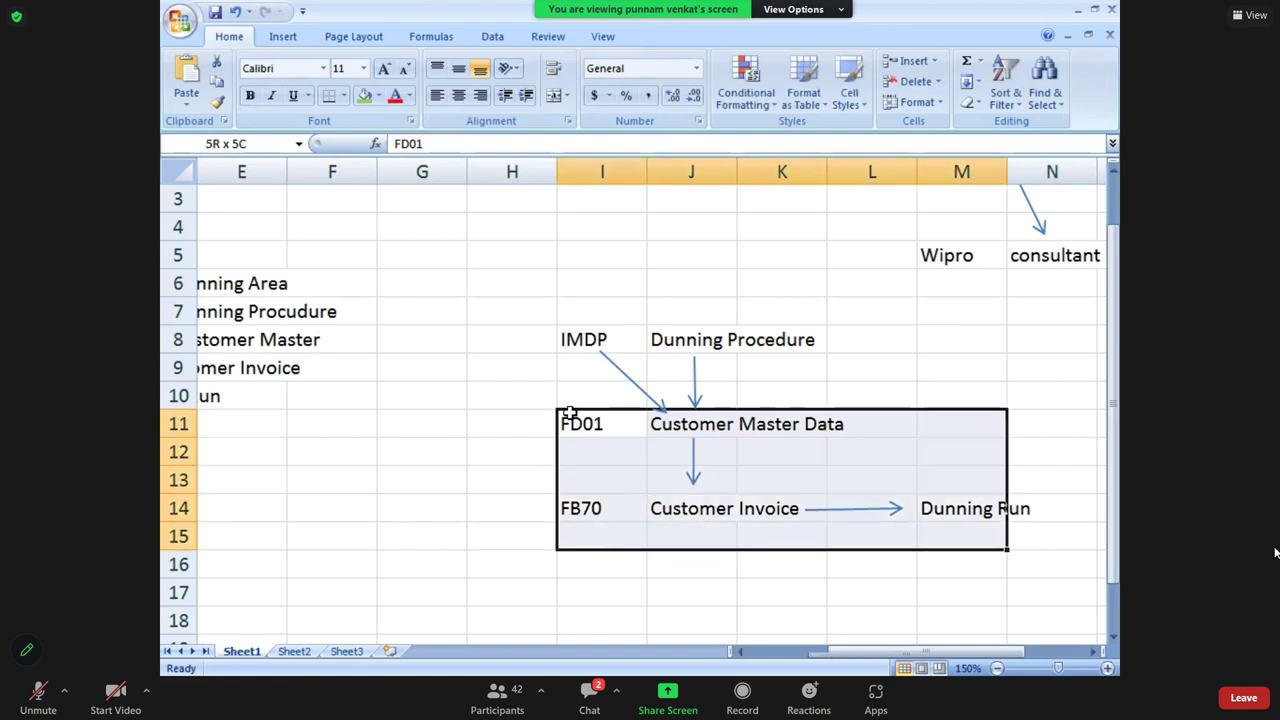
key(shift+Right)
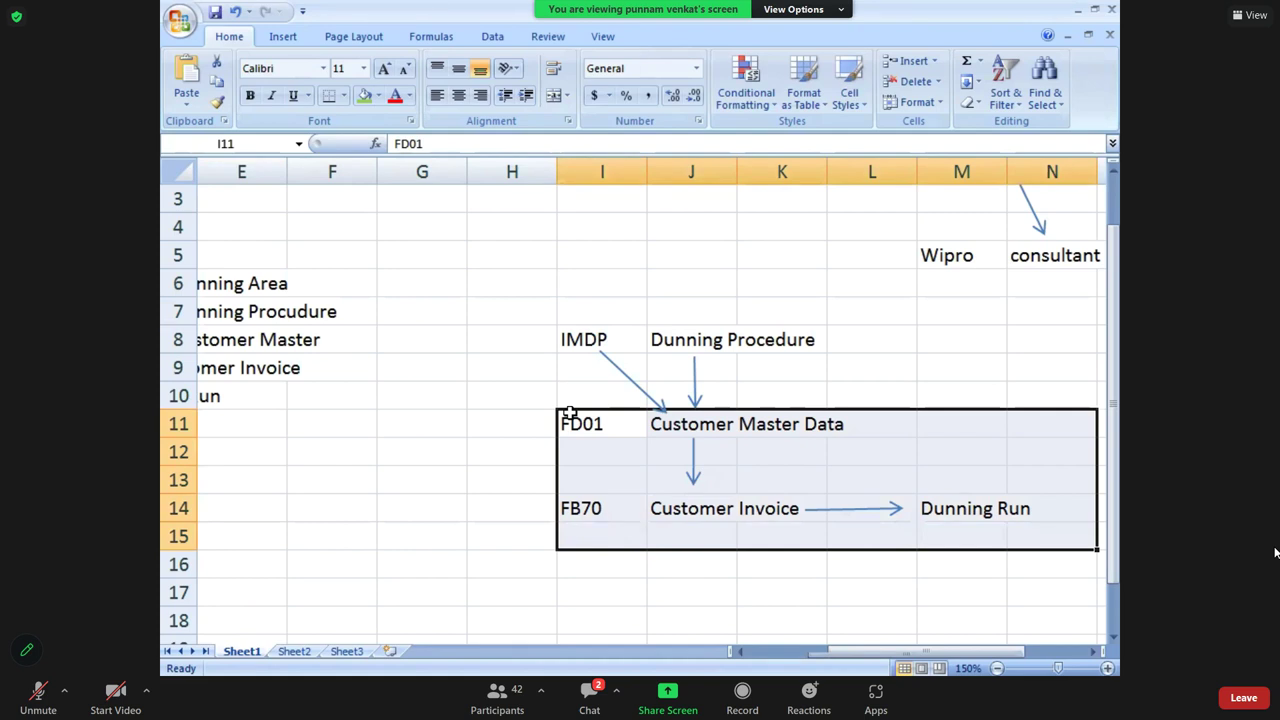
Deselect the range and switch back to the SAP GUI window
click(536, 433)
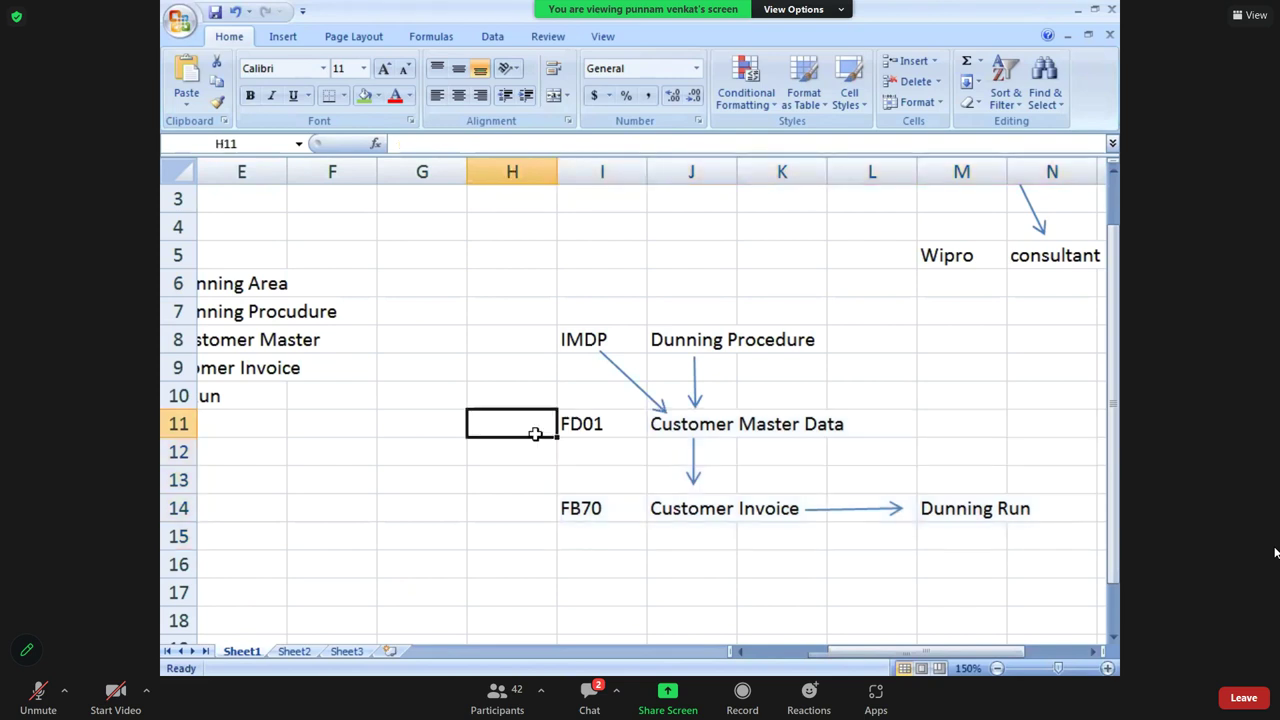
key(Left)
key(Left)
key(Left)
key(Left)
key(Left)
key(Left)
key(Left)
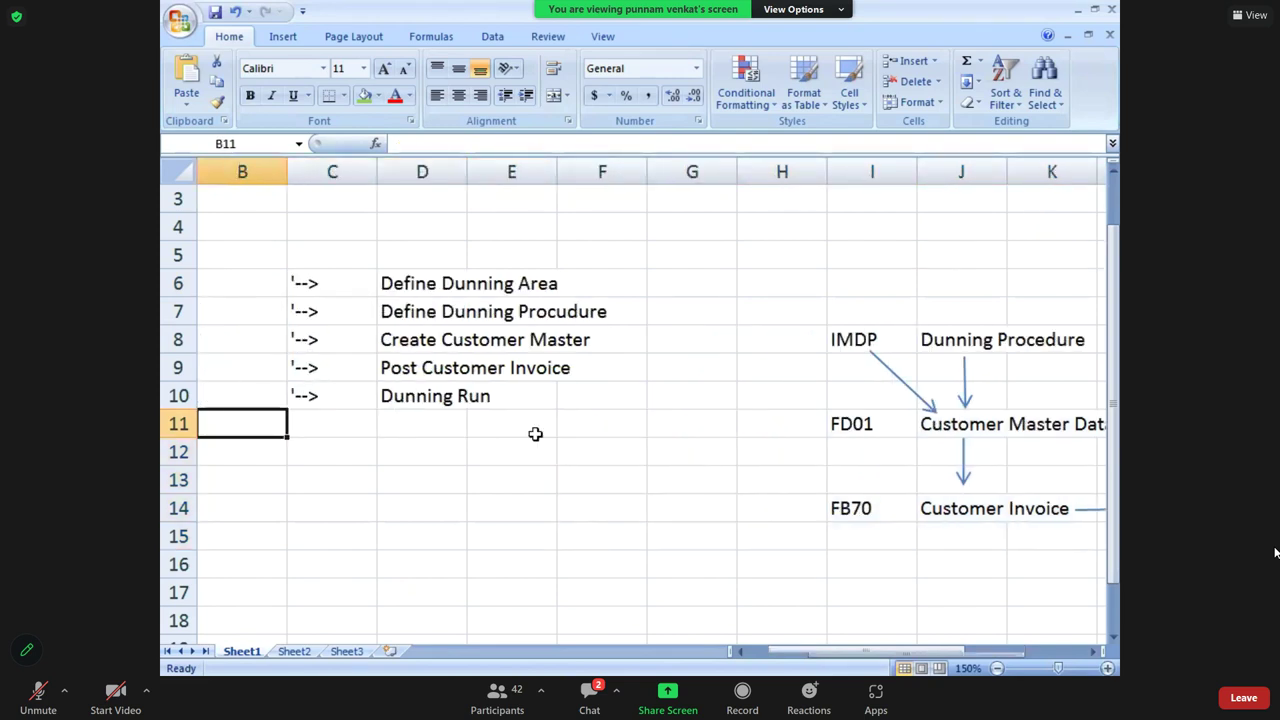
key(alt+Tab)
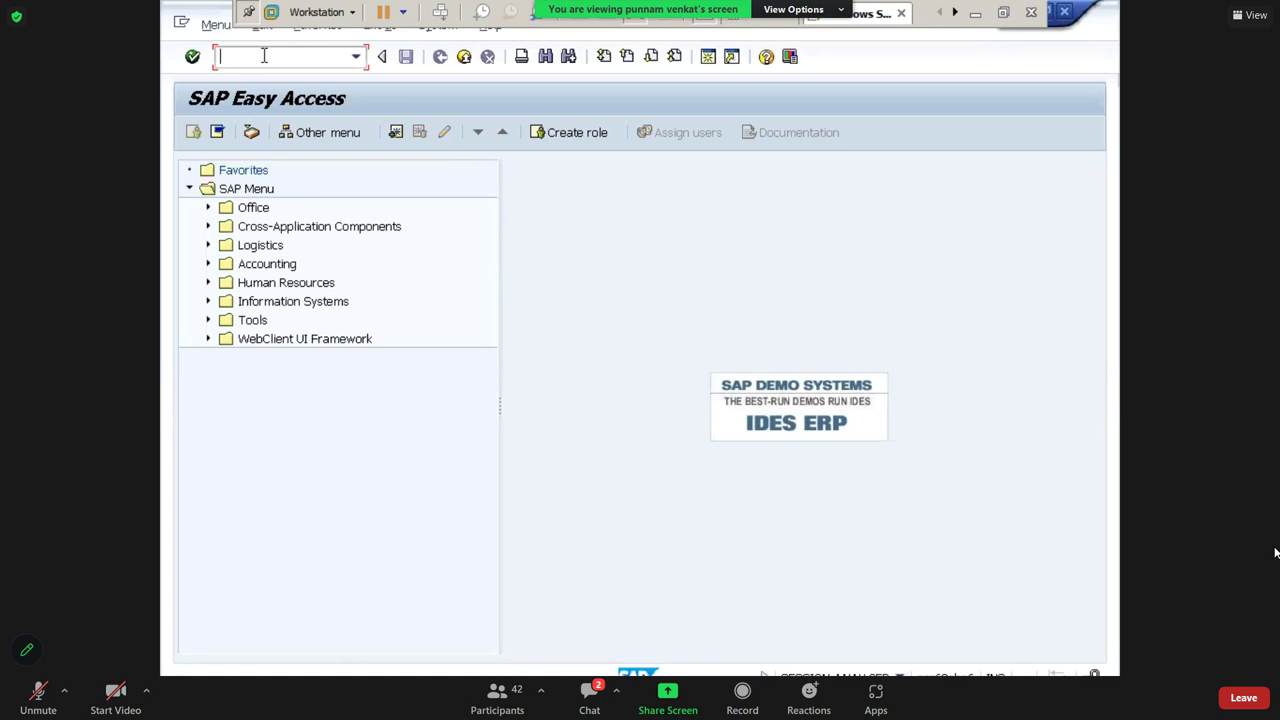
Start FD01 with account group IM Domestic Customers and company code IM10
text(FD)
key(Return)
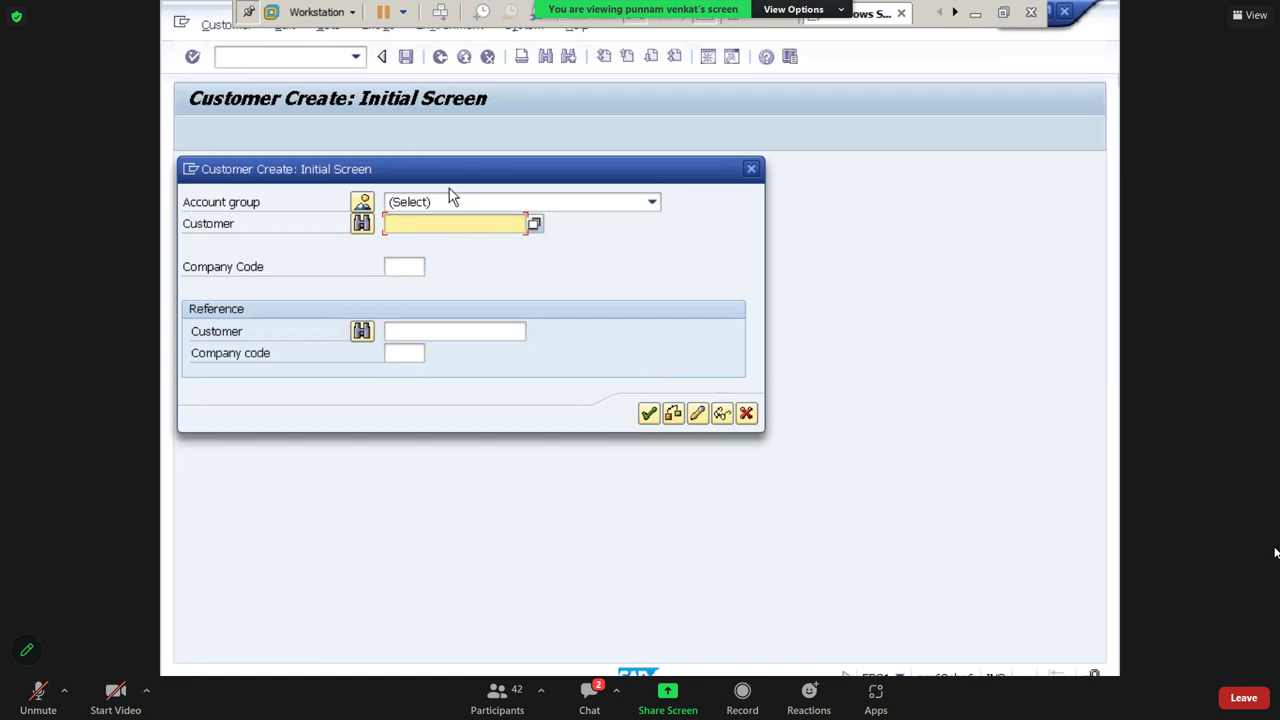
click(421, 204)
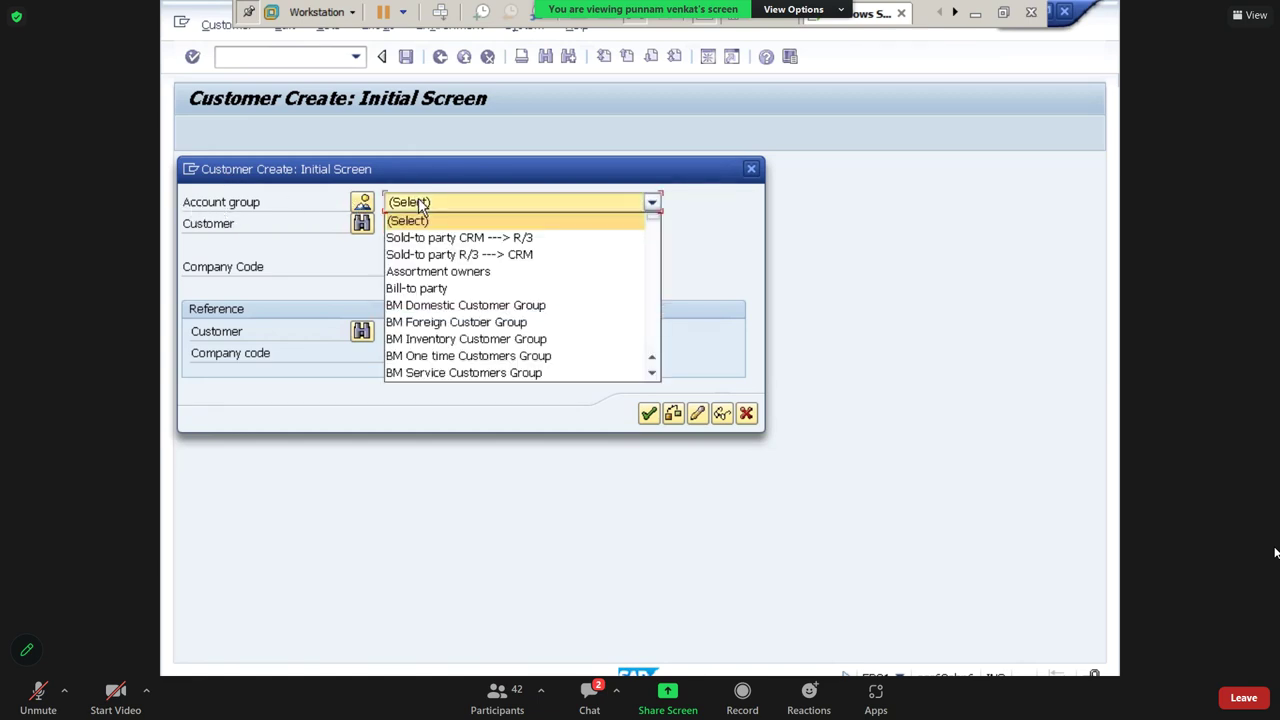
key(i)
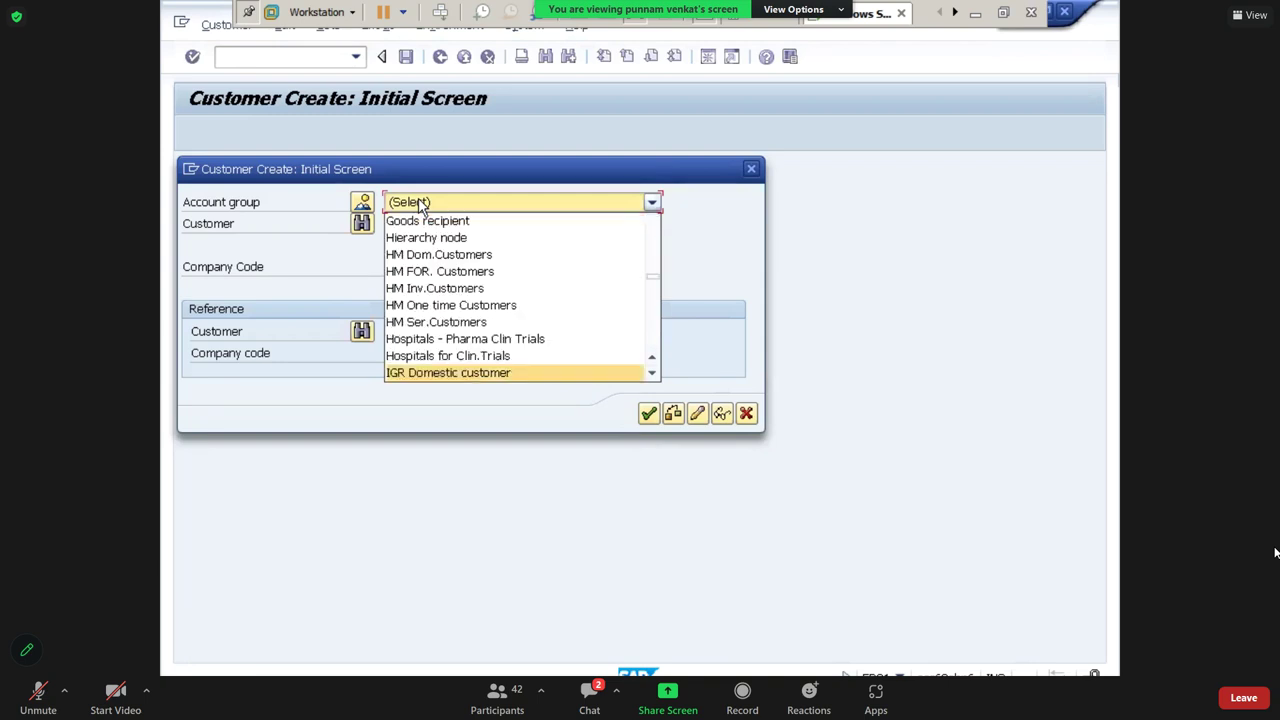
key(Down)
key(Down)
key(Down)
key(Down)
key(Down)
key(Down)
key(Down)
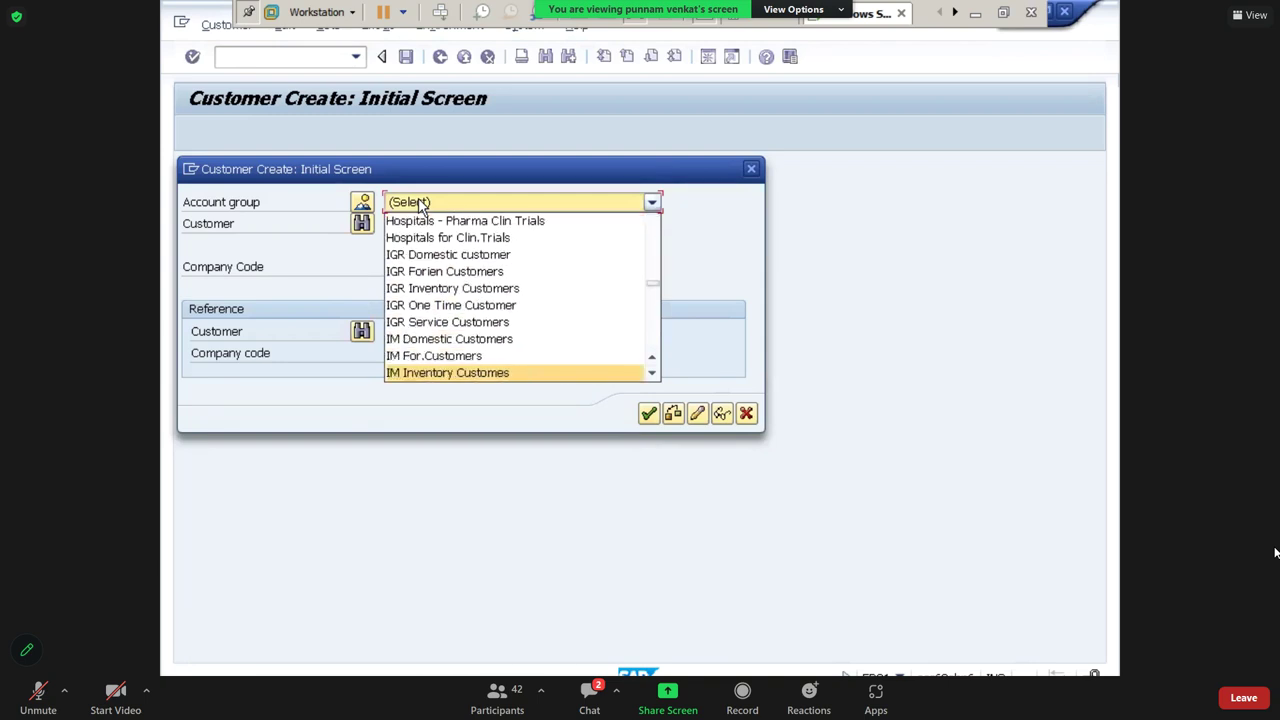
click(438, 339)
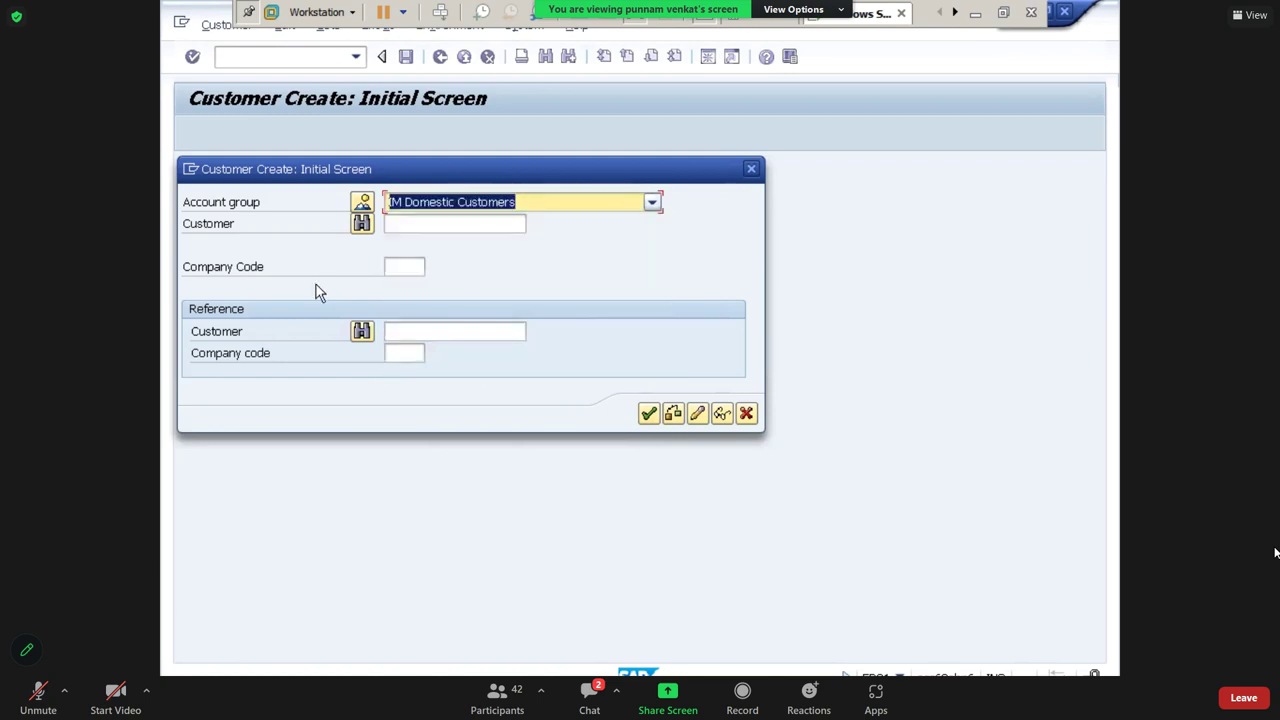
click(406, 268)
key(Down)
key(Down)
key(Return)
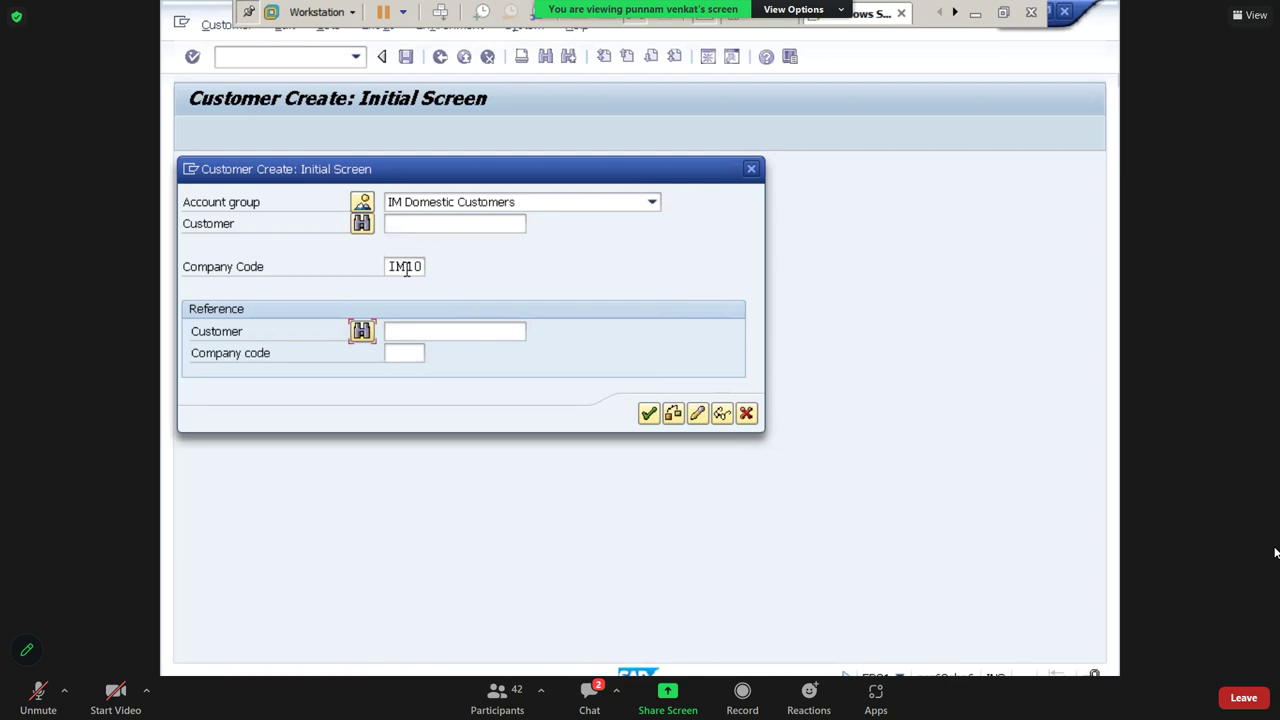
Cancel the customer lookup, reselect IM Domestic Customers and continue to the general data
key(Return)
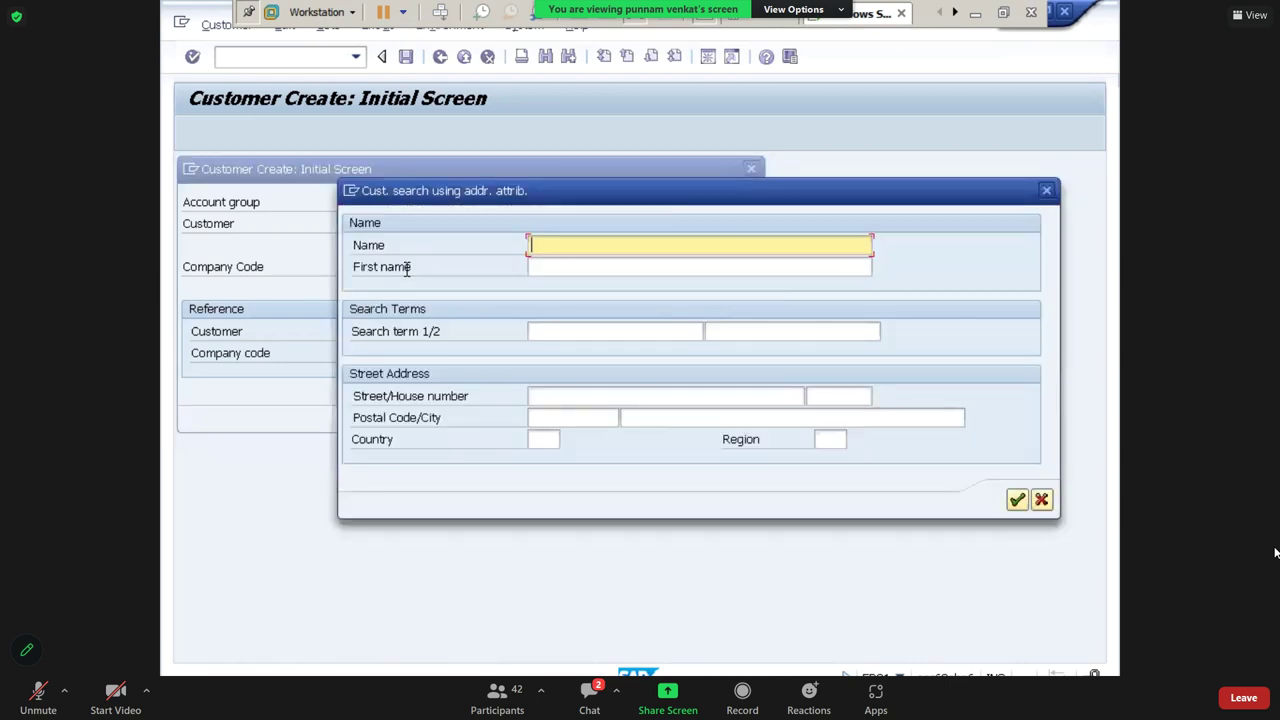
click(1041, 499)
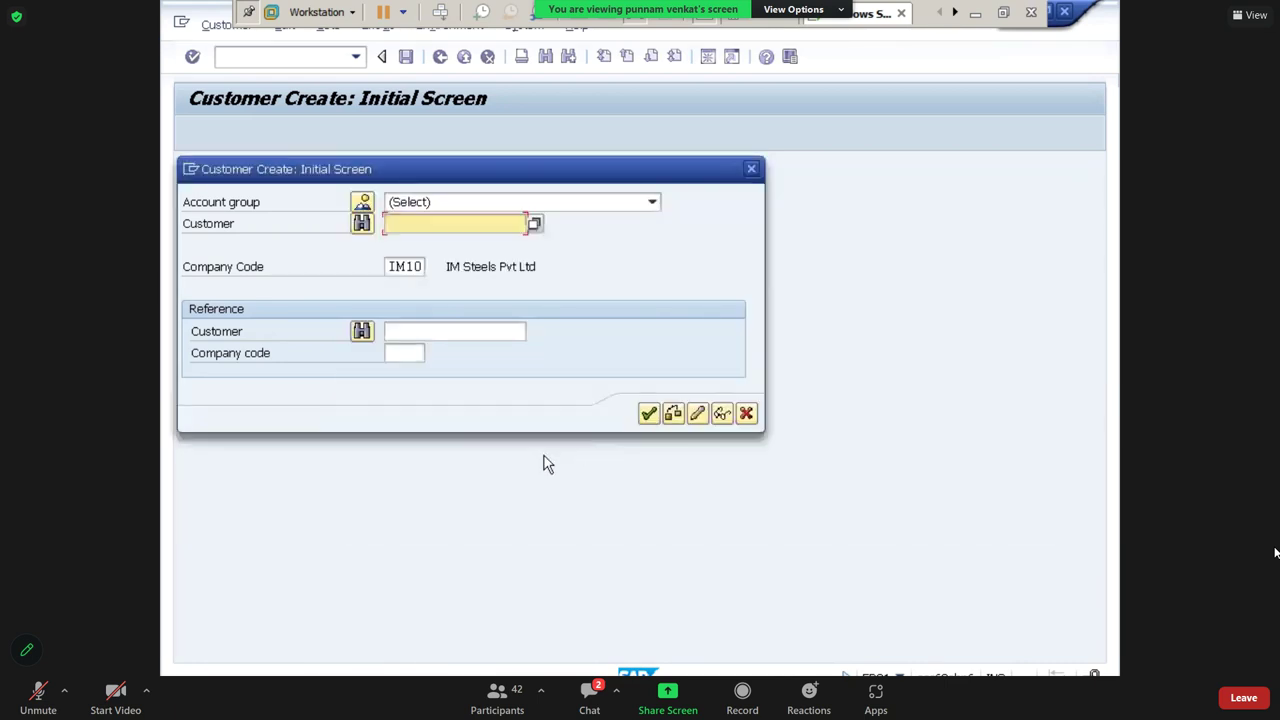
click(648, 414)
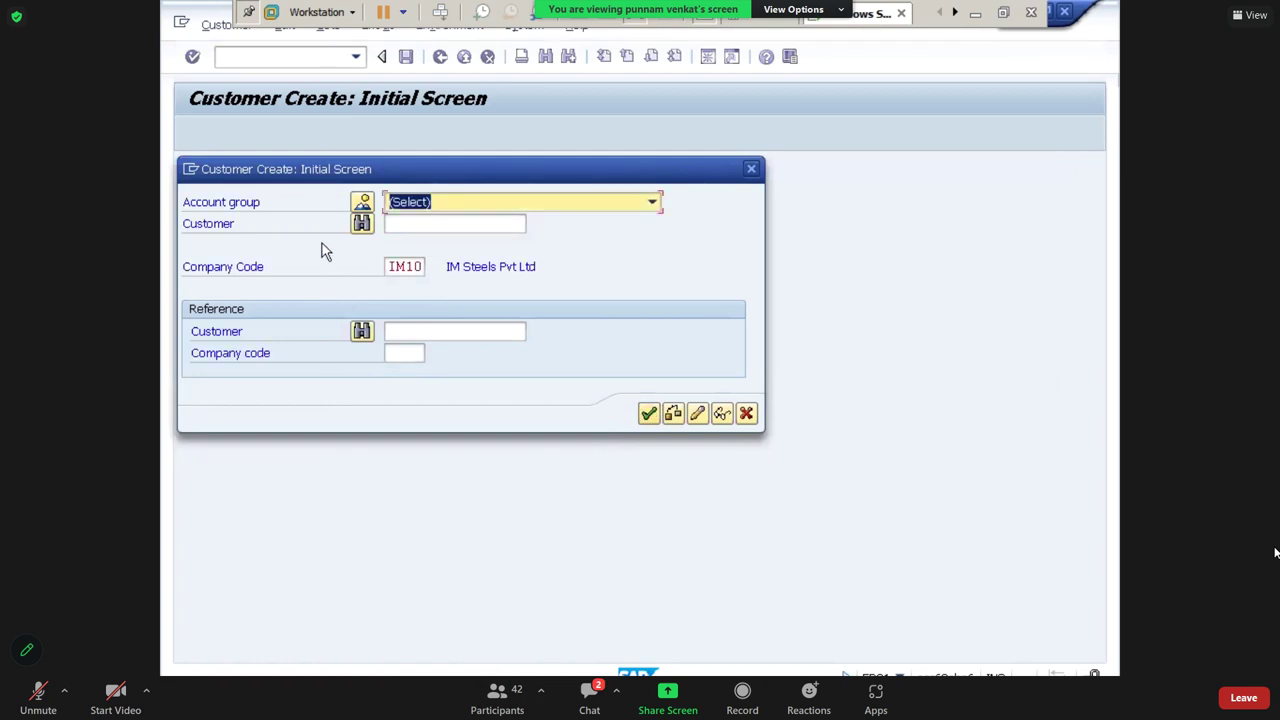
click(471, 205)
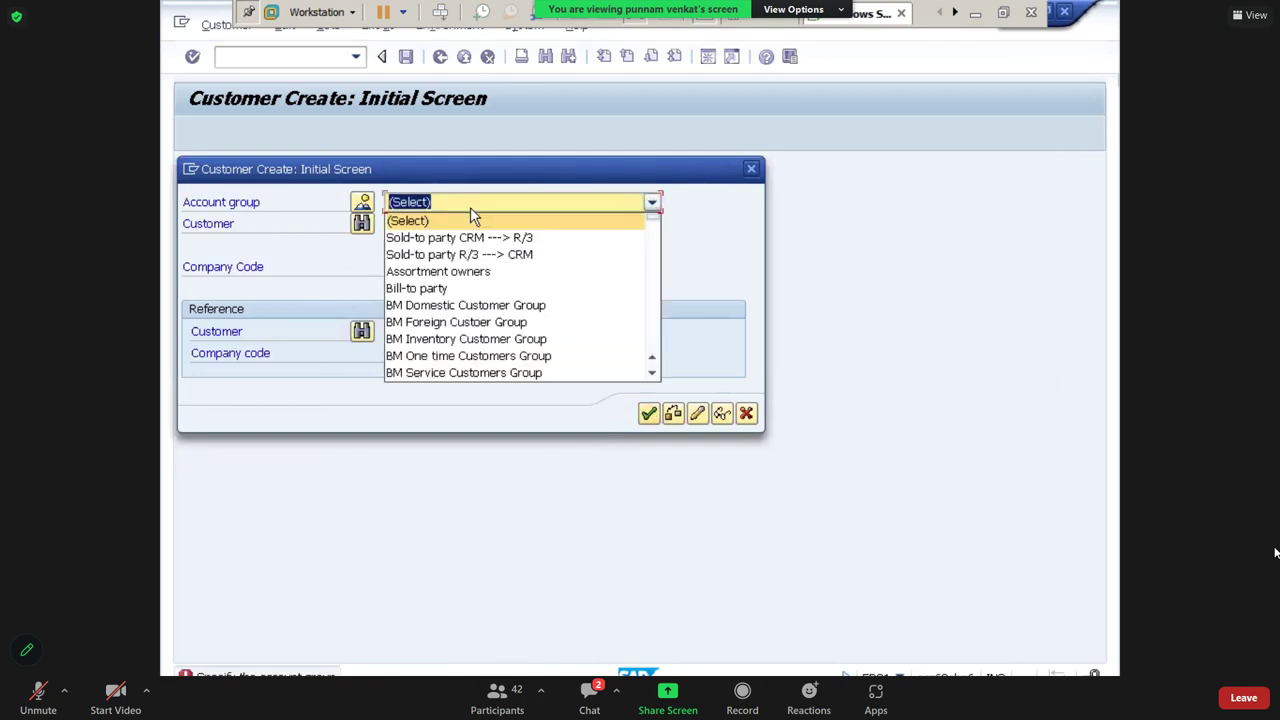
key(i)
key(Down)
key(Down)
key(Down)
key(Down)
key(Down)
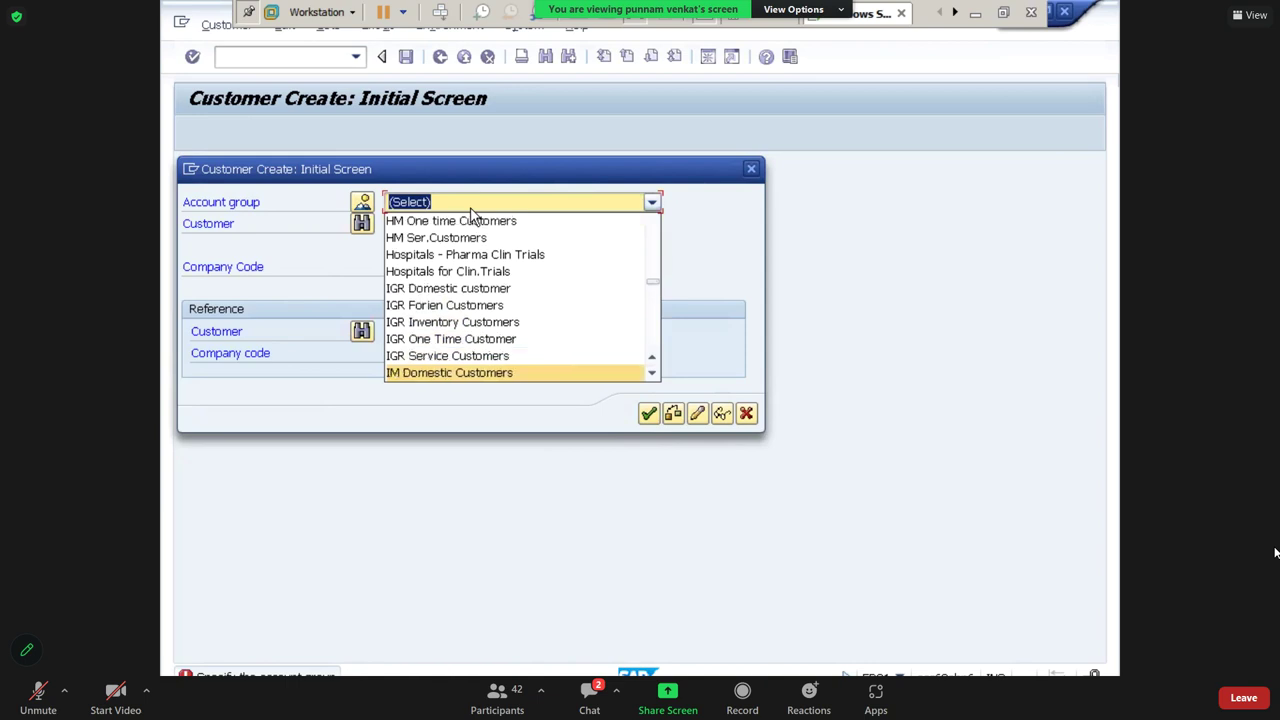
click(462, 374)
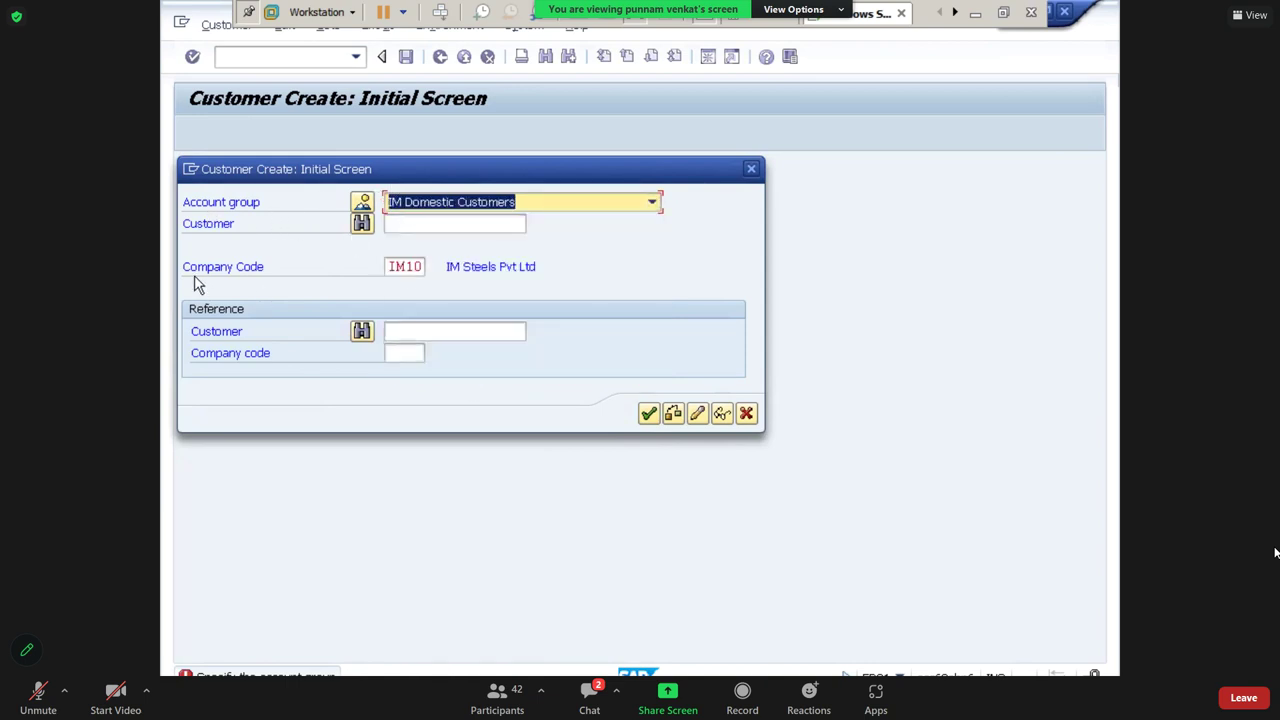
click(648, 416)
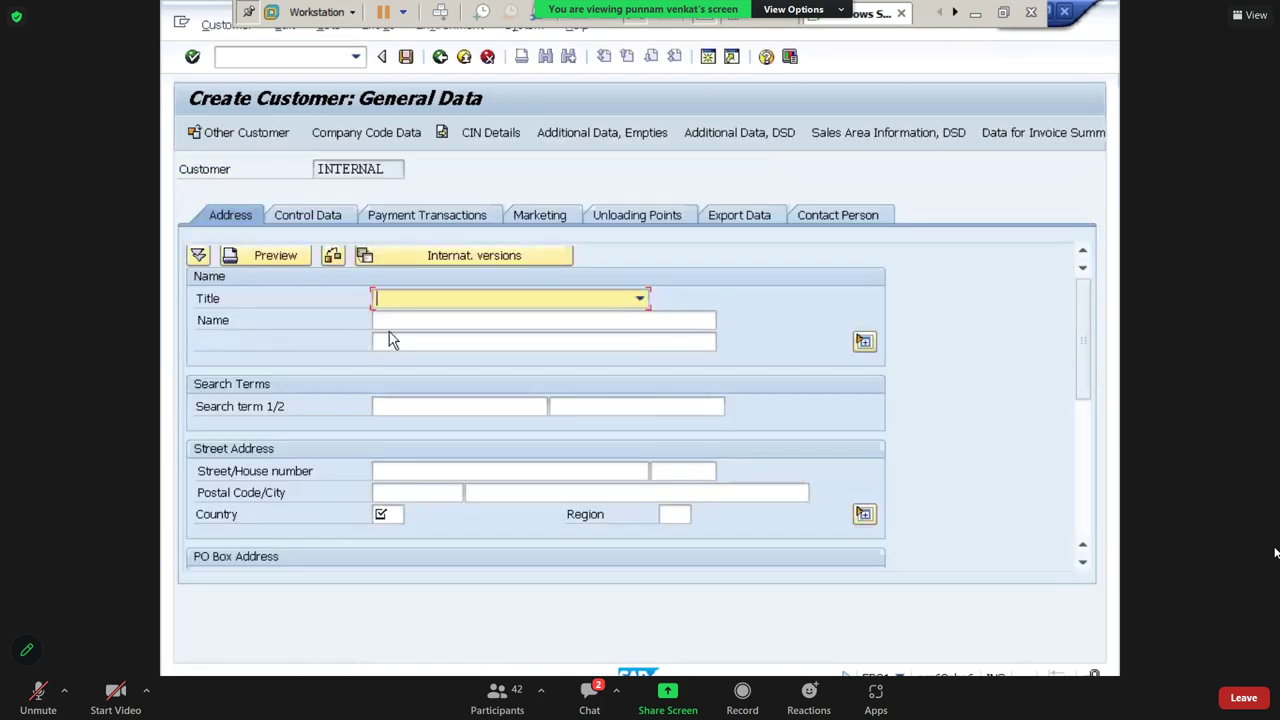
Enter customer name 'DN PVt ltd' in both name lines and search term DMPL1
click(400, 322)
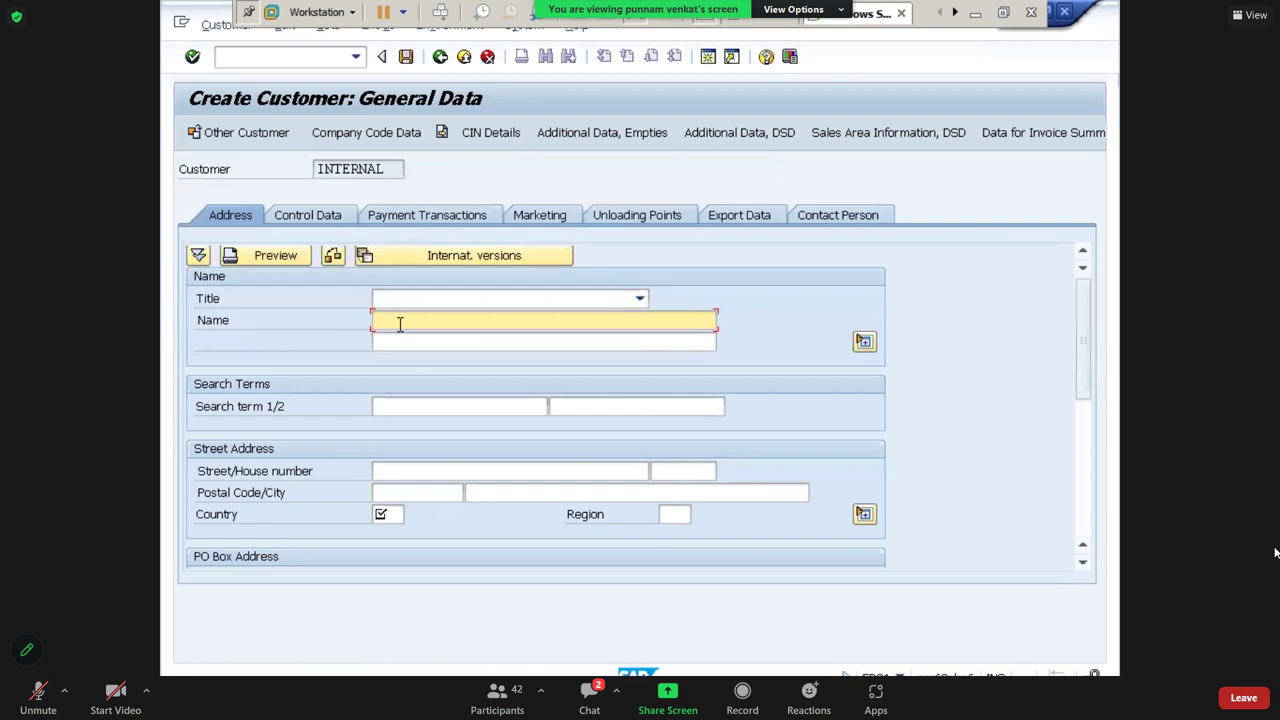
text(DN PVt ltd)
key(Return)
key(ctrl+c)
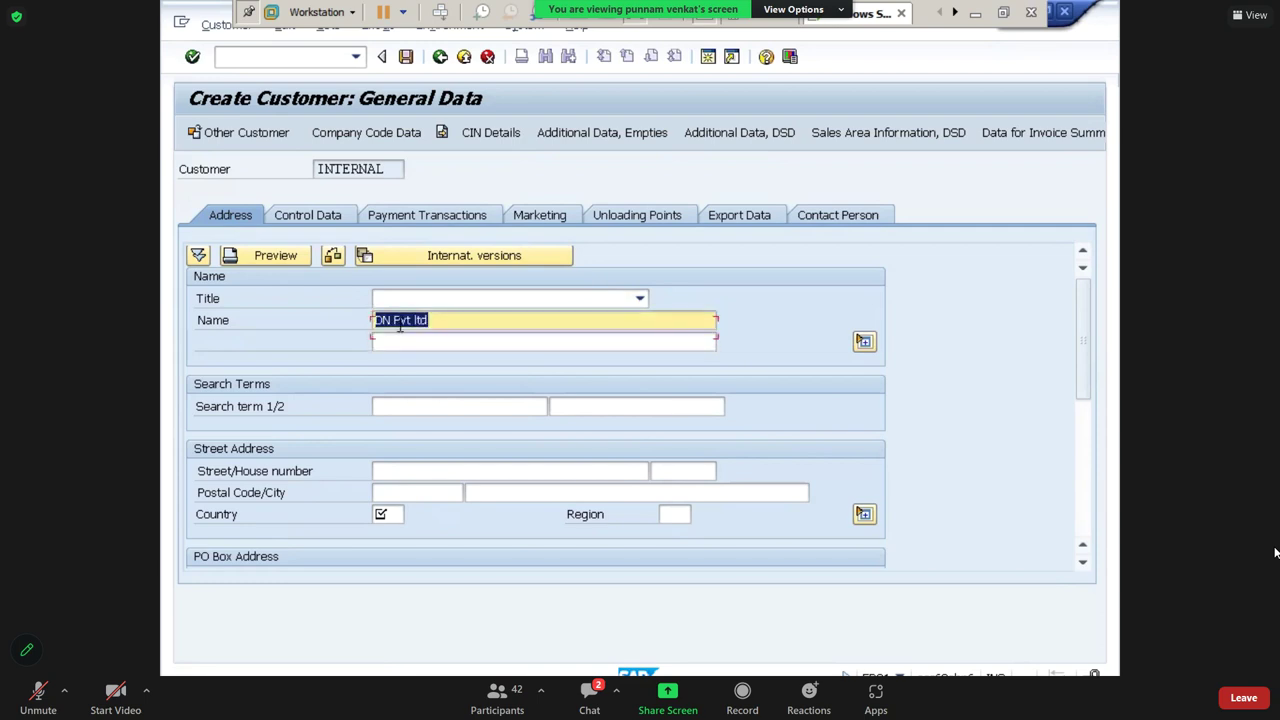
key(Tab)
key(ctrl+v)
key(Tab)
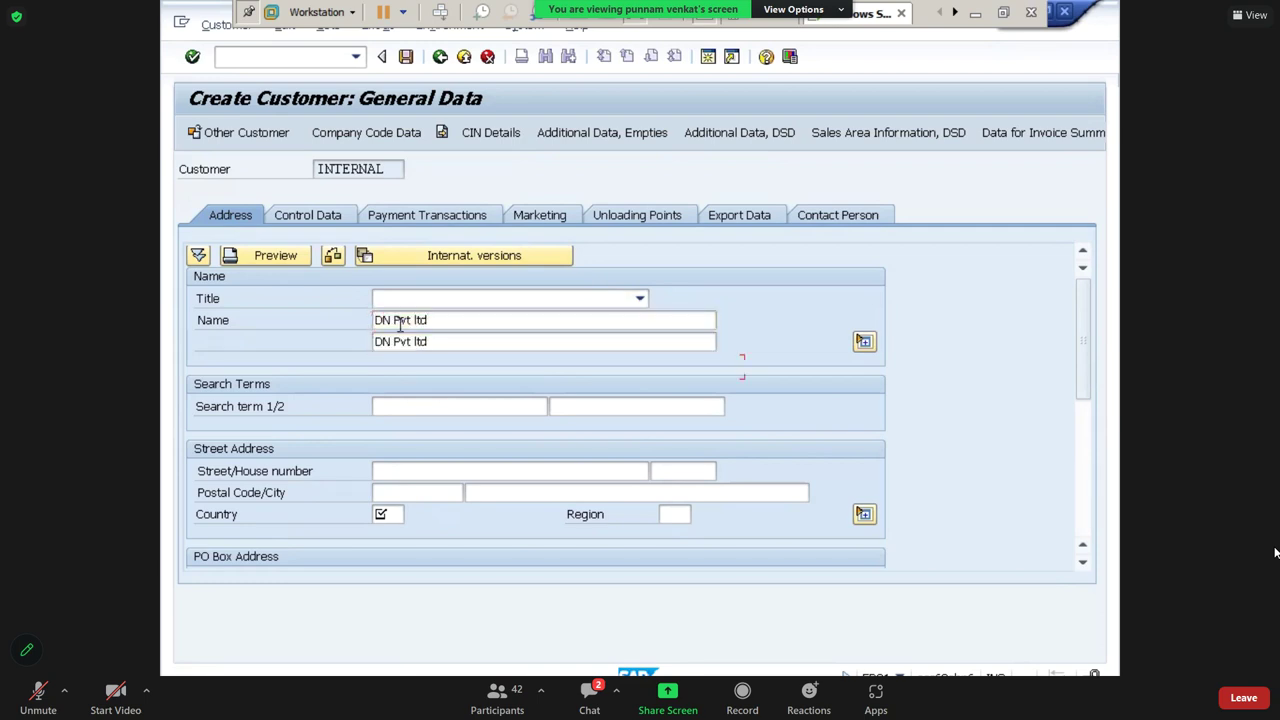
key(Tab)
text(DM)
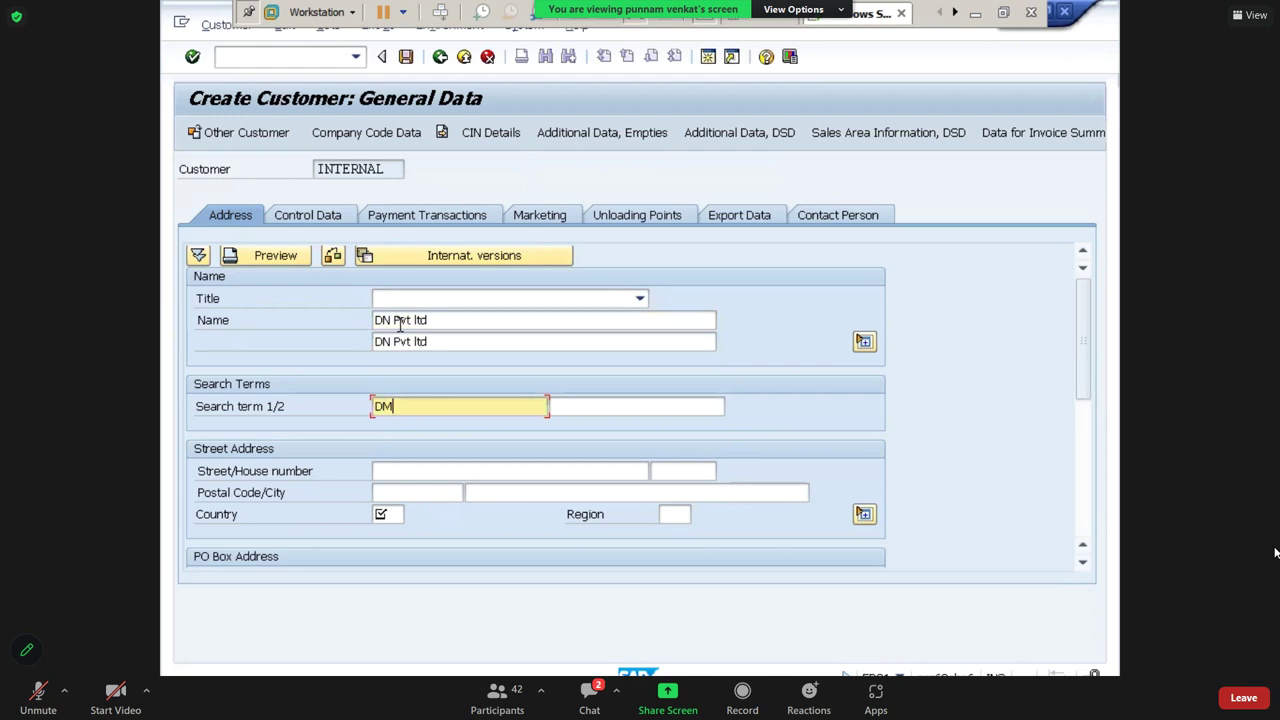
text(PL1)
Enter the street and house number, postal code 500026, city Hyderabad, country IN, region 01
key(Tab)
key(Tab)
text(SR NAGA)
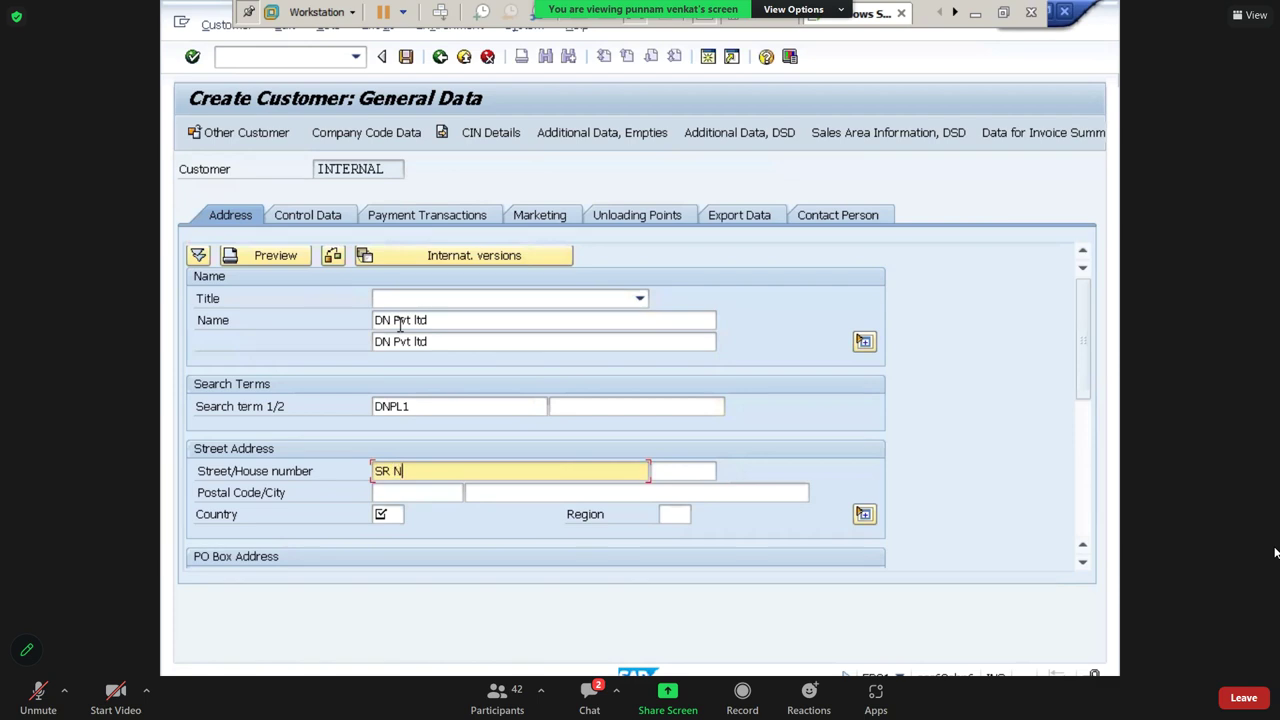
key(BackSpace)
key(BackSpace)
text(AGAR)
key(Tab)
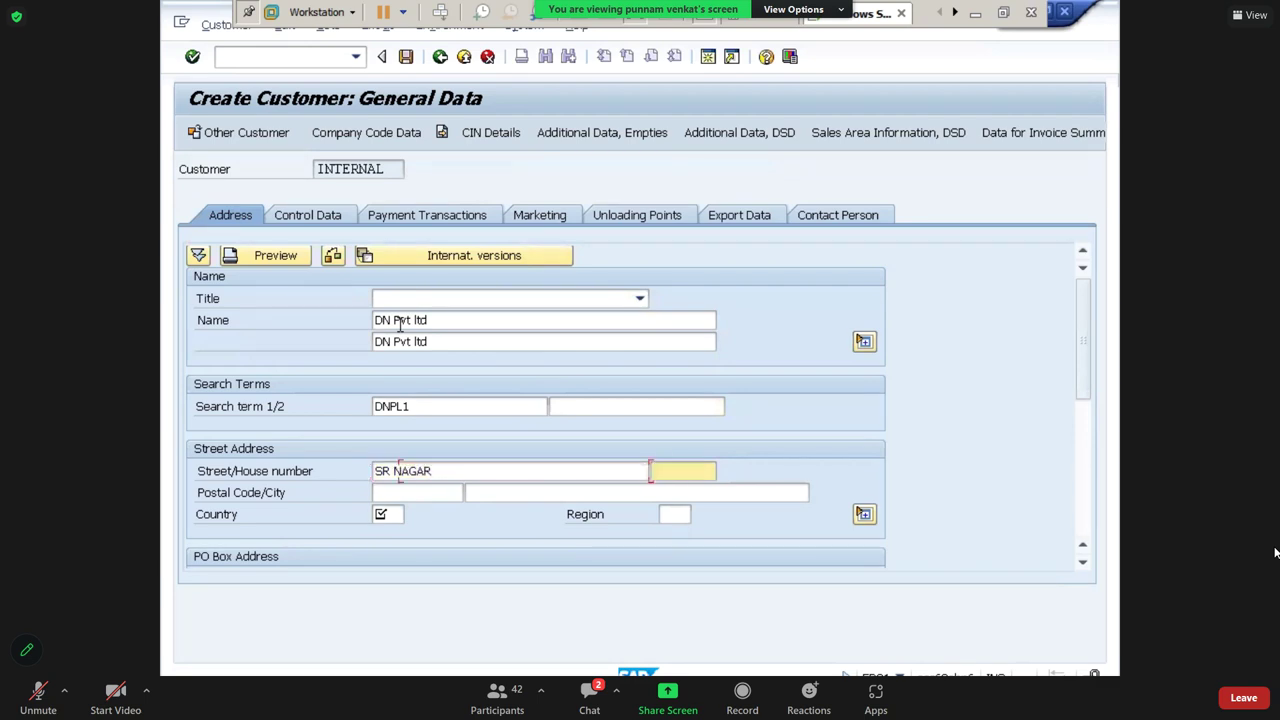
text(567890)
key(Tab)
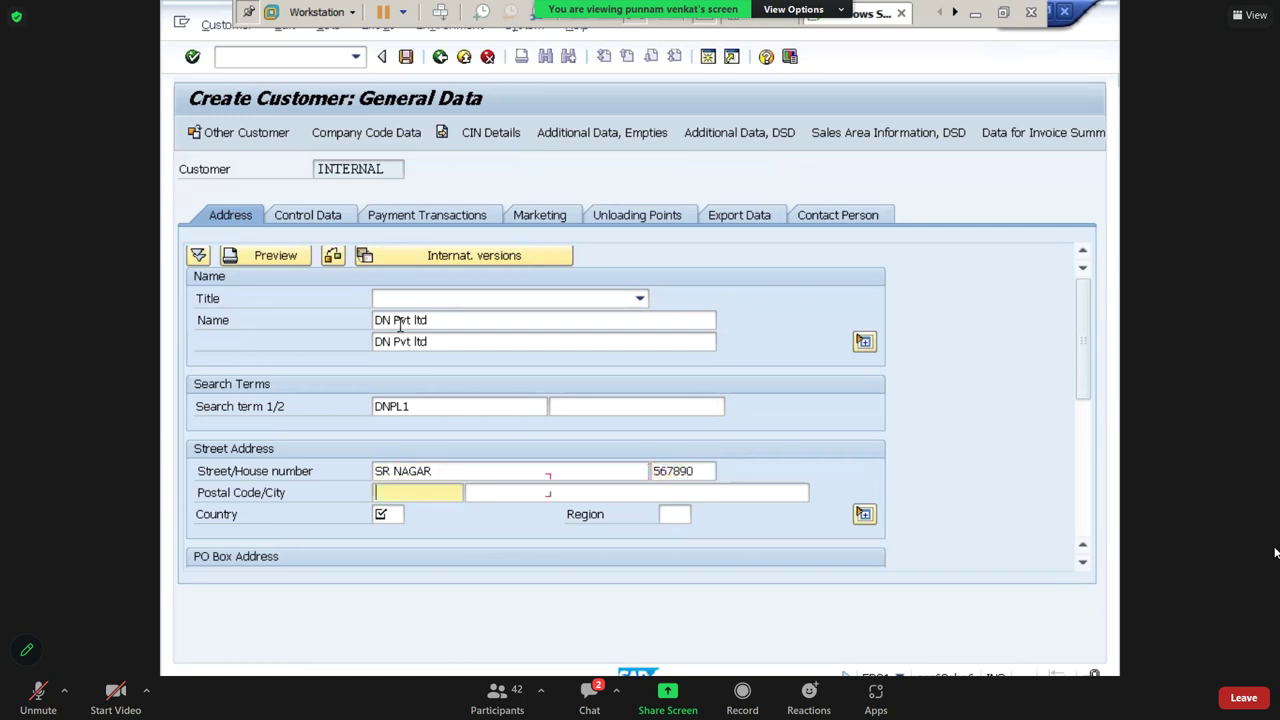
text(500026)
key(Tab)
text(H)
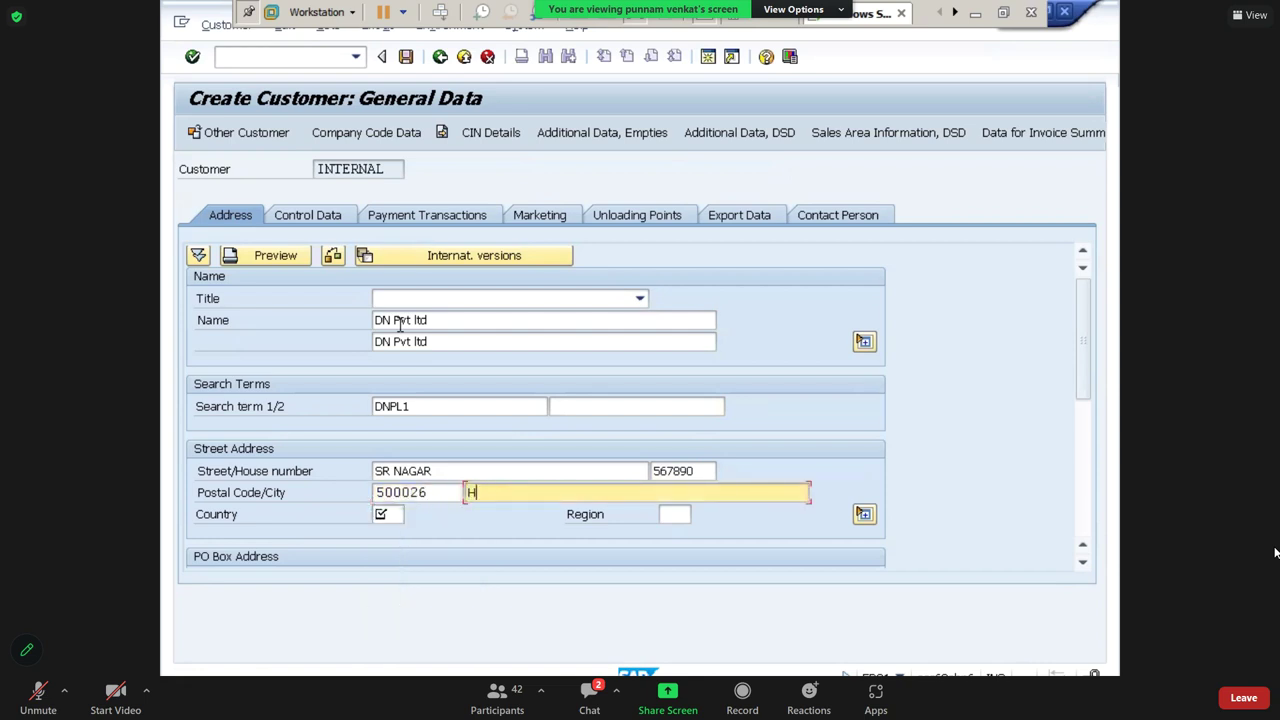
text(yderabad)
key(Tab)
text(in)
key(Tab)
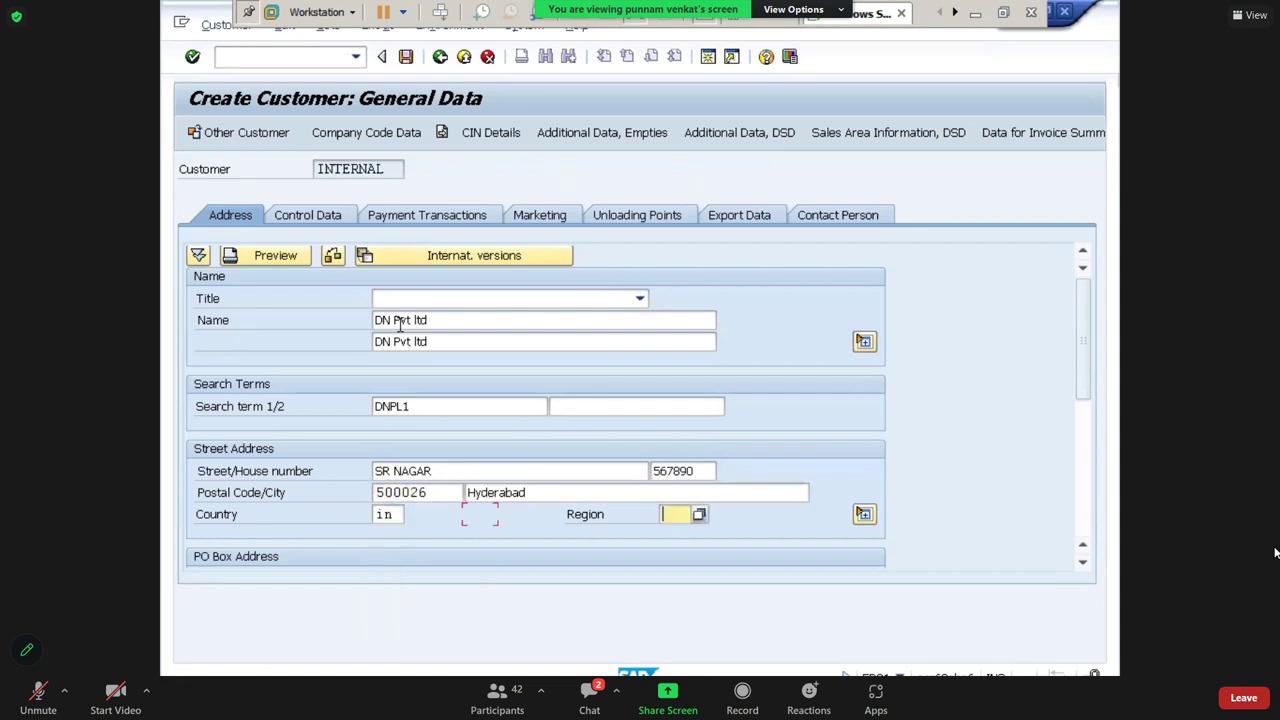
text(01)
Copy postal code 500026 into the PO box and PO box postal code fields
drag(452, 492, 357, 492)
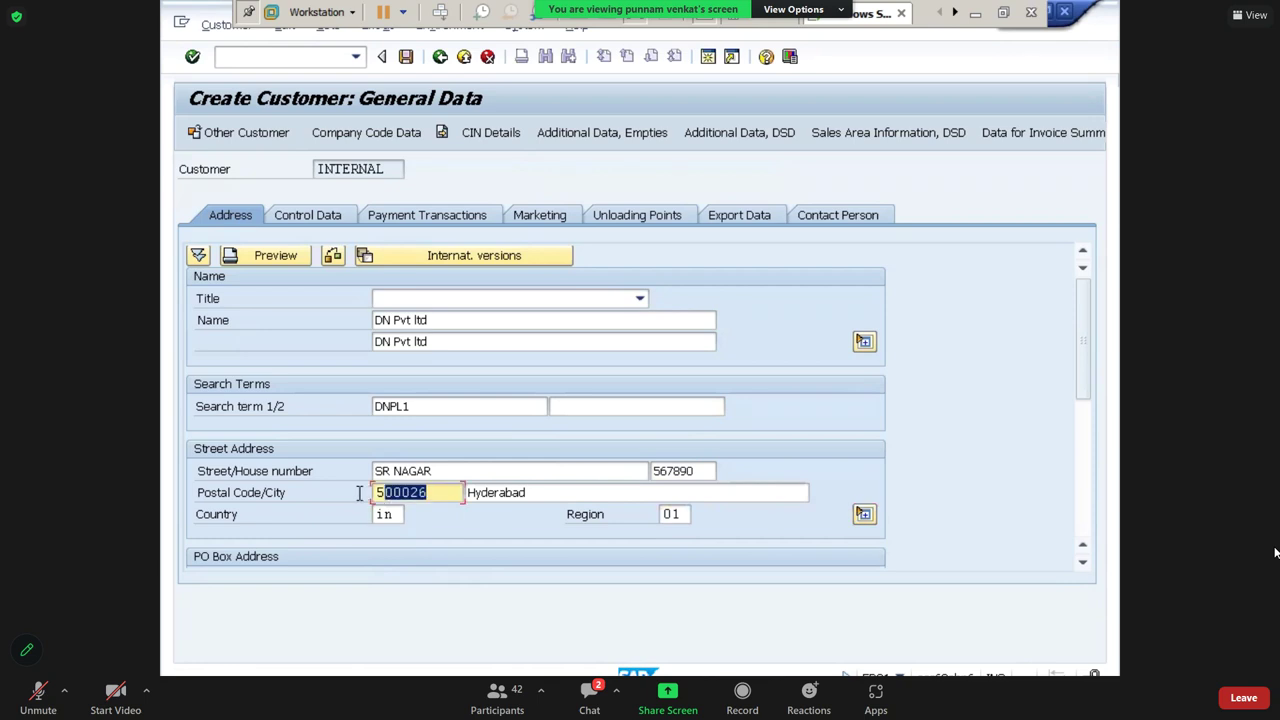
drag(1086, 391, 1091, 412)
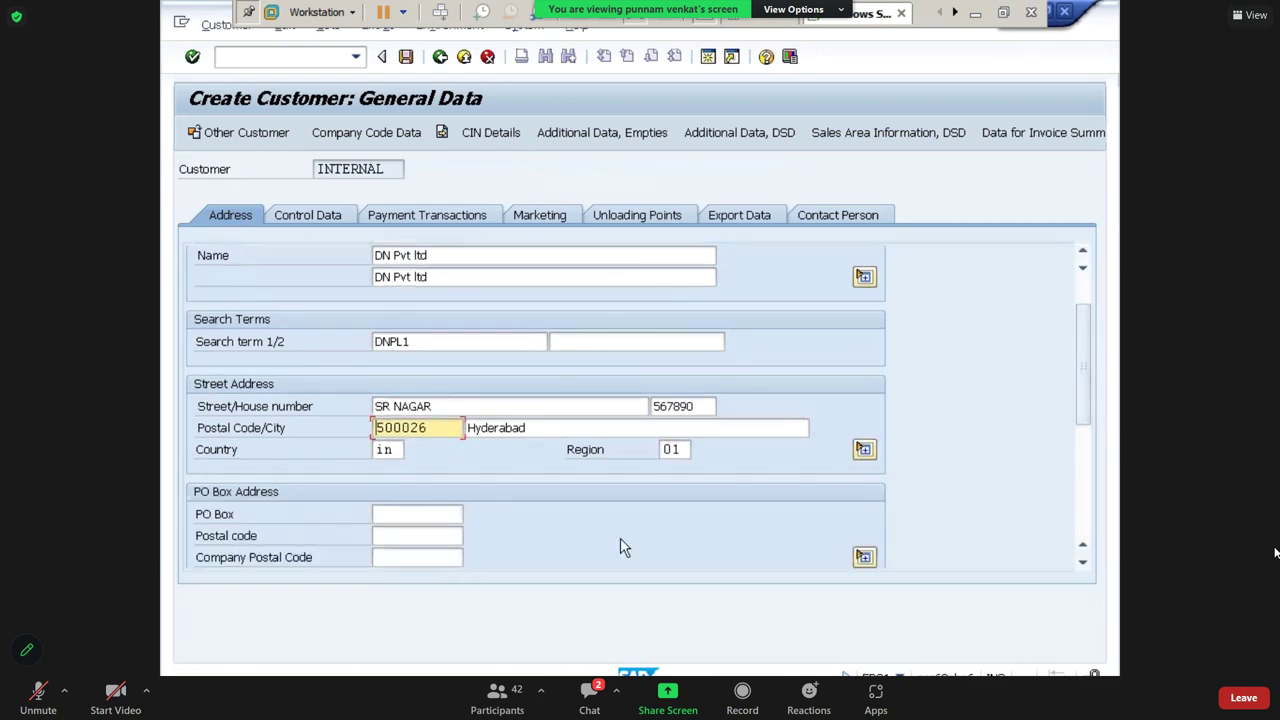
click(413, 514)
text(500026)
key(Tab)
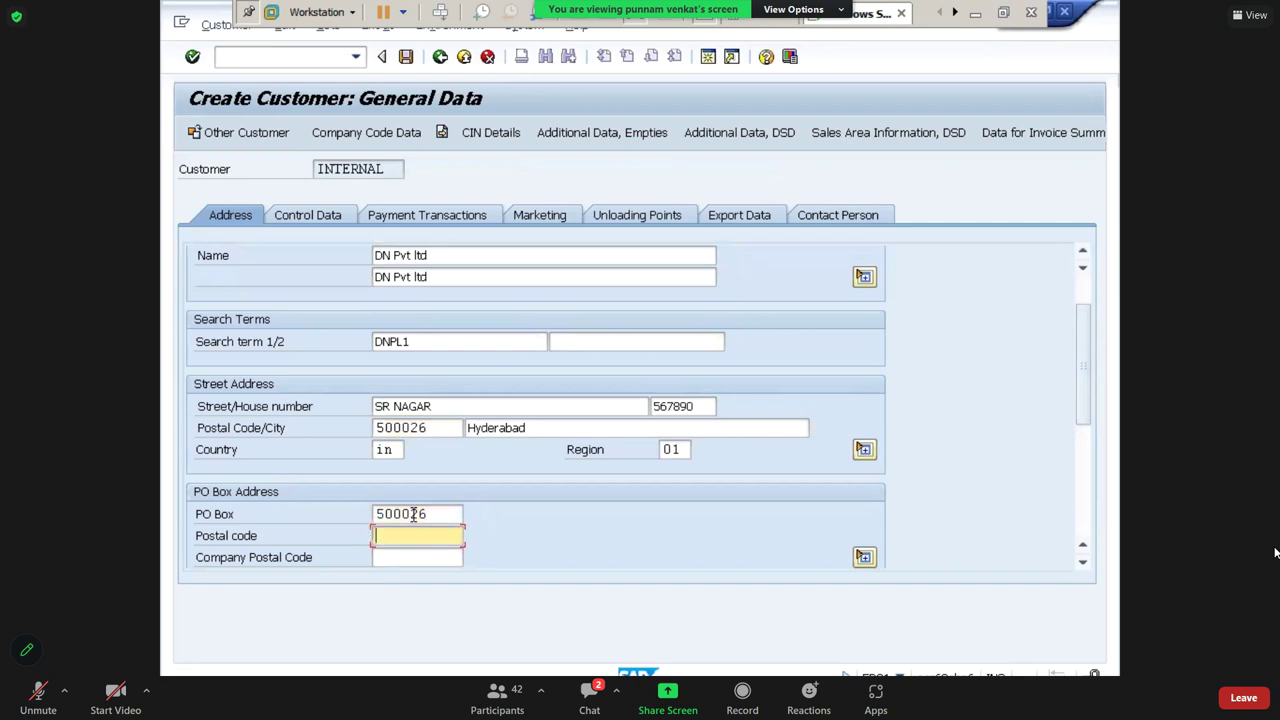
text(500026)
drag(1082, 364, 1087, 324)
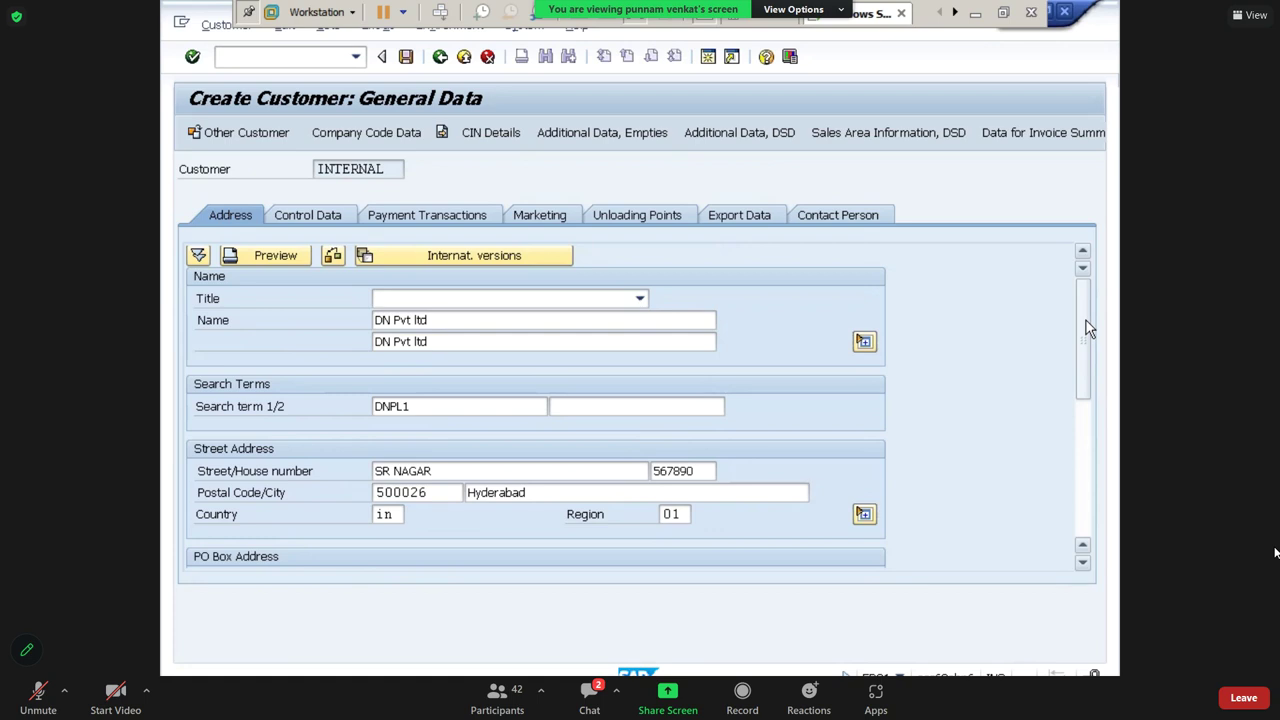
Go to the IM10 company code data, accepting the duplicate-address notice and list
drag(1085, 341, 1096, 389)
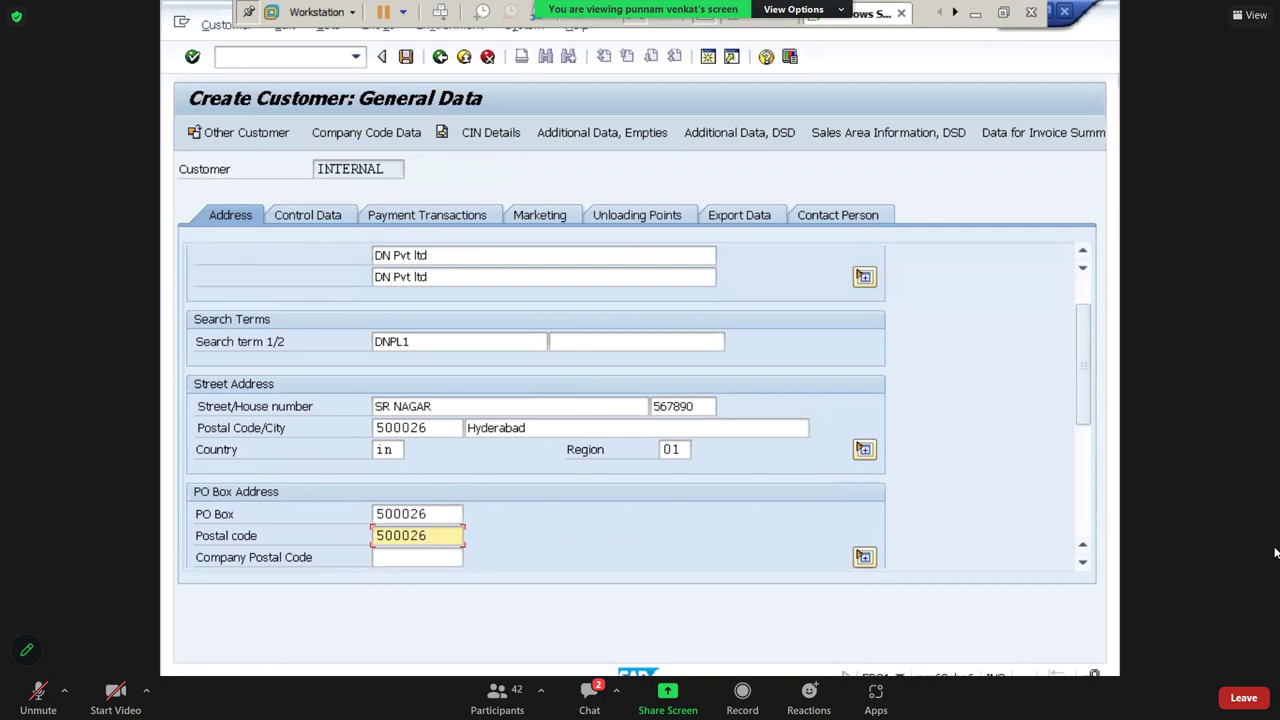
click(369, 140)
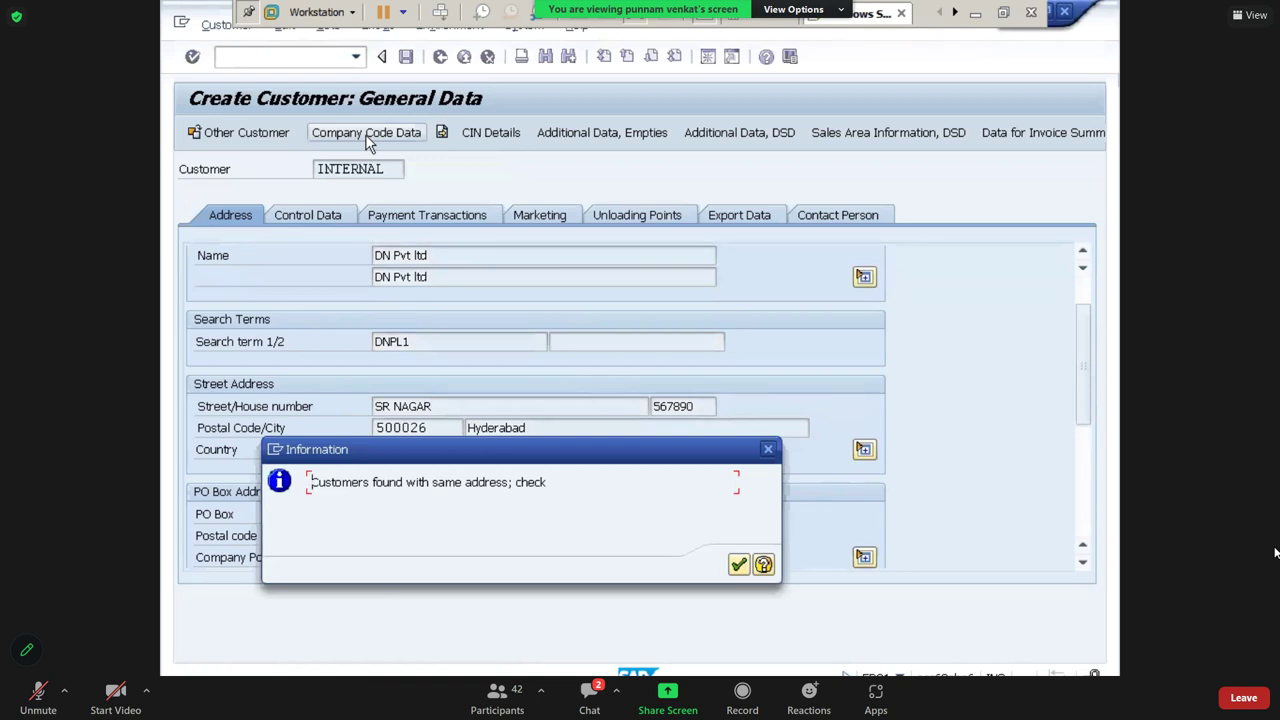
key(Return)
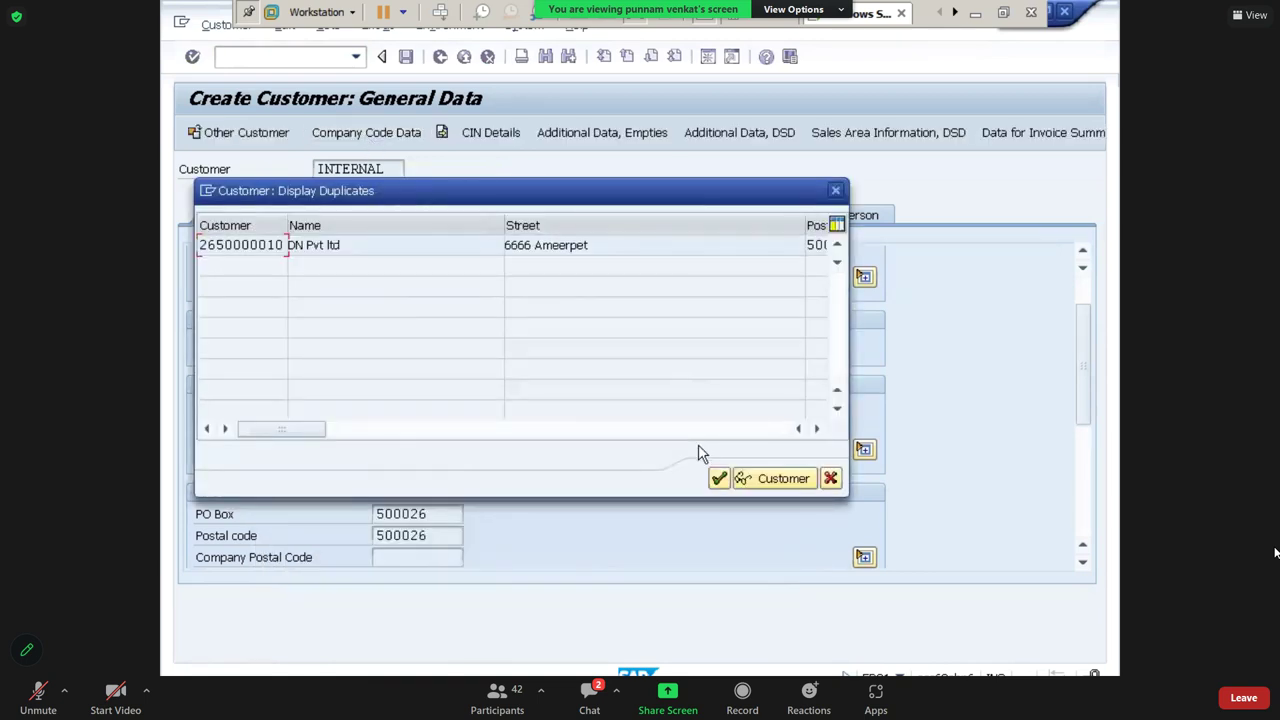
click(720, 479)
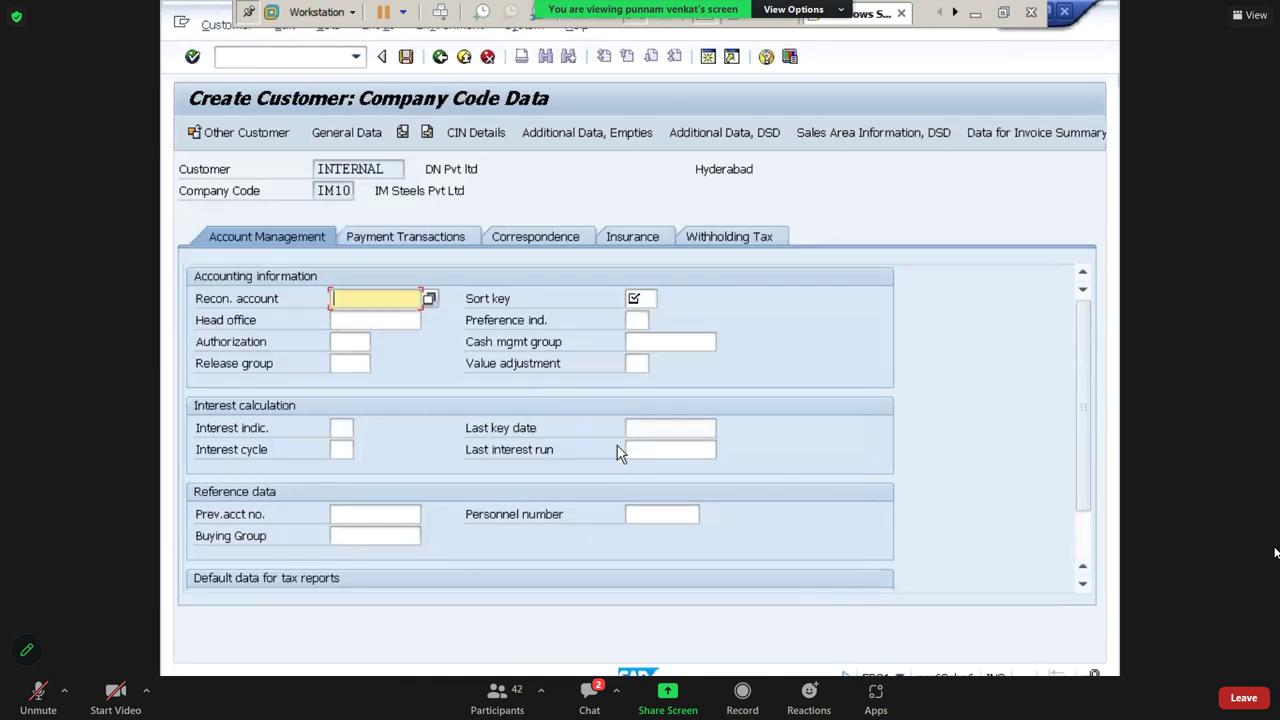
Set reconciliation account 230000, sort key 031 and cash management group A1
click(430, 300)
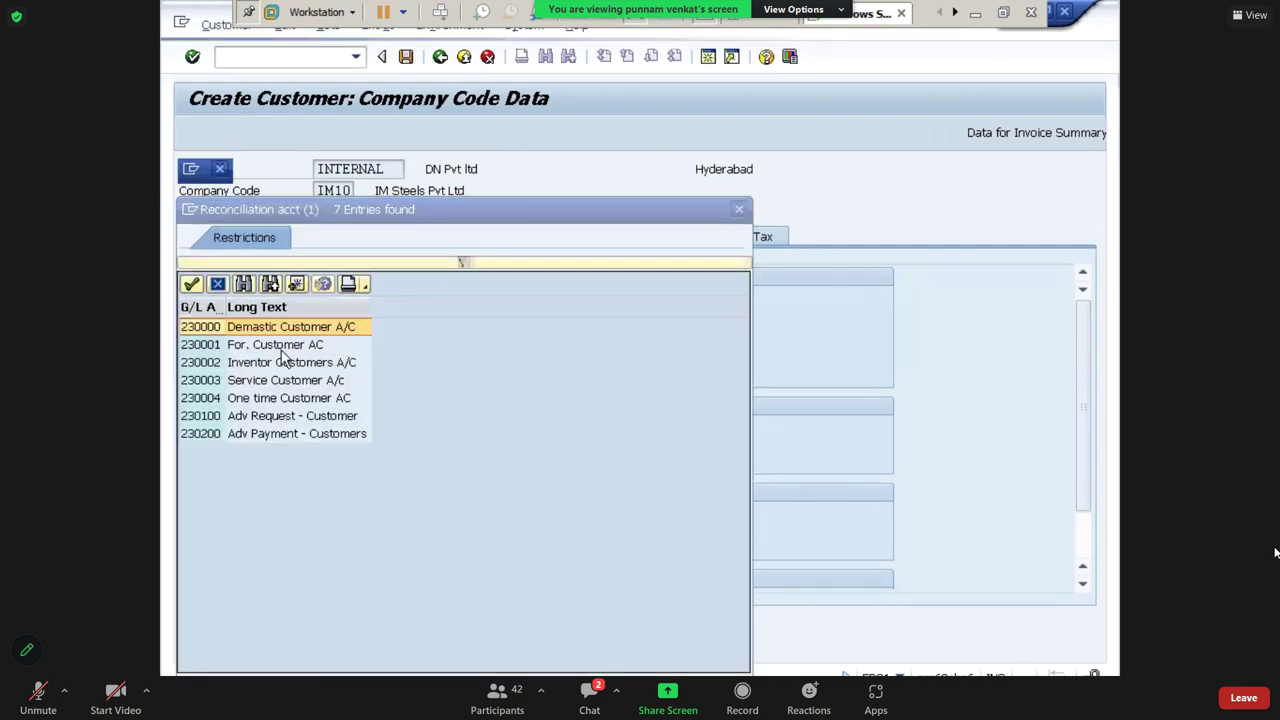
double_click(275, 327)
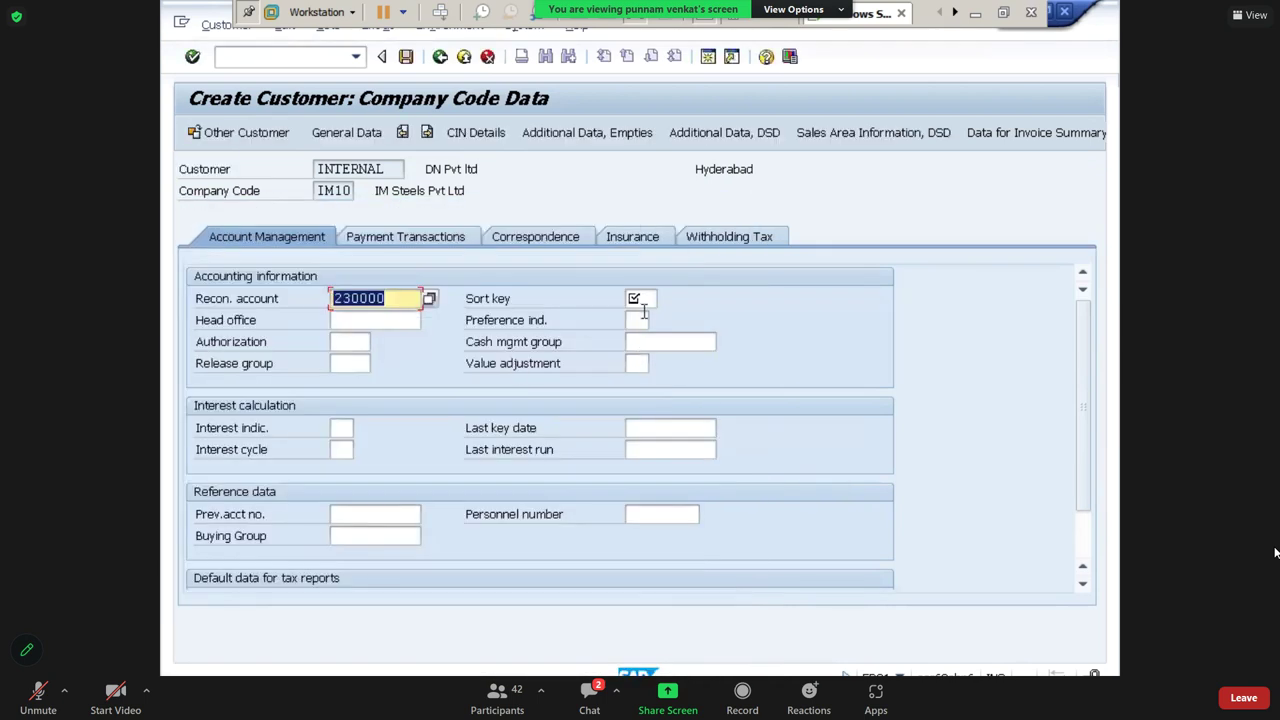
click(640, 298)
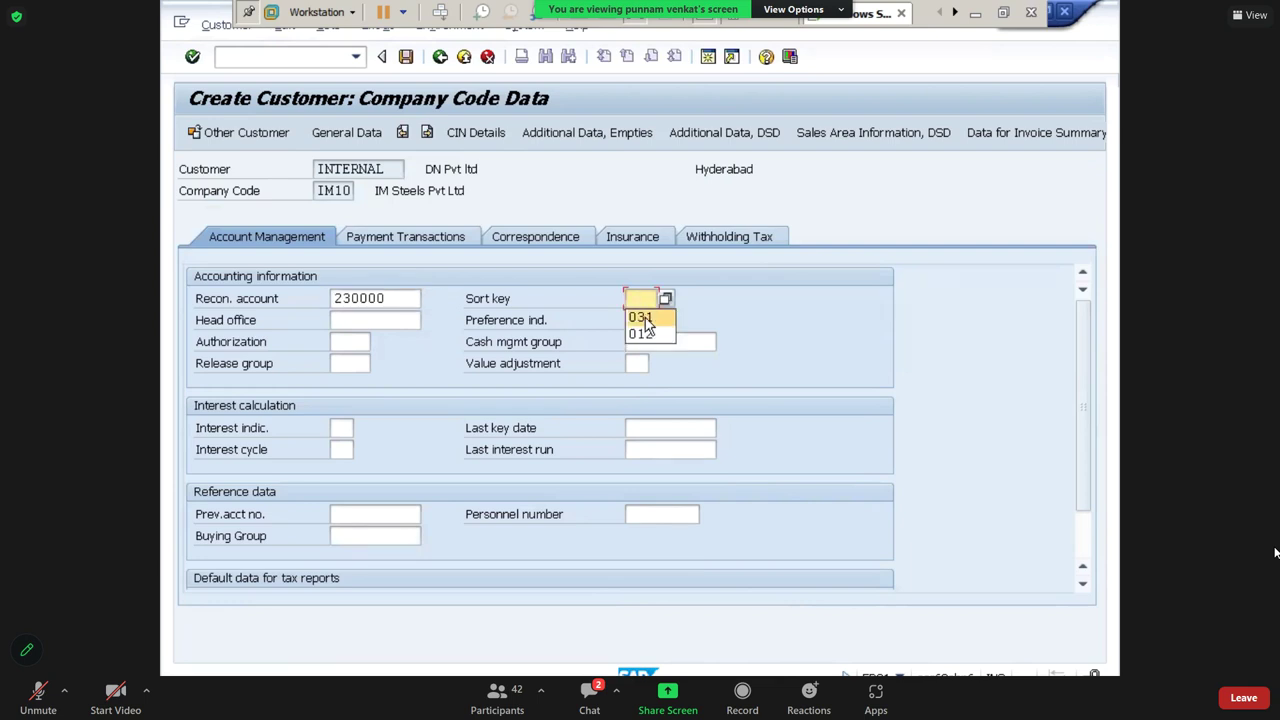
click(641, 318)
click(700, 342)
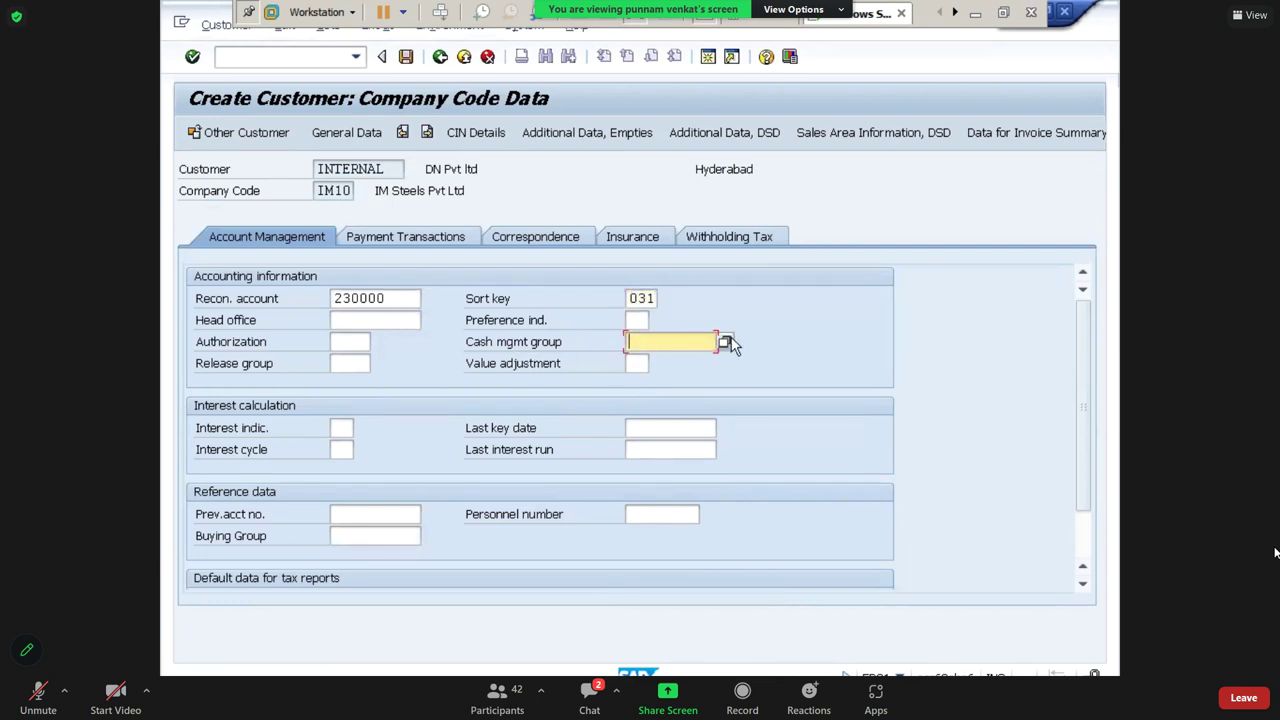
click(725, 342)
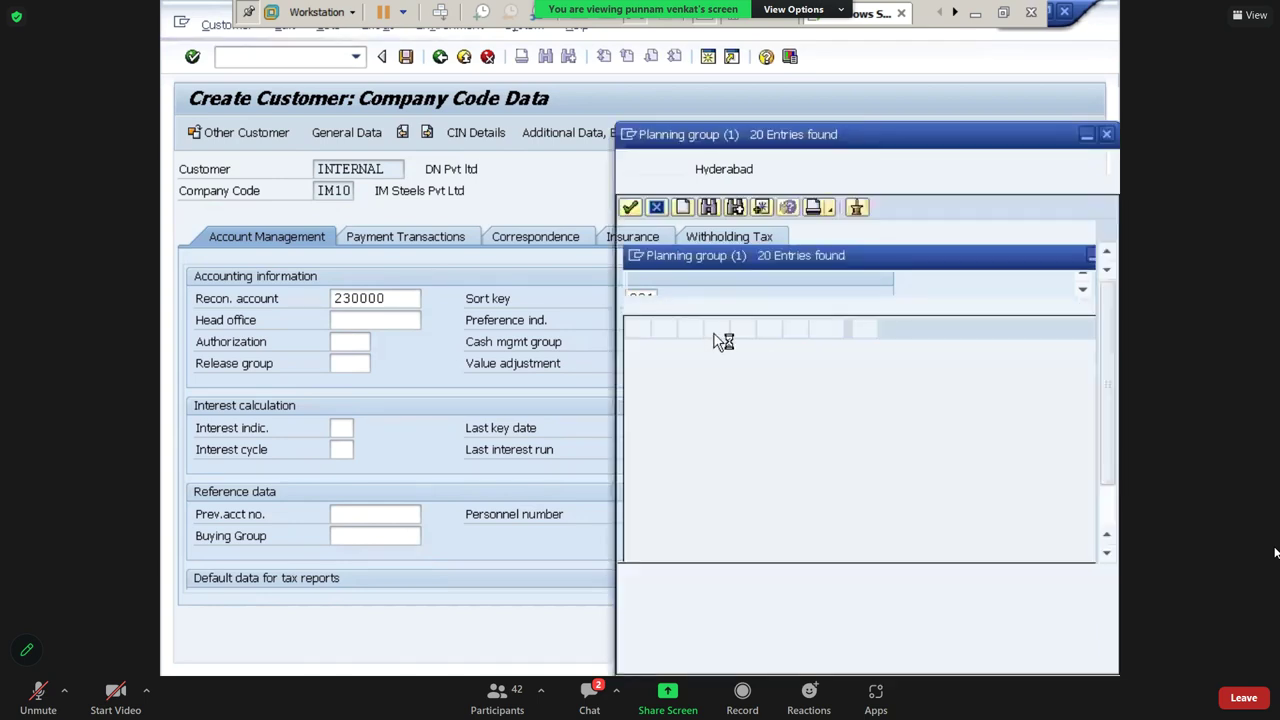
double_click(649, 257)
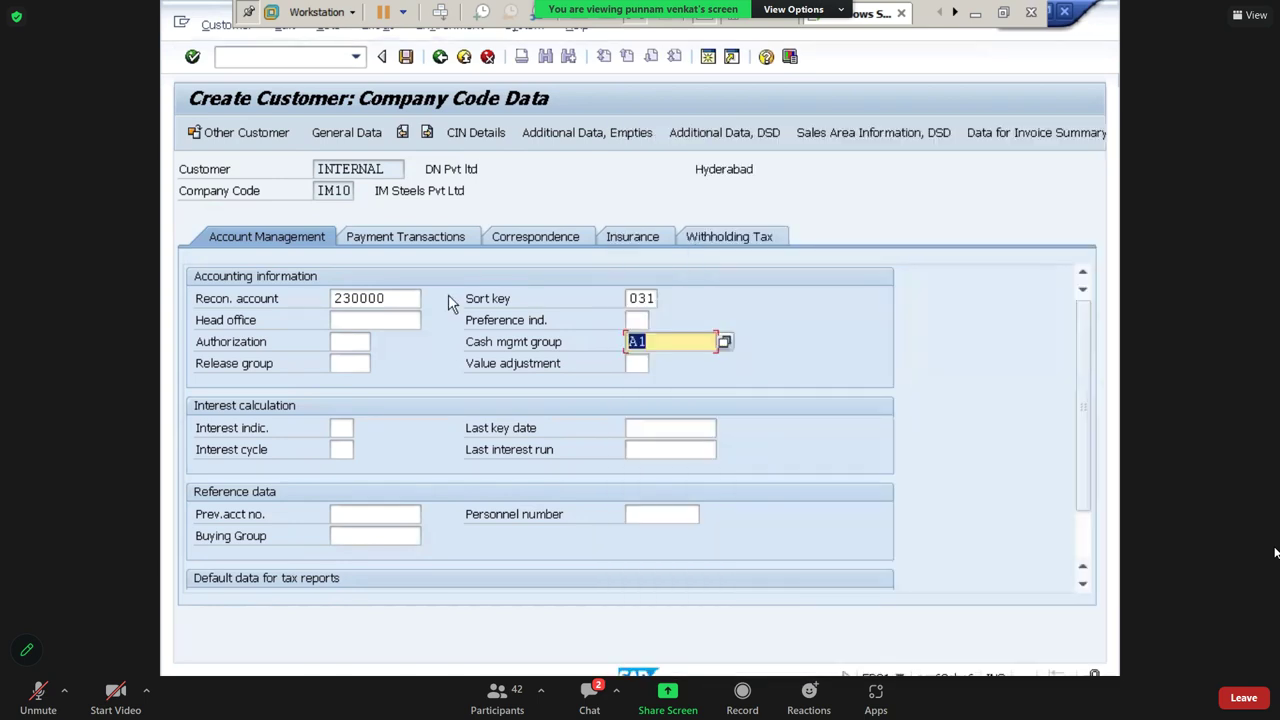
Set payment terms 0001 in the payment transaction data
click(425, 240)
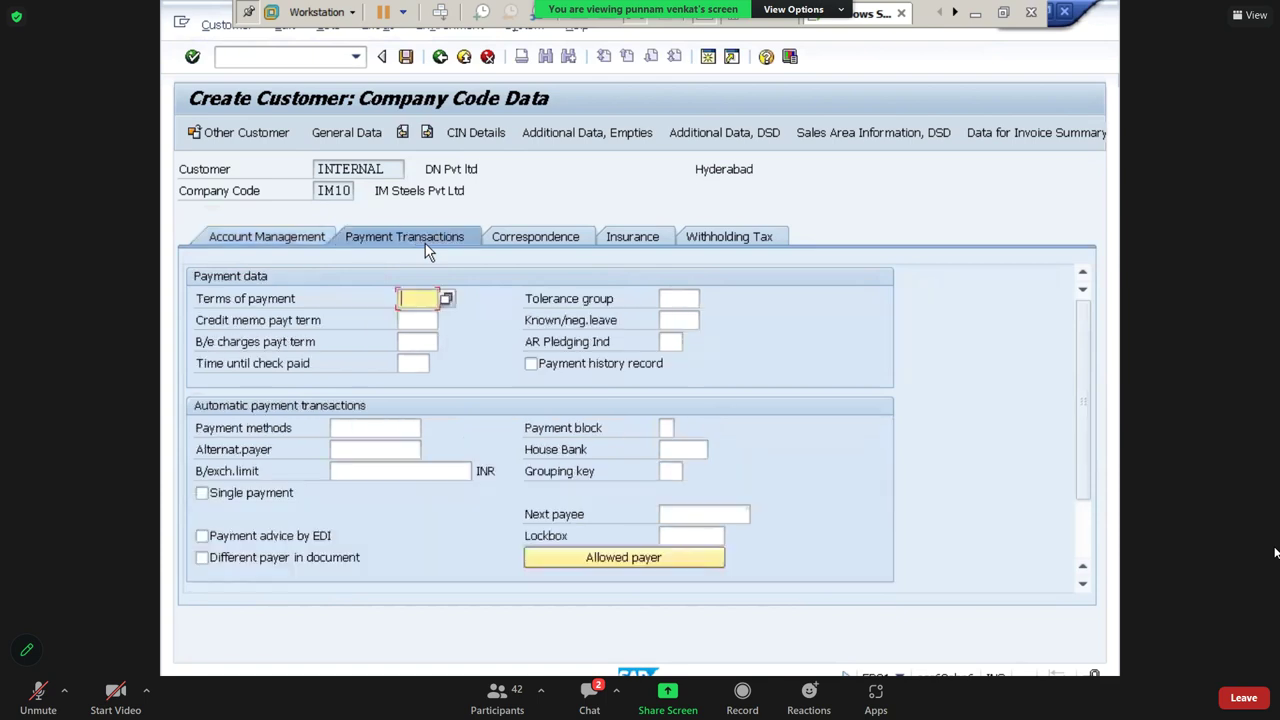
click(405, 298)
click(416, 316)
click(520, 234)
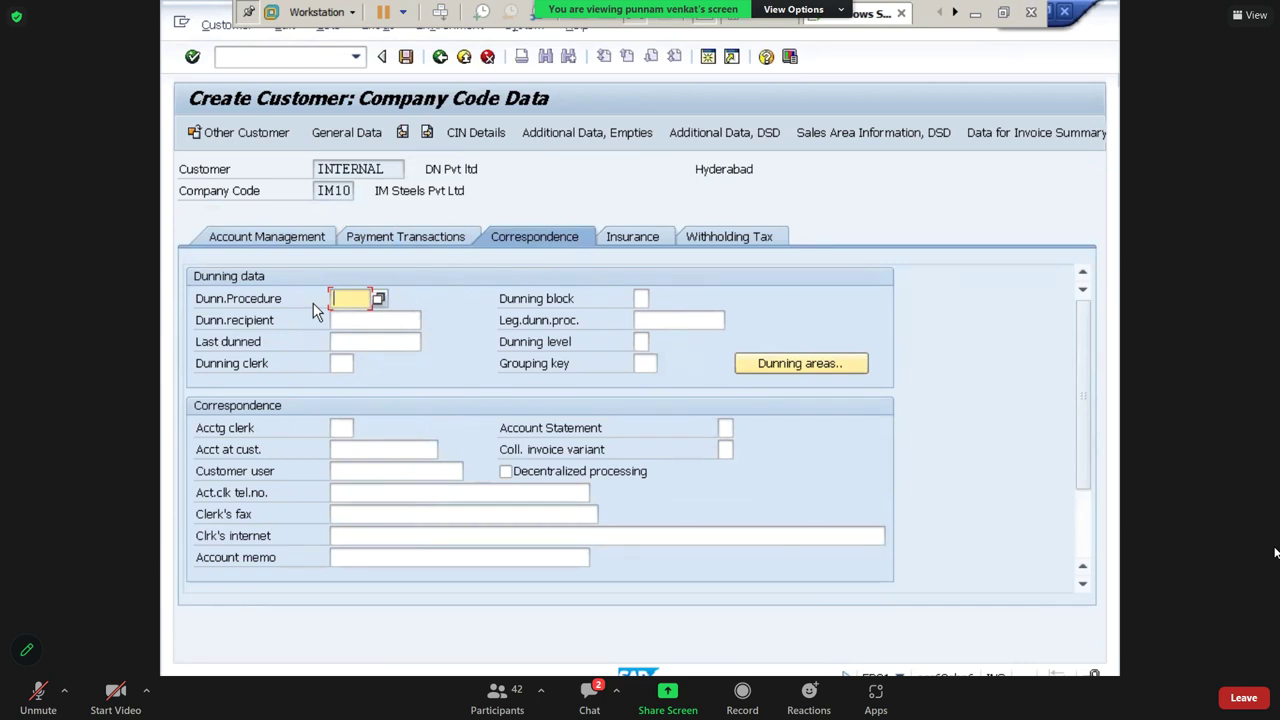
Enter IMDP as the dunning procedure in the correspondence data and save the customer
text(IMDP)
key(shift+Home)
click(342, 299)
drag(333, 299, 396, 306)
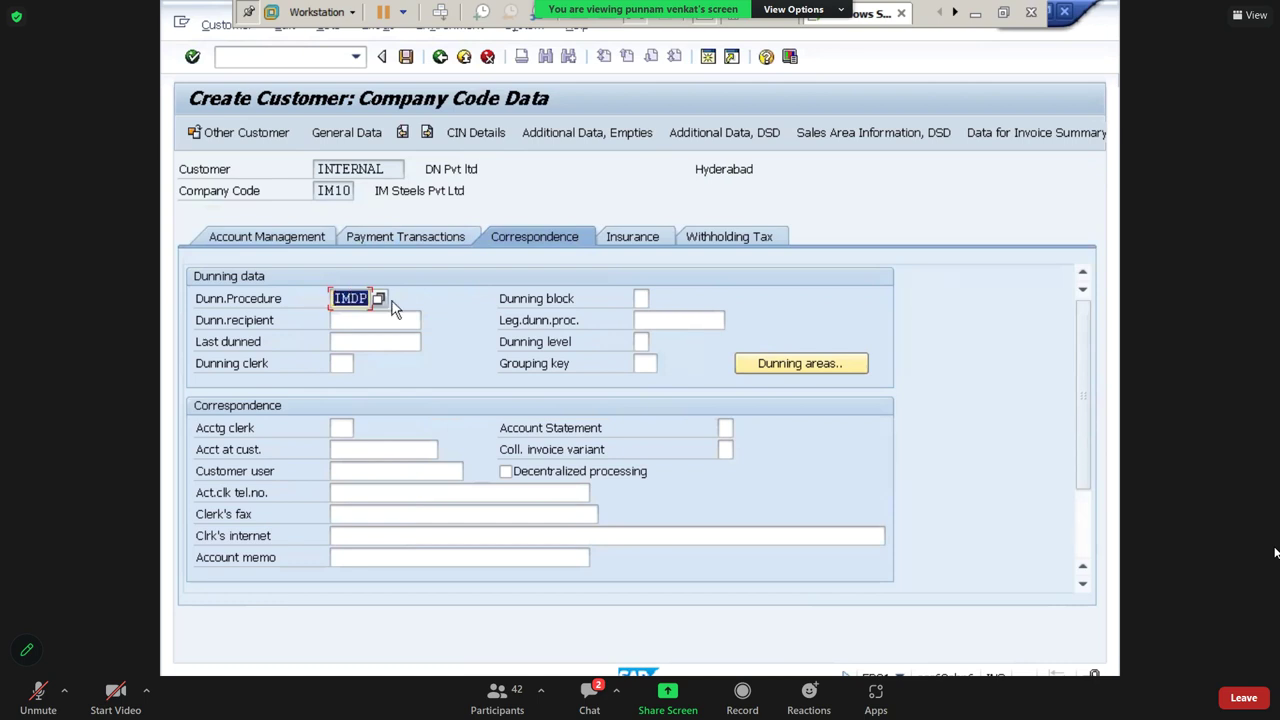
click(406, 57)
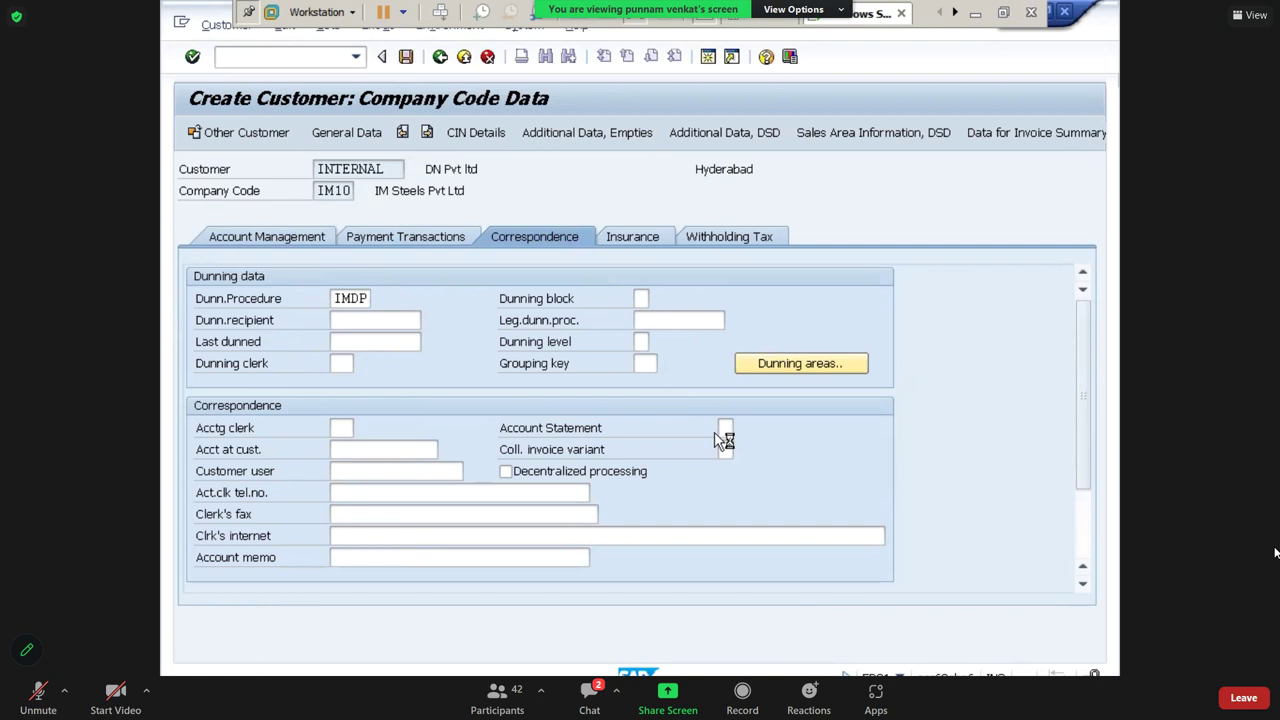
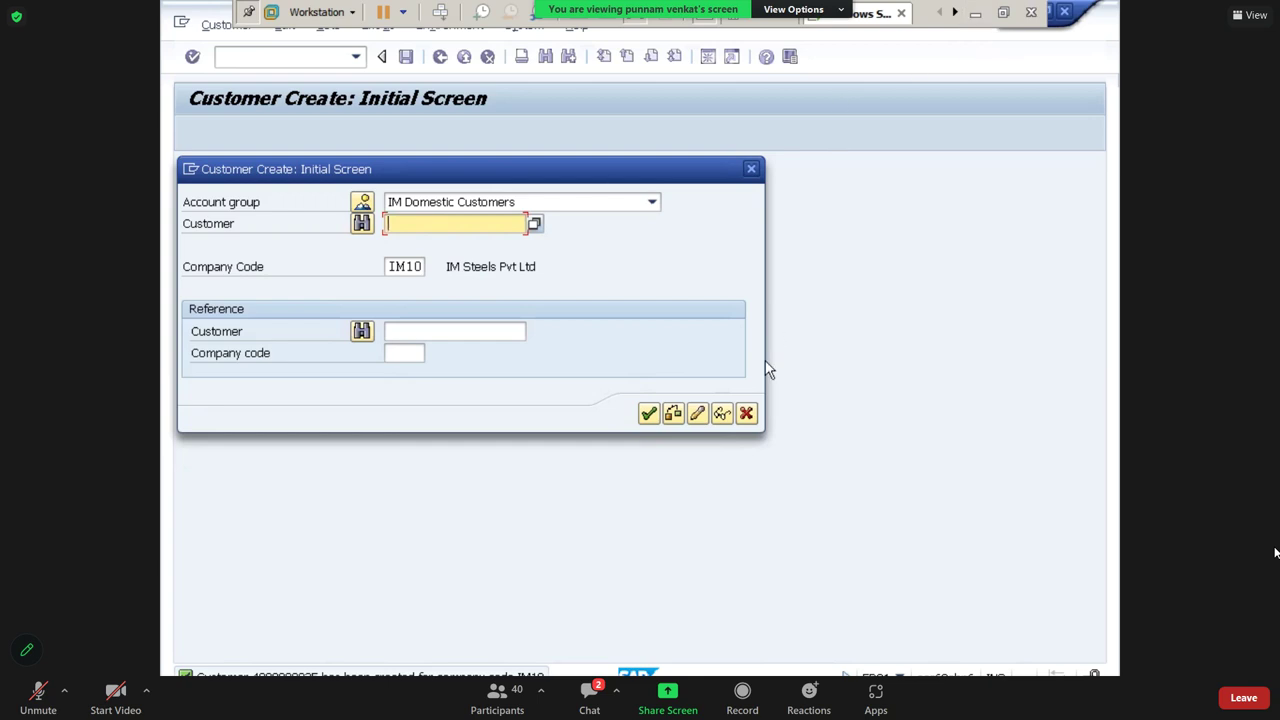
Cancel the new customer creation and go to the dunning steps sheet
click(746, 413)
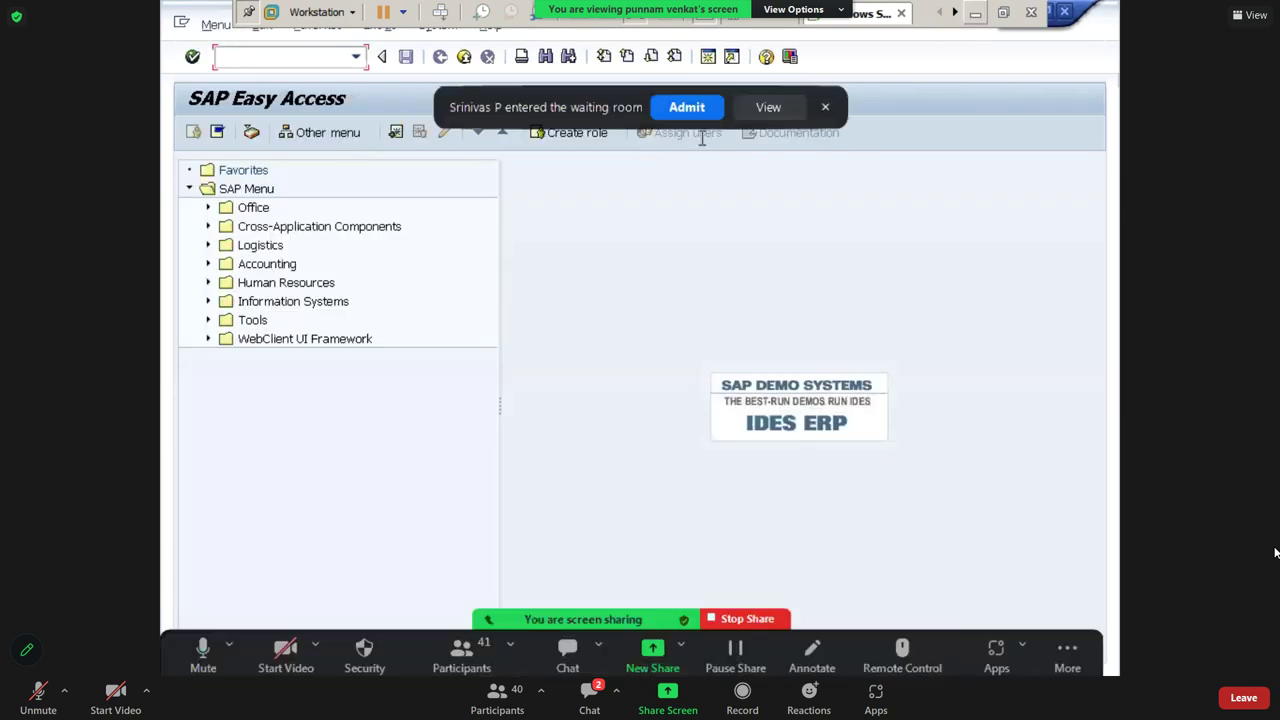
click(978, 25)
Walk through the Excel dunning steps and transaction flow down to FB70, then return to SAP
click(620, 392)
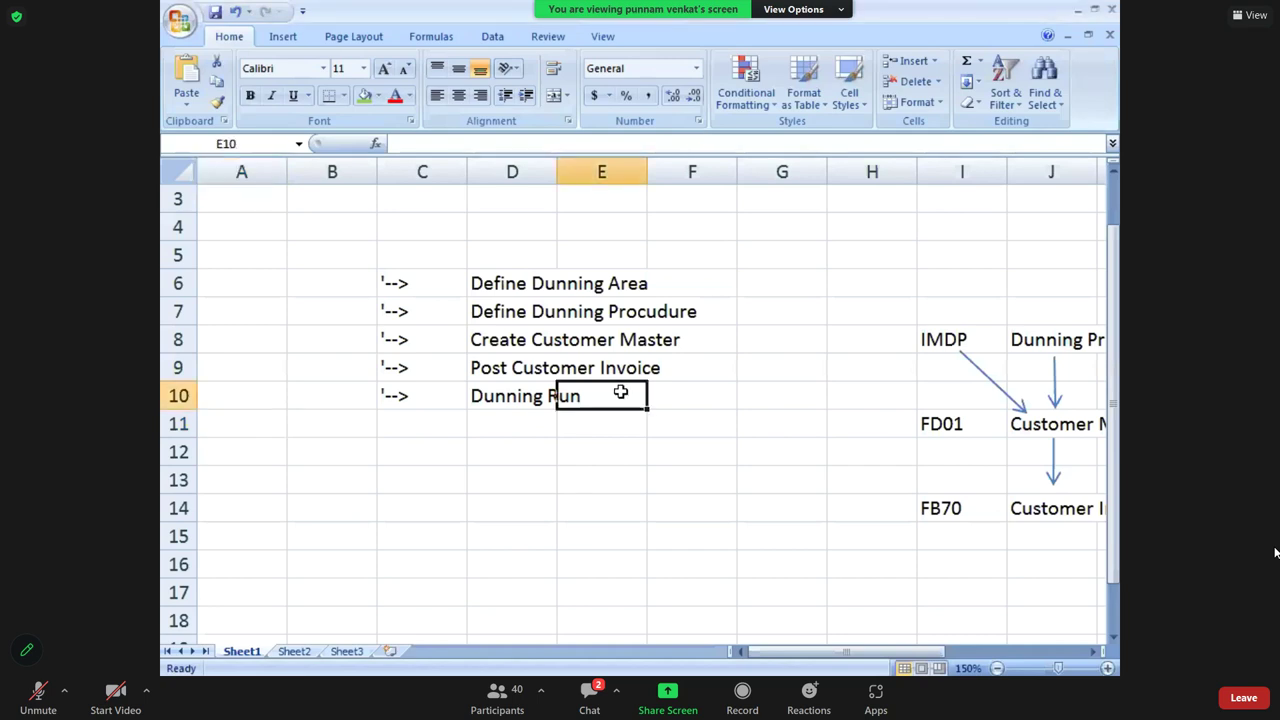
key(Up)
key(Up)
key(Left)
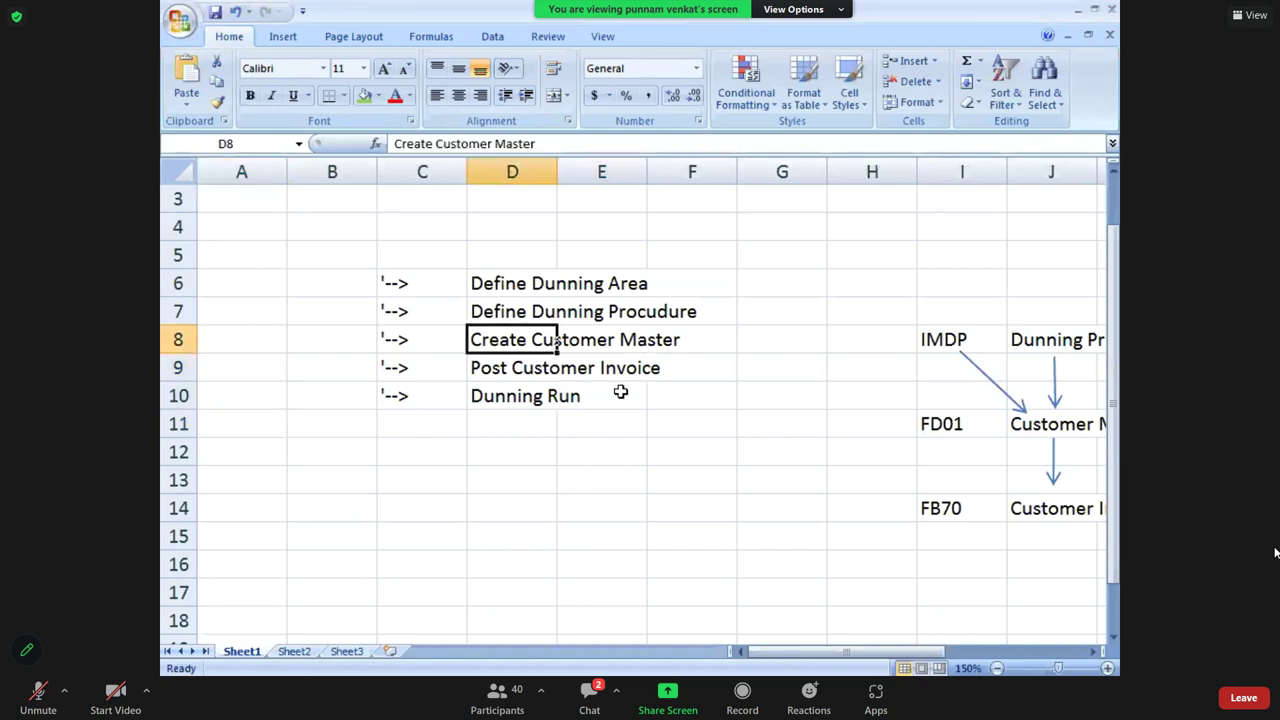
key(Left)
key(Down)
key(Right)
key(Right)
key(Right)
key(Right)
key(Right)
key(Right)
key(Right)
key(Right)
key(Right)
key(Right)
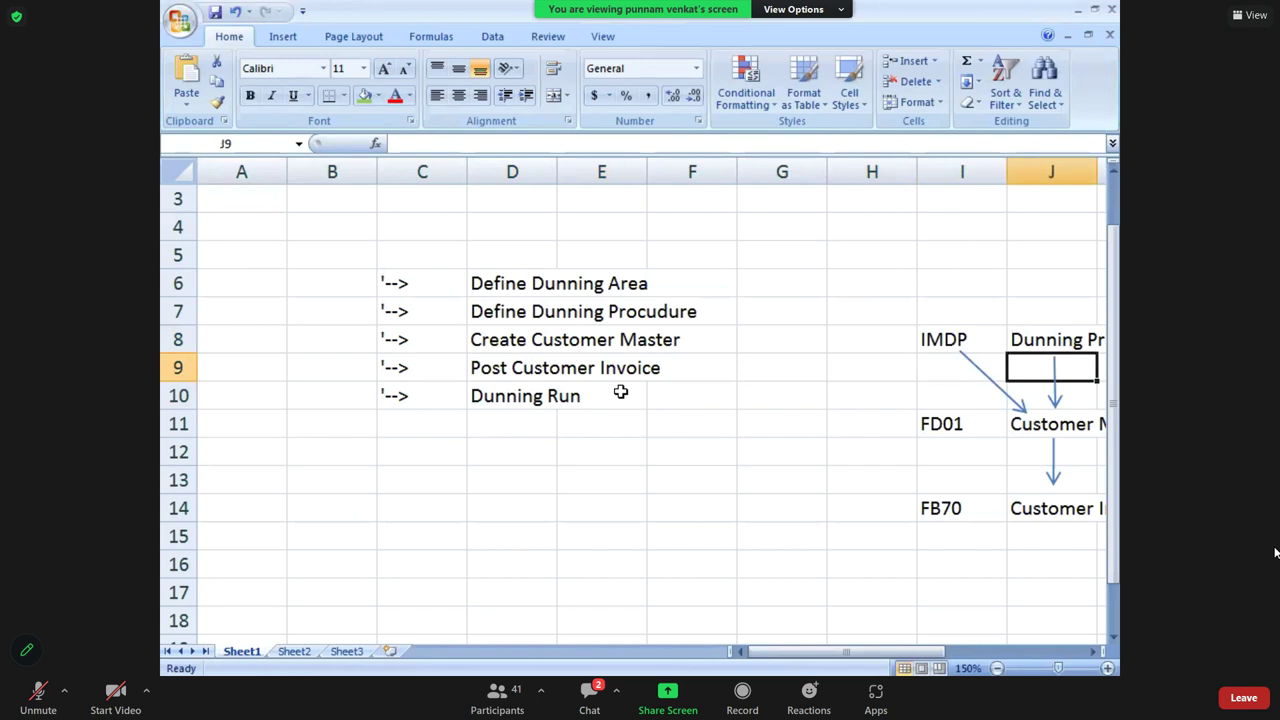
key(Right)
key(Down)
key(Down)
key(Left)
key(Left)
key(Left)
key(Left)
key(Left)
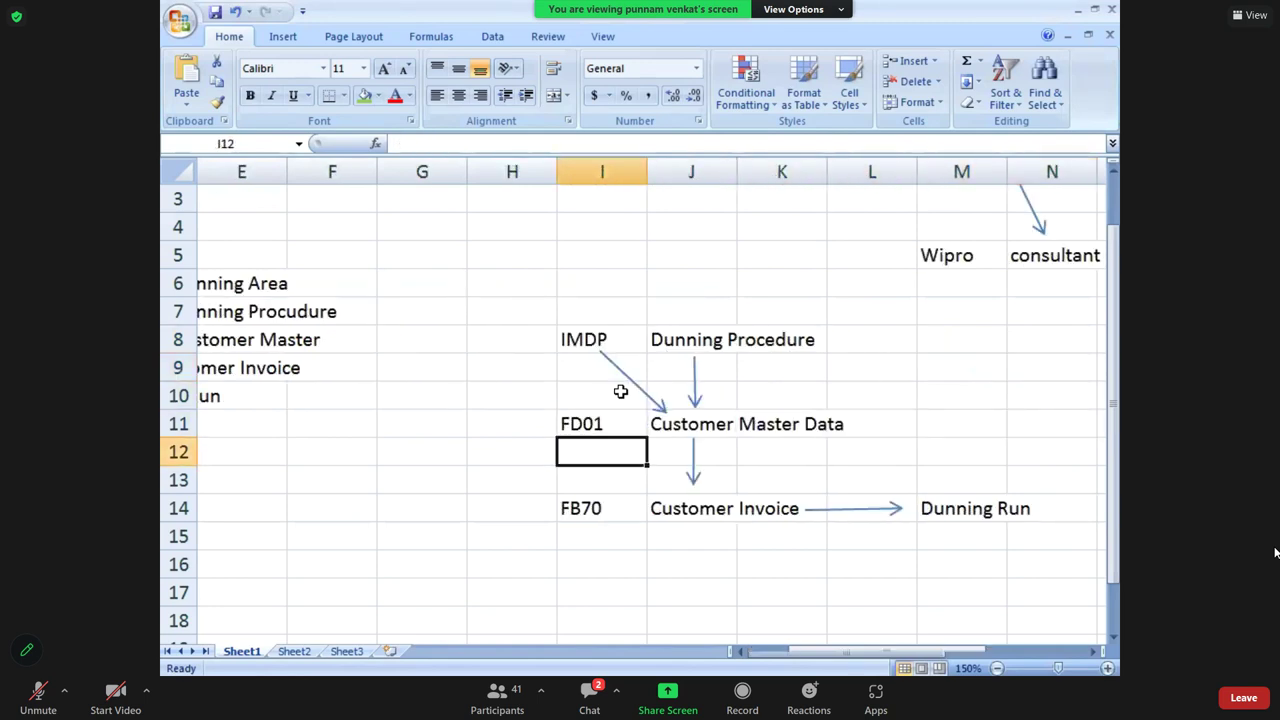
key(Down)
key(Down)
key(Down)
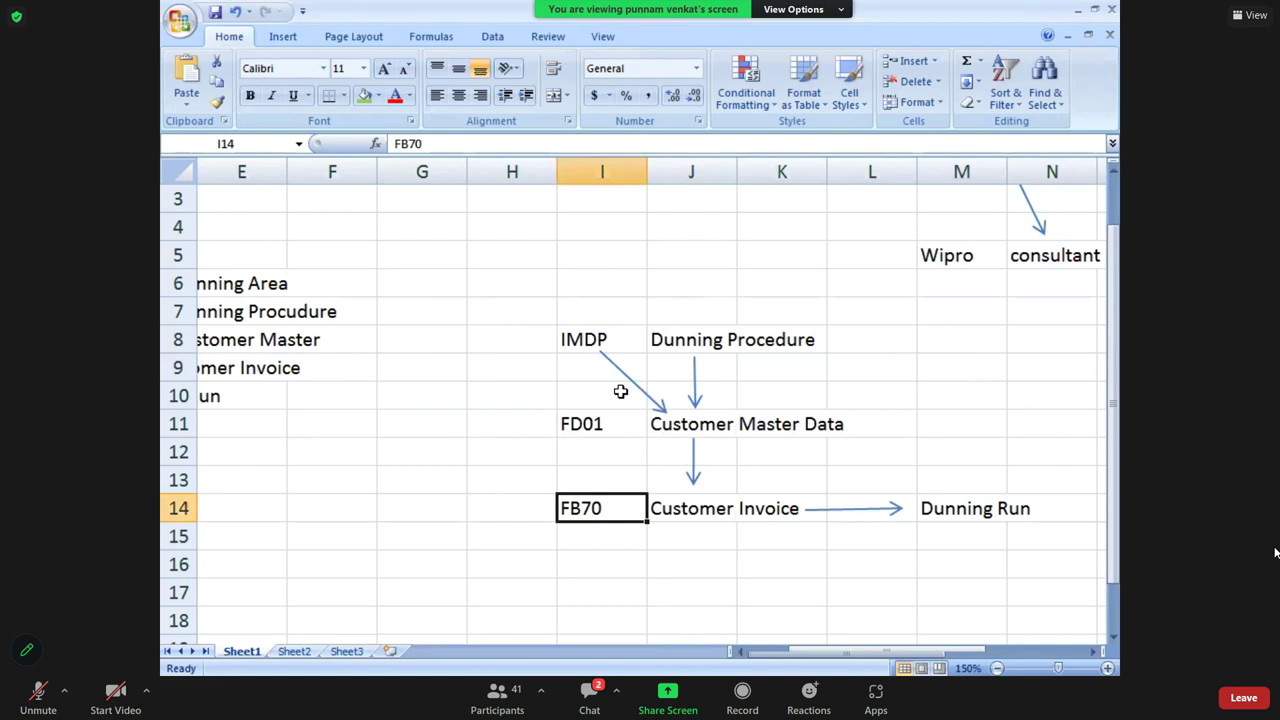
key(Down)
key(Down)
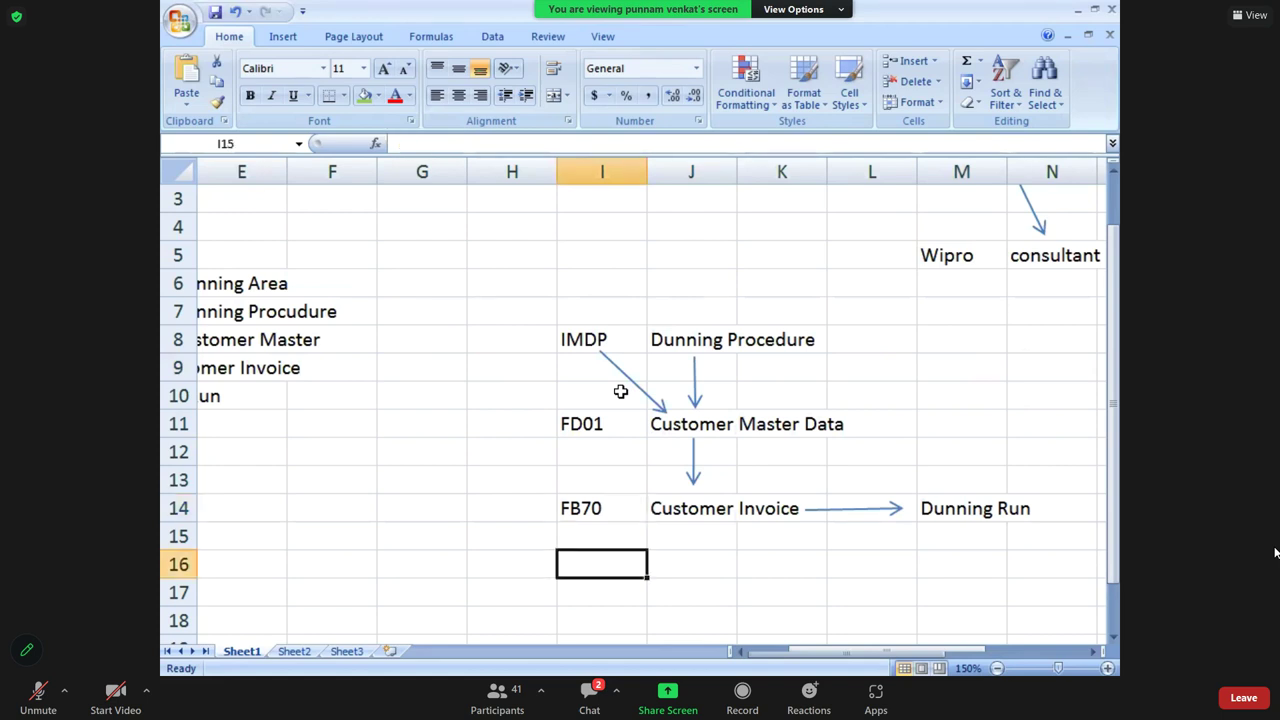
key(alt+Tab)
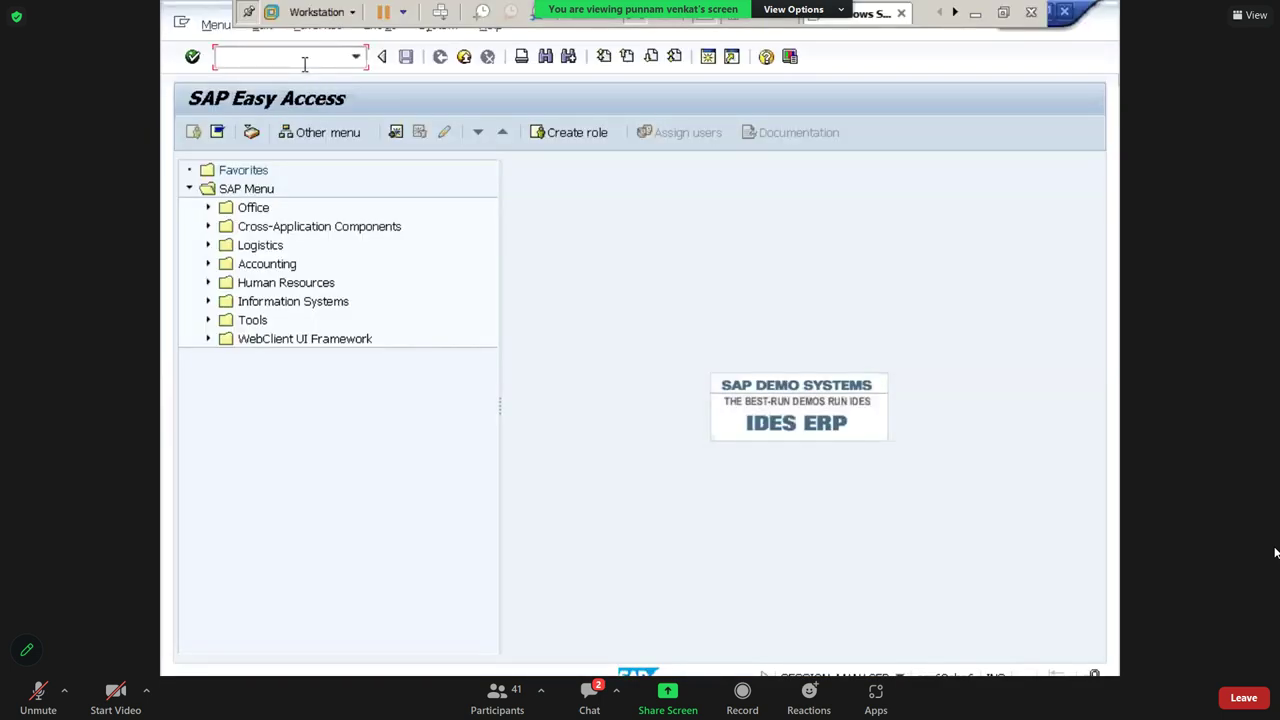
Start transaction FB70 to enter a customer invoice
text(FB70)
key(Return)
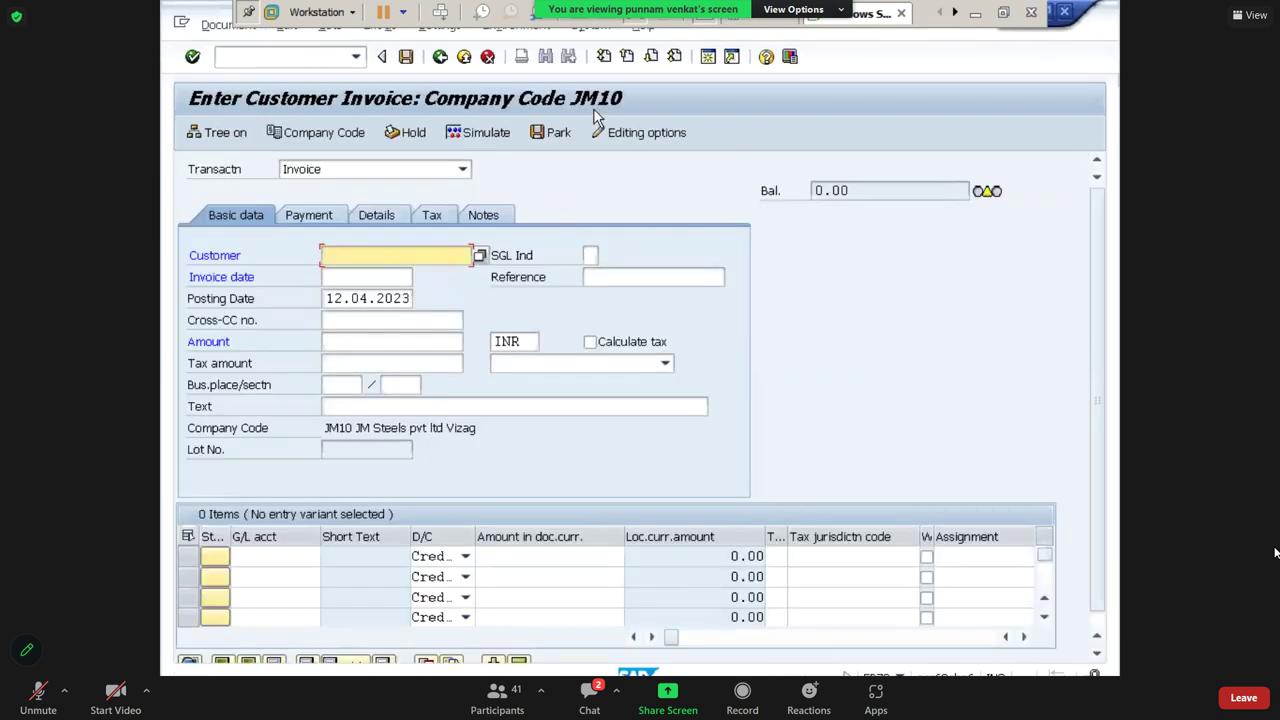
Change the invoice's company code from JM10 to IM10
click(323, 140)
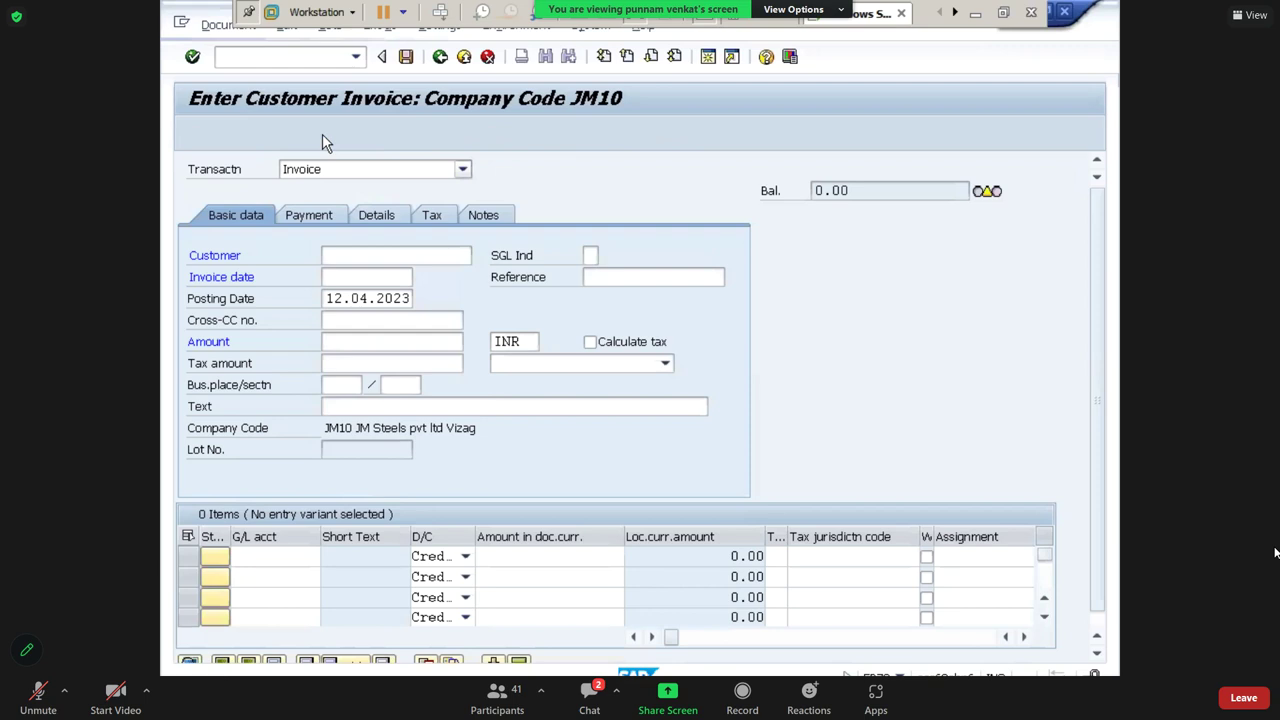
text(JM10)
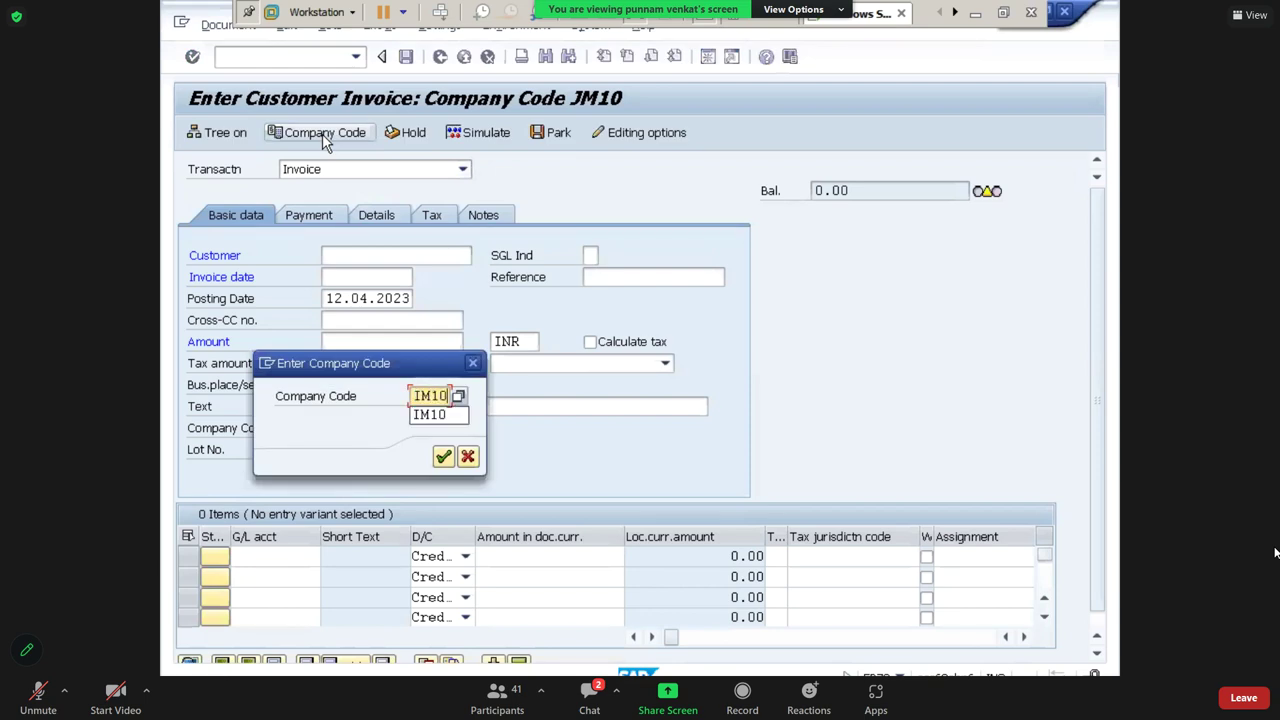
click(443, 456)
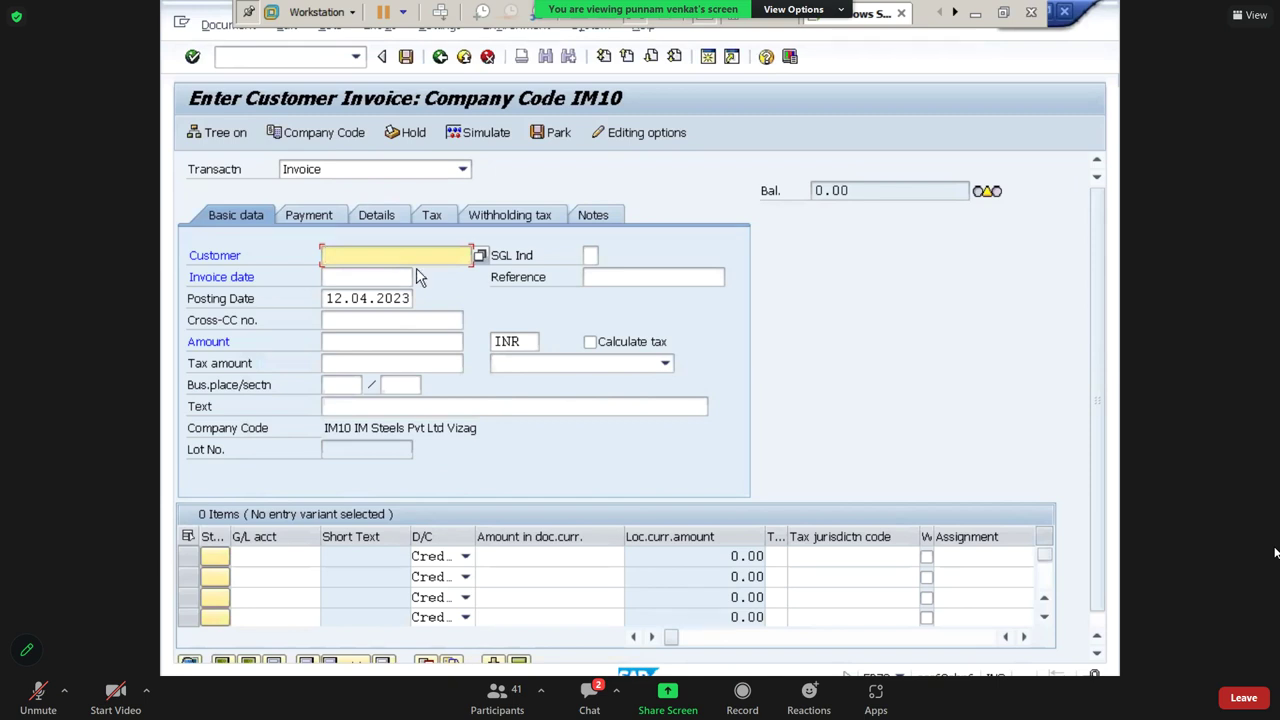
click(490, 264)
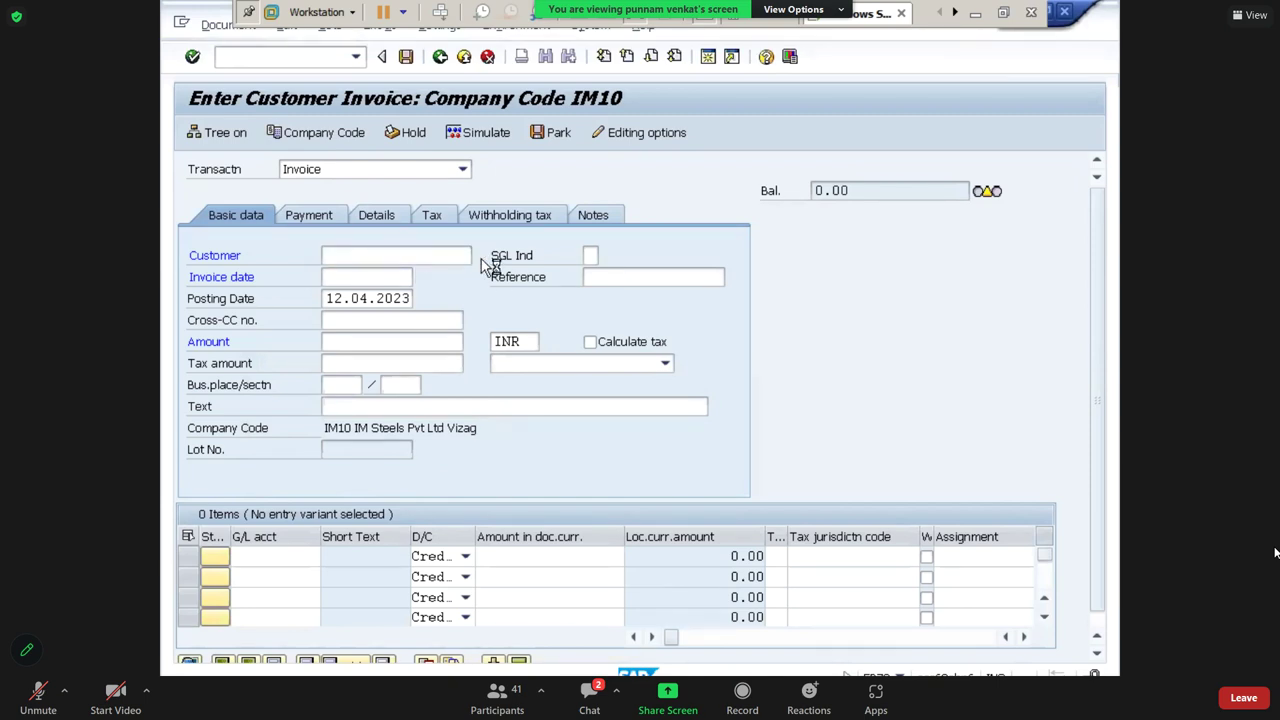
key(F4)
Pick customer DN PVT LTD (DNPL1) from the IM10 list and set invoice date 05.04.2023
click(519, 220)
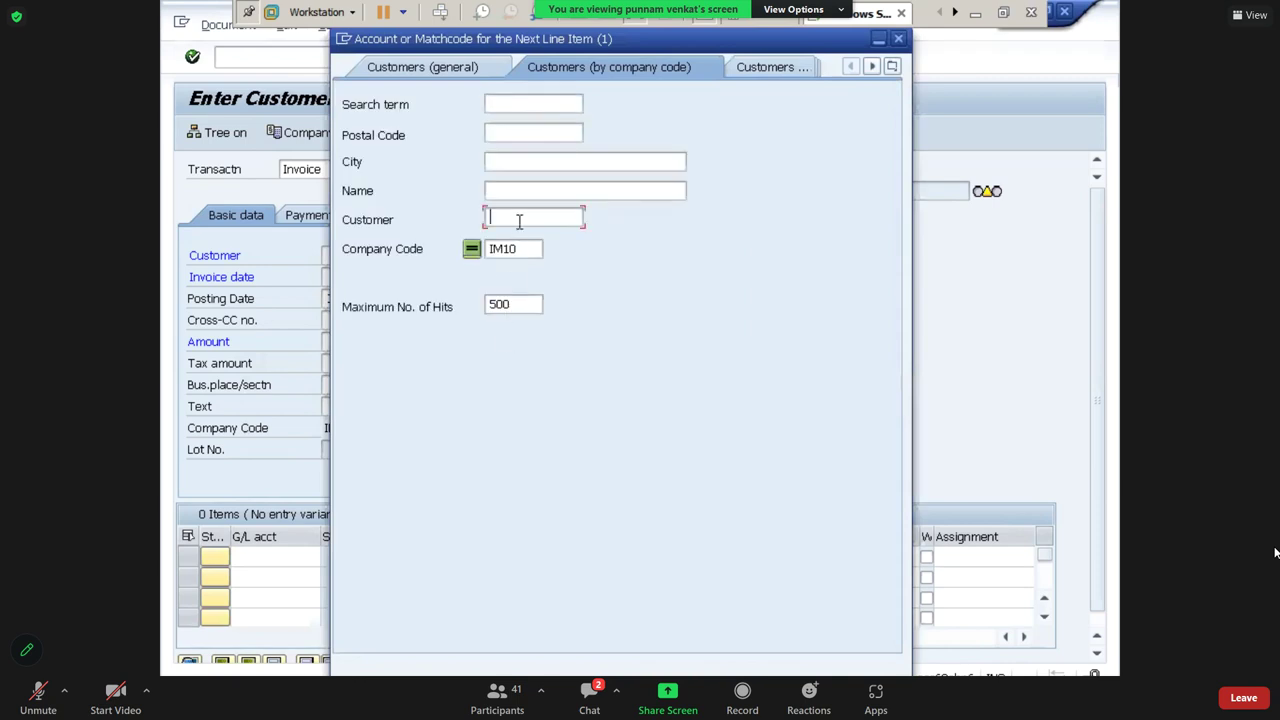
key(Return)
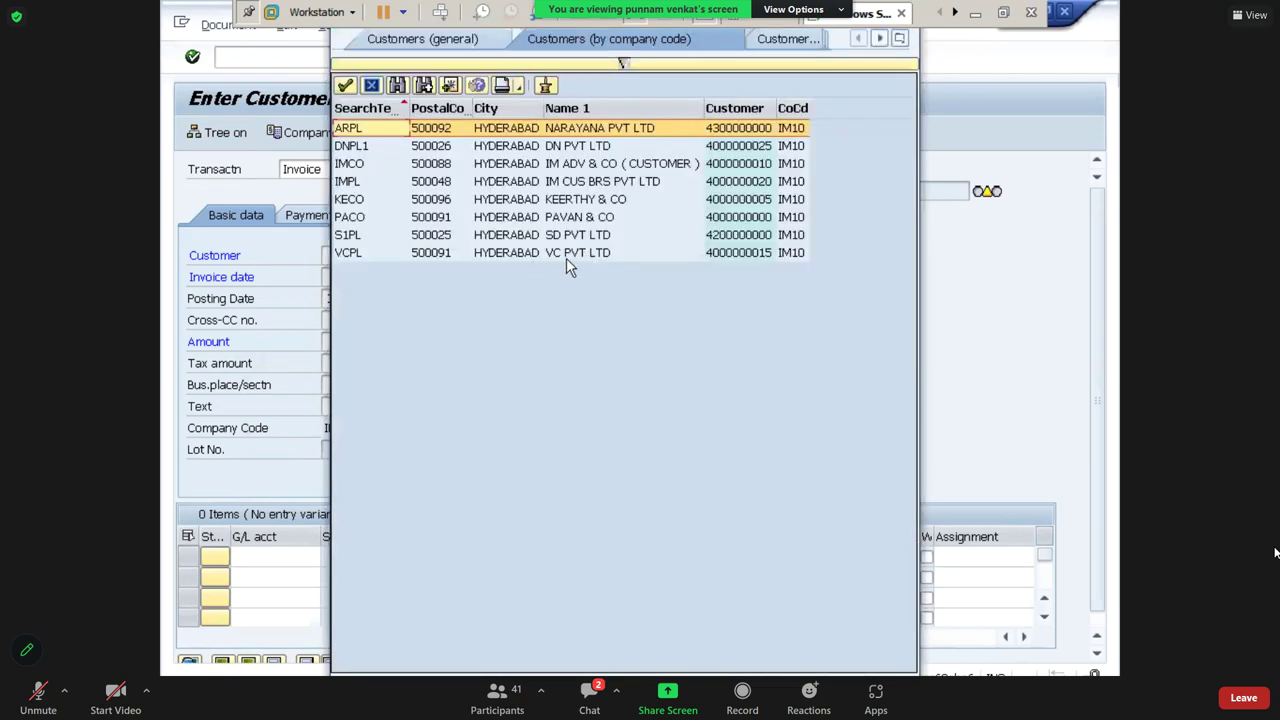
double_click(564, 146)
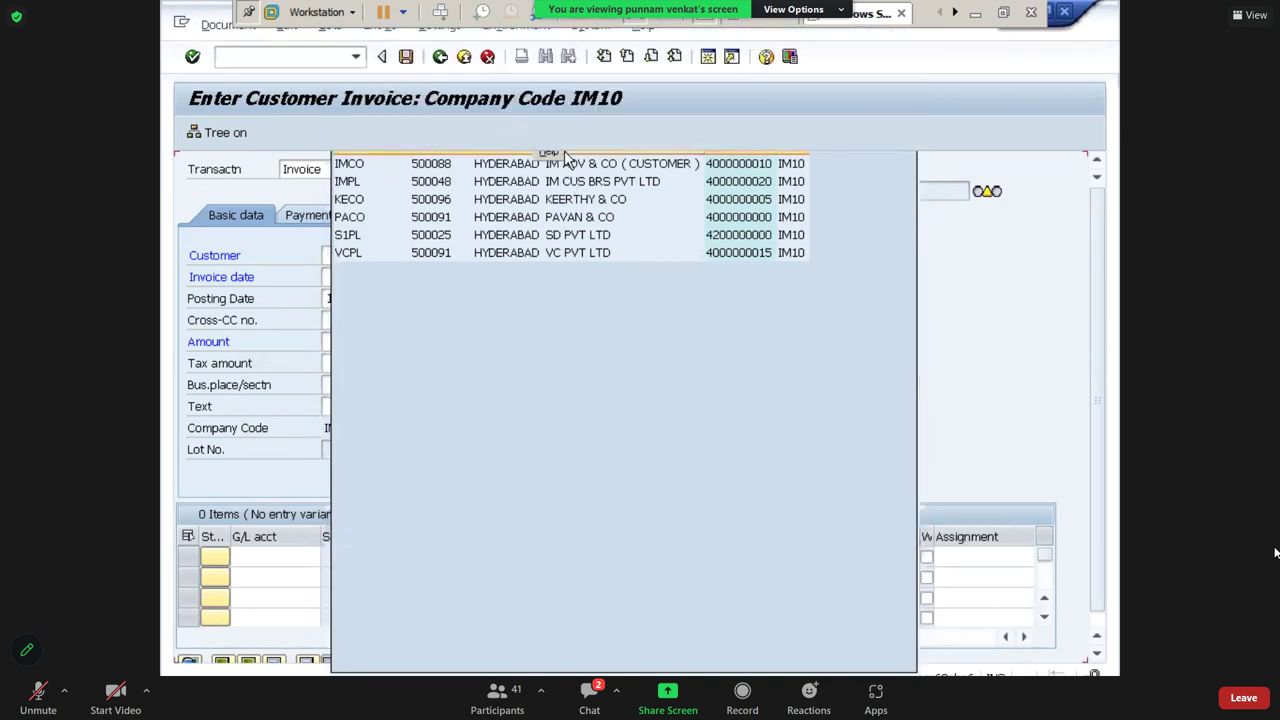
click(421, 277)
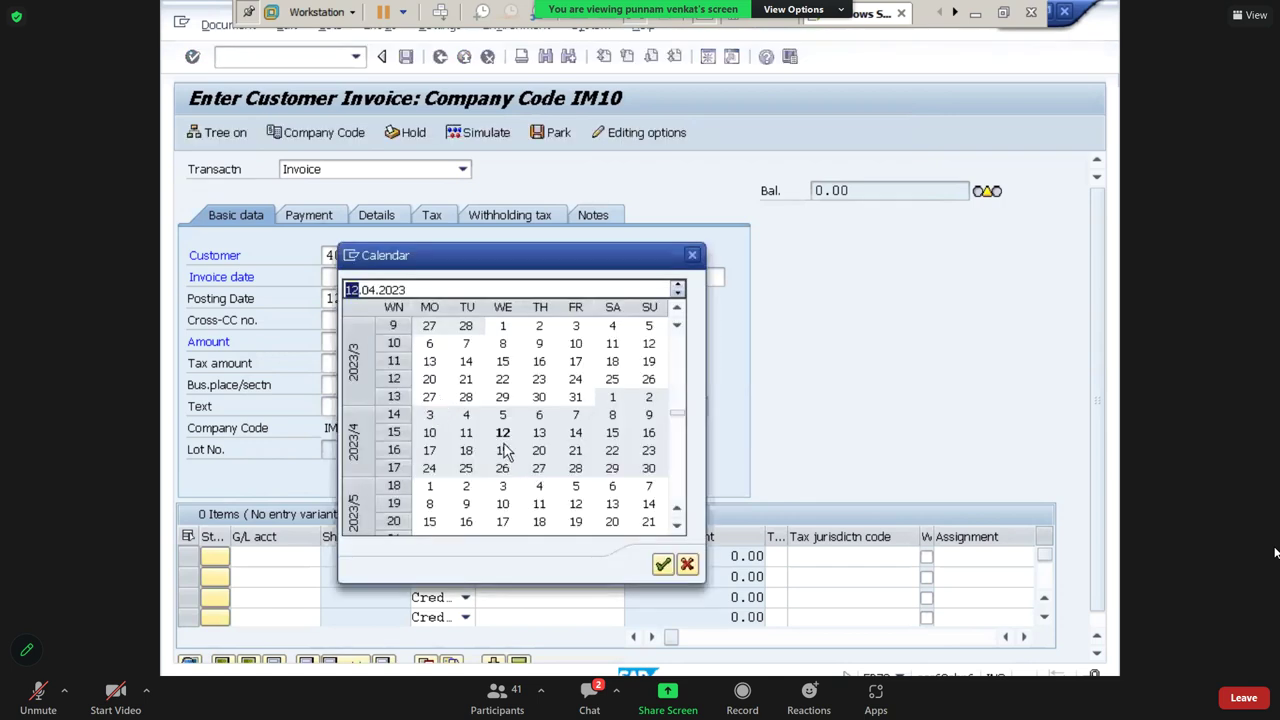
double_click(503, 425)
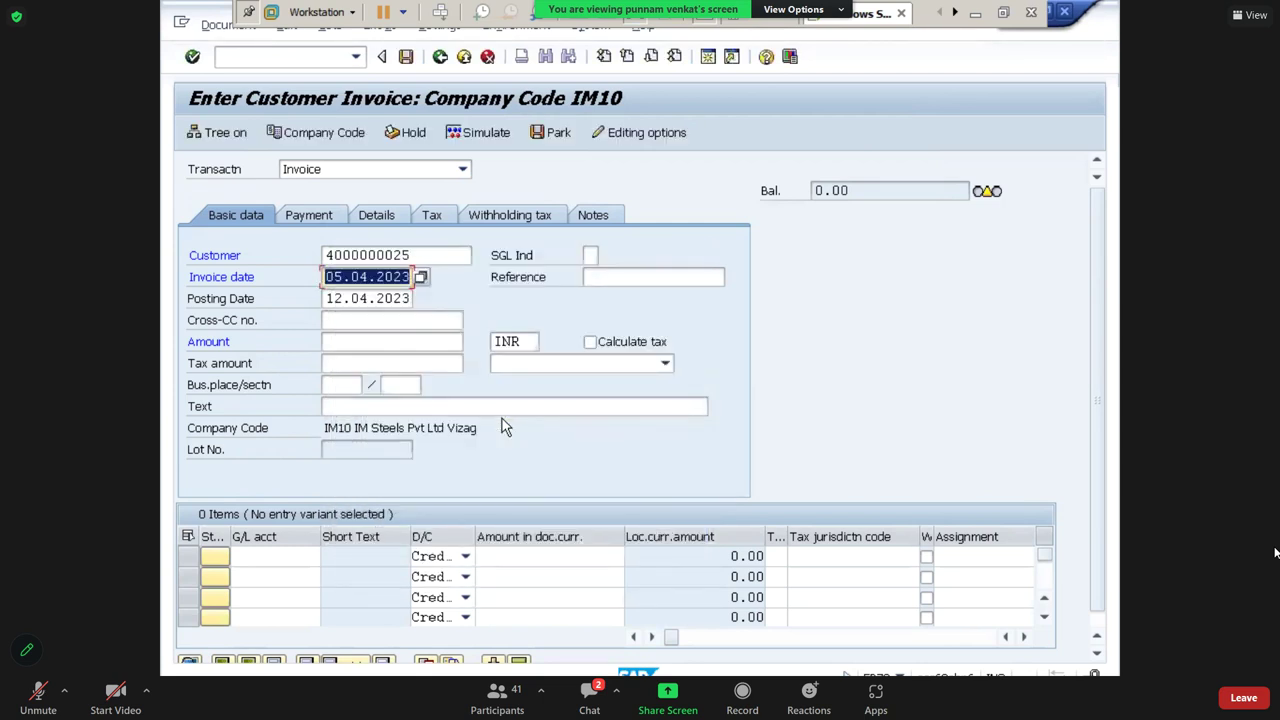
Enter posting date 05.04.2023, reference INV POST and text 'Being Customer Invoce posting'
key(Tab)
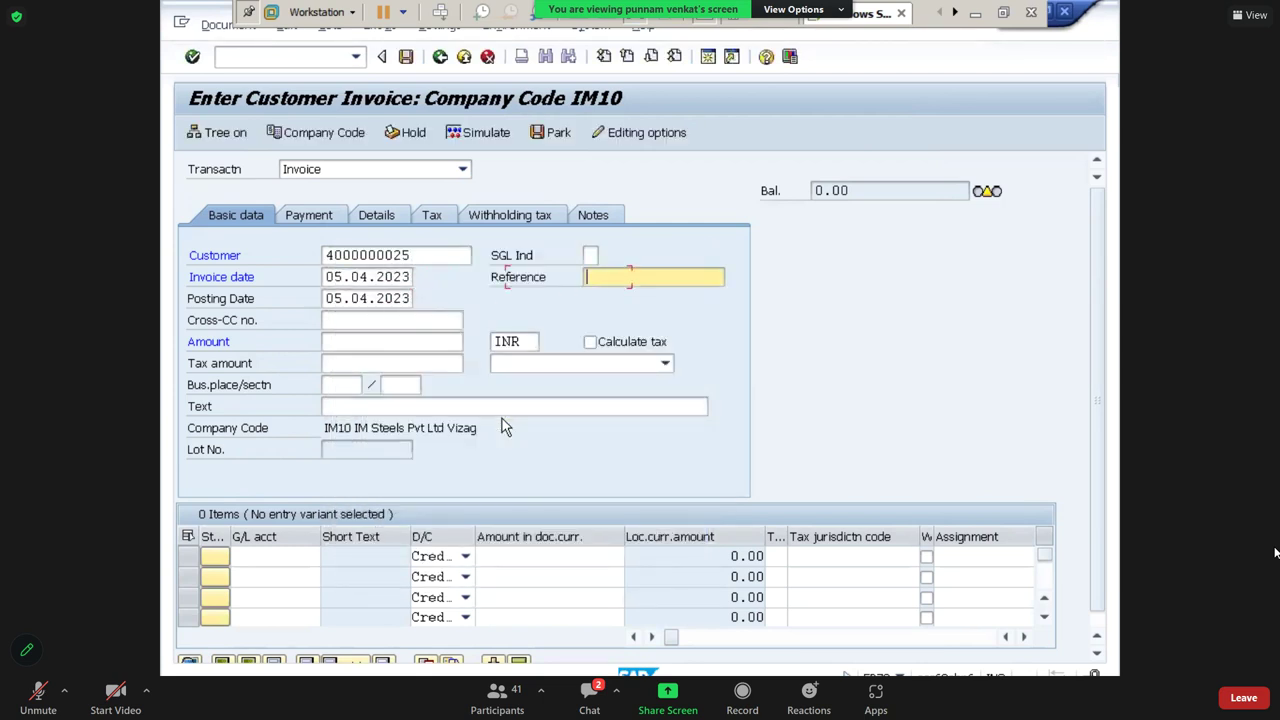
key(Tab)
key(shift+Tab)
key(Down)
key(Tab)
key(Tab)
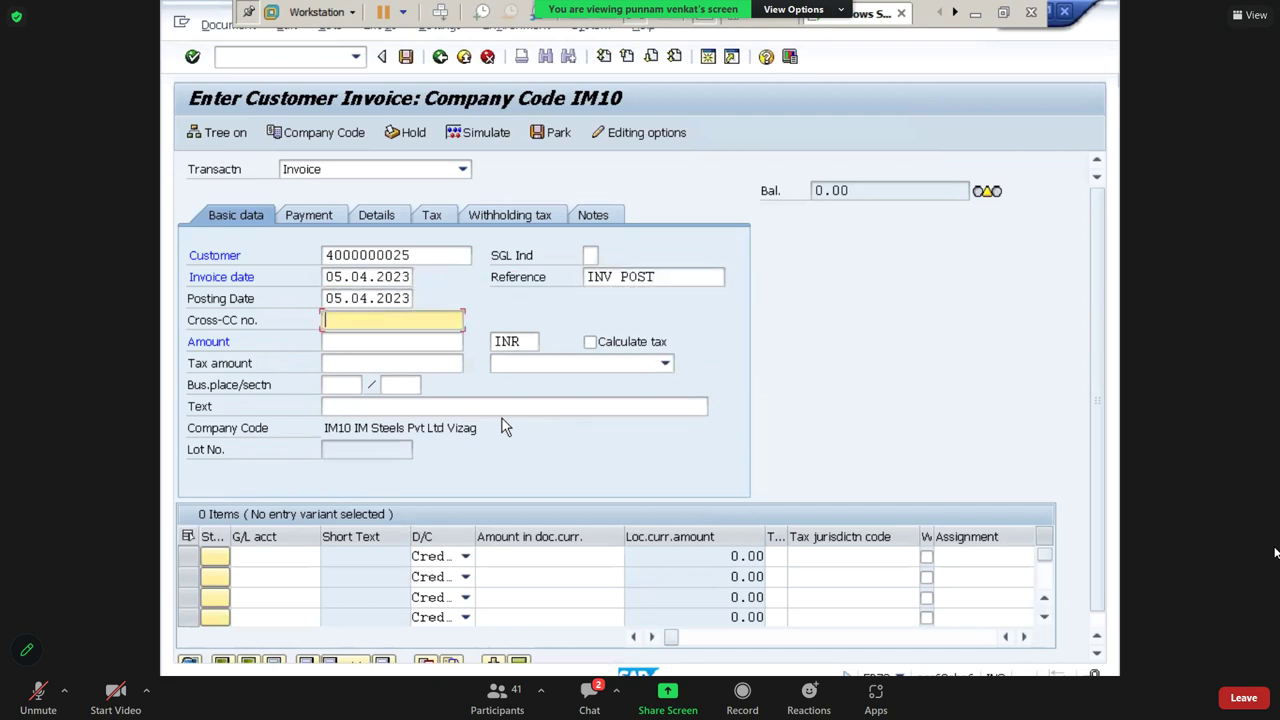
key(Tab)
key(Tab)
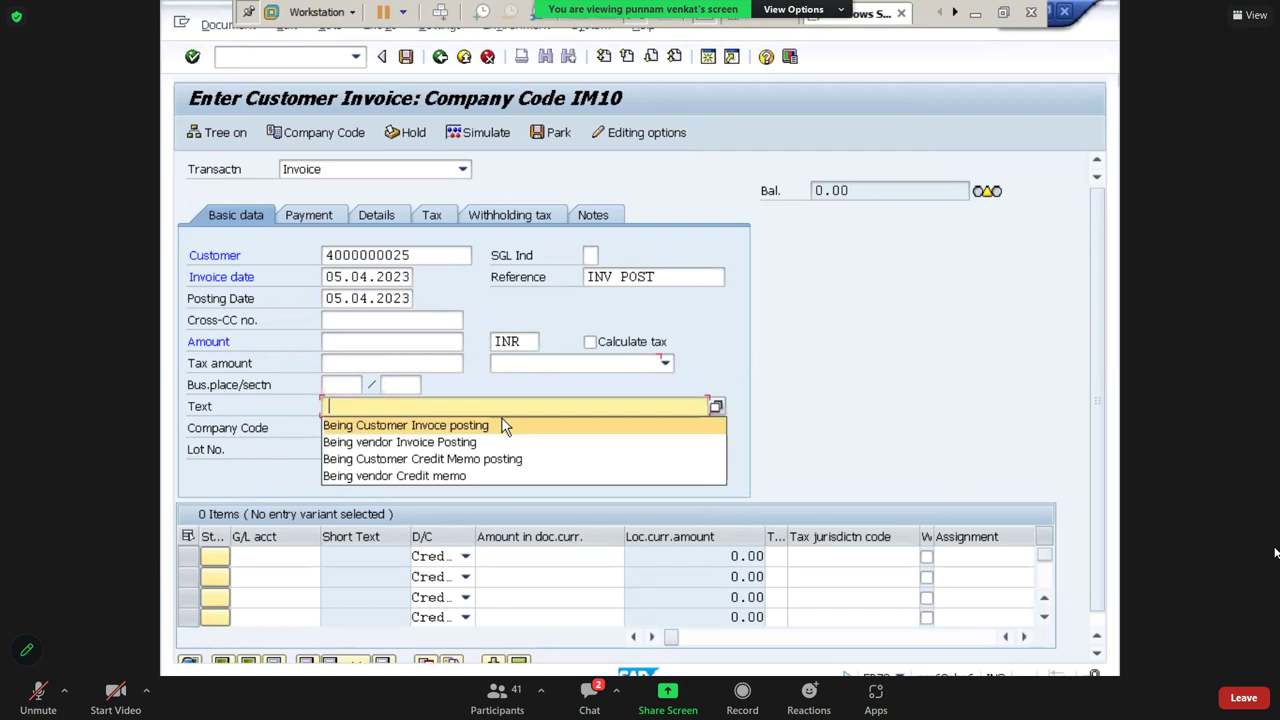
click(503, 425)
key(Tab)
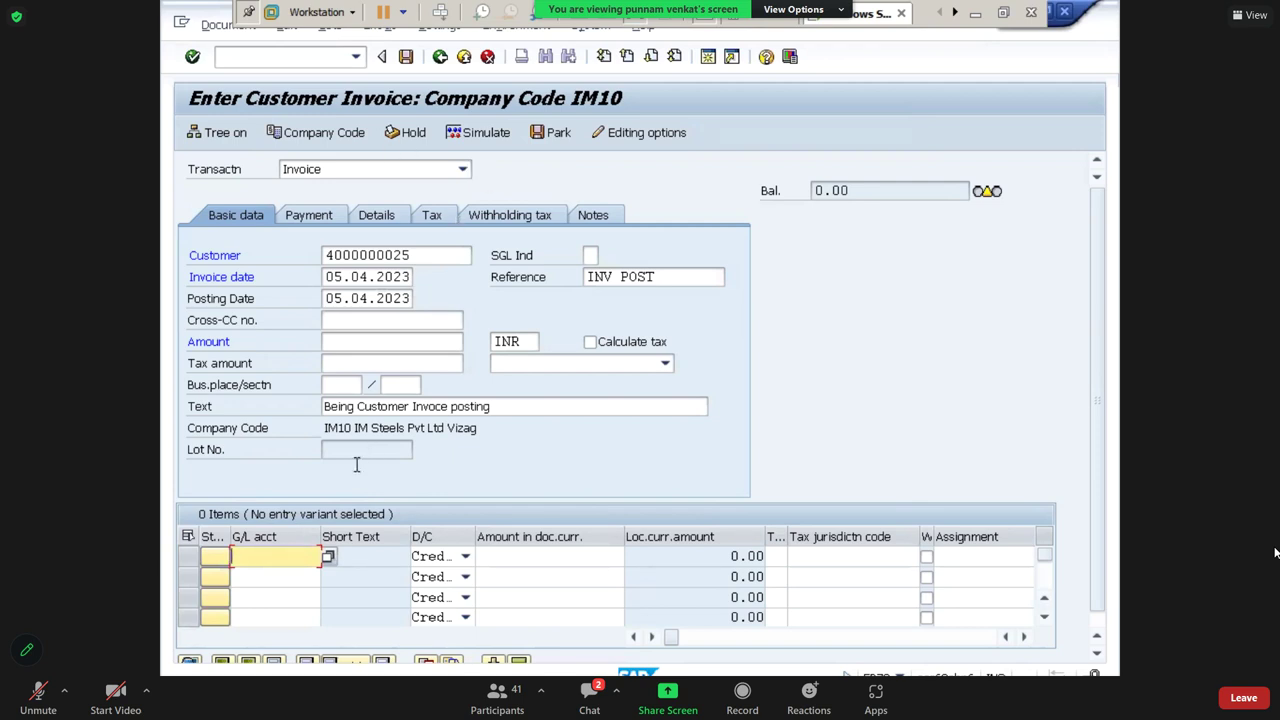
Search G/L accounts matching 32* and put Commission Received A/c 320000 on line one
click(328, 556)
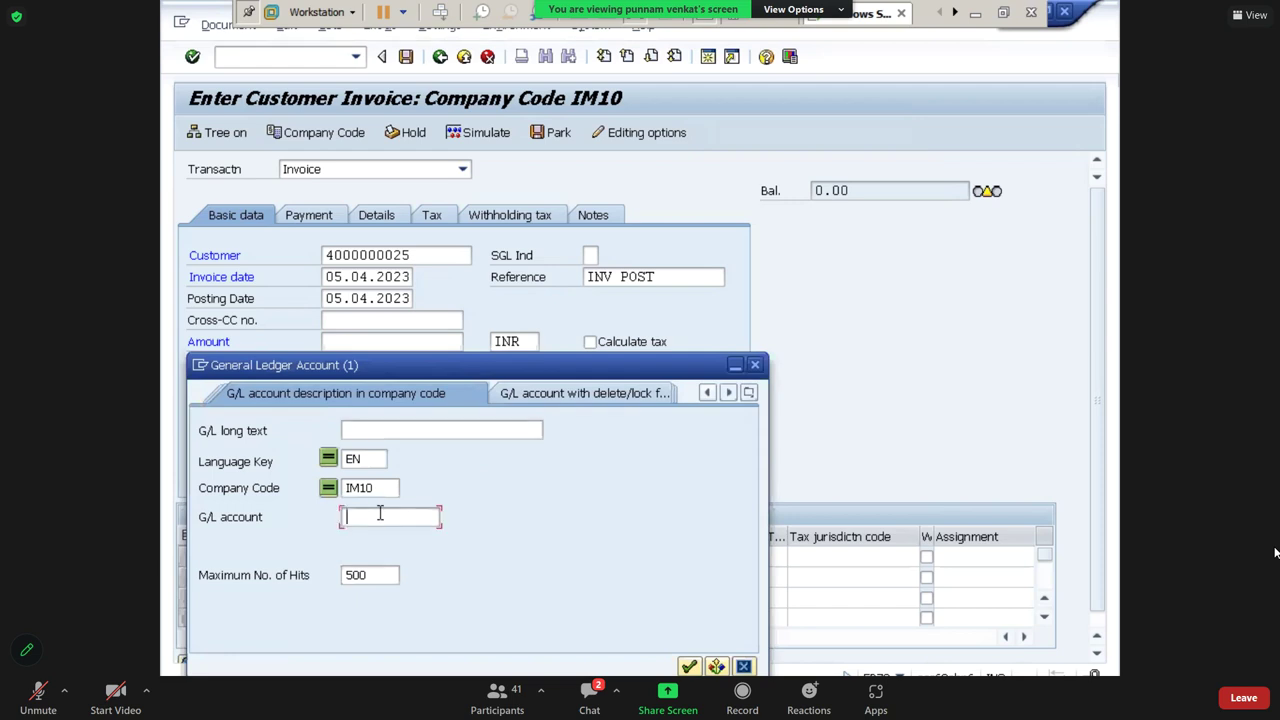
text(32*)
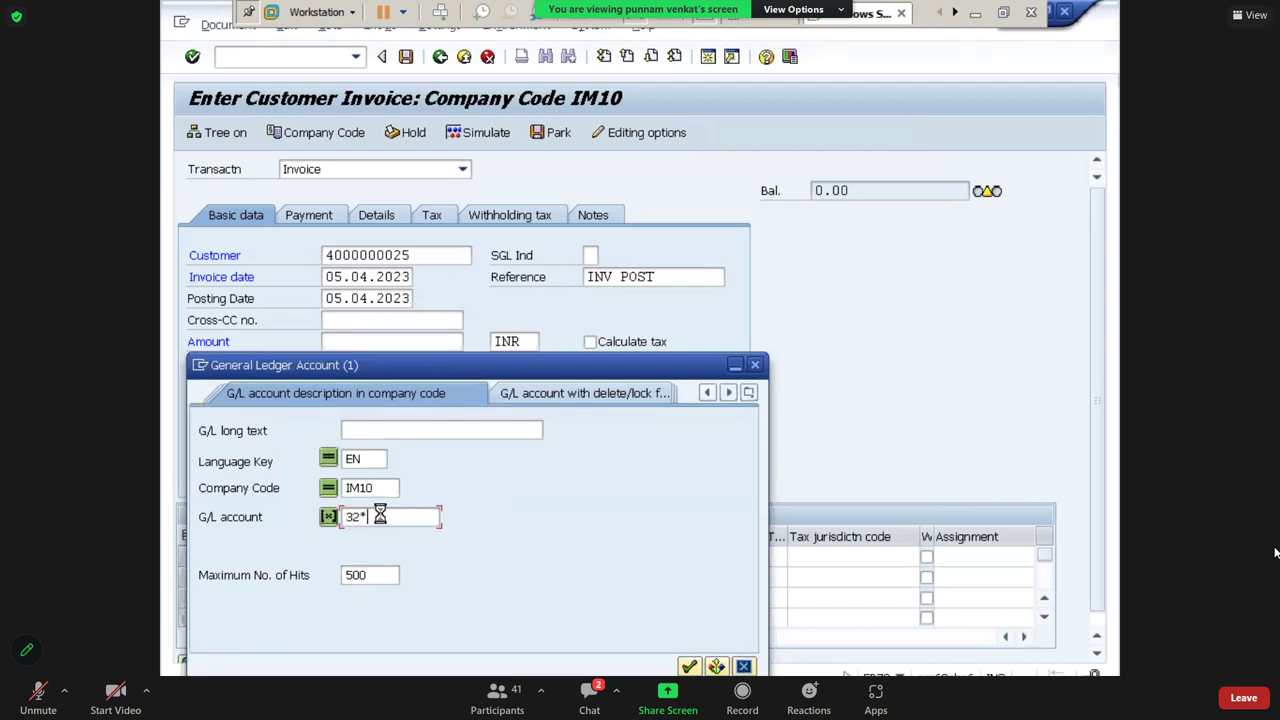
key(Return)
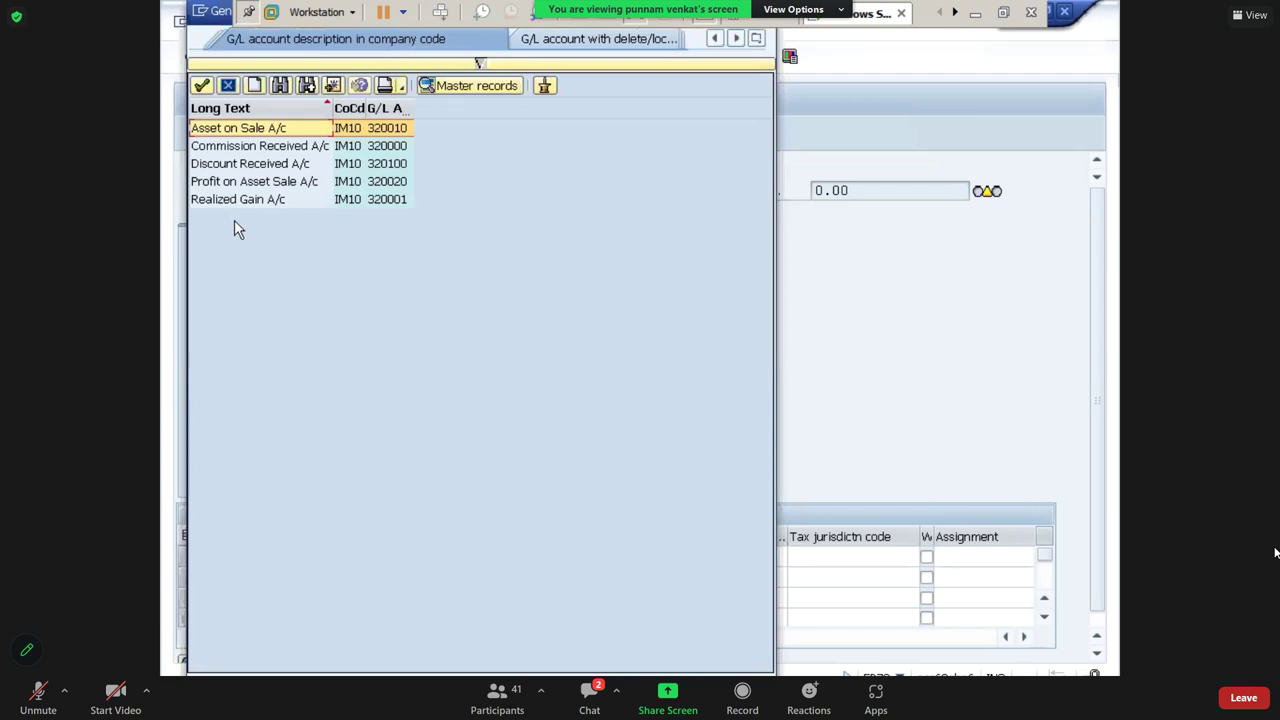
double_click(280, 147)
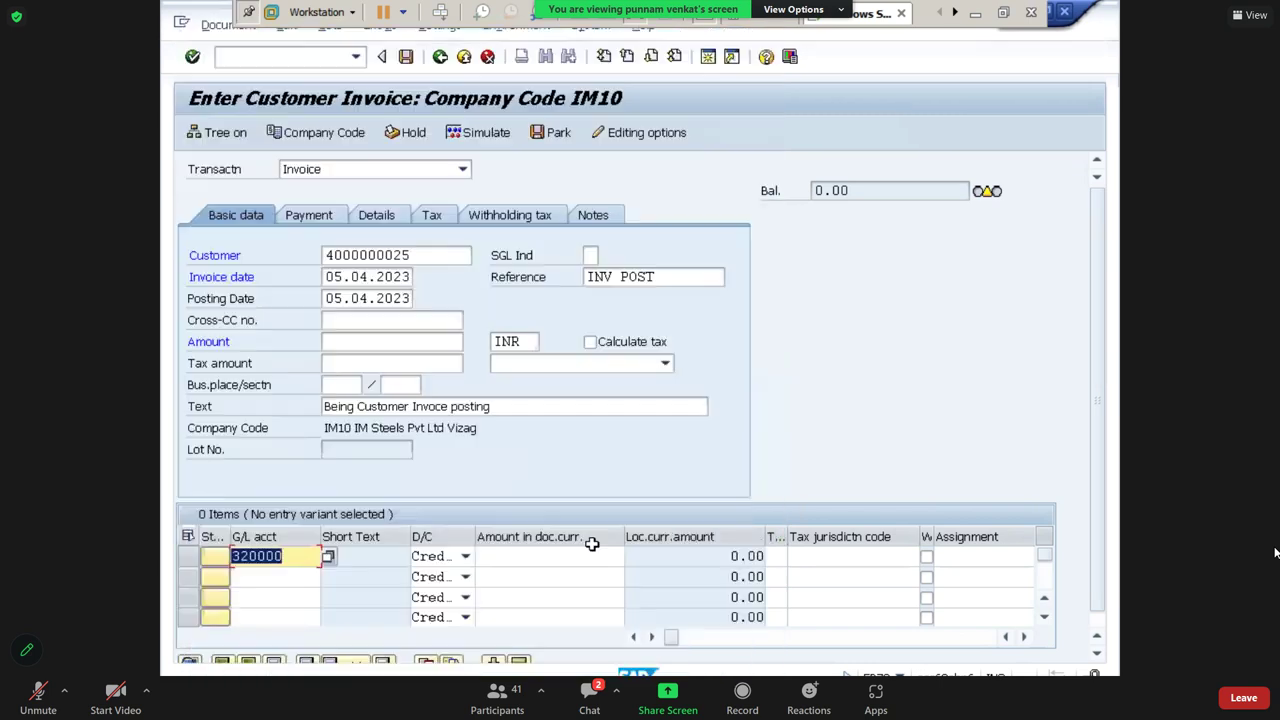
click(592, 547)
Give the line item amount 100000, business area IMHB and profit center IM100
text(10000)
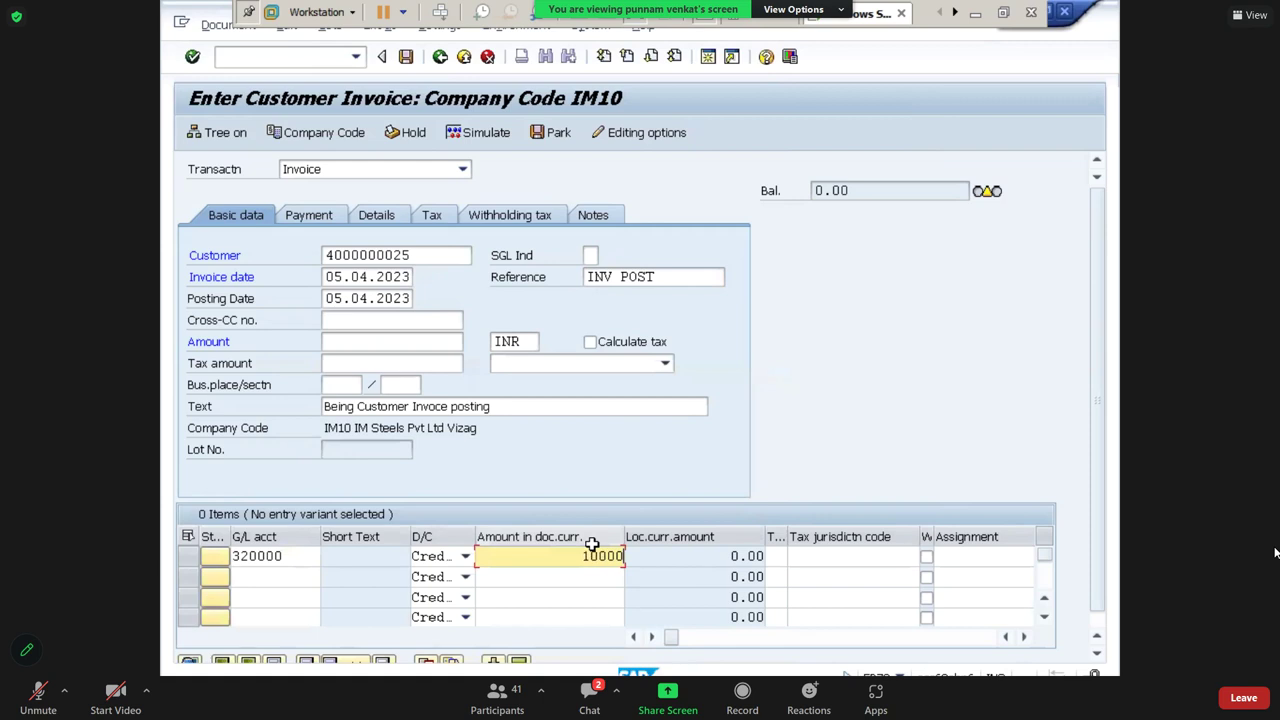
text(0)
key(Tab)
key(Tab)
key(Tab)
key(Tab)
key(Tab)
key(Tab)
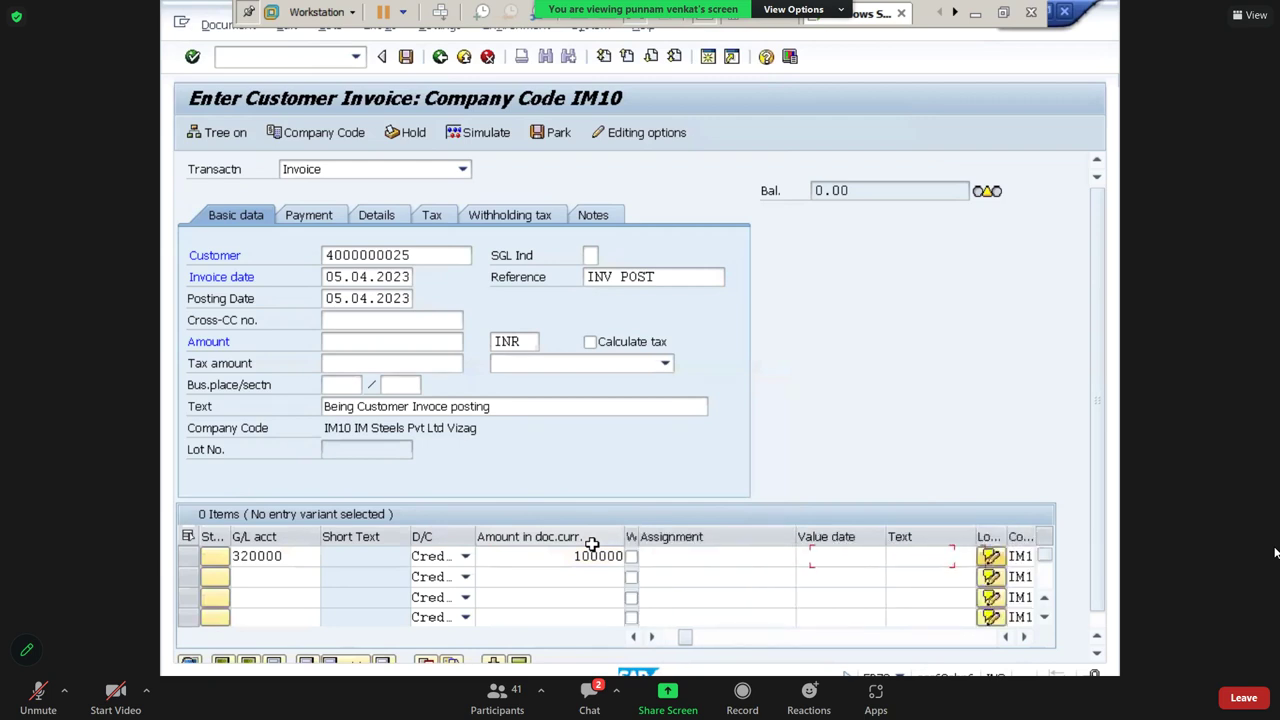
key(Down)
key(Down)
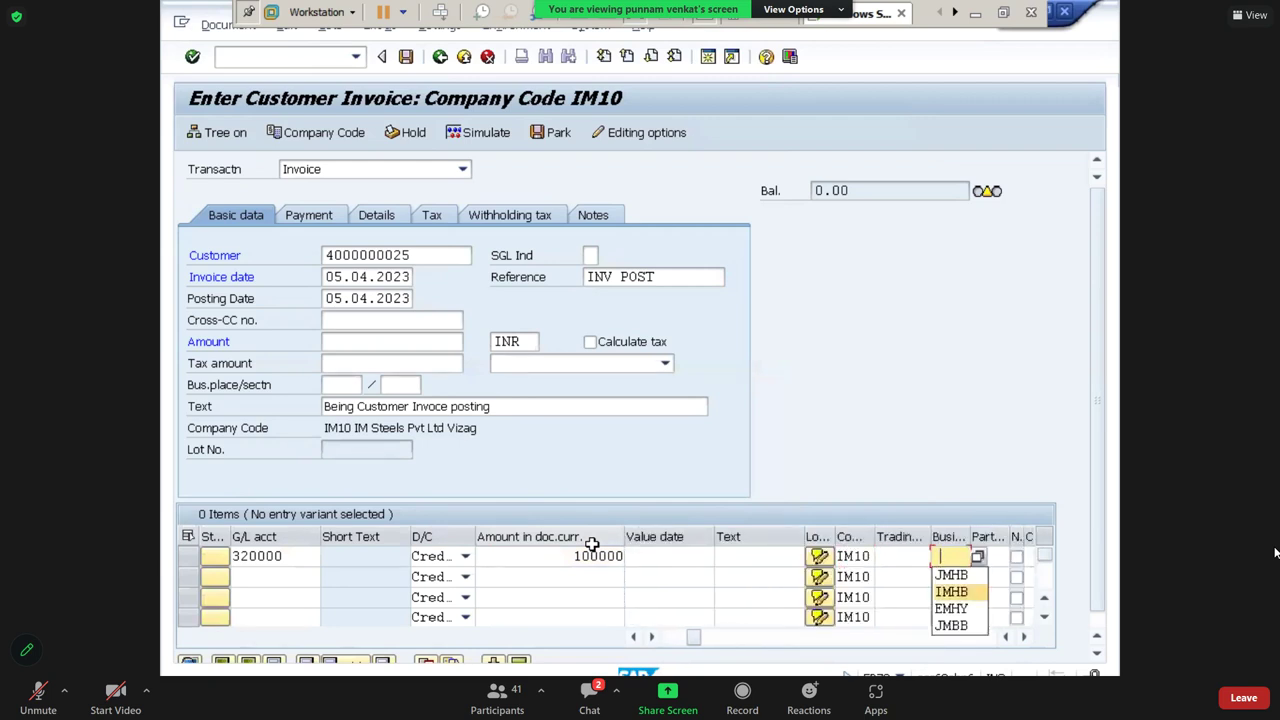
key(Return)
key(Tab)
key(Tab)
key(Tab)
key(Tab)
key(Tab)
key(Tab)
key(Tab)
key(Tab)
key(Tab)
key(Tab)
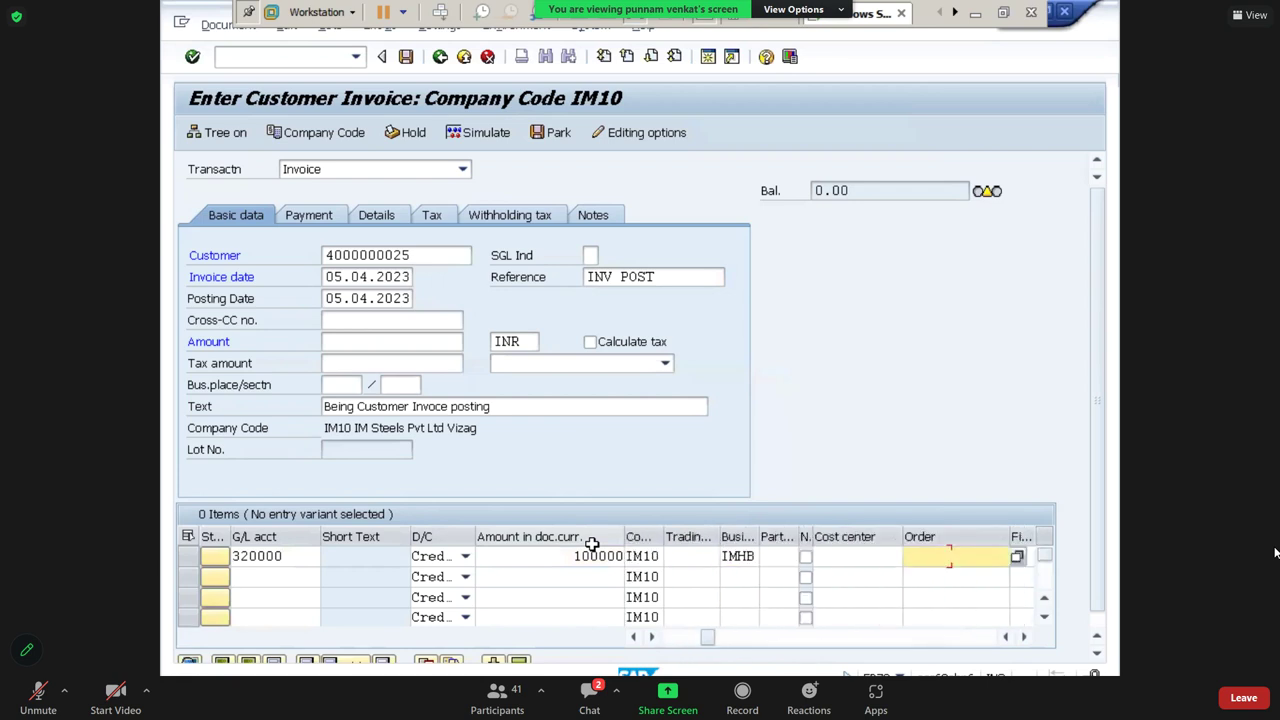
key(Tab)
key(Tab)
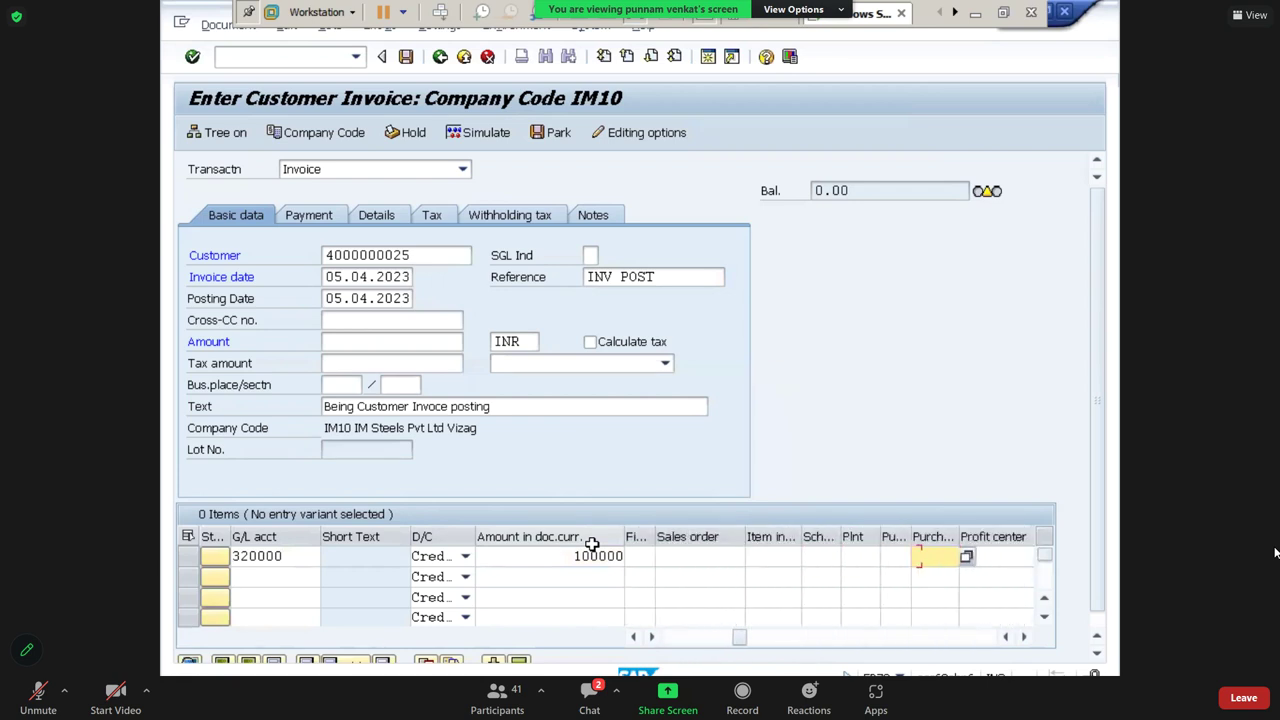
key(Down)
key(Down)
key(Return)
key(Tab)
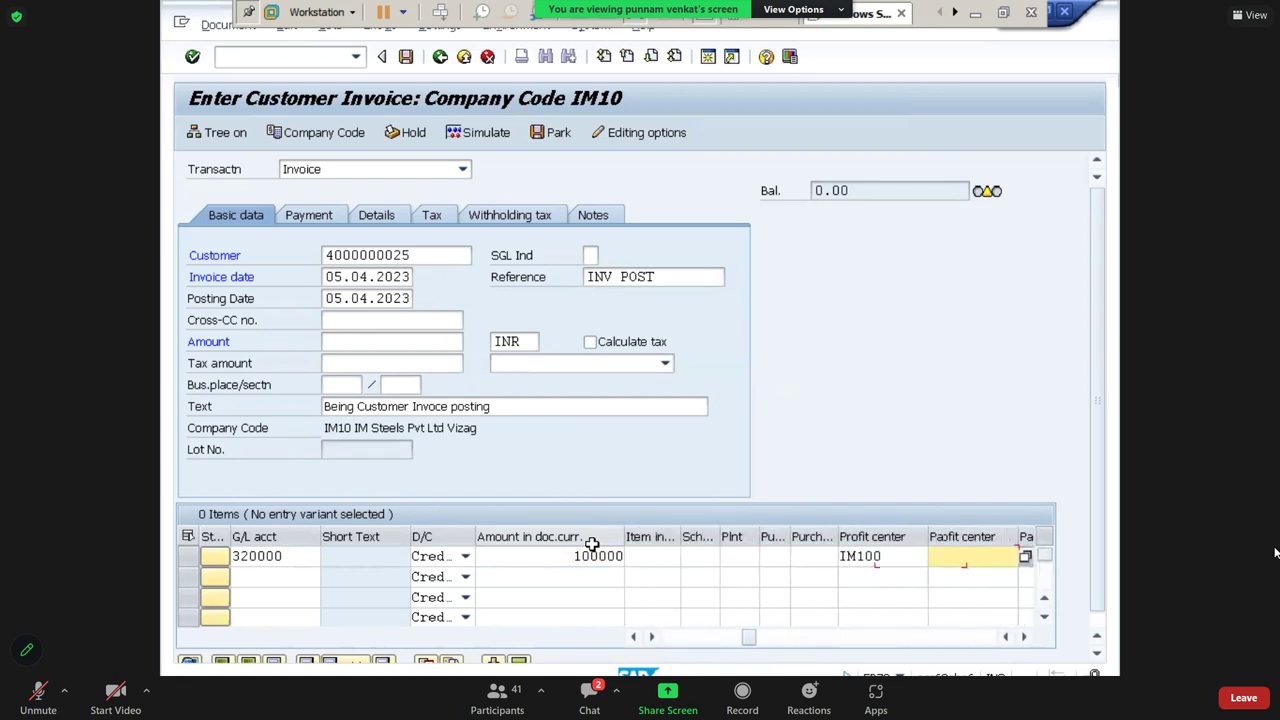
key(Tab)
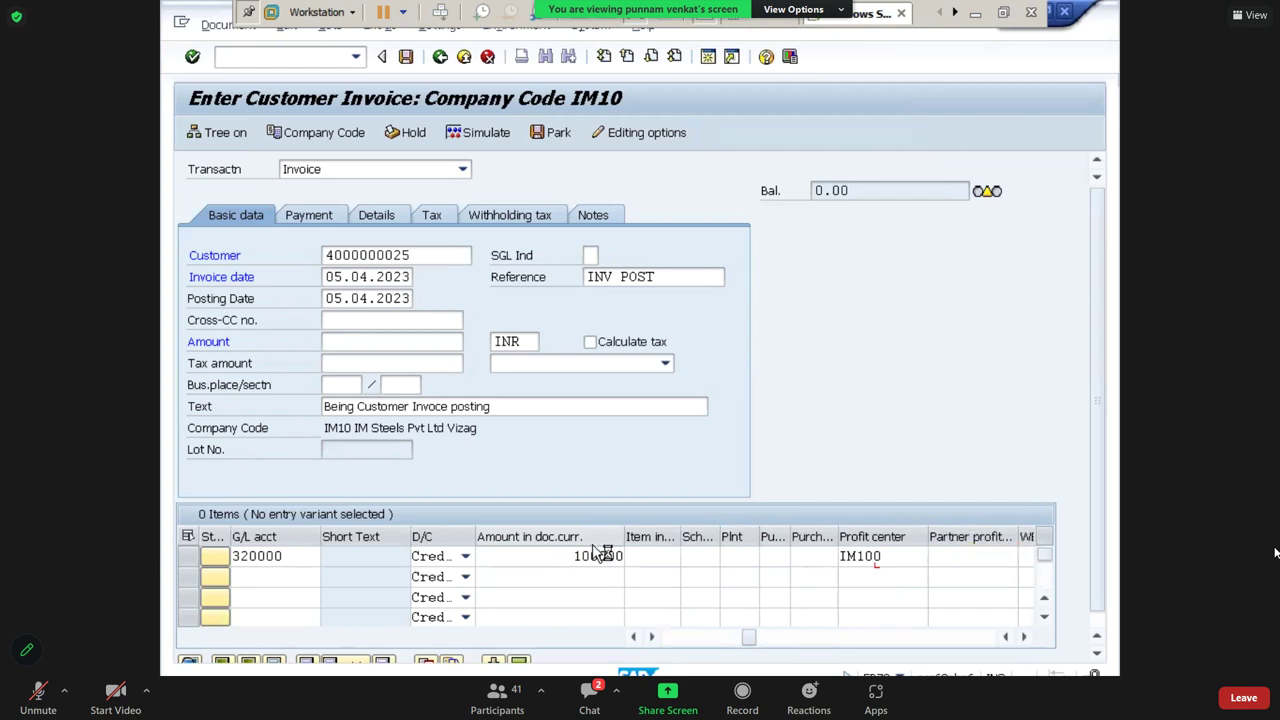
key(Return)
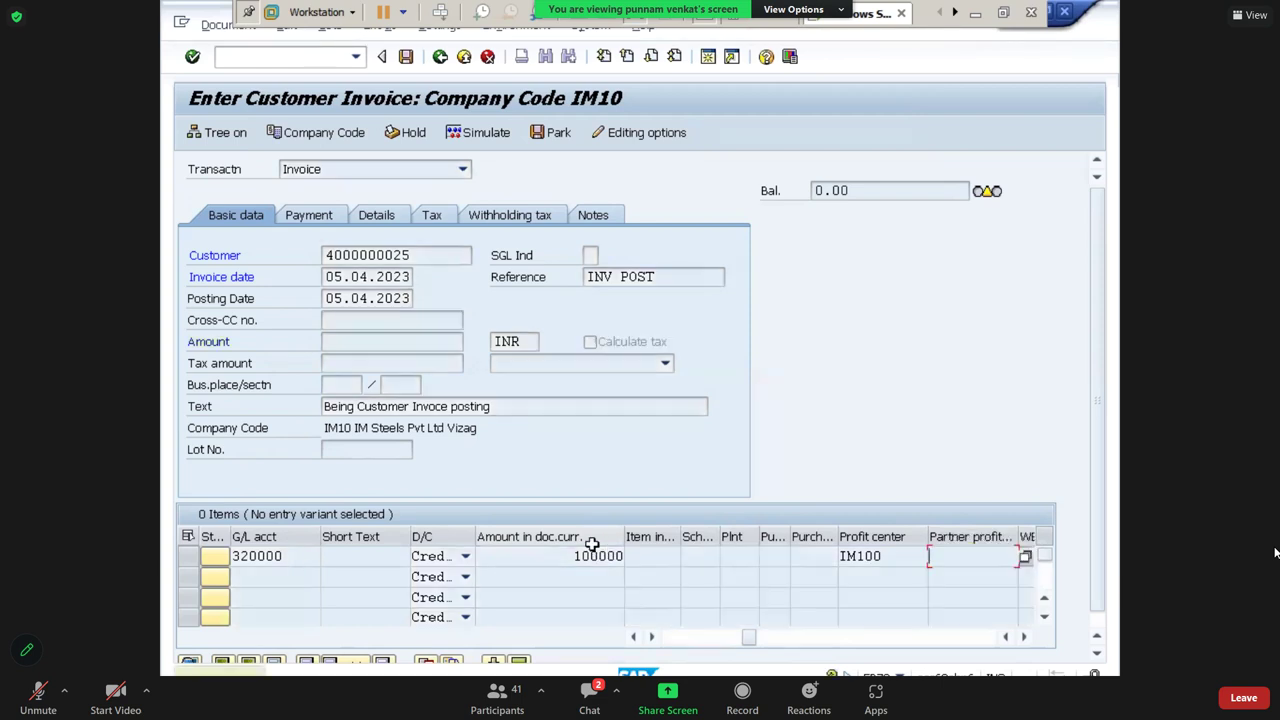
Copy the 100,000.00 figure into the header Amount so the balance becomes 0.00
click(603, 553)
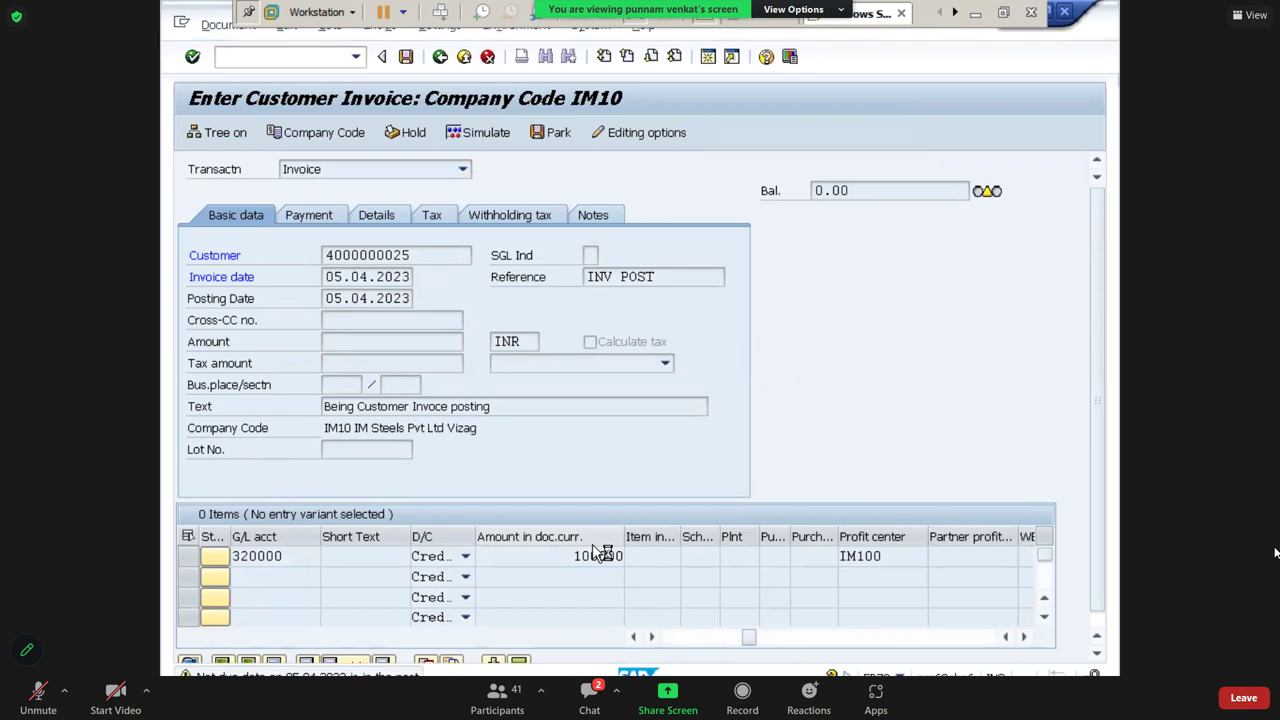
key(Return)
drag(903, 191, 812, 191)
key(ctrl+c)
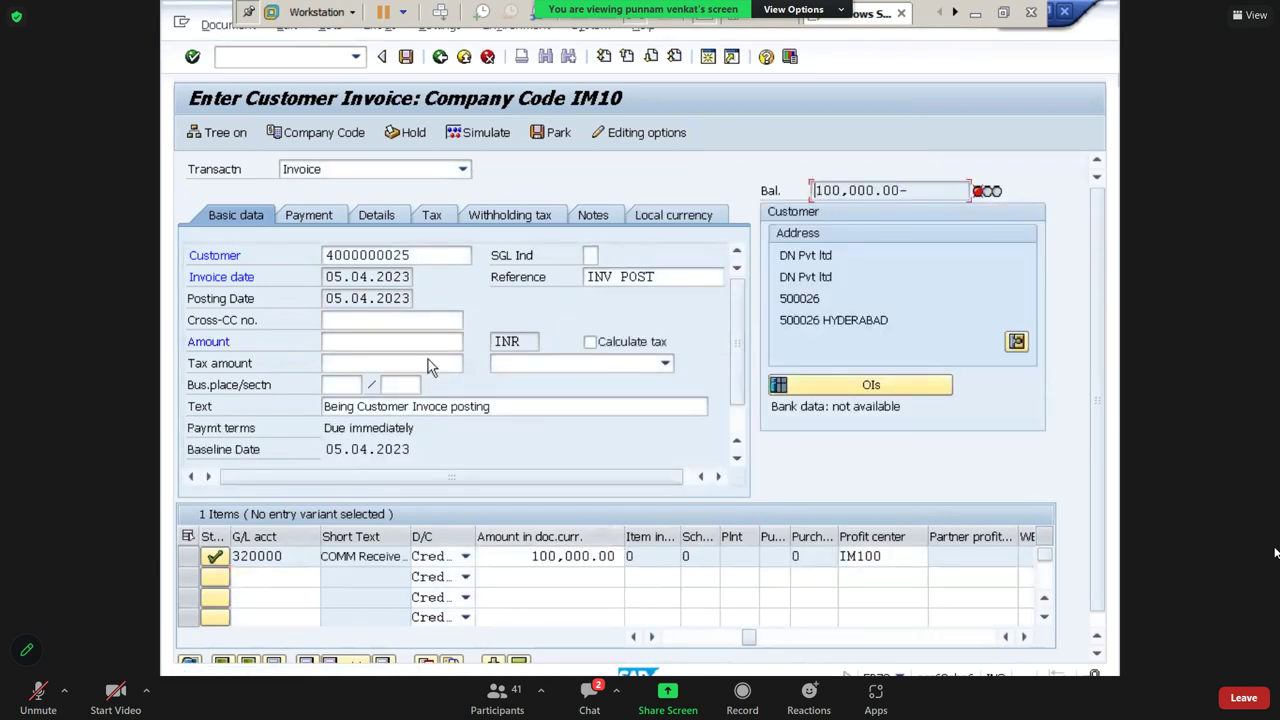
click(380, 345)
key(ctrl+v)
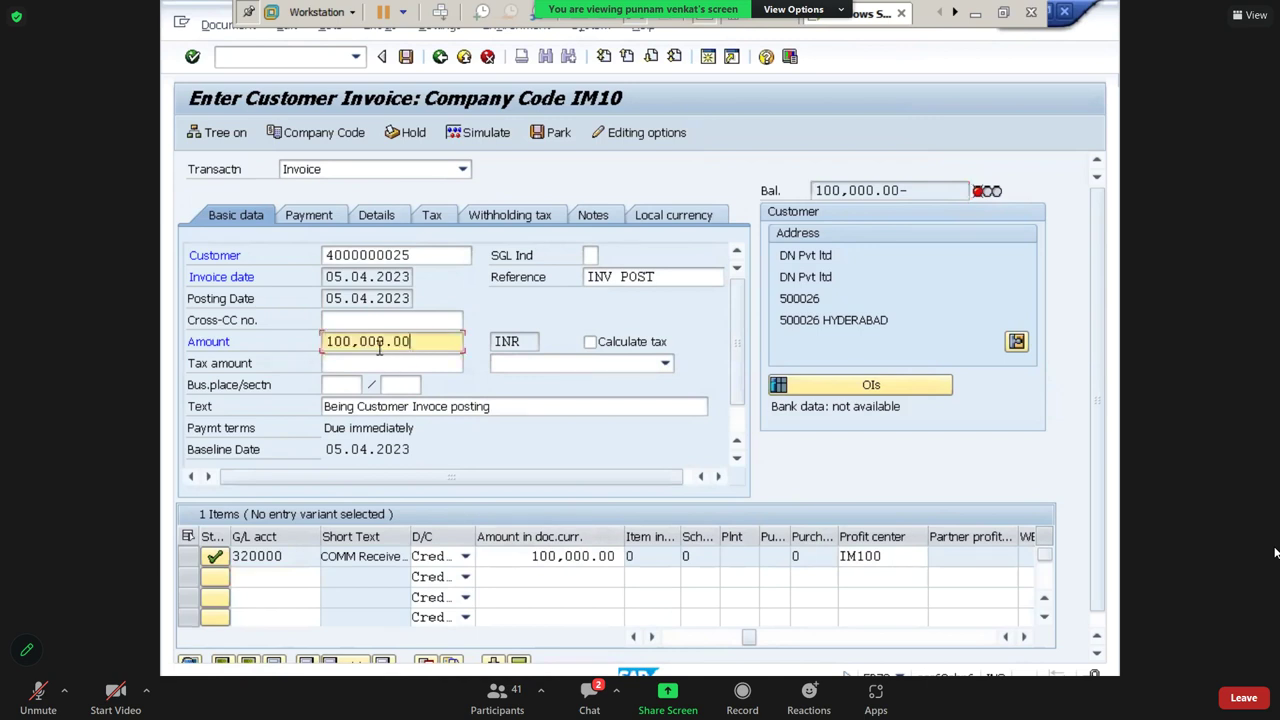
key(Return)
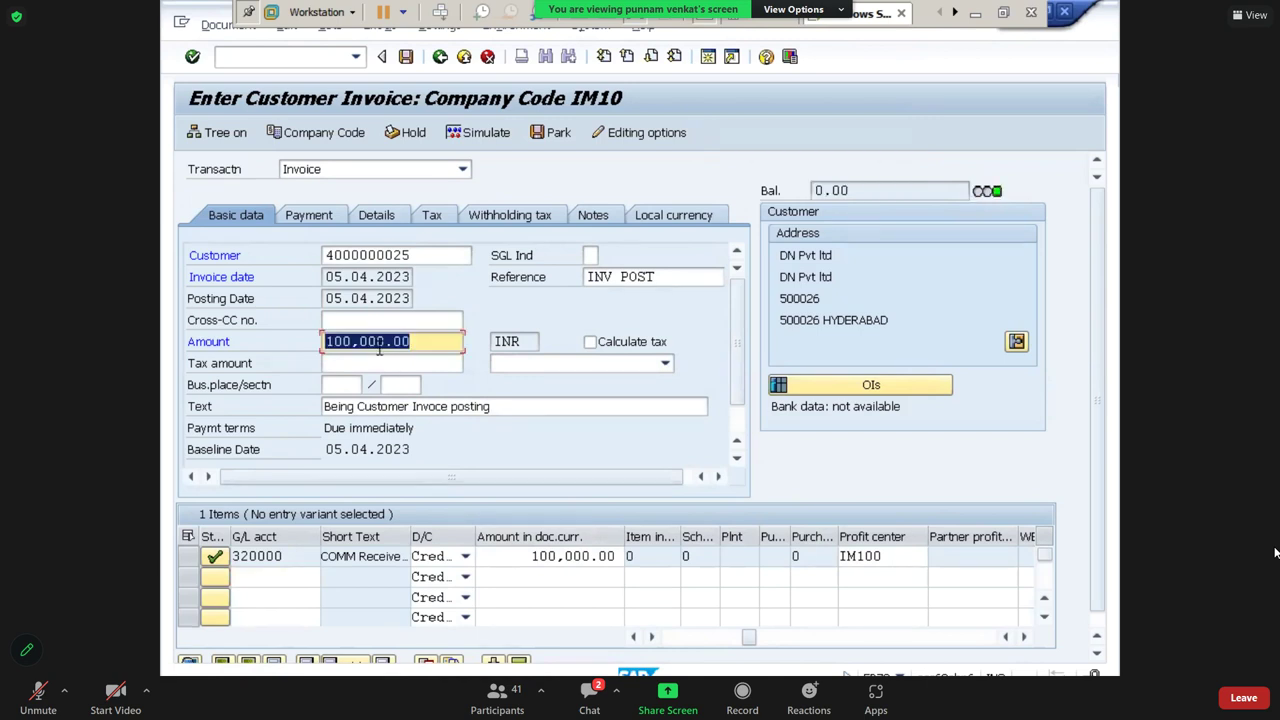
Simulate the document overview, then save to post the 100,000.00 invoice
click(480, 137)
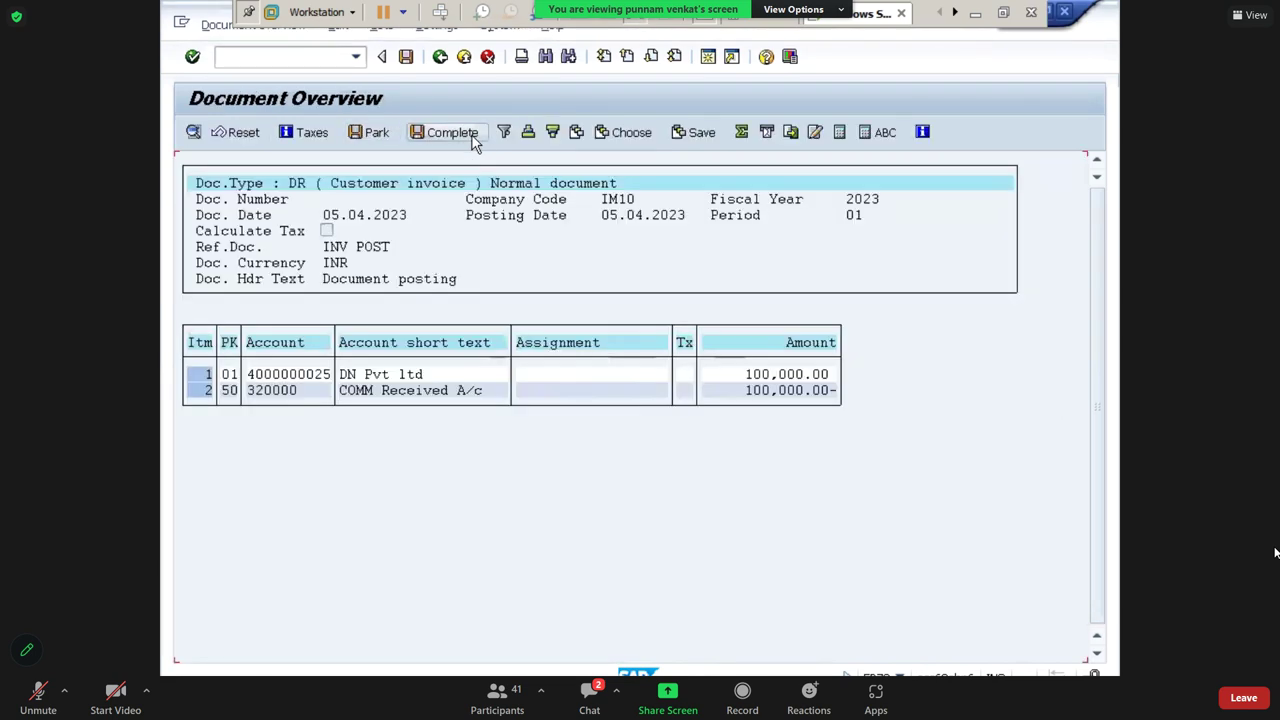
click(406, 57)
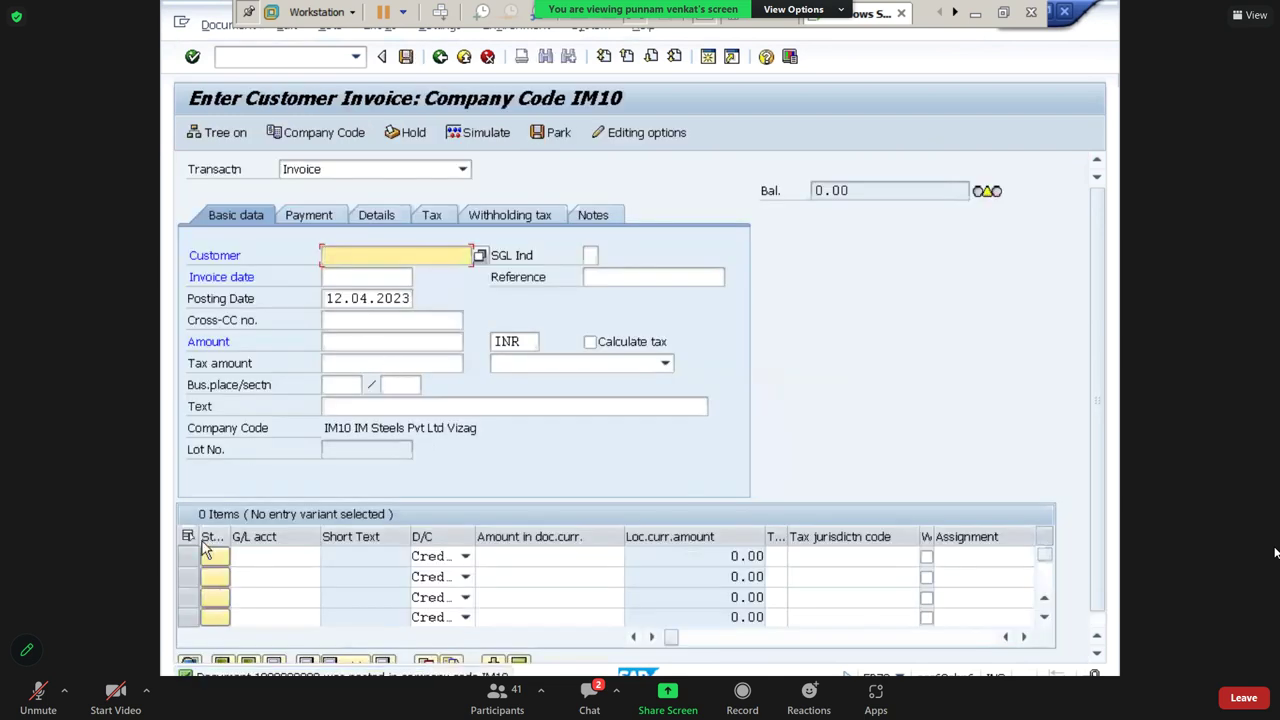
click(222, 27)
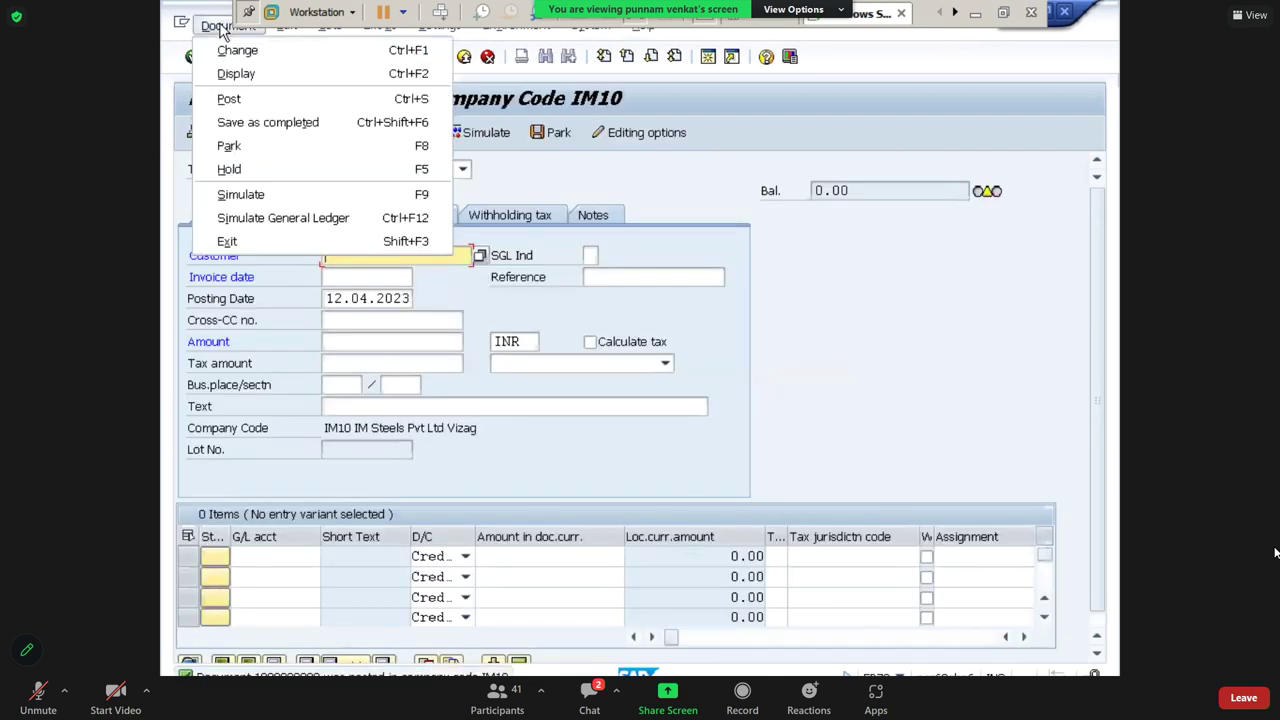
click(226, 75)
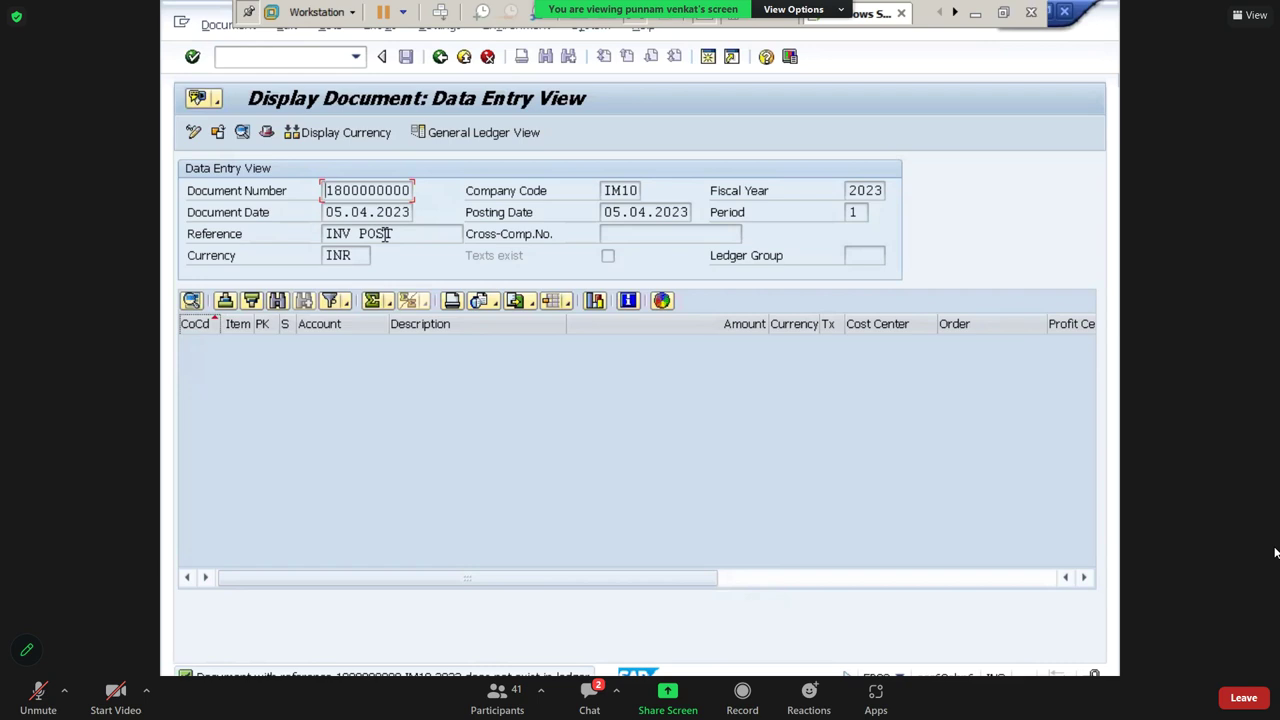
click(440, 56)
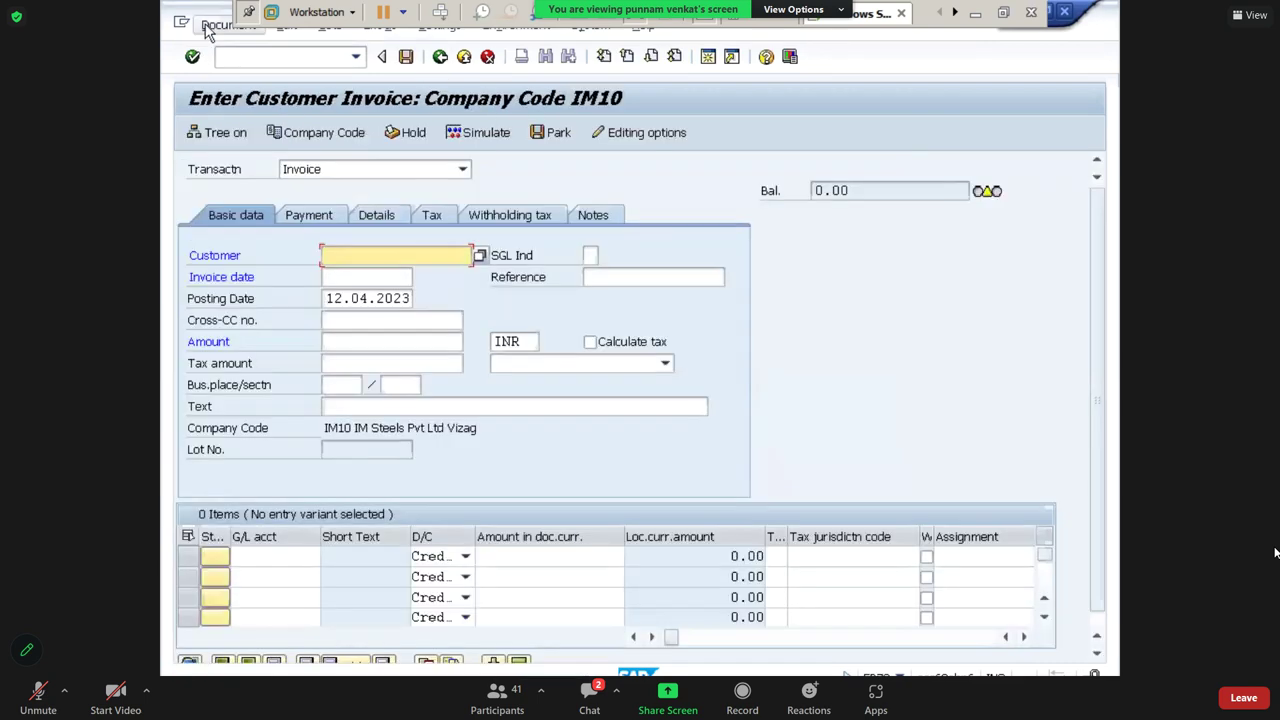
click(222, 25)
click(232, 78)
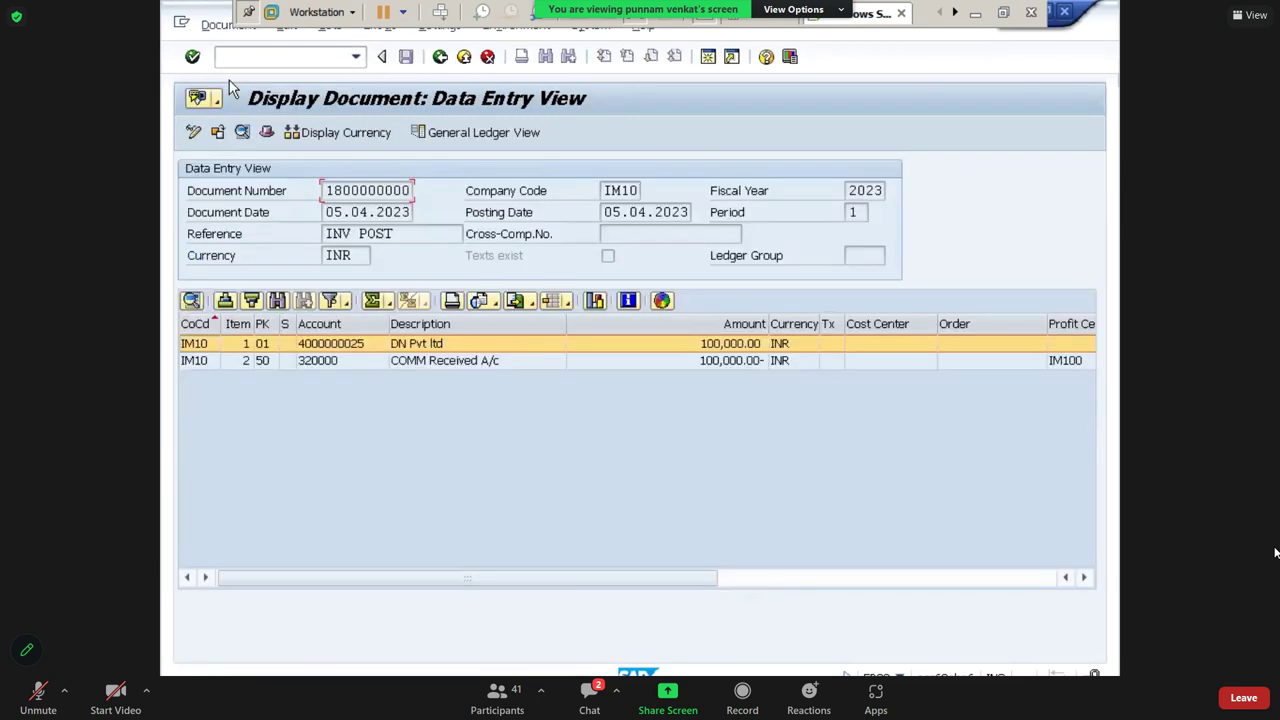
click(409, 366)
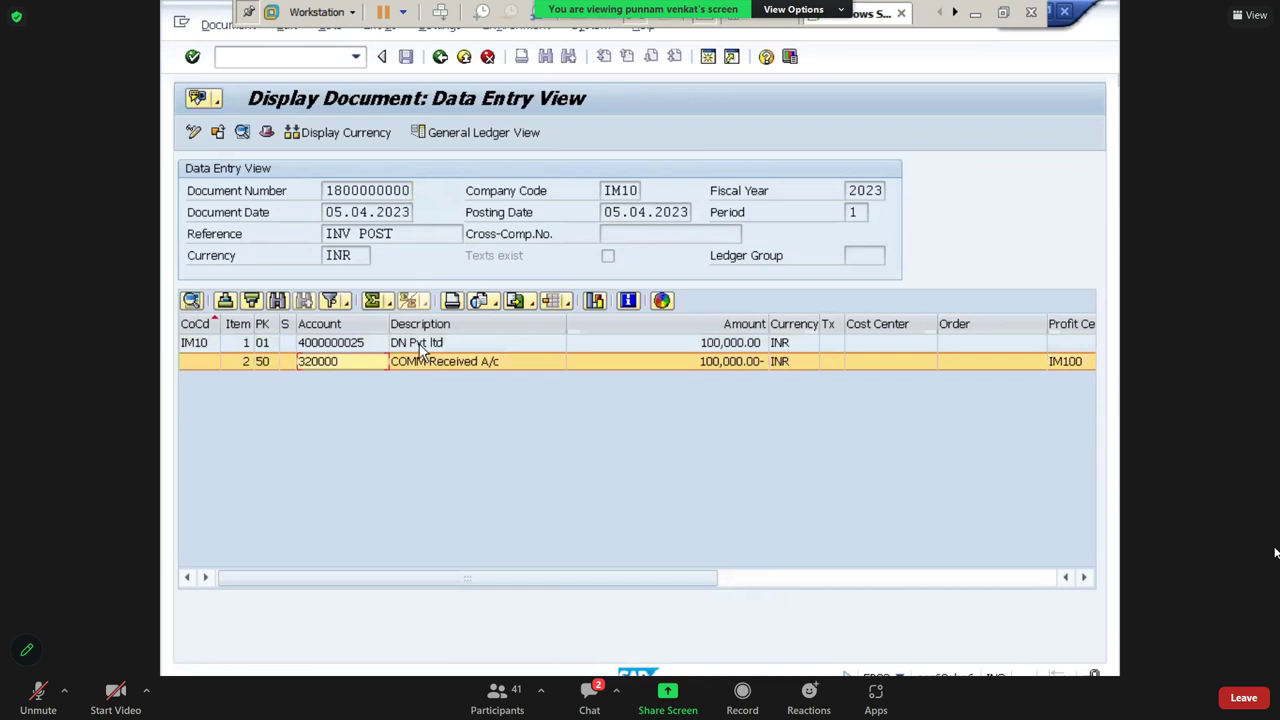
click(418, 345)
click(424, 364)
click(421, 346)
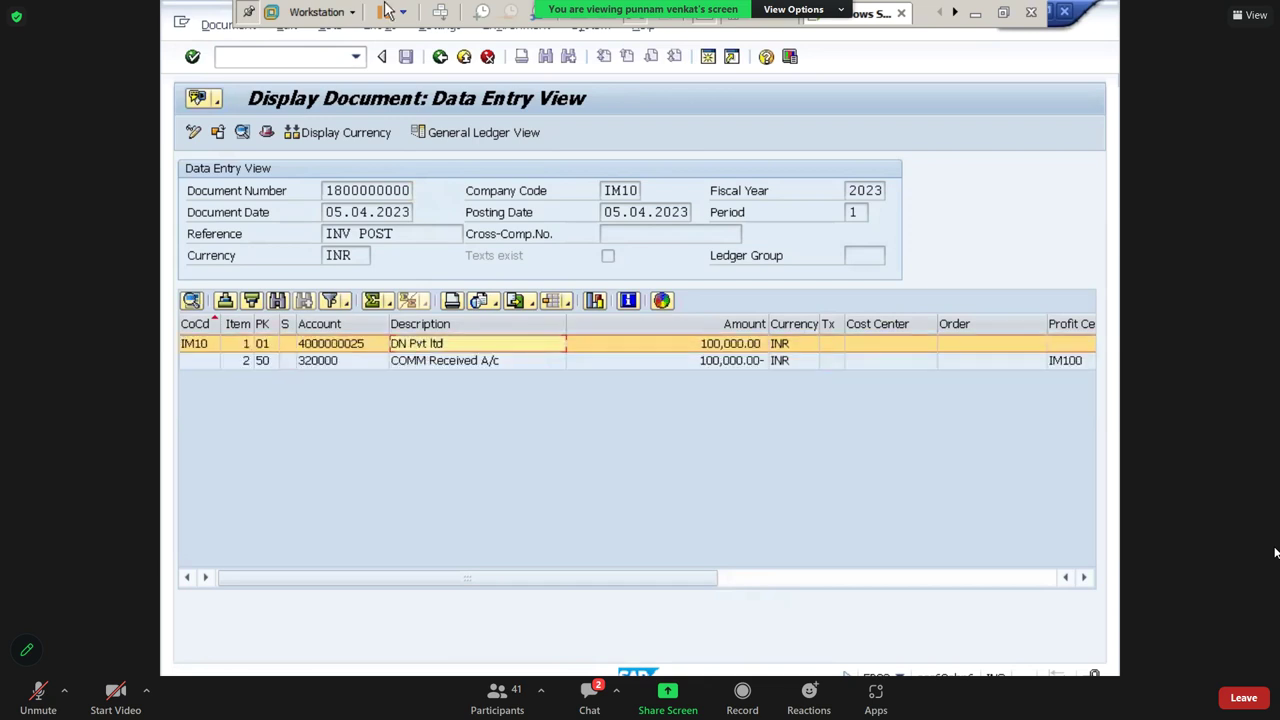
Enter /n to return to the SAP Easy Access menu
click(268, 58)
text(/n)
key(Return)
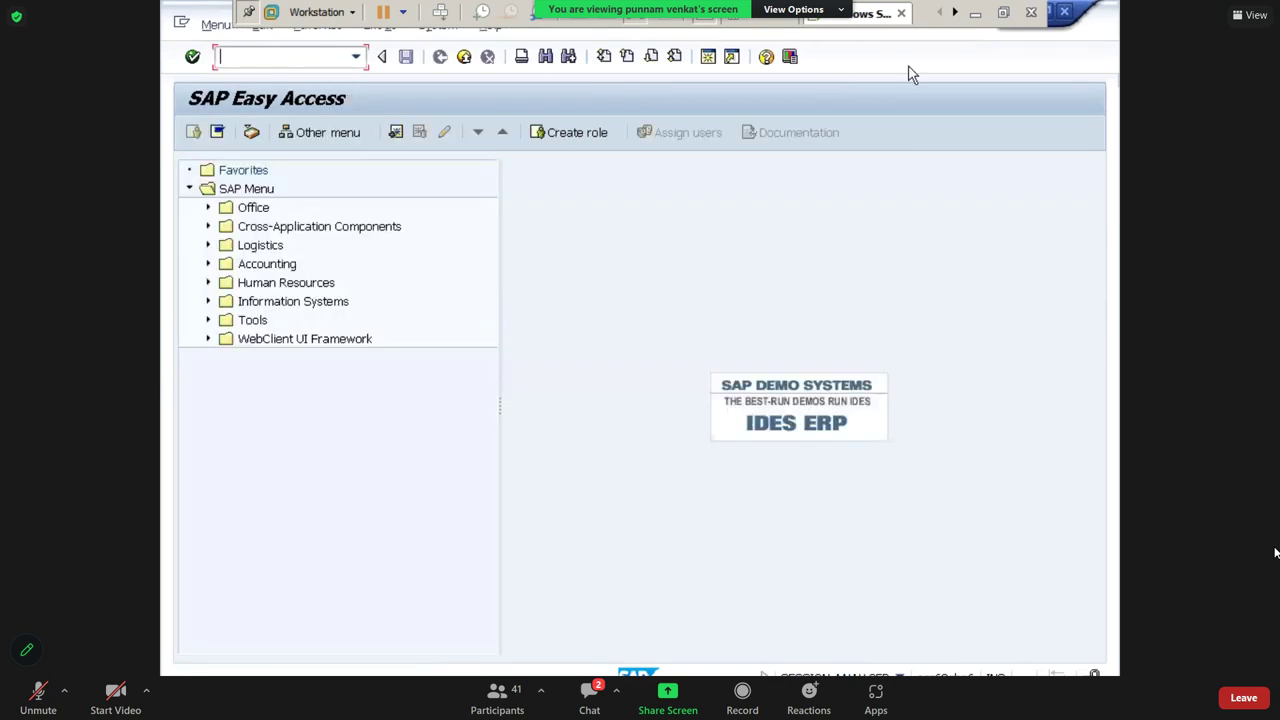
Enter F150 in Excel cell O14 beside the Dunning Run step, then return to SAP
click(968, 16)
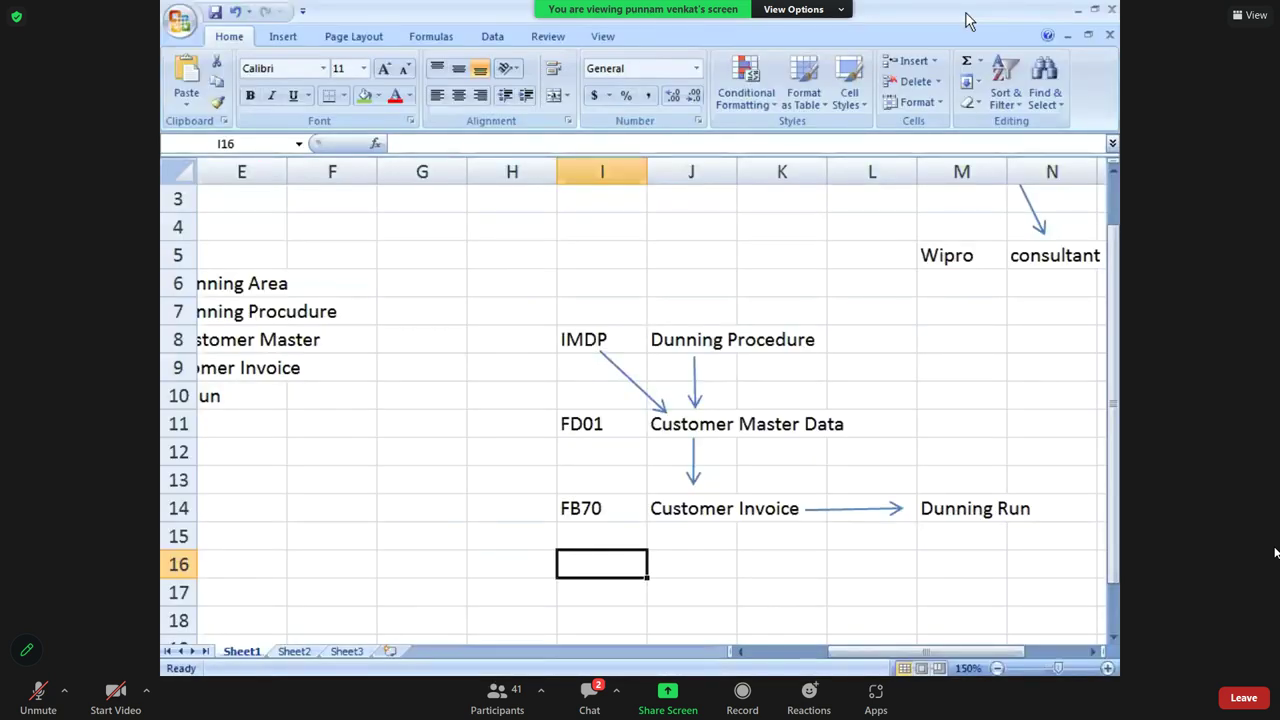
click(762, 508)
click(676, 512)
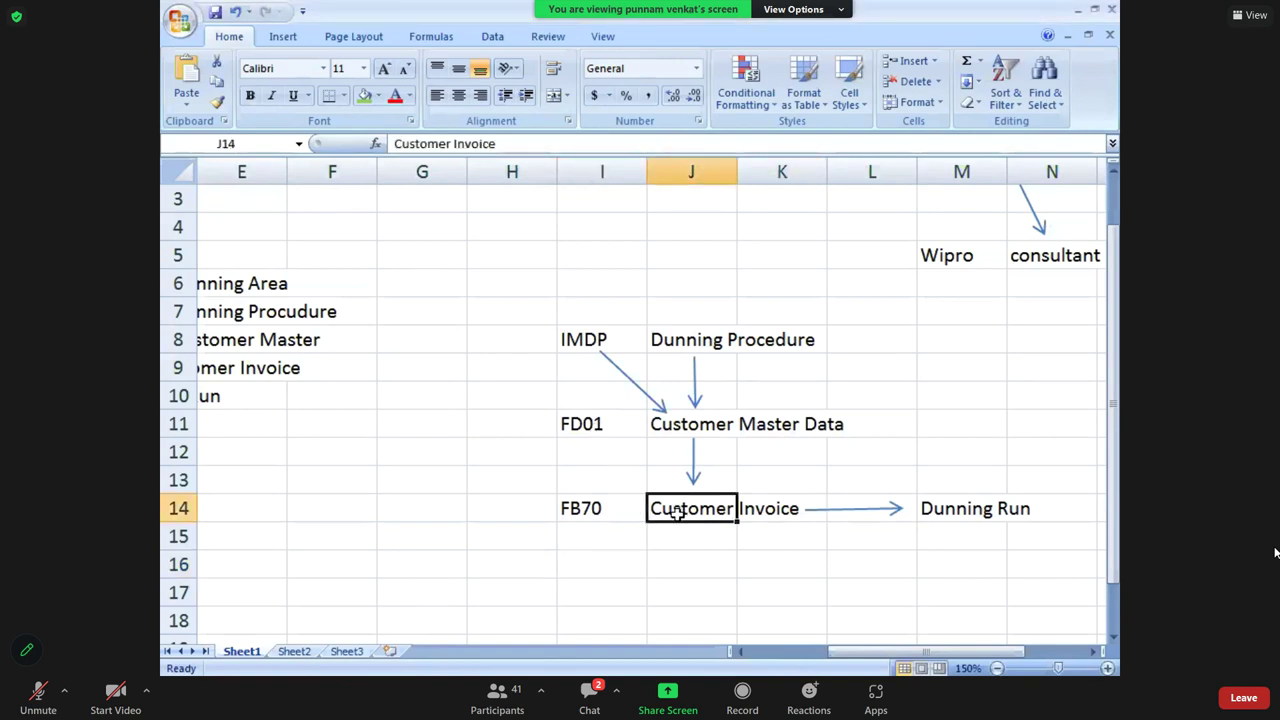
key(Right)
key(Right)
key(Right)
key(Right)
key(Right)
key(Right)
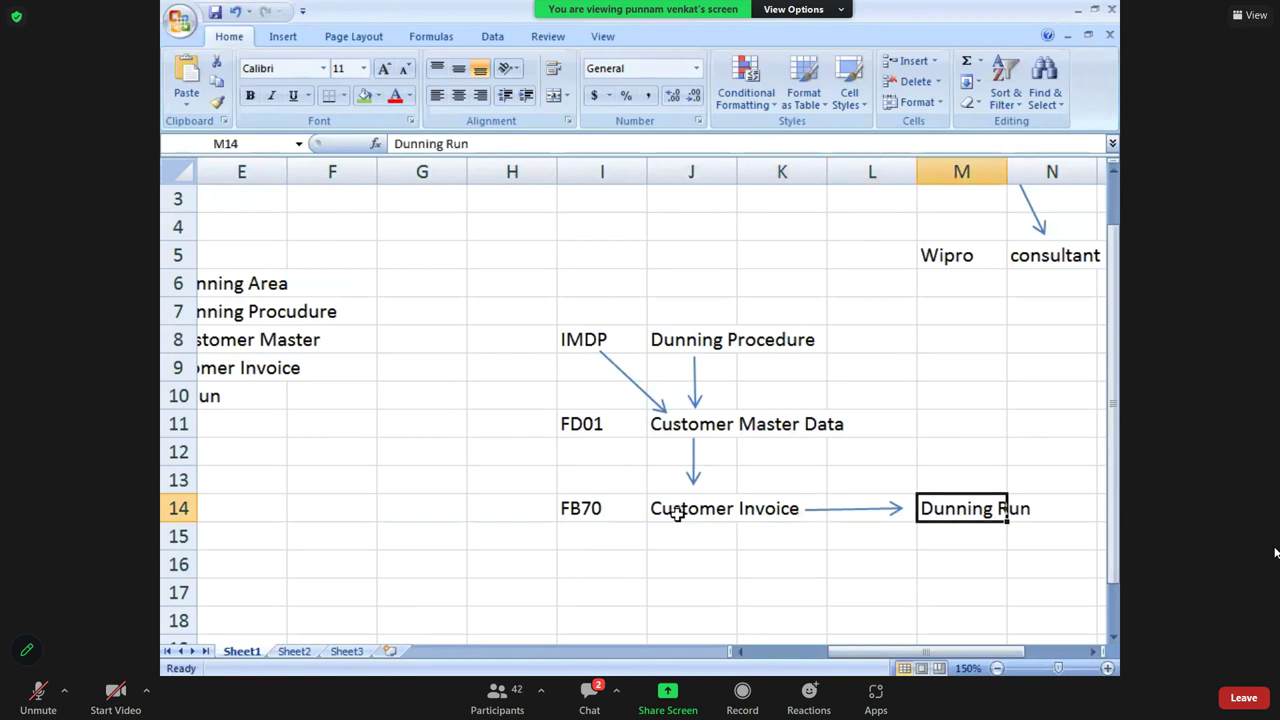
click(778, 508)
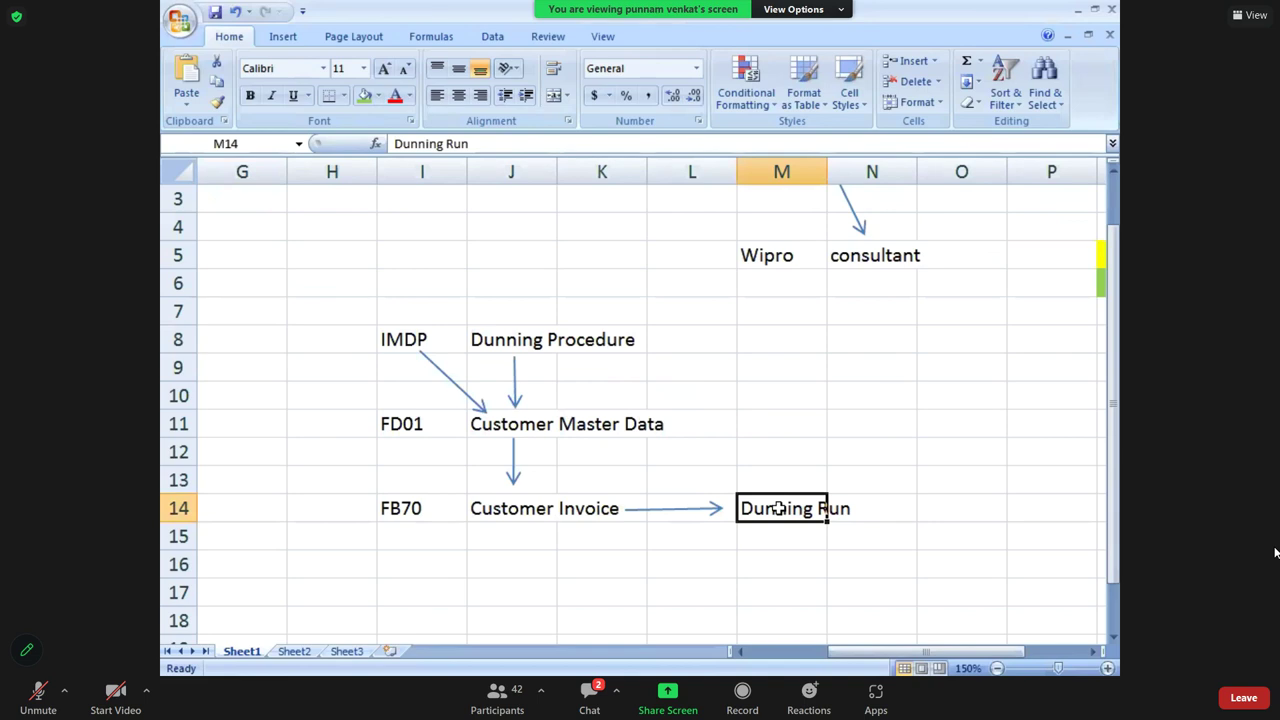
key(Right)
key(Right)
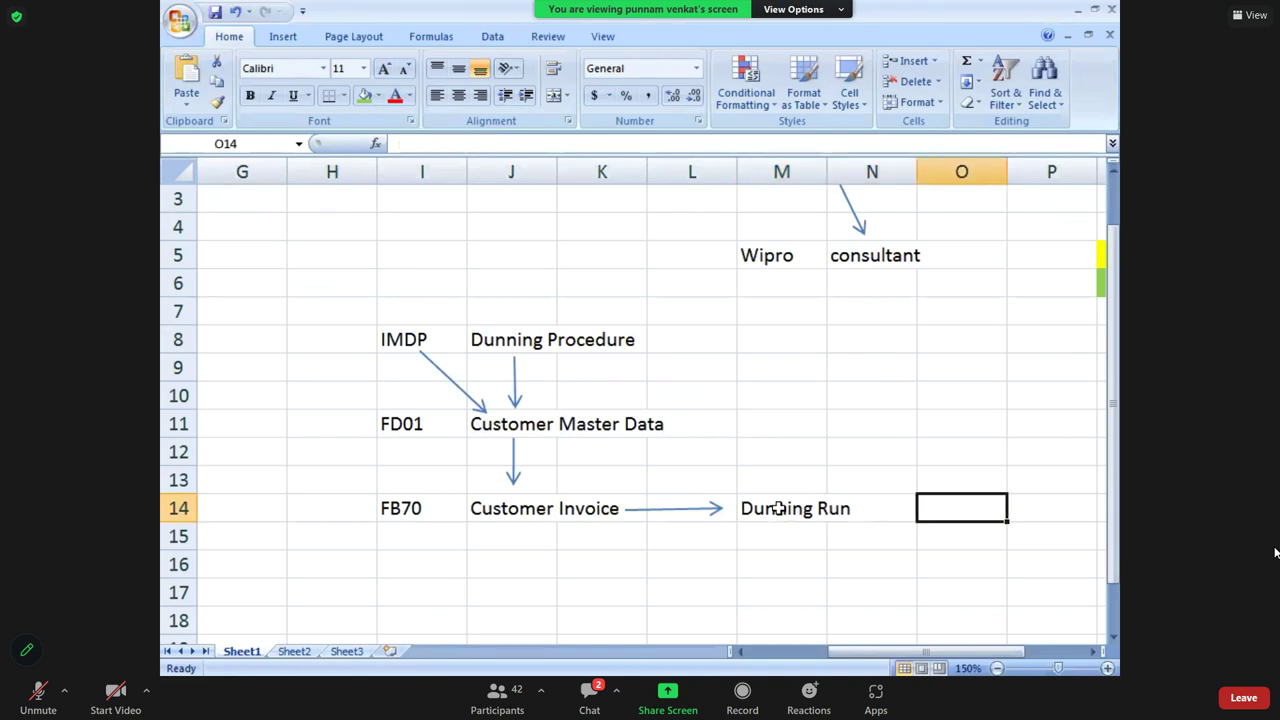
text(F150)
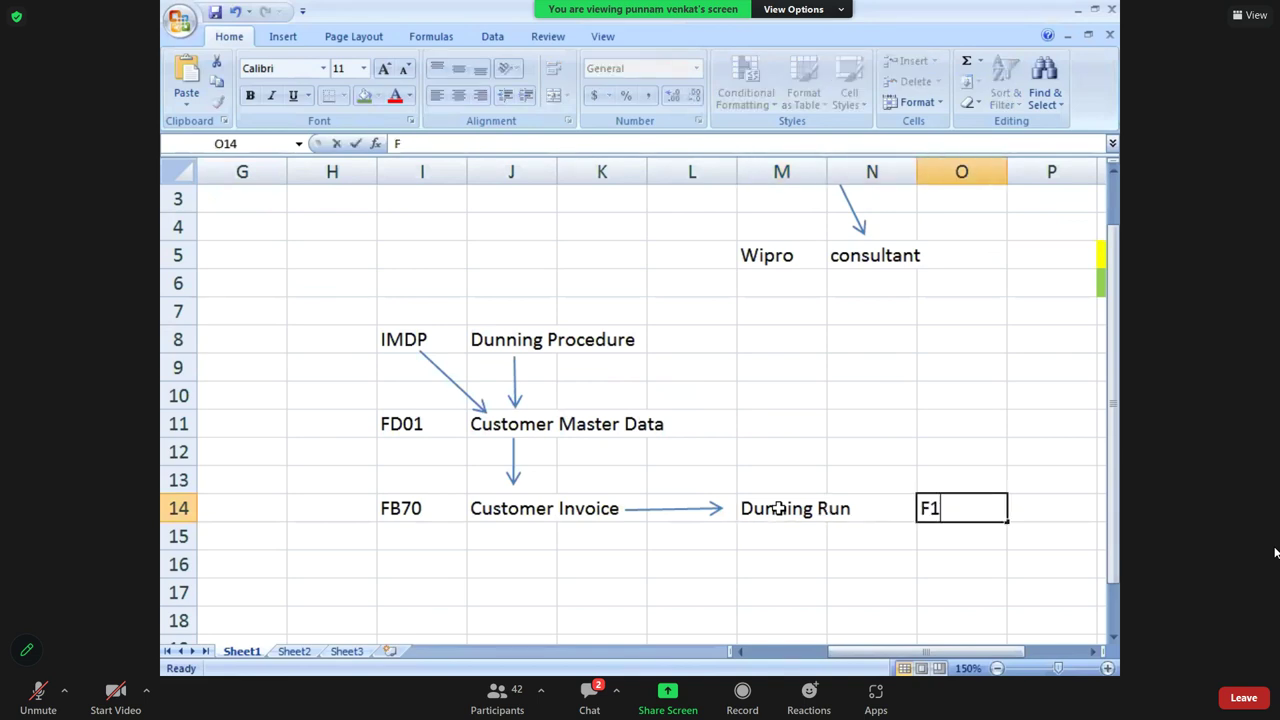
key(Return)
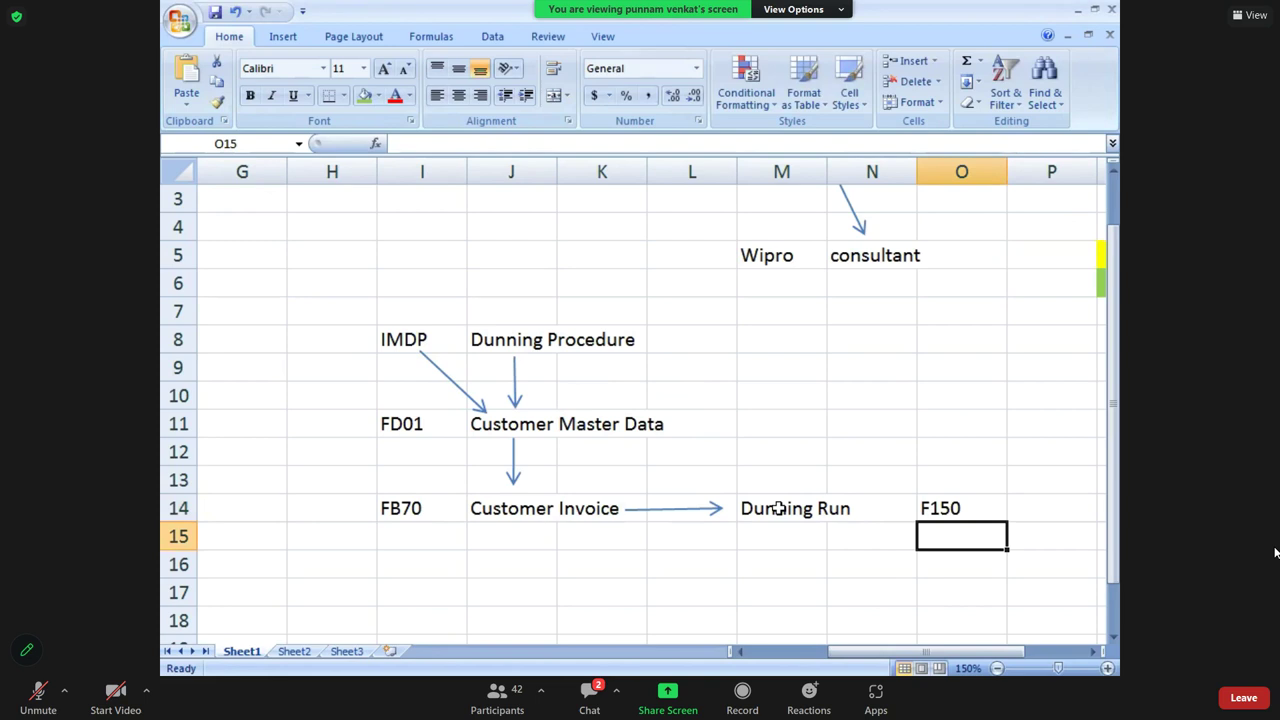
key(alt+Tab)
key(alt+Tab)
key(alt+Tab)
key(alt+Tab)
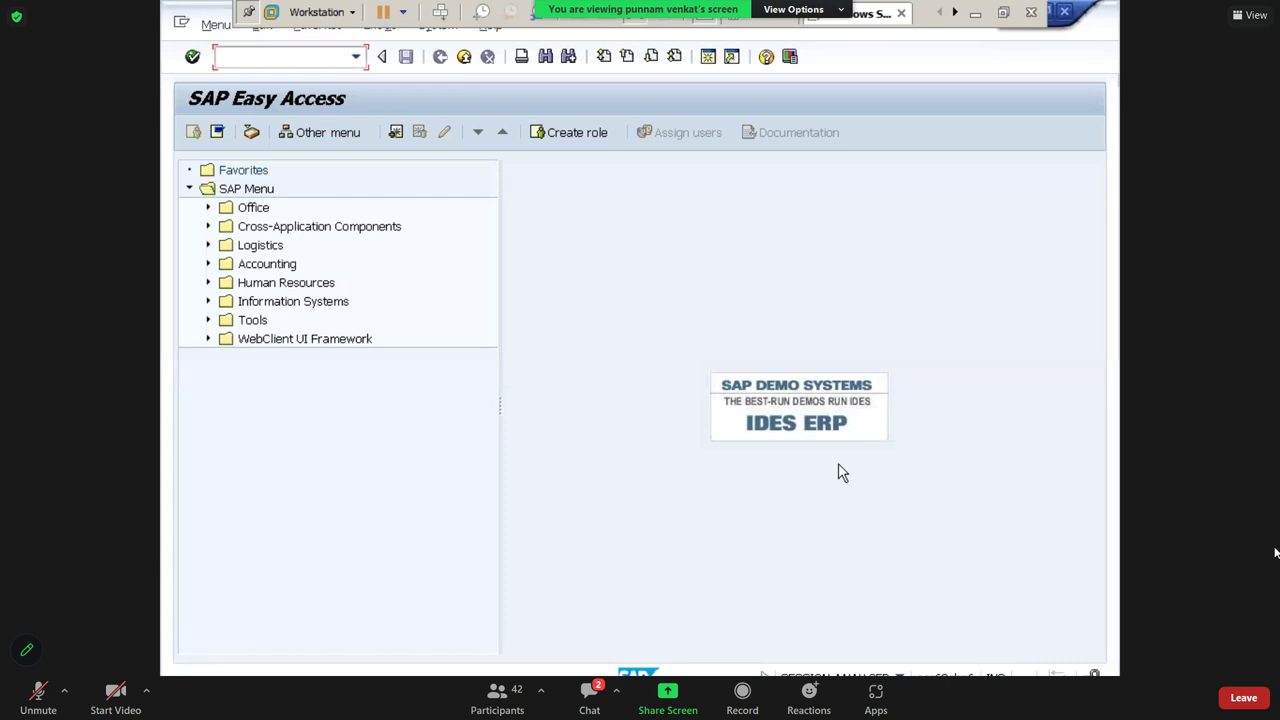
Start F150 with run date 12.04.2023 and identification IMD01, and go to its parameters
text(150)
key(Return)
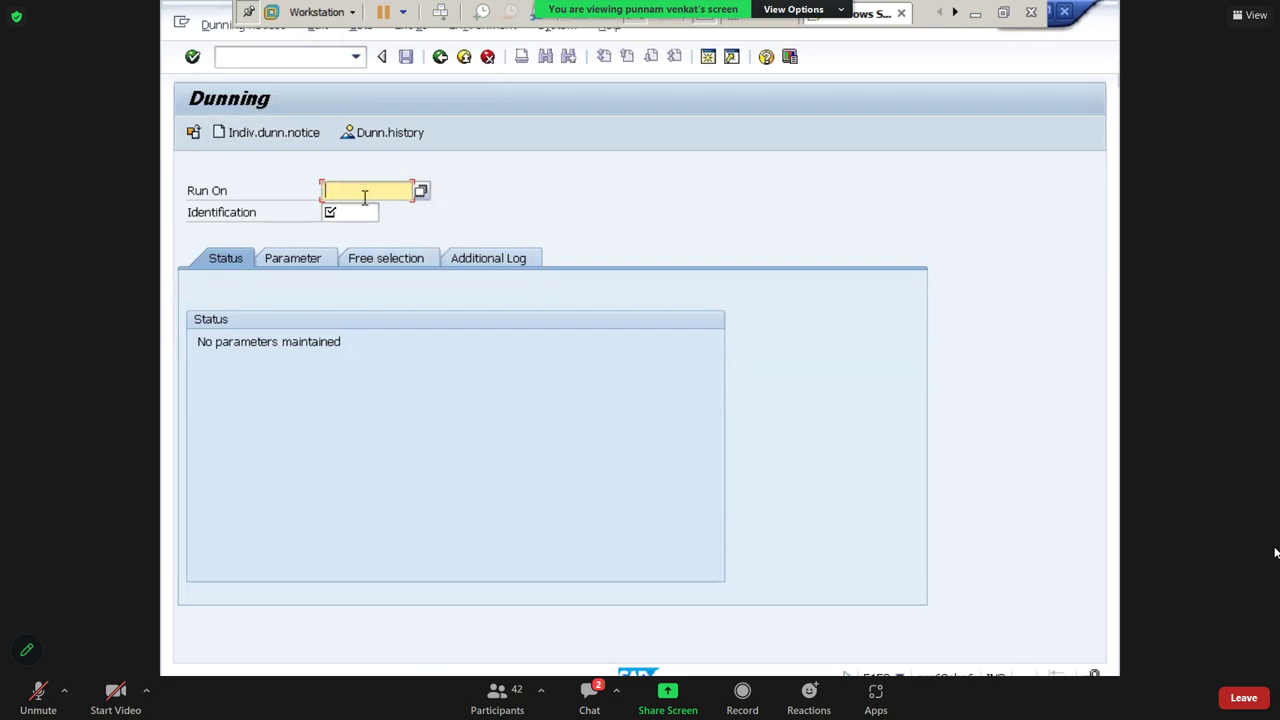
text(2)
text(12)
text(.04)
text(.2023)
key(Tab)
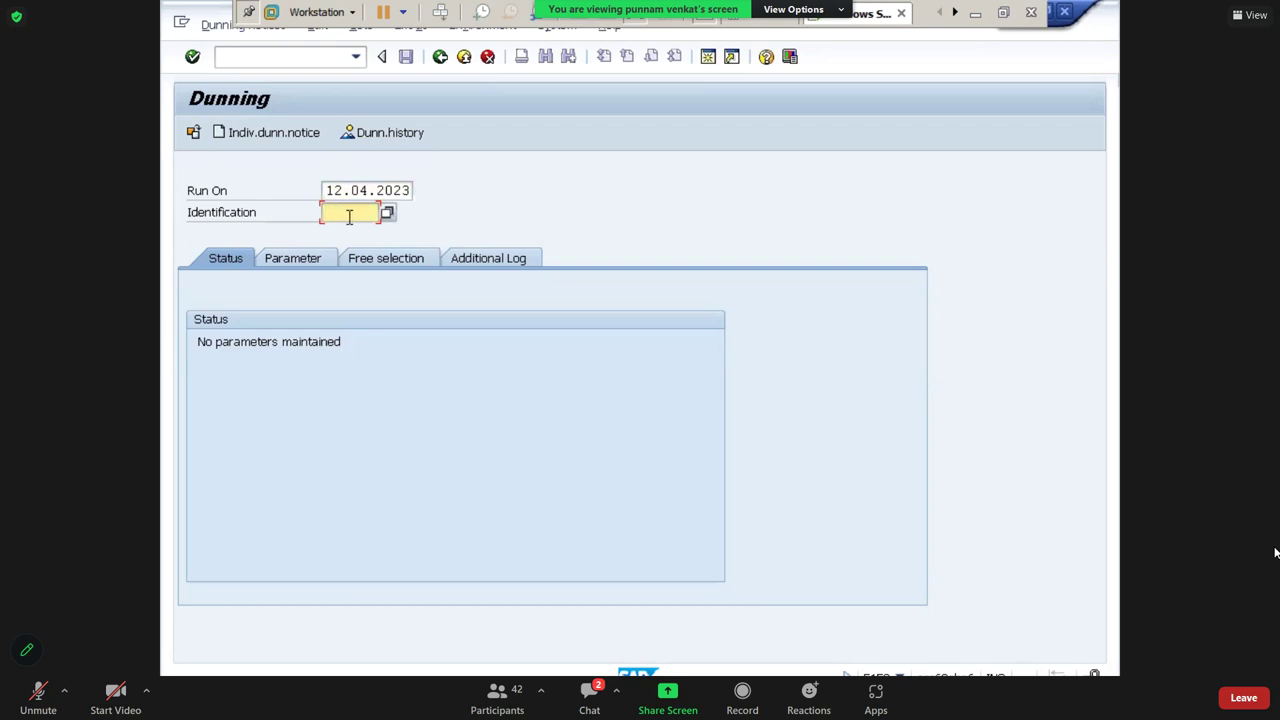
text(IMD01)
drag(324, 191, 436, 193)
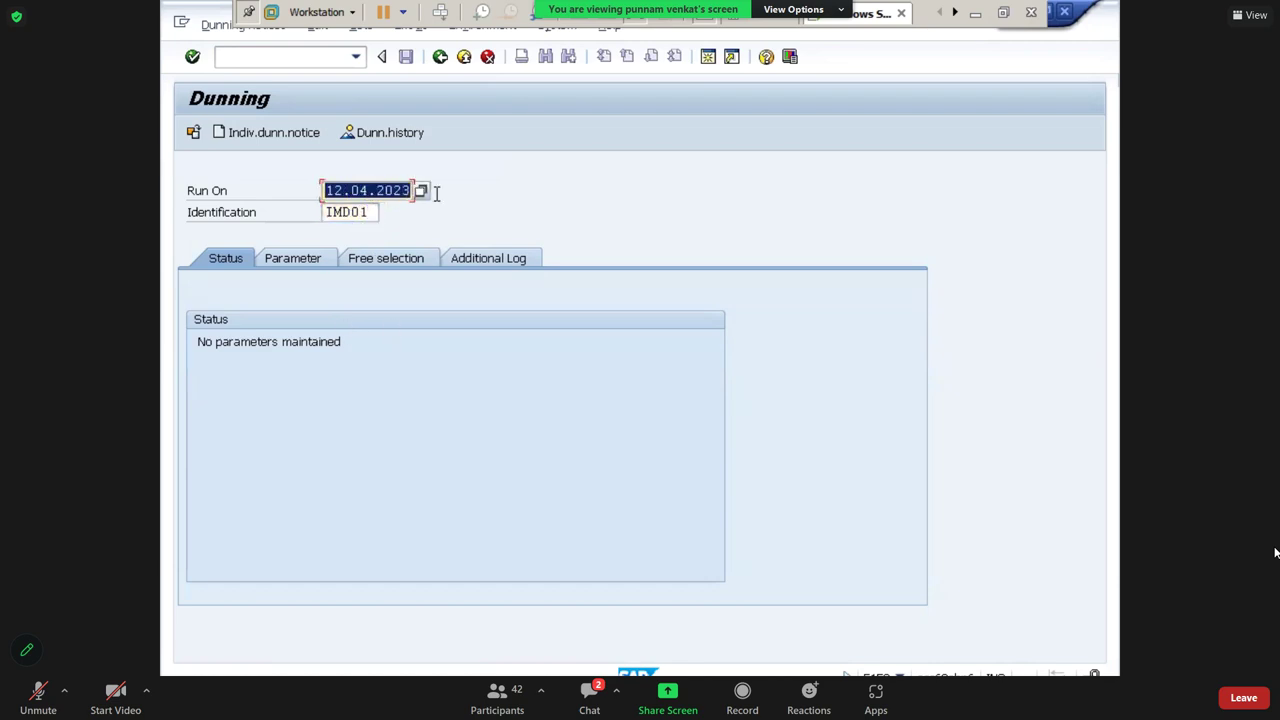
double_click(370, 212)
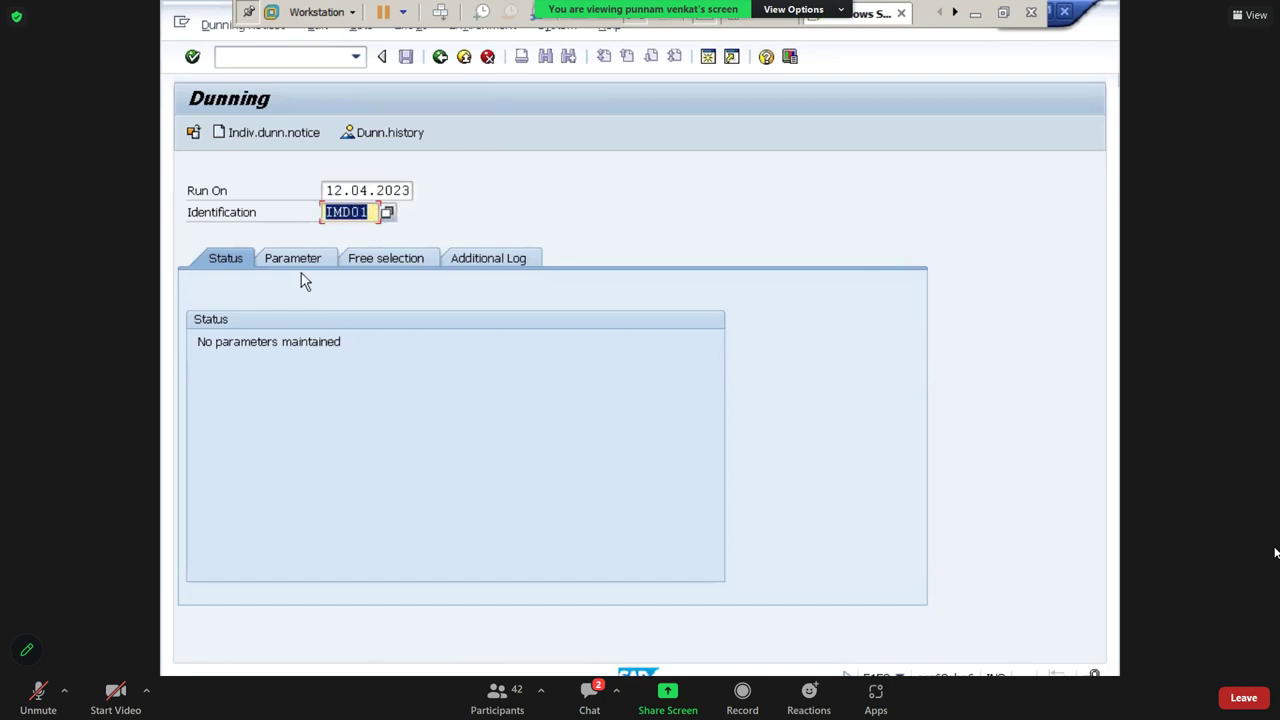
click(290, 265)
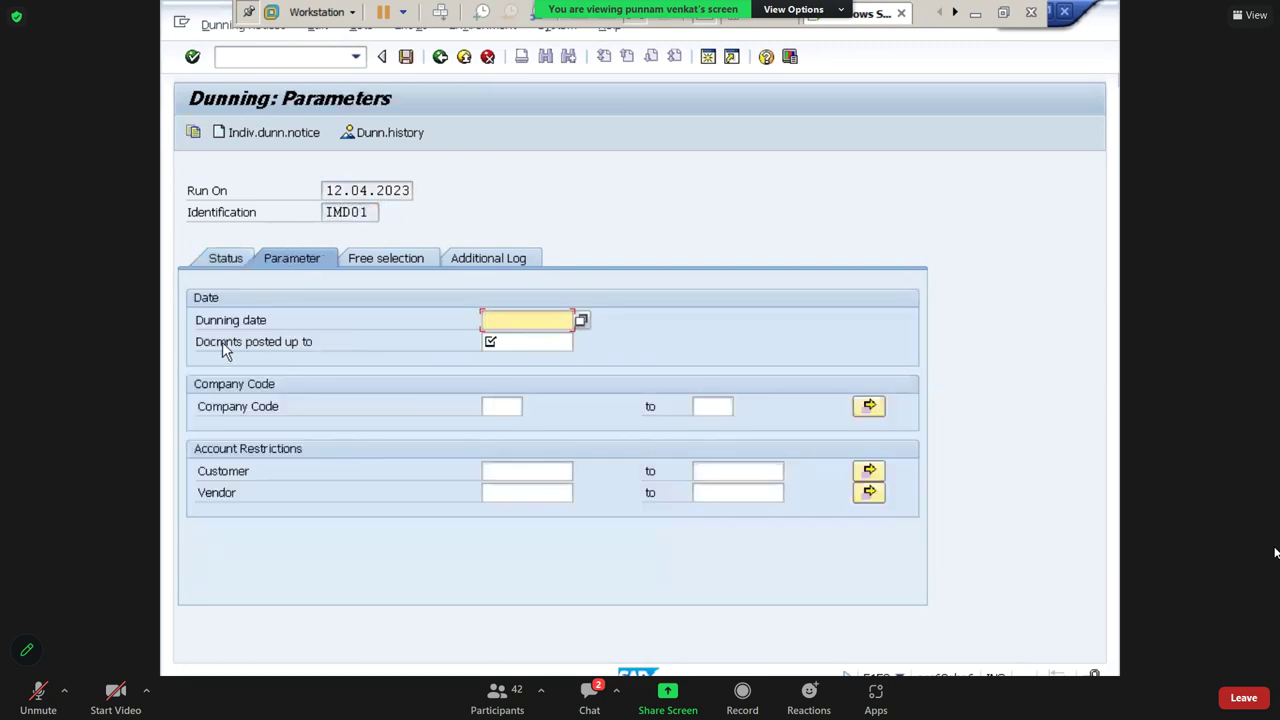
Set dunning date and documents-posted-up-to to 12.04.2023 and company code IM10
click(582, 322)
click(661, 565)
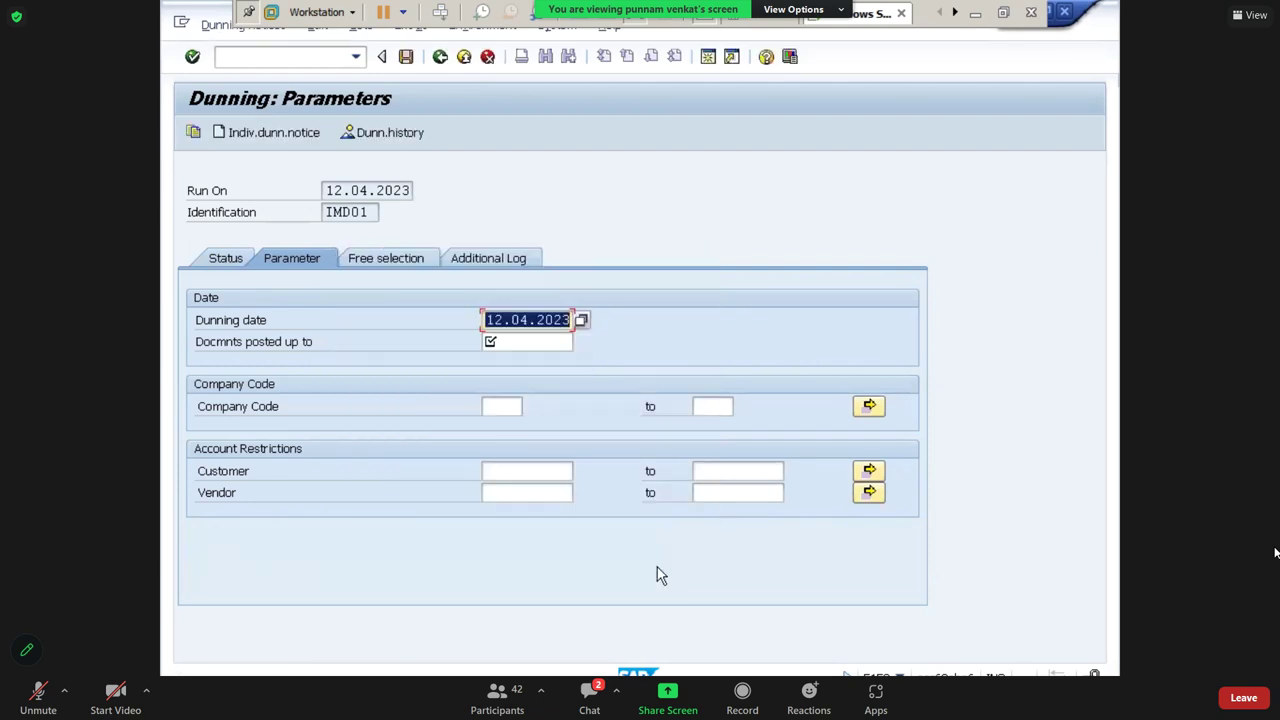
key(Tab)
text(2023)
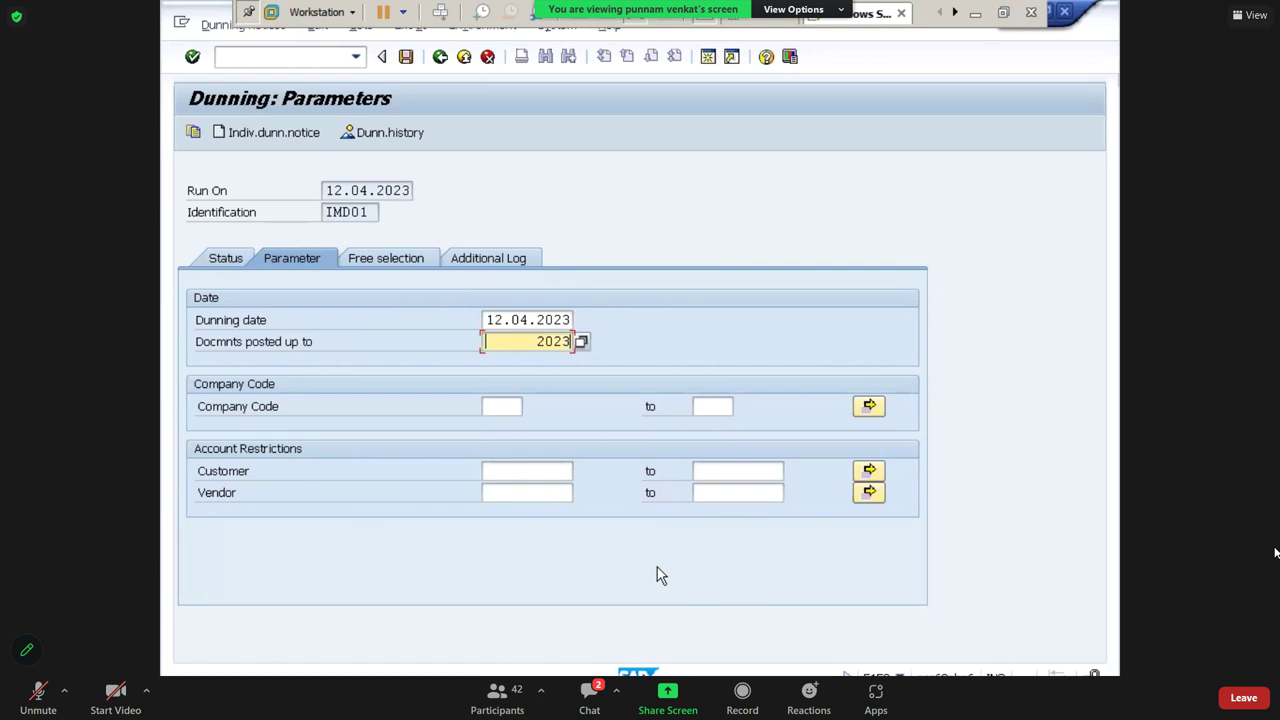
click(494, 404)
text(IM10)
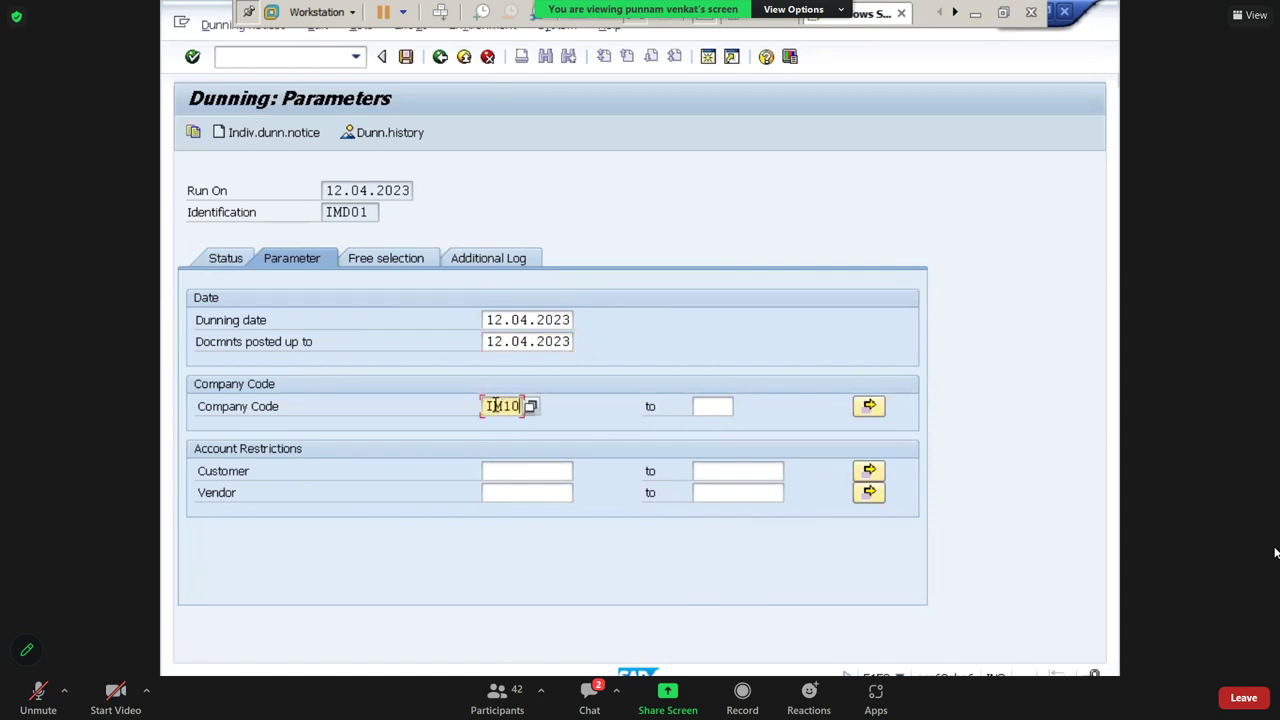
Pick the customer for the run from the F4 customer search hit list
click(510, 469)
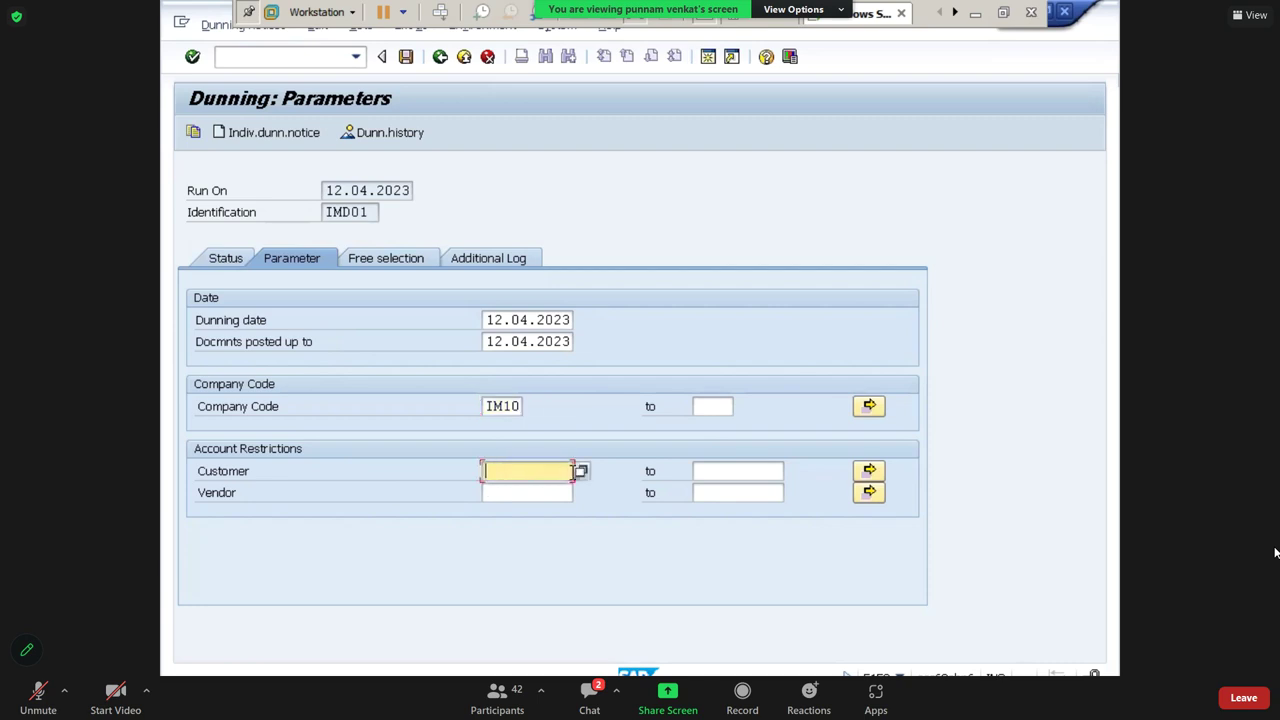
click(581, 472)
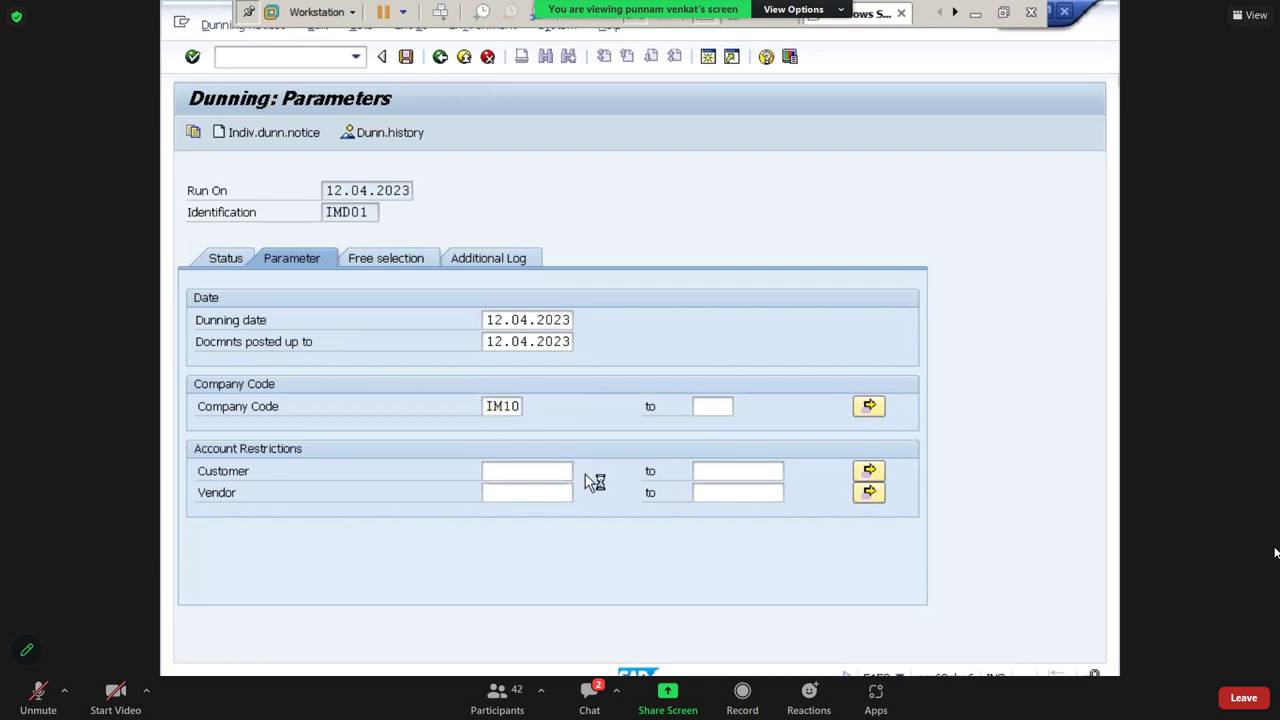
click(642, 216)
key(Return)
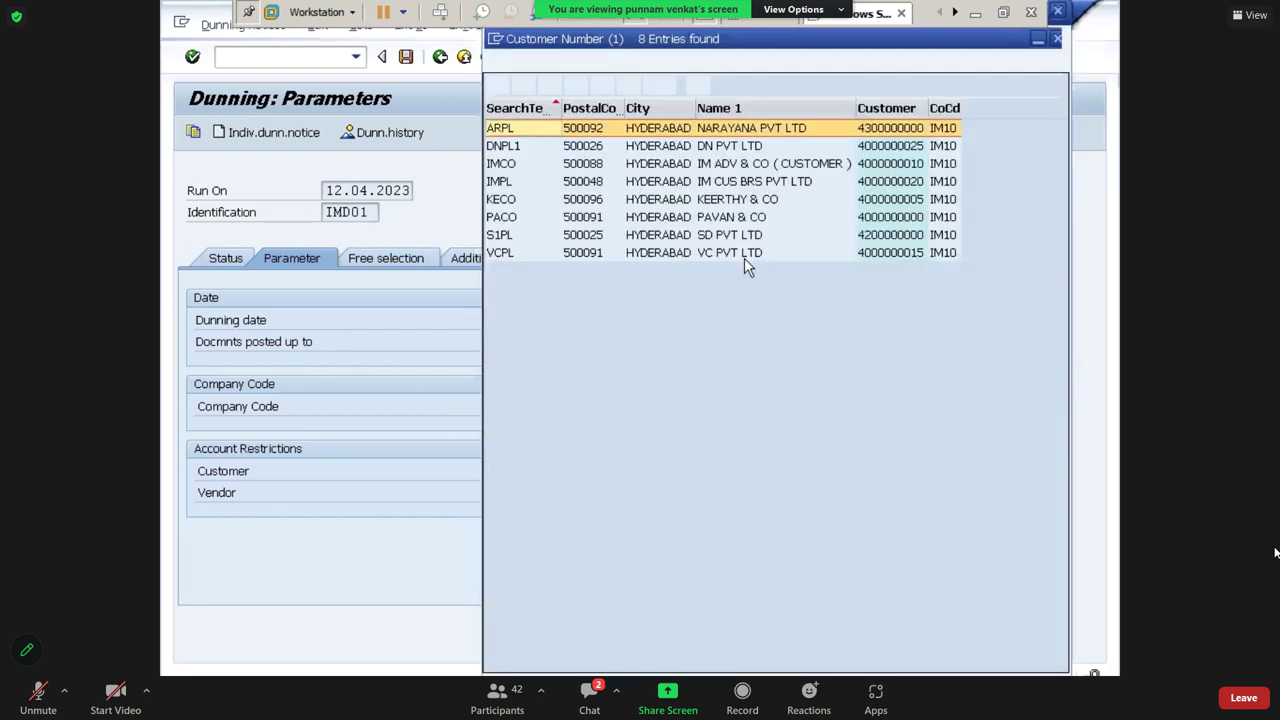
double_click(719, 145)
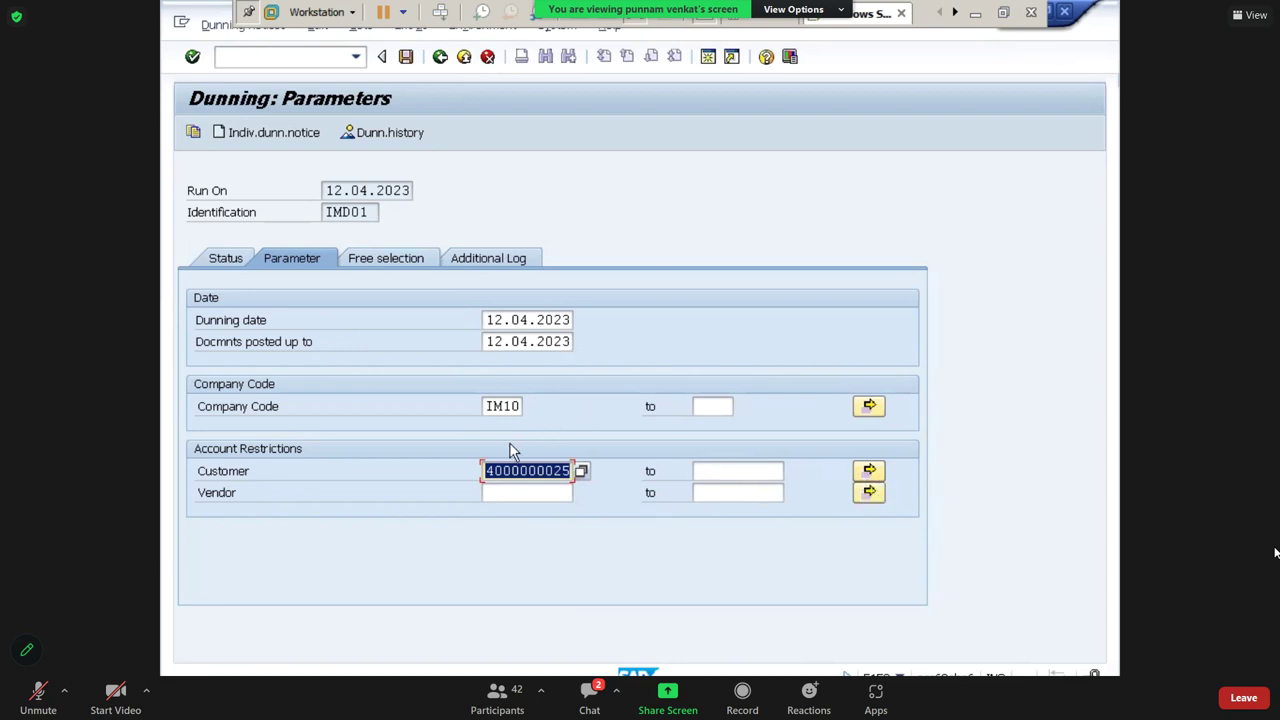
Check the entered parameter fields and go back to the run's status overview
click(488, 322)
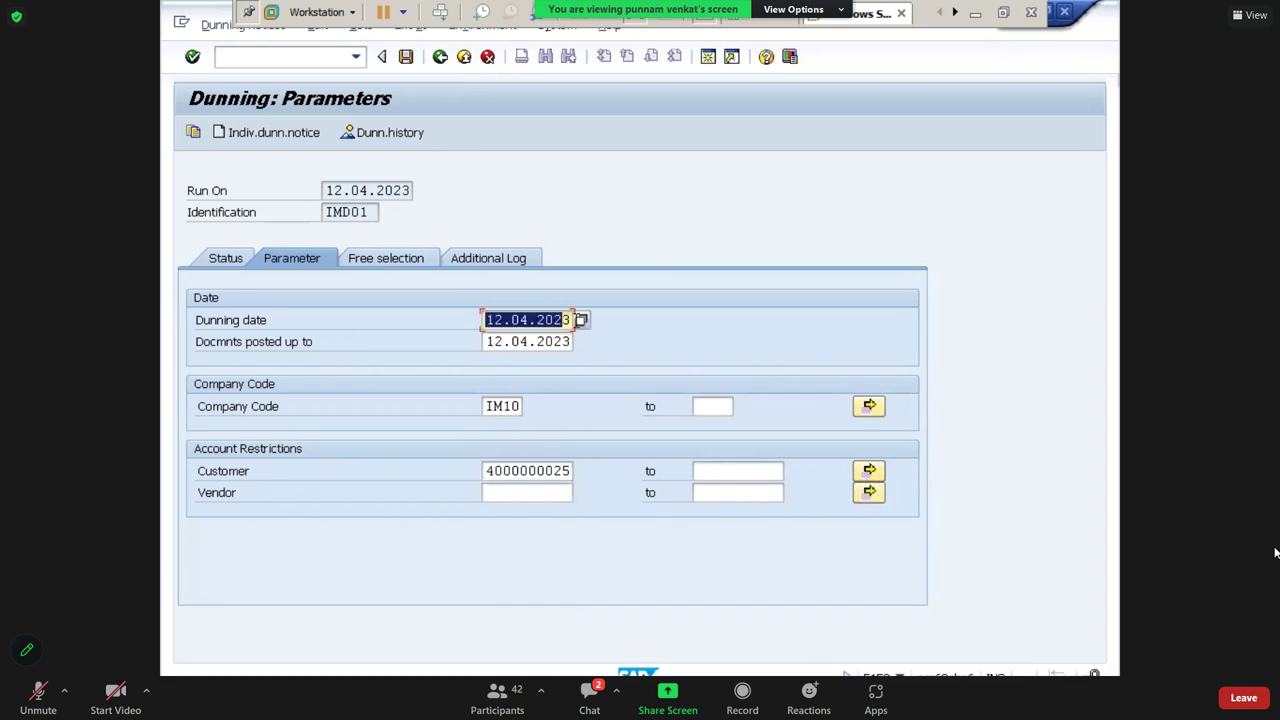
click(492, 341)
click(504, 404)
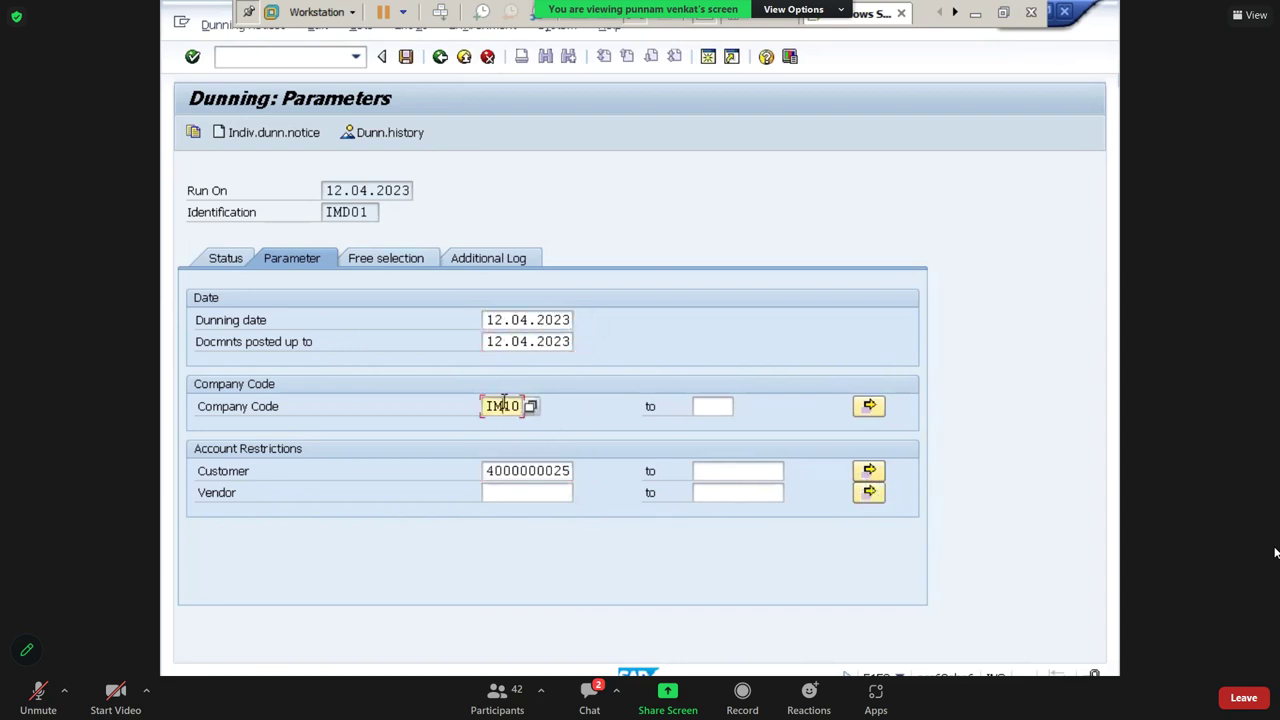
click(511, 472)
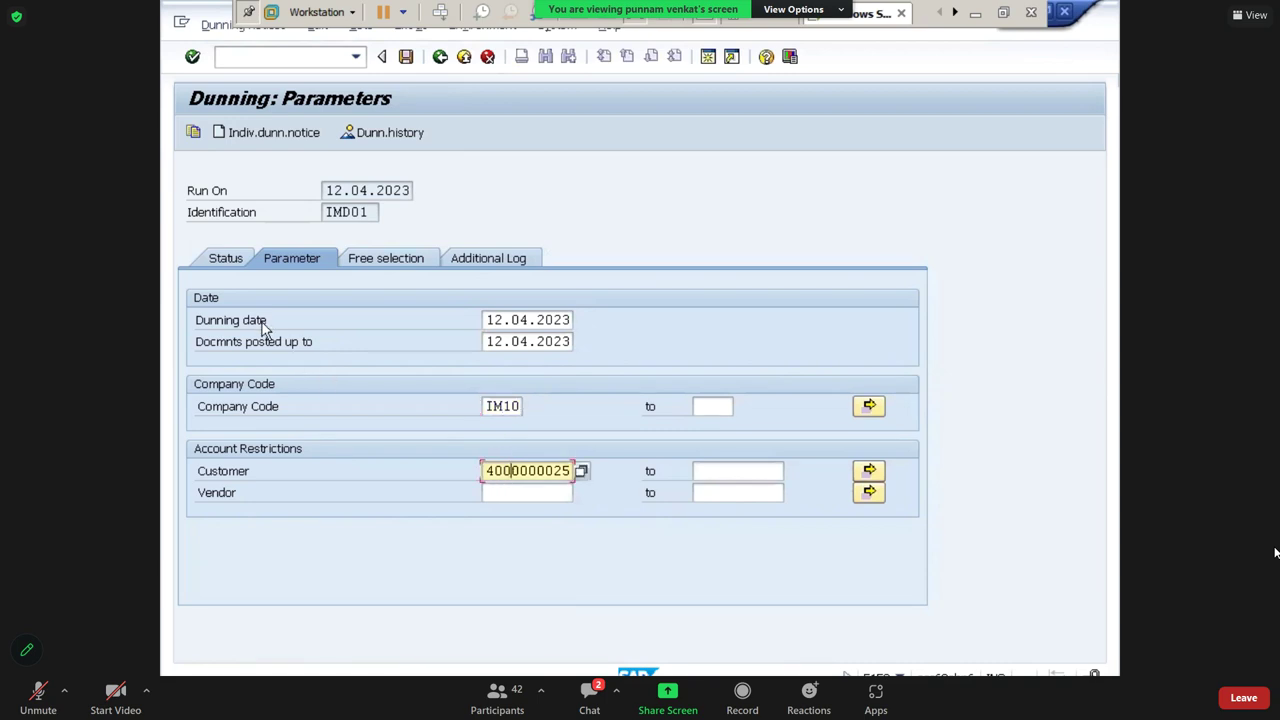
click(222, 270)
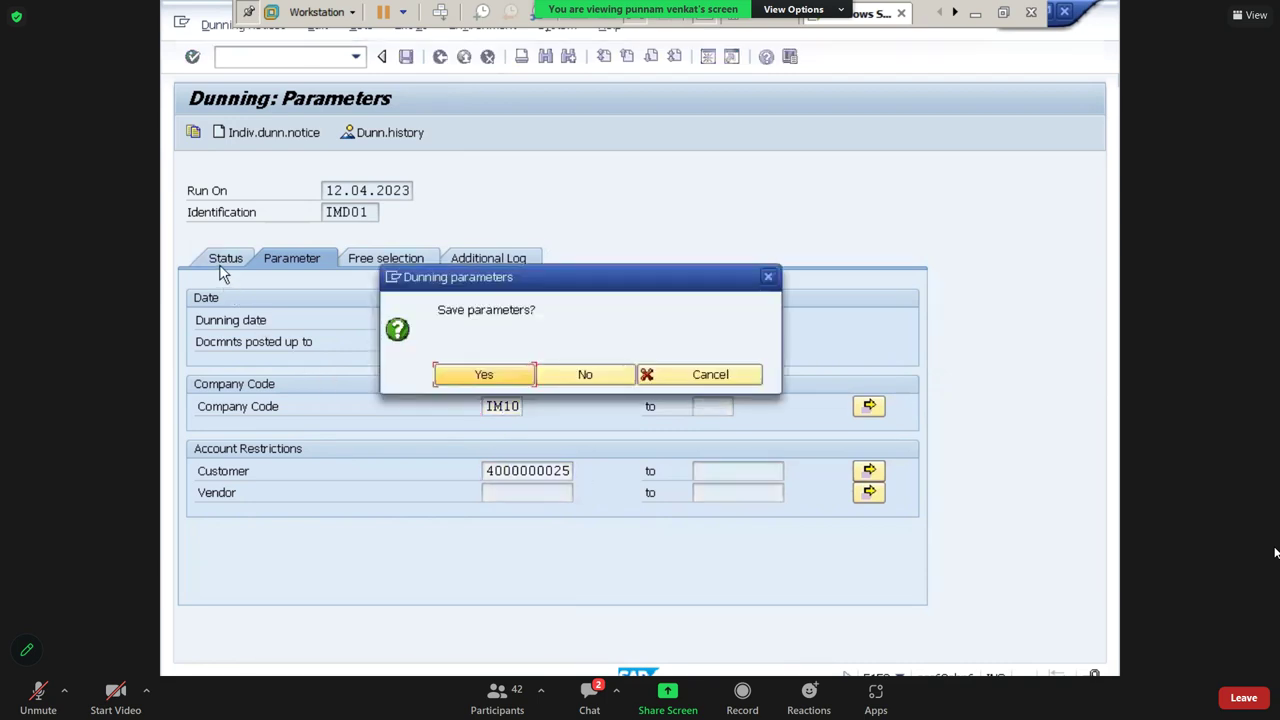
Save the parameters, schedule the dunning selection to start immediately, and refresh until complete
click(472, 378)
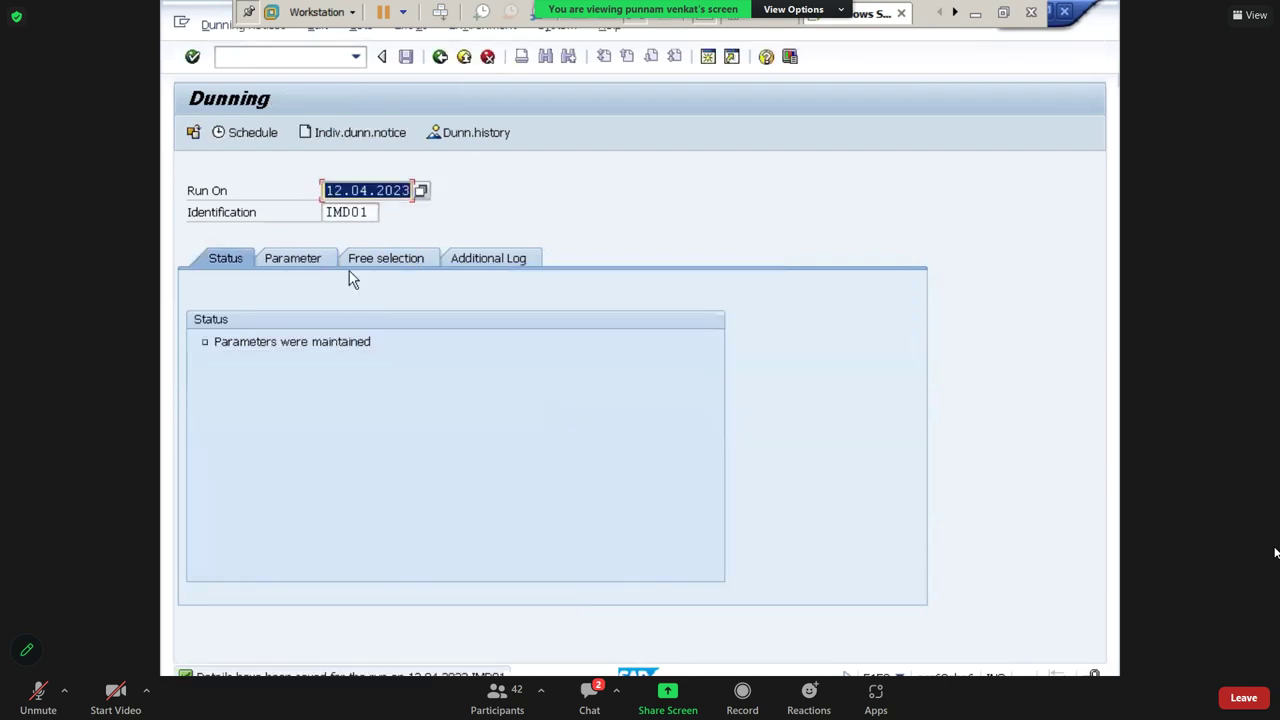
click(254, 138)
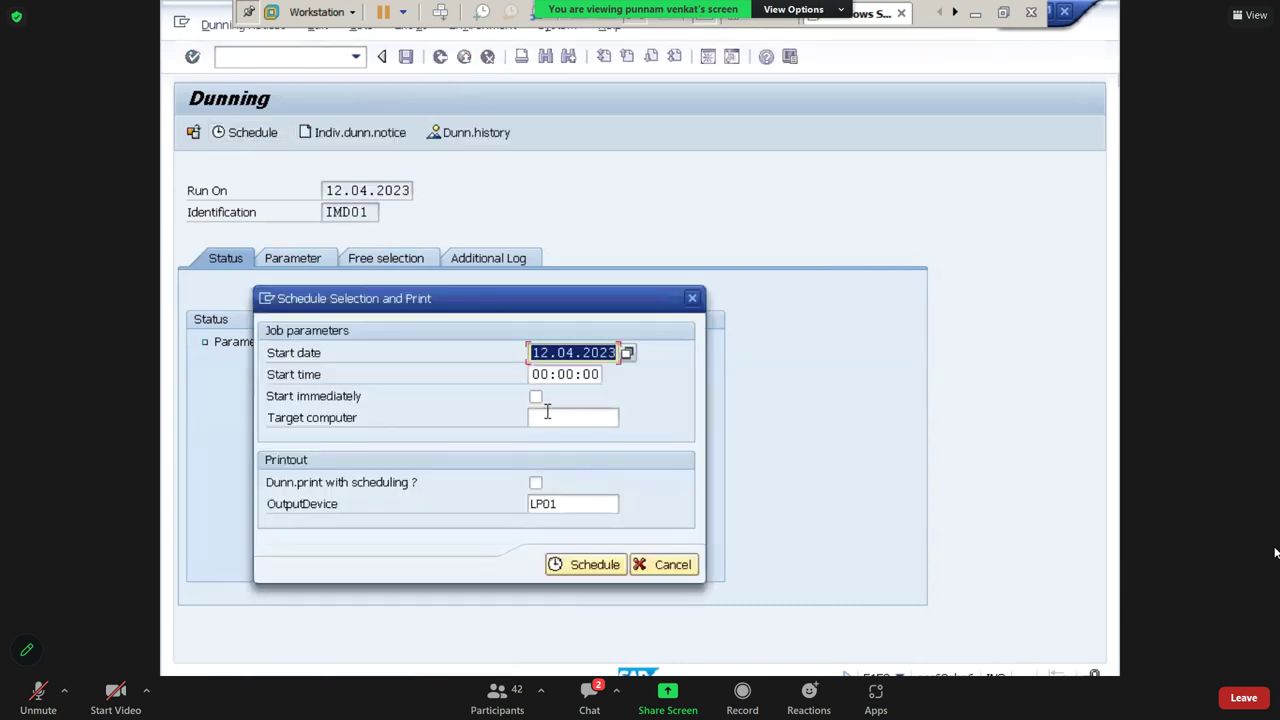
click(539, 400)
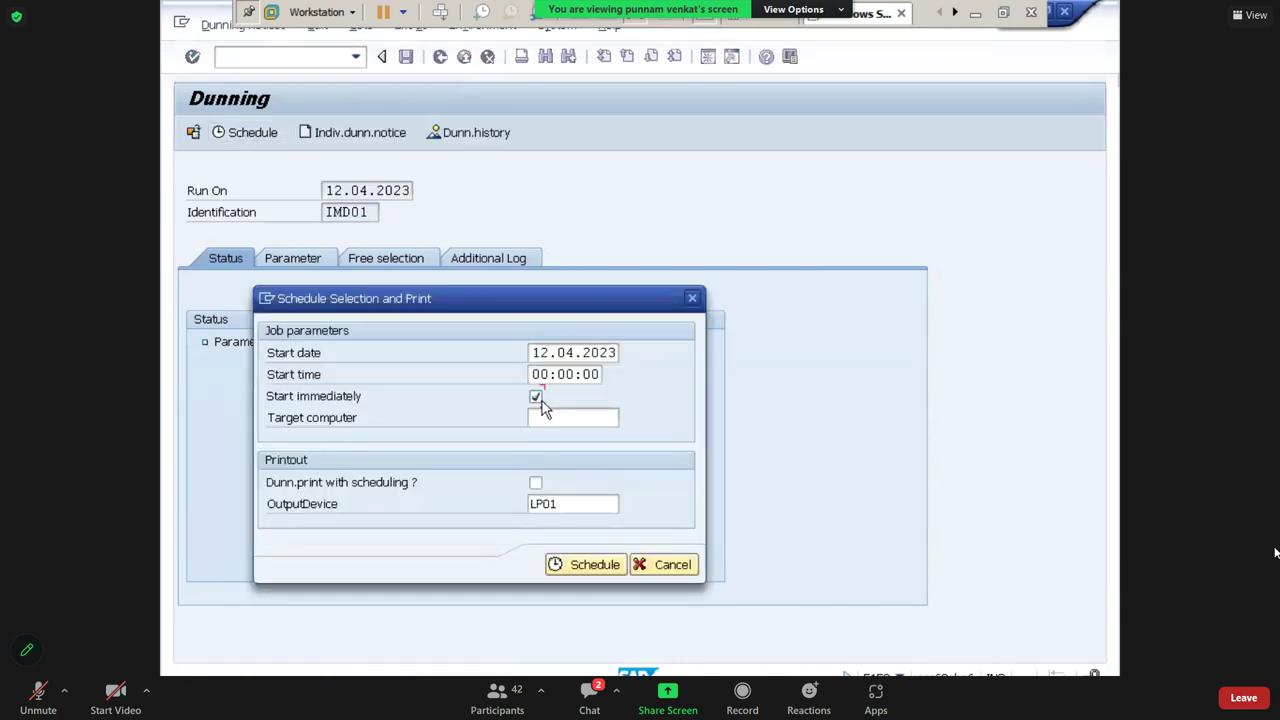
click(586, 563)
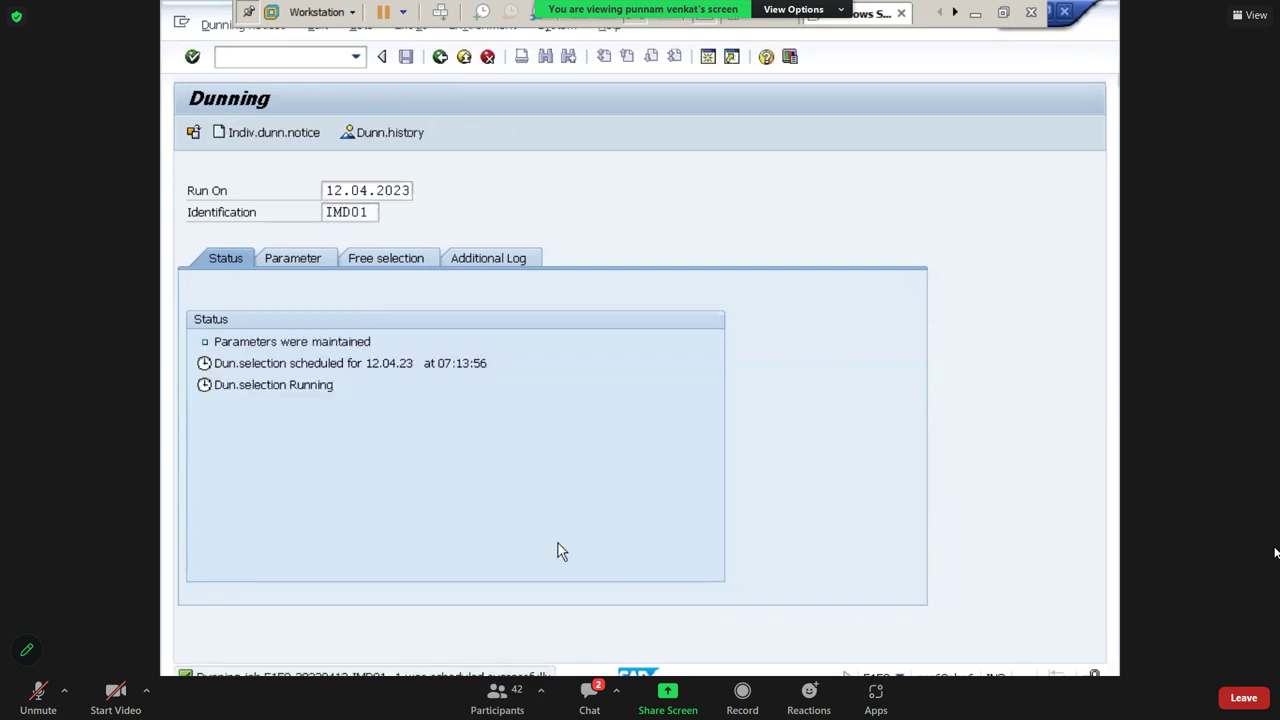
key(Return)
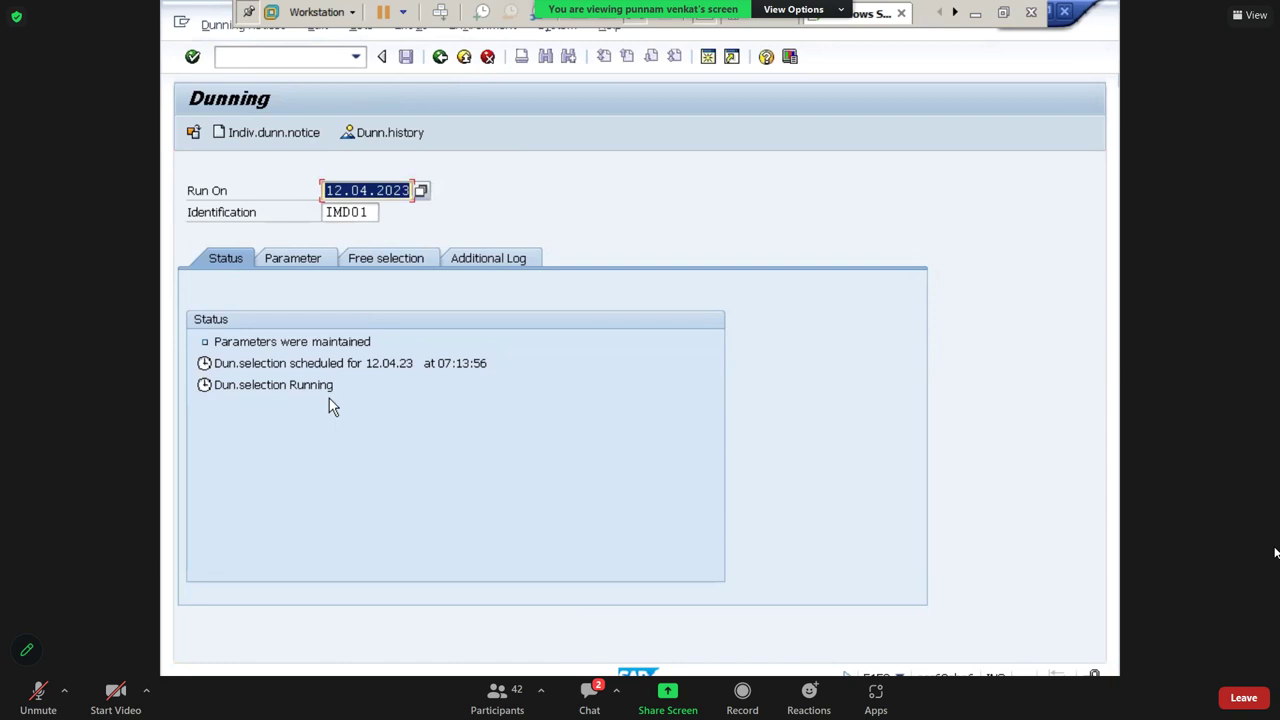
key(Return)
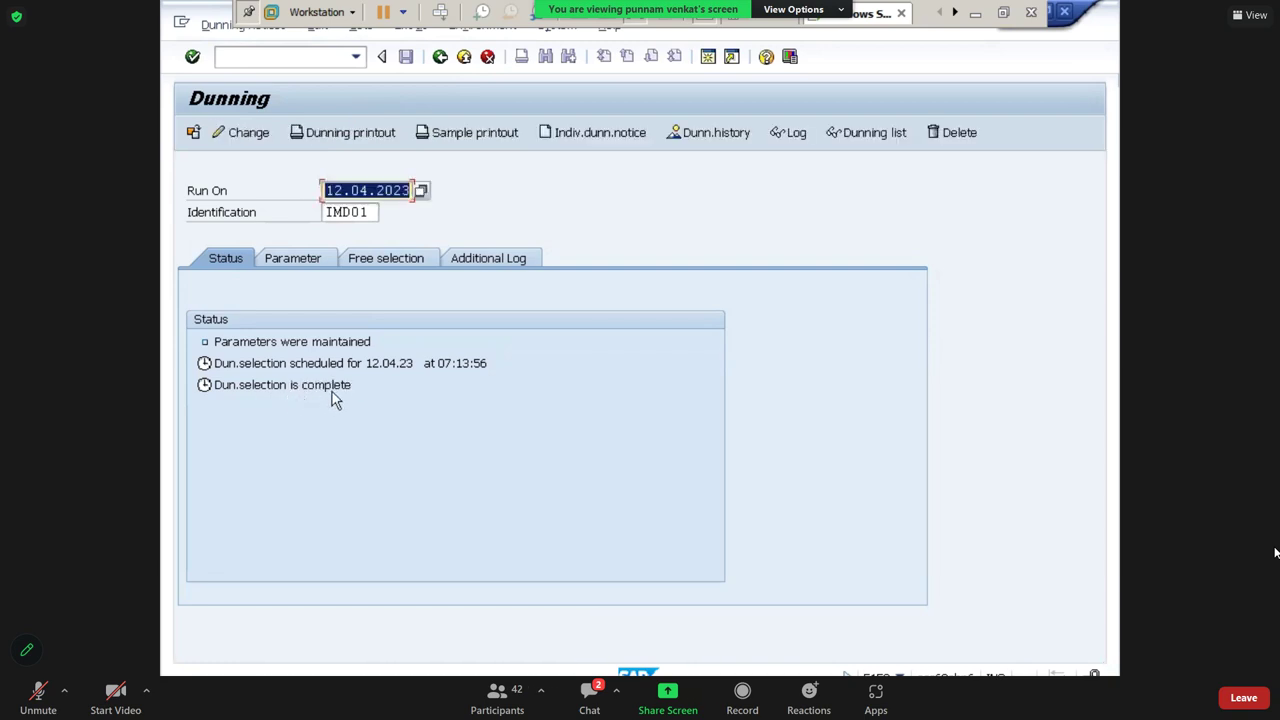
Schedule the dunning printout and refresh until it completes on LP01
click(346, 149)
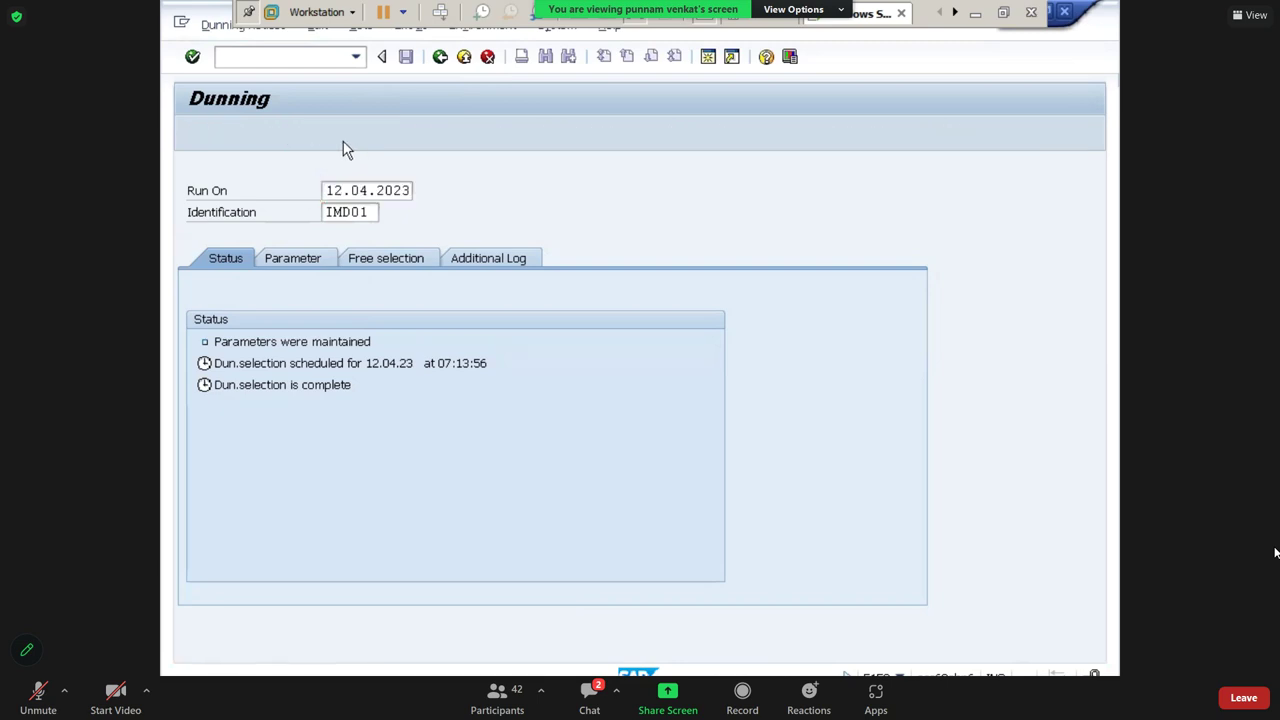
click(603, 545)
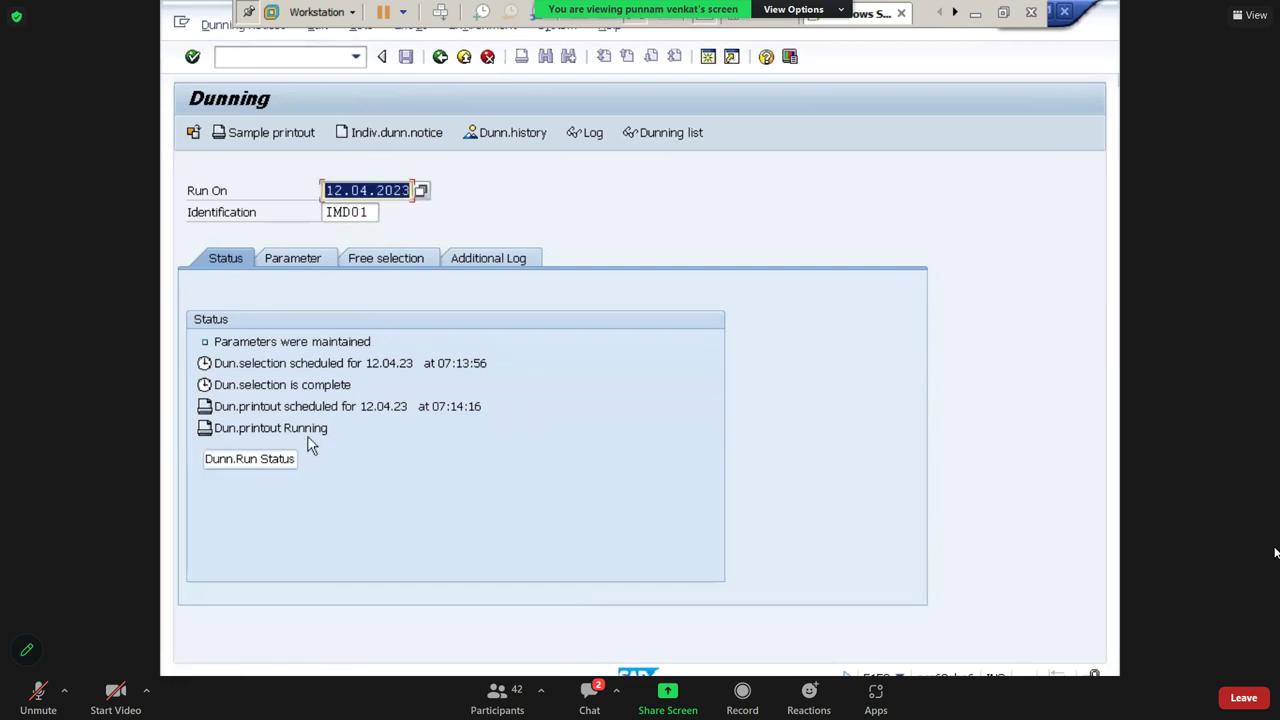
key(Return)
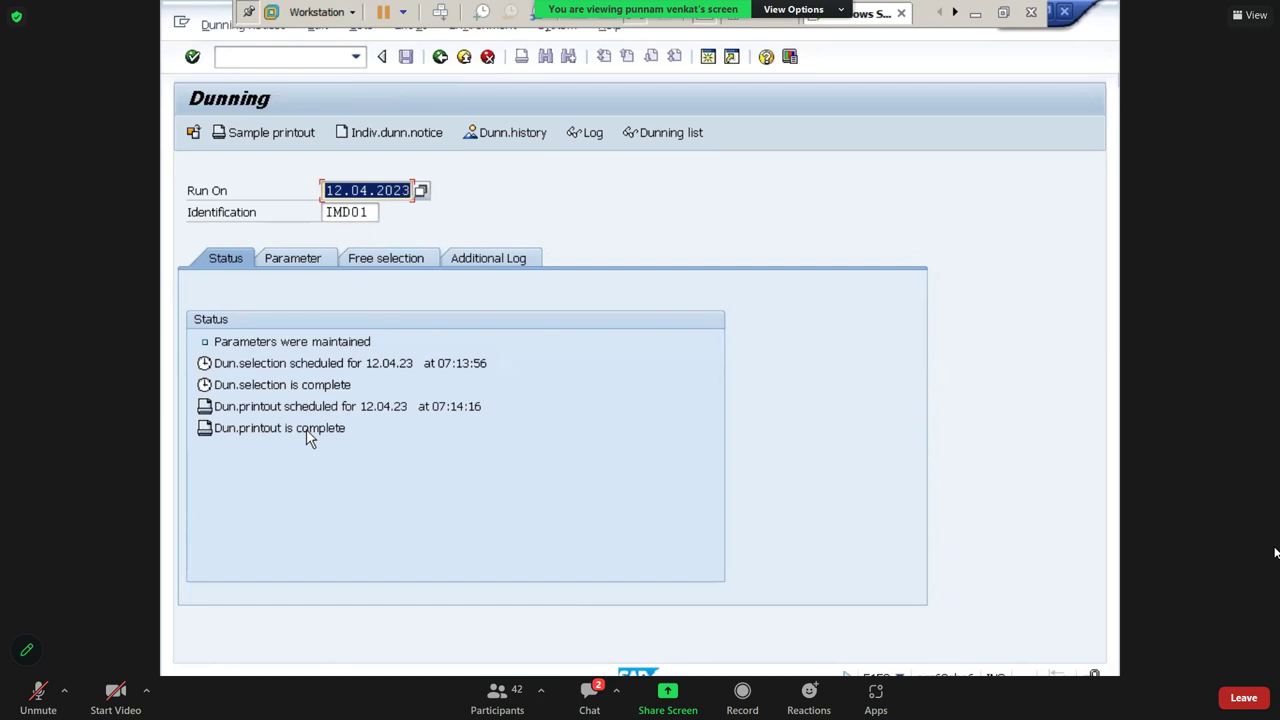
Run the IM10 dunning history and select the IMD01 level 1 entry for 100,000.00 INR
click(505, 140)
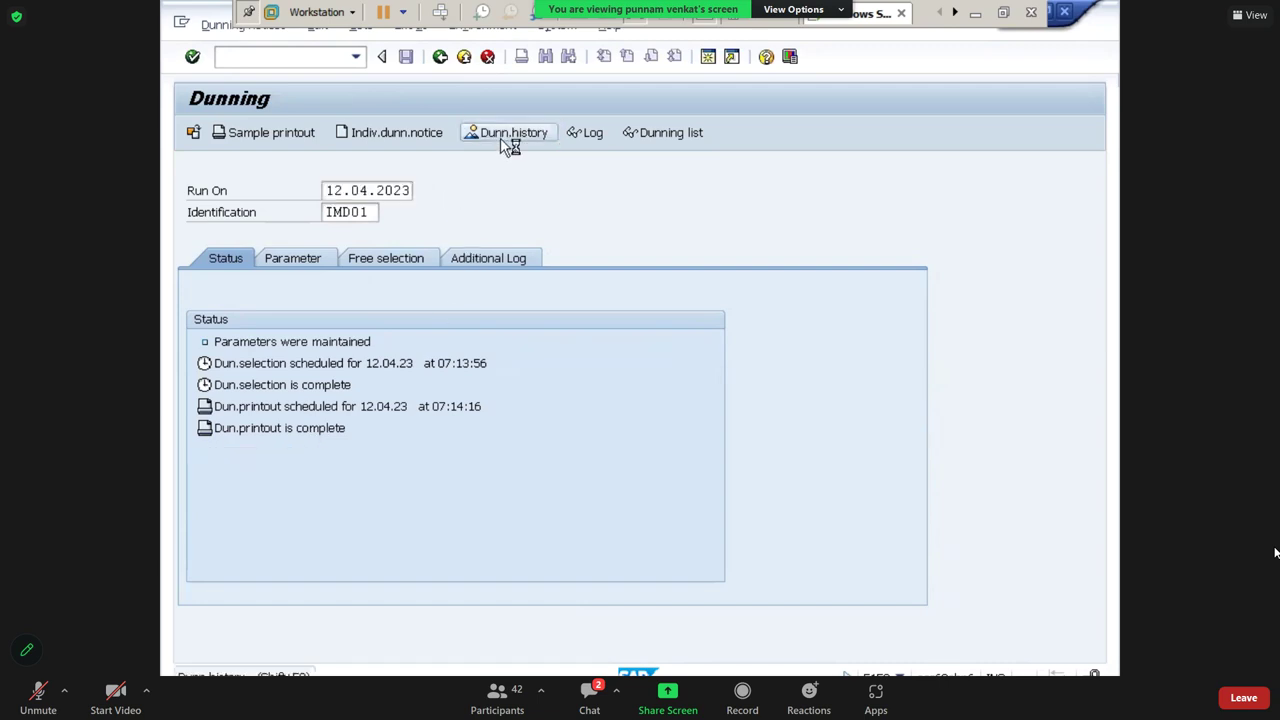
click(484, 215)
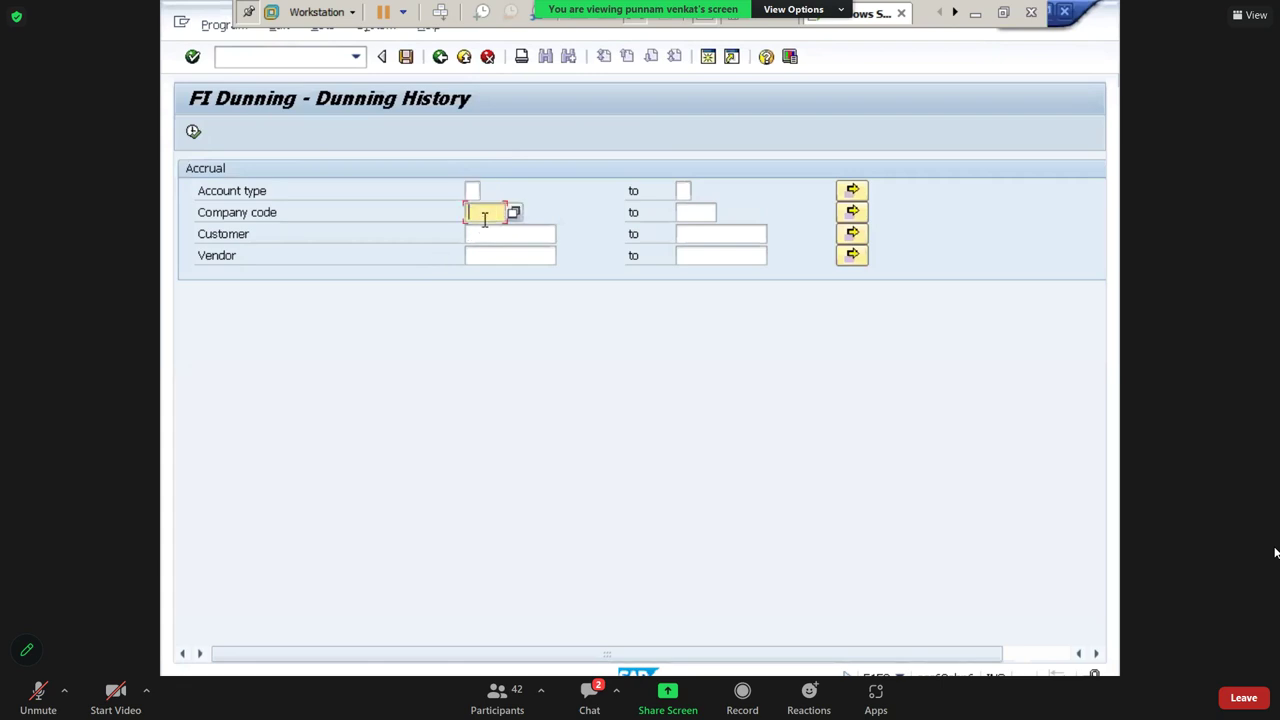
text(IN)
text(10)
click(193, 131)
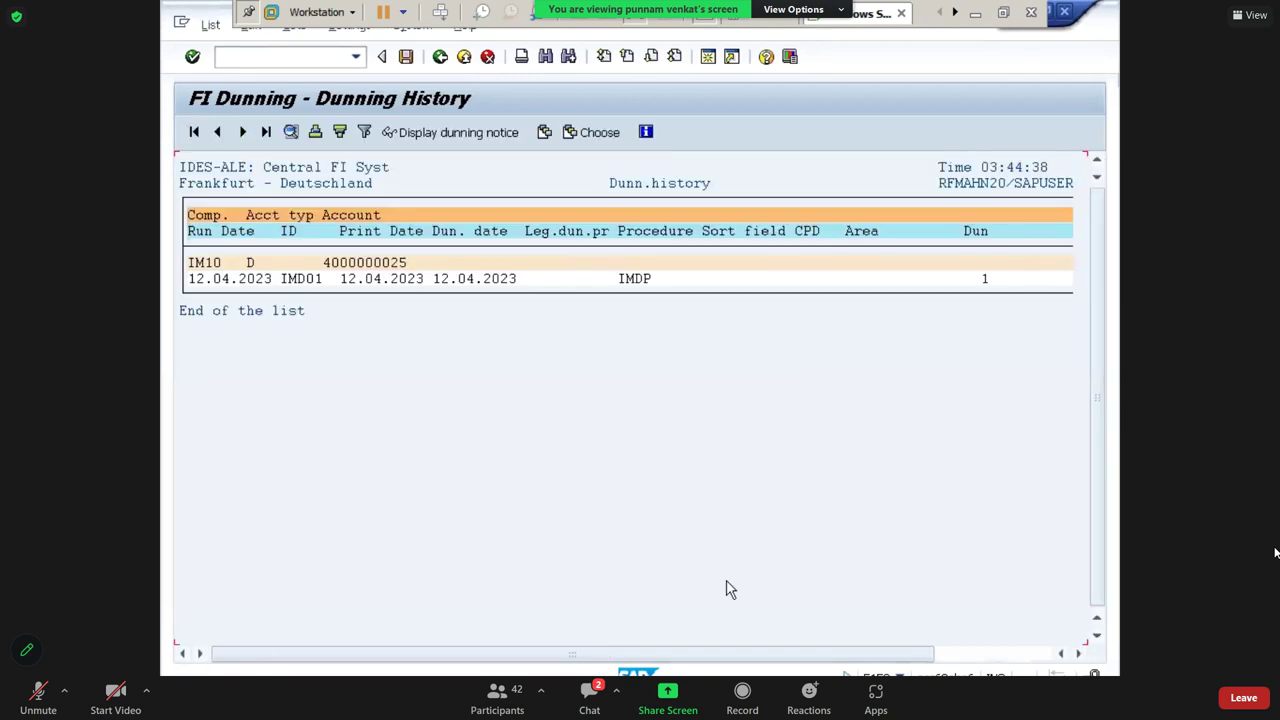
drag(820, 654, 1012, 660)
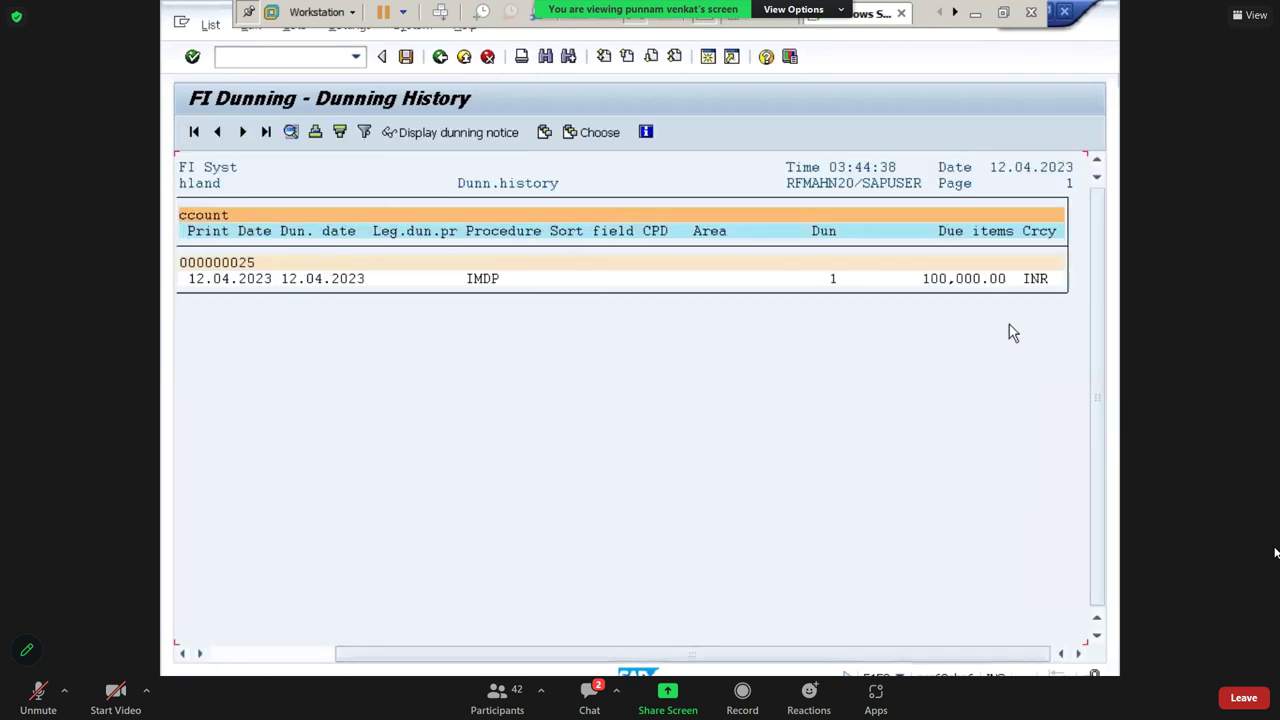
drag(760, 651, 314, 646)
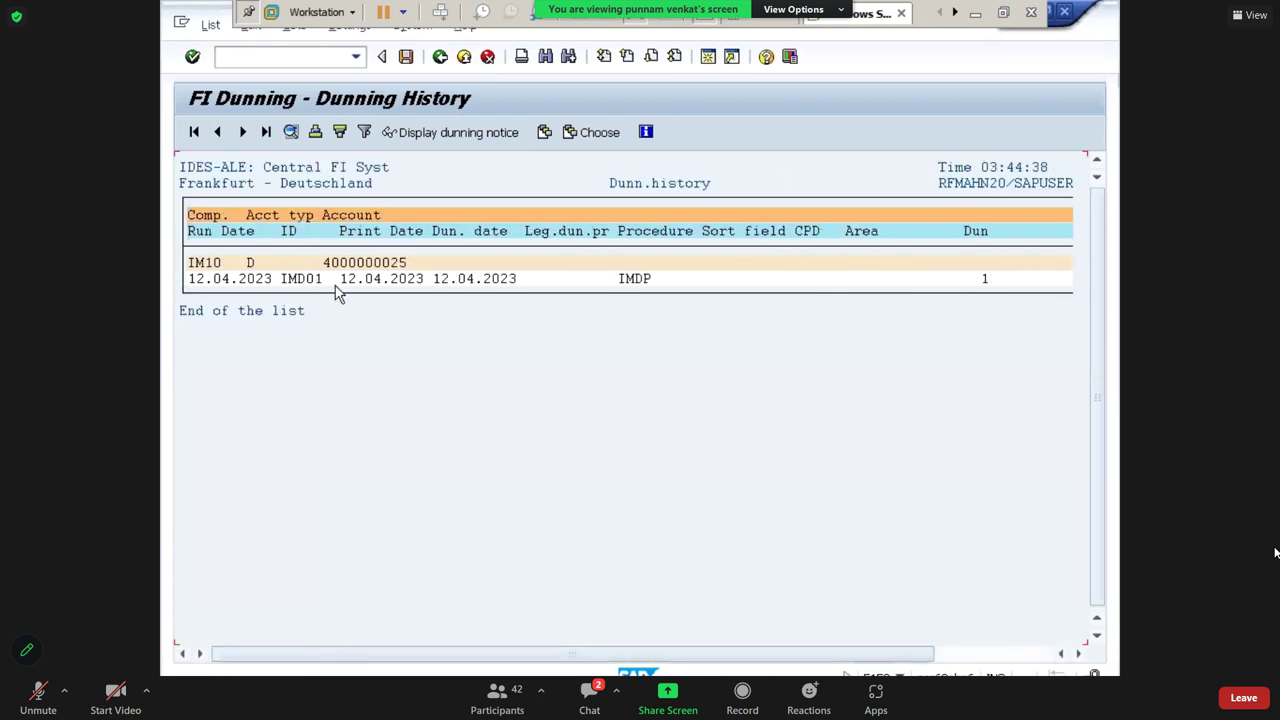
click(300, 281)
Preview the IMD01 1st dunning letter and scroll to its 500,00 INR charge and 100.500,00 total
click(451, 141)
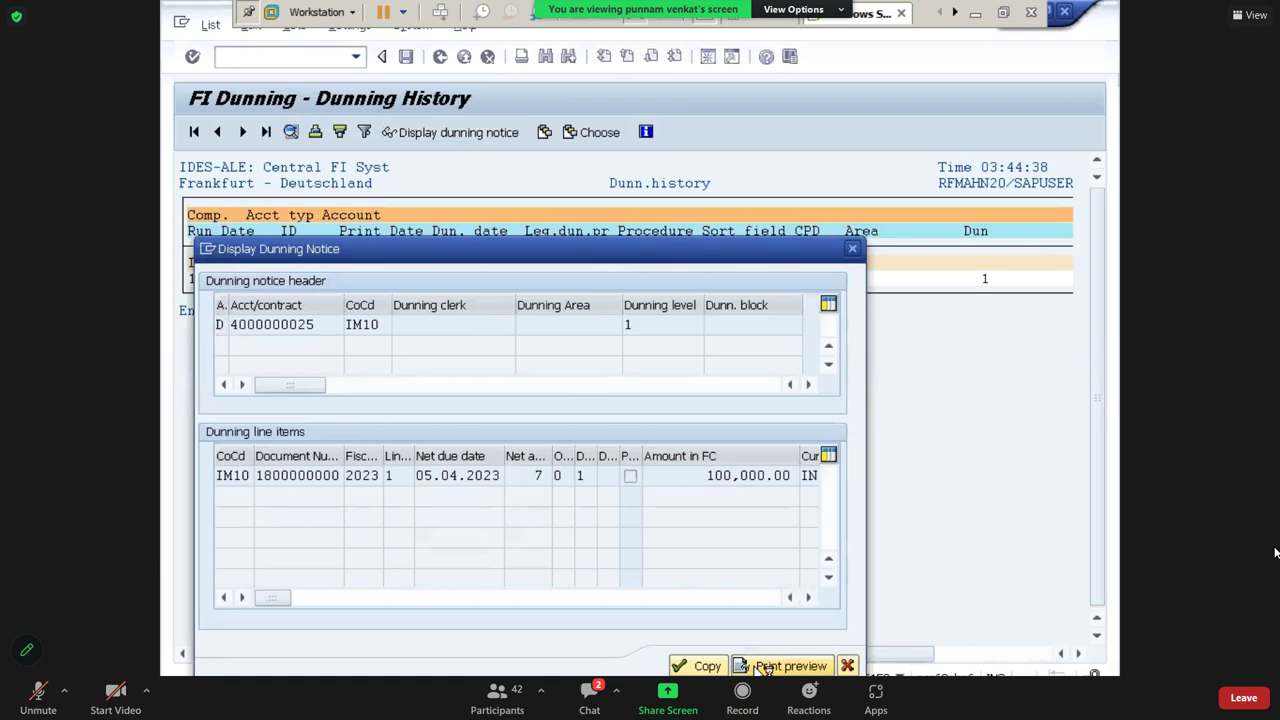
click(783, 666)
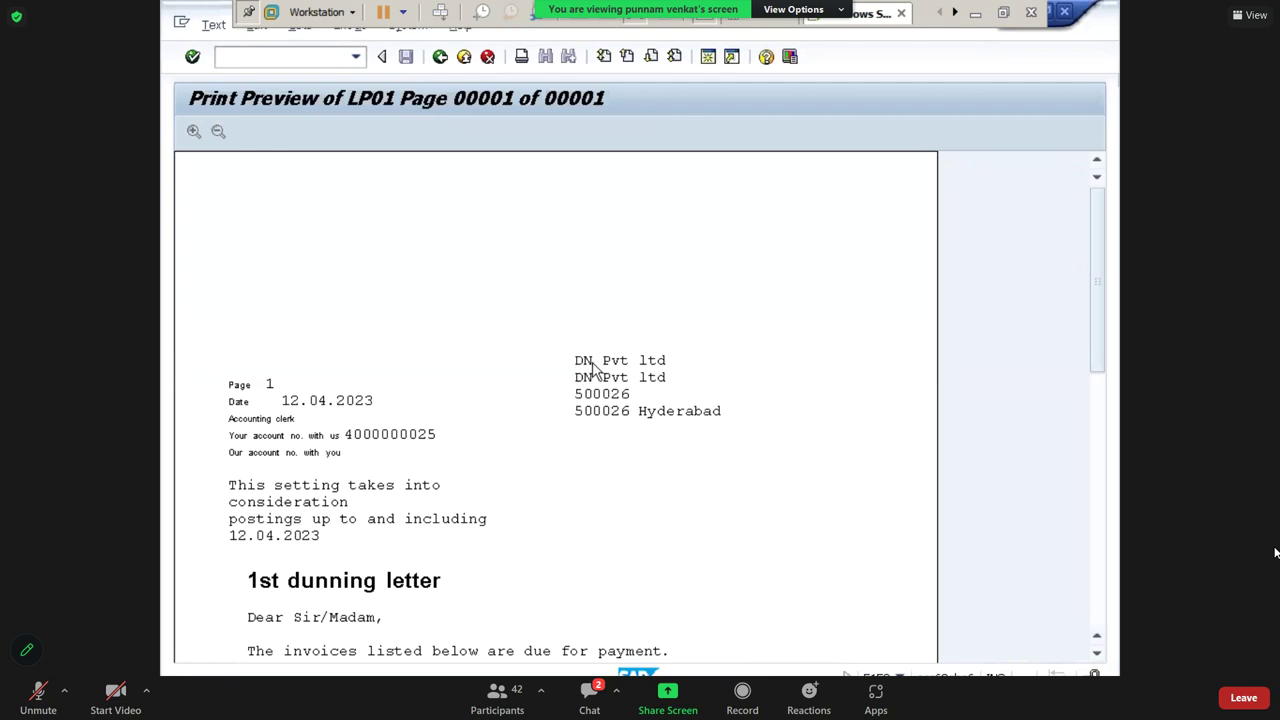
click(1096, 655)
scroll(1096, 655, down, 5)
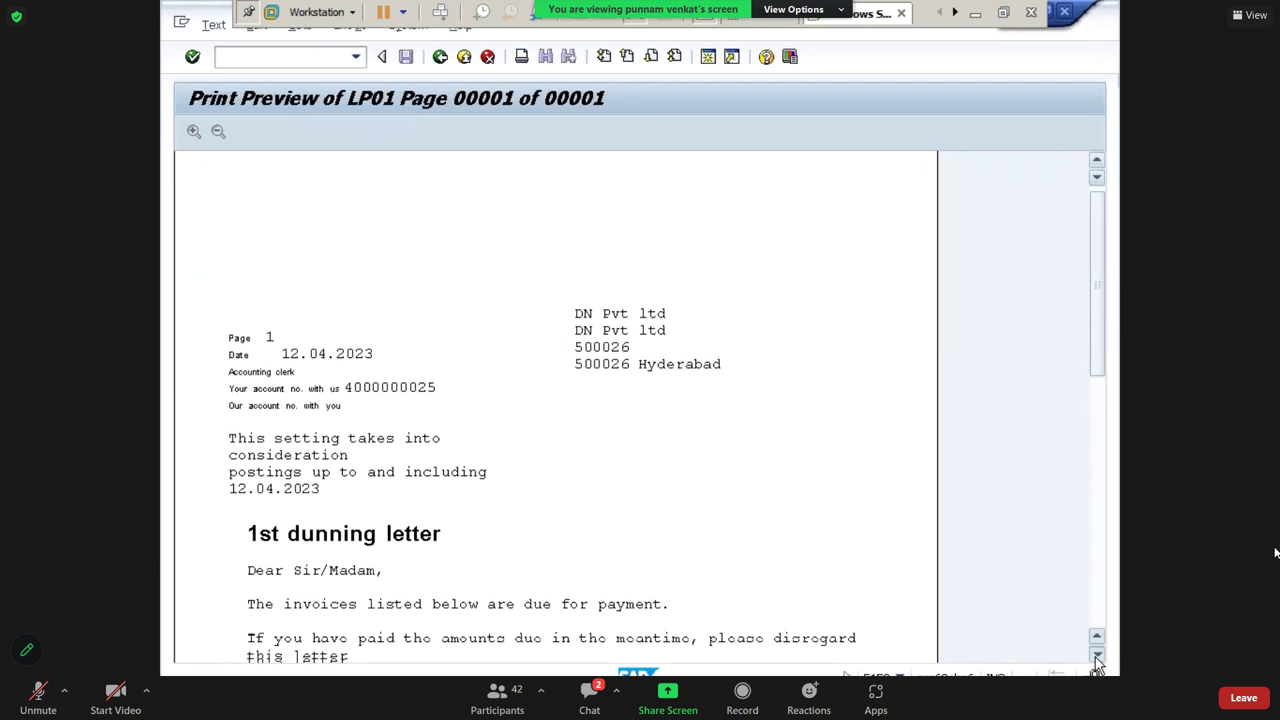
click(1096, 655)
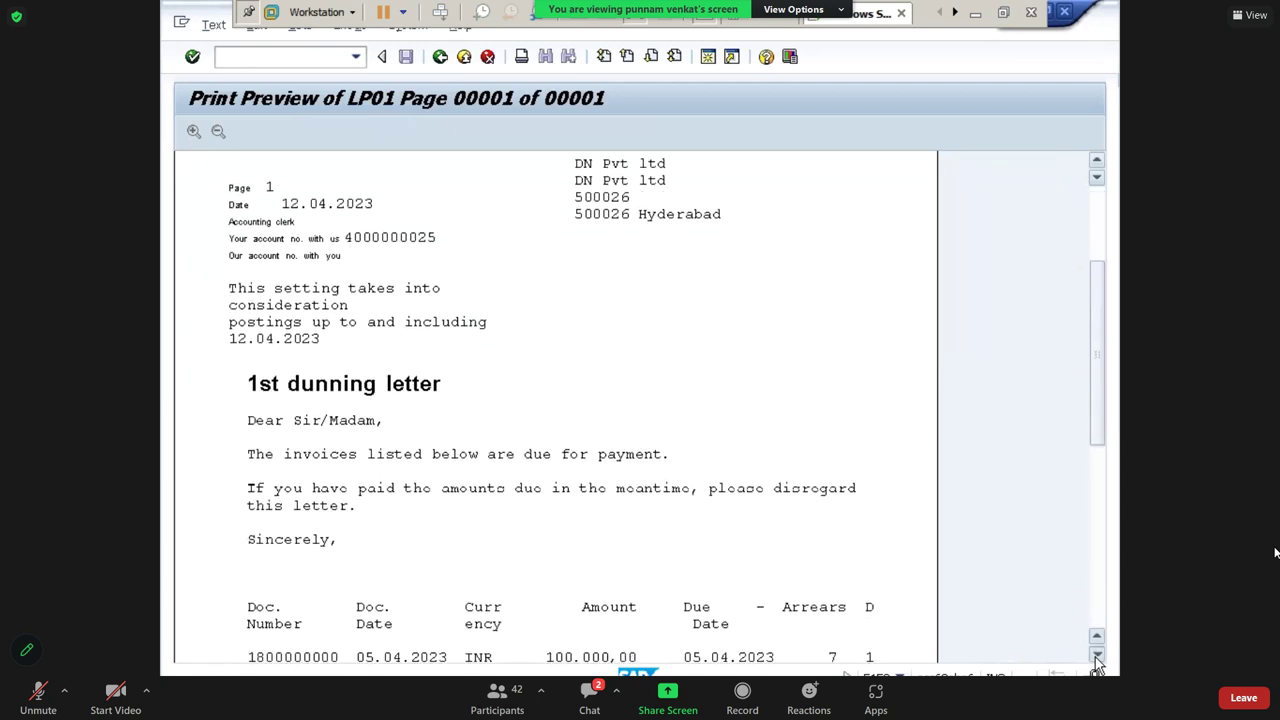
scroll(1096, 660, down, 4)
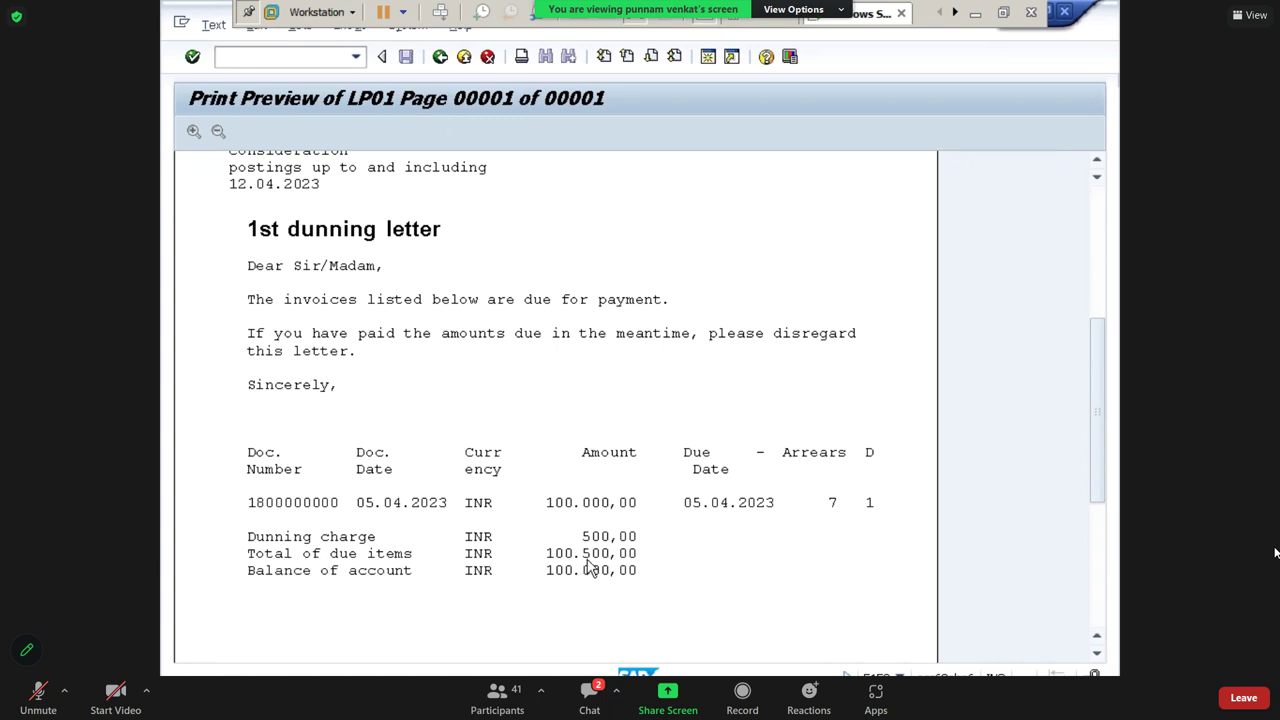
Scroll through the letter preview, then exit to SAP Easy Access with /n
drag(1095, 488, 1119, 420)
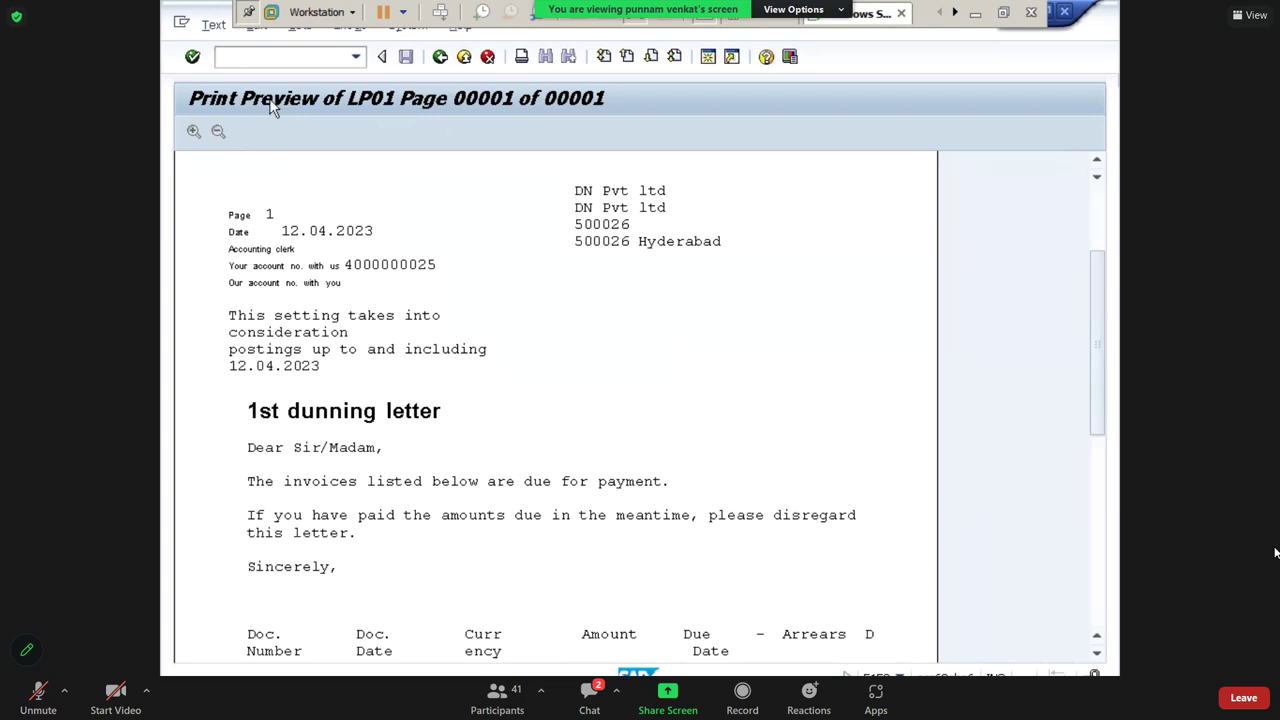
click(212, 25)
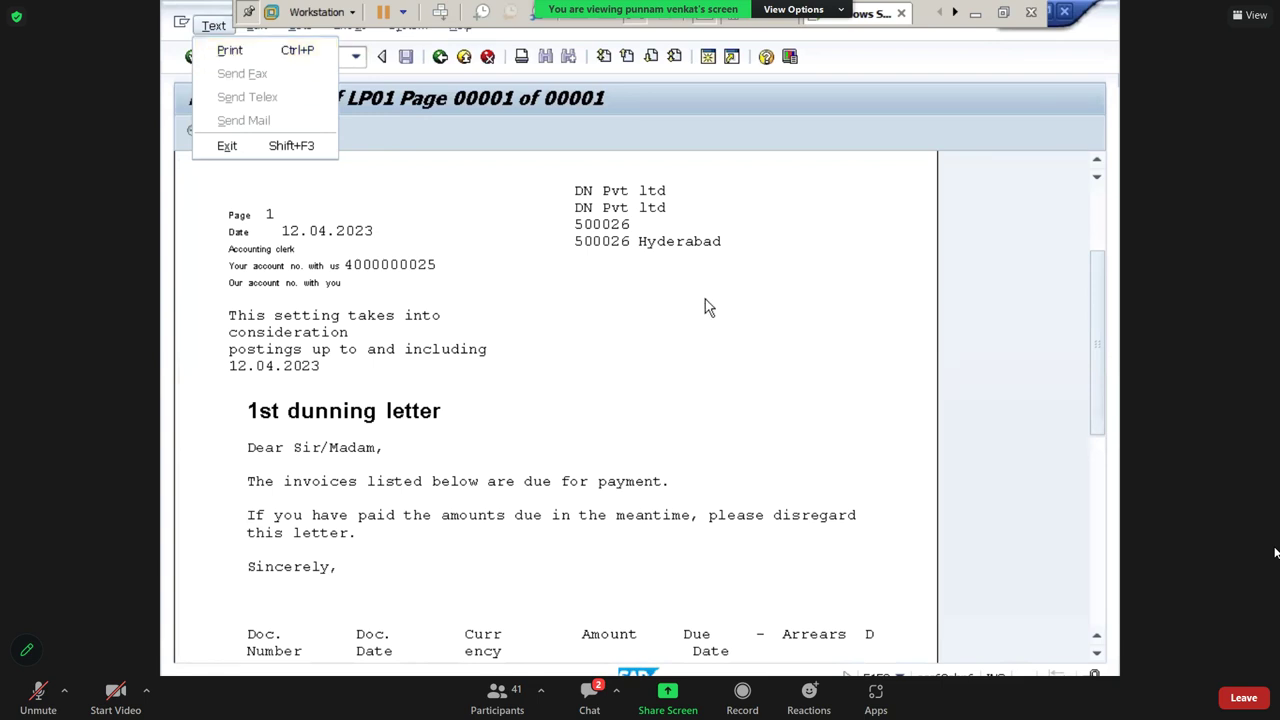
drag(1100, 343, 1108, 471)
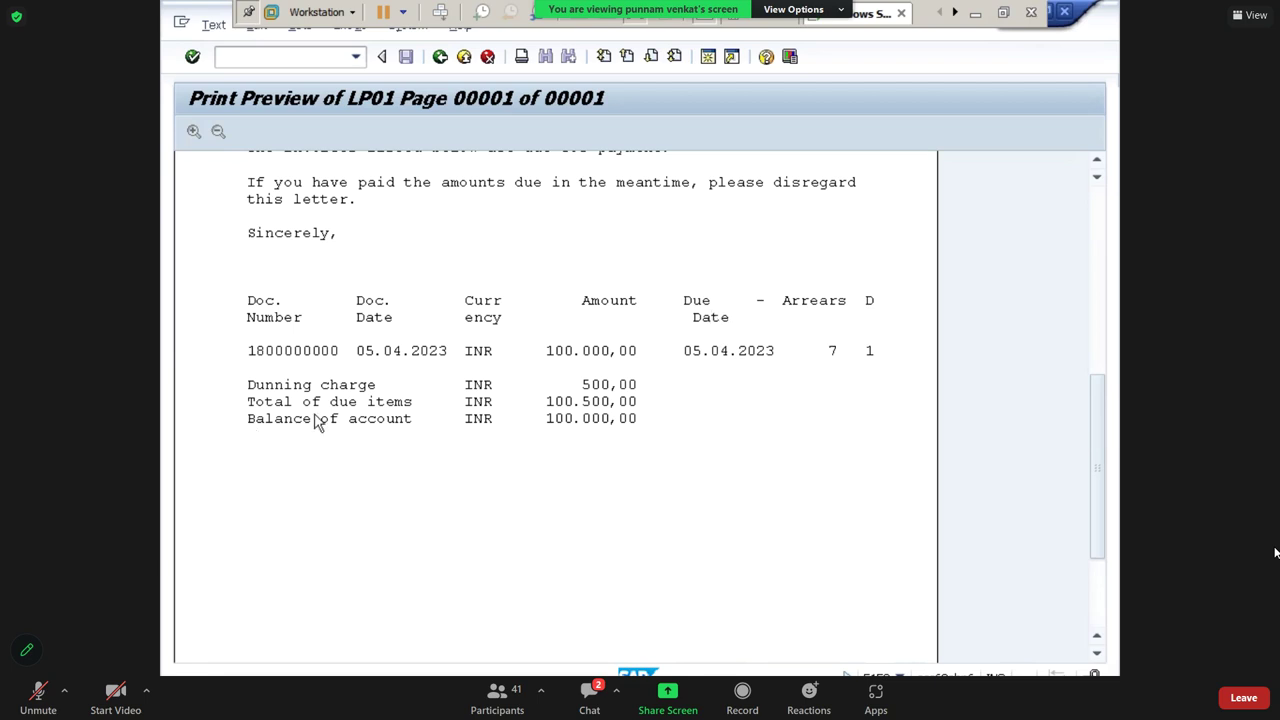
drag(1092, 457, 1095, 279)
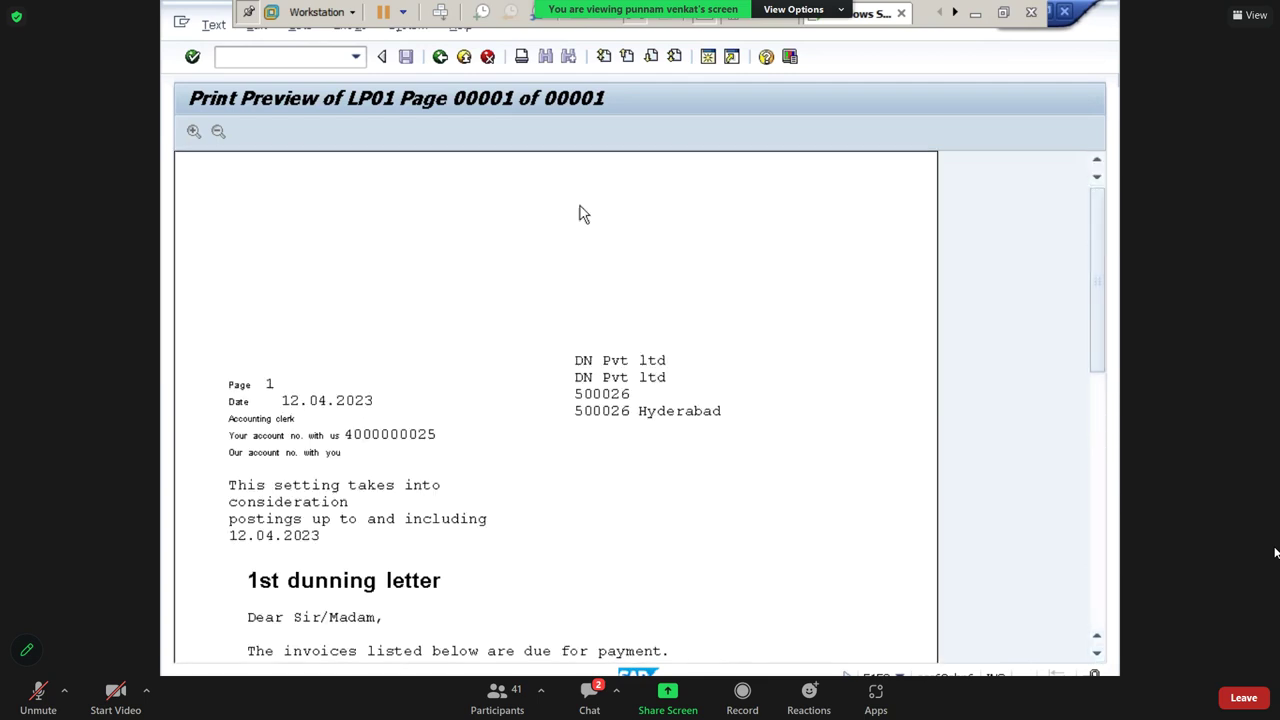
click(302, 55)
text(/n)
key(Return)
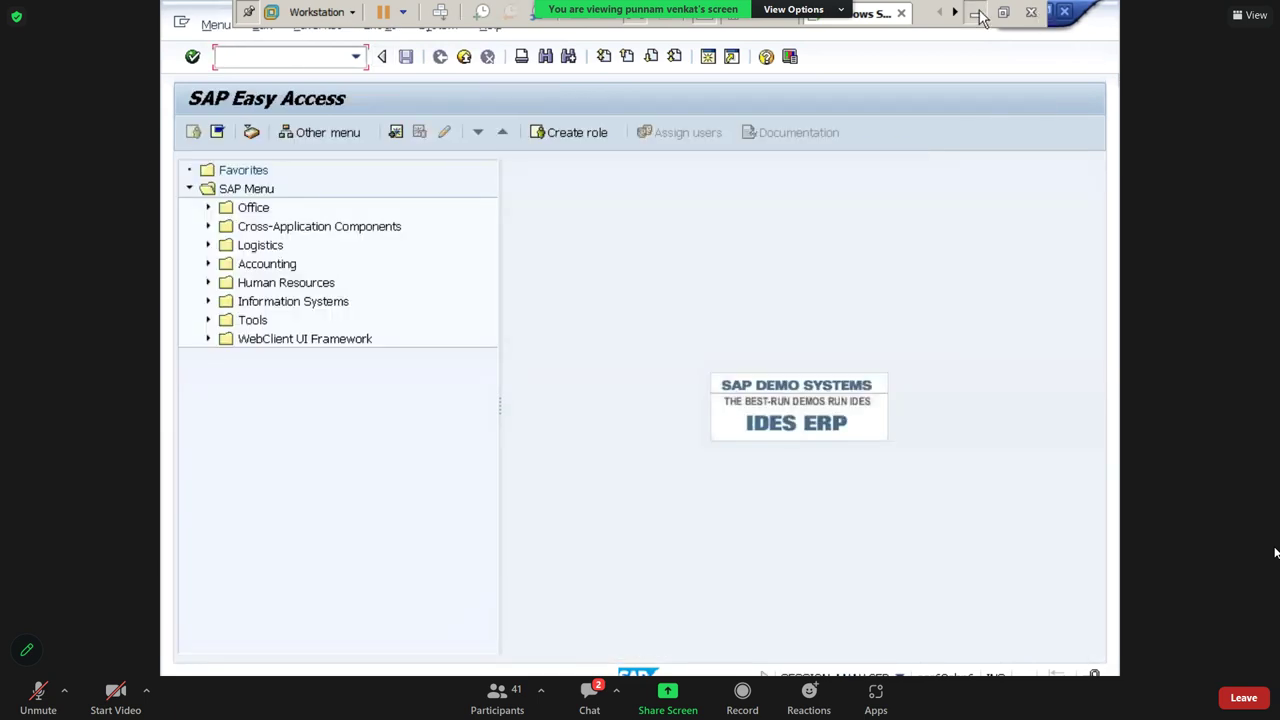
Minimize SAP to show the Excel dunning flow sheet from IMDP to F150
click(976, 13)
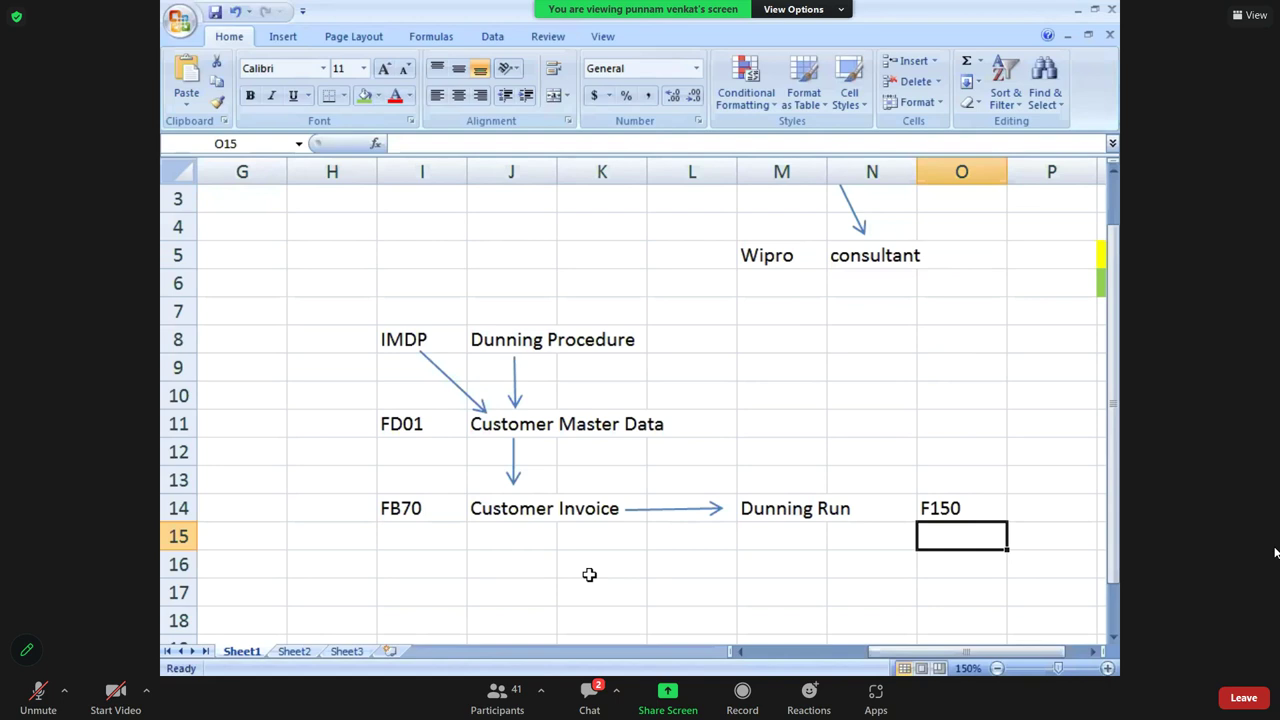
key(alt+Tab)
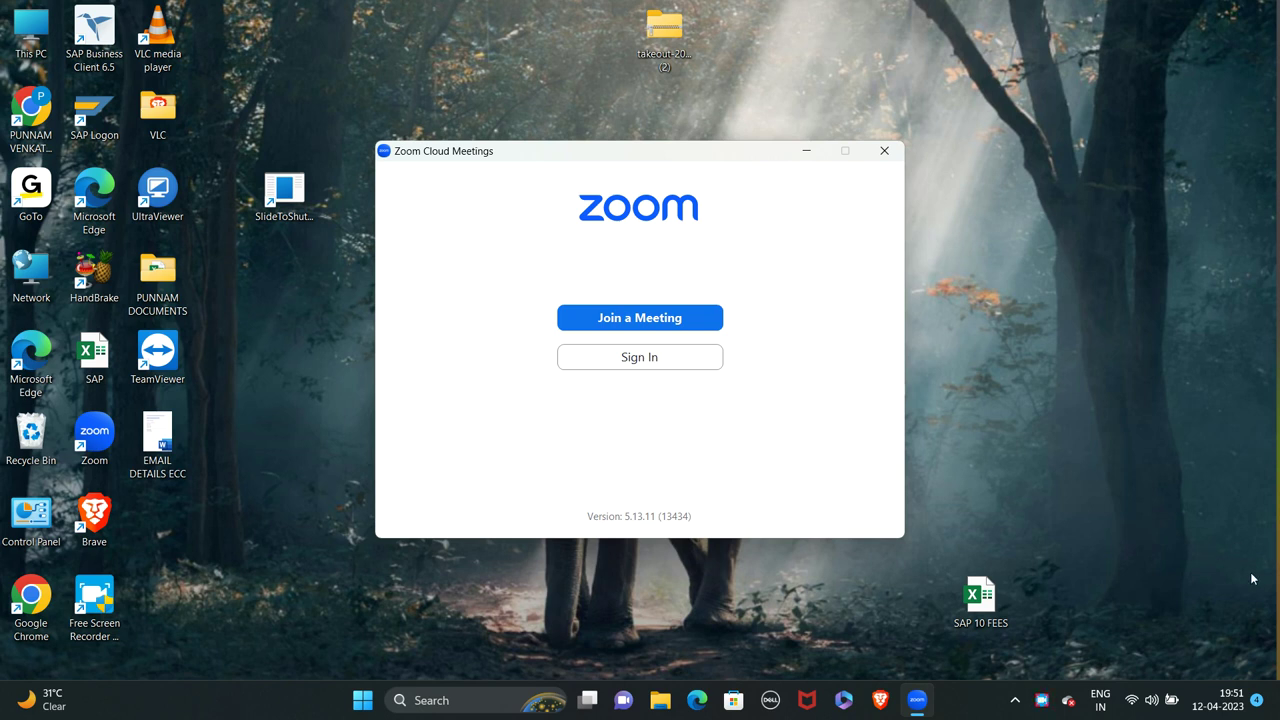
Close the Zoom Cloud Meetings window and show the recorder running at 01:06:34
click(883, 150)
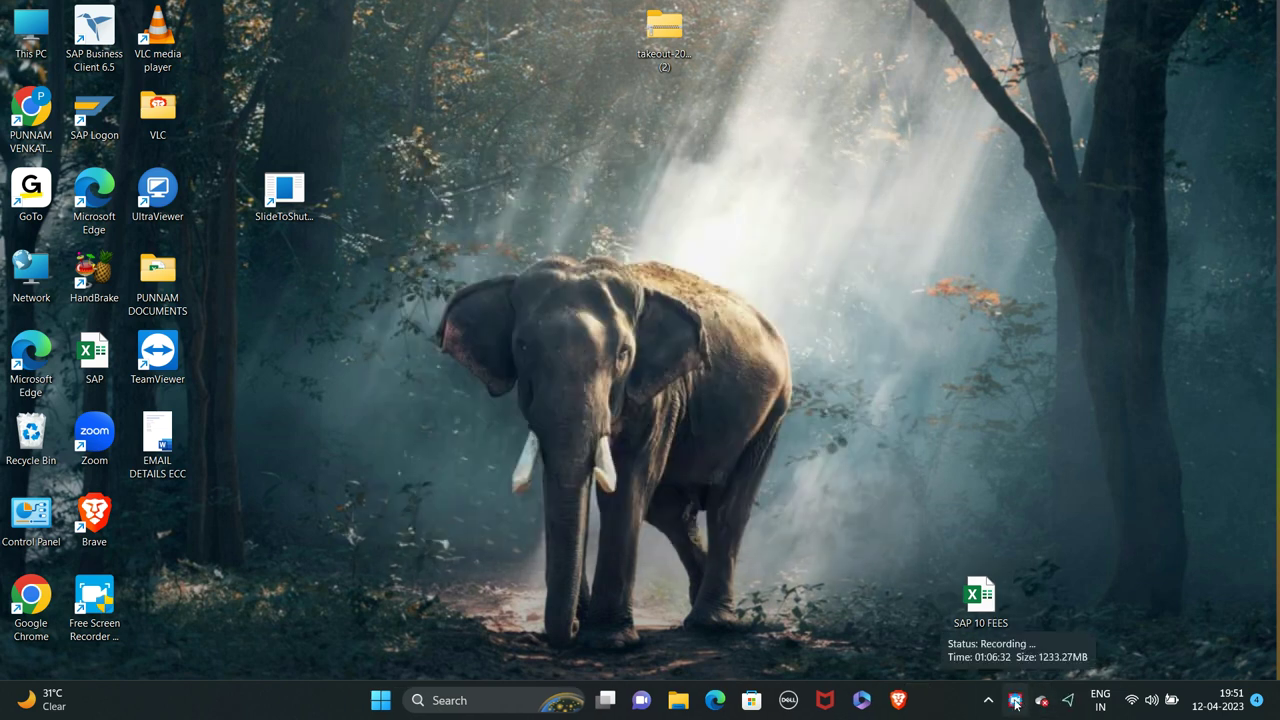
click(1015, 701)
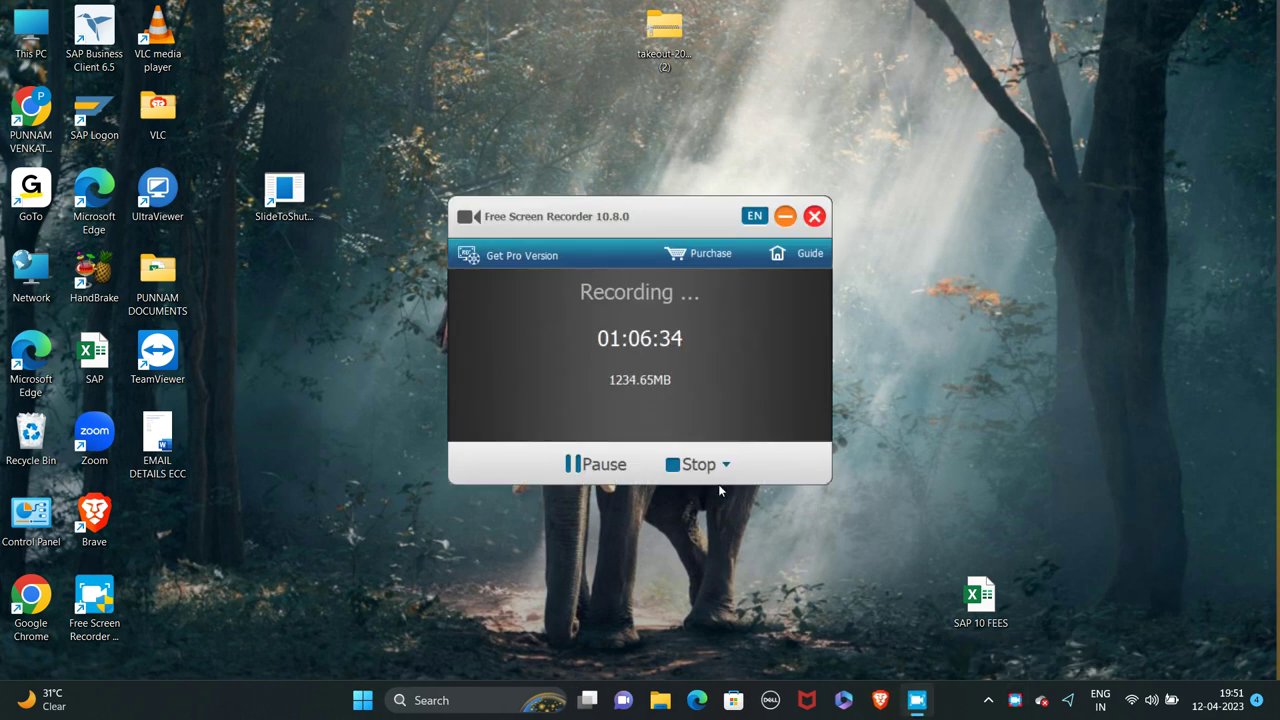